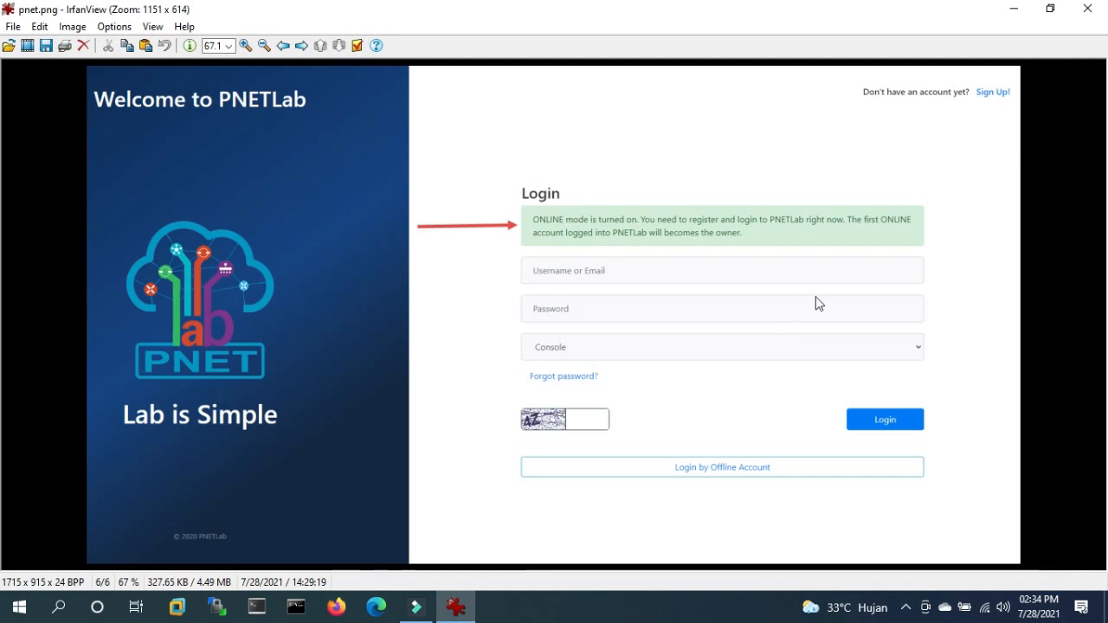
- Switch from the IrfanView screenshot to VMware Workstation using the taskbar
{"action": "left_click", "coordinate": [184, 611]}
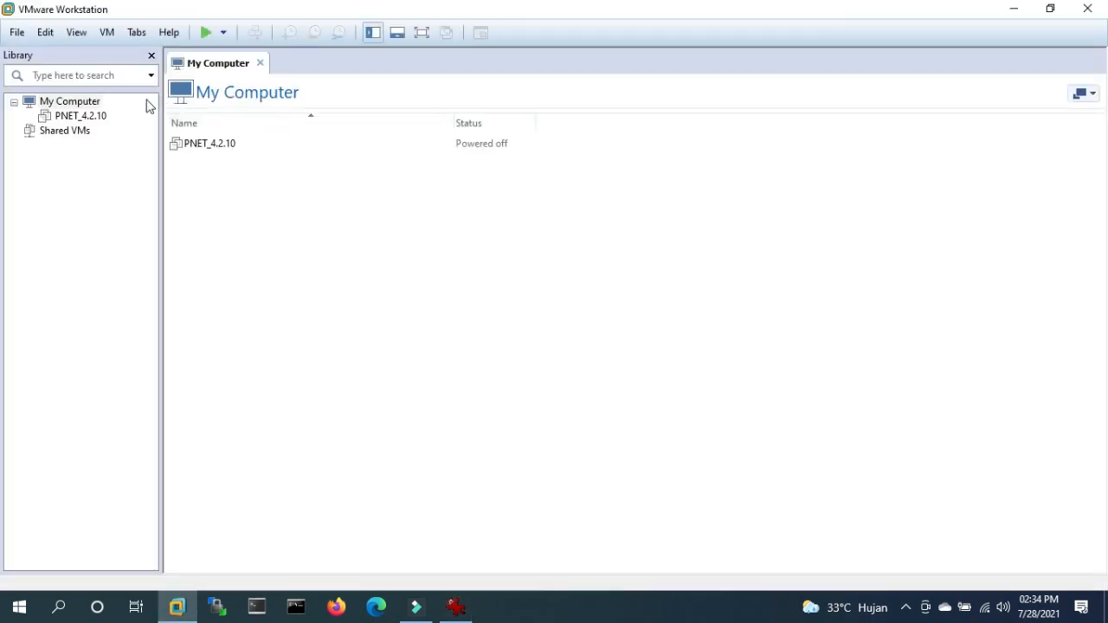
- Open the PNET_4.2.10 appliance package from the pnetLAB folder to import as PNET_4.2.11
{"action": "left_click", "coordinate": [17, 35]}
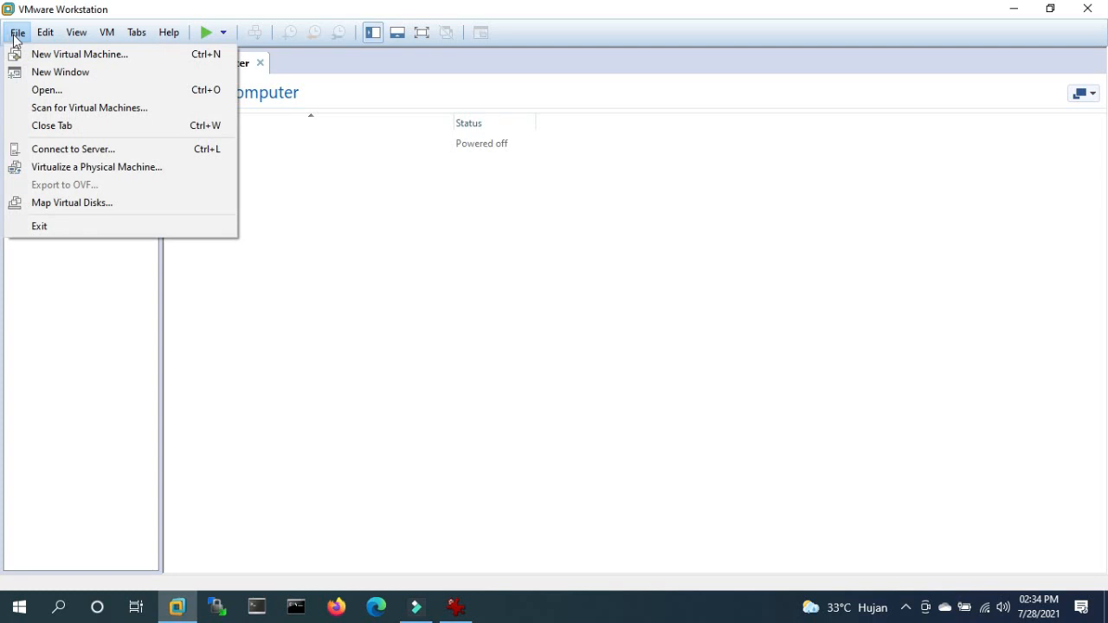
{"action": "left_click", "coordinate": [45, 90]}
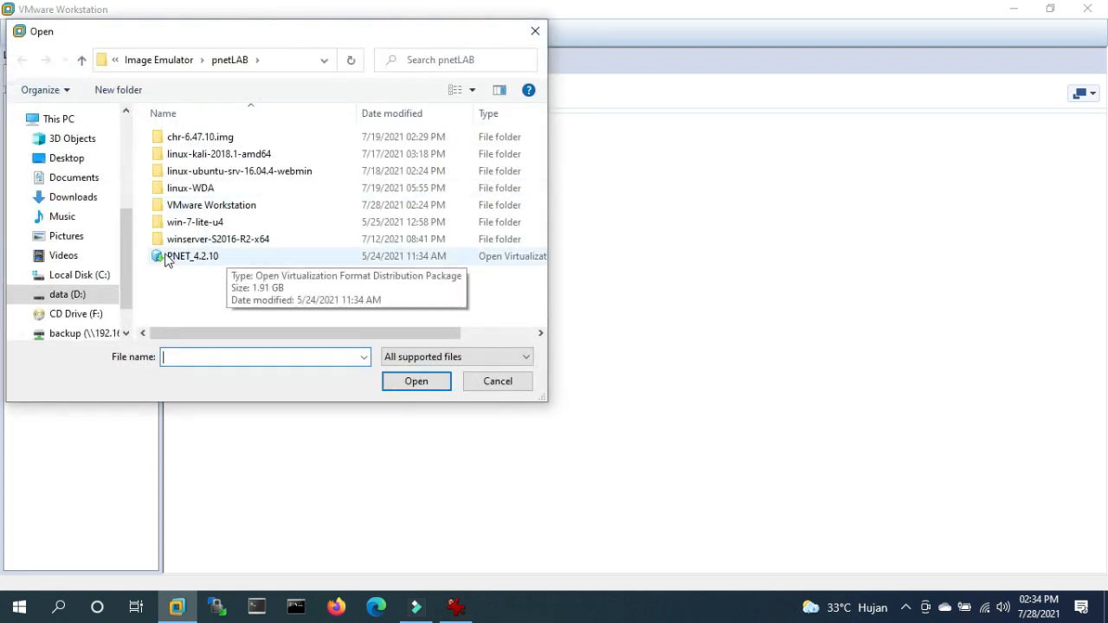
{"action": "left_click", "coordinate": [169, 258]}
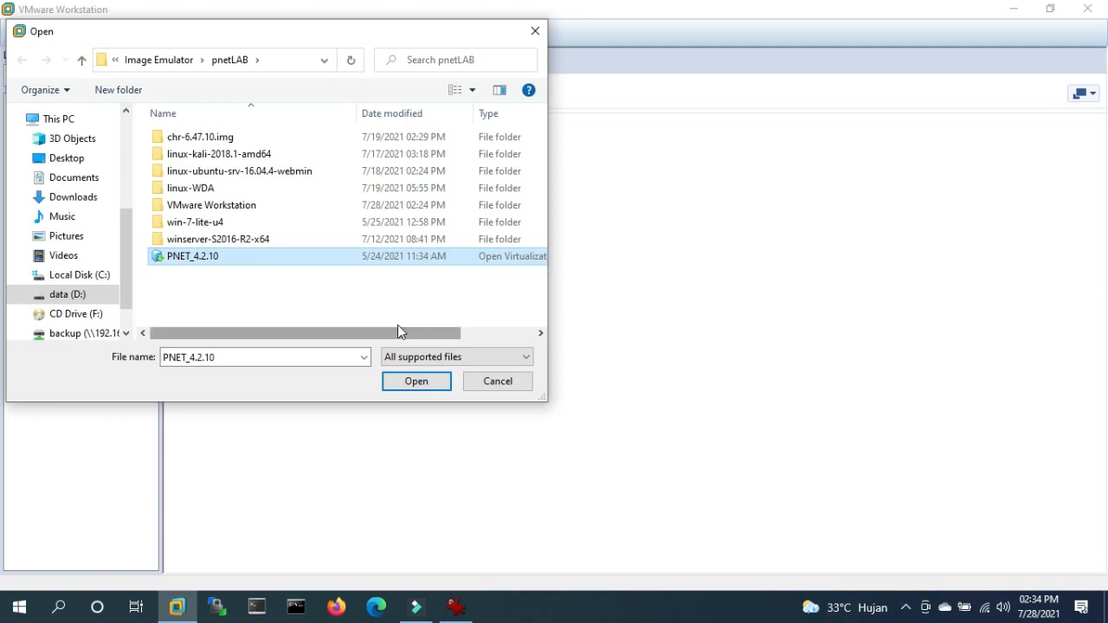
{"action": "left_click_drag", "start_coordinate": [414, 334], "coordinate": [490, 335]}
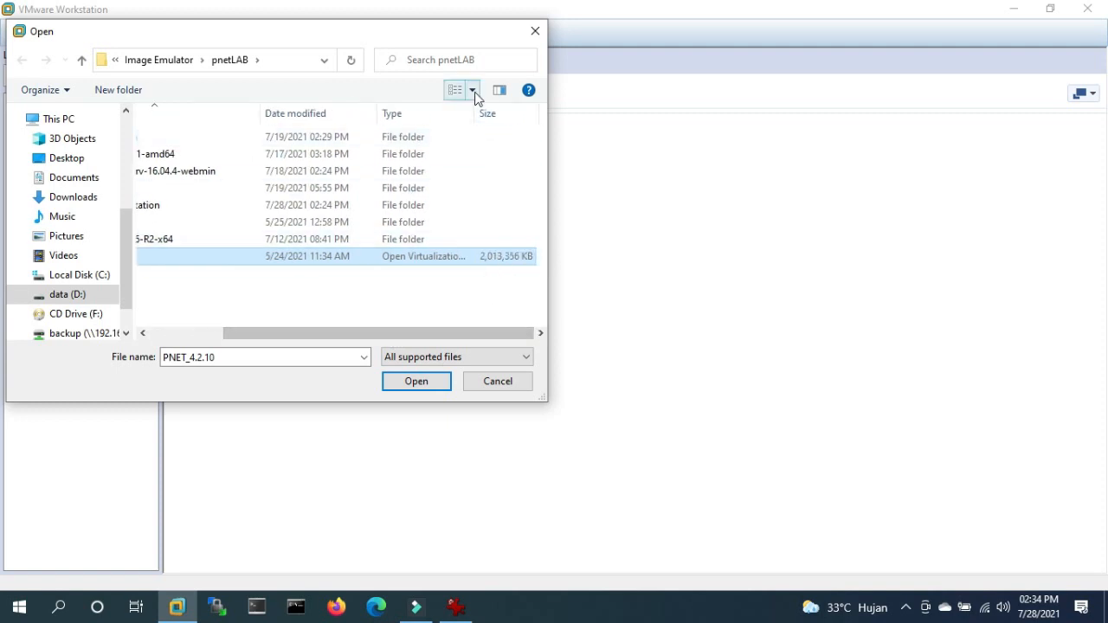
{"action": "left_click_drag", "start_coordinate": [474, 110], "coordinate": [554, 128]}
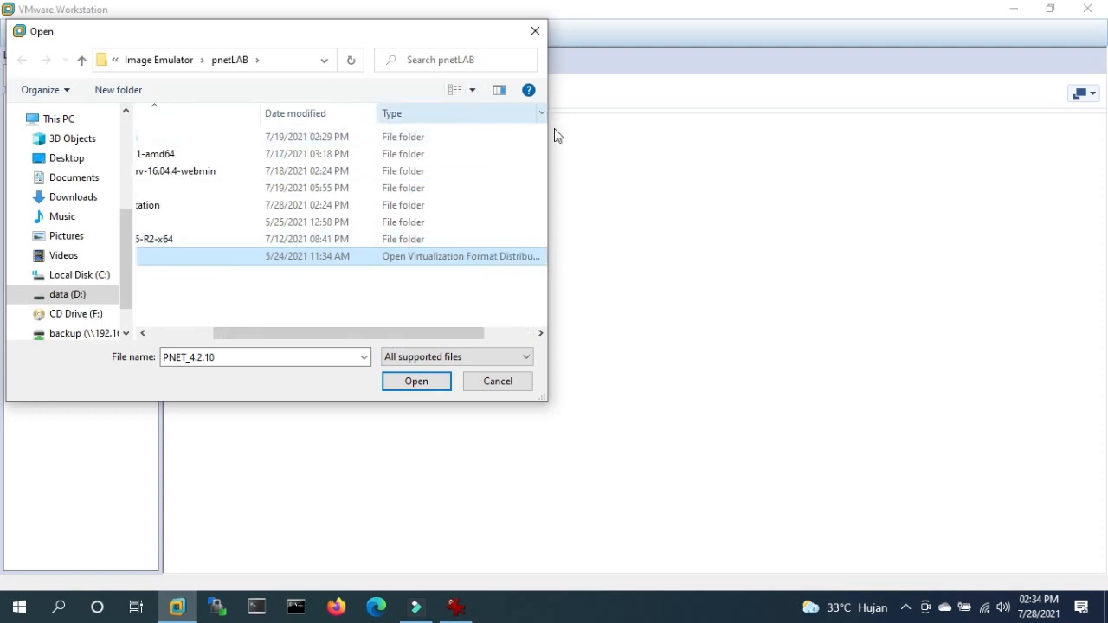
{"action": "left_click", "coordinate": [205, 339]}
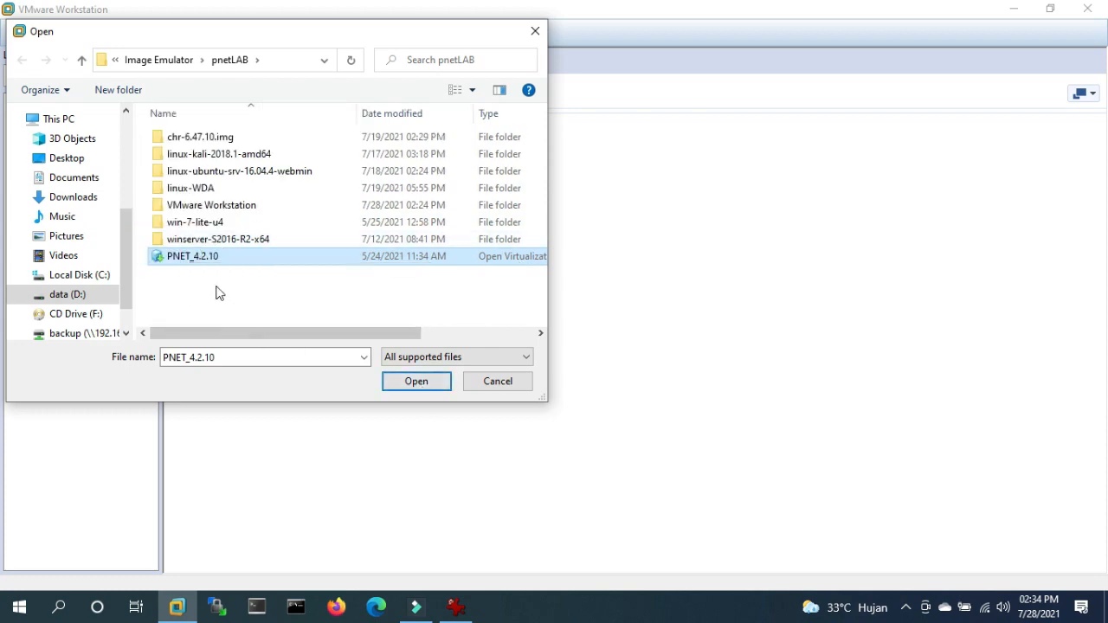
{"action": "mouse_move", "coordinate": [195, 262]}
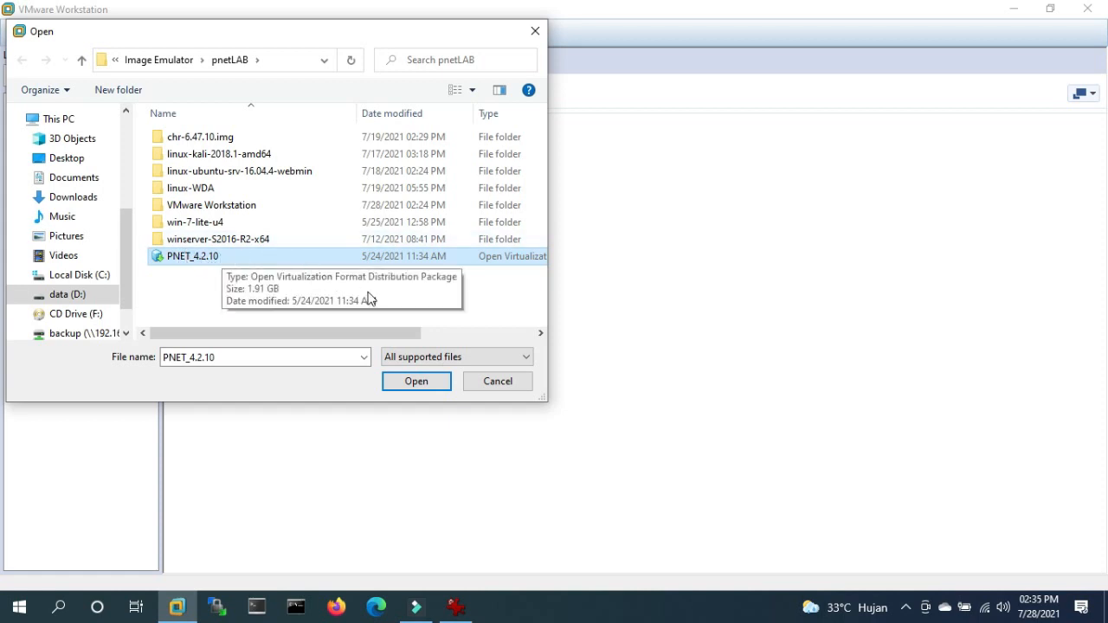
{"action": "left_click", "coordinate": [417, 381]}
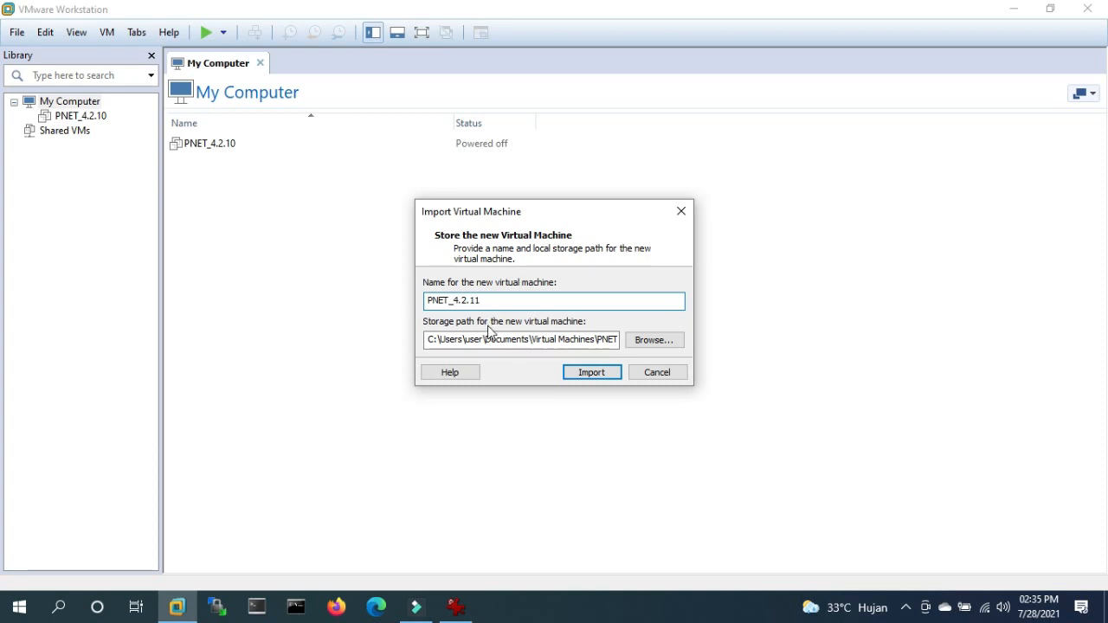
- Import the appliance as PNET_4.2.11 and let the import progress
{"action": "left_click", "coordinate": [591, 374]}
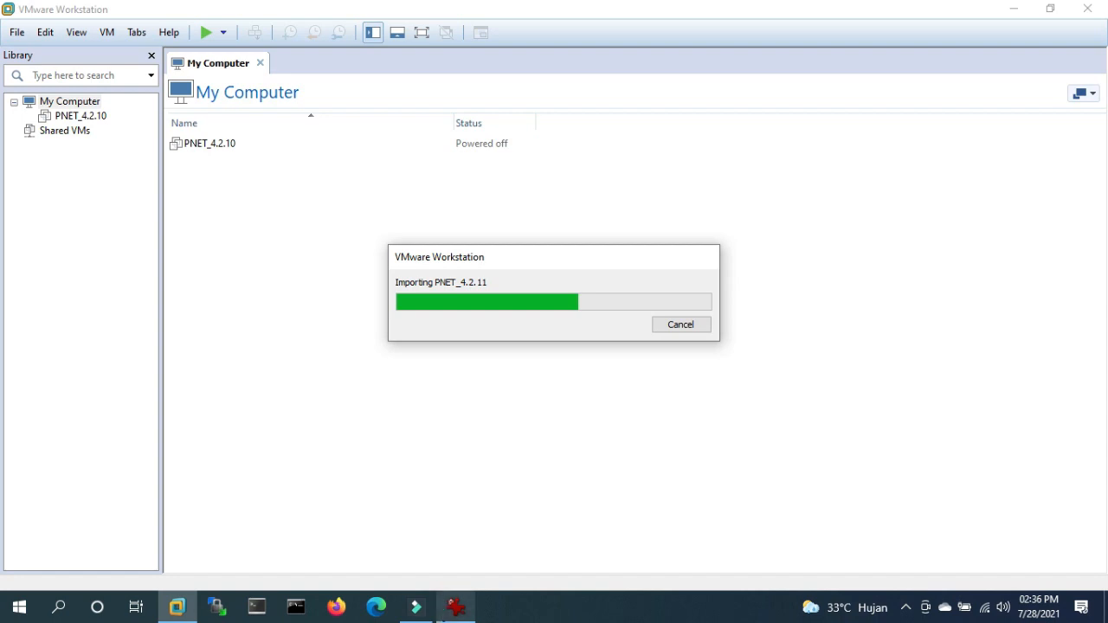
{"action": "left_click", "coordinate": [440, 606]}
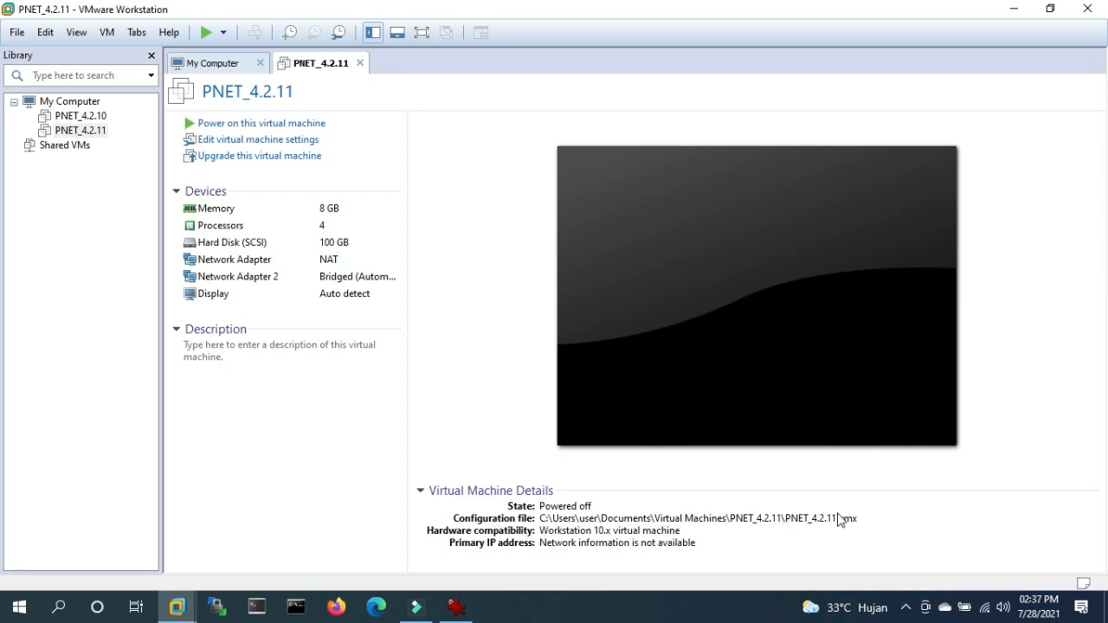
- Review PNET_4.2.11's hard disk and NAT and bridged network adapter settings
{"action": "left_click", "coordinate": [282, 141]}
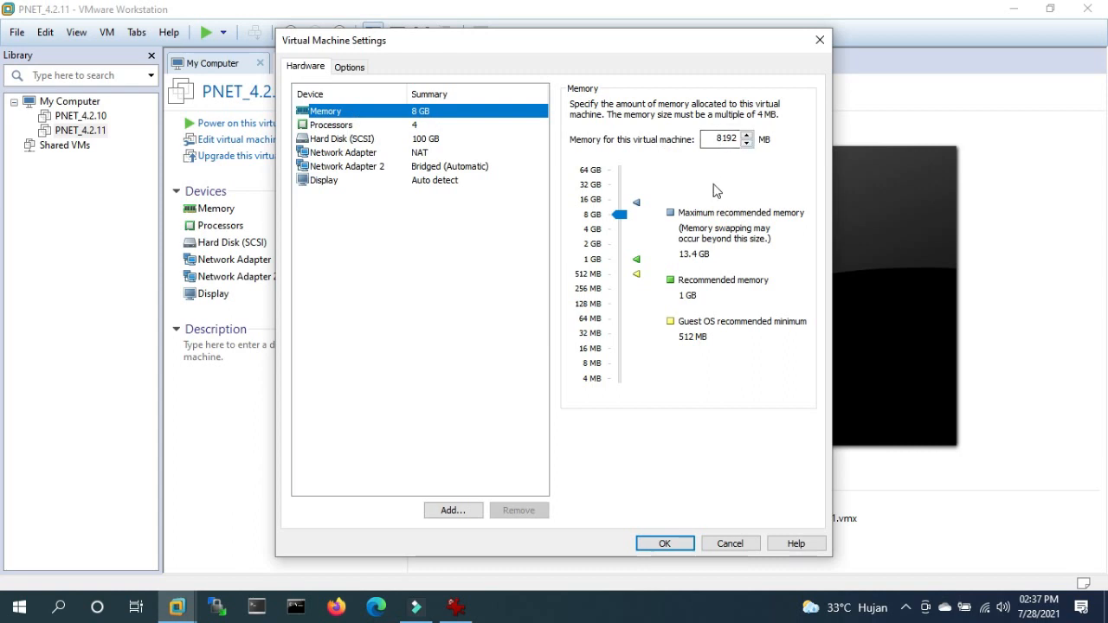
{"action": "left_click", "coordinate": [403, 139]}
{"action": "left_click", "coordinate": [429, 153]}
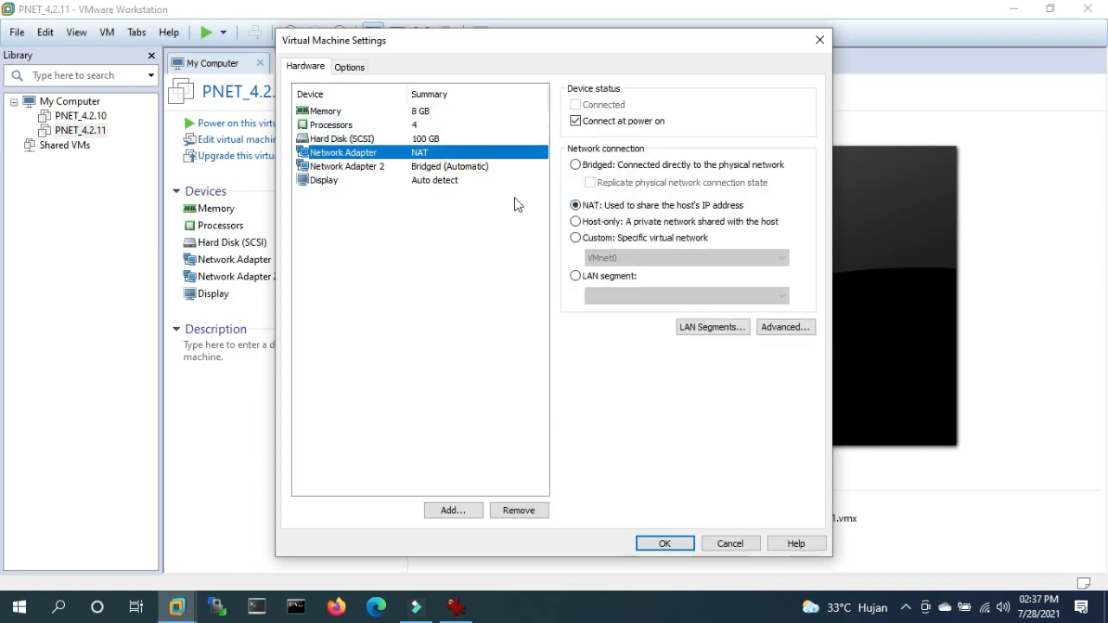
{"action": "left_click", "coordinate": [447, 168]}
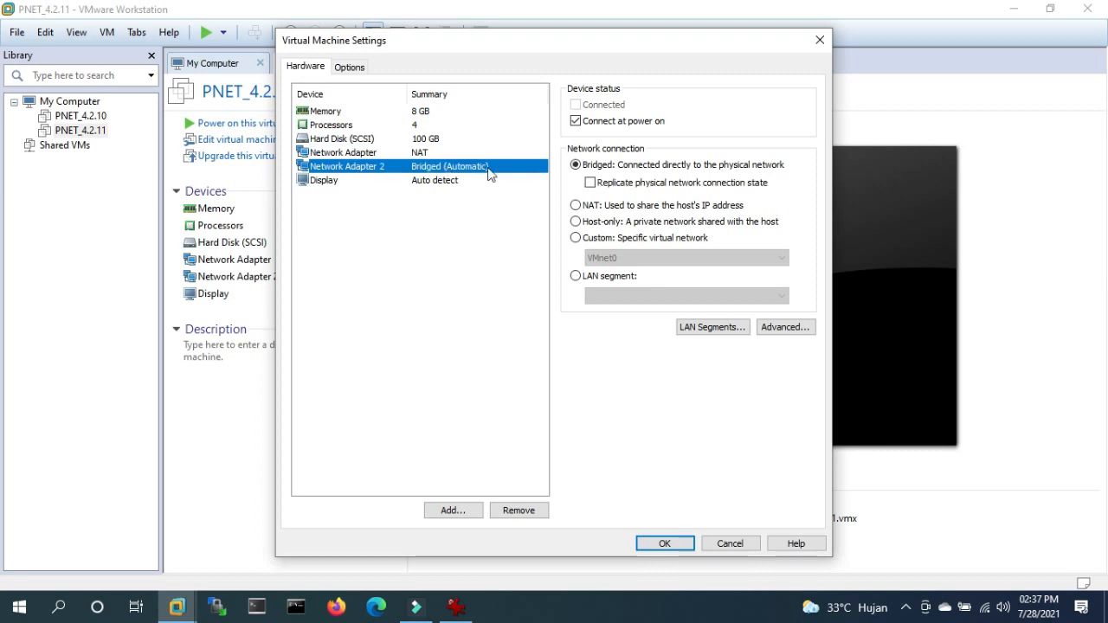
{"action": "left_click", "coordinate": [379, 156]}
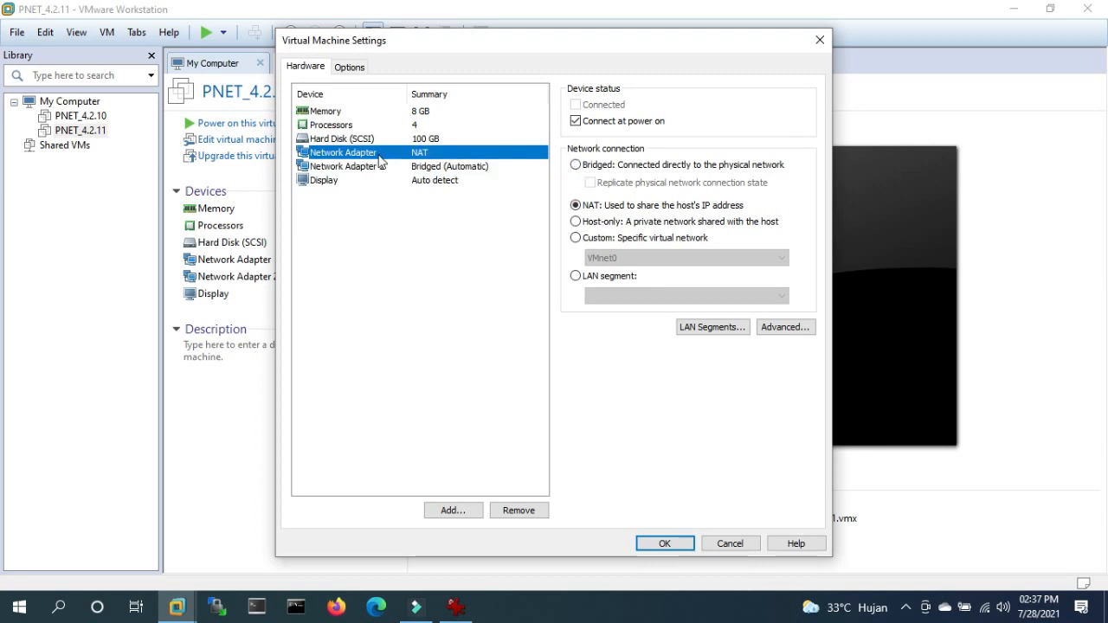
- Change memory from 8192 MB to 12000 MB, save, and reopen settings to confirm
{"action": "left_click", "coordinate": [422, 113]}
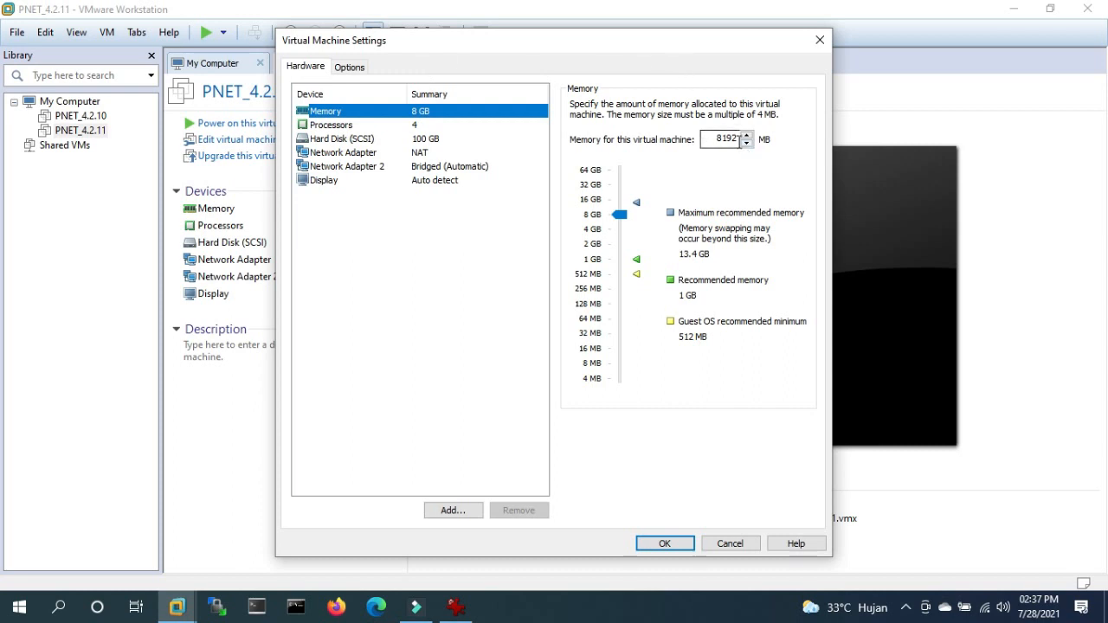
{"action": "left_click", "coordinate": [740, 140]}
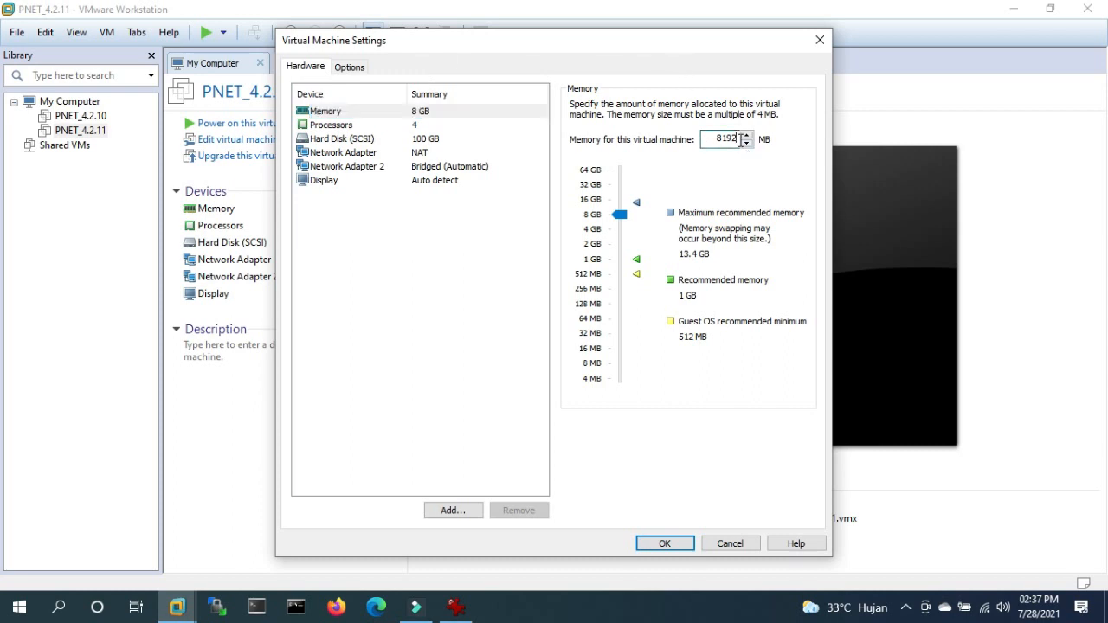
{"action": "left_click_drag", "start_coordinate": [740, 140], "coordinate": [671, 130]}
{"action": "type", "text": "12"}
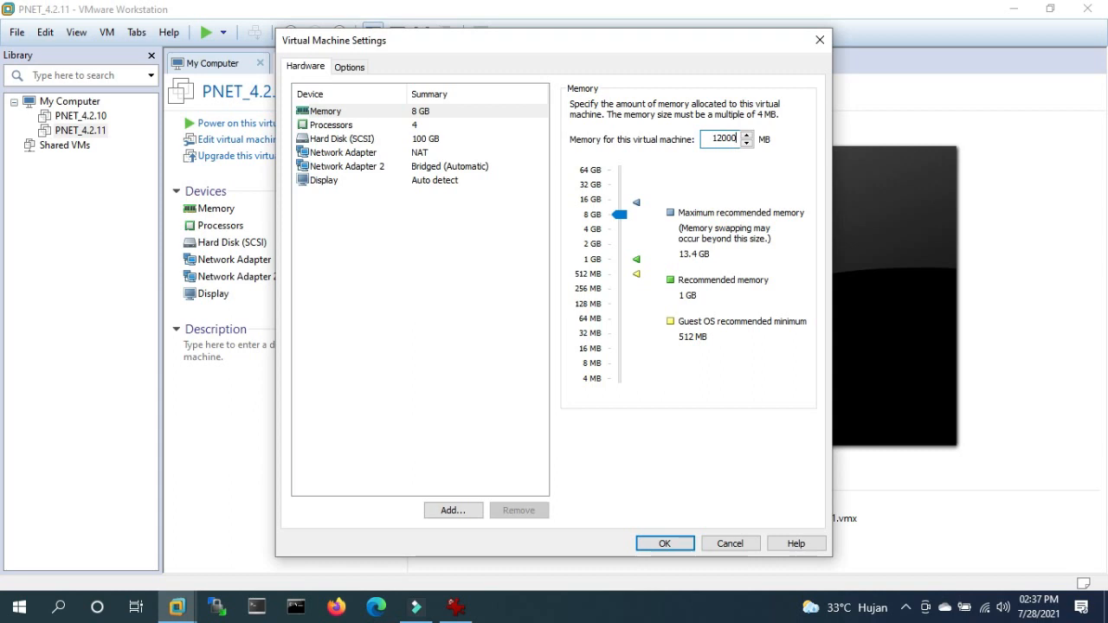
{"action": "left_click", "coordinate": [663, 543]}
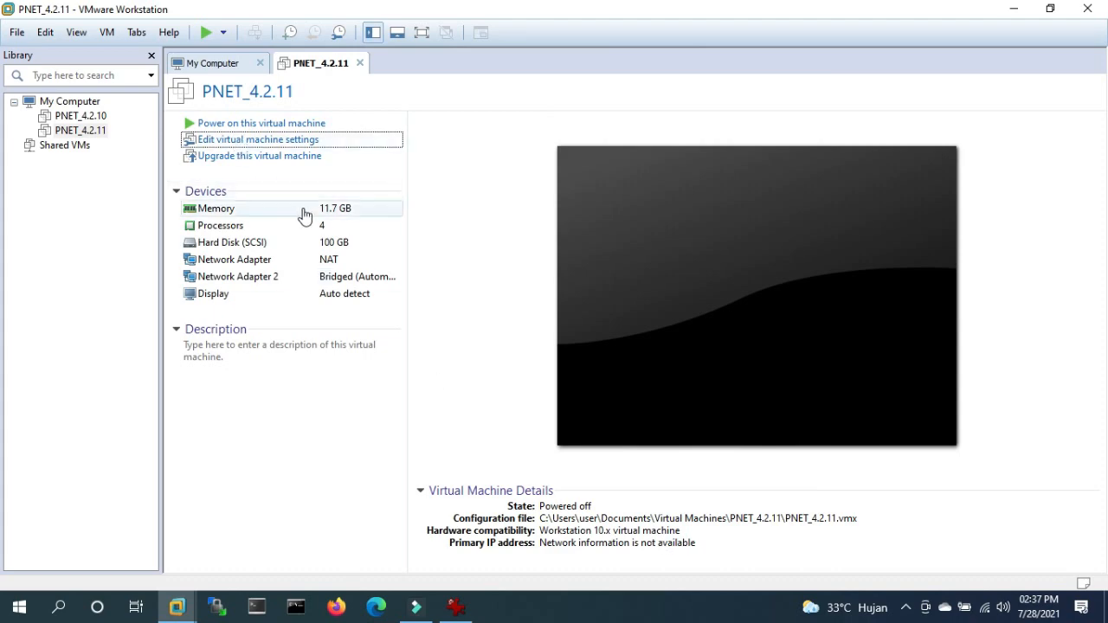
{"action": "left_click", "coordinate": [221, 141]}
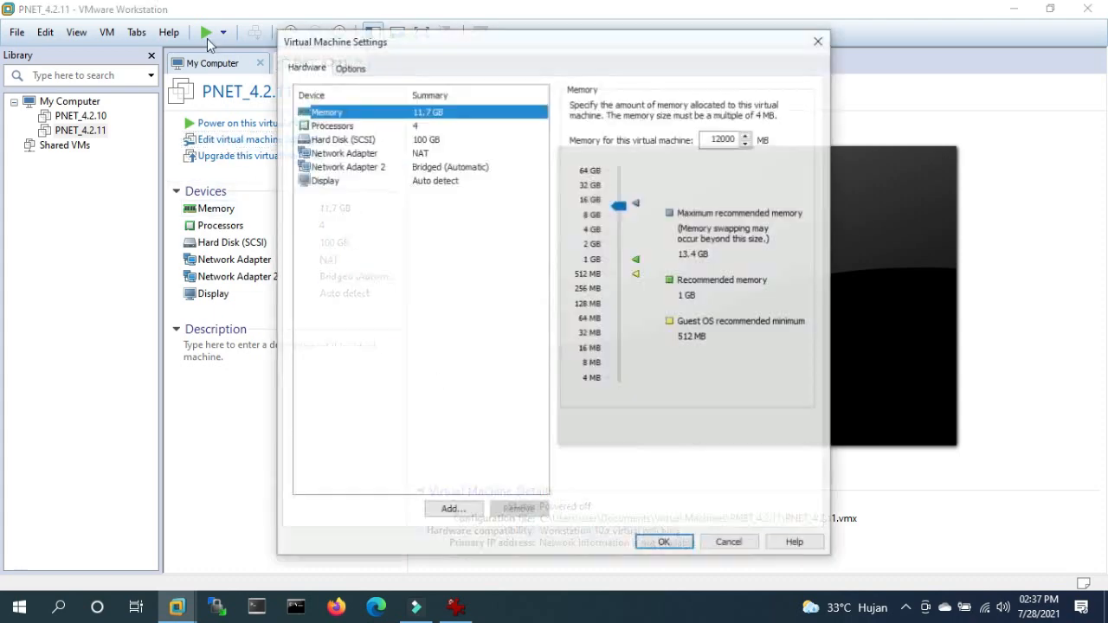
{"action": "left_click", "coordinate": [665, 543]}
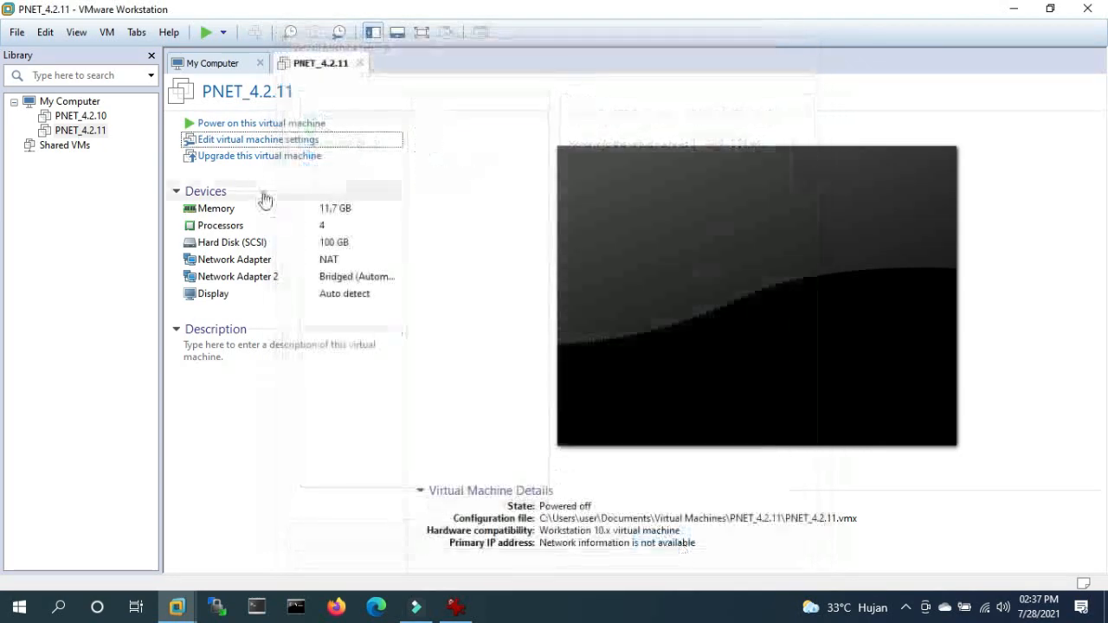
- Start PNET_4.2.11 and log in to its console as root
{"action": "left_click", "coordinate": [82, 129]}
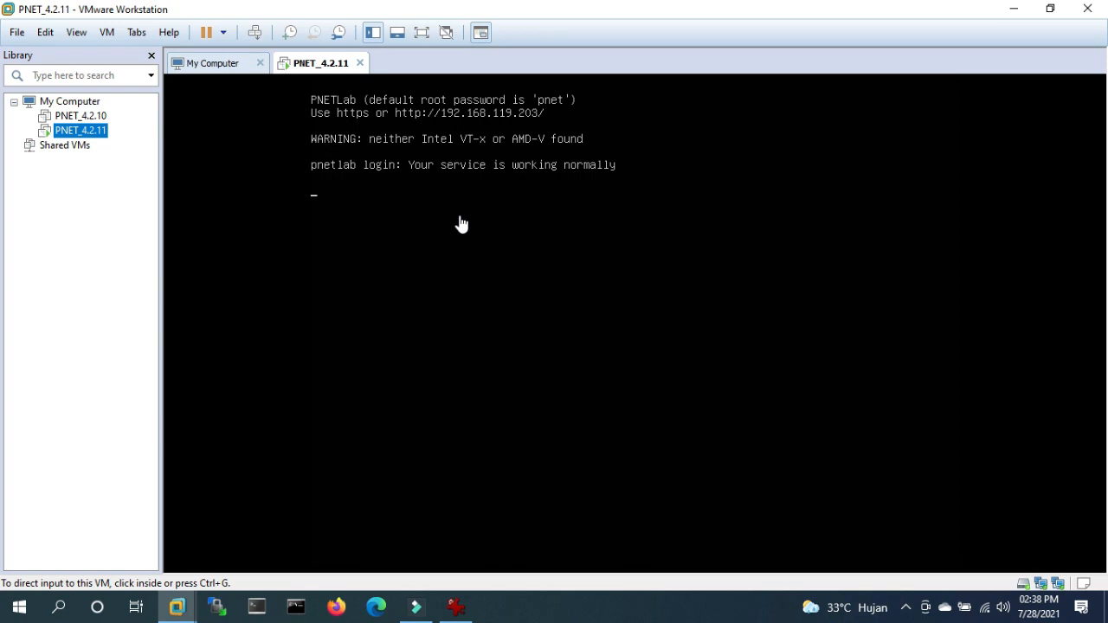
{"action": "left_click", "coordinate": [461, 224]}
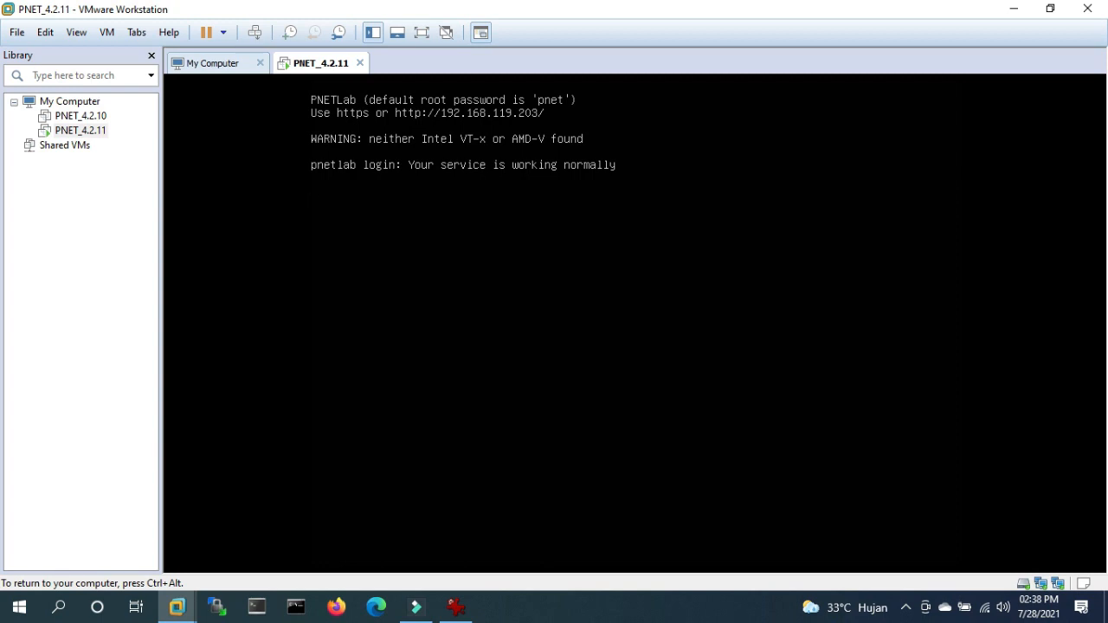
{"action": "key", "text": "Return"}
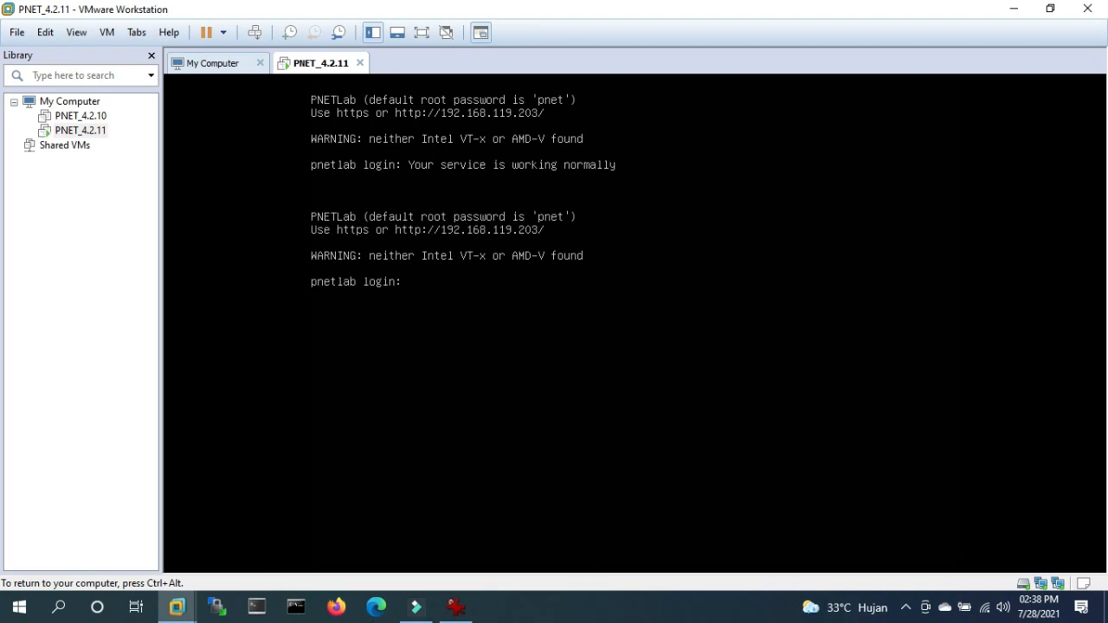
{"action": "type", "text": "root"}
{"action": "key", "text": "Return"}
{"action": "key", "text": "Return"}
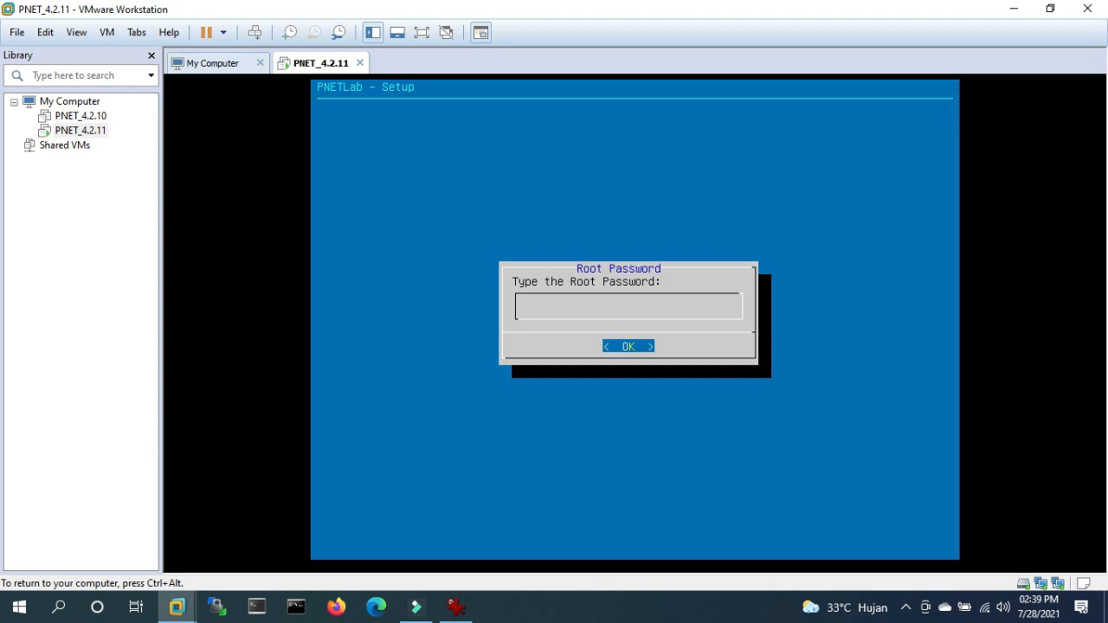
- Confirm the new root password, keep domain example.com, and select static management addressing
{"action": "key", "text": "Return"}
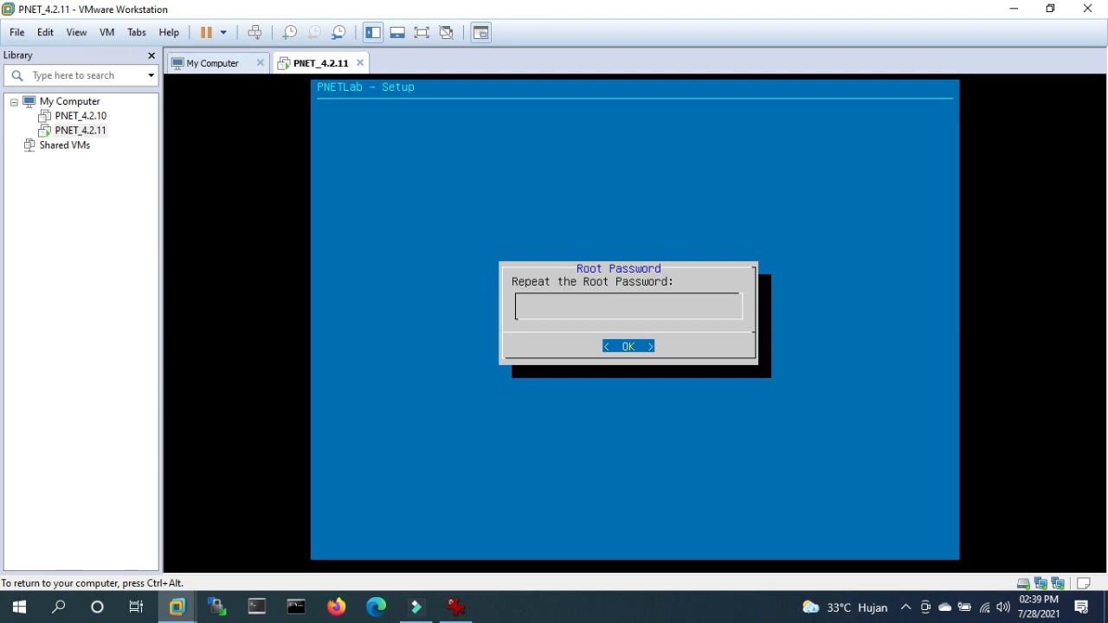
{"action": "key", "text": "Return"}
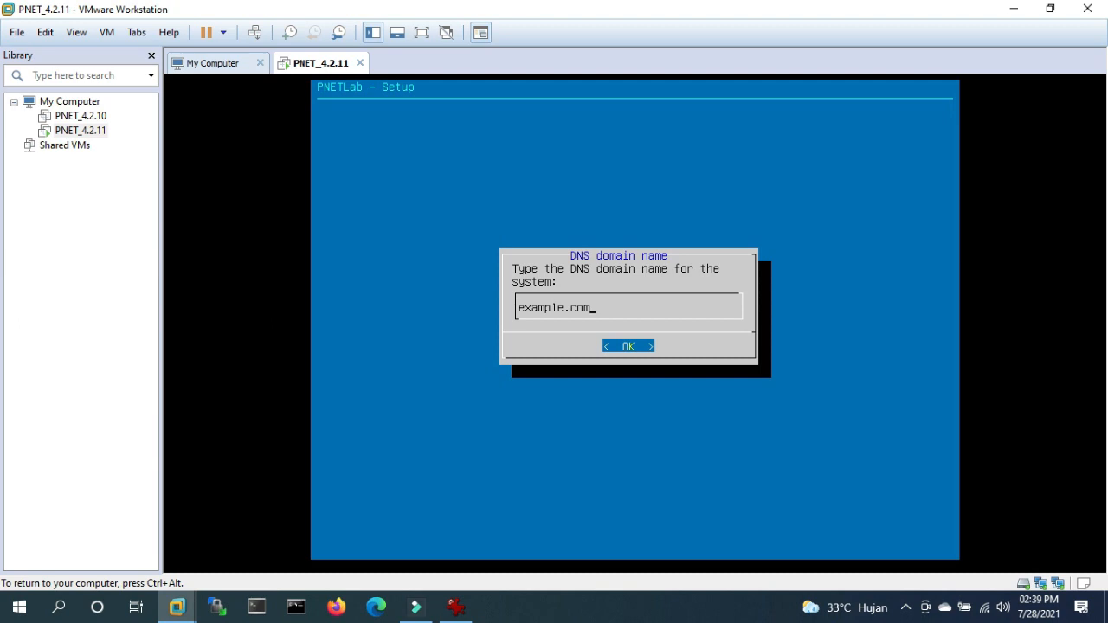
{"action": "key", "text": "Return"}
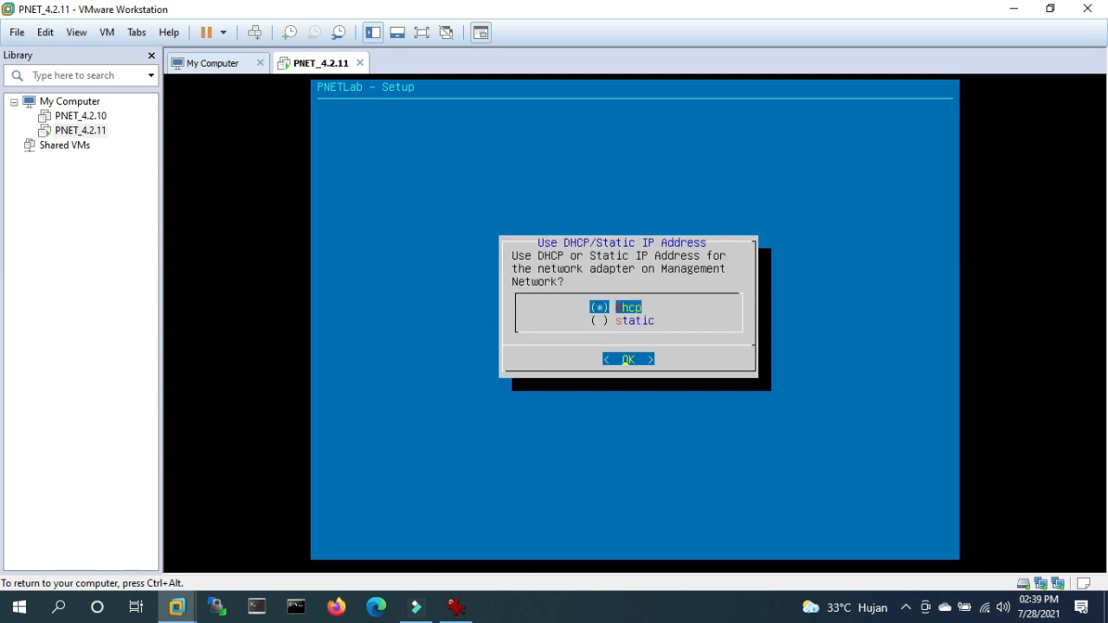
{"action": "key", "text": "Down"}
{"action": "key", "text": "space"}
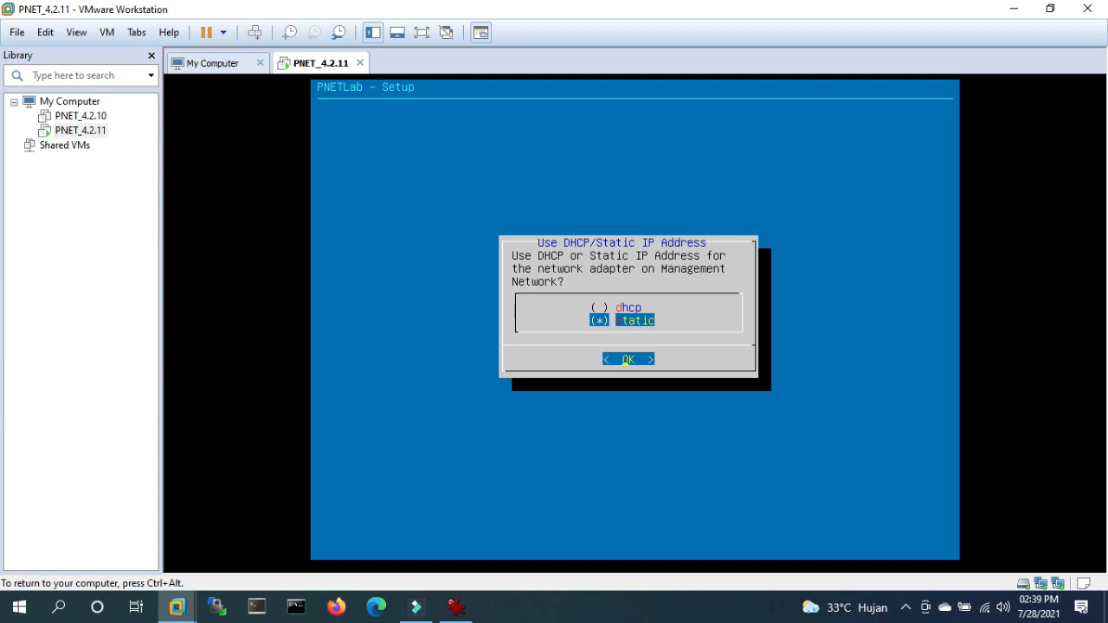
{"action": "key", "text": "Return"}
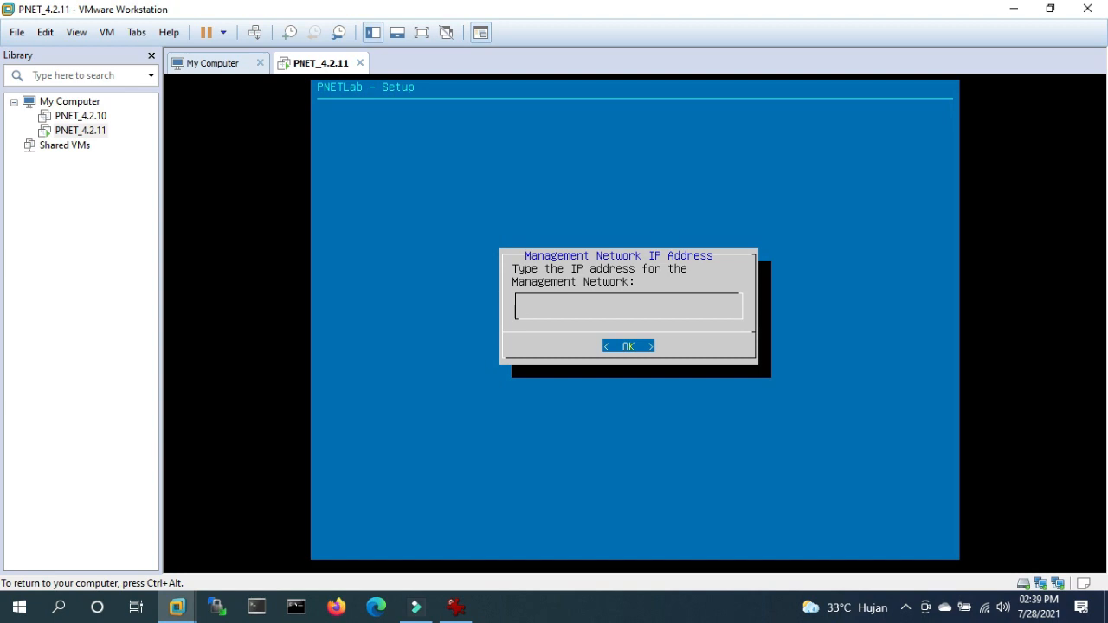
{"action": "key", "text": "ctrl+alt"}
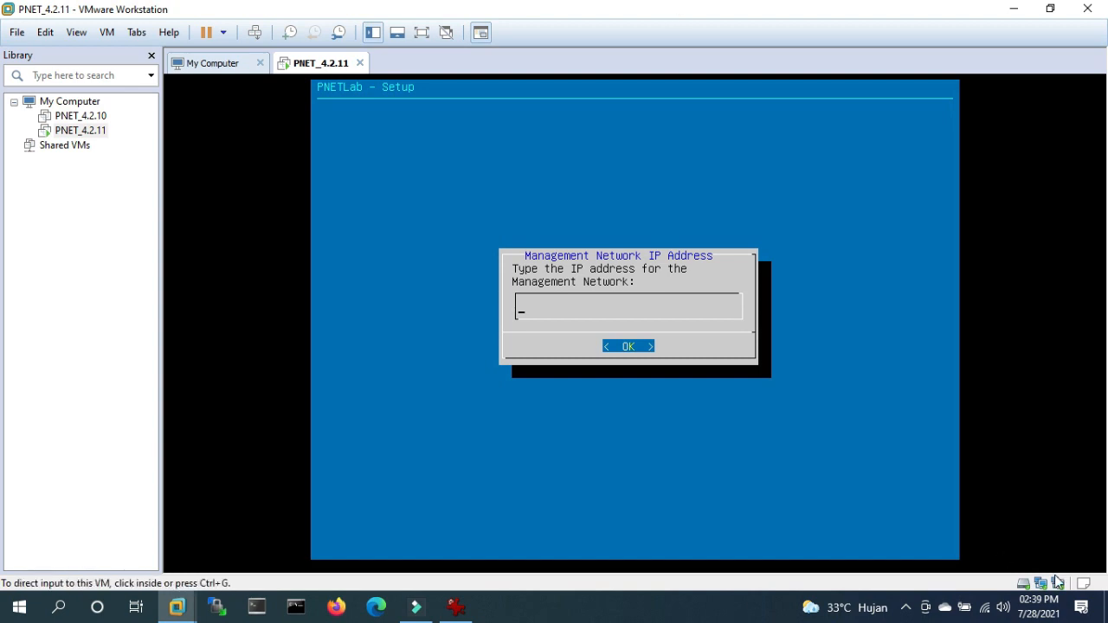
{"action": "right_click", "coordinate": [984, 608]}
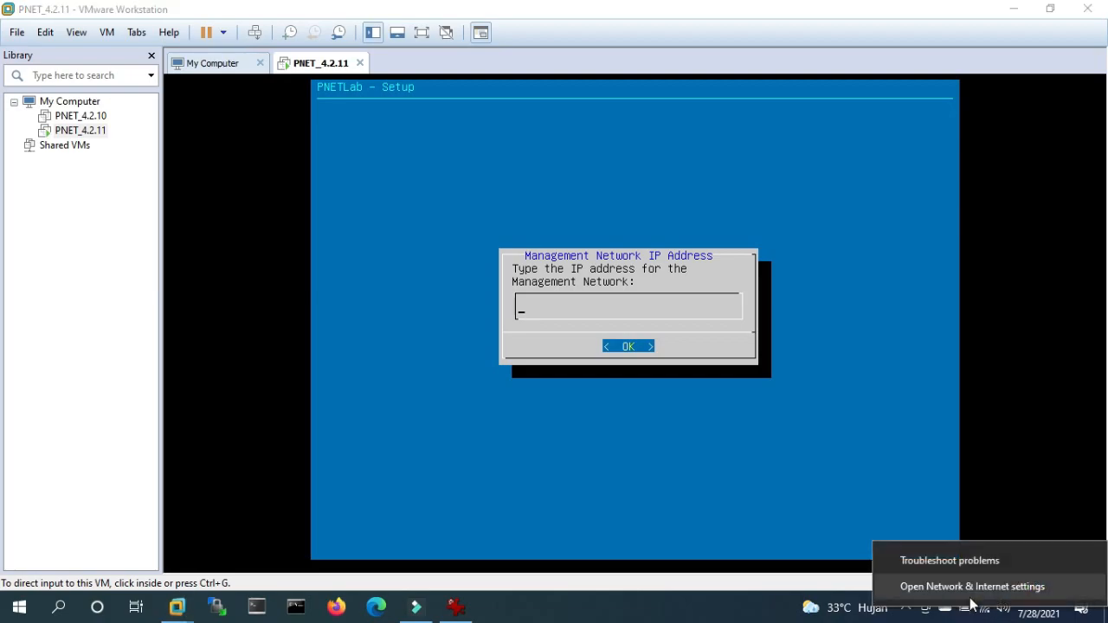
{"action": "left_click", "coordinate": [961, 586]}
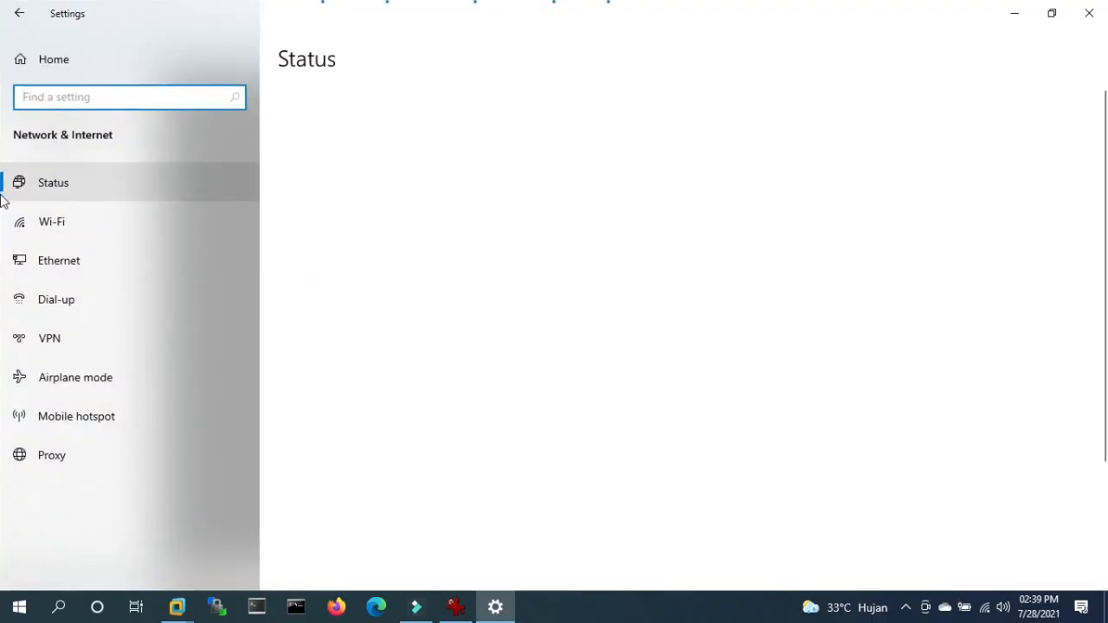
{"action": "left_click", "coordinate": [19, 262]}
{"action": "left_click", "coordinate": [937, 116]}
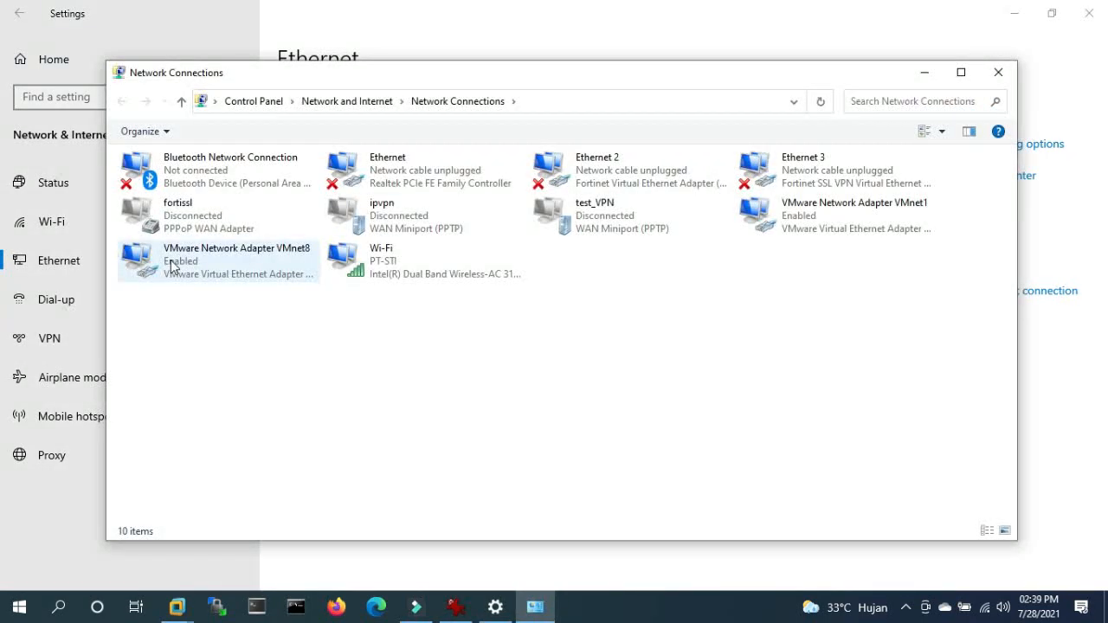
{"action": "left_click", "coordinate": [173, 266]}
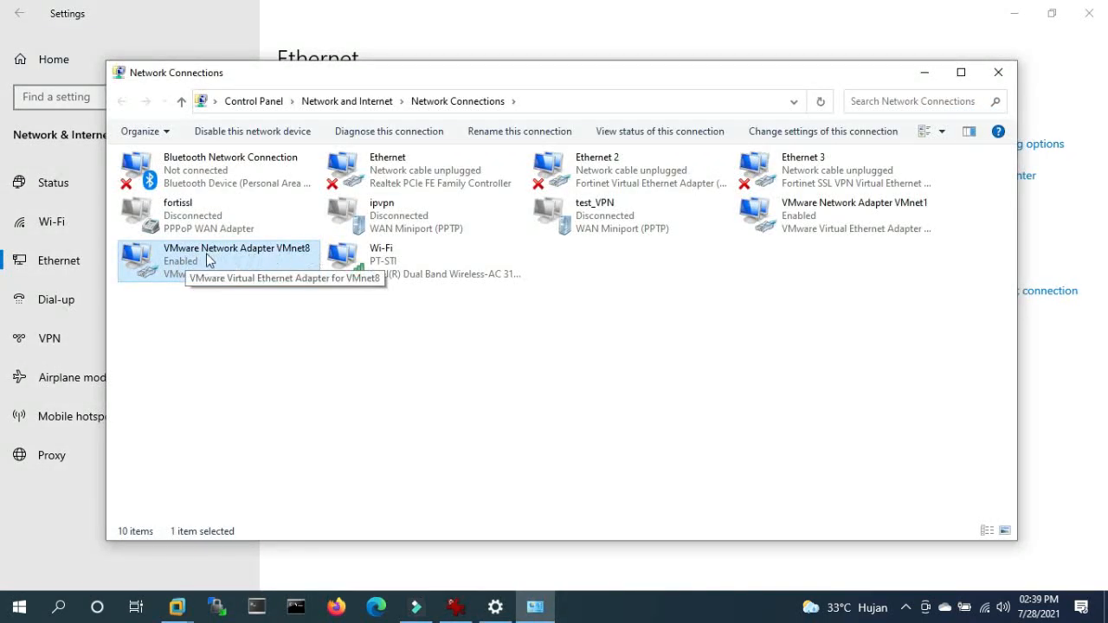
{"action": "right_click", "coordinate": [169, 259]}
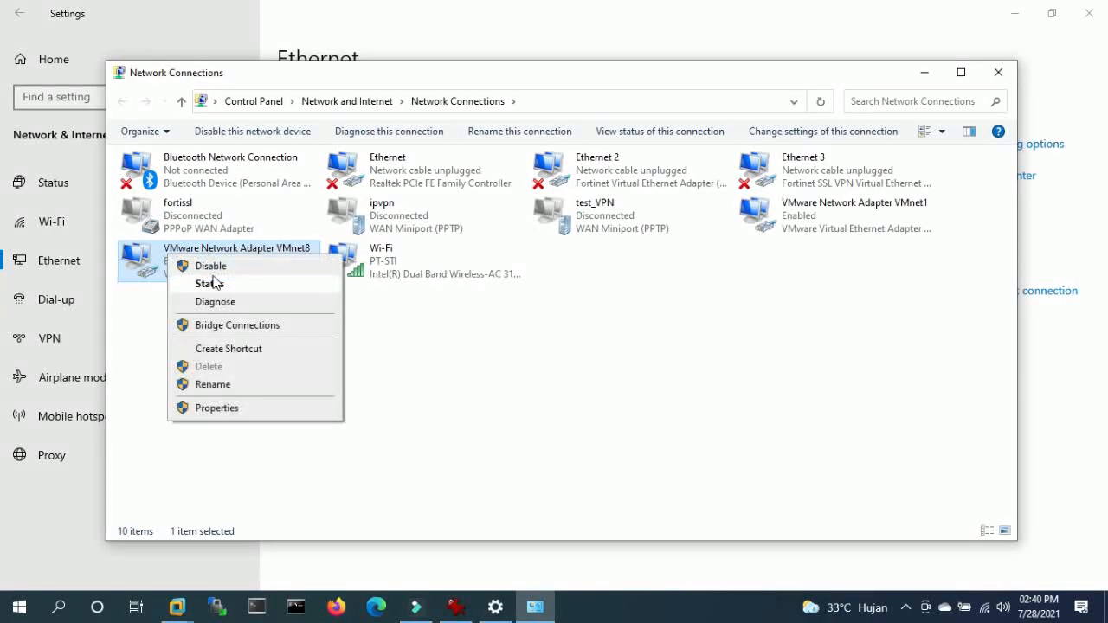
{"action": "left_click", "coordinate": [201, 282]}
{"action": "left_click", "coordinate": [488, 294]}
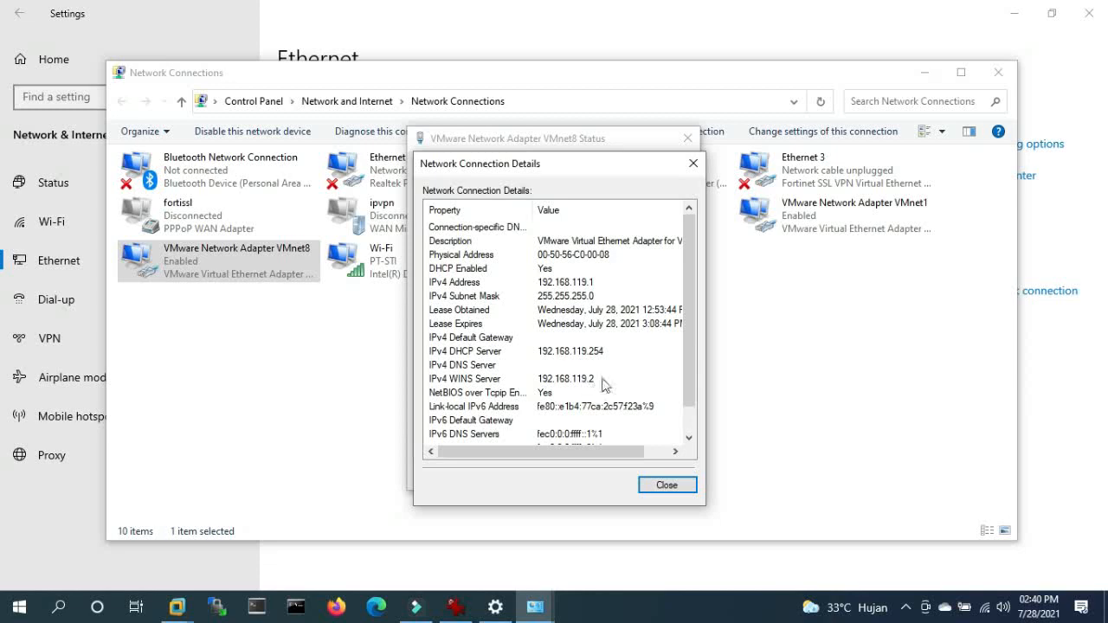
{"action": "left_click", "coordinate": [671, 487]}
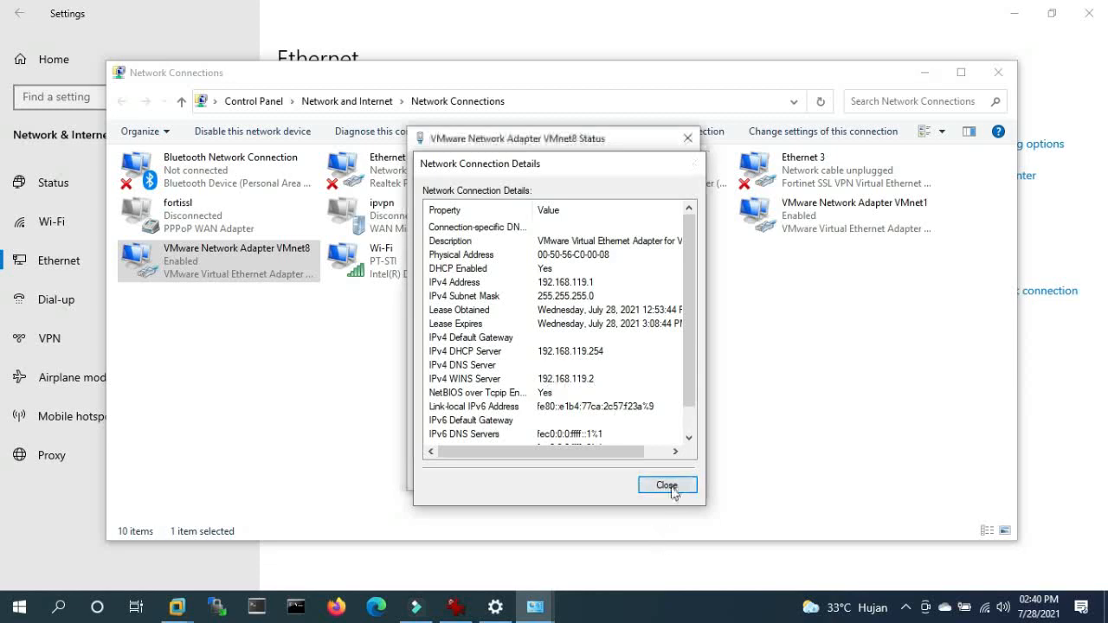
{"action": "left_click", "coordinate": [998, 72]}
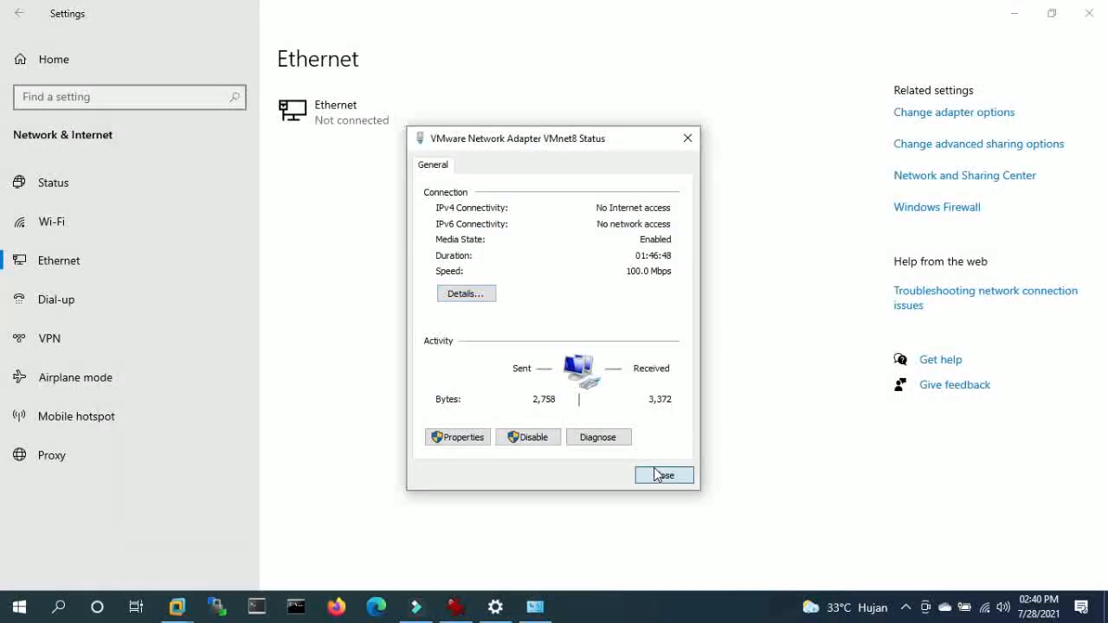
{"action": "left_click", "coordinate": [663, 475]}
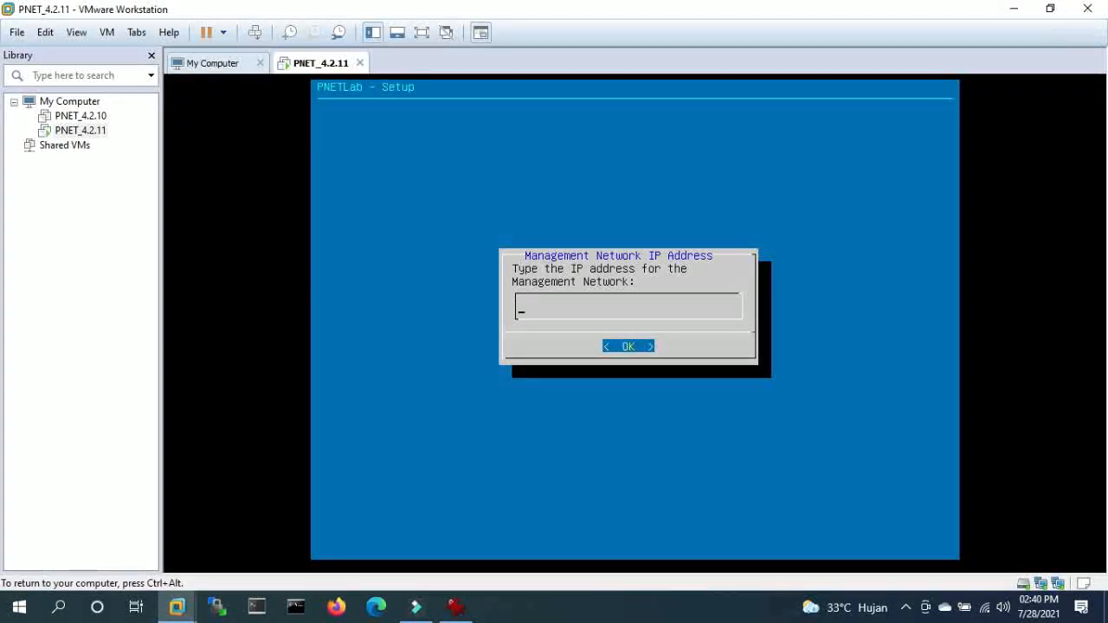
- Enter IP 192.168.119.98, mask 255.255.255.0 and gateway 192.168.119.2
{"action": "type", "text": "192.168.119.98"}
{"action": "key", "text": "Return"}
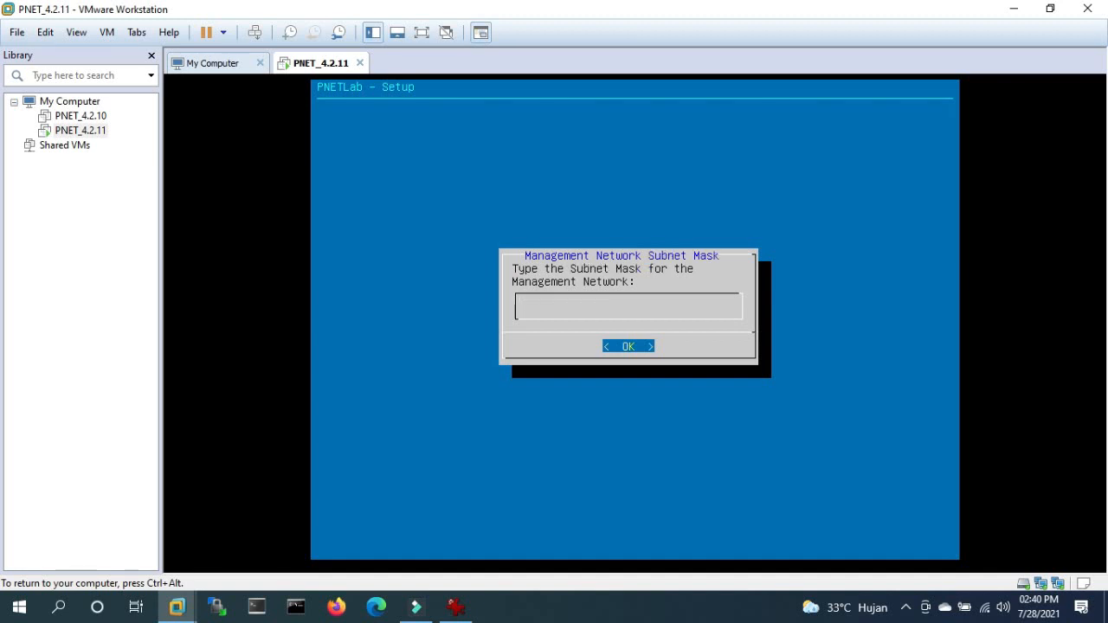
{"action": "type", "text": "255.555"}
{"action": "key", "text": "BackSpace"}
{"action": "key", "text": "BackSpace"}
{"action": "key", "text": "BackSpace"}
{"action": "type", "text": "255.255.0"}
{"action": "key", "text": "Return"}
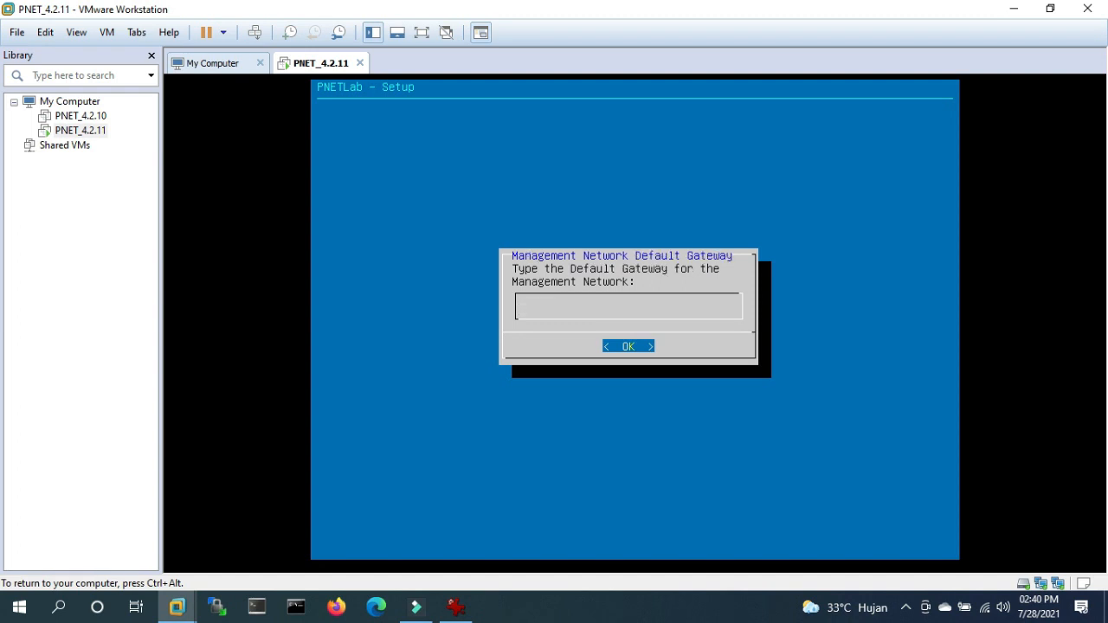
{"action": "type", "text": "192.168.119.2"}
{"action": "key", "text": "Return"}
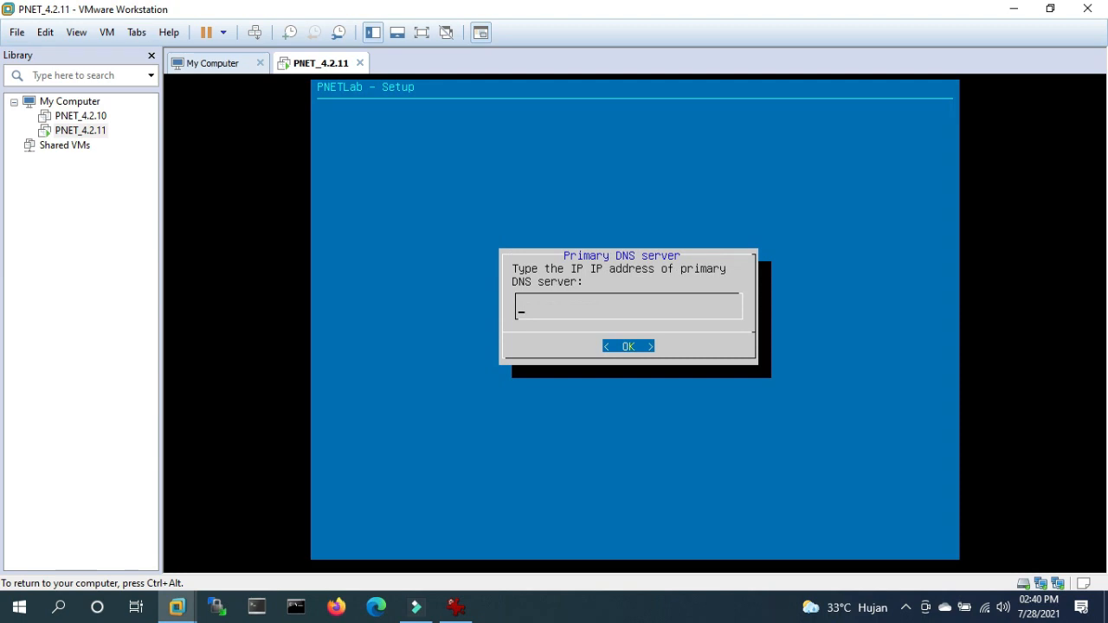
- Set DNS servers 8.8.8.8 and 8.8.4.4, leave NTP empty, and accept direct connection
{"action": "type", "text": "8.8.8.8"}
{"action": "key", "text": "Return"}
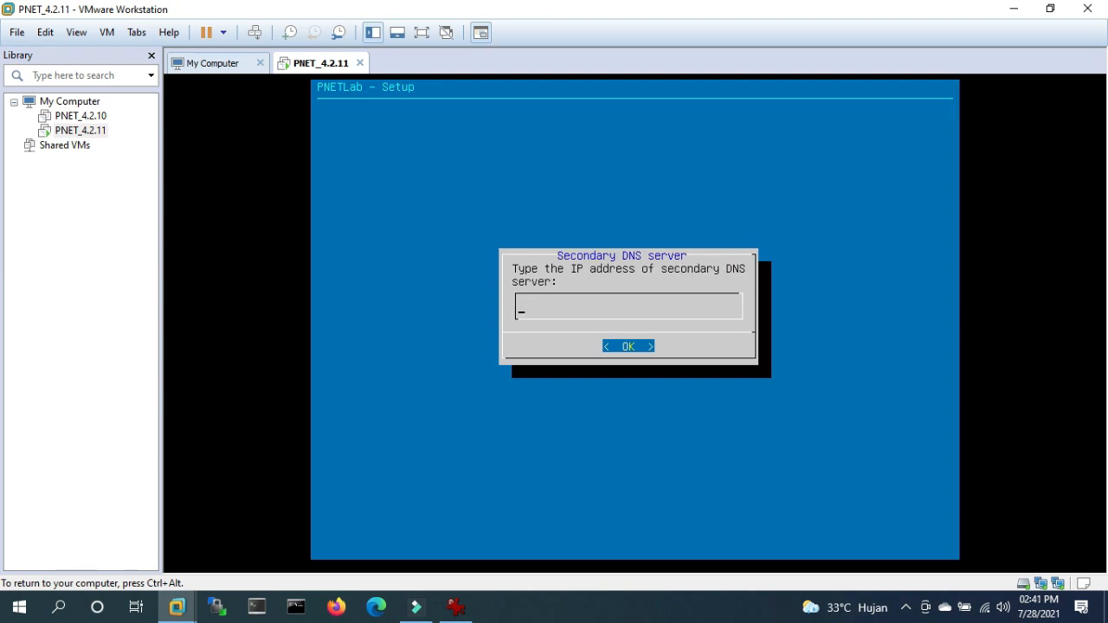
{"action": "type", "text": "8.8.4.4.4"}
{"action": "key", "text": "BackSpace"}
{"action": "key", "text": "BackSpace"}
{"action": "key", "text": "Return"}
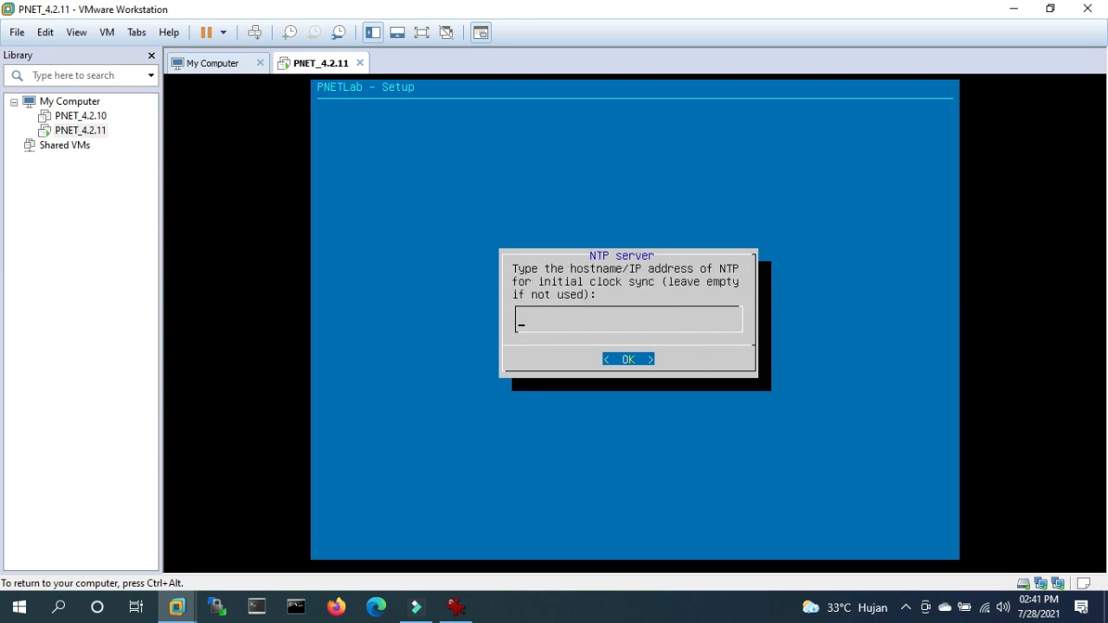
{"action": "key", "text": "Return"}
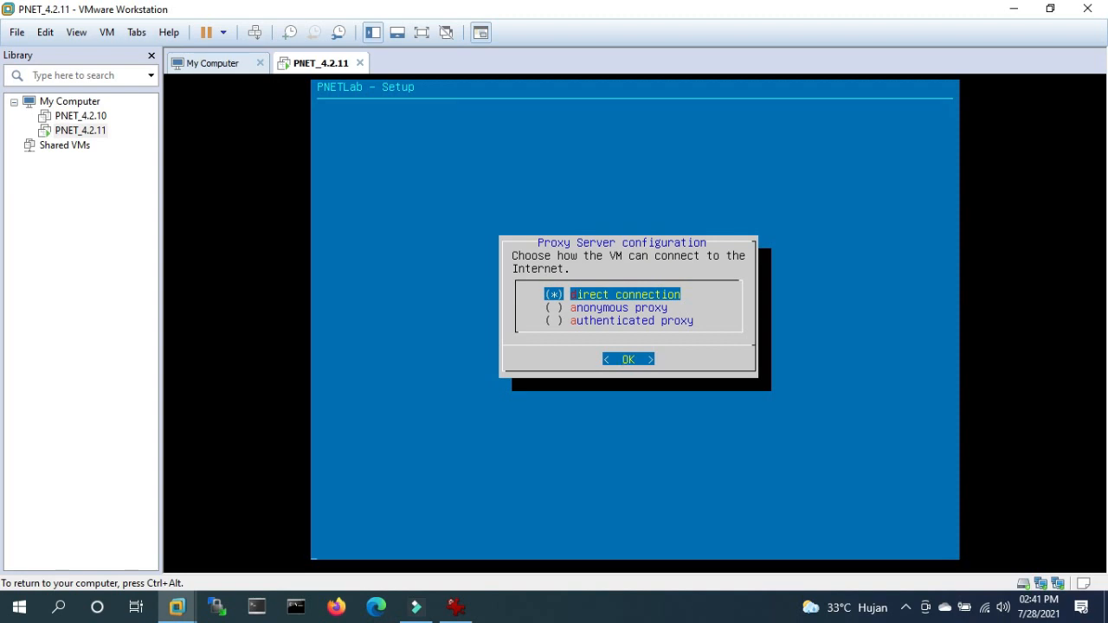
{"action": "key", "text": "Return"}
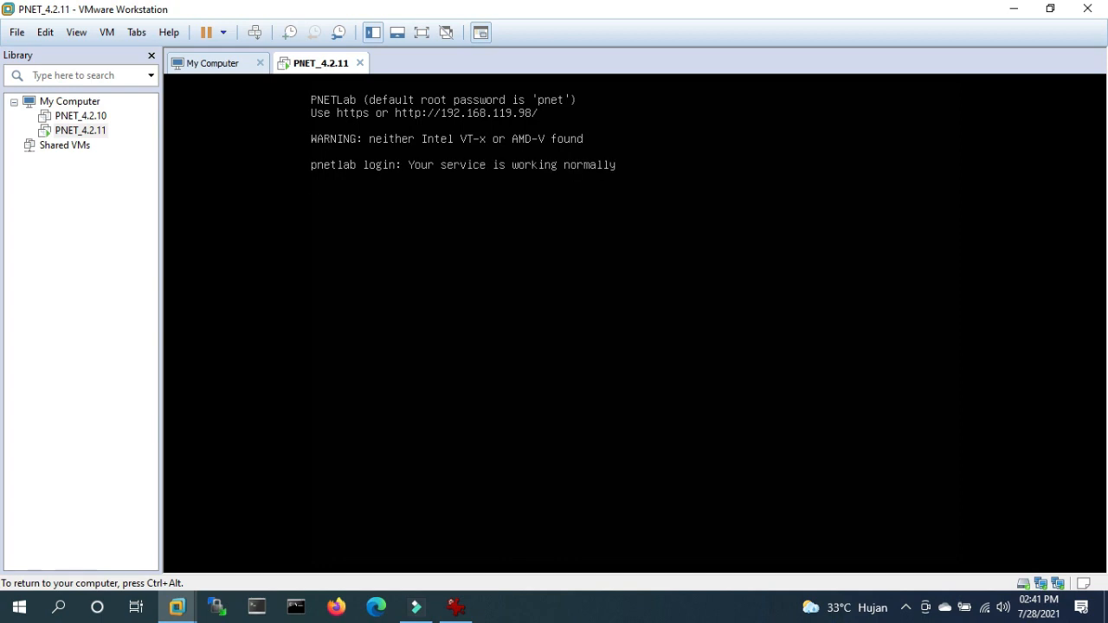
- Log in to the PNETLab console as root
{"action": "key", "text": "Return"}
{"action": "type", "text": "r"}
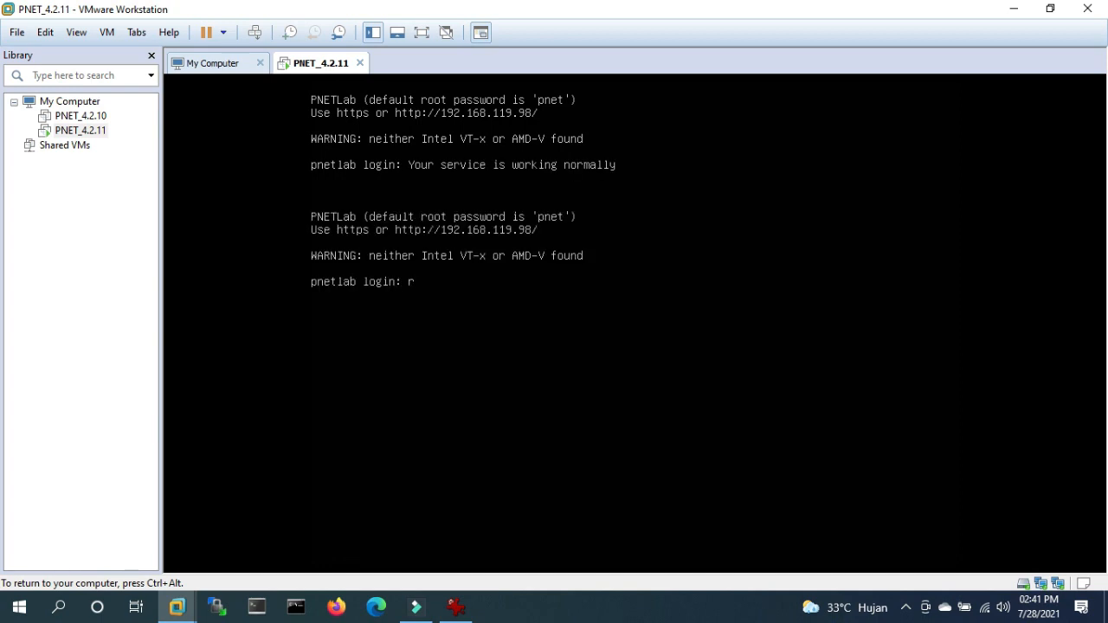
{"action": "type", "text": "oot"}
{"action": "key", "text": "Return"}
{"action": "key", "text": "Return"}
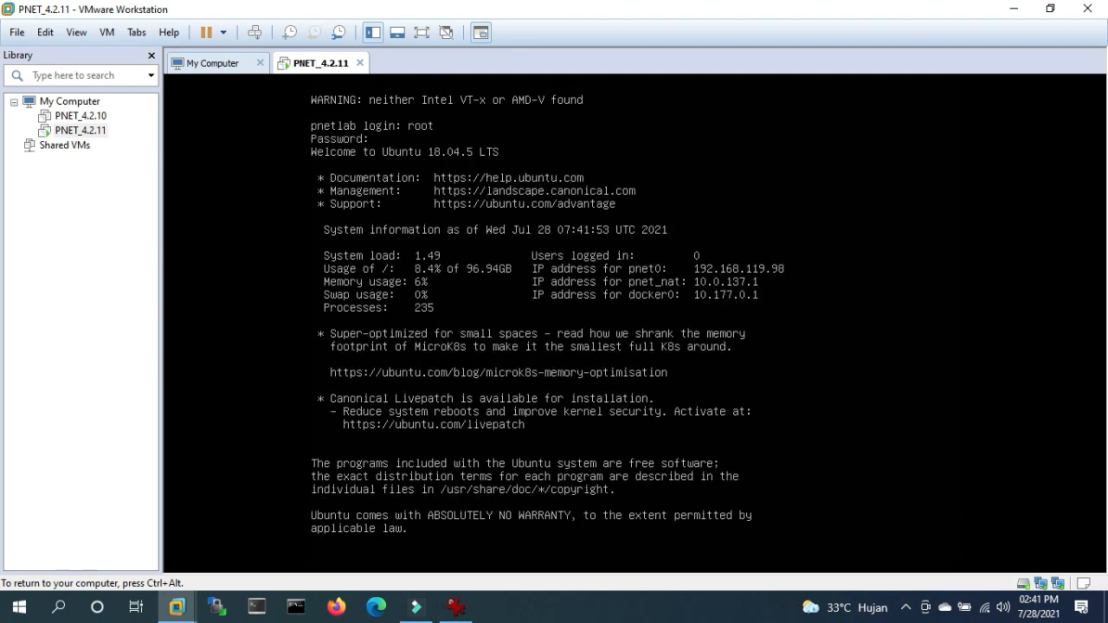
{"action": "key", "text": "Return"}
{"action": "key", "text": "Return"}
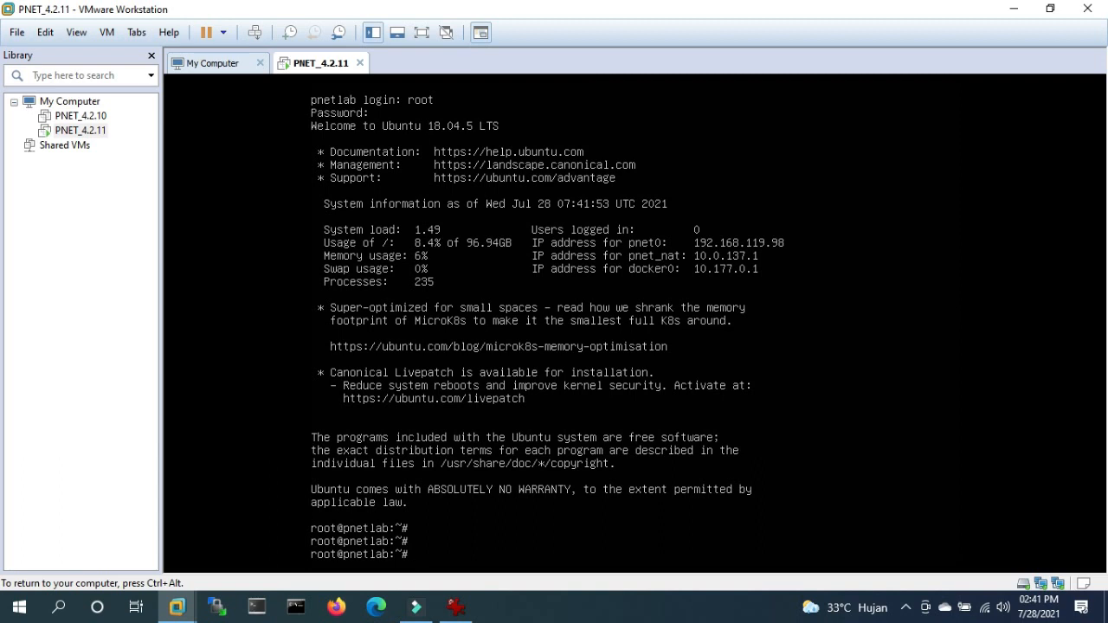
- Open /etc/network/interfaces in vim to check pnet0, then save with :wq
{"action": "type", "text": "vim /etc/network/i"}
{"action": "key", "text": "Tab"}
{"action": "key", "text": "Return"}
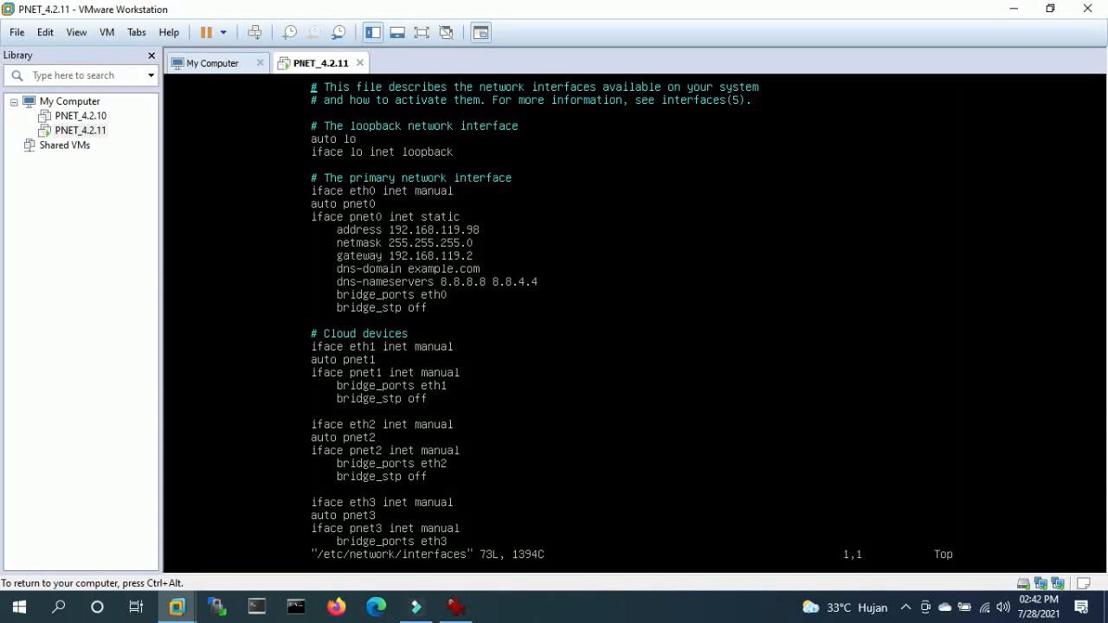
{"action": "type", "text": ":wq"}
{"action": "key", "text": "Return"}
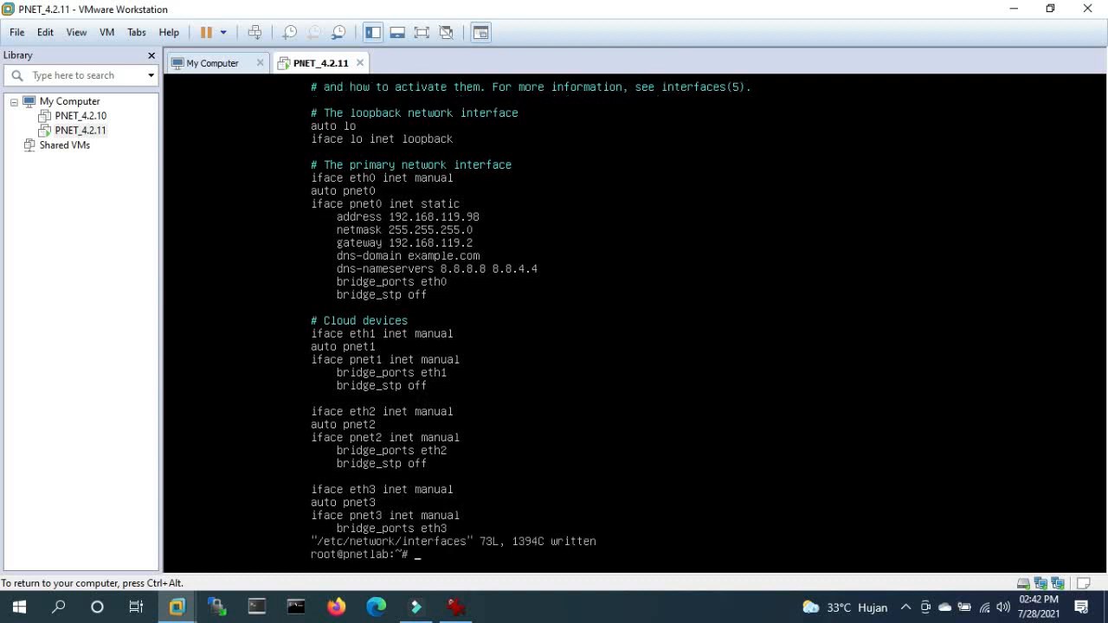
{"action": "key", "text": "Return"}
{"action": "key", "text": "Return"}
- Ping the gateway 192.168.119.2 and then 8.8.8.8 to check connectivity
{"action": "type", "text": "ping"}
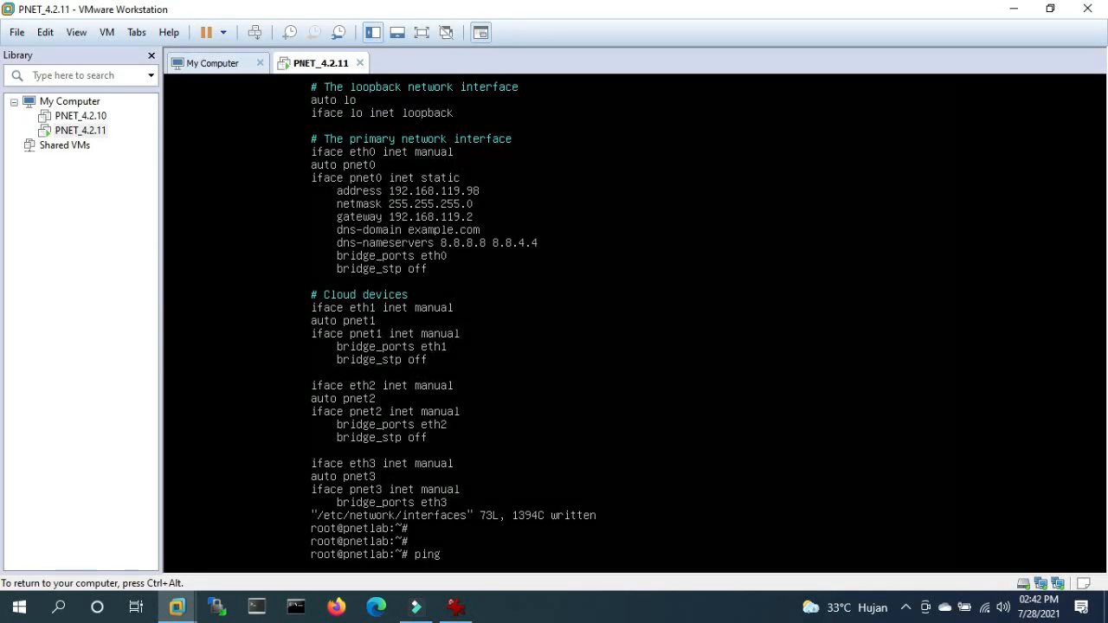
{"action": "type", "text": " 192.168.119.2"}
{"action": "key", "text": "Return"}
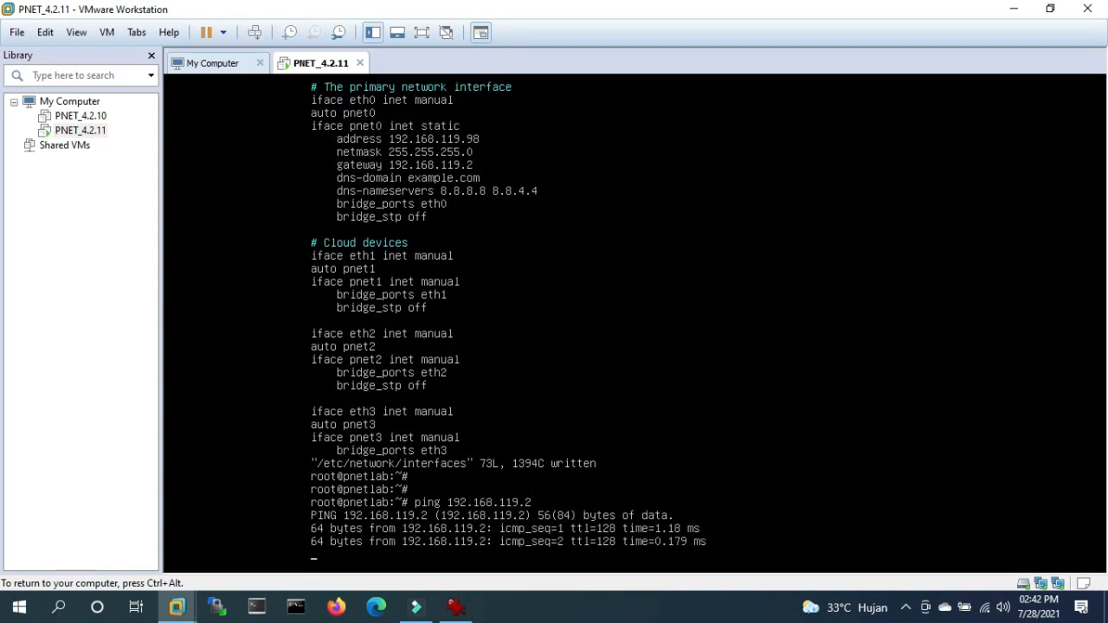
{"action": "key", "text": "ctrl+c"}
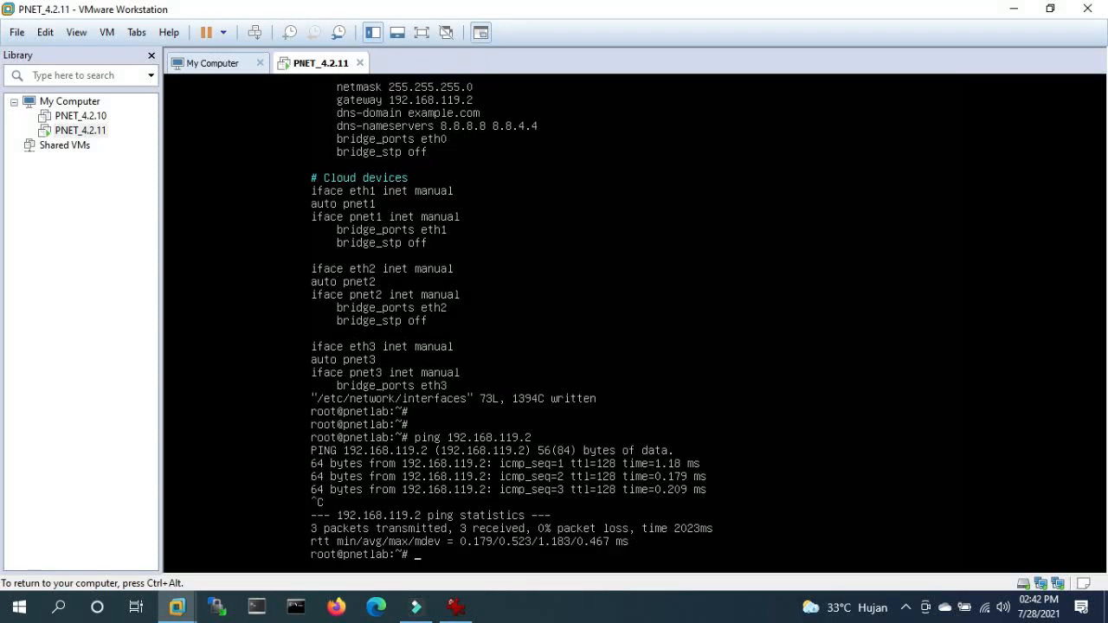
{"action": "key", "text": "Return"}
{"action": "key", "text": "Return"}
{"action": "type", "text": "p"}
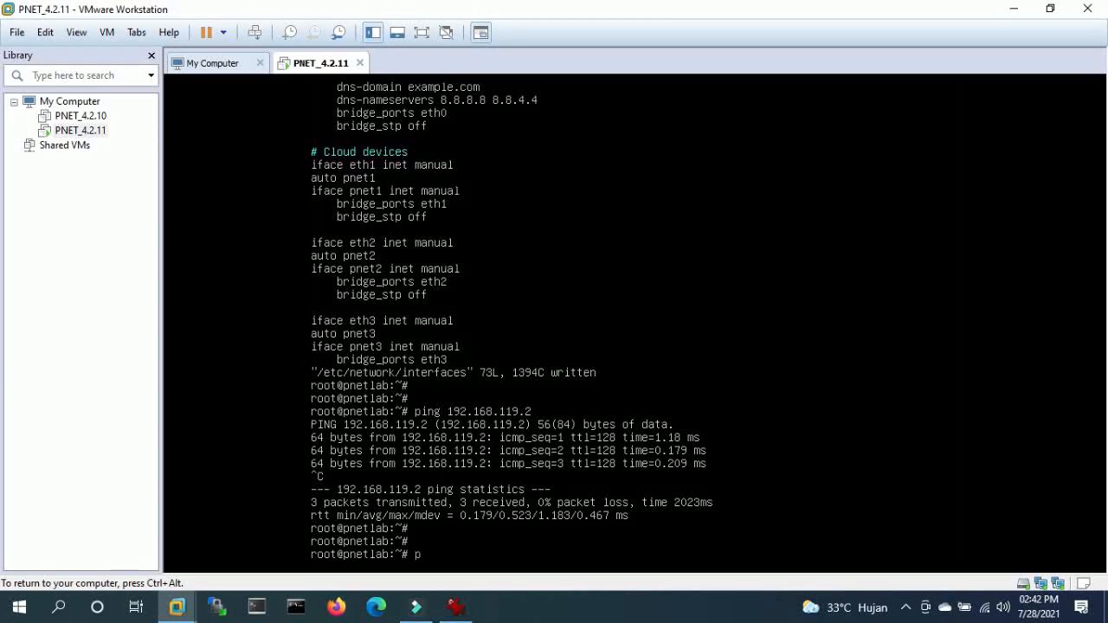
{"action": "type", "text": "ing 8.8.8.8"}
{"action": "key", "text": "Return"}
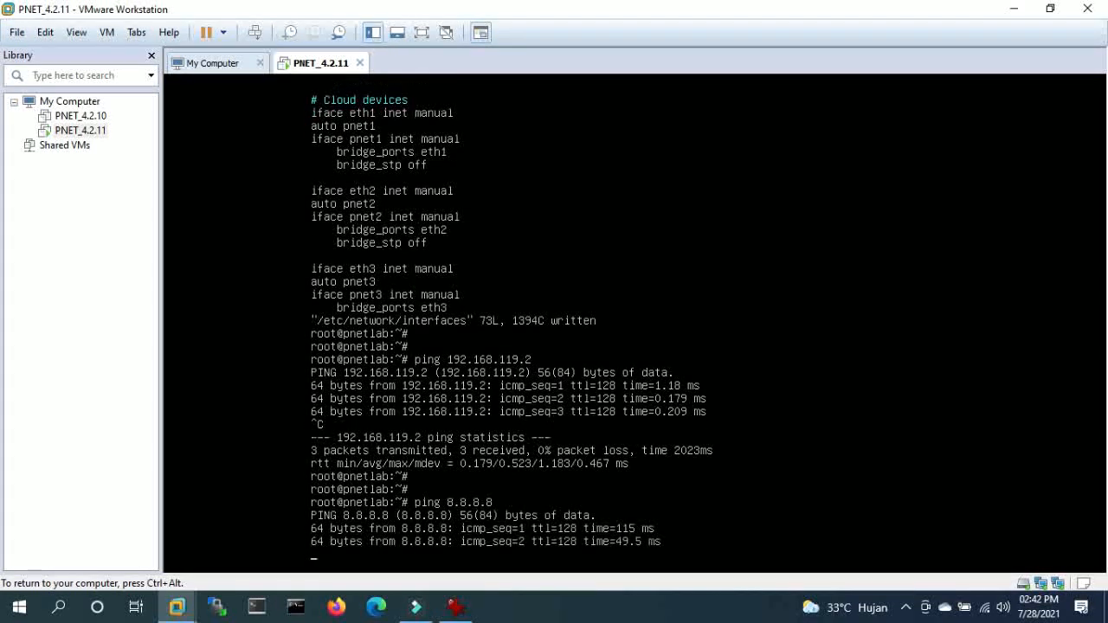
{"action": "key", "text": "ctrl+c"}
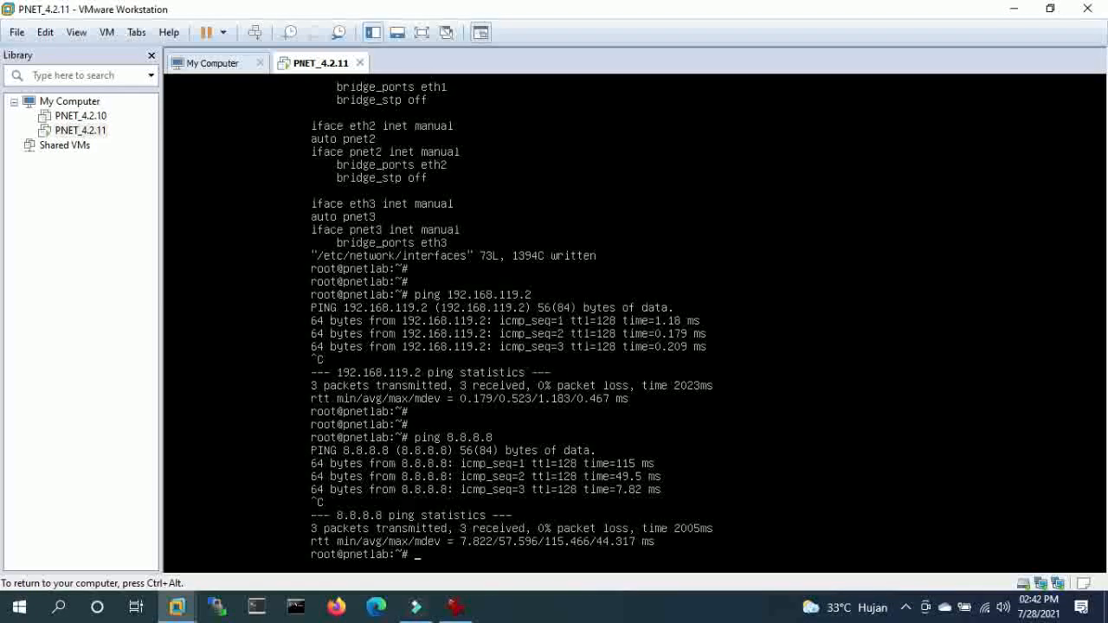
{"action": "key", "text": "Return"}
{"action": "key", "text": "Return"}
- Ping 1.1.1.1 to confirm internet replies, then enter apt-get update
{"action": "type", "text": "ping 1.1.1.1"}
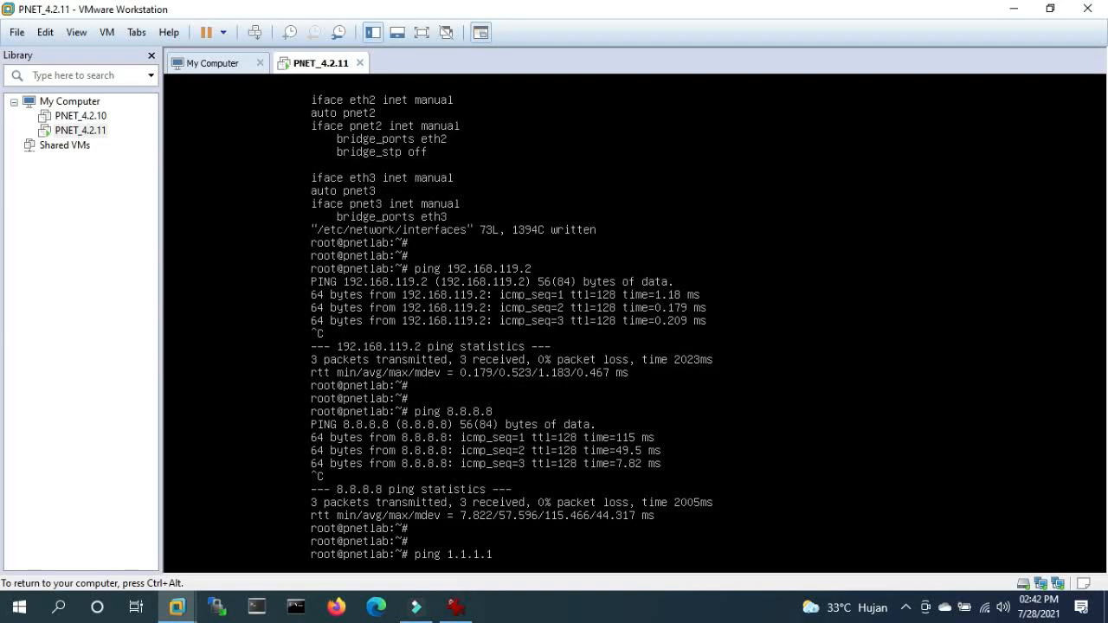
{"action": "key", "text": "Return"}
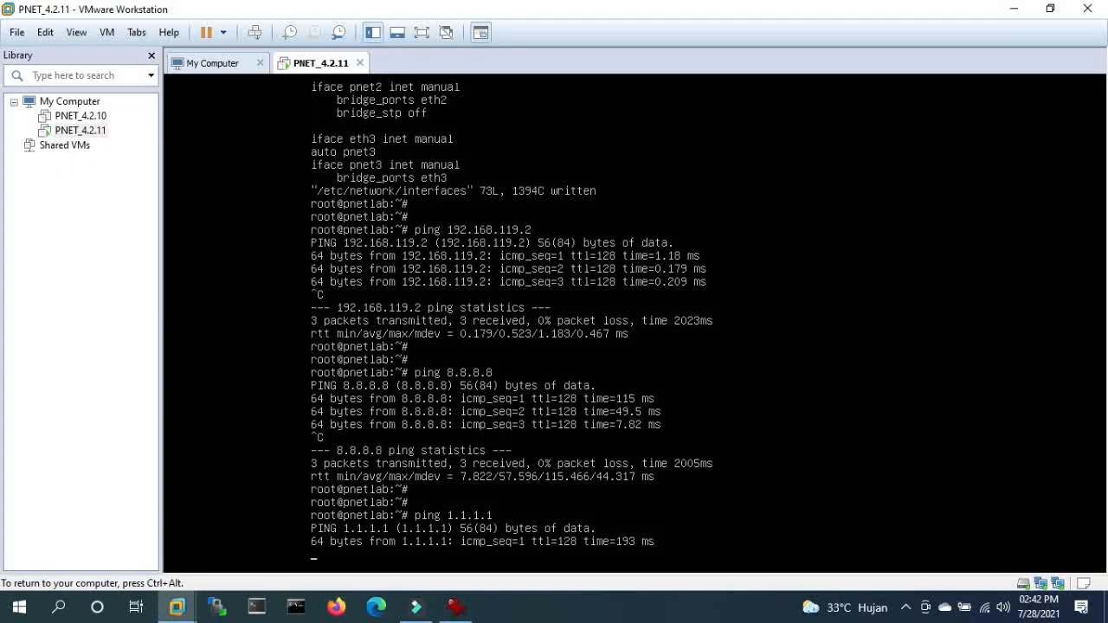
{"action": "key", "text": "ctrl+c"}
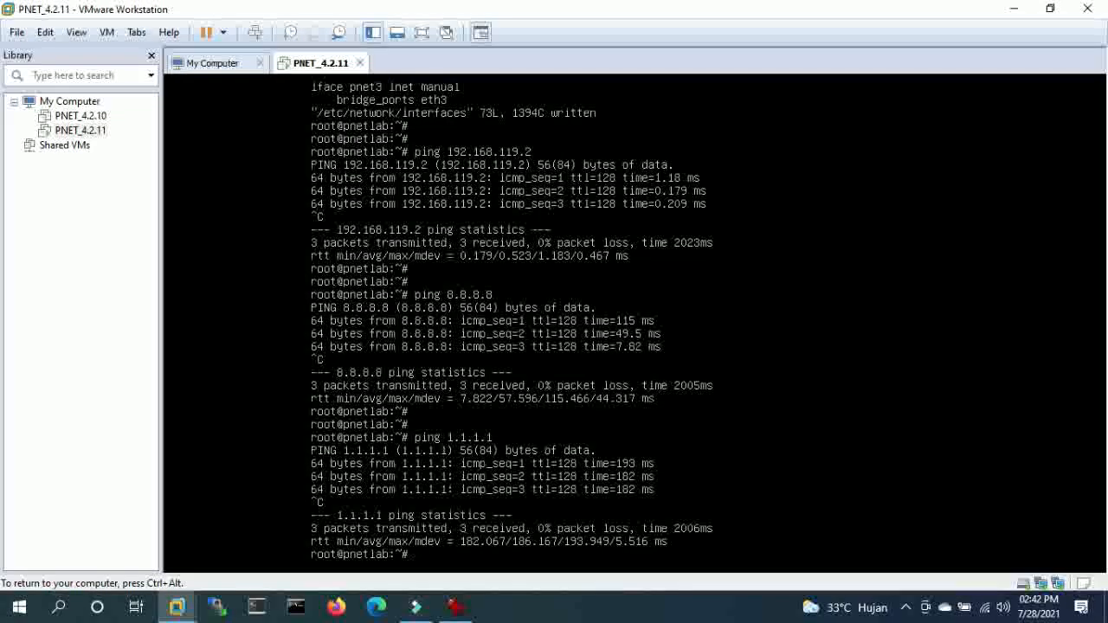
{"action": "key", "text": "Return"}
{"action": "key", "text": "Return"}
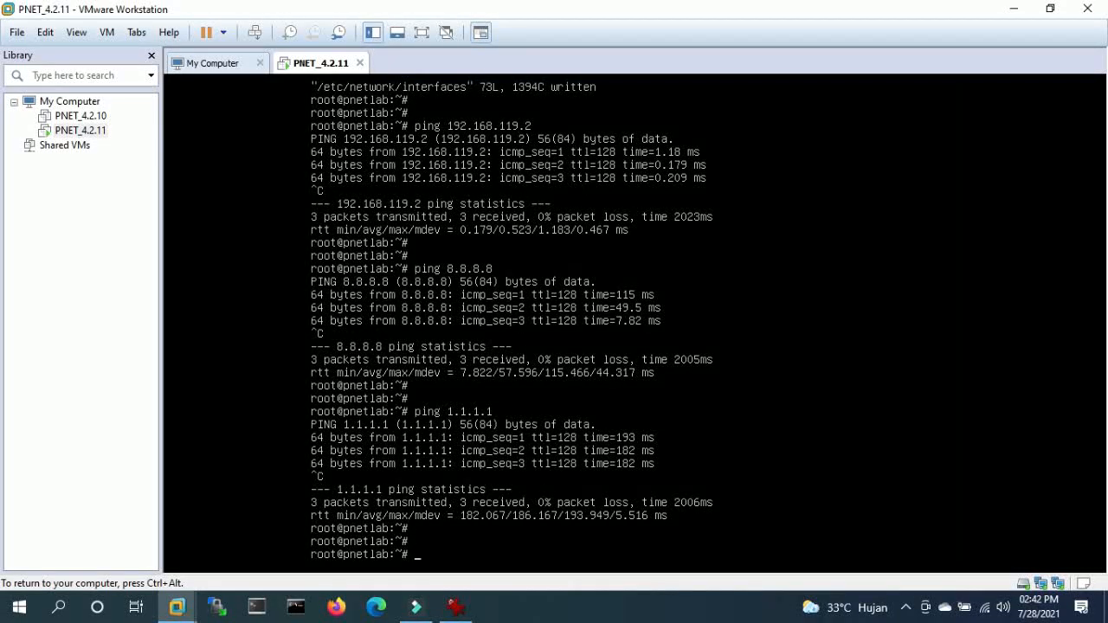
{"action": "type", "text": "apt-get update"}
- Run apt-get update and wait until package lists finish reading
{"action": "key", "text": "Return"}
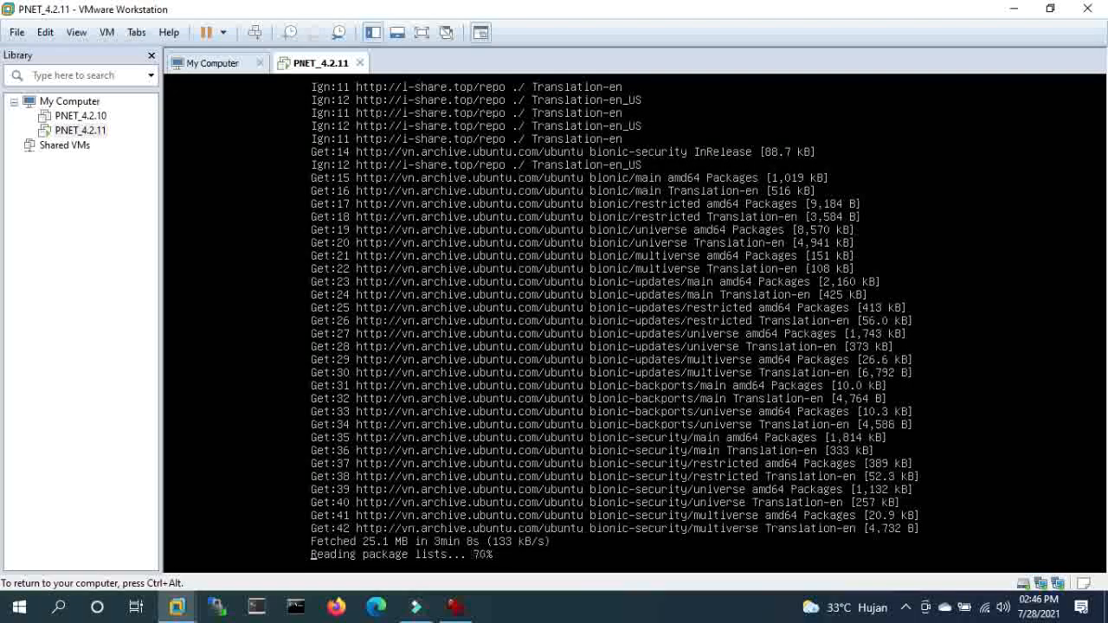
{"action": "key", "text": "Return"}
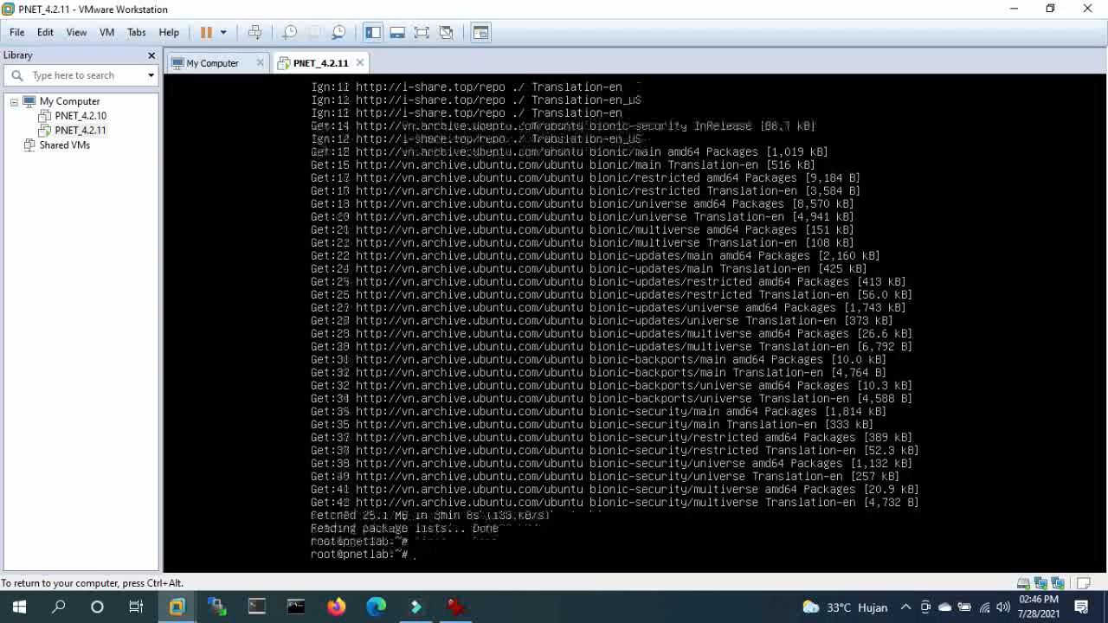
- Run apt-get upgrade on the PNETLab VM and confirm with y until it completes
{"action": "key", "text": "Up"}
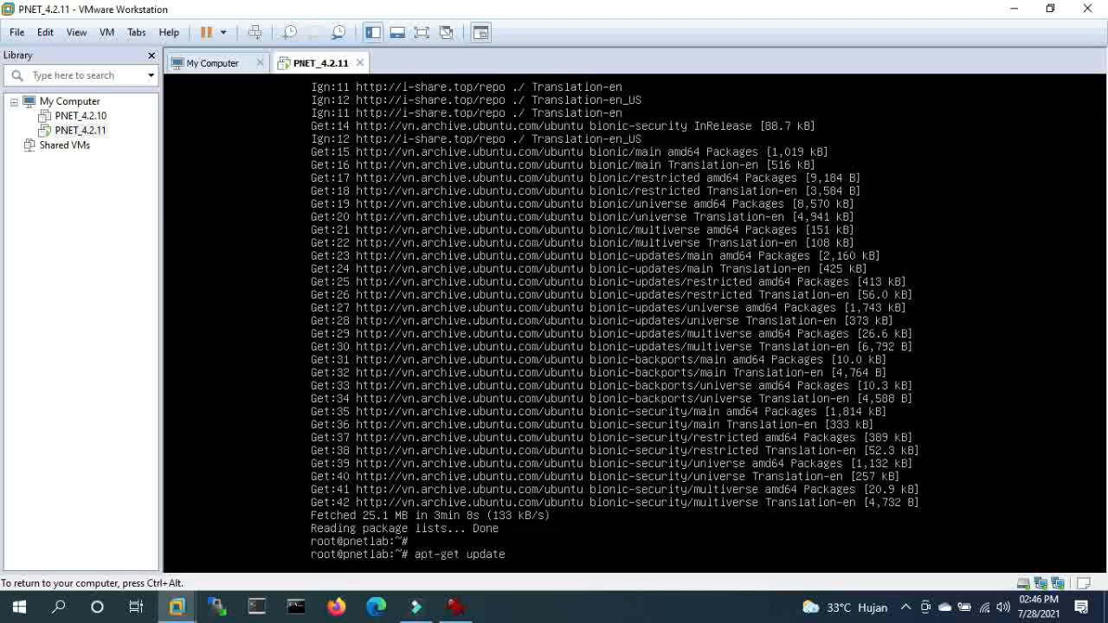
{"action": "key", "text": "BackSpace"}
{"action": "key", "text": "BackSpace"}
{"action": "key", "text": "BackSpace"}
{"action": "key", "text": "BackSpace"}
{"action": "type", "text": "grade"}
{"action": "key", "text": "Return"}
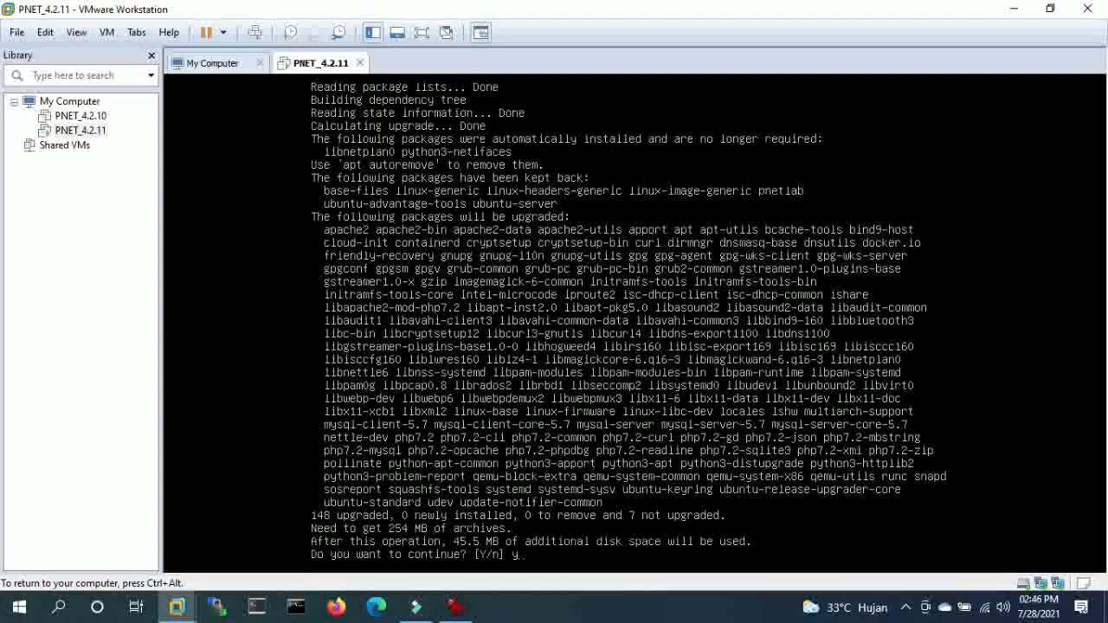
{"action": "type", "text": "y"}
{"action": "key", "text": "Return"}
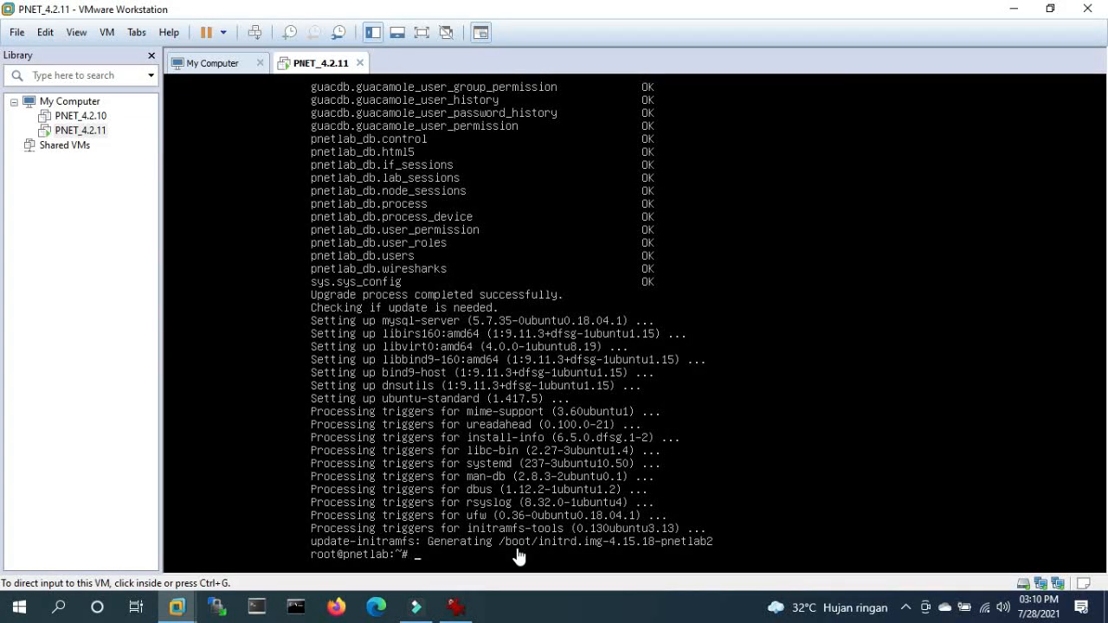
- Run ifconfig in the VM console to list all network interfaces
{"action": "left_click", "coordinate": [787, 363]}
{"action": "key", "text": "Return"}
{"action": "key", "text": "Return"}
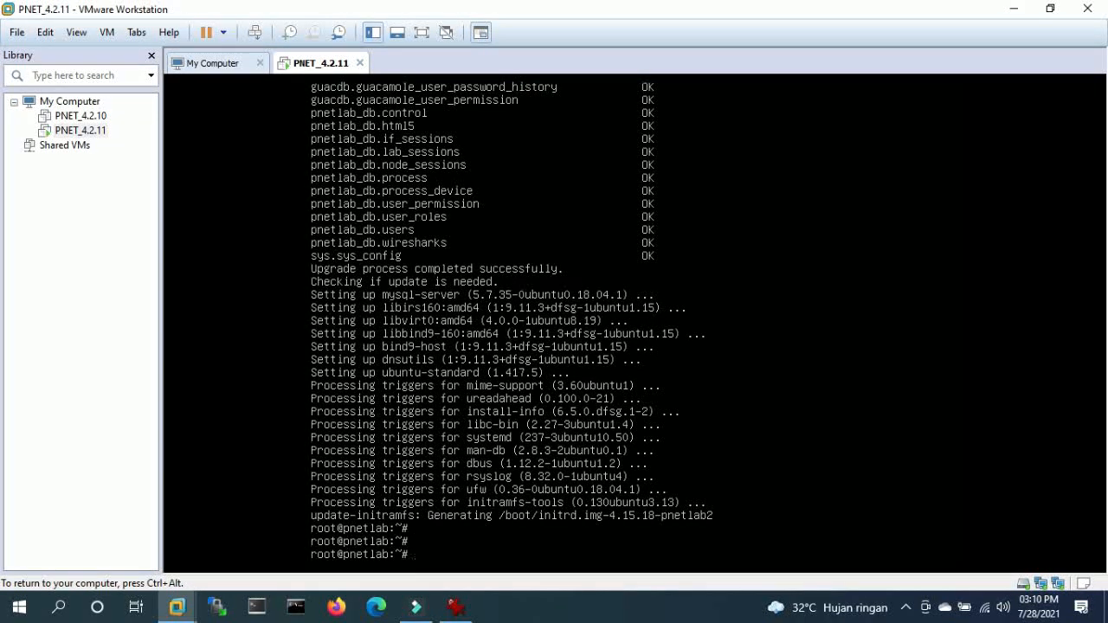
{"action": "key", "text": "ctrl+alt"}
{"action": "key", "text": "ctrl+g"}
{"action": "type", "text": "ifconfig"}
{"action": "key", "text": "Return"}
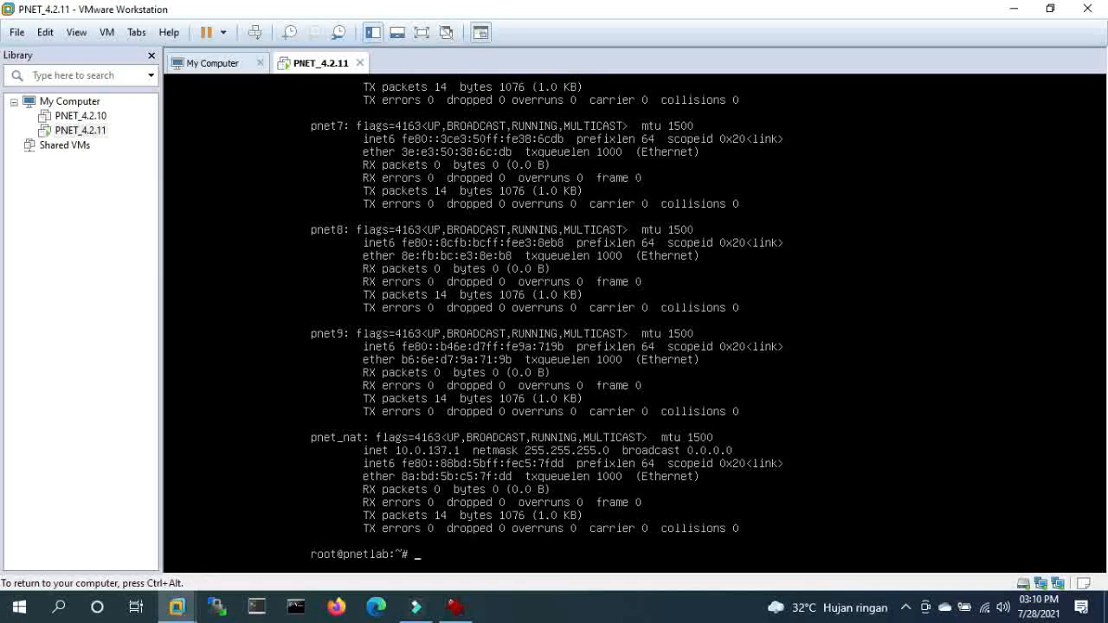
- Inspect interfaces pnet1 and pnet0, finding pnet0 at 192.168.119.98
{"action": "key", "text": "ctrl+alt"}
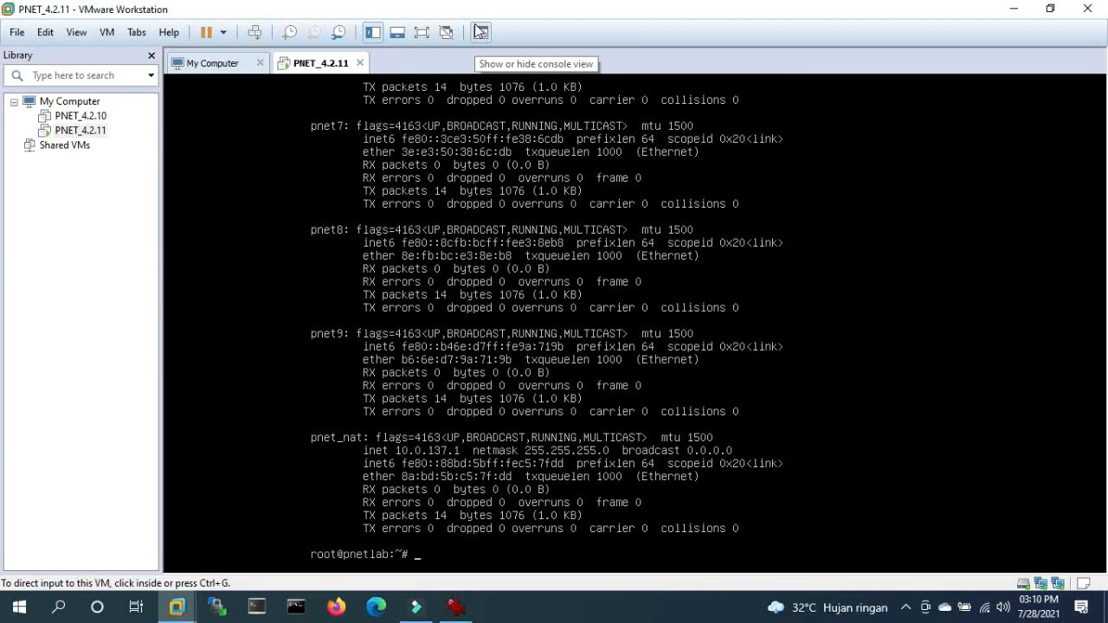
{"action": "key", "text": "ctrl+g"}
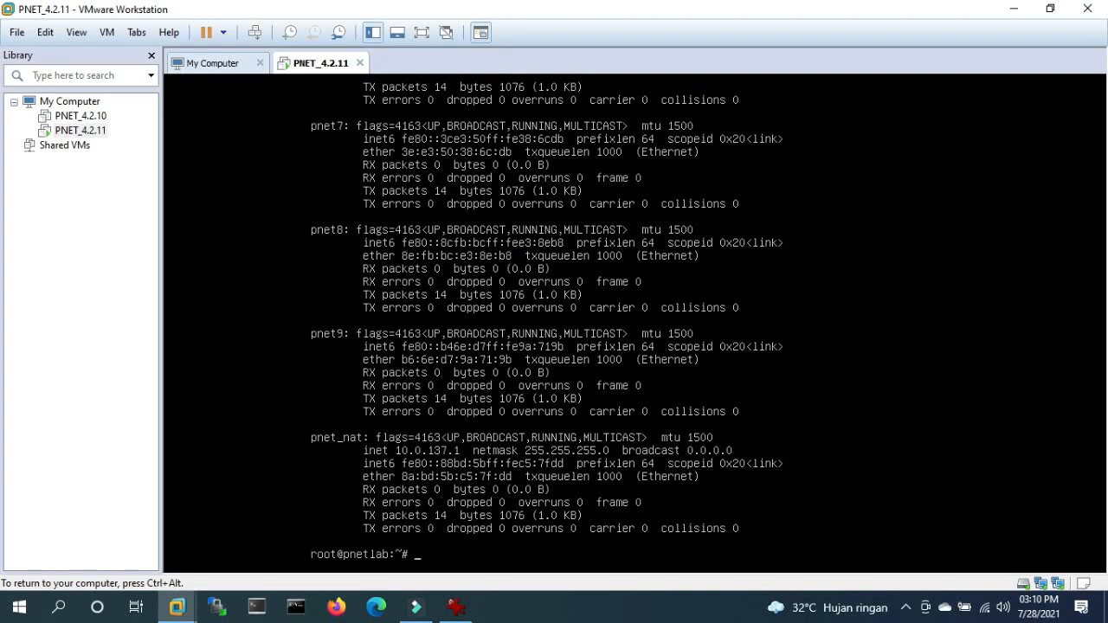
{"action": "type", "text": "ifconfig pnet1"}
{"action": "key", "text": "Return"}
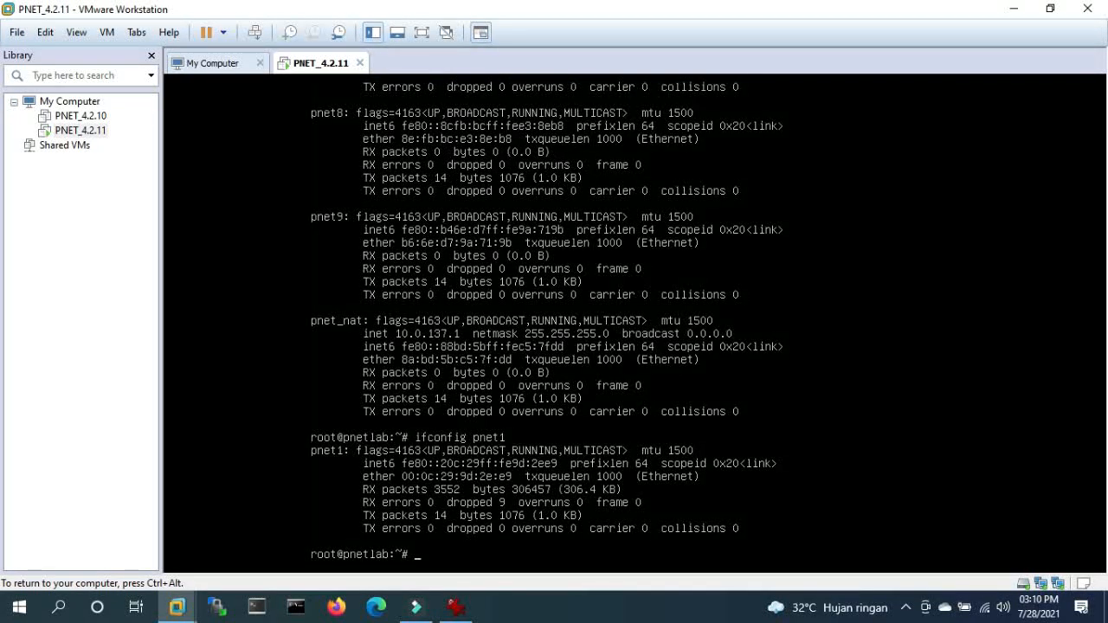
{"action": "key", "text": "Up"}
{"action": "key", "text": "BackSpace"}
{"action": "type", "text": "0"}
{"action": "key", "text": "Return"}
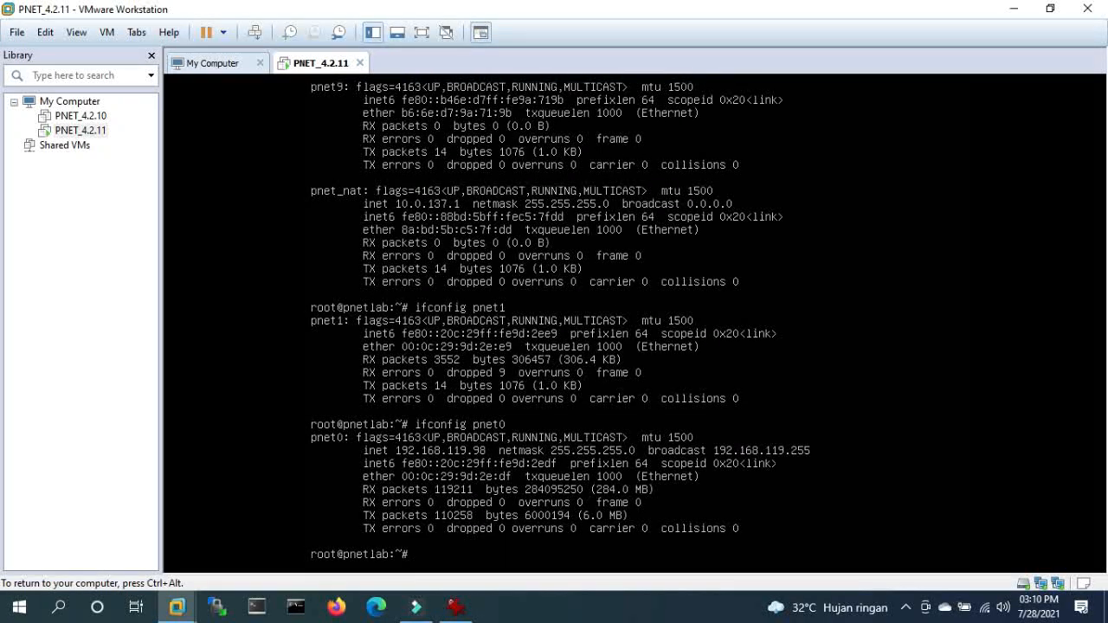
- Release input to the host and bring up Firefox from the taskbar
{"action": "key", "text": "ctrl+alt"}
{"action": "left_click", "coordinate": [178, 421]}
{"action": "key", "text": "ctrl+alt"}
{"action": "left_click", "coordinate": [310, 417]}
{"action": "key", "text": "ctrl+alt"}
{"action": "left_click", "coordinate": [338, 607]}
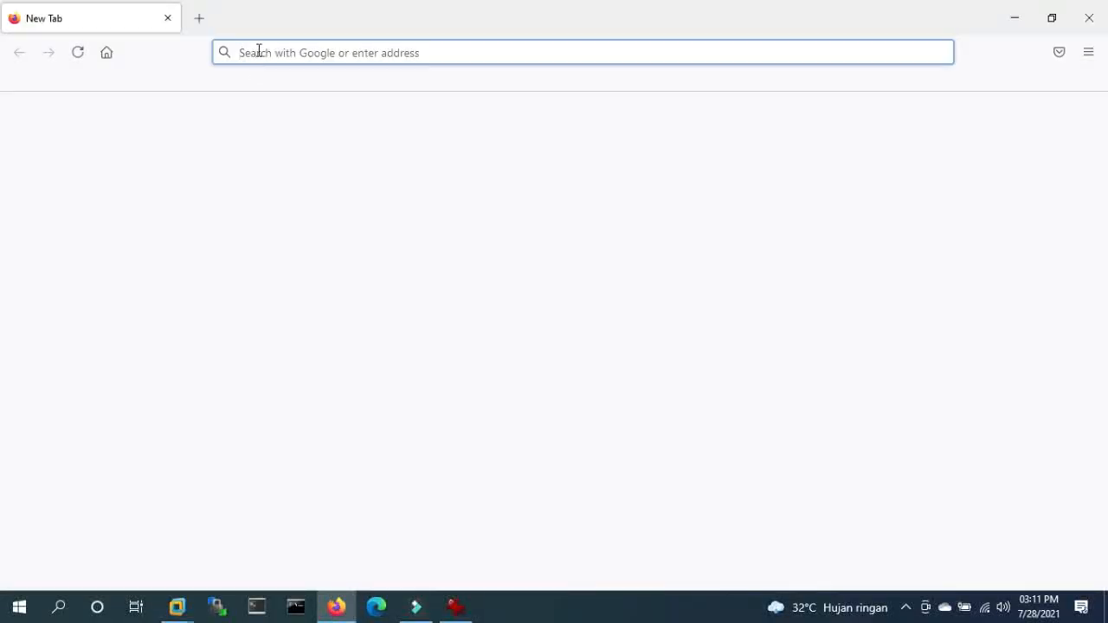
{"action": "left_click", "coordinate": [258, 52]}
{"action": "type", "text": "http"}
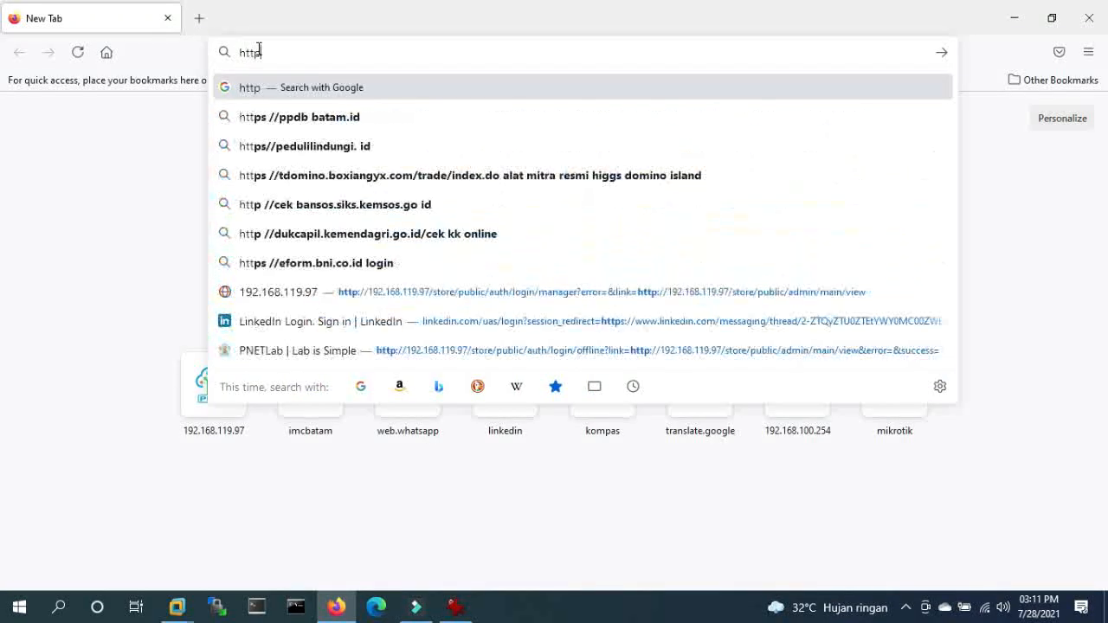
{"action": "type", "text": "s://192.1"}
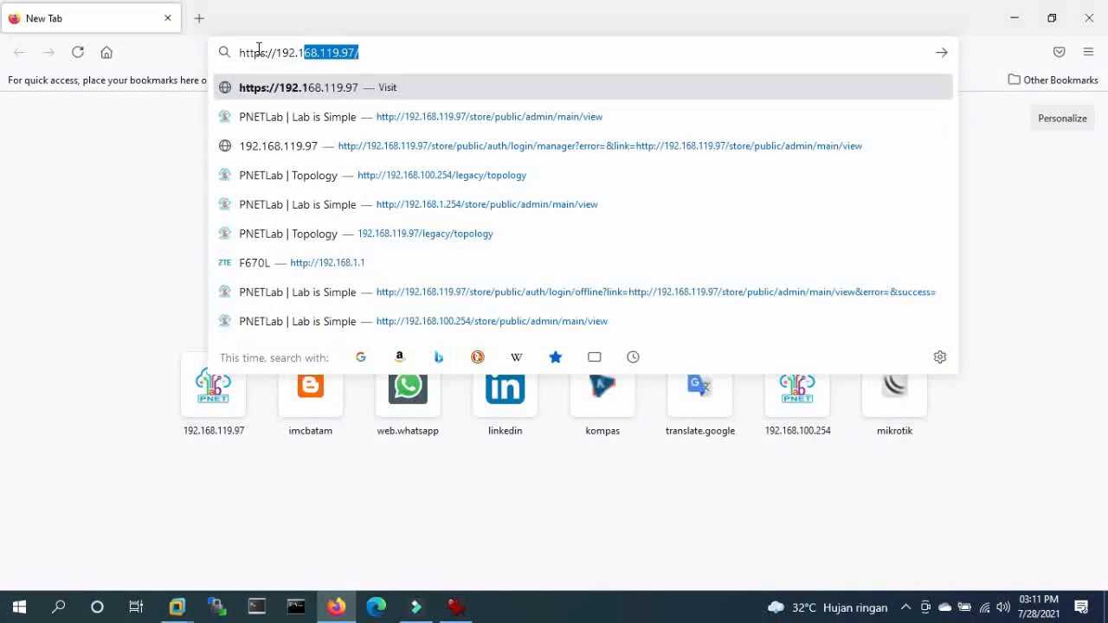
{"action": "type", "text": "68.119."}
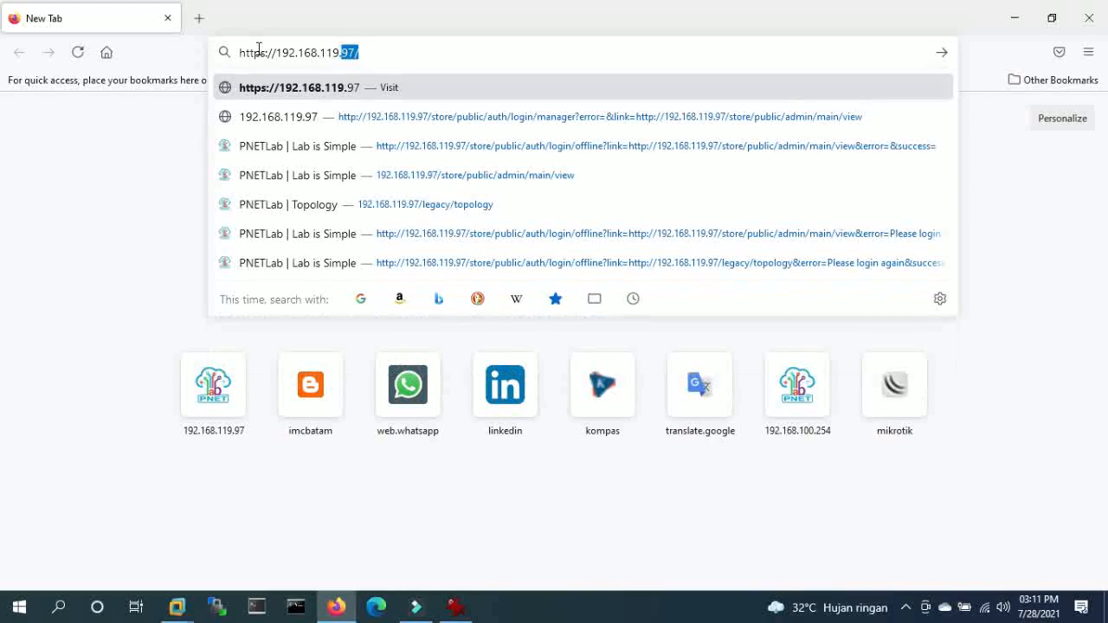
{"action": "type", "text": "98"}
{"action": "key", "text": "Return"}
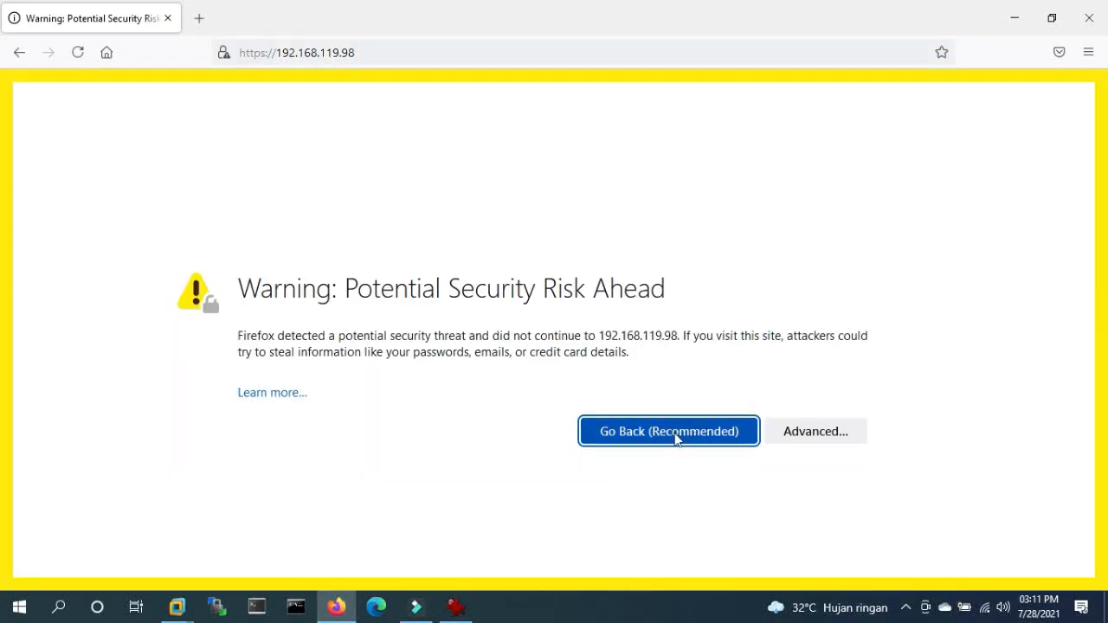
{"action": "left_click", "coordinate": [800, 431]}
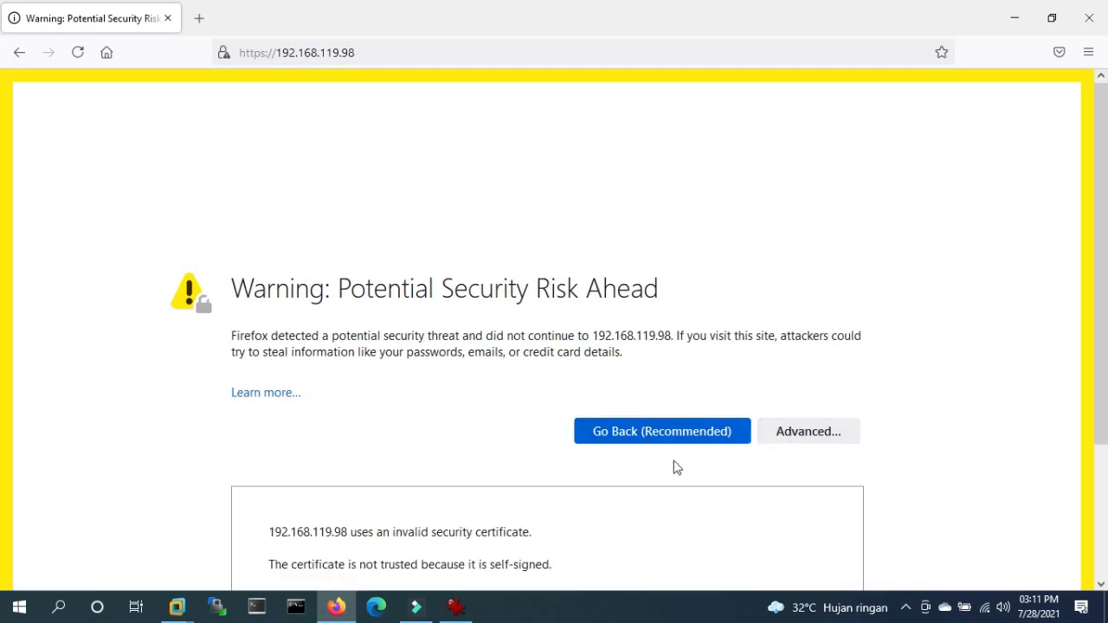
{"action": "scroll", "coordinate": [673, 464], "scroll_direction": "down", "scroll_amount": 3}
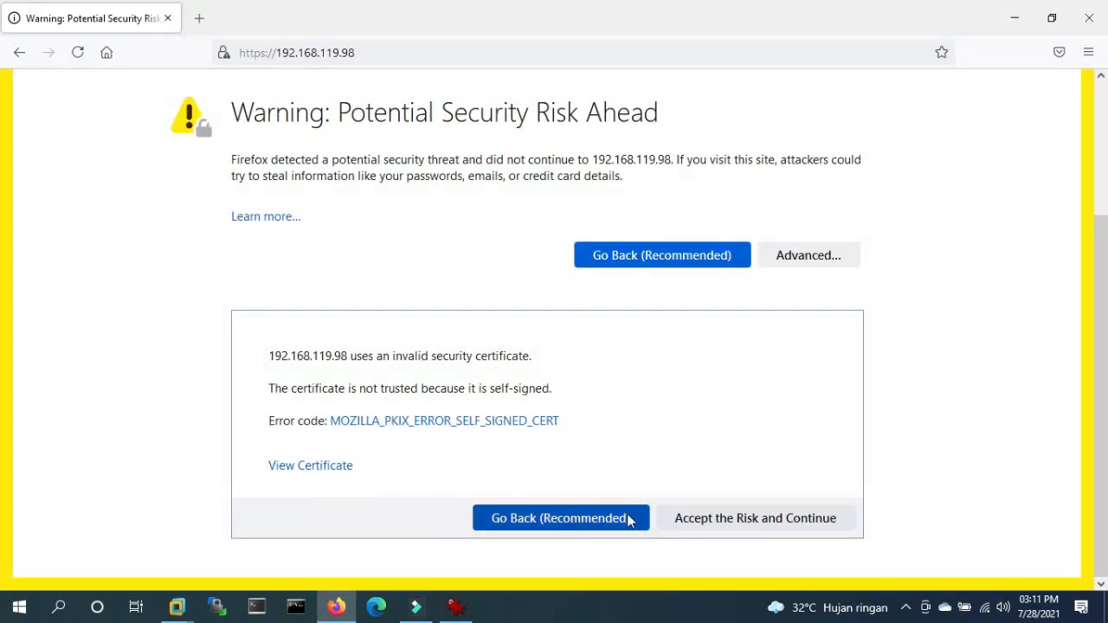
{"action": "left_click", "coordinate": [708, 519]}
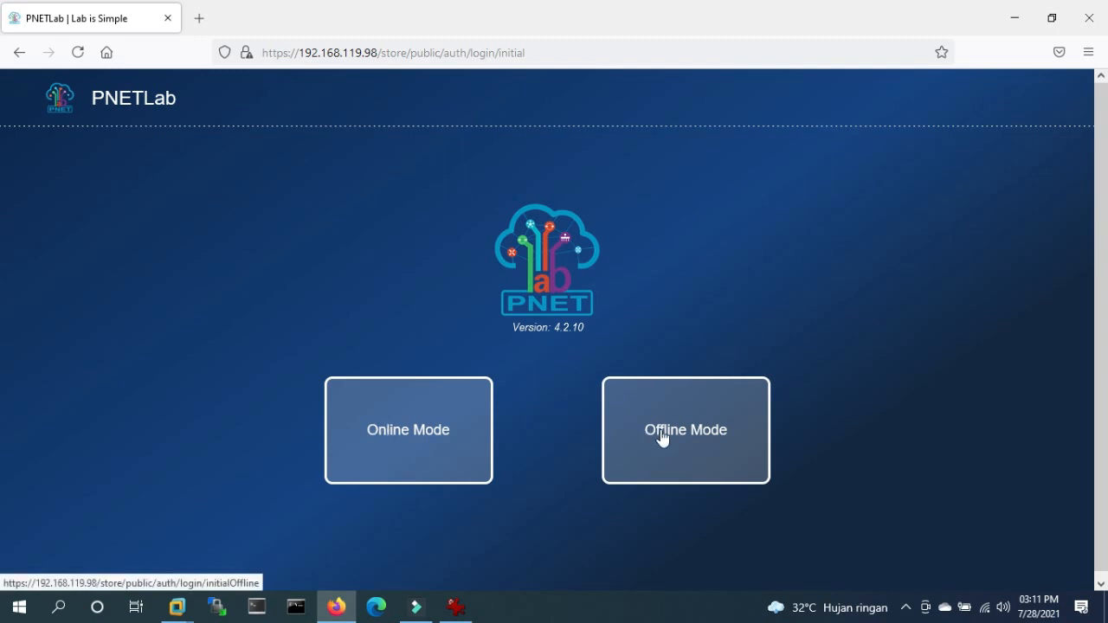
{"action": "left_click", "coordinate": [709, 443]}
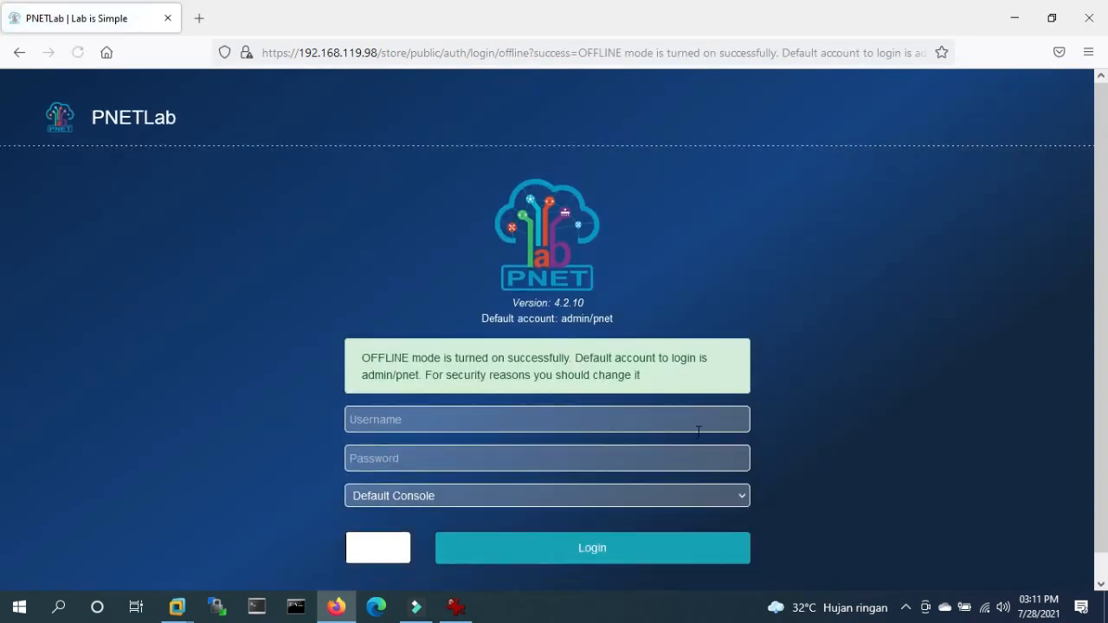
- Log in as admin with the default password and captcha, declining Firefox's save-login prompt
{"action": "scroll", "coordinate": [698, 431], "scroll_direction": "down", "scroll_amount": 1}
{"action": "left_click", "coordinate": [367, 403]}
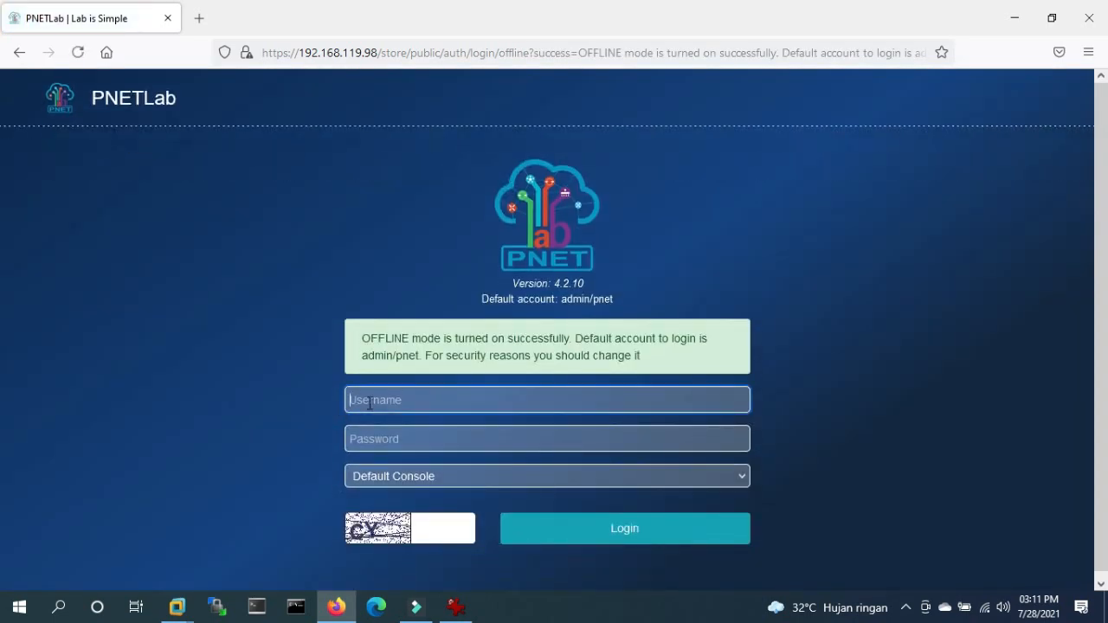
{"action": "type", "text": "admin"}
{"action": "key", "text": "Tab"}
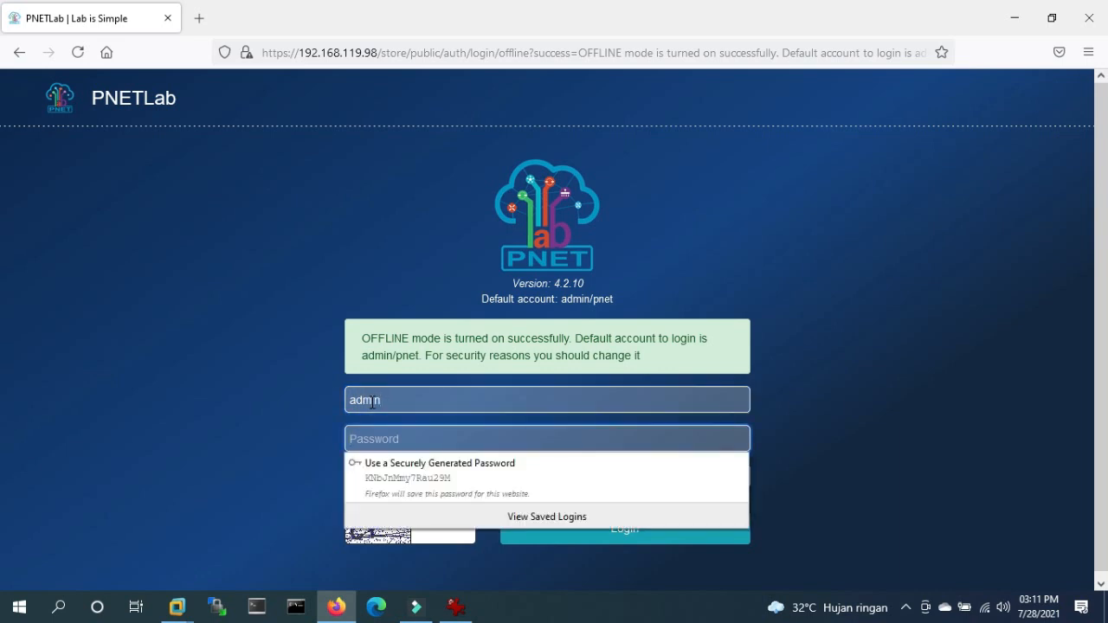
{"action": "type", "text": "pnet"}
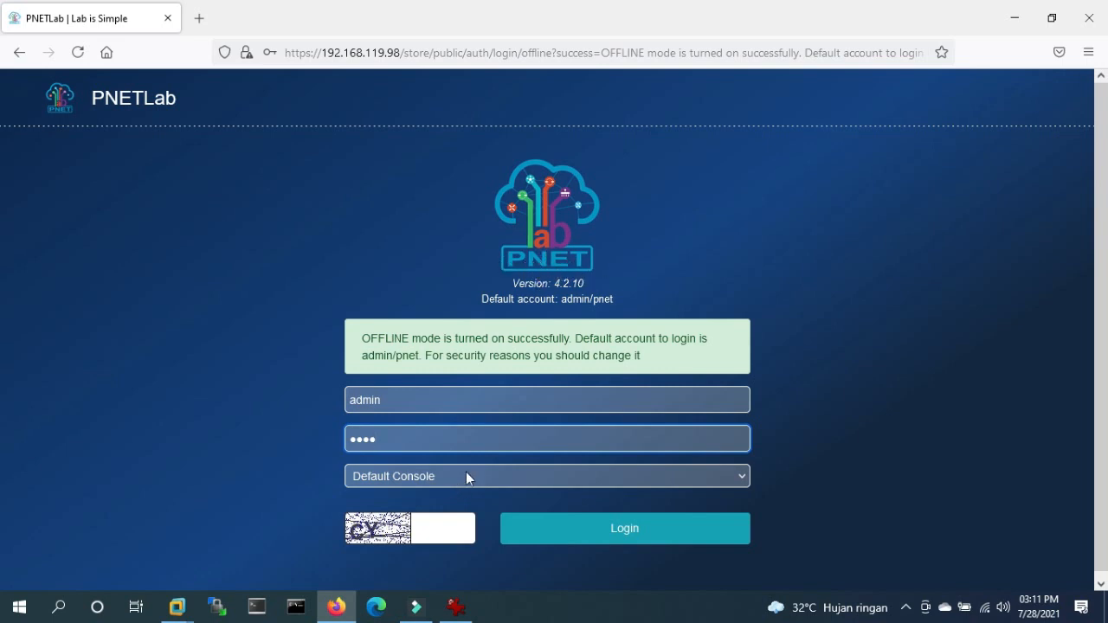
{"action": "left_click", "coordinate": [451, 531]}
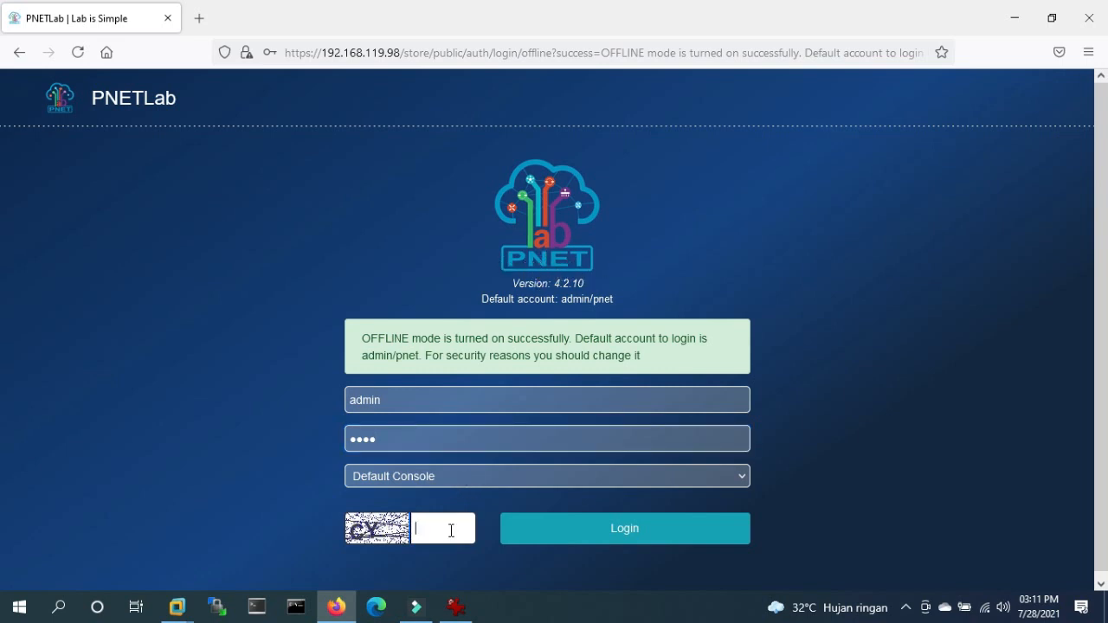
{"action": "type", "text": "CY"}
{"action": "left_click", "coordinate": [621, 532]}
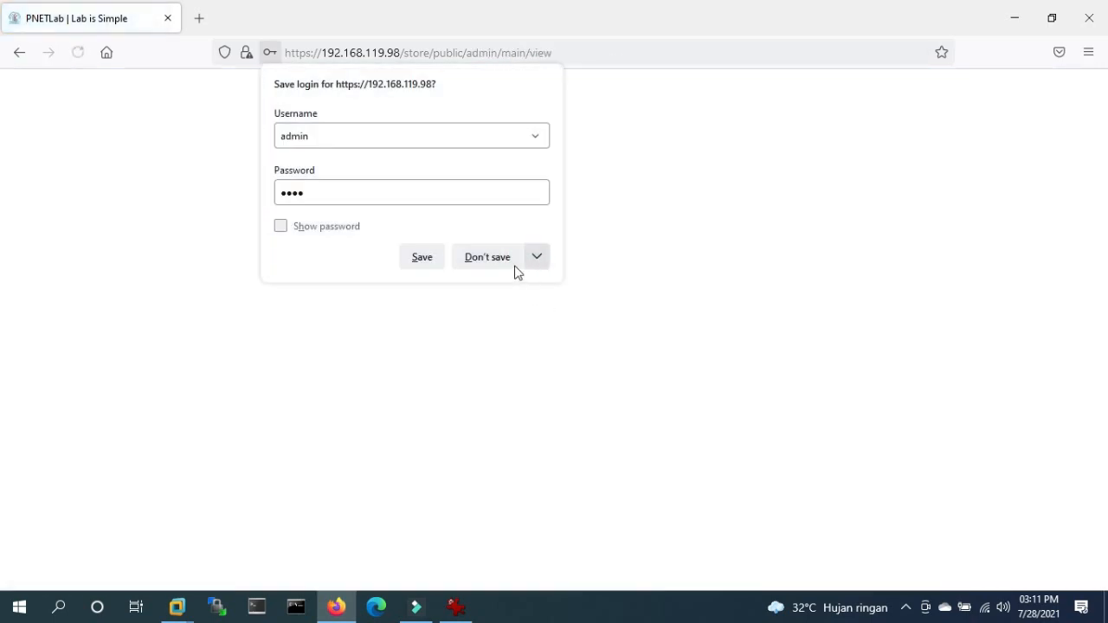
{"action": "left_click", "coordinate": [512, 264]}
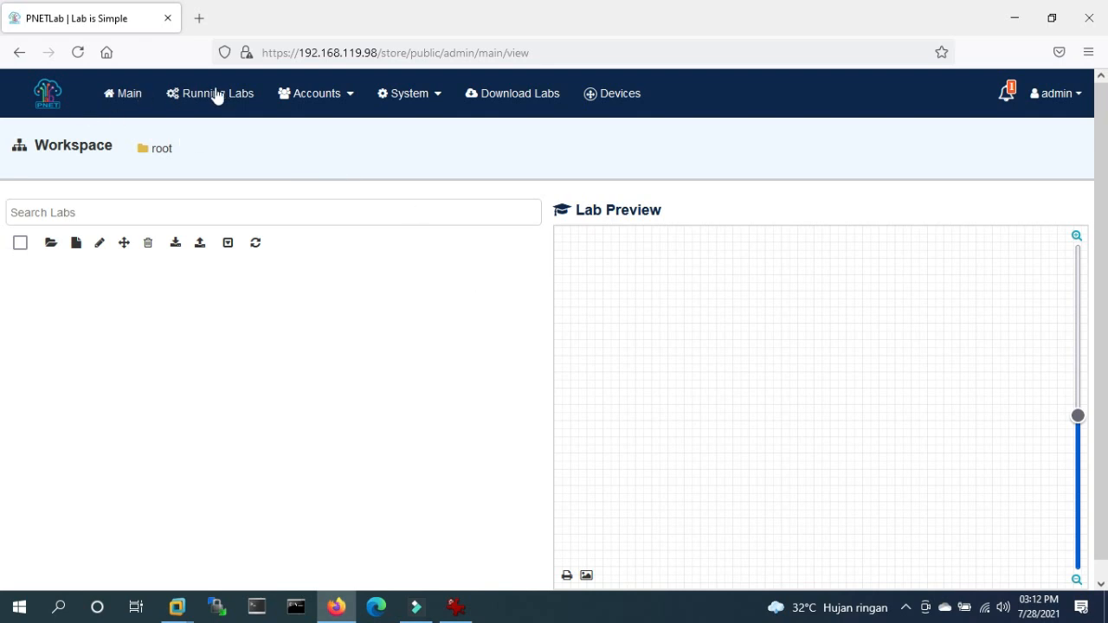
- Open Accounts > Users Management, showing only admin, and start adding a new user
{"action": "left_click", "coordinate": [346, 95]}
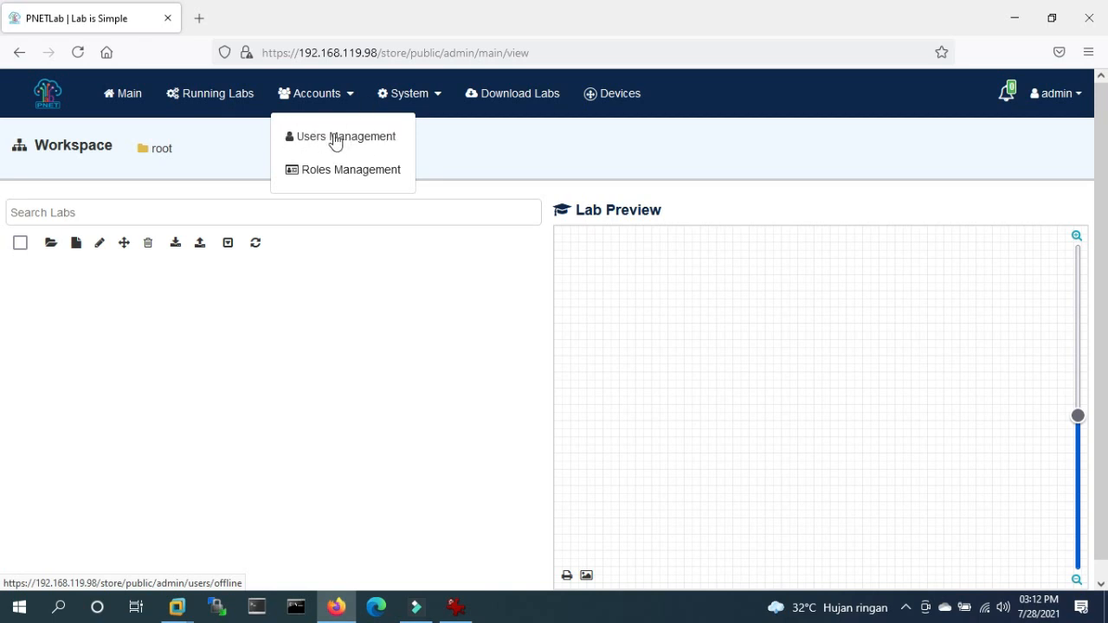
{"action": "left_click", "coordinate": [336, 138]}
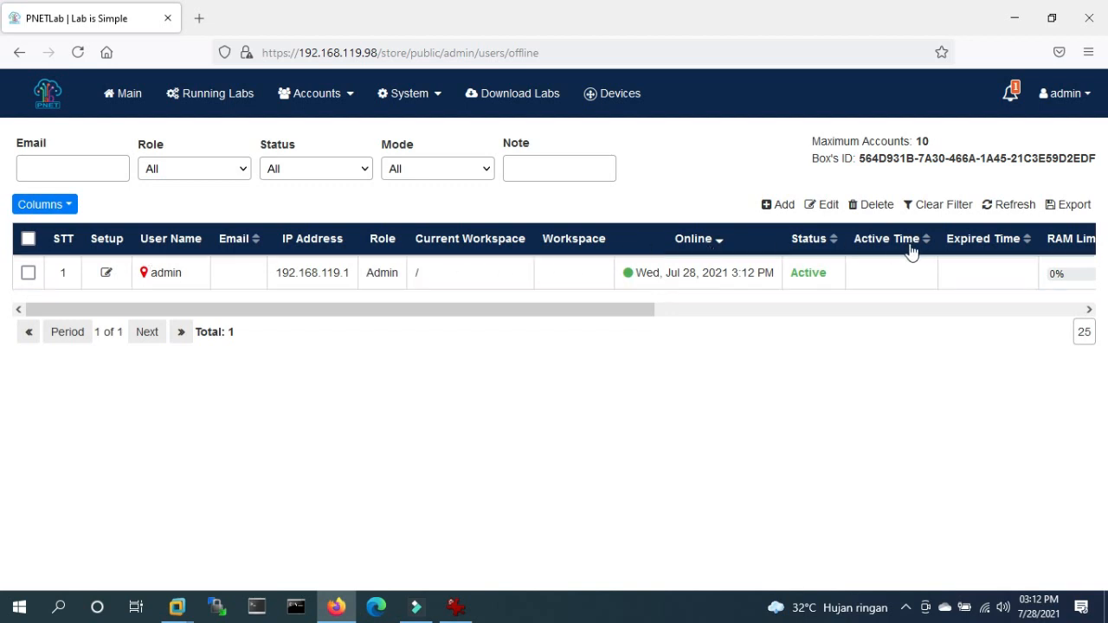
{"action": "left_click", "coordinate": [777, 206]}
- Create user1 with a password and the Admin role, bringing the users total to 2
{"action": "left_click", "coordinate": [427, 264]}
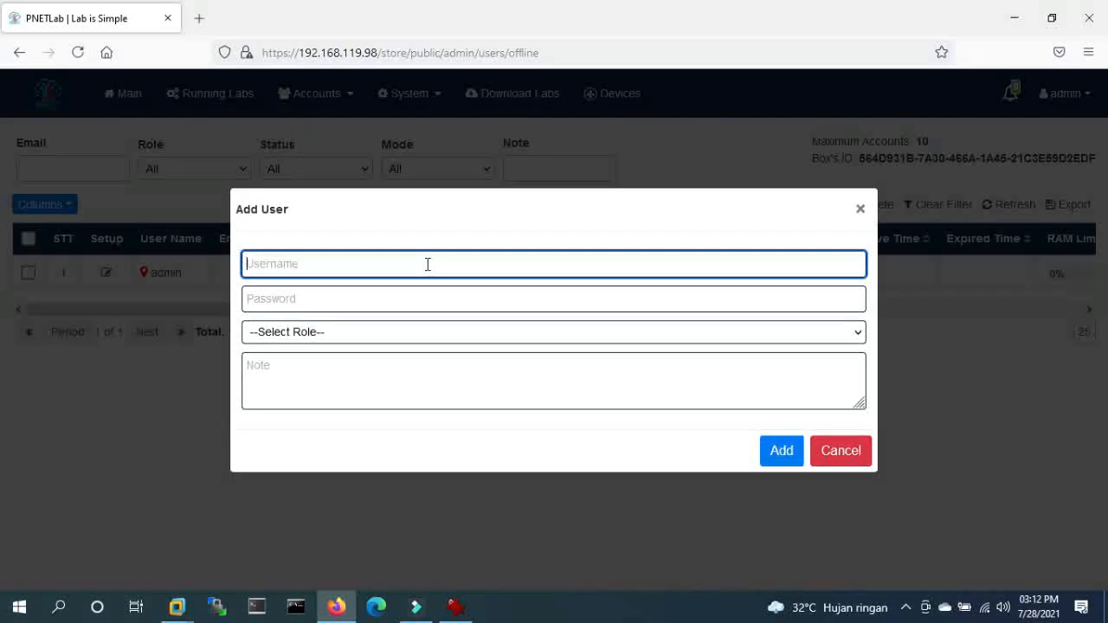
{"action": "type", "text": "js"}
{"action": "key", "text": "BackSpace"}
{"action": "type", "text": "user1"}
{"action": "left_click", "coordinate": [295, 295]}
{"action": "type", "text": "12345"}
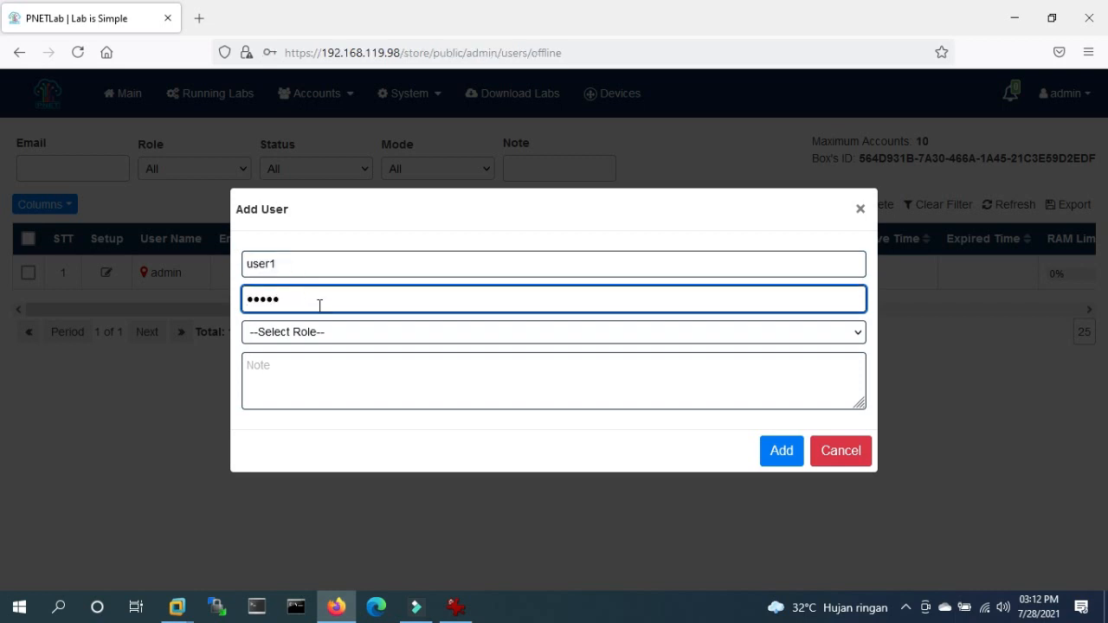
{"action": "left_click", "coordinate": [334, 338]}
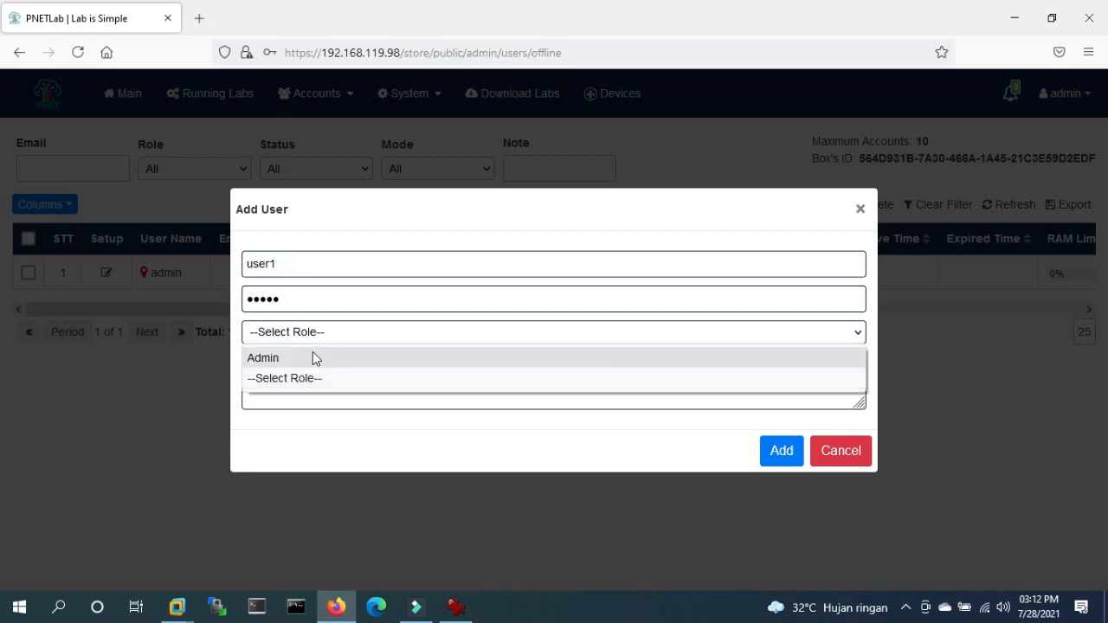
{"action": "left_click", "coordinate": [313, 381]}
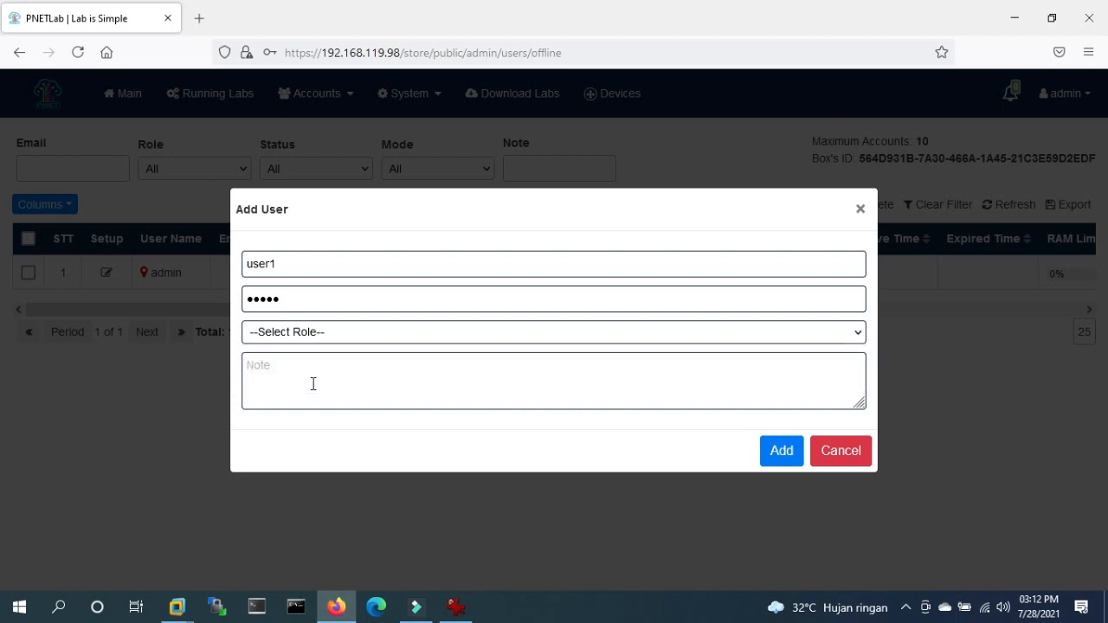
{"action": "left_click", "coordinate": [313, 383]}
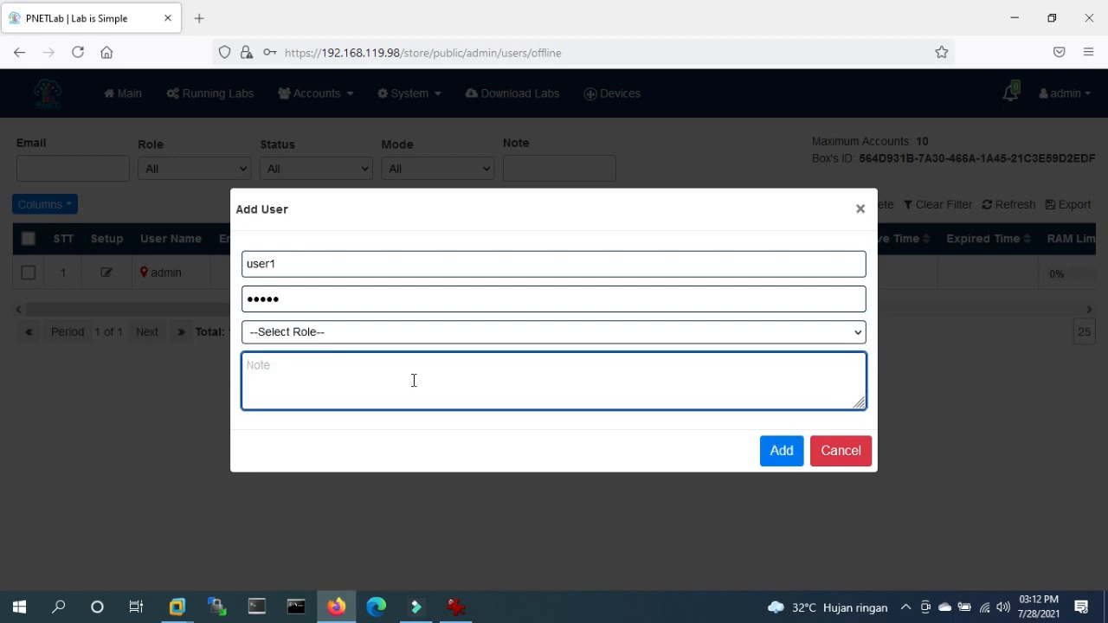
{"action": "left_click", "coordinate": [774, 454]}
{"action": "left_click", "coordinate": [398, 331]}
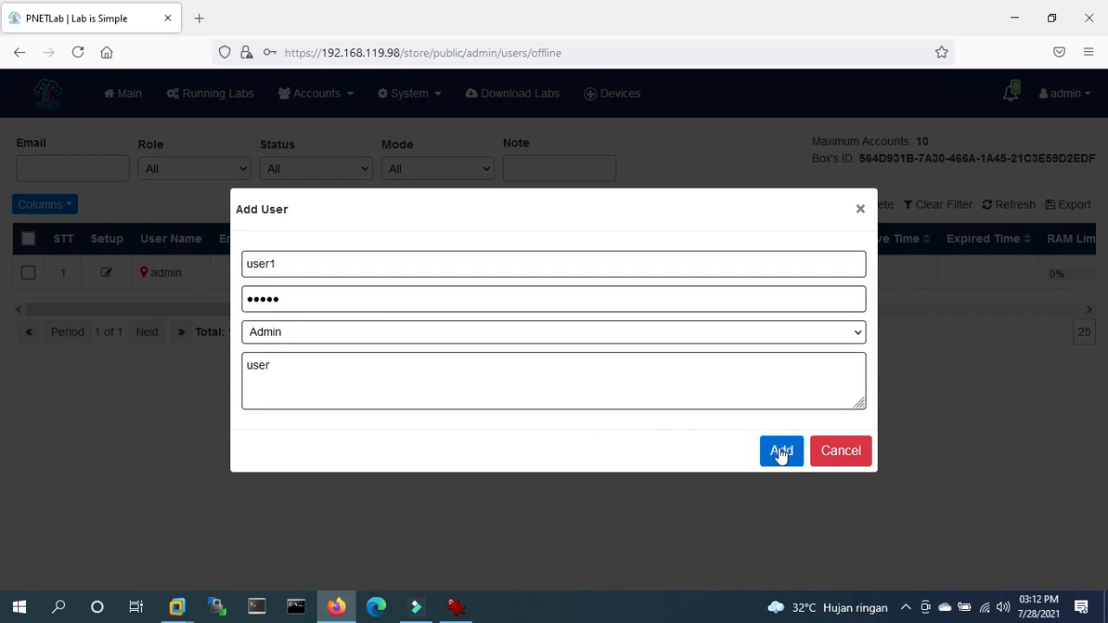
{"action": "left_click", "coordinate": [779, 452]}
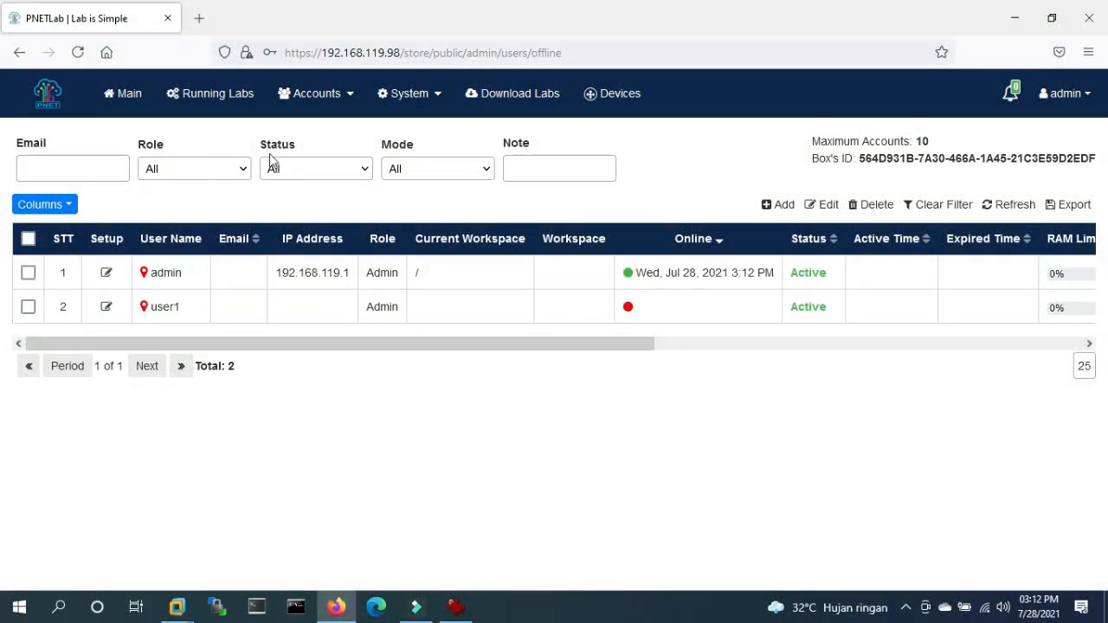
- Add role training in Roles Management, allowing folder add/delete, lab add/delete and lab cloning
{"action": "left_click", "coordinate": [322, 102]}
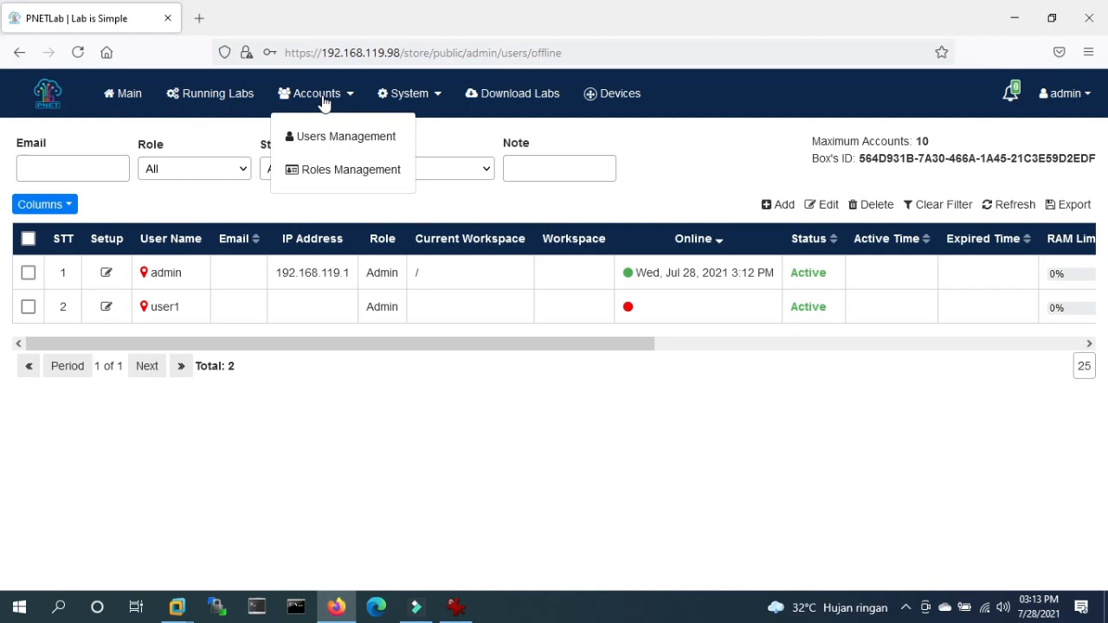
{"action": "left_click", "coordinate": [317, 168]}
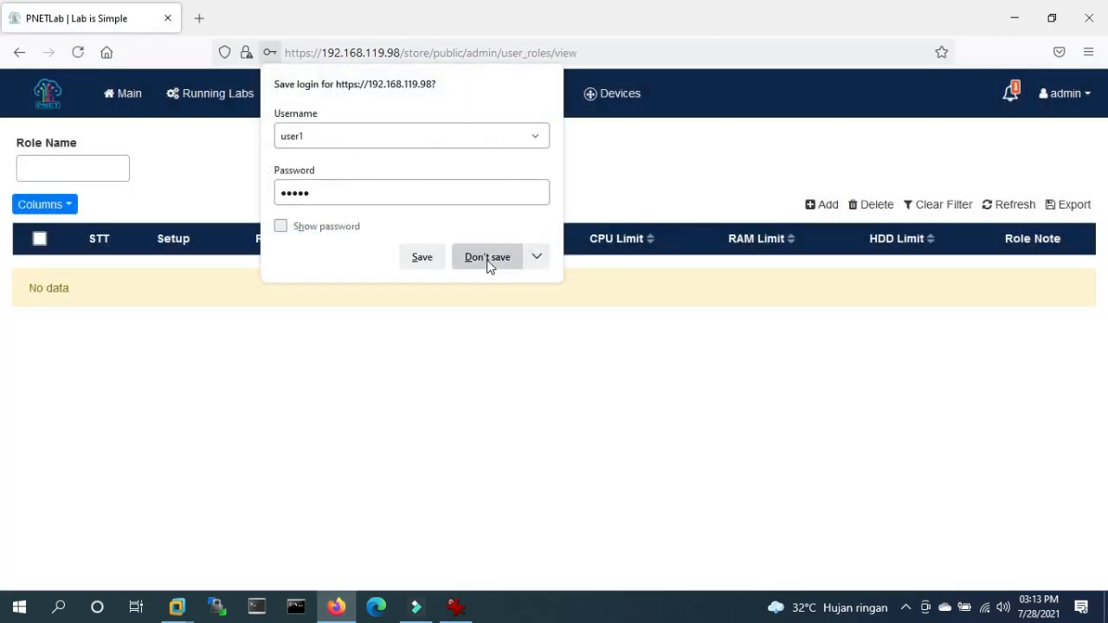
{"action": "left_click", "coordinate": [486, 258]}
{"action": "left_click", "coordinate": [822, 206]}
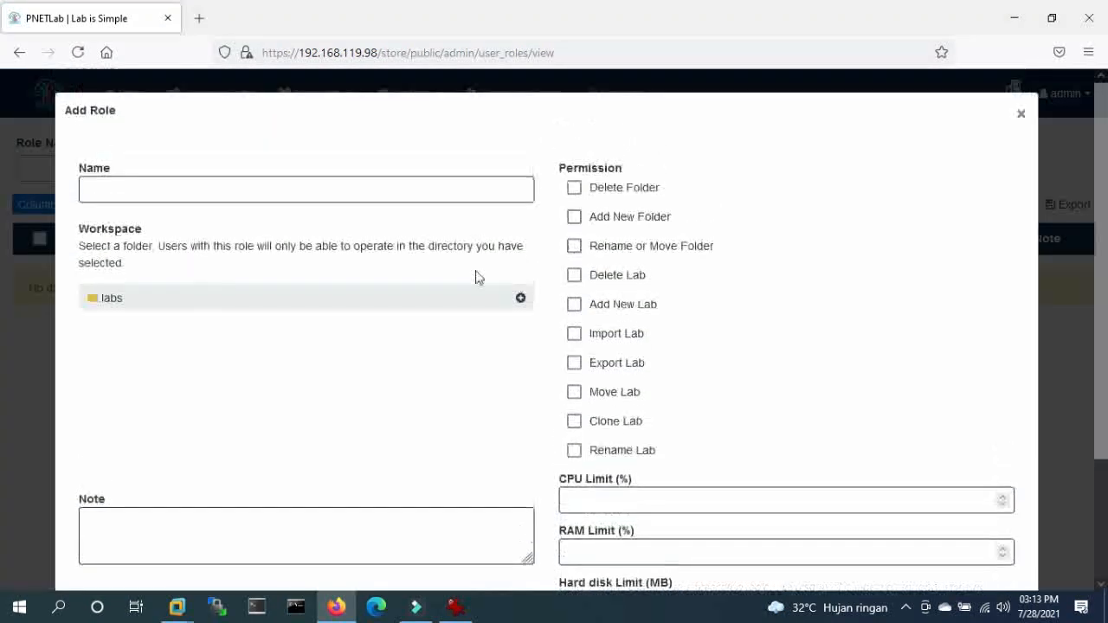
{"action": "left_click", "coordinate": [240, 191]}
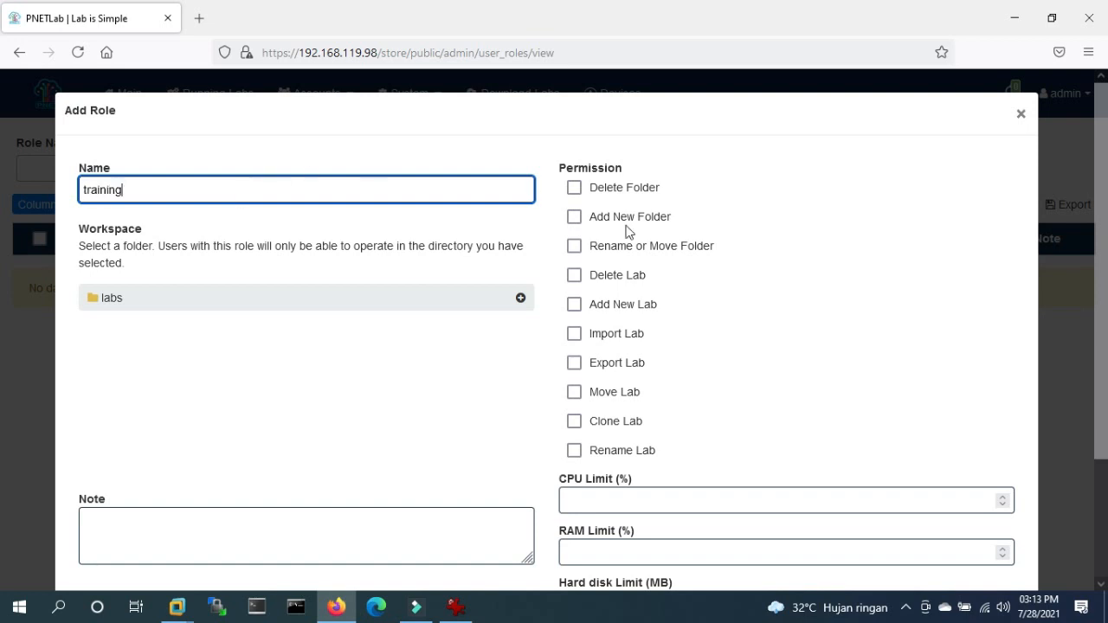
{"action": "left_click", "coordinate": [574, 188]}
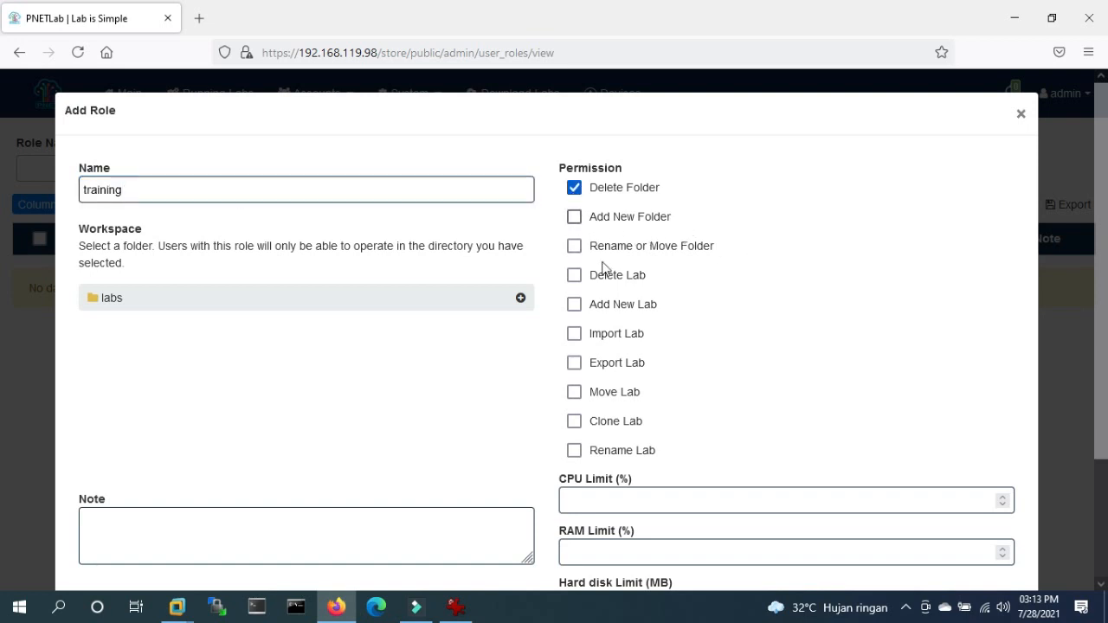
{"action": "left_click", "coordinate": [574, 303]}
{"action": "left_click", "coordinate": [574, 274]}
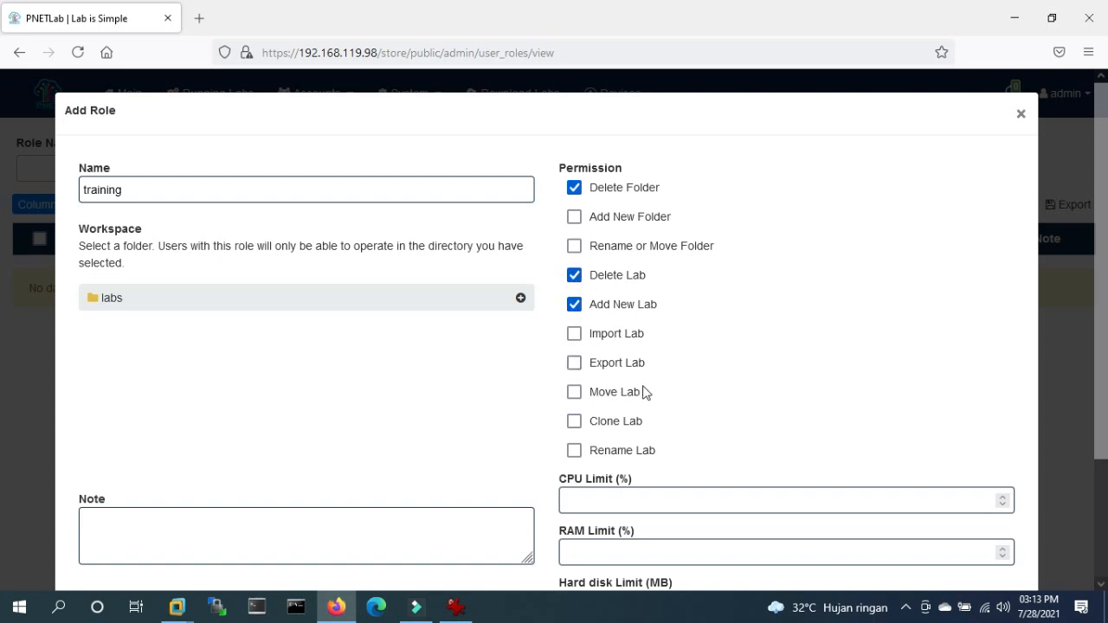
{"action": "scroll", "coordinate": [643, 392], "scroll_direction": "down", "scroll_amount": 2}
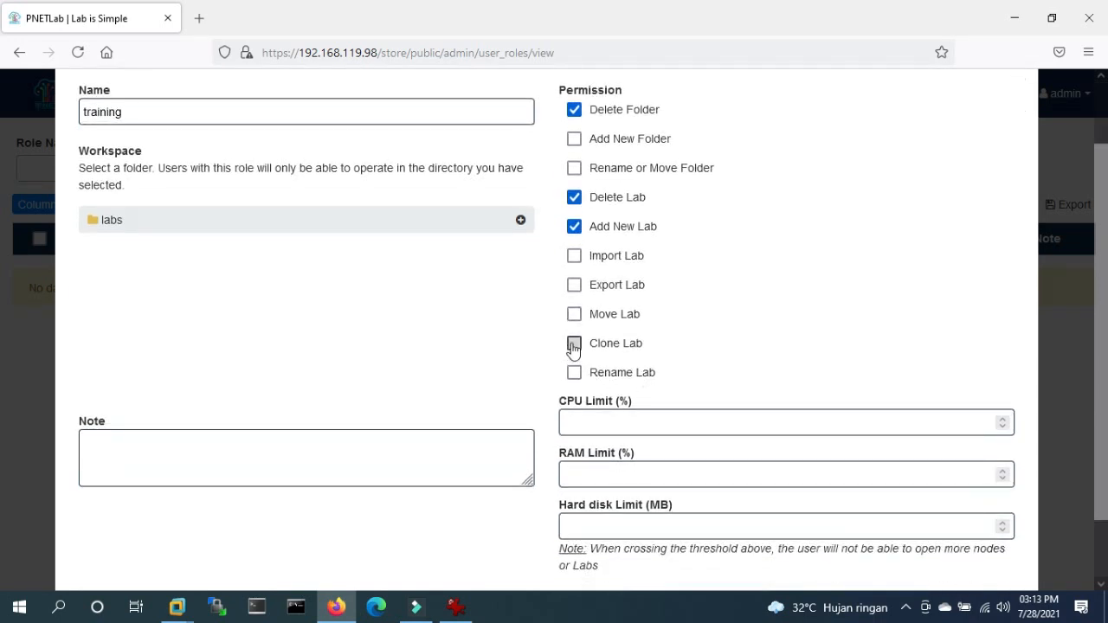
{"action": "left_click", "coordinate": [574, 144]}
{"action": "scroll", "coordinate": [634, 468], "scroll_direction": "down", "scroll_amount": 2}
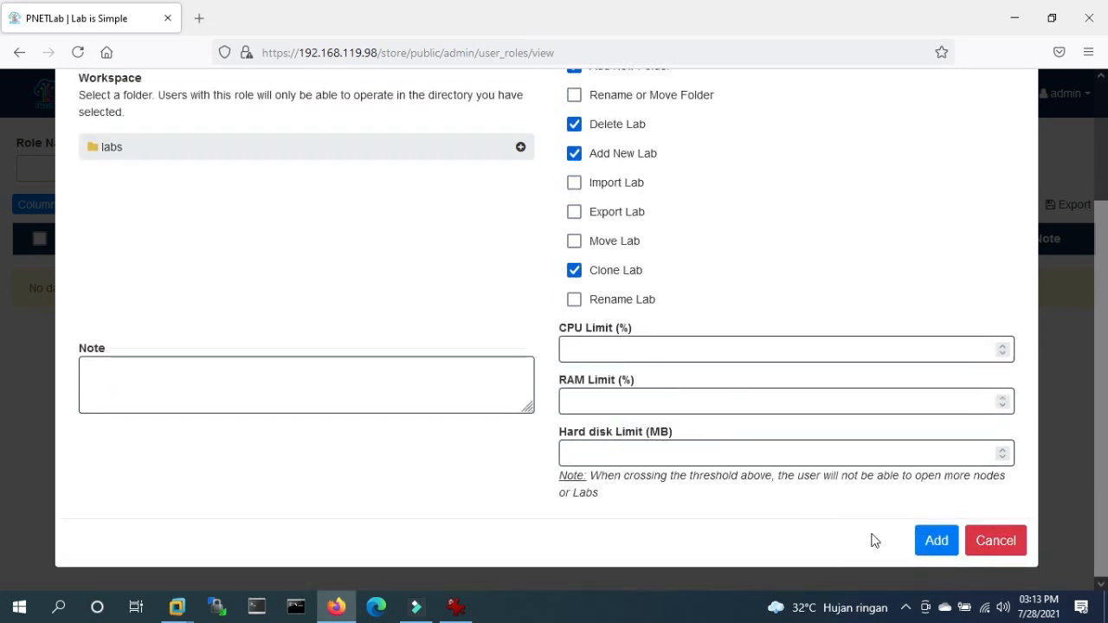
{"action": "left_click", "coordinate": [938, 547]}
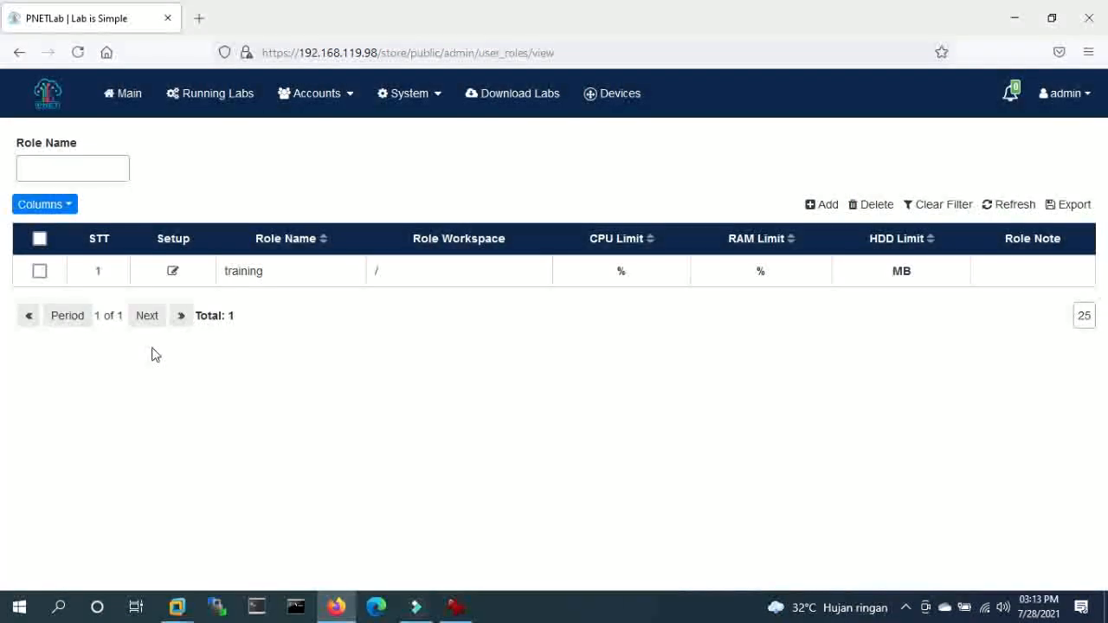
- Edit user1 in Users Management and switch its role from Admin to training
{"action": "left_click", "coordinate": [298, 100]}
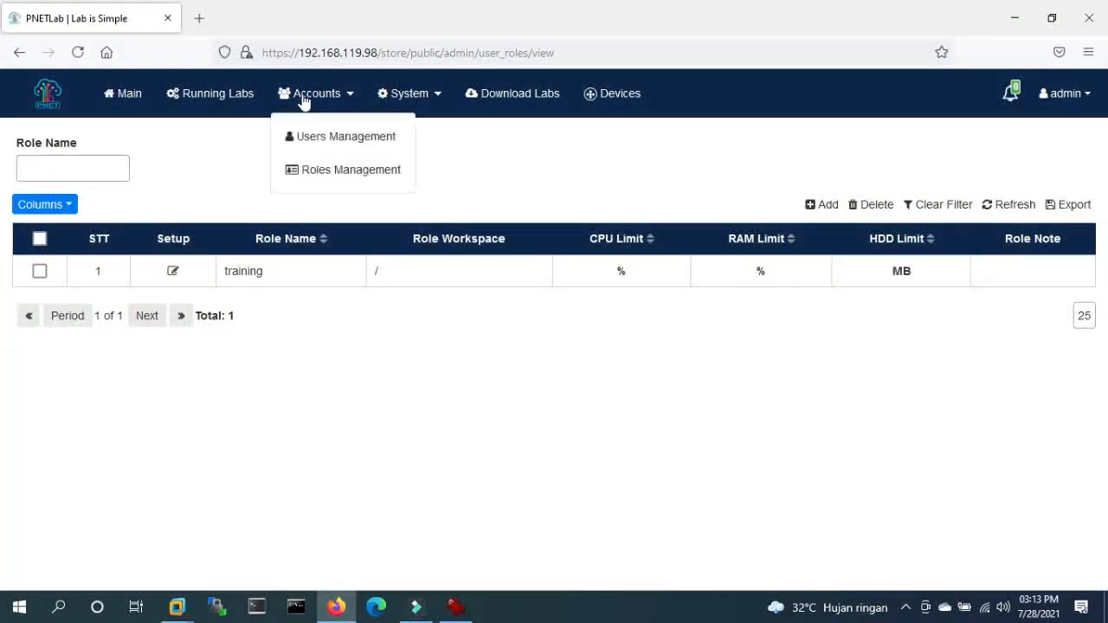
{"action": "left_click", "coordinate": [312, 139]}
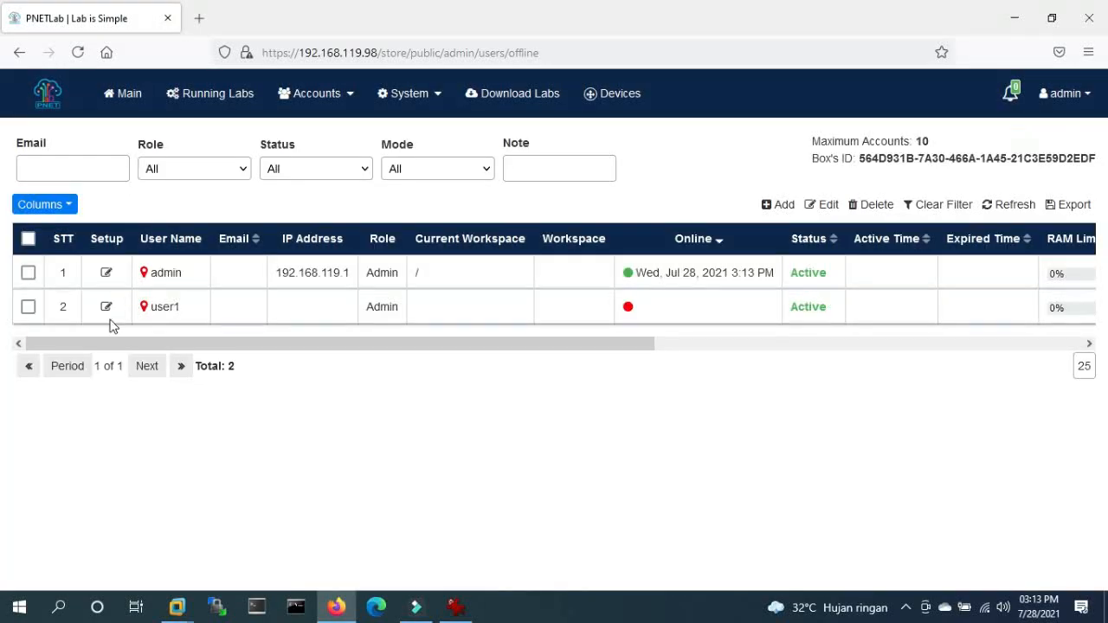
{"action": "left_click", "coordinate": [29, 308]}
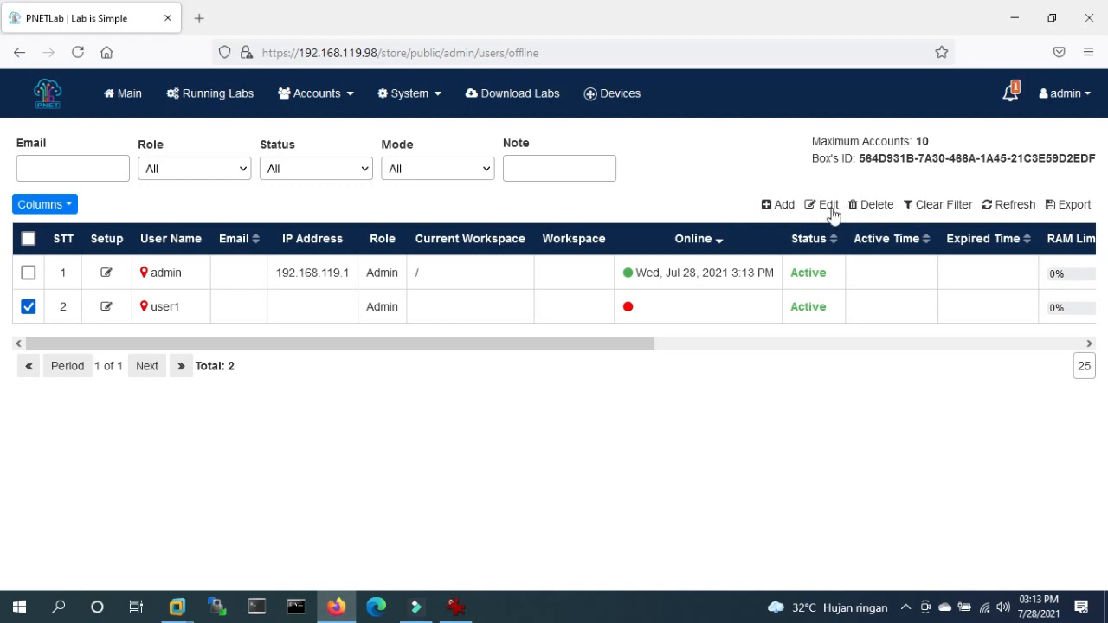
{"action": "left_click", "coordinate": [820, 204]}
{"action": "left_click", "coordinate": [616, 185]}
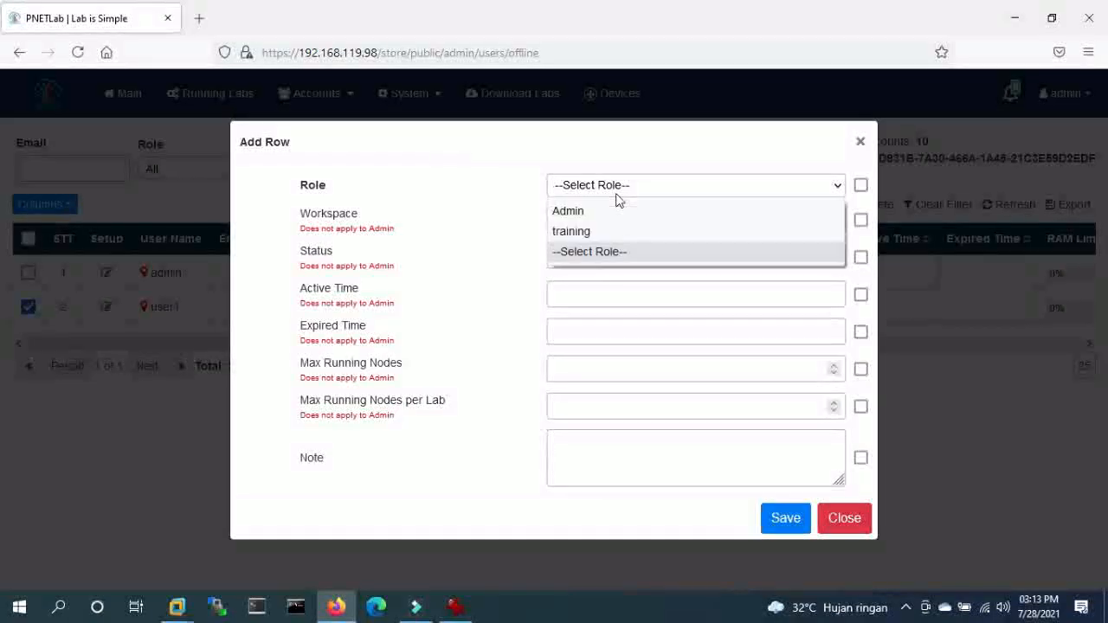
{"action": "left_click", "coordinate": [613, 230]}
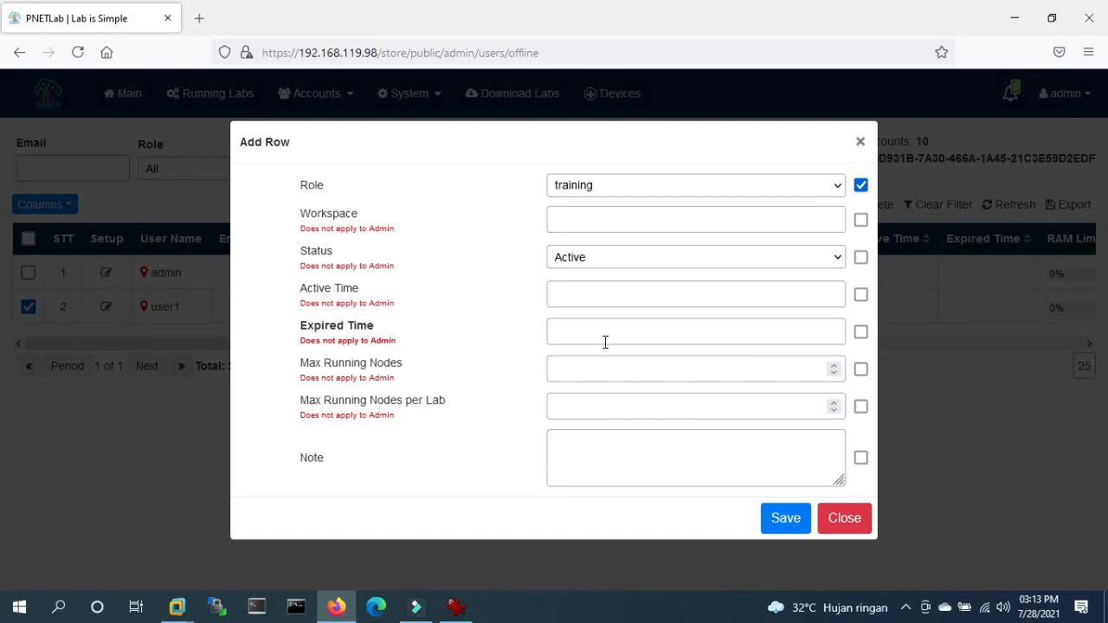
{"action": "left_click", "coordinate": [791, 516]}
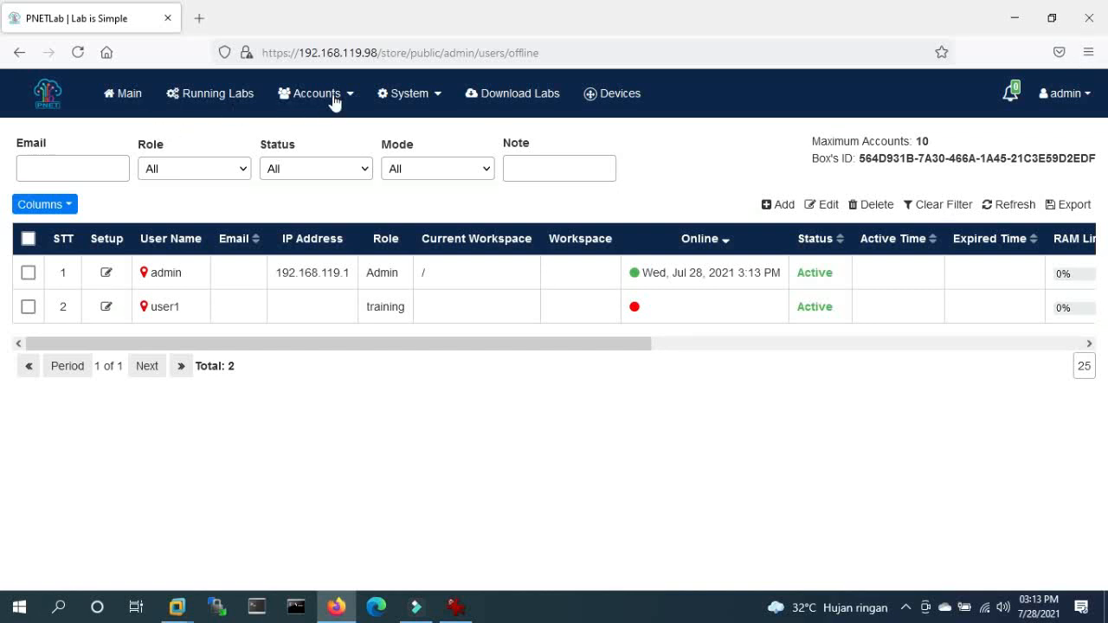
- Browse the PNETLab Store's lab listings, then go back to the users list
{"action": "left_click", "coordinate": [506, 97]}
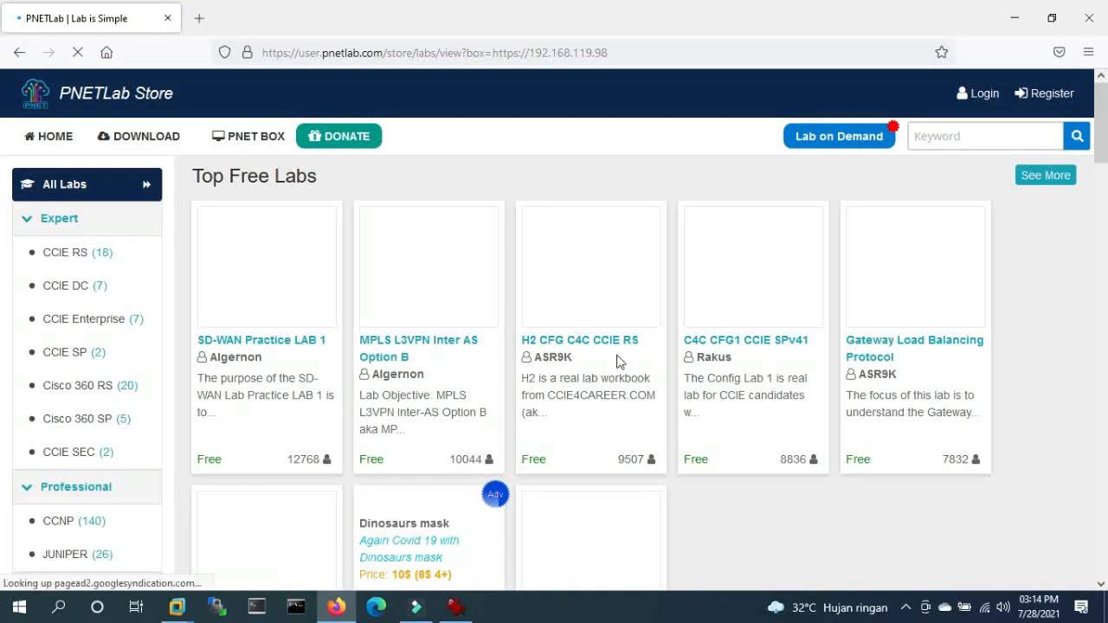
{"action": "key", "text": "ctrl+minus"}
{"action": "scroll", "coordinate": [617, 357], "scroll_direction": "down", "scroll_amount": 5}
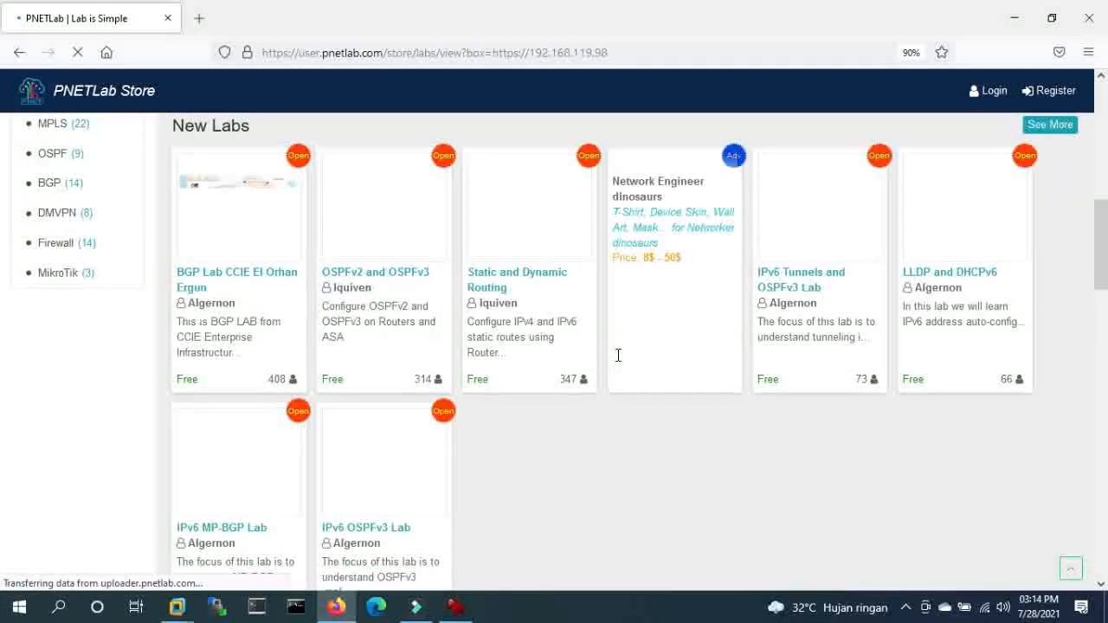
{"action": "scroll", "coordinate": [618, 359], "scroll_direction": "up", "scroll_amount": 5}
{"action": "scroll", "coordinate": [618, 360], "scroll_direction": "down", "scroll_amount": 3}
{"action": "scroll", "coordinate": [618, 362], "scroll_direction": "up", "scroll_amount": 6}
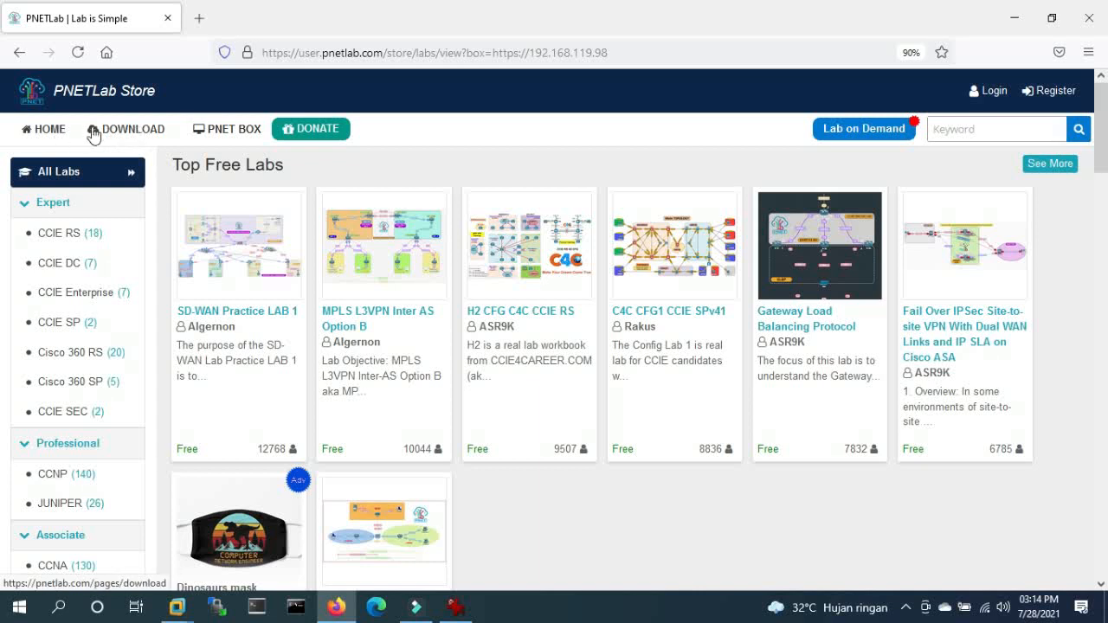
{"action": "left_click", "coordinate": [51, 130]}
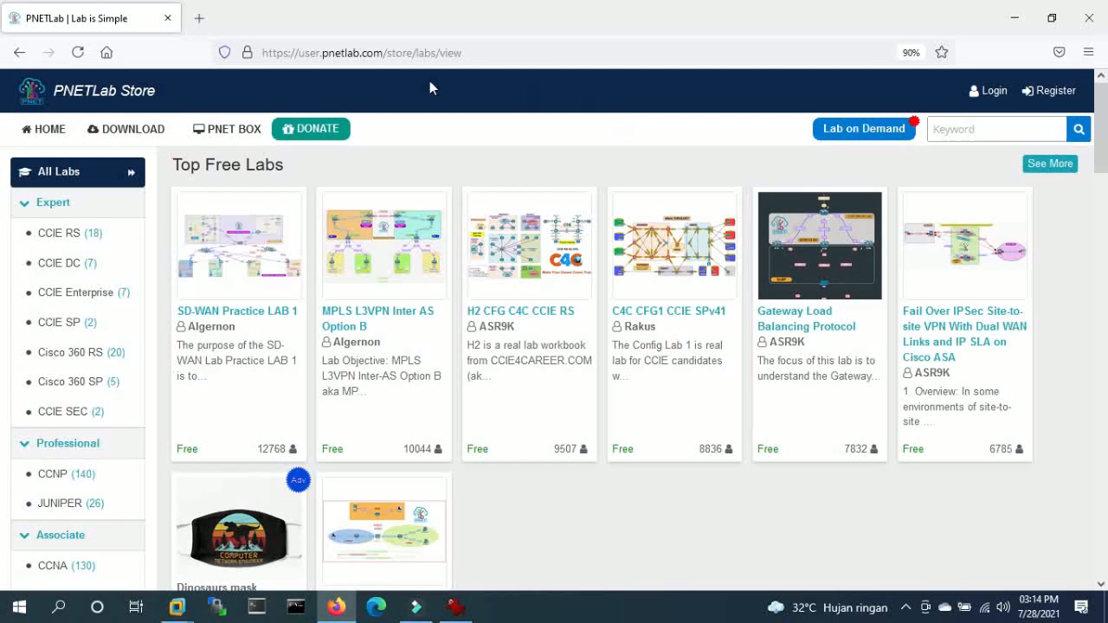
{"action": "left_click", "coordinate": [18, 54]}
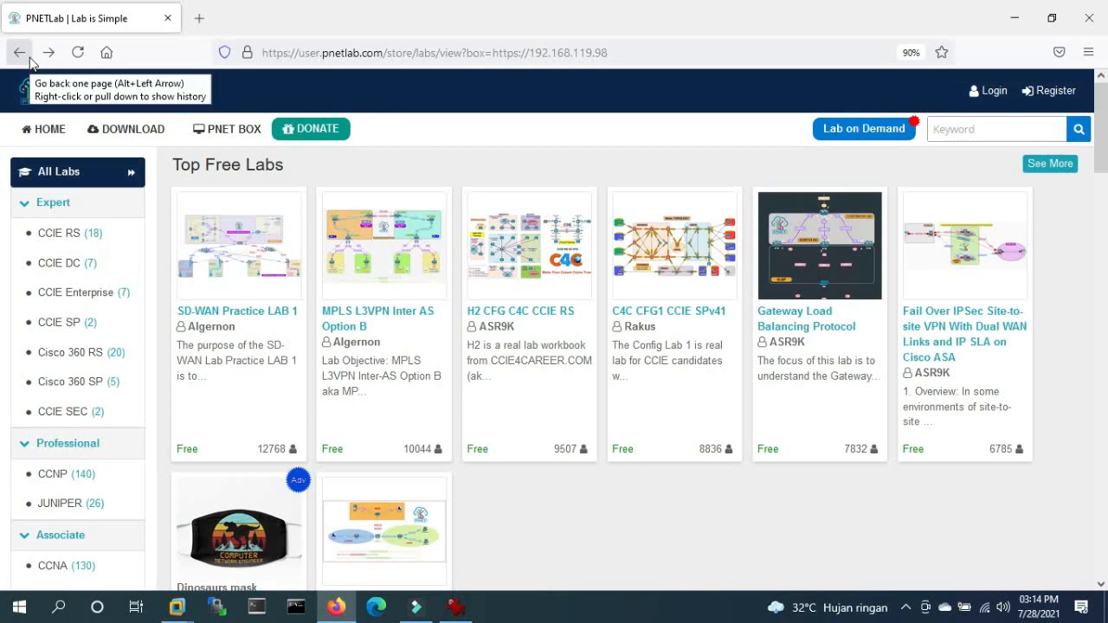
{"action": "left_click", "coordinate": [28, 57]}
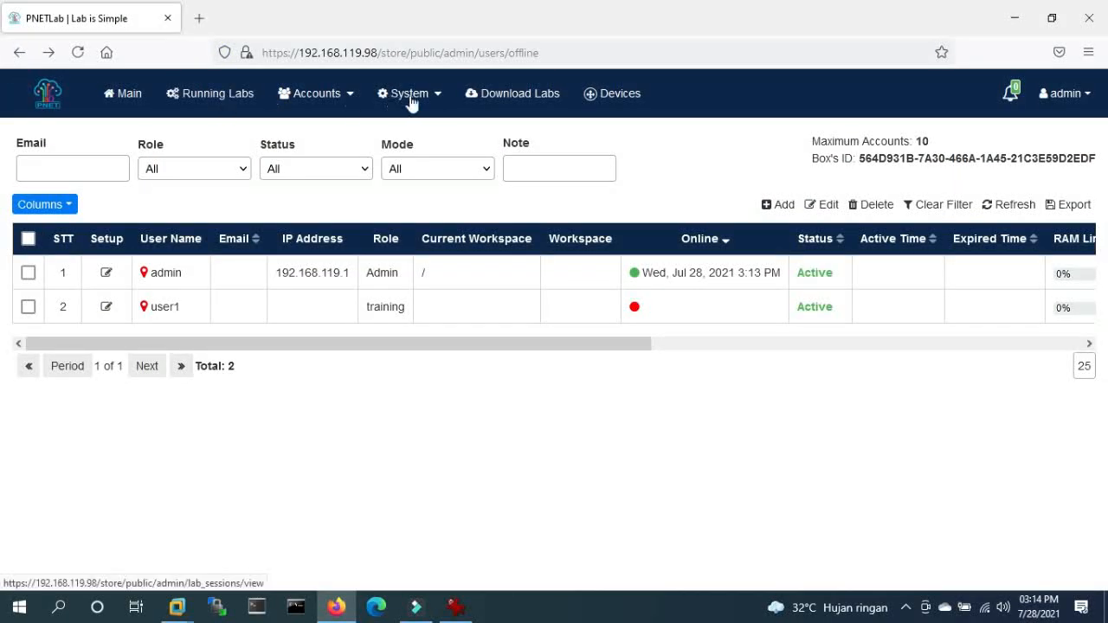
- Open the Devices catalogue and scroll to the Docker Apache 2 card, highlighting its description
{"action": "left_click", "coordinate": [610, 95]}
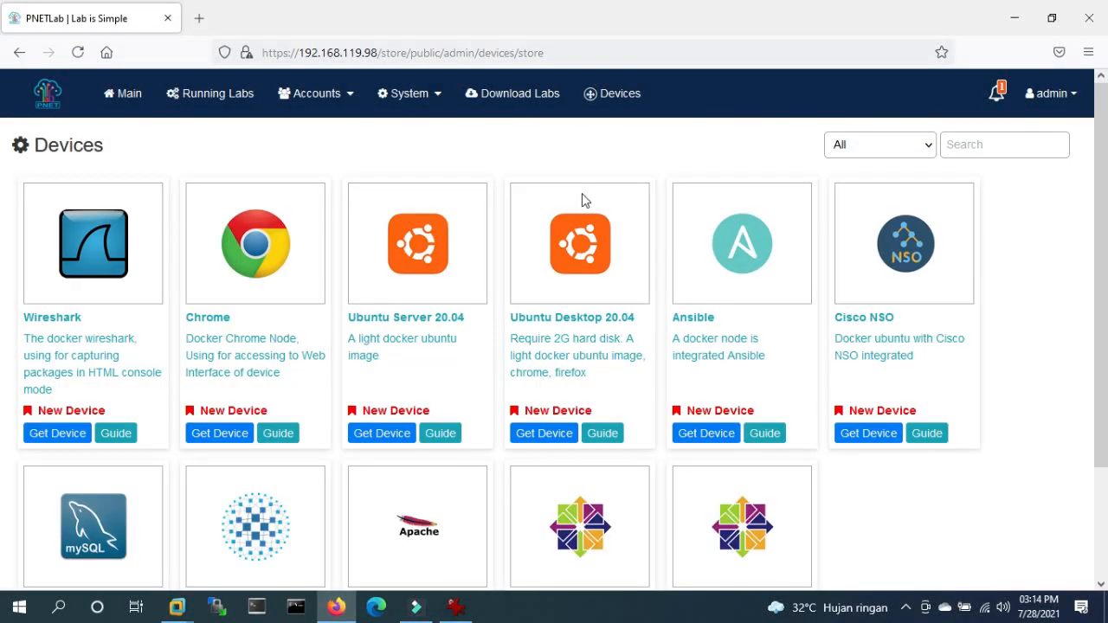
{"action": "scroll", "coordinate": [650, 307], "scroll_direction": "down", "scroll_amount": 3}
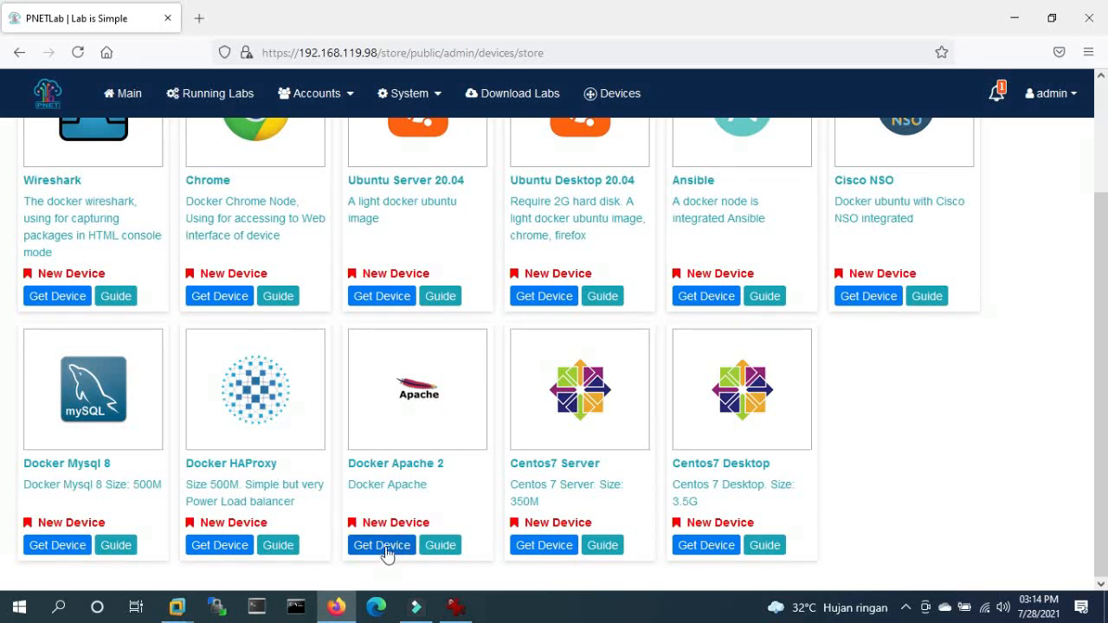
{"action": "left_click_drag", "start_coordinate": [369, 465], "coordinate": [415, 489]}
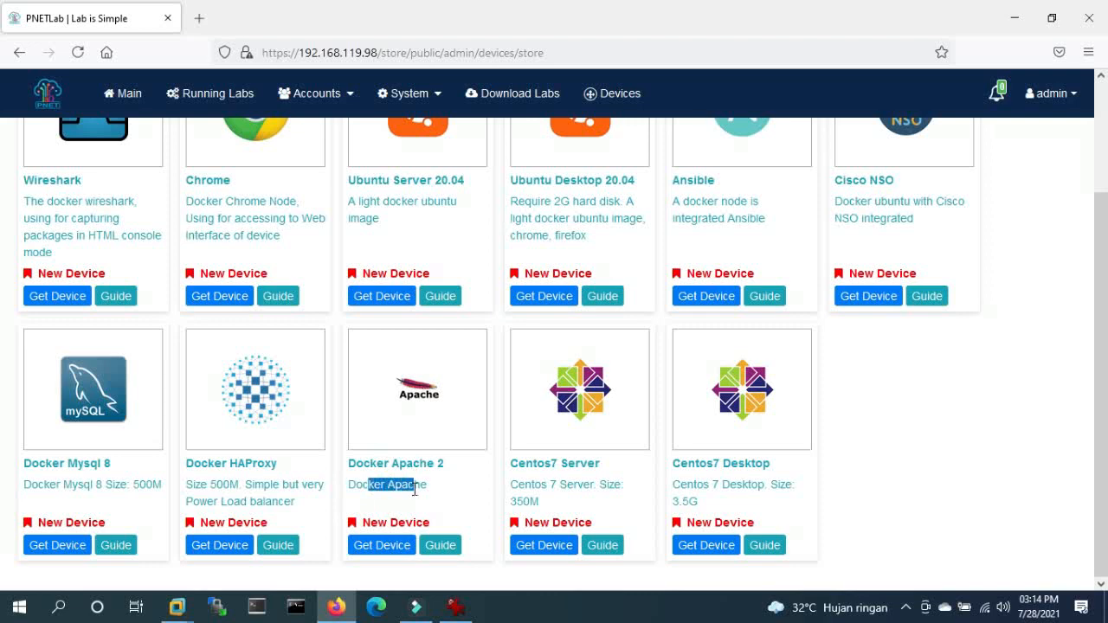
- Get the Docker Apache 2 device from the store, then close its Device Logs once the pull completes
{"action": "left_click", "coordinate": [385, 545]}
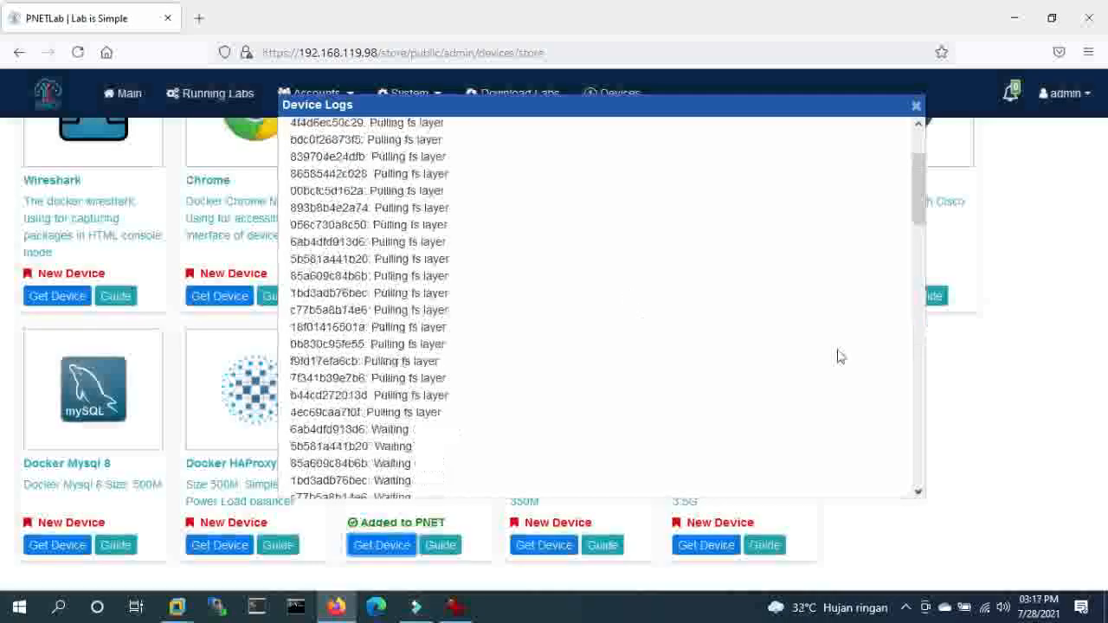
{"action": "scroll", "coordinate": [833, 361], "scroll_direction": "down", "scroll_amount": 5}
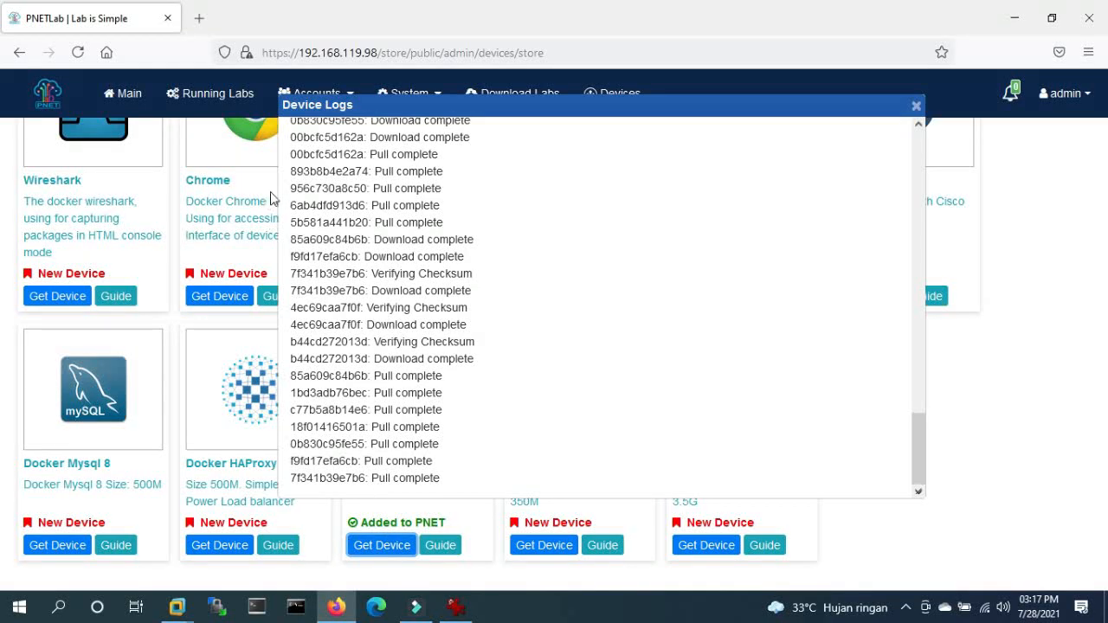
{"action": "scroll", "coordinate": [921, 238], "scroll_direction": "up", "scroll_amount": 5}
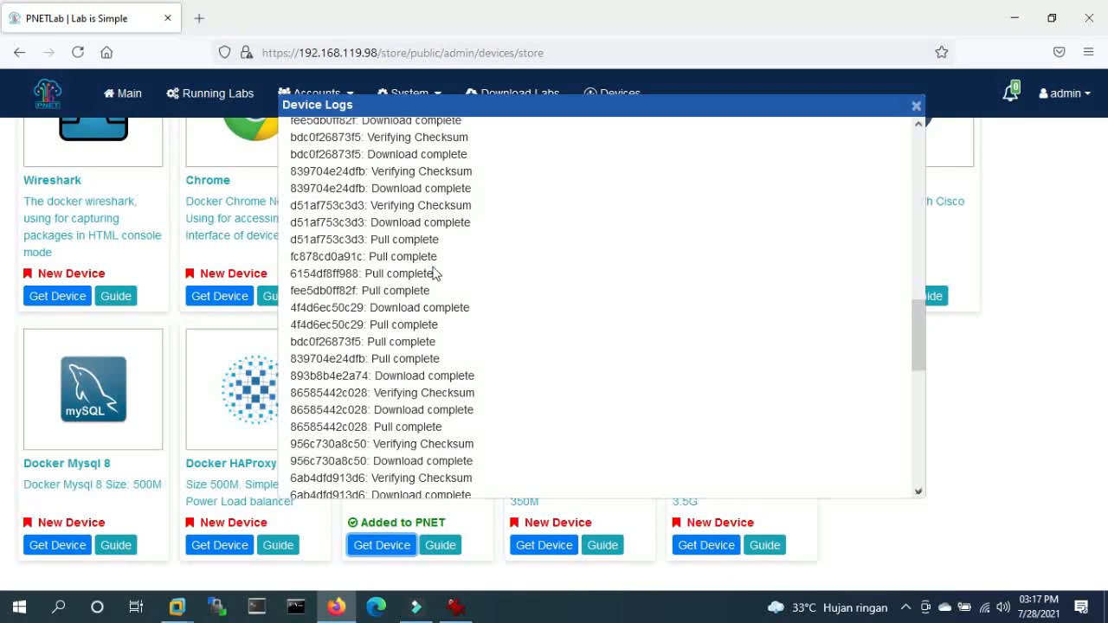
{"action": "scroll", "coordinate": [606, 336], "scroll_direction": "down", "scroll_amount": 3}
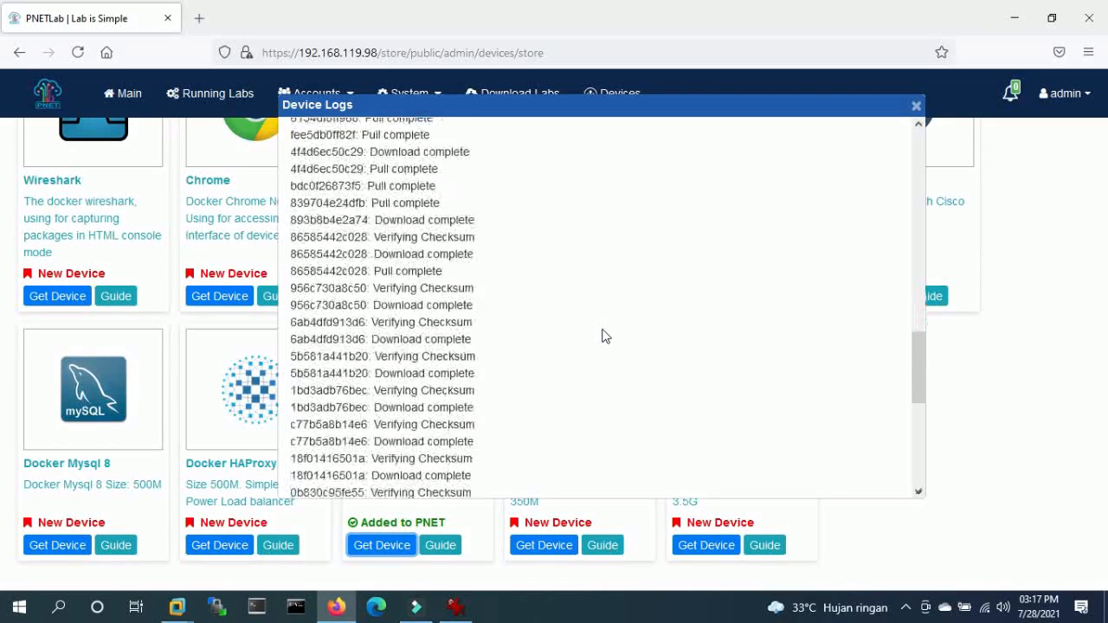
{"action": "left_click", "coordinate": [915, 109]}
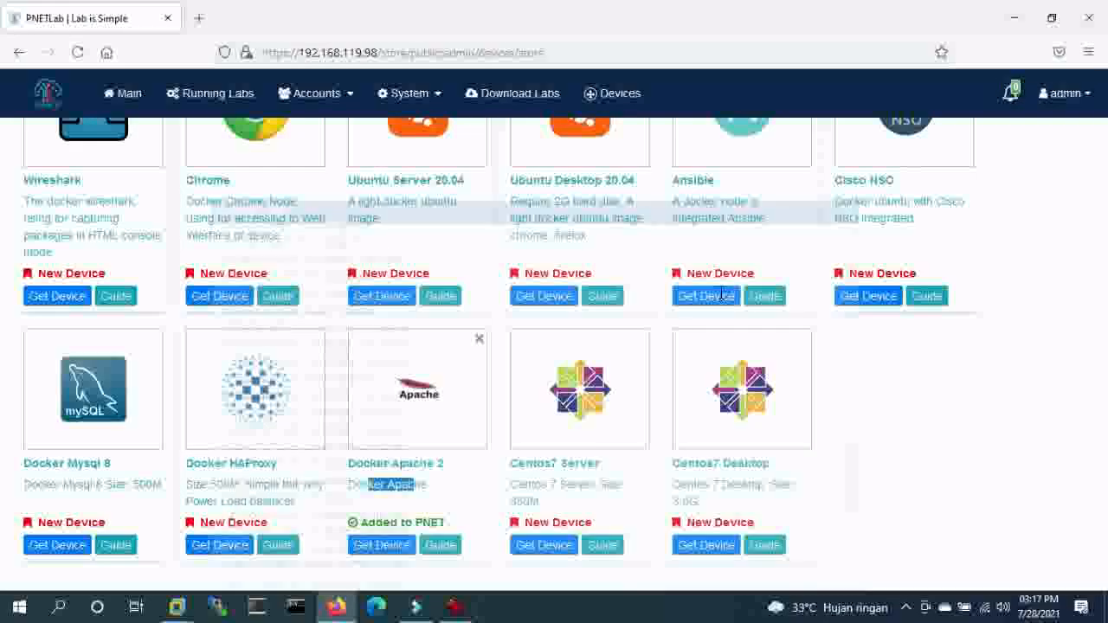
{"action": "scroll", "coordinate": [593, 320], "scroll_direction": "up", "scroll_amount": 3}
{"action": "scroll", "coordinate": [519, 363], "scroll_direction": "down", "scroll_amount": 3}
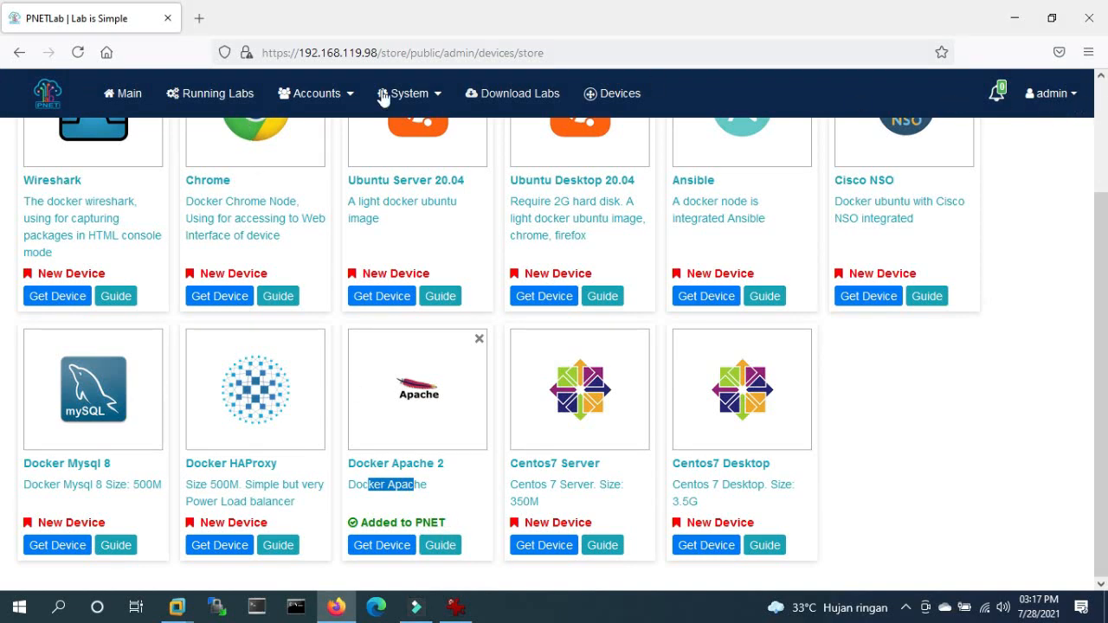
- In the Main workspace, create a root folder named Mikrotik
{"action": "left_click", "coordinate": [122, 95]}
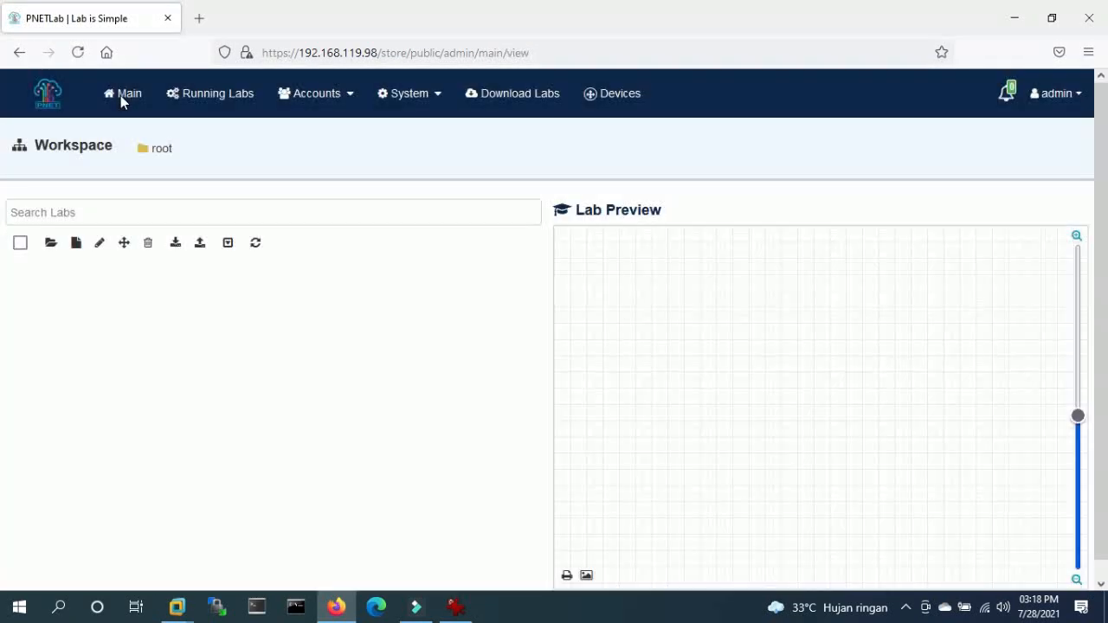
{"action": "scroll", "coordinate": [91, 204], "scroll_direction": "down", "scroll_amount": 1}
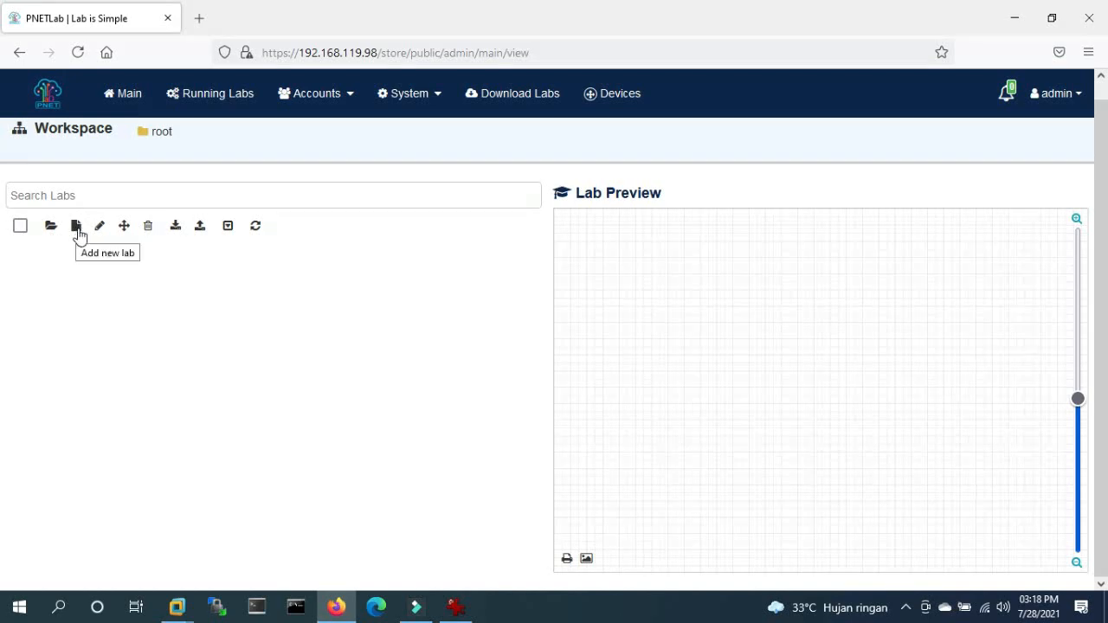
{"action": "left_click", "coordinate": [49, 231]}
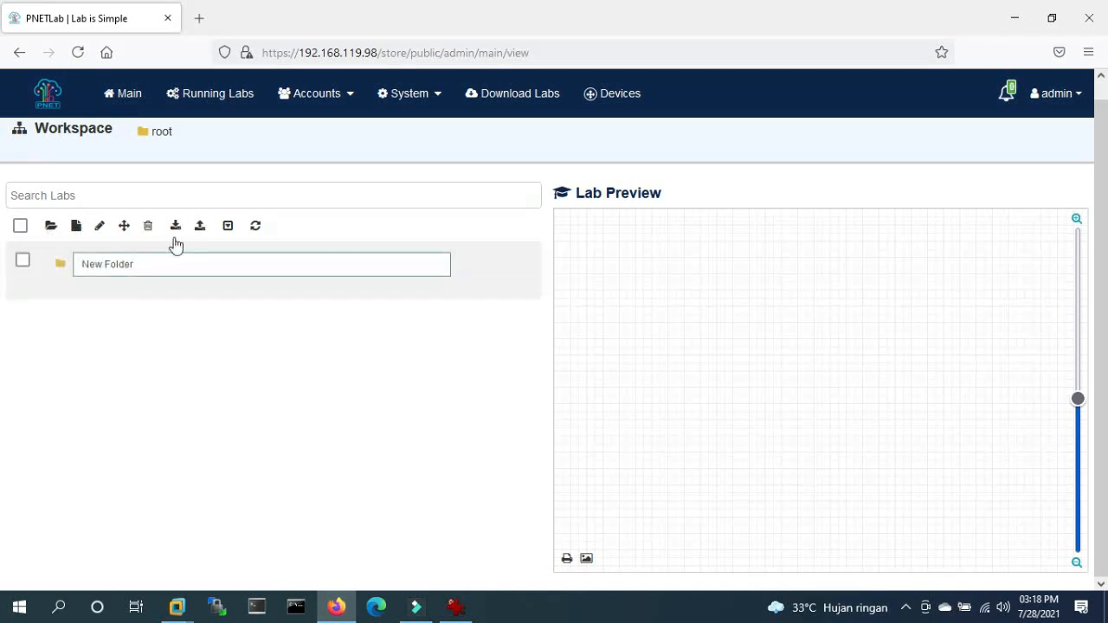
{"action": "left_click_drag", "start_coordinate": [170, 257], "coordinate": [58, 267]}
{"action": "type", "text": "Mikrotik"}
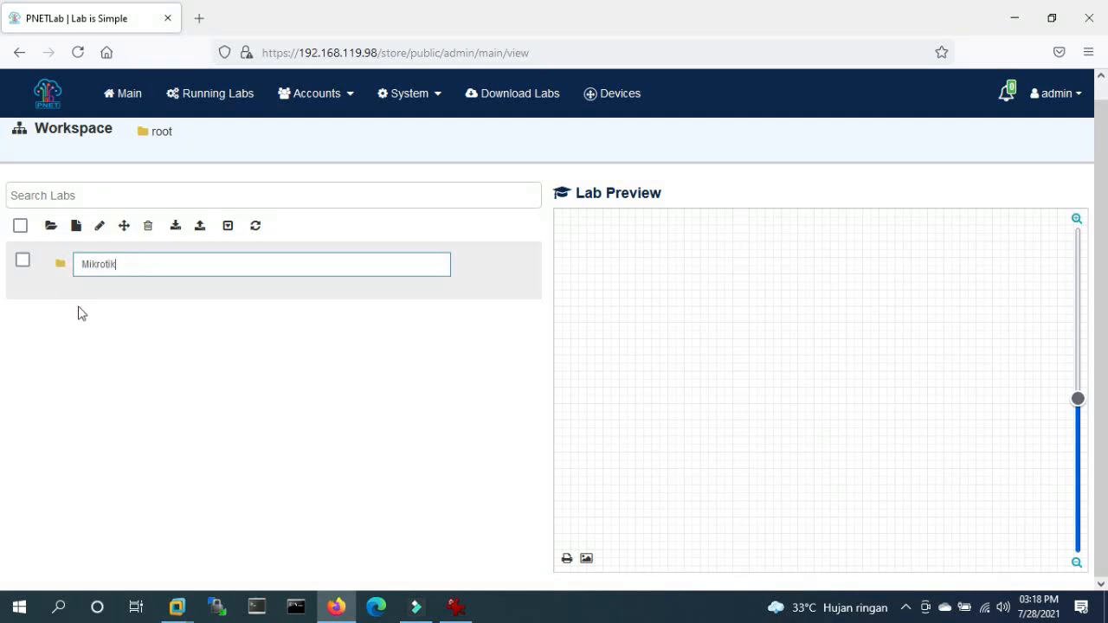
{"action": "key", "text": "Return"}
- Add a second root folder named Cisco, then open the Mikrotik folder
{"action": "left_click", "coordinate": [50, 226]}
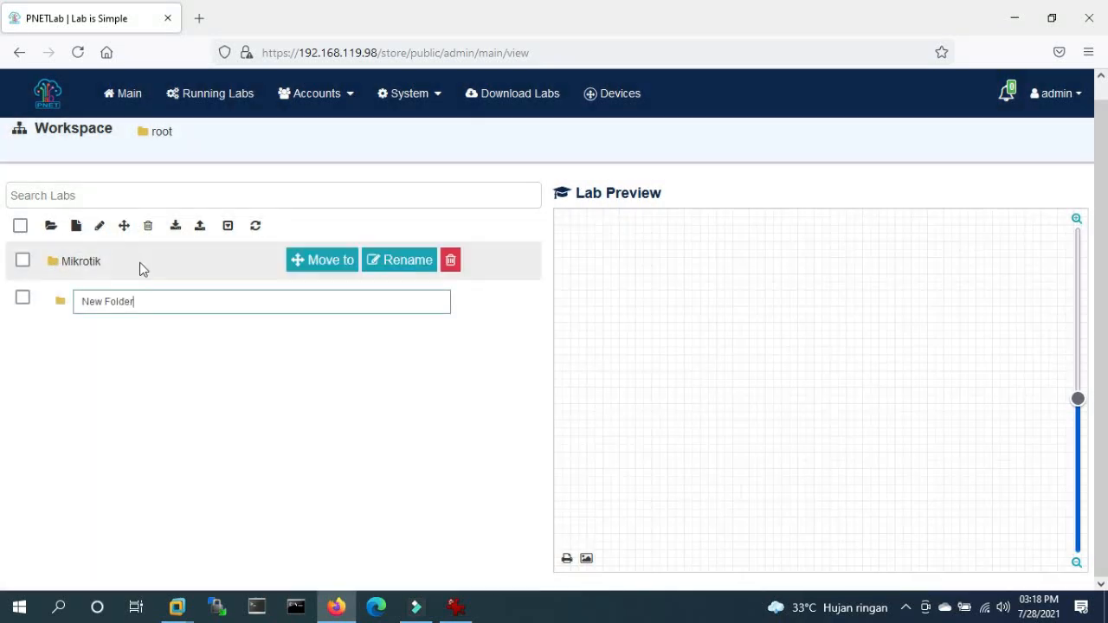
{"action": "left_click_drag", "start_coordinate": [148, 294], "coordinate": [8, 285]}
{"action": "type", "text": "Cisco"}
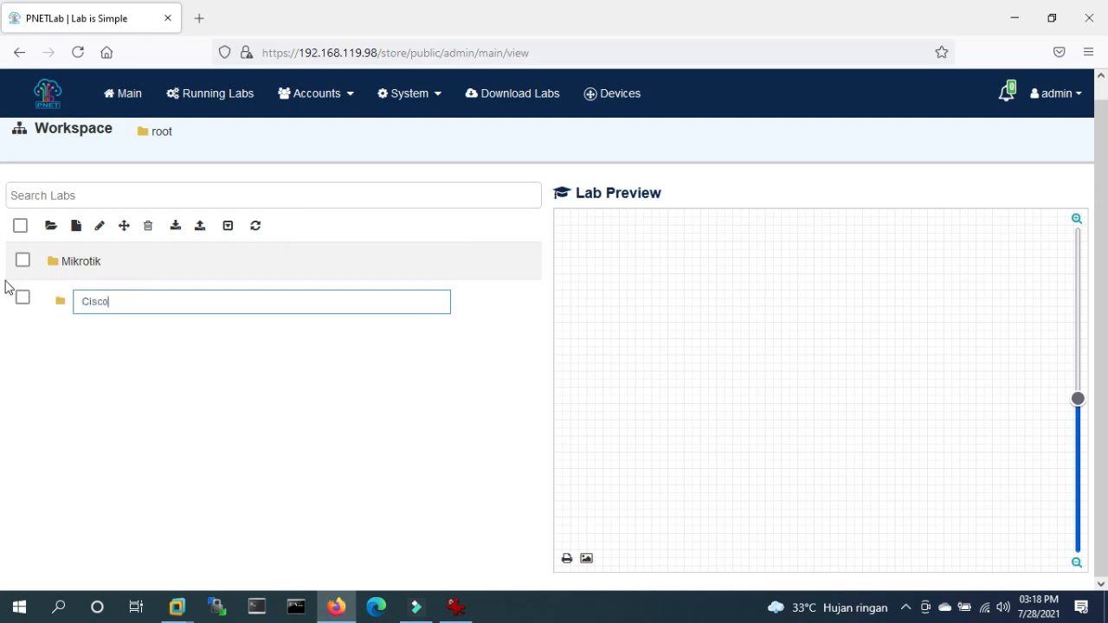
{"action": "key", "text": "Return"}
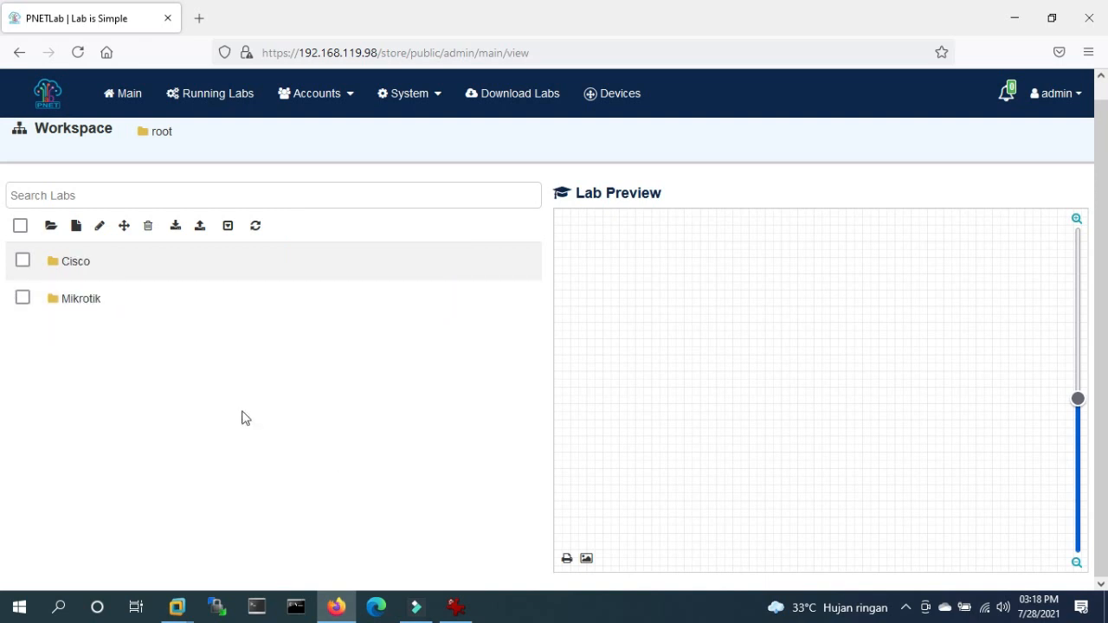
{"action": "left_click", "coordinate": [76, 299]}
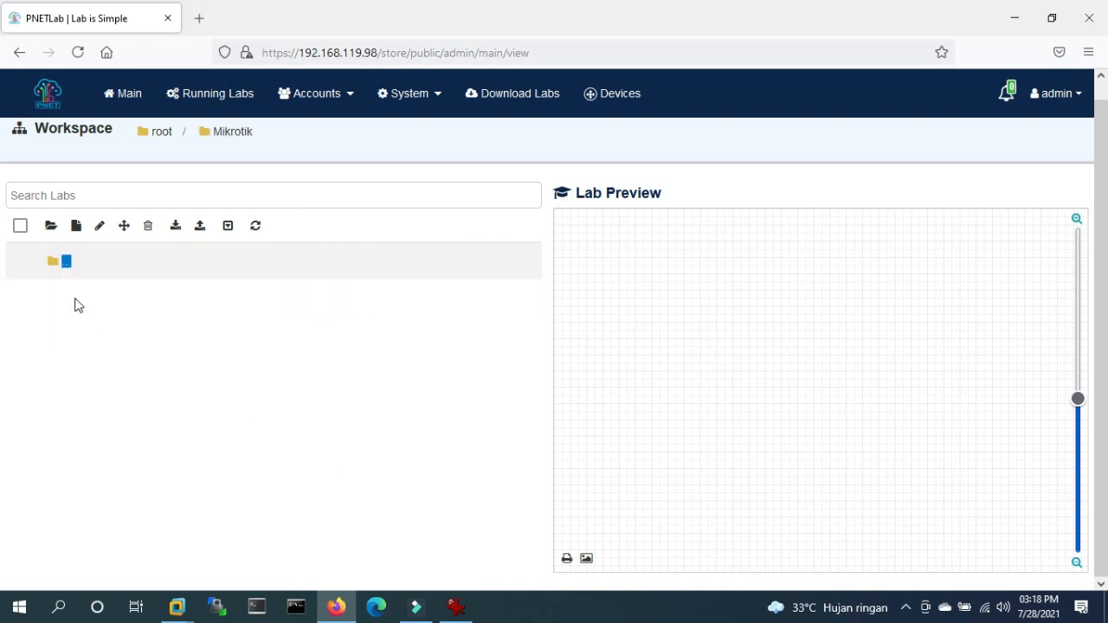
- Add a new lab named 'Lab-Statik Routing' inside the Mikrotik folder, correcting a typo in the name
{"action": "left_click", "coordinate": [76, 226]}
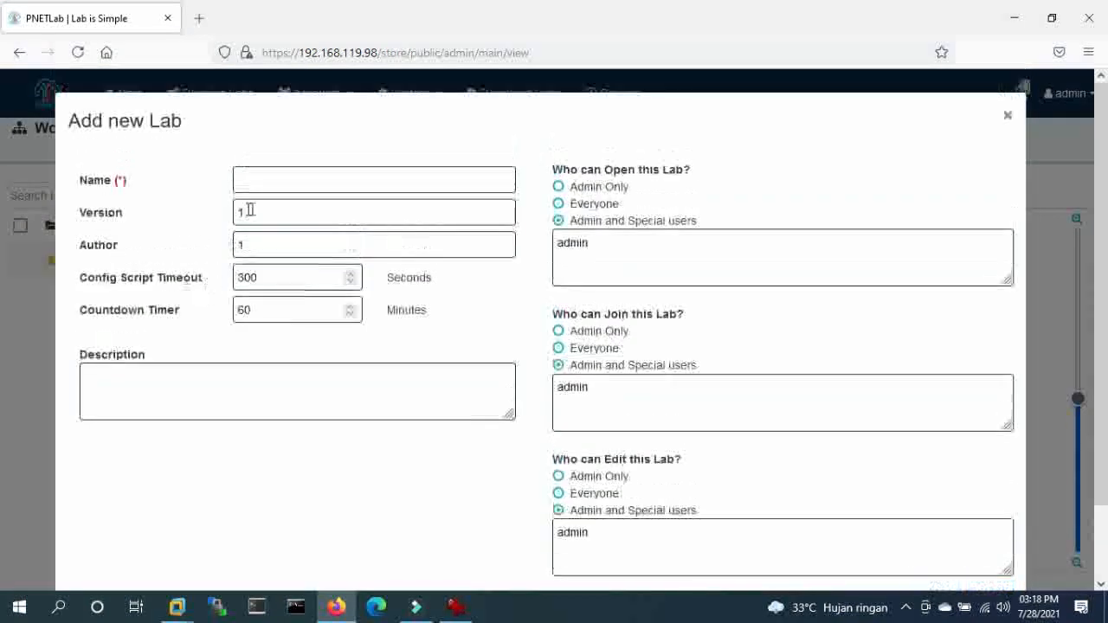
{"action": "left_click", "coordinate": [280, 180]}
{"action": "type", "text": "Lab"}
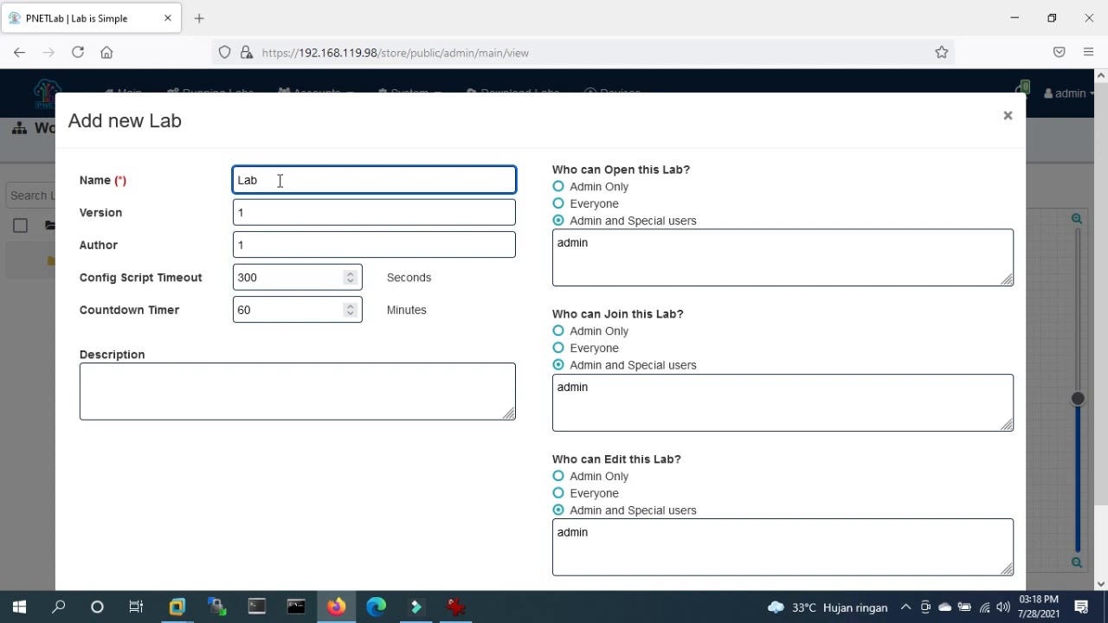
{"action": "type", "text": "-Statik Routing"}
{"action": "scroll", "coordinate": [678, 445], "scroll_direction": "down", "scroll_amount": 1}
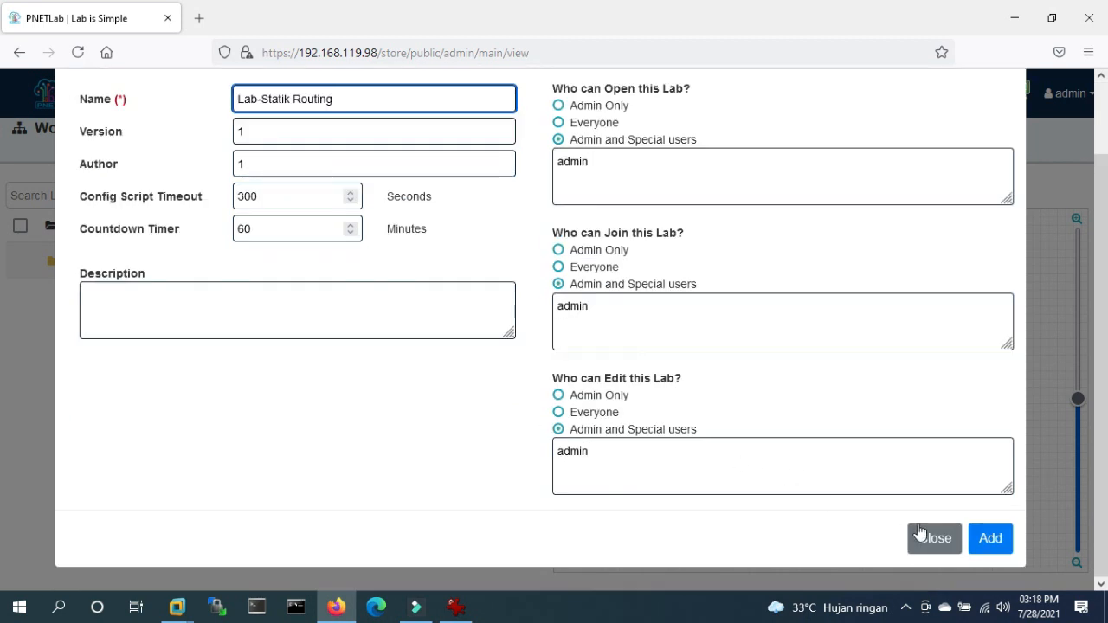
{"action": "scroll", "coordinate": [289, 215], "scroll_direction": "up", "scroll_amount": 1}
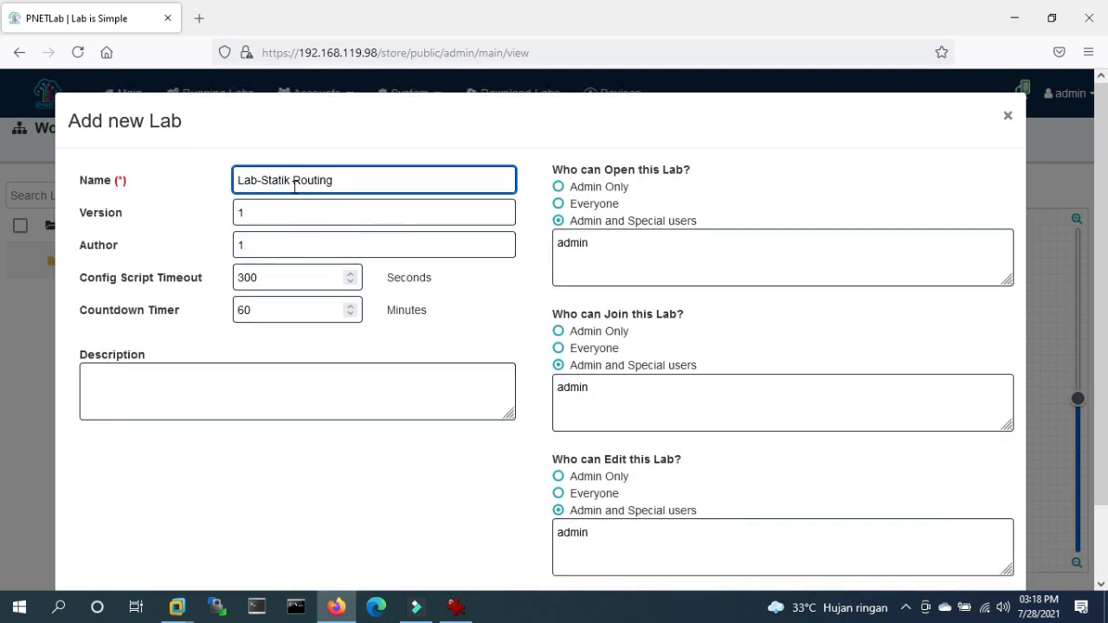
{"action": "scroll", "coordinate": [831, 462], "scroll_direction": "down", "scroll_amount": 1}
{"action": "left_click", "coordinate": [987, 537]}
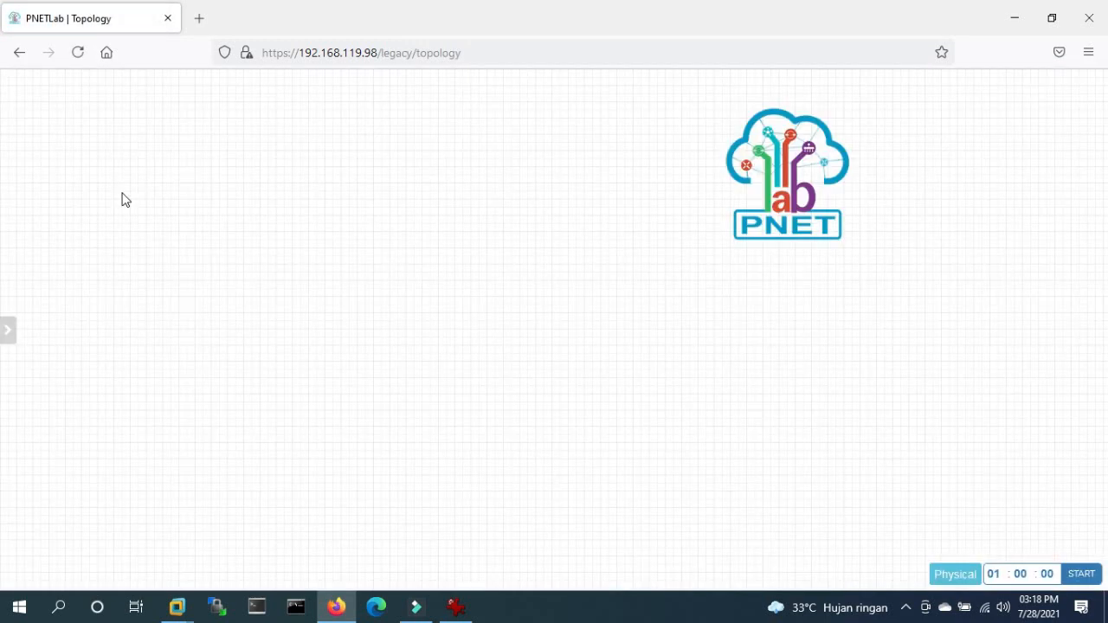
- Move the PNET logo to the top-right, preview a Docker.io node with pnetlab/apache2:latest, then cancel it
{"action": "left_click_drag", "start_coordinate": [778, 168], "coordinate": [984, 158]}
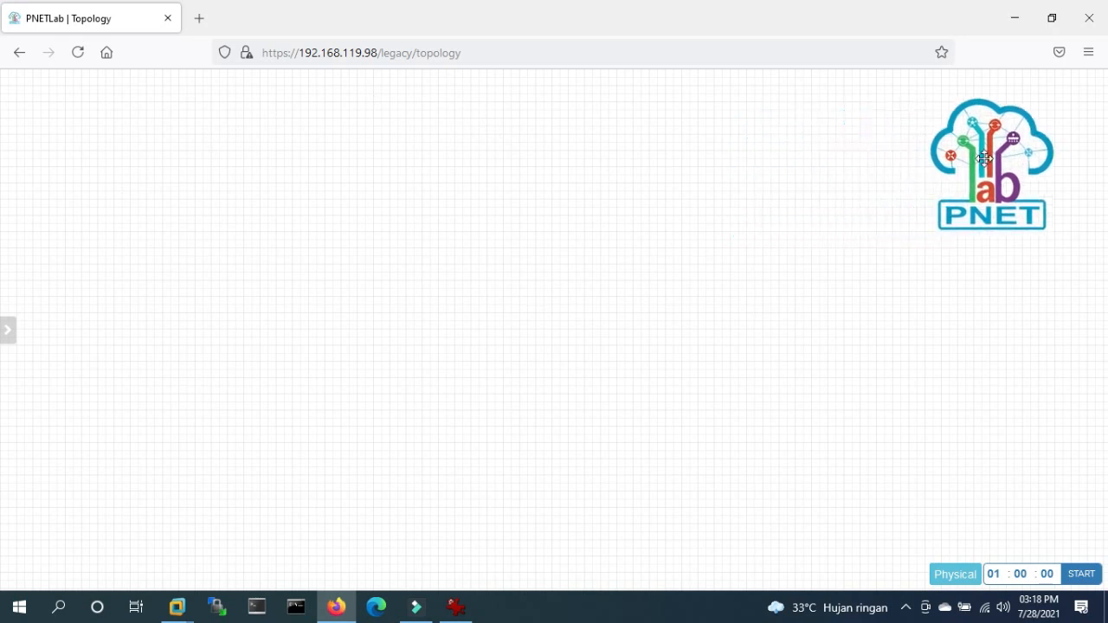
{"action": "right_click", "coordinate": [307, 138]}
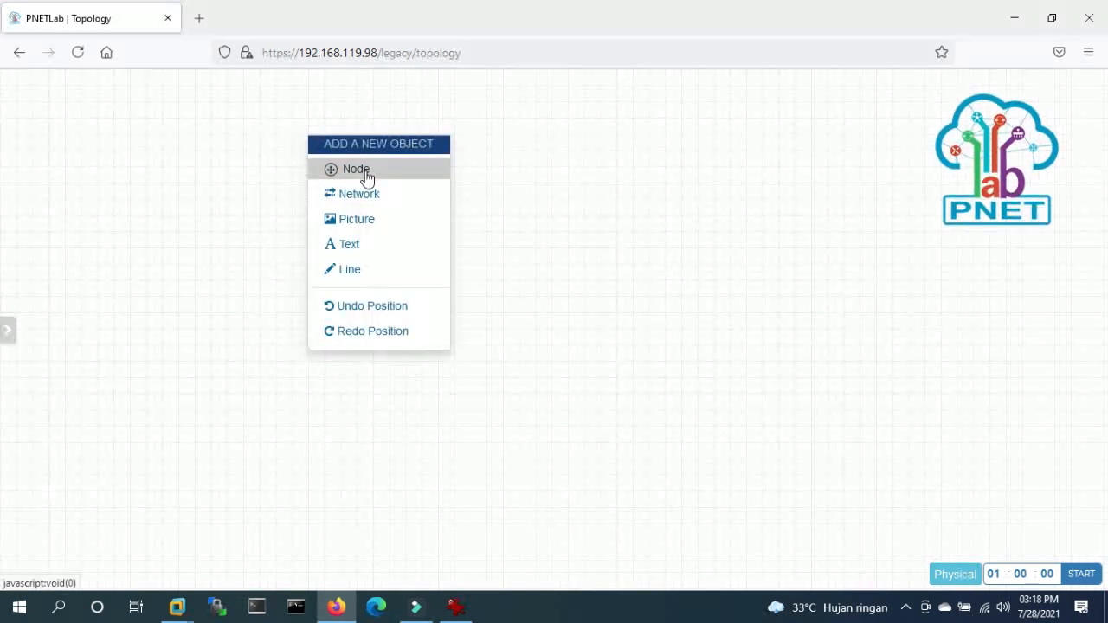
{"action": "left_click", "coordinate": [367, 176]}
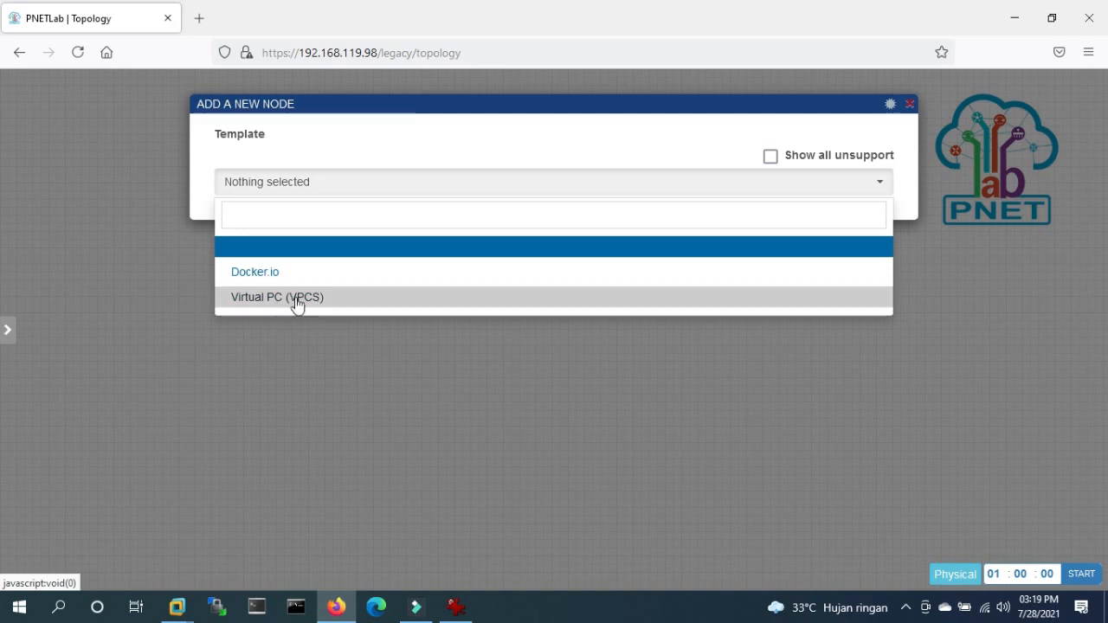
{"action": "left_click", "coordinate": [255, 276]}
{"action": "left_click", "coordinate": [524, 245]}
{"action": "left_click", "coordinate": [524, 246]}
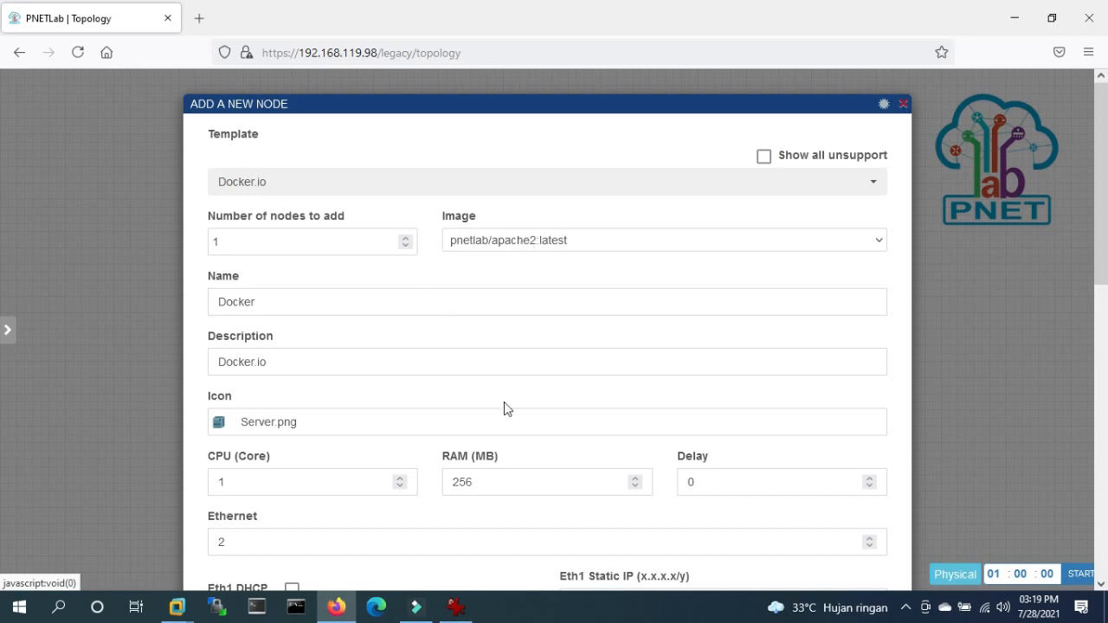
{"action": "left_click", "coordinate": [903, 104]}
- Dismiss the canvas add-object menu and launch SuperPuTTY from the taskbar
{"action": "right_click", "coordinate": [269, 200]}
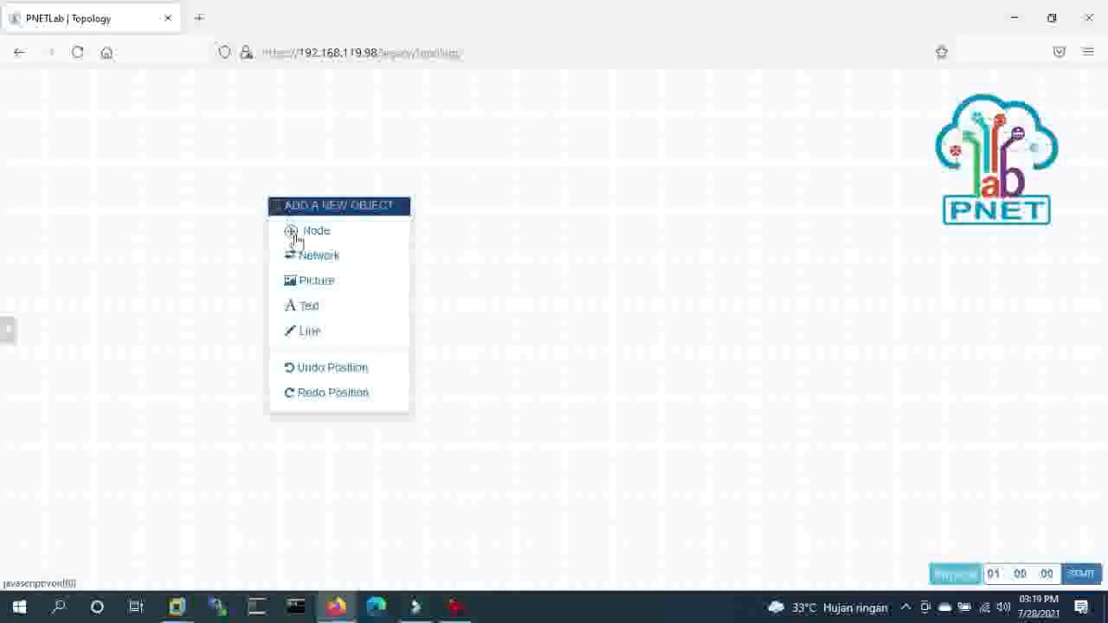
{"action": "left_click", "coordinate": [433, 186]}
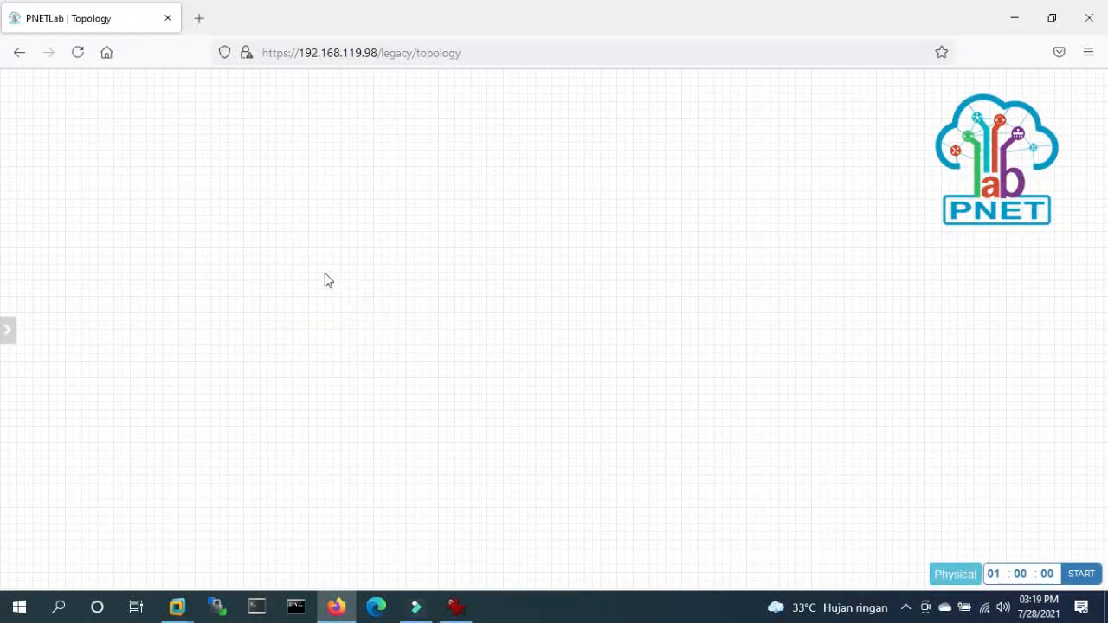
{"action": "left_click", "coordinate": [260, 606]}
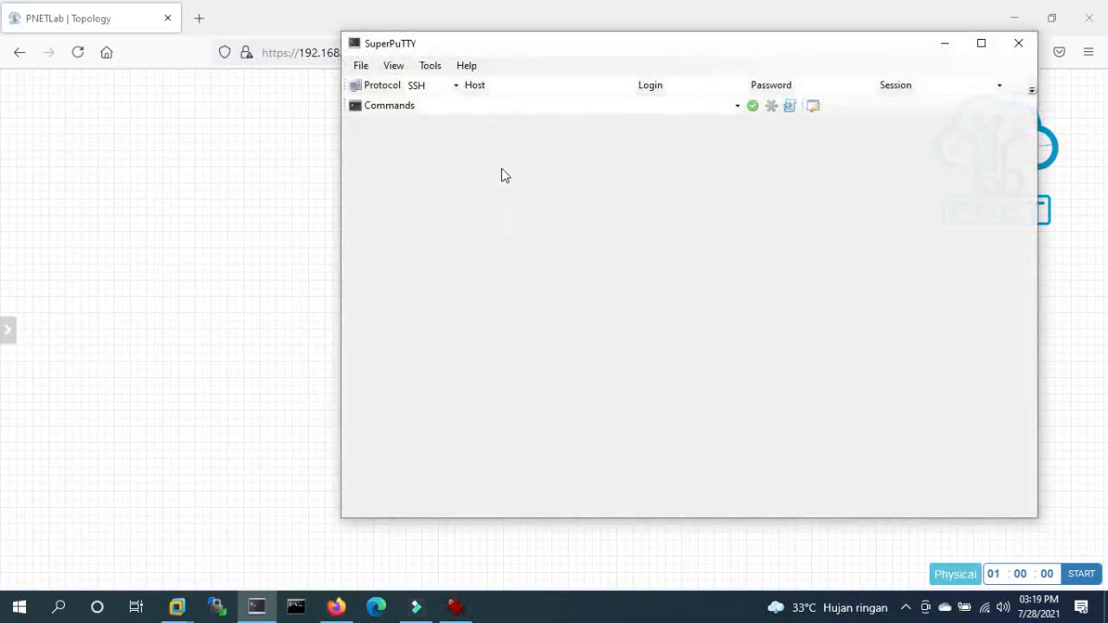
- Fill in host 192.168.119.98, login root and the account password in SuperPuTTY
{"action": "left_click", "coordinate": [527, 85]}
{"action": "type", "text": "192.168"}
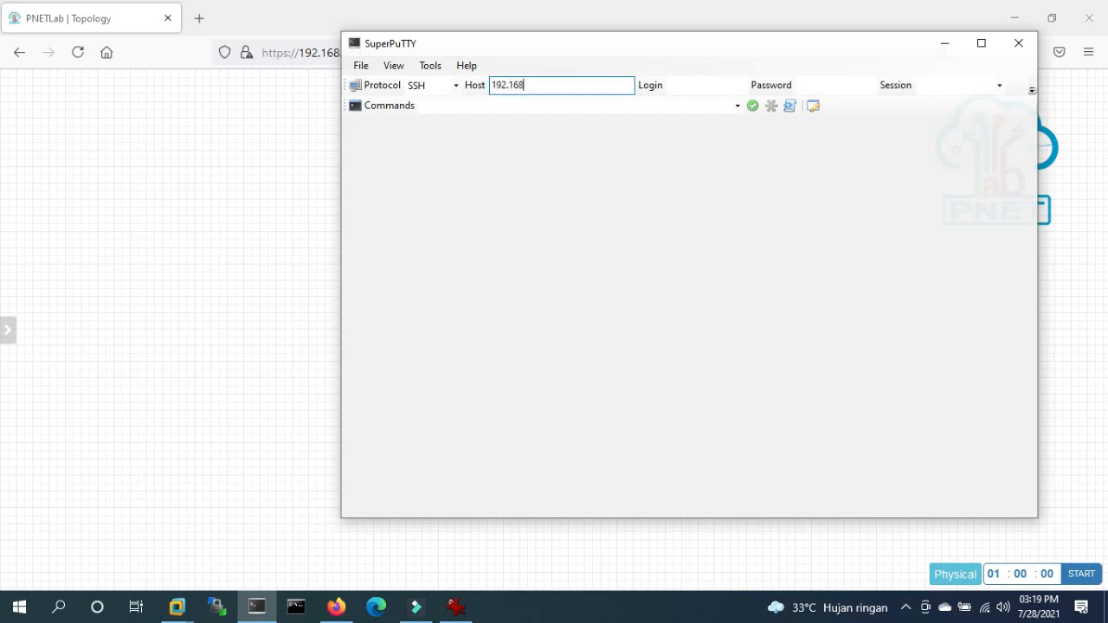
{"action": "type", "text": ".119.98"}
{"action": "key", "text": "Tab"}
{"action": "type", "text": "root"}
{"action": "key", "text": "Tab"}
{"action": "type", "text": "pne"}
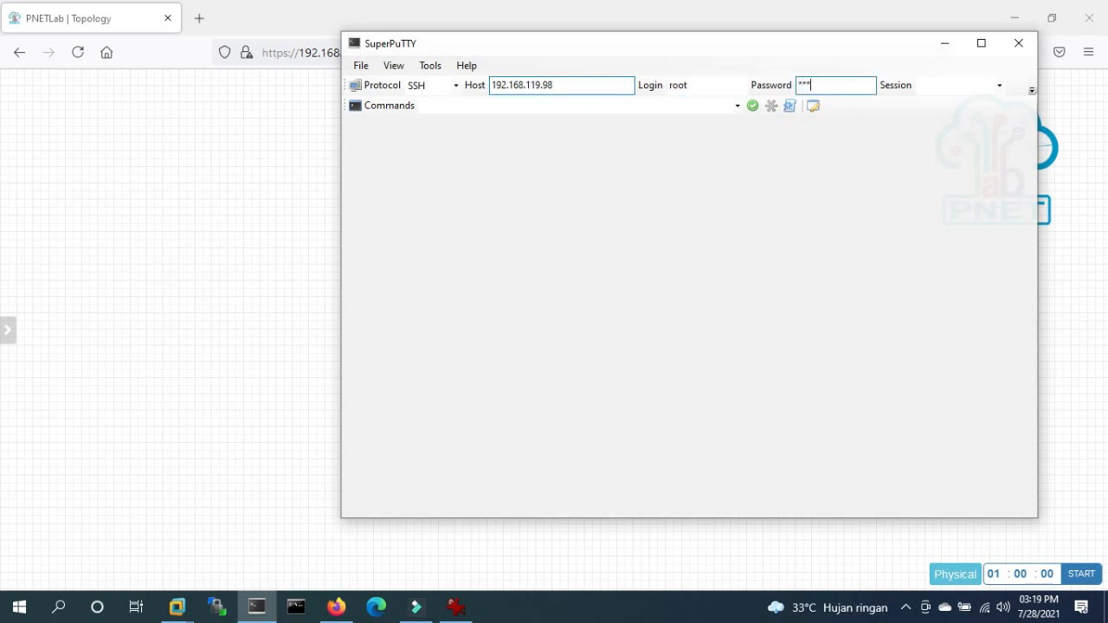
{"action": "left_click_drag", "start_coordinate": [576, 89], "coordinate": [478, 86]}
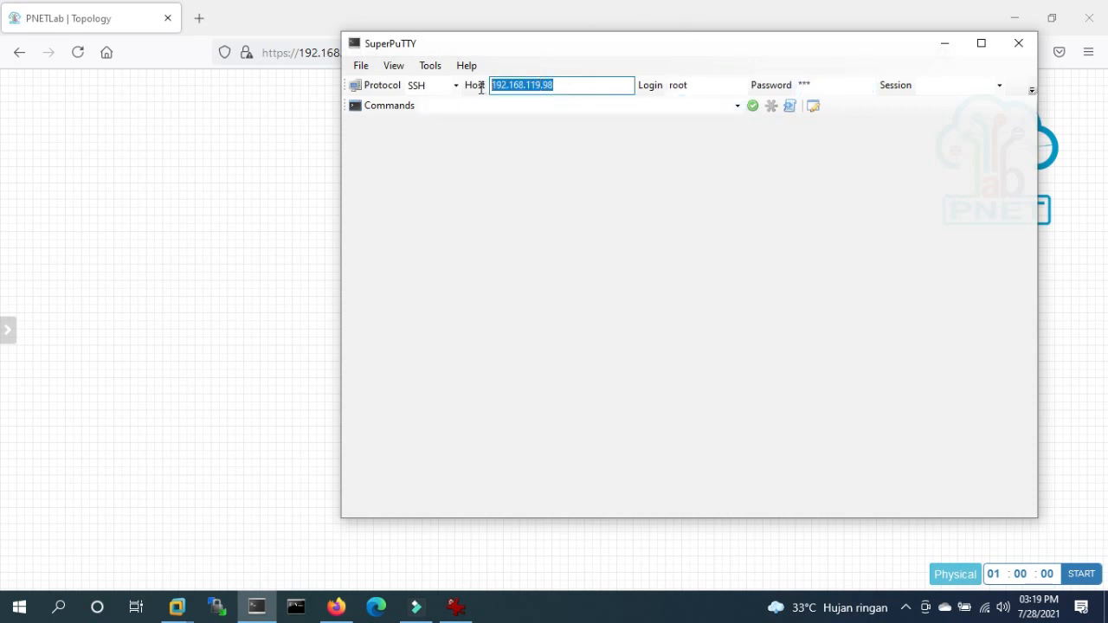
{"action": "left_click_drag", "start_coordinate": [371, 44], "coordinate": [397, 45]}
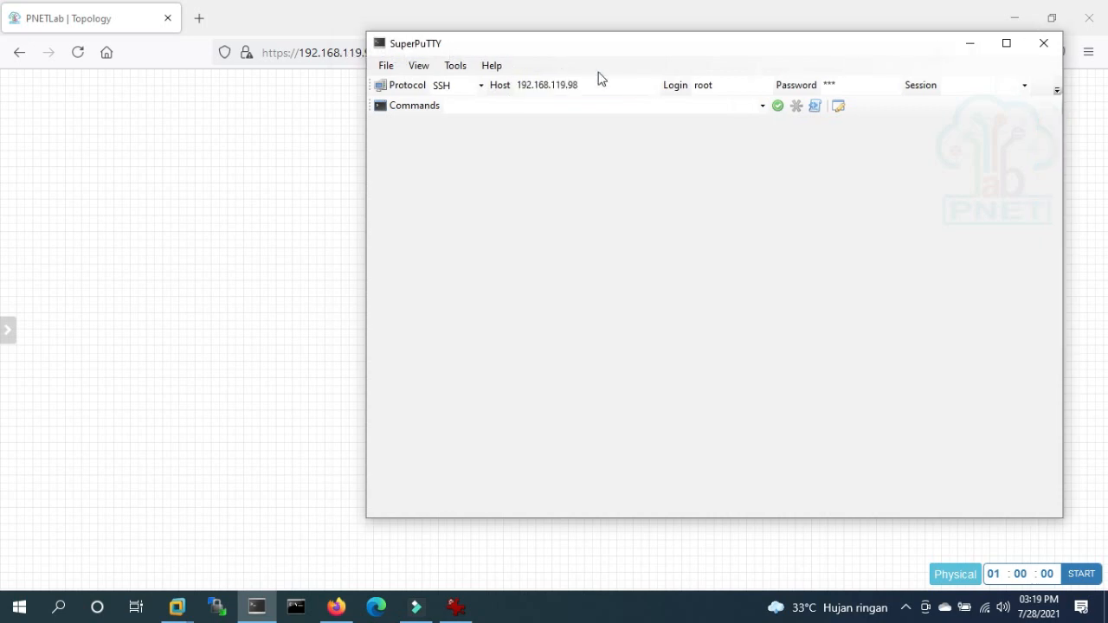
{"action": "left_click", "coordinate": [614, 90]}
- Connect, accept the server's host key in the Security Alert, and submit the password
{"action": "key", "text": "Return"}
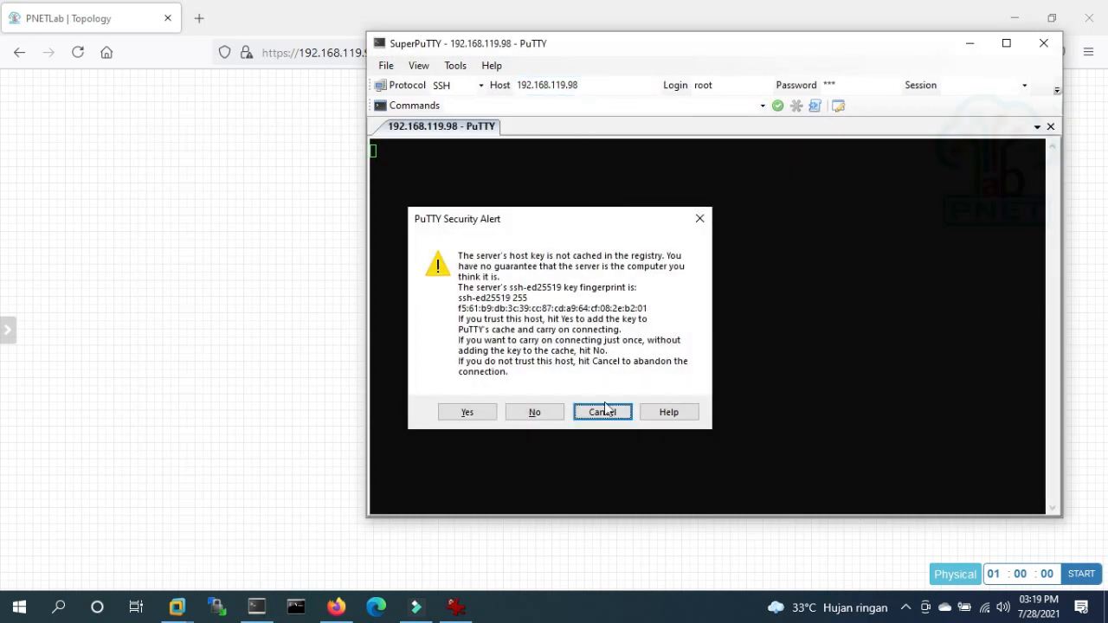
{"action": "left_click", "coordinate": [460, 414]}
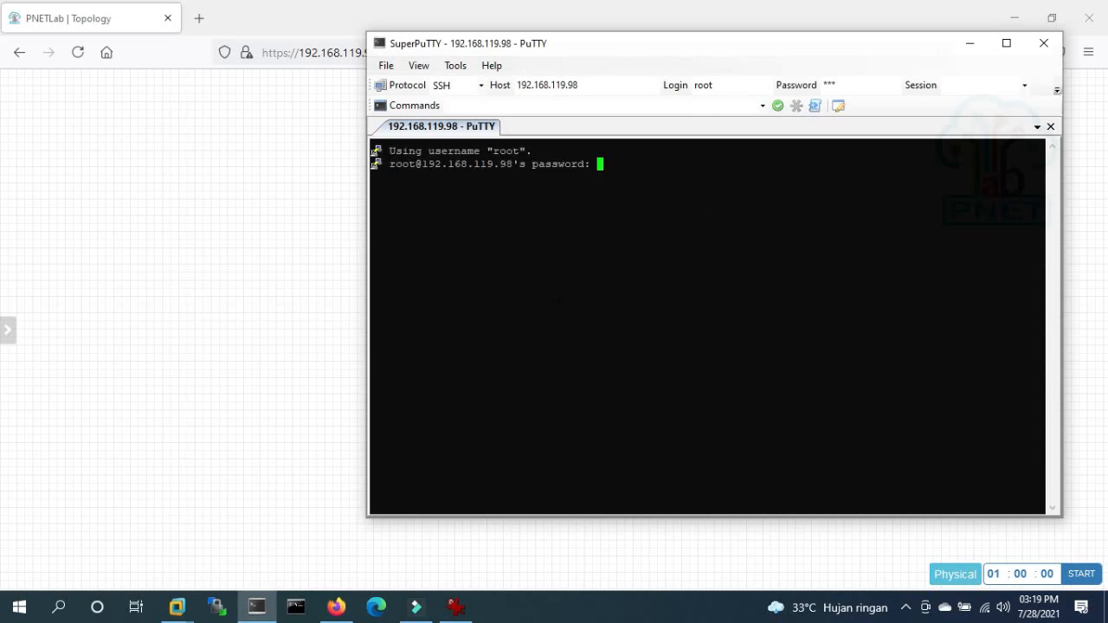
{"action": "key", "text": "Return"}
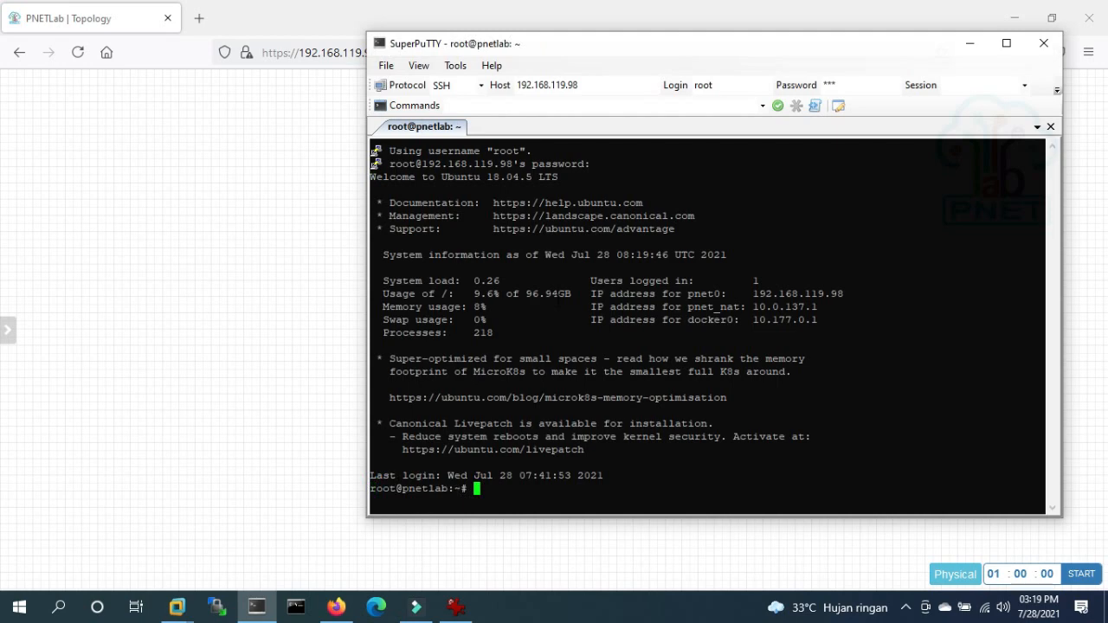
- Run 'ishare search mikrotik' and select the mikrotik-6.48.2 name in the results
{"action": "key", "text": "Return"}
{"action": "key", "text": "Return"}
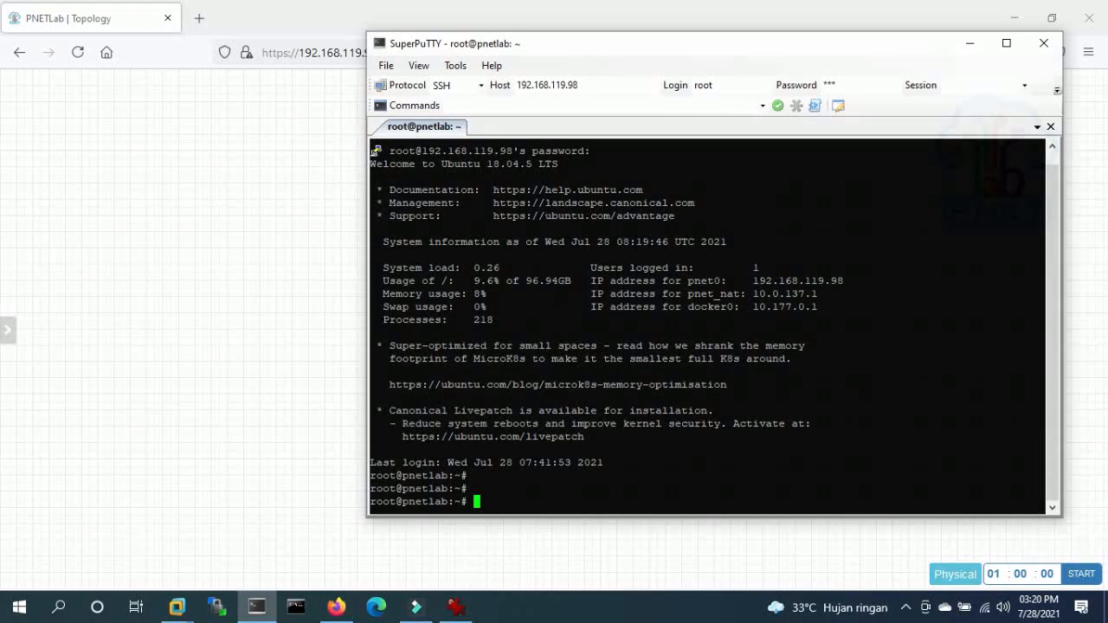
{"action": "type", "text": "ishare search mi"}
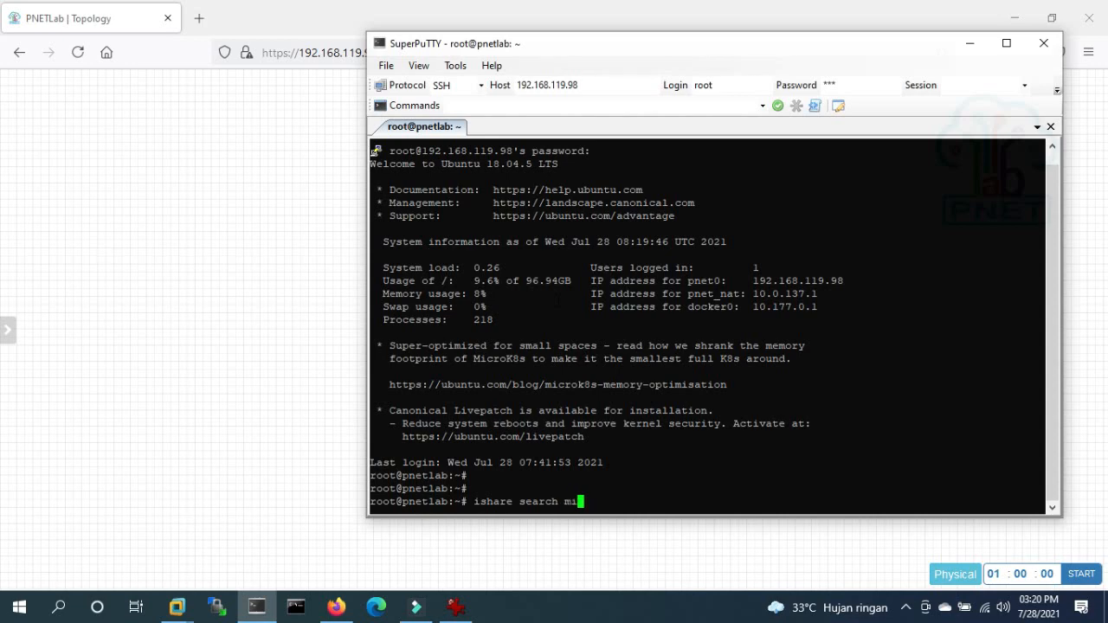
{"action": "type", "text": "krotik"}
{"action": "key", "text": "Return"}
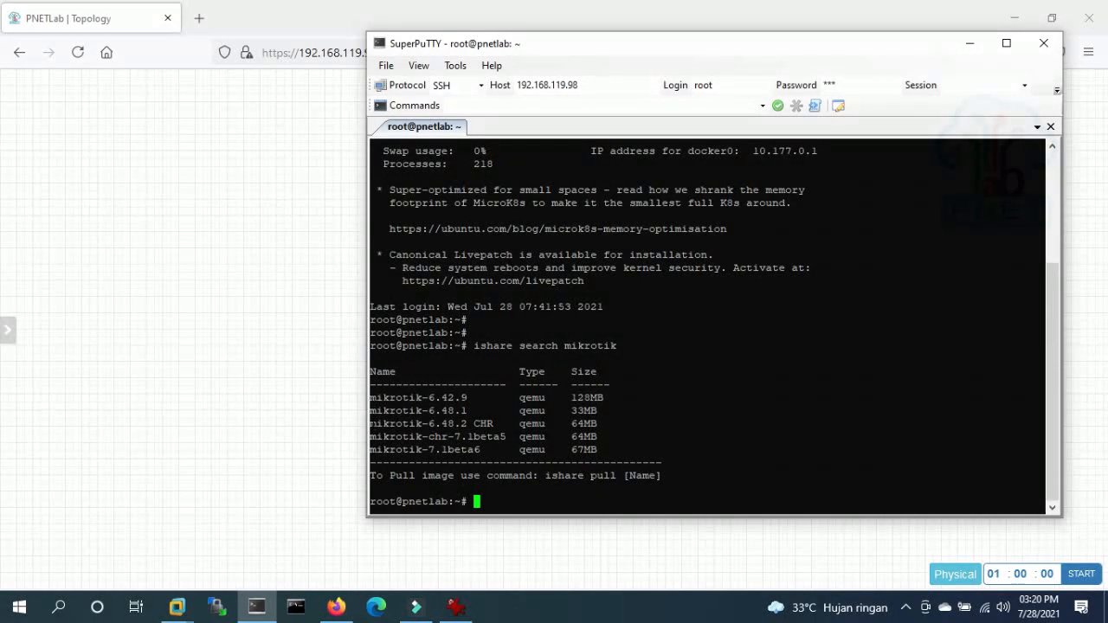
{"action": "left_click_drag", "start_coordinate": [369, 424], "coordinate": [467, 423]}
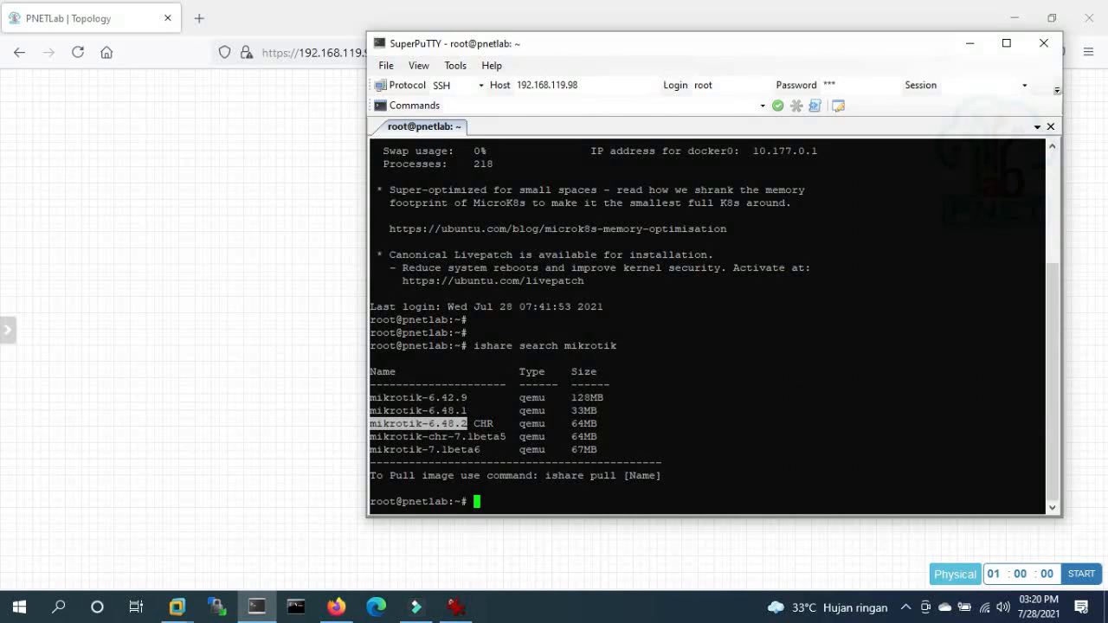
{"action": "left_click", "coordinate": [469, 423]}
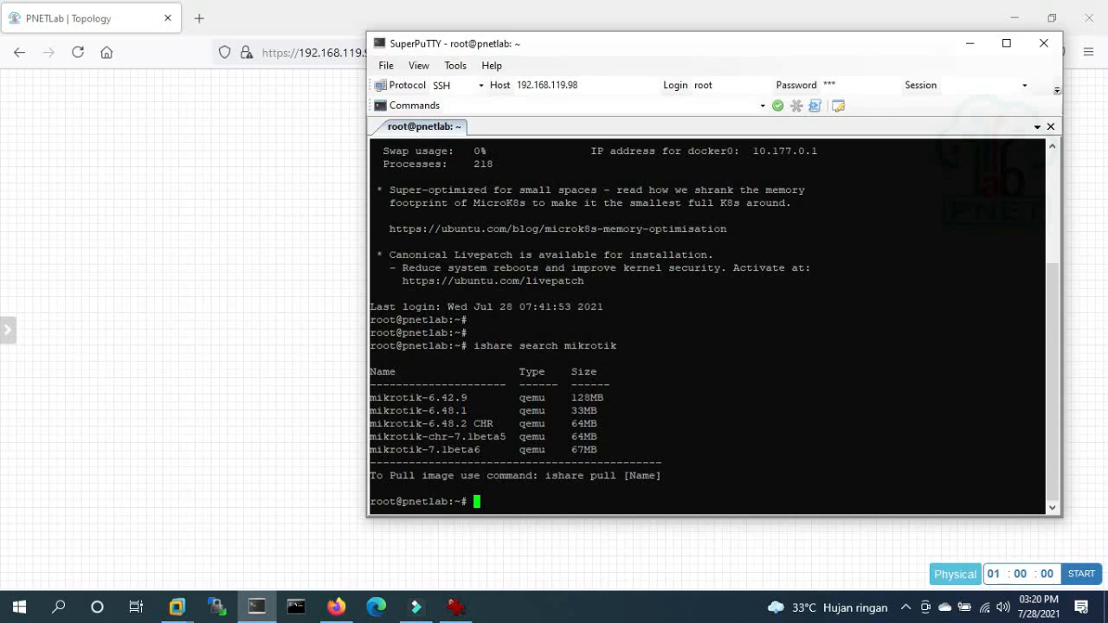
{"action": "left_click_drag", "start_coordinate": [369, 423], "coordinate": [454, 423]}
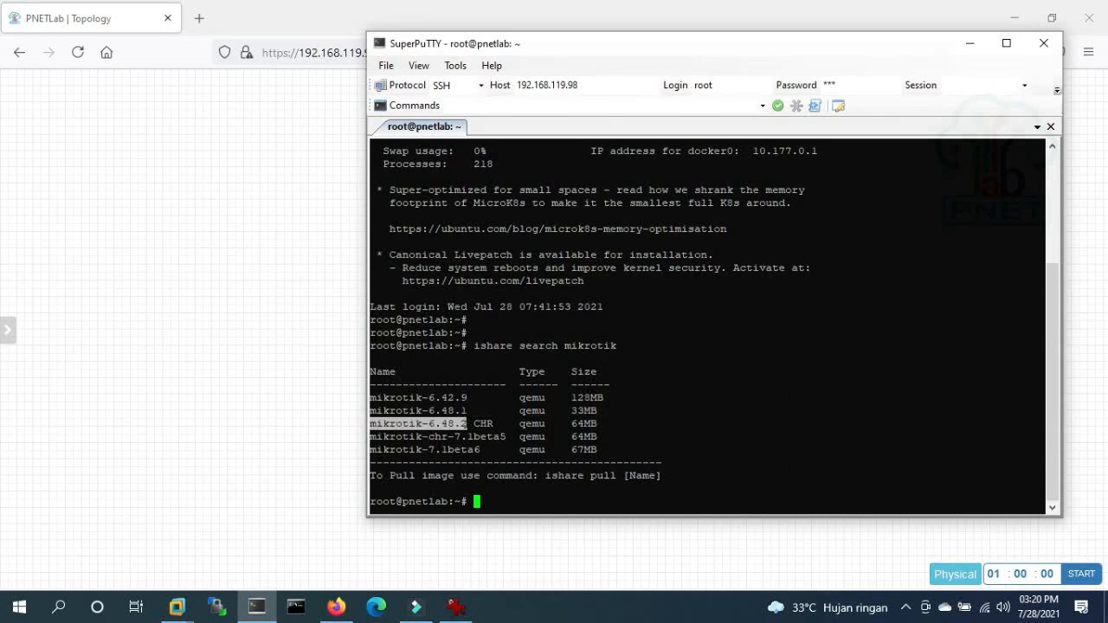
{"action": "left_click", "coordinate": [454, 423]}
- Run 'ishare pull' with the pasted mikrotik-6.48.2 image name
{"action": "key", "text": "Up"}
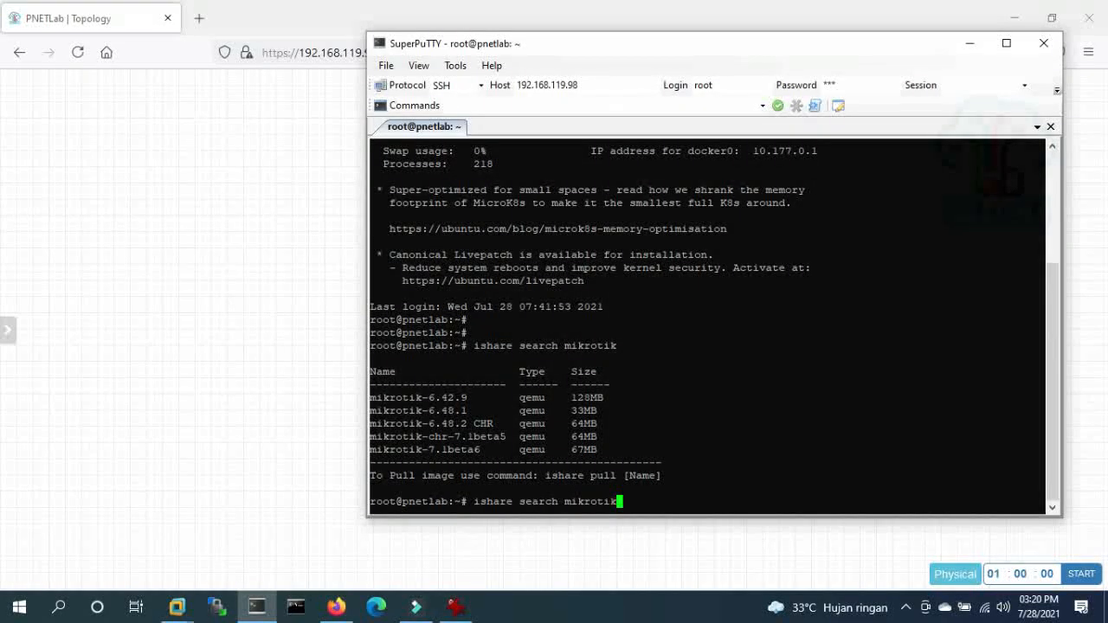
{"action": "key", "text": "BackSpace"}
{"action": "key", "text": "BackSpace"}
{"action": "key", "text": "BackSpace"}
{"action": "key", "text": "BackSpace"}
{"action": "key", "text": "BackSpace"}
{"action": "key", "text": "BackSpace"}
{"action": "key", "text": "BackSpace"}
{"action": "key", "text": "BackSpace"}
{"action": "key", "text": "BackSpace"}
{"action": "key", "text": "BackSpace"}
{"action": "key", "text": "BackSpace"}
{"action": "key", "text": "BackSpace"}
{"action": "key", "text": "BackSpace"}
{"action": "key", "text": "BackSpace"}
{"action": "key", "text": "BackSpace"}
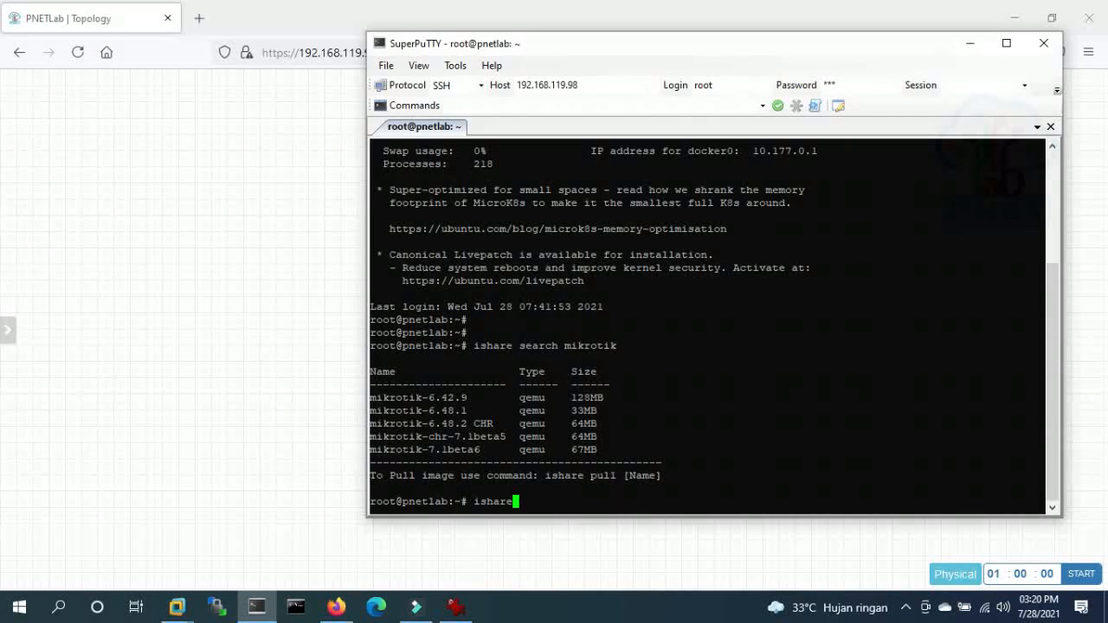
{"action": "type", "text": "pull"}
{"action": "type", "text": "mikrotik-6.48.2"}
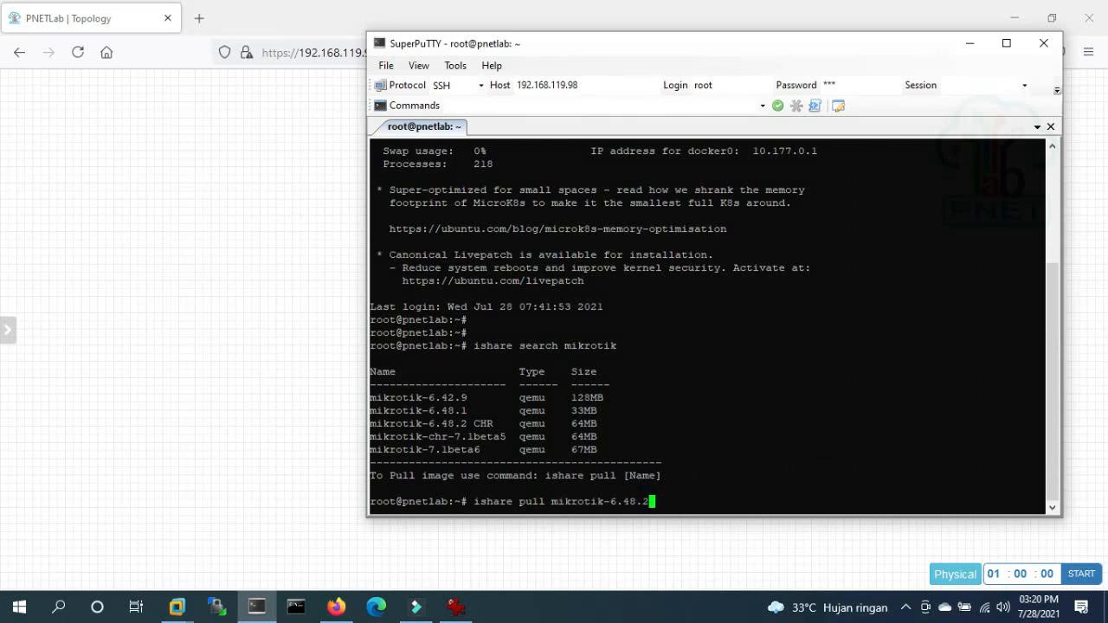
{"action": "left_click_drag", "start_coordinate": [370, 423], "coordinate": [466, 423]}
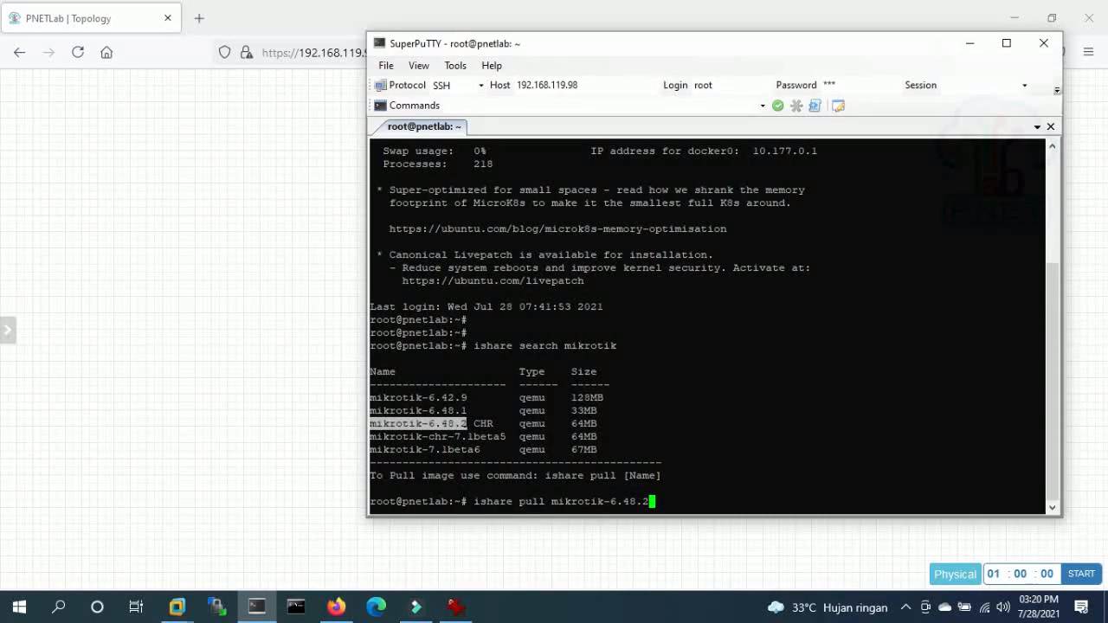
{"action": "key", "text": "Return"}
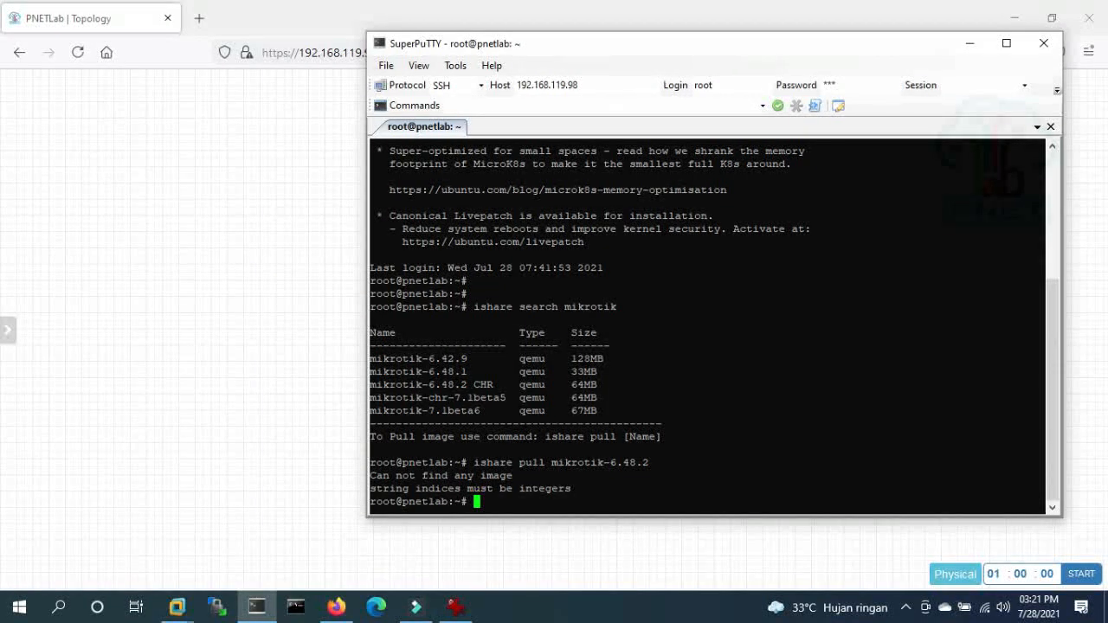
{"action": "key", "text": "Return"}
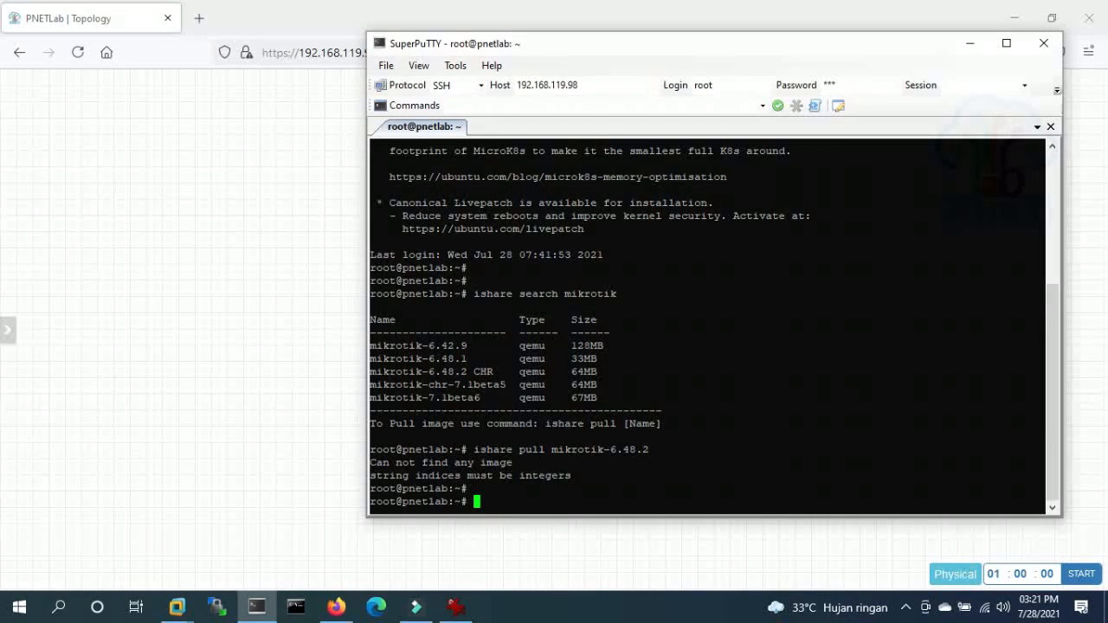
- Rerun the mikrotik search and pull 'mikrotik-6.48.2 CHR' using the full pasted name
{"action": "key", "text": "Up"}
{"action": "key", "text": "Up"}
{"action": "key", "text": "Return"}
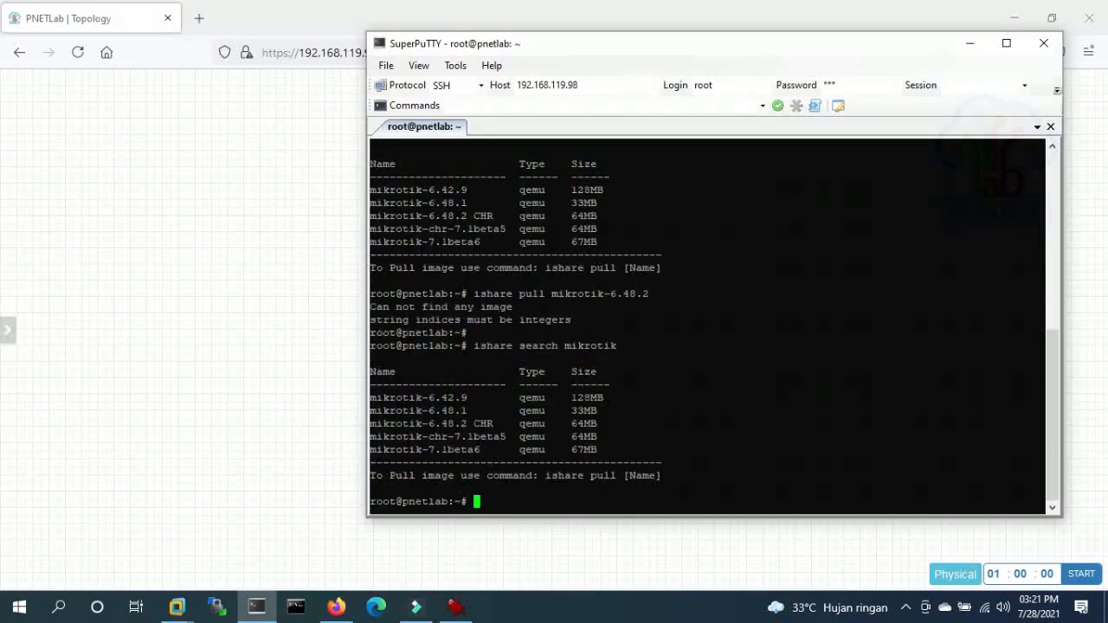
{"action": "key", "text": "Up"}
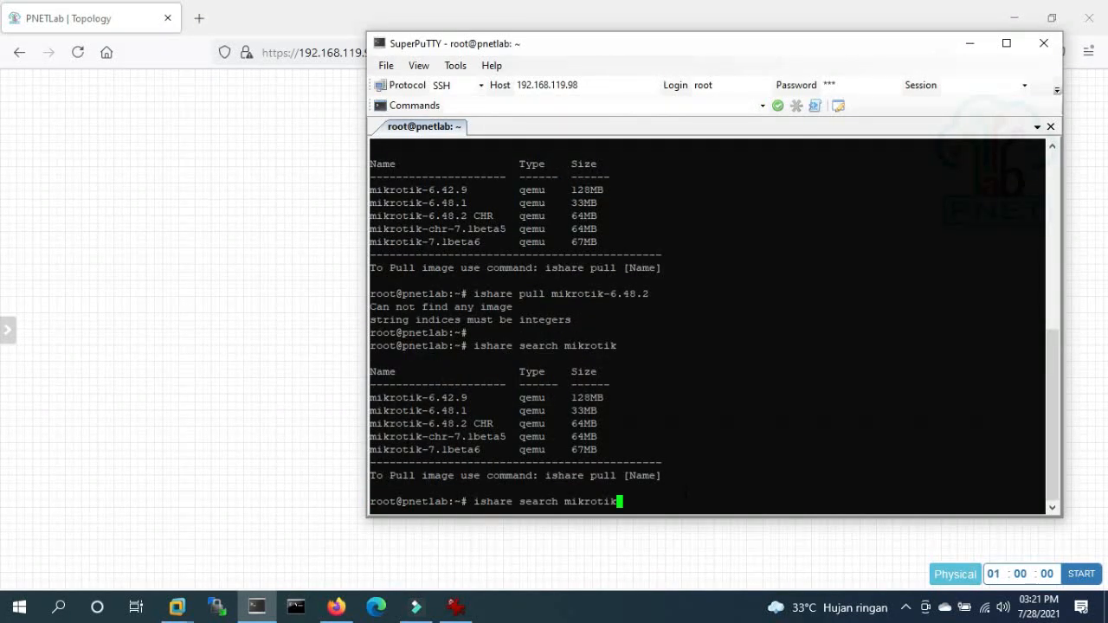
{"action": "key", "text": "Up"}
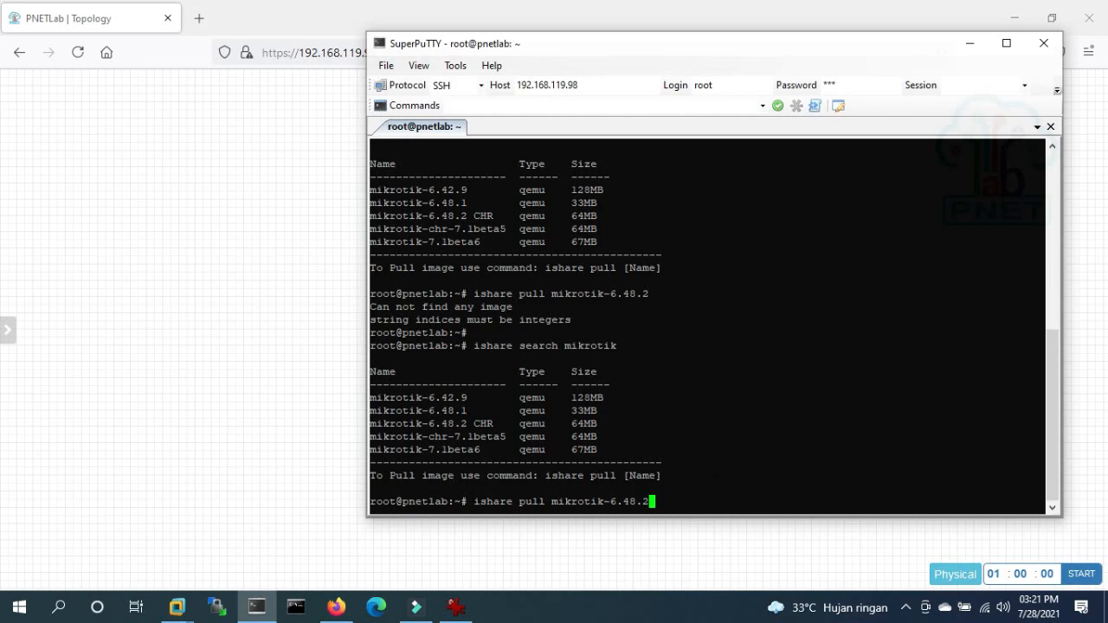
{"action": "left_click_drag", "start_coordinate": [492, 423], "coordinate": [362, 426]}
{"action": "left_click", "coordinate": [390, 424]}
{"action": "left_click_drag", "start_coordinate": [369, 423], "coordinate": [493, 423]}
{"action": "key", "text": "super+c"}
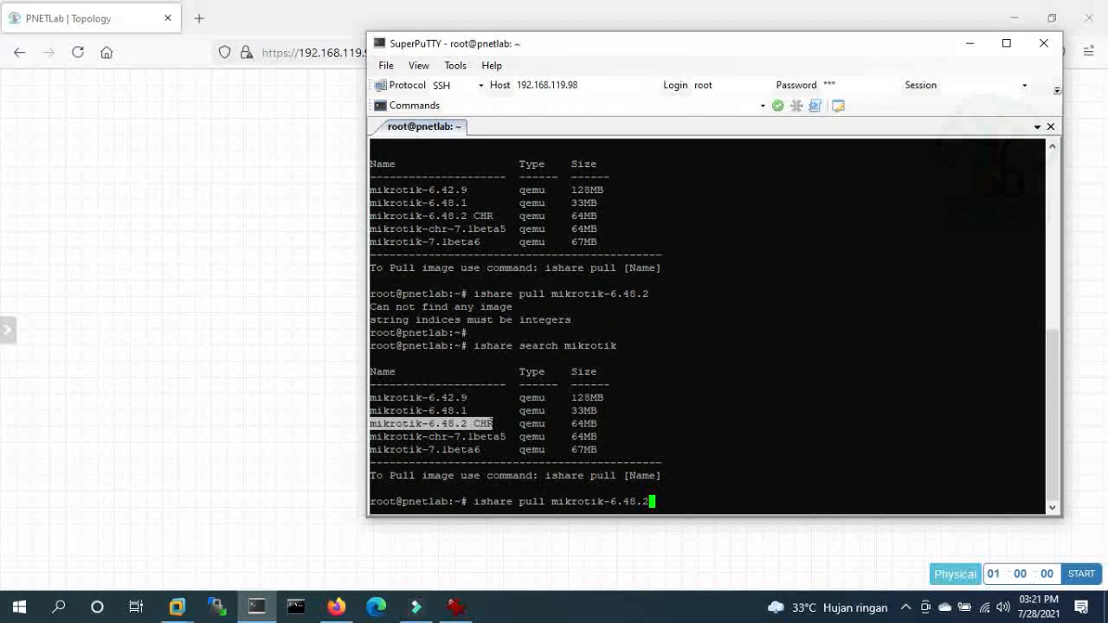
{"action": "key", "text": "BackSpace"}
{"action": "key", "text": "BackSpace"}
{"action": "key", "text": "BackSpace"}
{"action": "key", "text": "BackSpace"}
{"action": "key", "text": "BackSpace"}
{"action": "key", "text": "BackSpace"}
{"action": "key", "text": "BackSpace"}
{"action": "key", "text": "BackSpace"}
{"action": "key", "text": "BackSpace"}
{"action": "key", "text": "BackSpace"}
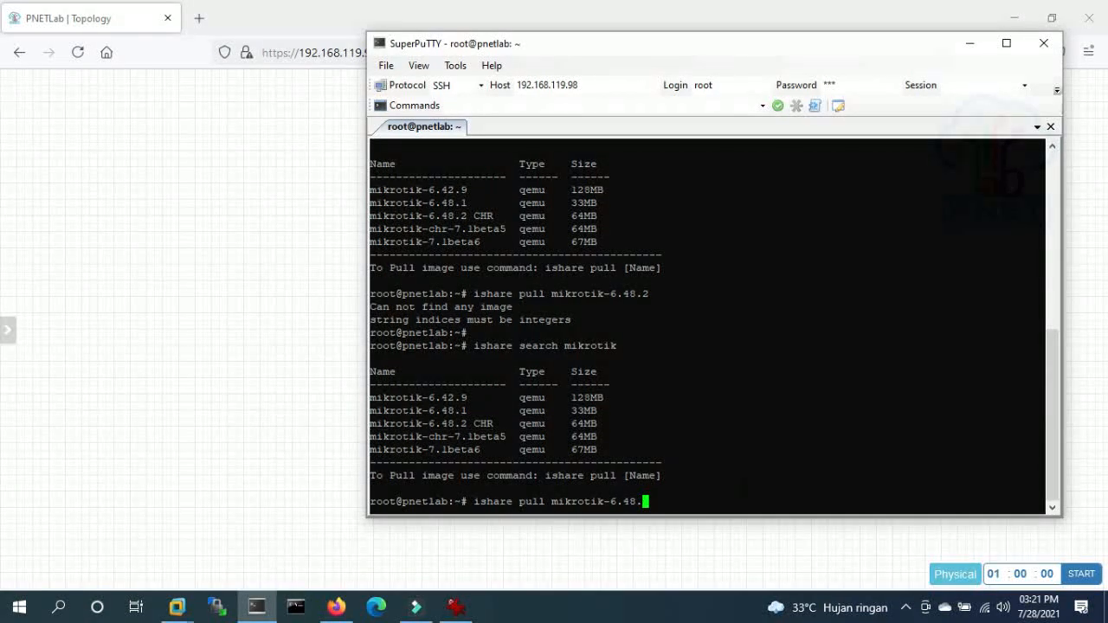
{"action": "key", "text": "BackSpace"}
{"action": "key", "text": "BackSpace"}
{"action": "key", "text": "BackSpace"}
{"action": "key", "text": "BackSpace"}
{"action": "key", "text": "BackSpace"}
{"action": "key", "text": "BackSpace"}
{"action": "right_click", "coordinate": [714, 492]}
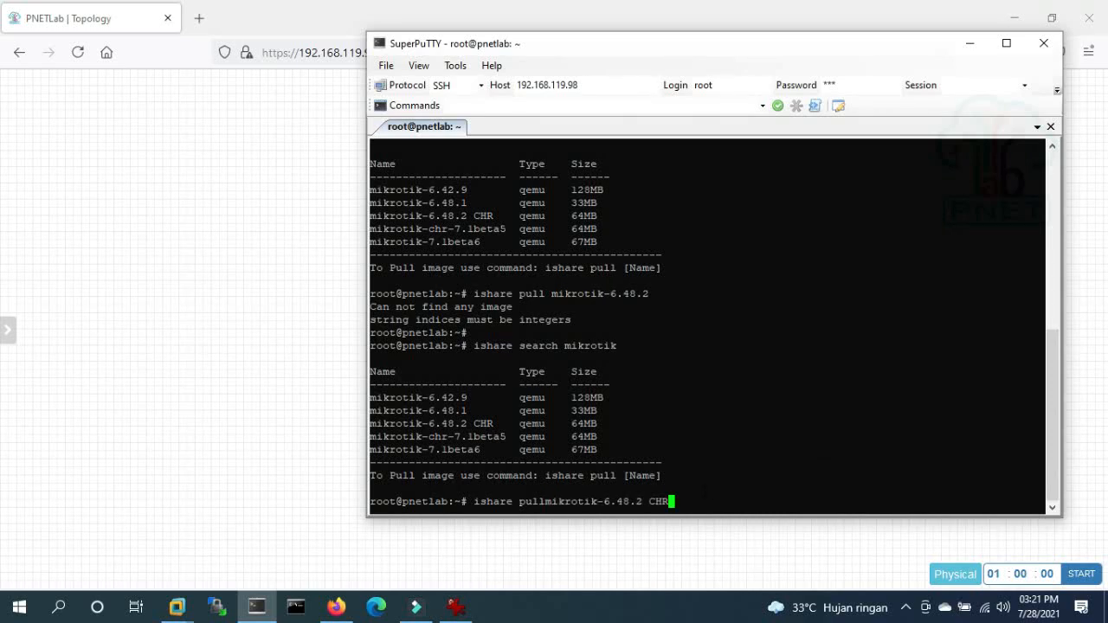
{"action": "key", "text": "Left"}
{"action": "key", "text": "Left"}
{"action": "key", "text": "Left"}
{"action": "key", "text": "Left"}
{"action": "key", "text": "Left"}
{"action": "key", "text": "Left"}
{"action": "key", "text": "Left"}
{"action": "key", "text": "Left"}
{"action": "key", "text": "Left"}
{"action": "key", "text": "Left"}
{"action": "key", "text": "Left"}
{"action": "key", "text": "Left"}
{"action": "key", "text": "Left"}
{"action": "key", "text": "Left"}
{"action": "key", "text": "Left"}
{"action": "key", "text": "Left"}
{"action": "key", "text": "Left"}
{"action": "key", "text": "Left"}
{"action": "key", "text": "Left"}
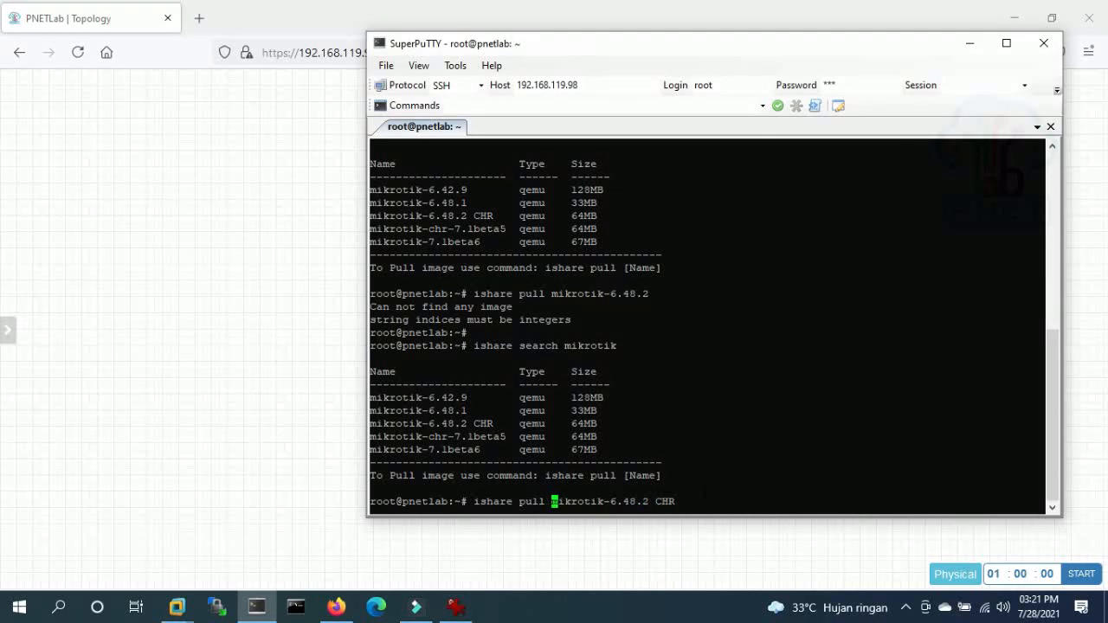
{"action": "key", "text": "Return"}
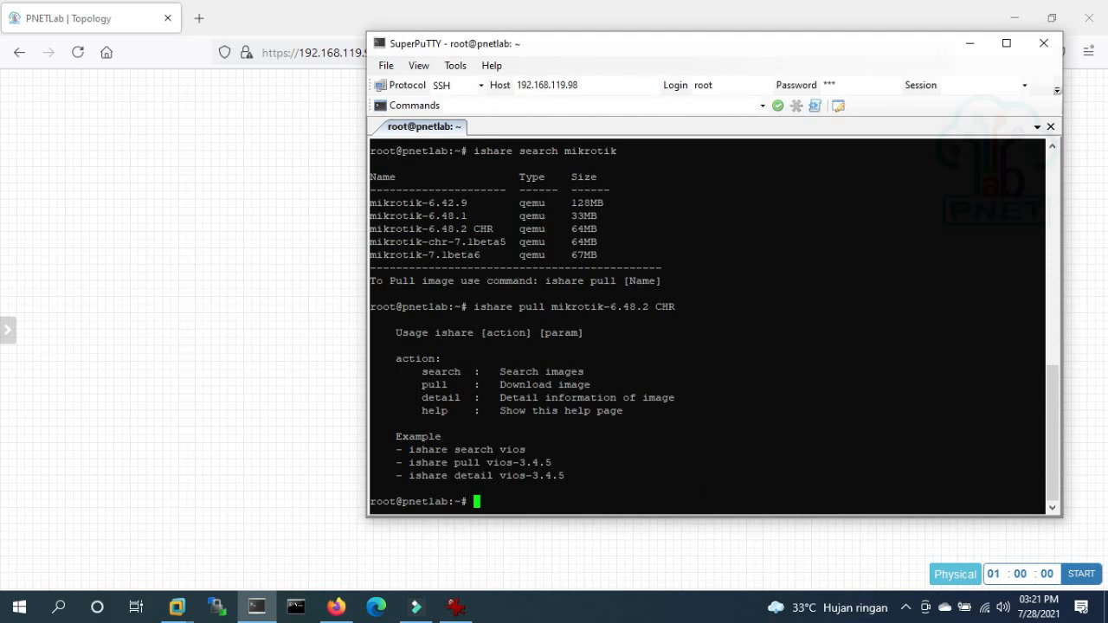
- Retry the pull as mikrotik-6.48.2, review the 'Can not find any image' output, and trim the version digit
{"action": "key", "text": "Up"}
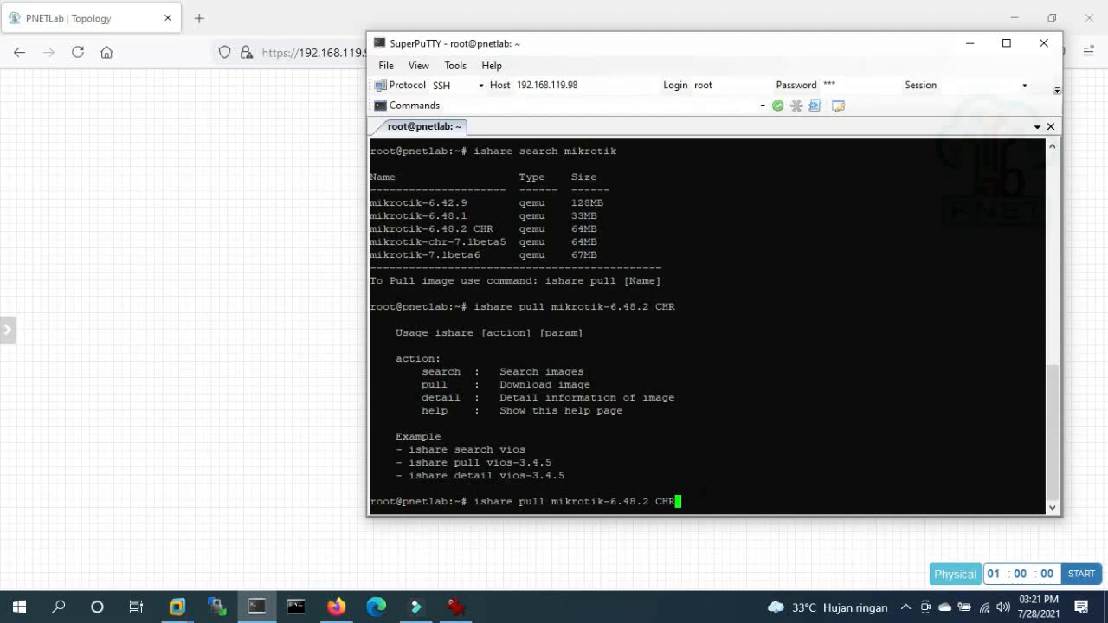
{"action": "key", "text": "BackSpace"}
{"action": "key", "text": "BackSpace"}
{"action": "key", "text": "BackSpace"}
{"action": "key", "text": "BackSpace"}
{"action": "key", "text": "Return"}
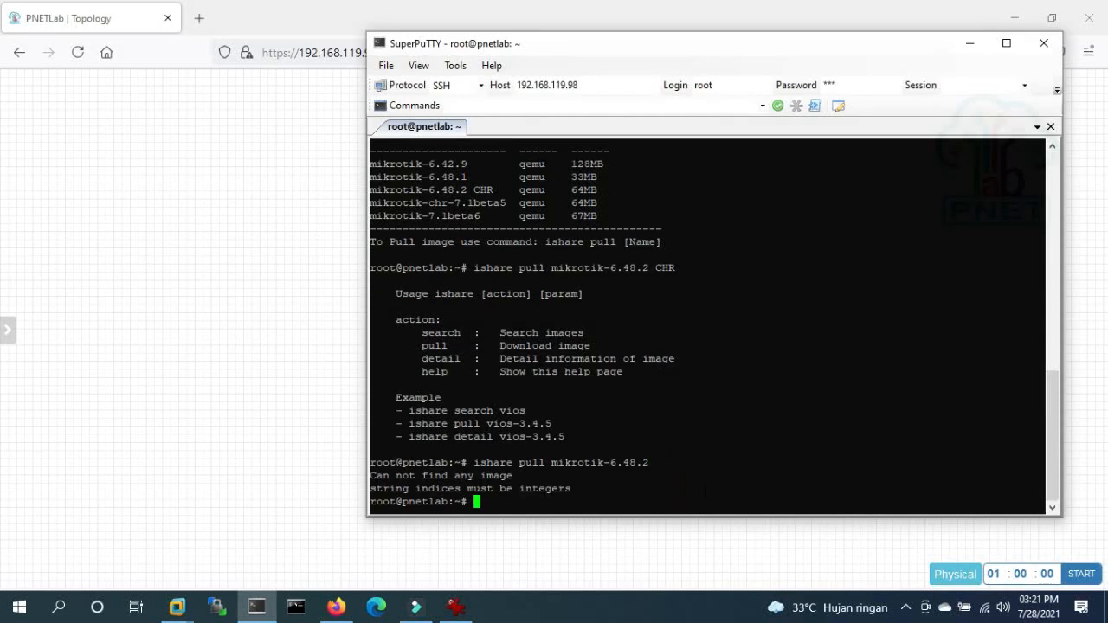
{"action": "scroll", "coordinate": [705, 325], "scroll_direction": "up", "scroll_amount": 5}
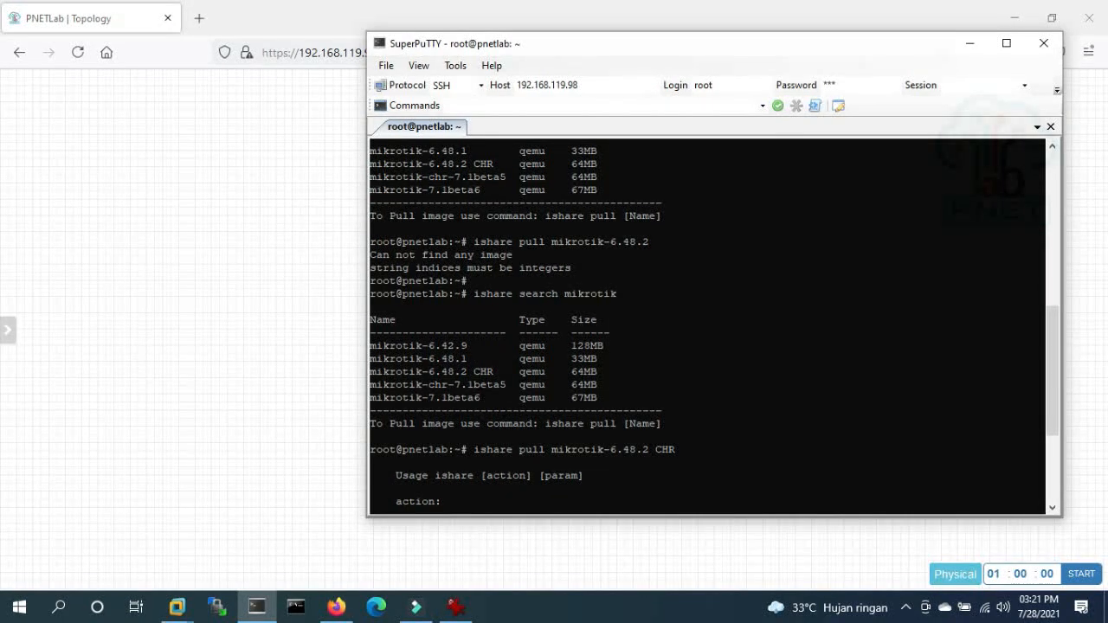
{"action": "scroll", "coordinate": [705, 325], "scroll_direction": "down", "scroll_amount": 5}
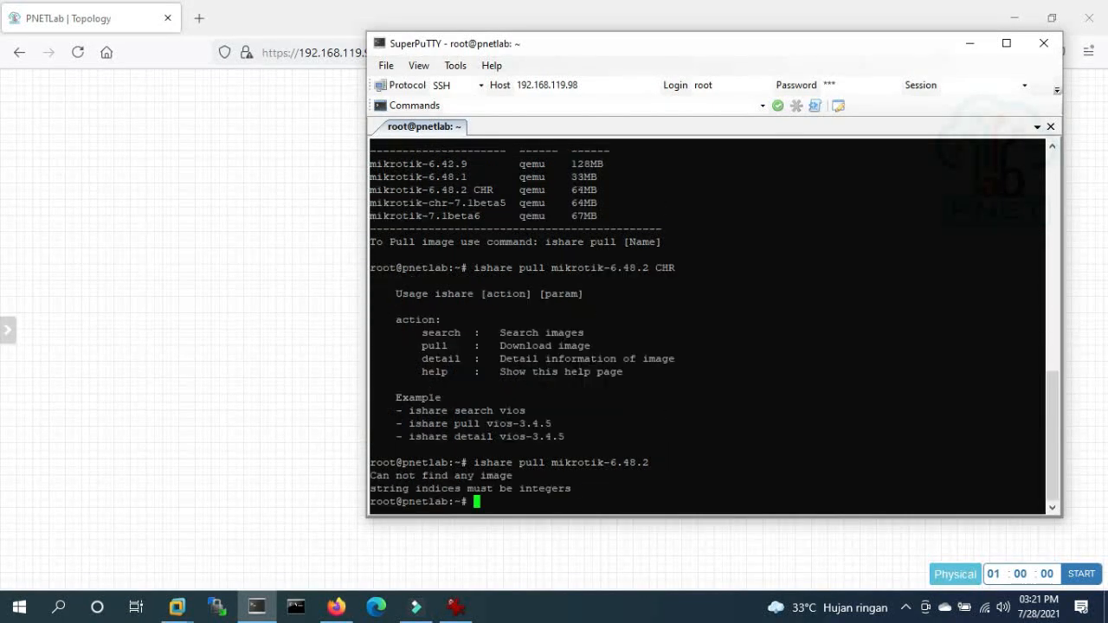
{"action": "key", "text": "Up"}
{"action": "key", "text": "BackSpace"}
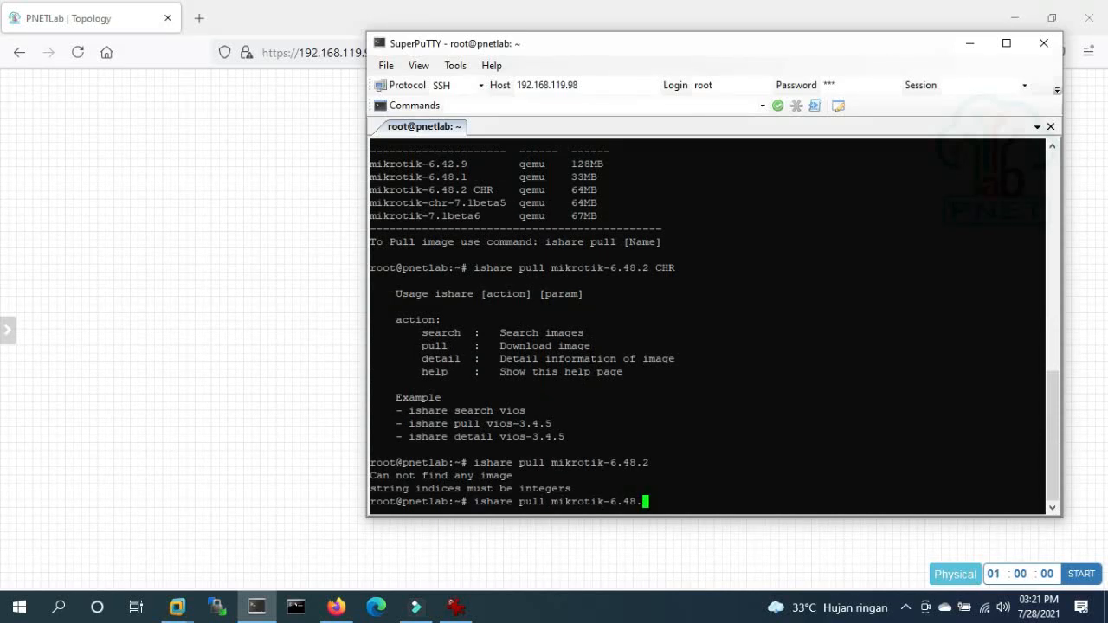
- Pull mikrotik-6.48.1 and confirm the 33M zip downloaded and was placed into Qemu
{"action": "type", "text": "1"}
{"action": "key", "text": "Return"}
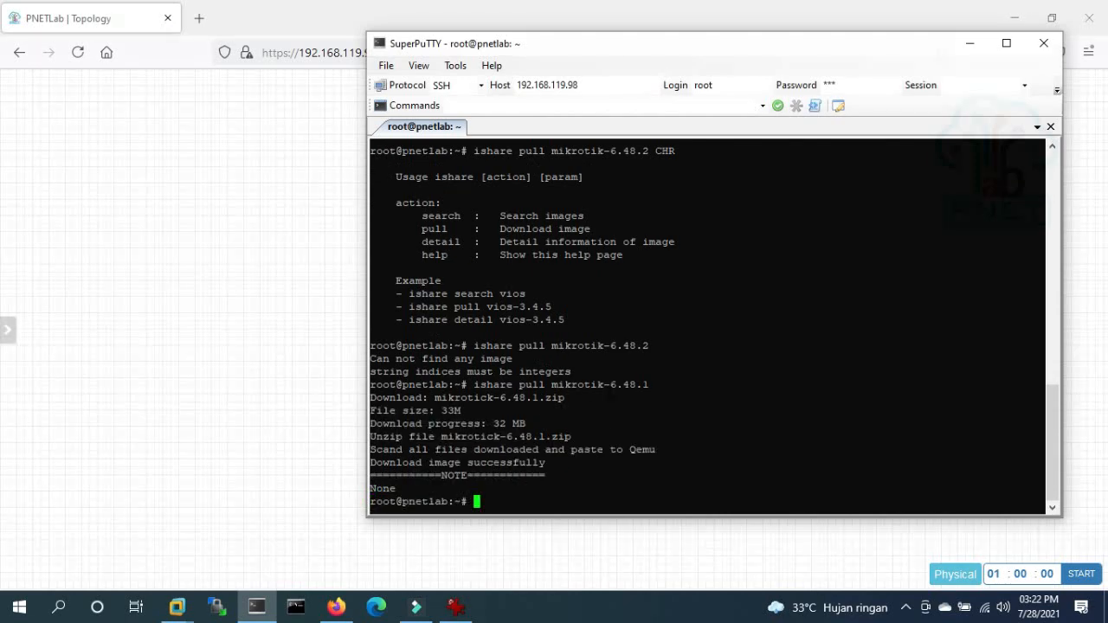
{"action": "key", "text": "Return"}
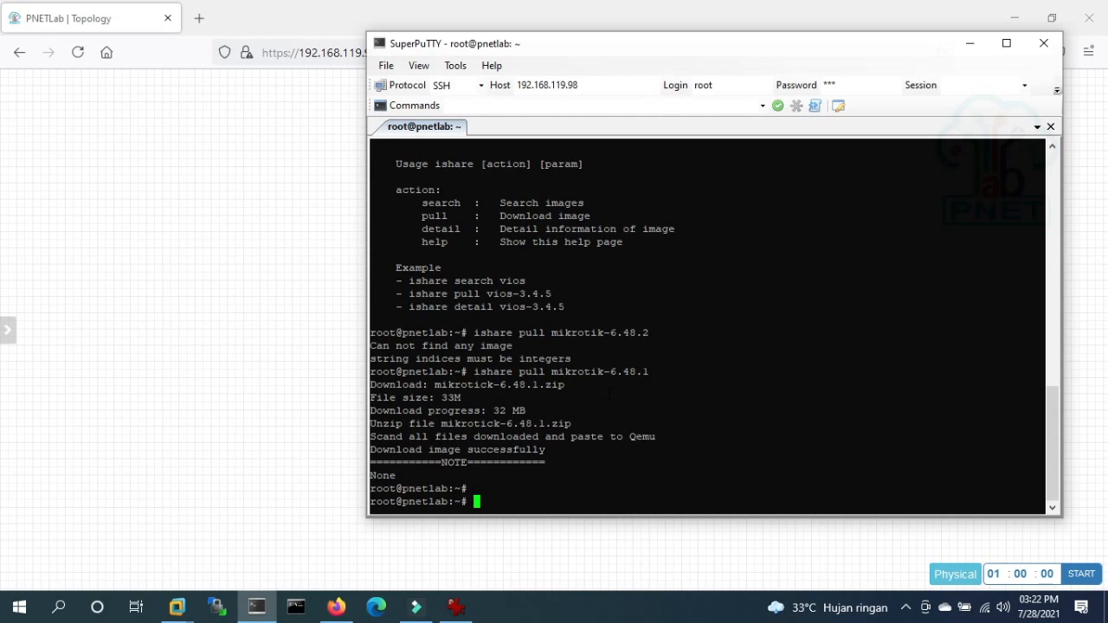
{"action": "left_click_drag", "start_coordinate": [436, 397], "coordinate": [470, 398]}
{"action": "left_click", "coordinate": [470, 397]}
- Step back through shell history to the ishare search command and erase its mikrotik term
{"action": "key", "text": "Return"}
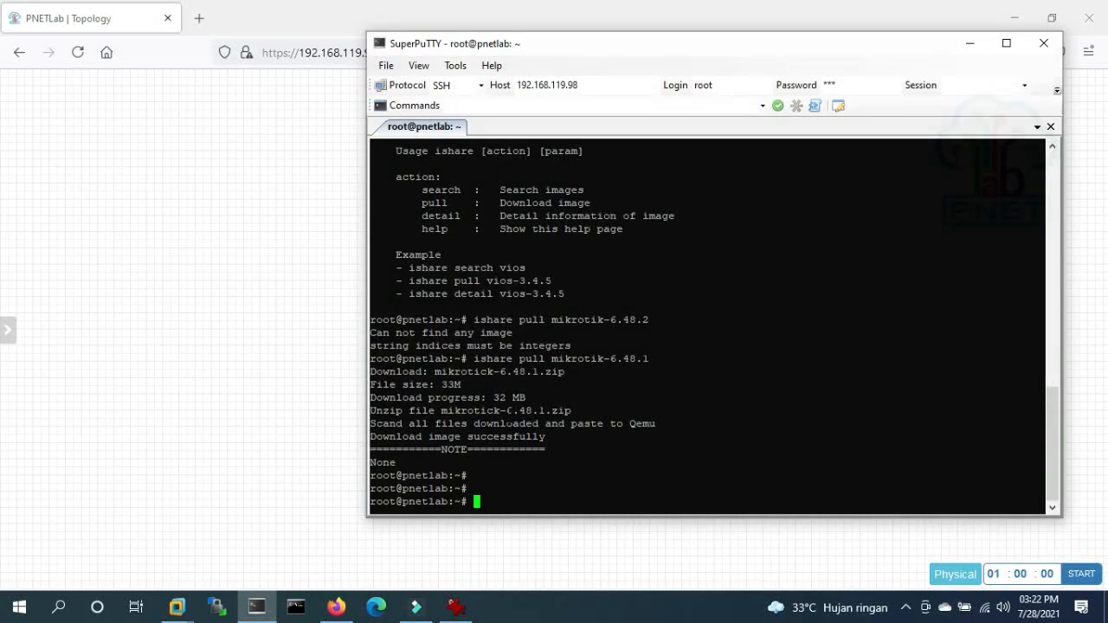
{"action": "key", "text": "Up"}
{"action": "key", "text": "BackSpace"}
{"action": "key", "text": "BackSpace"}
{"action": "key", "text": "BackSpace"}
{"action": "key", "text": "BackSpace"}
{"action": "key", "text": "BackSpace"}
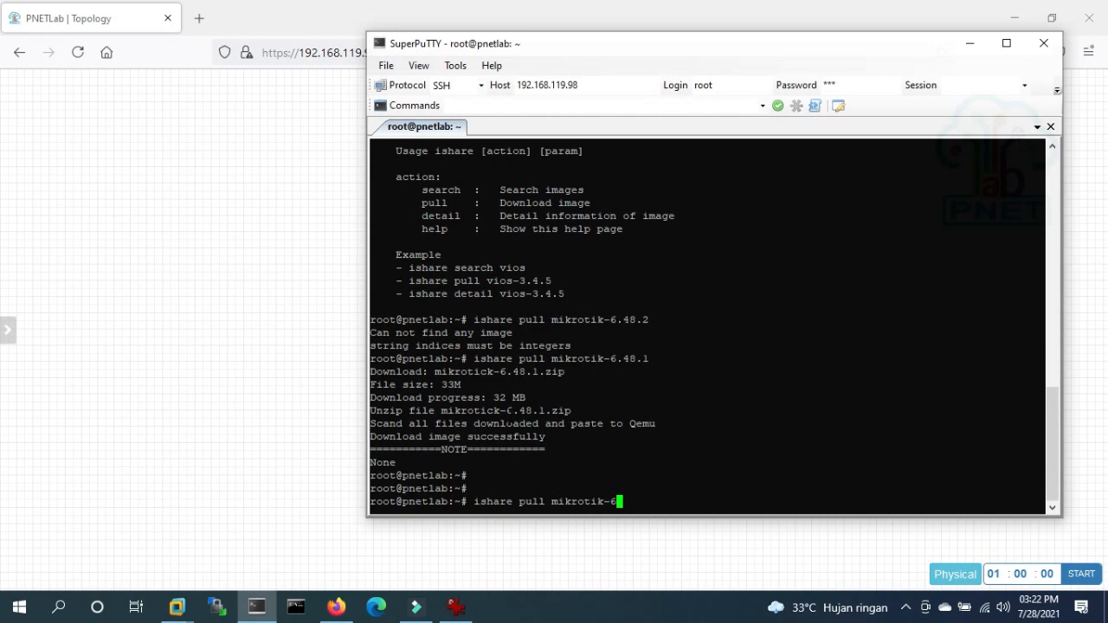
{"action": "type", "text": ".48.2 CHR"}
{"action": "key", "text": "Up"}
{"action": "key", "text": "Up"}
{"action": "key", "text": "Up"}
{"action": "key", "text": "BackSpace"}
{"action": "key", "text": "BackSpace"}
{"action": "key", "text": "BackSpace"}
{"action": "key", "text": "BackSpace"}
{"action": "key", "text": "BackSpace"}
{"action": "key", "text": "BackSpace"}
{"action": "key", "text": "BackSpace"}
{"action": "key", "text": "BackSpace"}
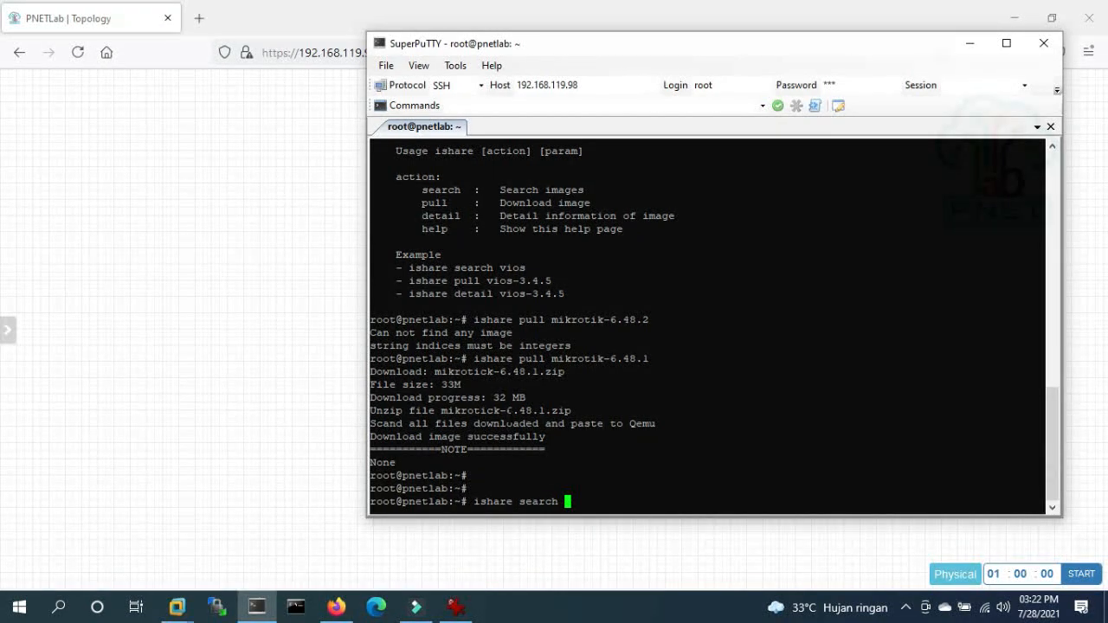
- Run 'ishare search vios' to list the available vIOS images
{"action": "type", "text": "vios"}
{"action": "key", "text": "Return"}
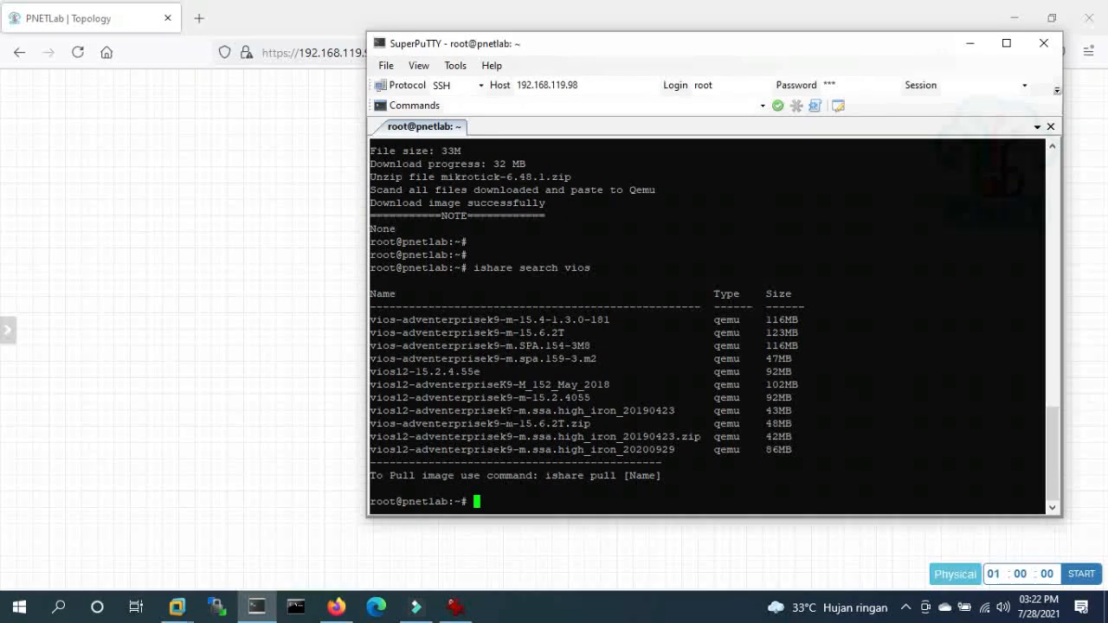
- Pull vios-adventerprisek9-m-15.6.2T by pasting its name after 'ishare pull'; the download fails
{"action": "key", "text": "Up"}
{"action": "key", "text": "Up"}
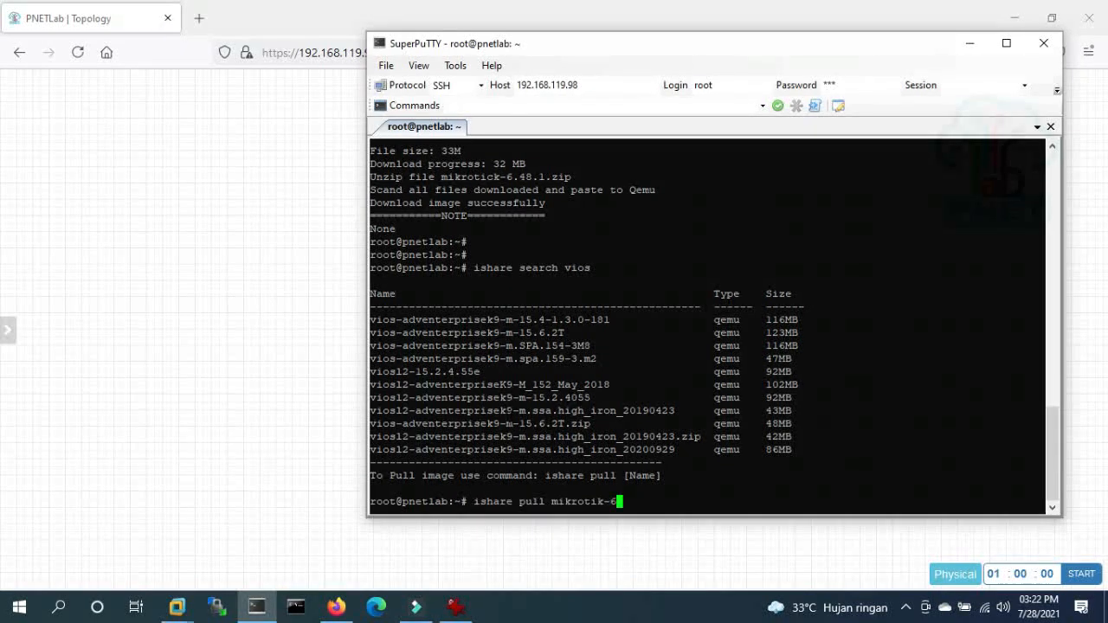
{"action": "key", "text": "BackSpace"}
{"action": "key", "text": "BackSpace"}
{"action": "key", "text": "BackSpace"}
{"action": "key", "text": "BackSpace"}
{"action": "key", "text": "BackSpace"}
{"action": "key", "text": "BackSpace"}
{"action": "key", "text": "BackSpace"}
{"action": "key", "text": "BackSpace"}
{"action": "key", "text": "BackSpace"}
{"action": "key", "text": "BackSpace"}
{"action": "key", "text": "BackSpace"}
{"action": "left_click_drag", "start_coordinate": [370, 332], "coordinate": [564, 333]}
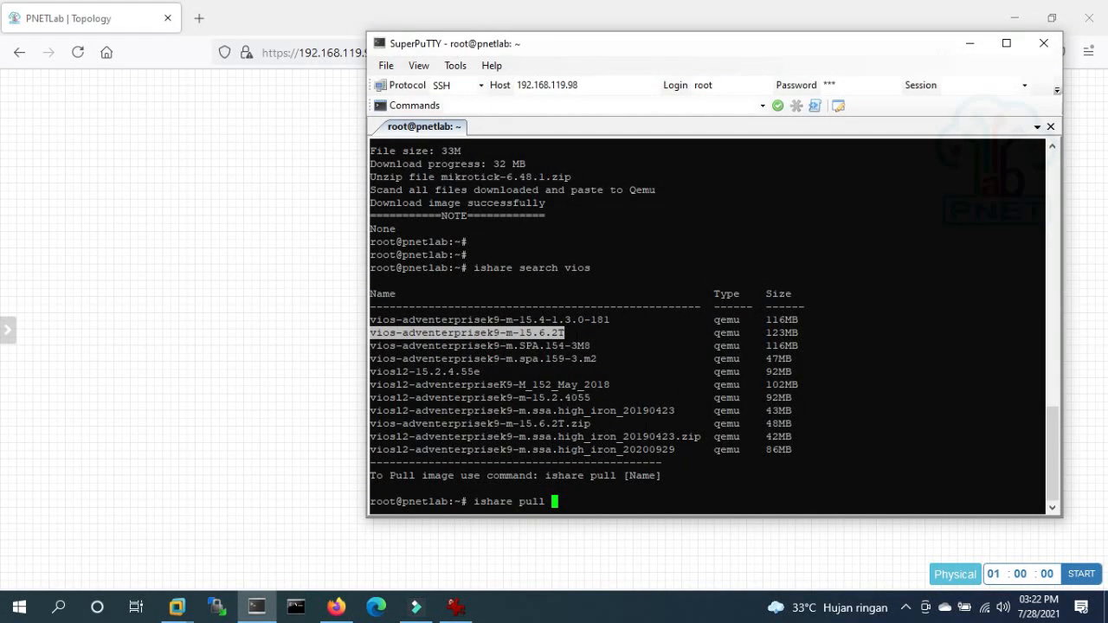
{"action": "right_click", "coordinate": [565, 333]}
{"action": "key", "text": "Return"}
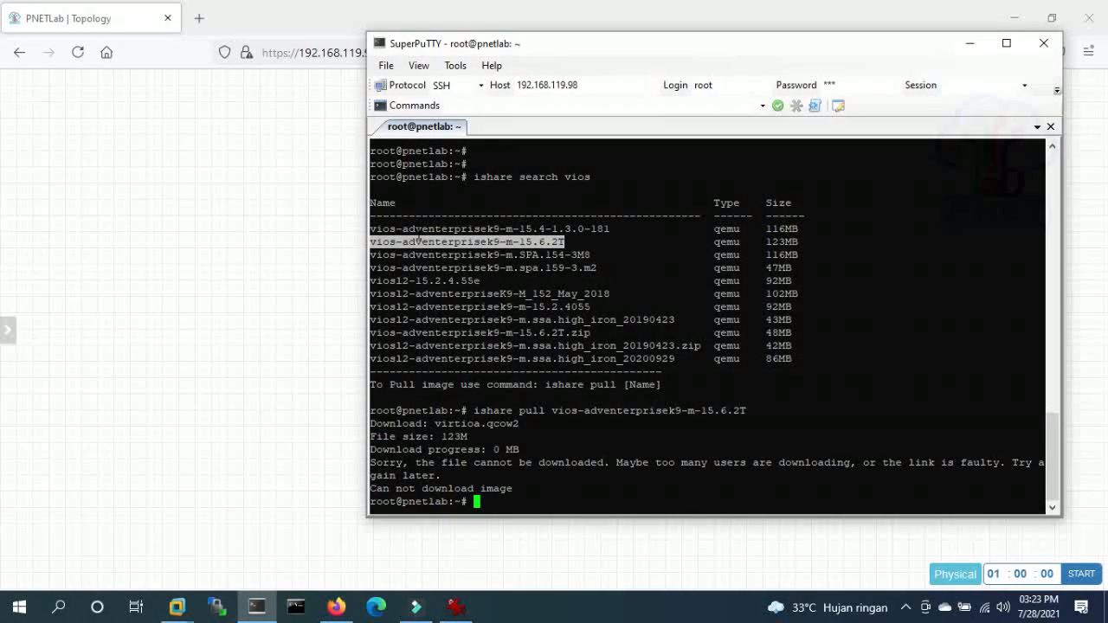
{"action": "key", "text": "Up"}
{"action": "key", "text": "Up"}
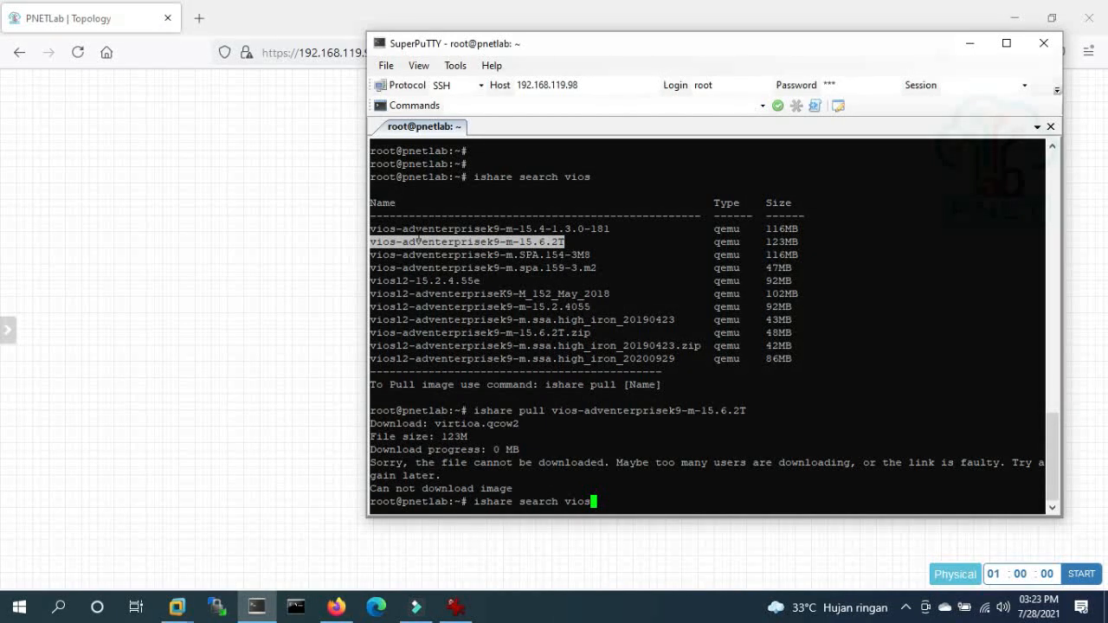
- Change the search to 'ishare search forti' to list the Fortinet images
{"action": "key", "text": "BackSpace"}
{"action": "key", "text": "BackSpace"}
{"action": "key", "text": "BackSpace"}
{"action": "key", "text": "BackSpace"}
{"action": "type", "text": "forti"}
{"action": "key", "text": "Return"}
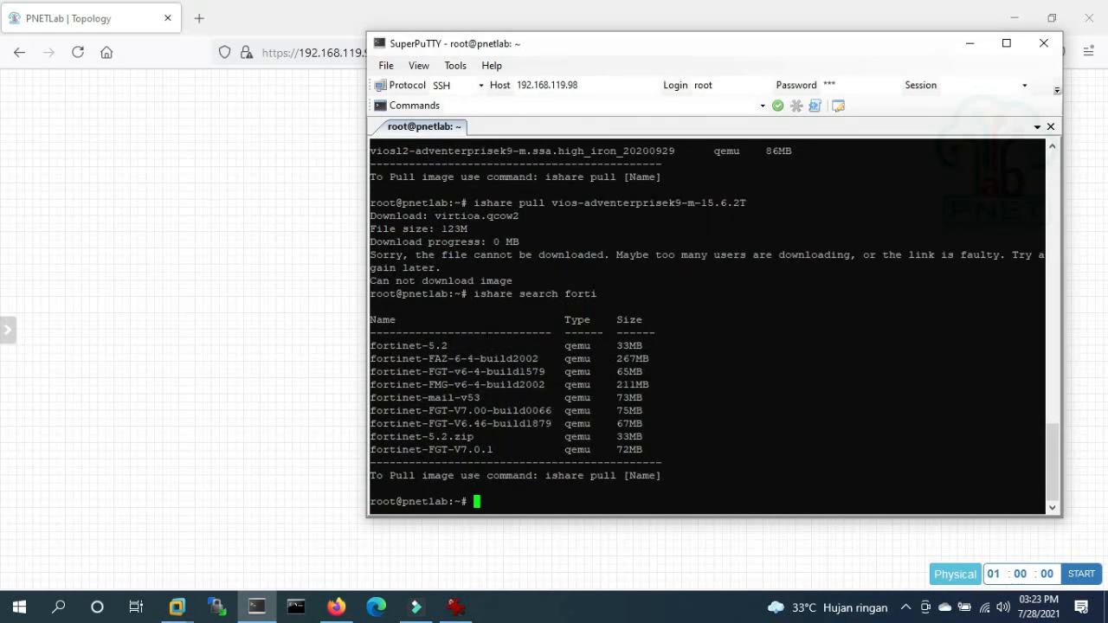
- Pull fortinet-FAZ-6-4-build2002 by pasting its name into the recalled pull command
{"action": "key", "text": "Up"}
{"action": "key", "text": "Up"}
{"action": "key", "text": "BackSpace"}
{"action": "key", "text": "BackSpace"}
{"action": "key", "text": "BackSpace"}
{"action": "key", "text": "BackSpace"}
{"action": "key", "text": "BackSpace"}
{"action": "key", "text": "BackSpace"}
{"action": "key", "text": "BackSpace"}
{"action": "key", "text": "BackSpace"}
{"action": "key", "text": "BackSpace"}
{"action": "key", "text": "BackSpace"}
{"action": "key", "text": "BackSpace"}
{"action": "key", "text": "BackSpace"}
{"action": "key", "text": "BackSpace"}
{"action": "key", "text": "BackSpace"}
{"action": "key", "text": "BackSpace"}
{"action": "key", "text": "BackSpace"}
{"action": "key", "text": "BackSpace"}
{"action": "key", "text": "BackSpace"}
{"action": "key", "text": "BackSpace"}
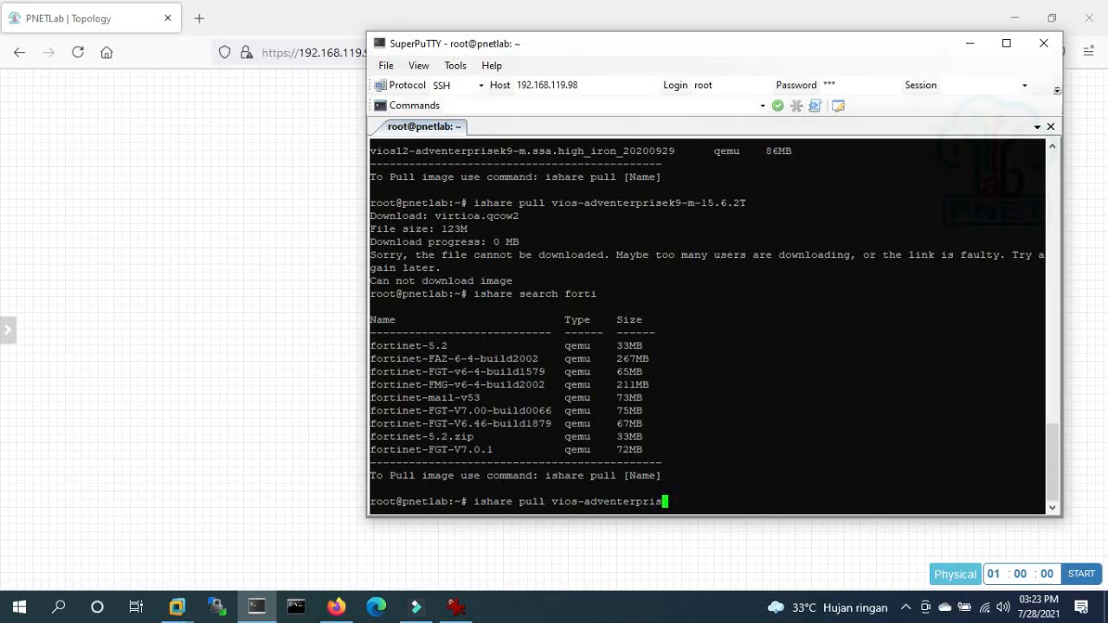
{"action": "key", "text": "BackSpace"}
{"action": "key", "text": "BackSpace"}
{"action": "key", "text": "BackSpace"}
{"action": "key", "text": "BackSpace"}
{"action": "key", "text": "BackSpace"}
{"action": "key", "text": "BackSpace"}
{"action": "key", "text": "BackSpace"}
{"action": "key", "text": "BackSpace"}
{"action": "key", "text": "BackSpace"}
{"action": "key", "text": "BackSpace"}
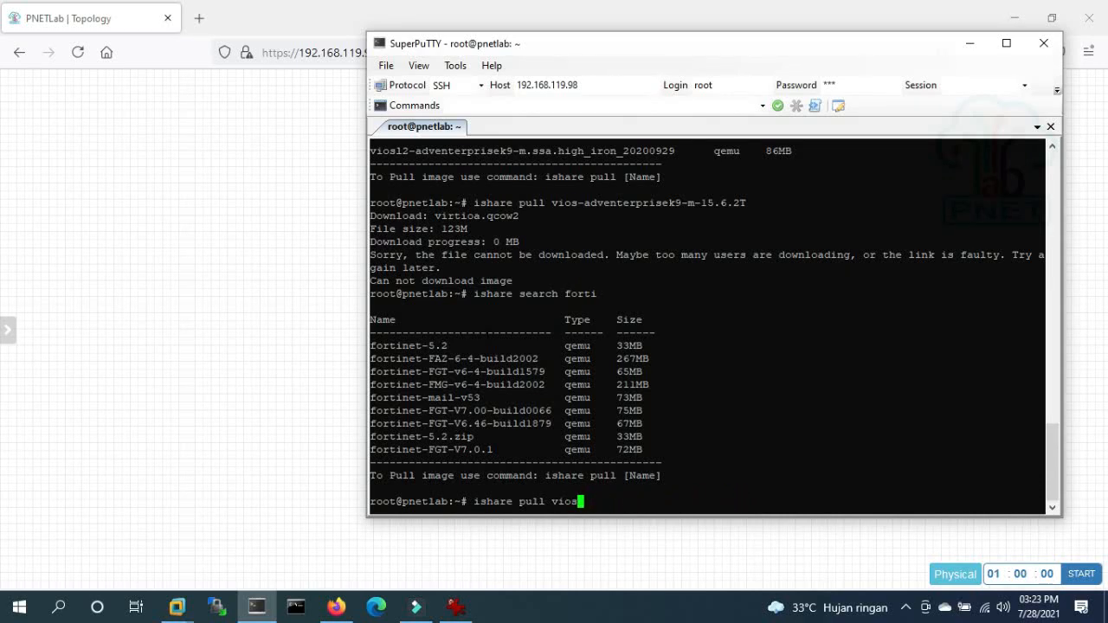
{"action": "key", "text": "BackSpace"}
{"action": "left_click_drag", "start_coordinate": [370, 359], "coordinate": [537, 359]}
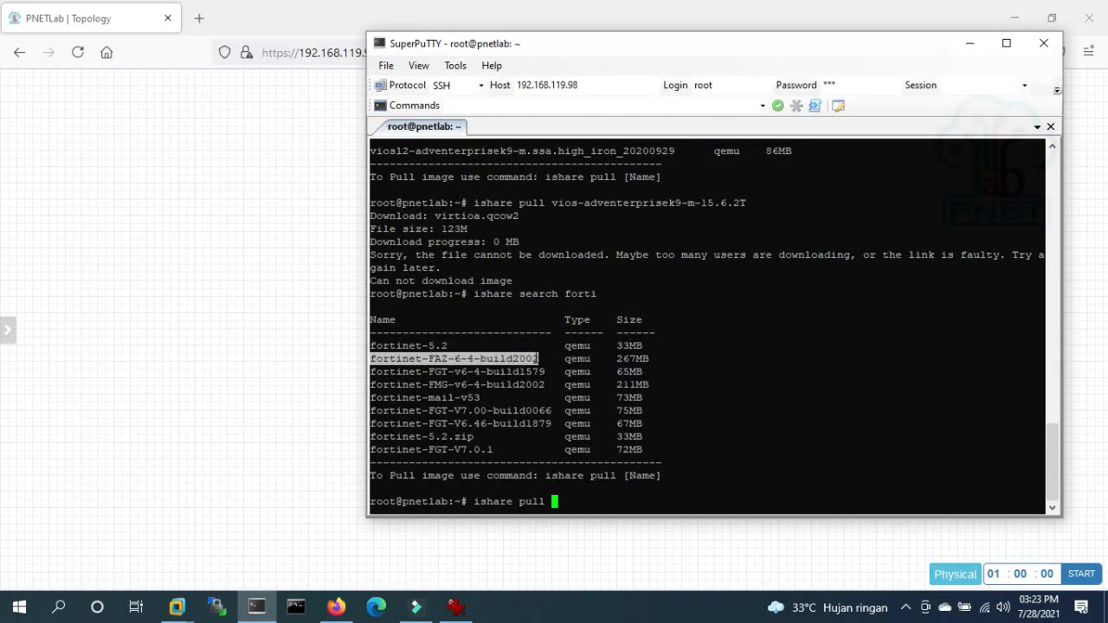
{"action": "type", "text": "fortinet-FAZ-6-4-build2002"}
{"action": "key", "text": "Return"}
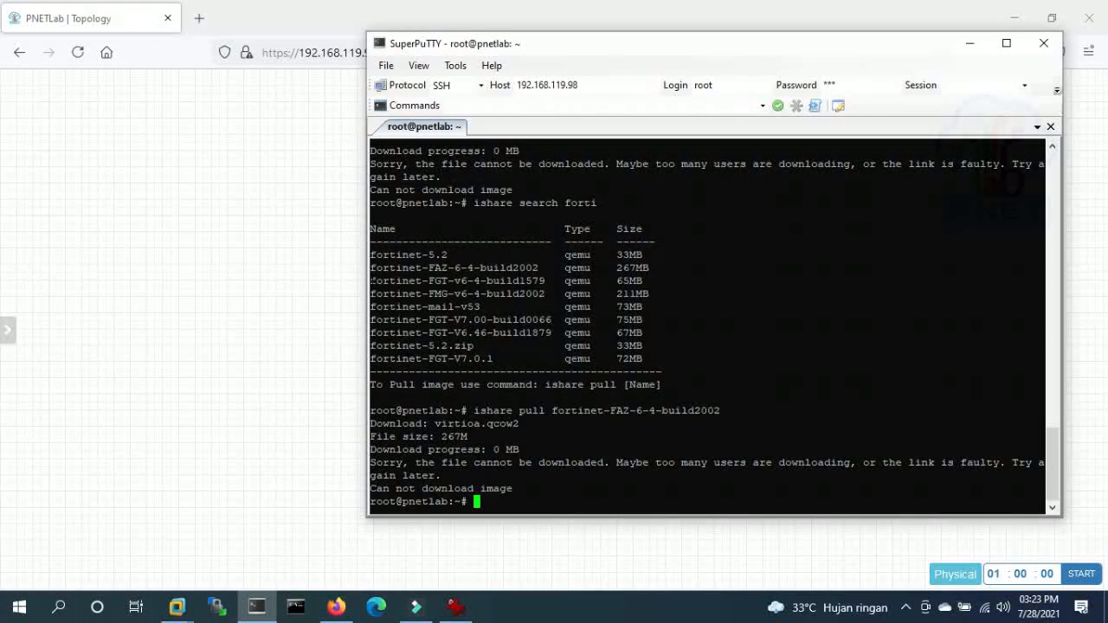
- Pull fortinet-FGT-v6-4-build1579 (65M) via the edited pull command; it also fails
{"action": "left_click_drag", "start_coordinate": [371, 280], "coordinate": [544, 282]}
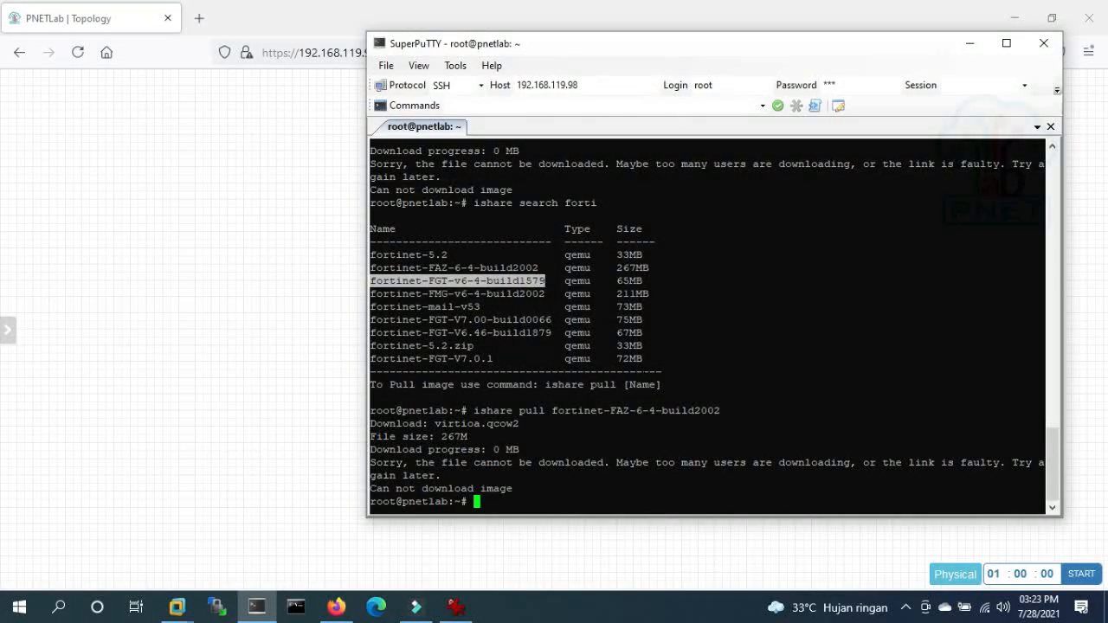
{"action": "key", "text": "Up"}
{"action": "key", "text": "BackSpace"}
{"action": "key", "text": "BackSpace"}
{"action": "key", "text": "BackSpace"}
{"action": "key", "text": "BackSpace"}
{"action": "key", "text": "BackSpace"}
{"action": "key", "text": "BackSpace"}
{"action": "key", "text": "BackSpace"}
{"action": "key", "text": "BackSpace"}
{"action": "key", "text": "BackSpace"}
{"action": "key", "text": "BackSpace"}
{"action": "key", "text": "BackSpace"}
{"action": "key", "text": "BackSpace"}
{"action": "key", "text": "BackSpace"}
{"action": "key", "text": "BackSpace"}
{"action": "key", "text": "BackSpace"}
{"action": "key", "text": "BackSpace"}
{"action": "key", "text": "BackSpace"}
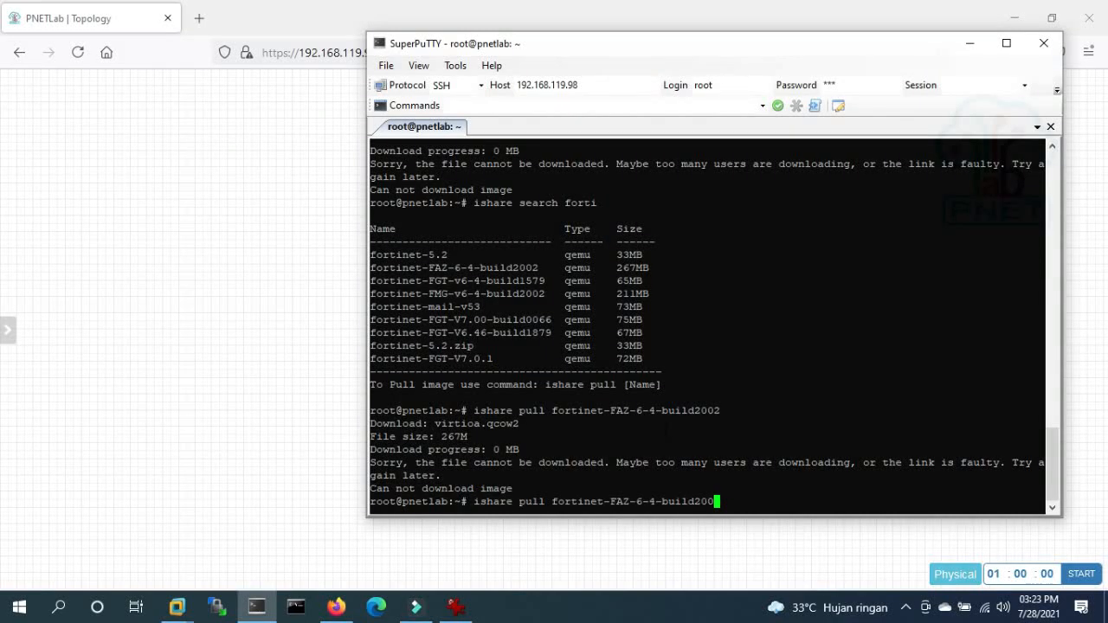
{"action": "key", "text": "BackSpace"}
{"action": "key", "text": "BackSpace"}
{"action": "key", "text": "BackSpace"}
{"action": "key", "text": "BackSpace"}
{"action": "key", "text": "BackSpace"}
{"action": "key", "text": "BackSpace"}
{"action": "key", "text": "BackSpace"}
{"action": "key", "text": "BackSpace"}
{"action": "key", "text": "BackSpace"}
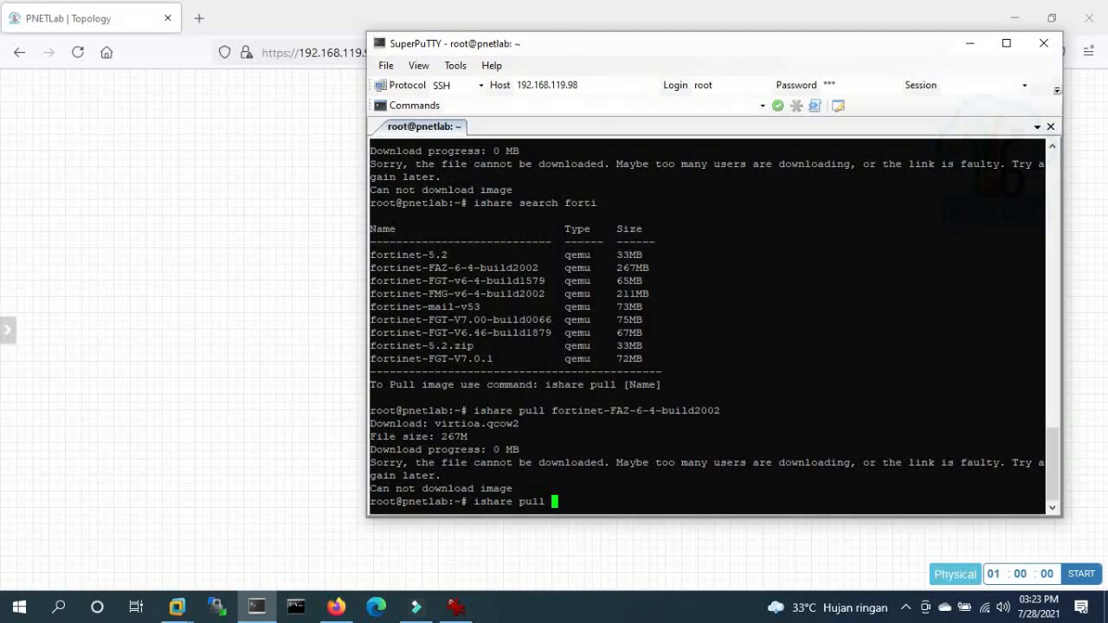
{"action": "type", "text": "fortinet-FGT-v6-4-build1579"}
{"action": "key", "text": "Return"}
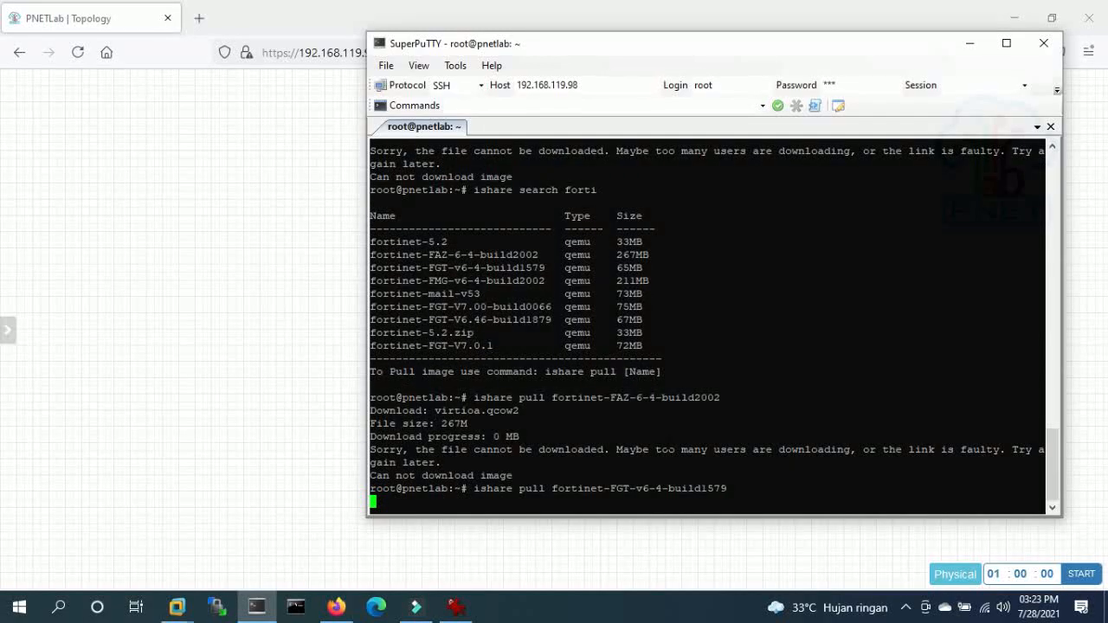
{"action": "scroll", "coordinate": [705, 327], "scroll_direction": "up", "scroll_amount": 5}
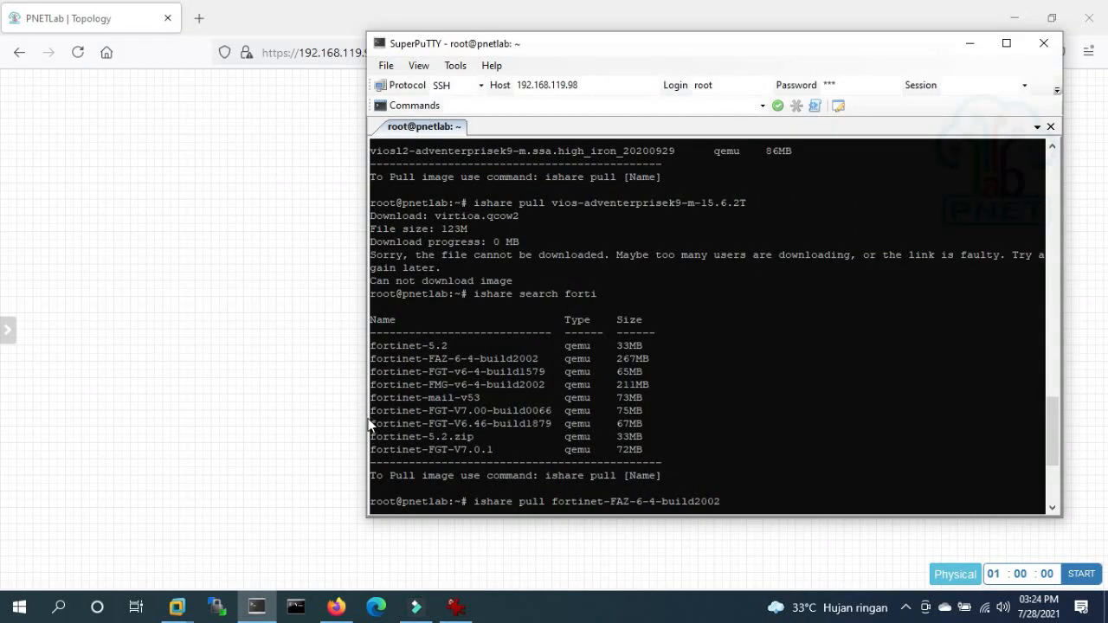
- Start pulling fortinet-FGT-V6.46-build1879 with its pasted name
{"action": "left_click_drag", "start_coordinate": [371, 423], "coordinate": [557, 423]}
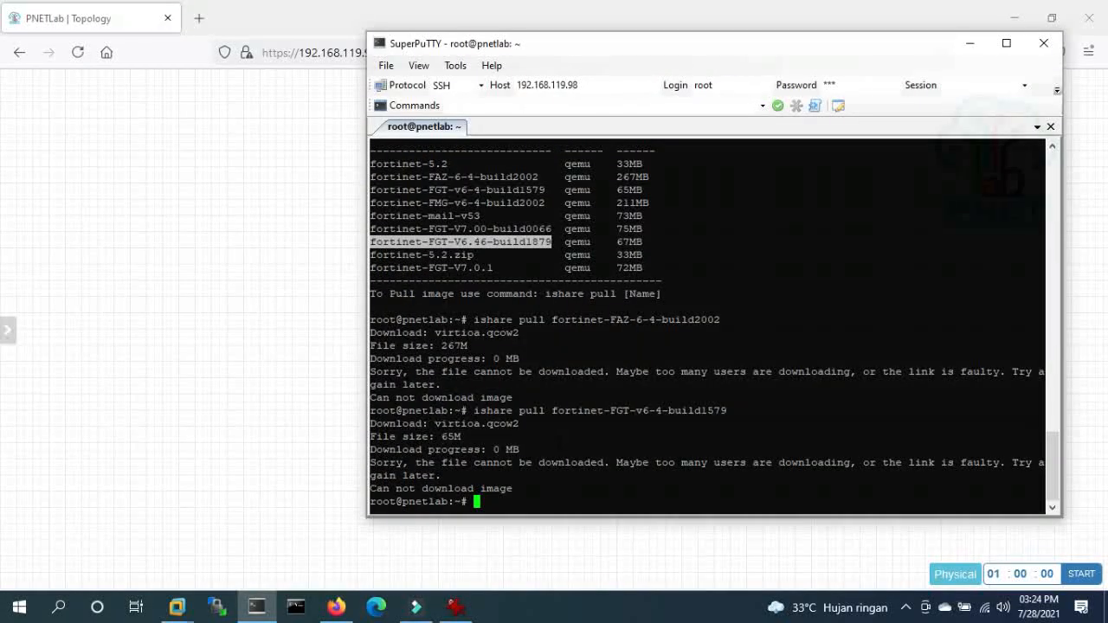
{"action": "key", "text": "Up"}
{"action": "key", "text": "BackSpace"}
{"action": "key", "text": "BackSpace"}
{"action": "key", "text": "BackSpace"}
{"action": "key", "text": "BackSpace"}
{"action": "key", "text": "BackSpace"}
{"action": "key", "text": "BackSpace"}
{"action": "key", "text": "BackSpace"}
{"action": "key", "text": "BackSpace"}
{"action": "key", "text": "BackSpace"}
{"action": "key", "text": "BackSpace"}
{"action": "key", "text": "BackSpace"}
{"action": "key", "text": "BackSpace"}
{"action": "key", "text": "BackSpace"}
{"action": "key", "text": "BackSpace"}
{"action": "key", "text": "BackSpace"}
{"action": "key", "text": "BackSpace"}
{"action": "key", "text": "BackSpace"}
{"action": "key", "text": "BackSpace"}
{"action": "key", "text": "BackSpace"}
{"action": "key", "text": "BackSpace"}
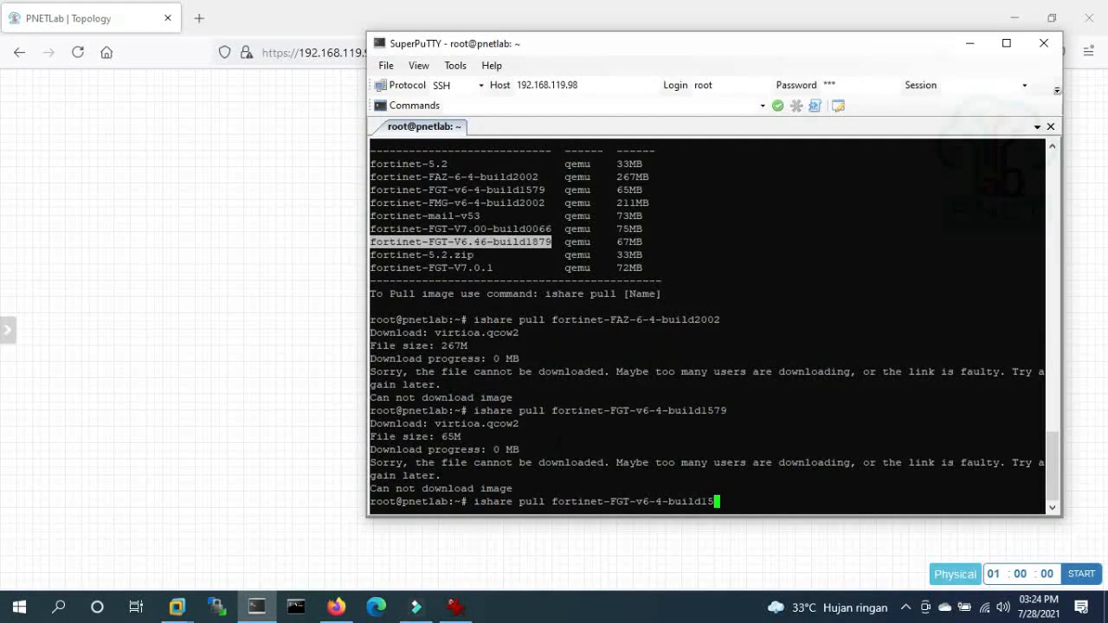
{"action": "key", "text": "BackSpace"}
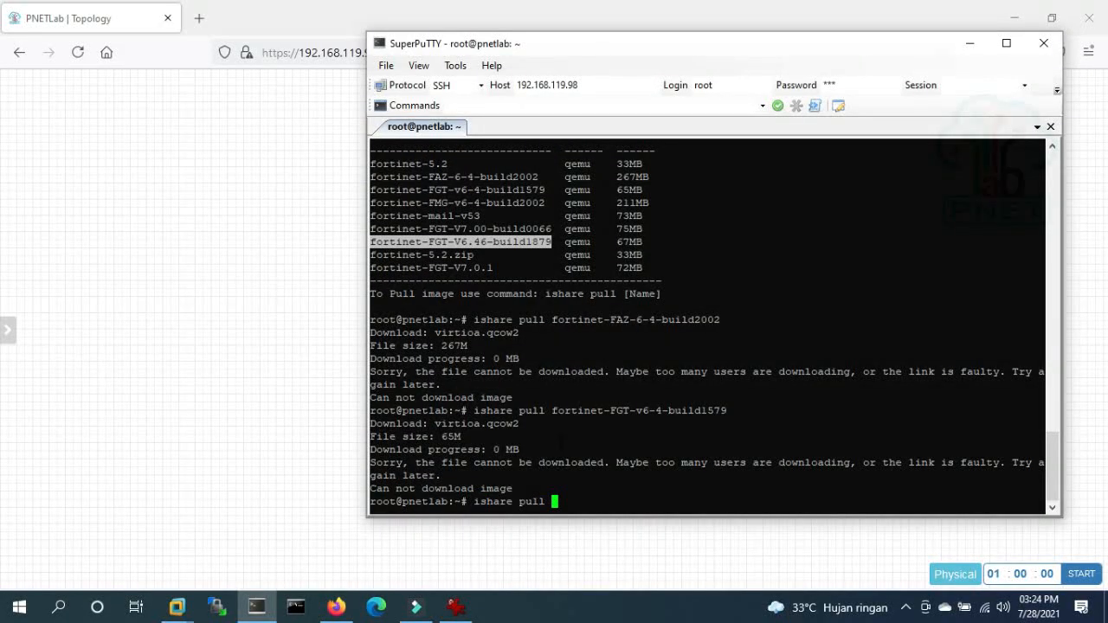
{"action": "type", "text": "fortinet-FGT-V6.46-build1879"}
{"action": "key", "text": "Return"}
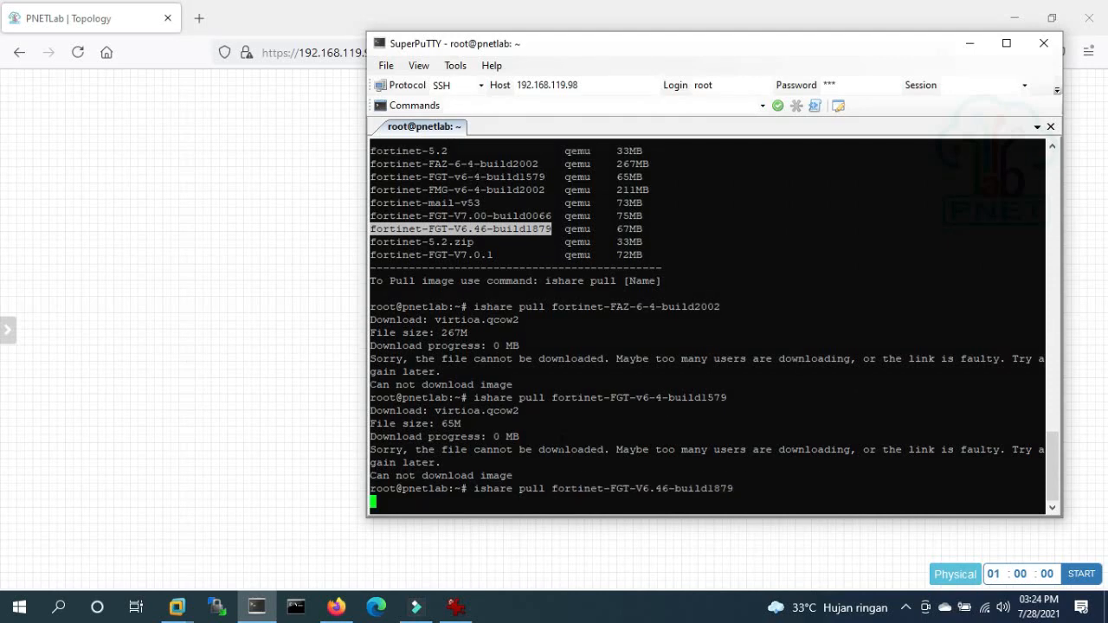
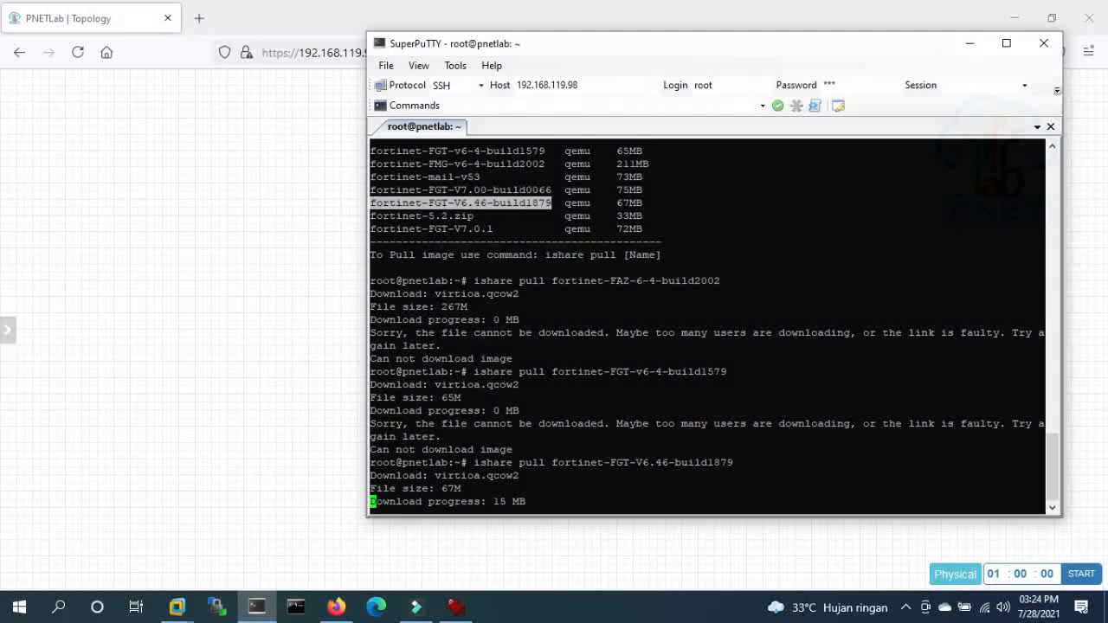
- Bring the PNETLab topology in Firefox forward while the FGT-V6.46-build1879 pull continues
{"action": "left_click", "coordinate": [243, 195]}
- Reload the PNETLab topology page so the newly added node templates appear
{"action": "right_click", "coordinate": [325, 151]}
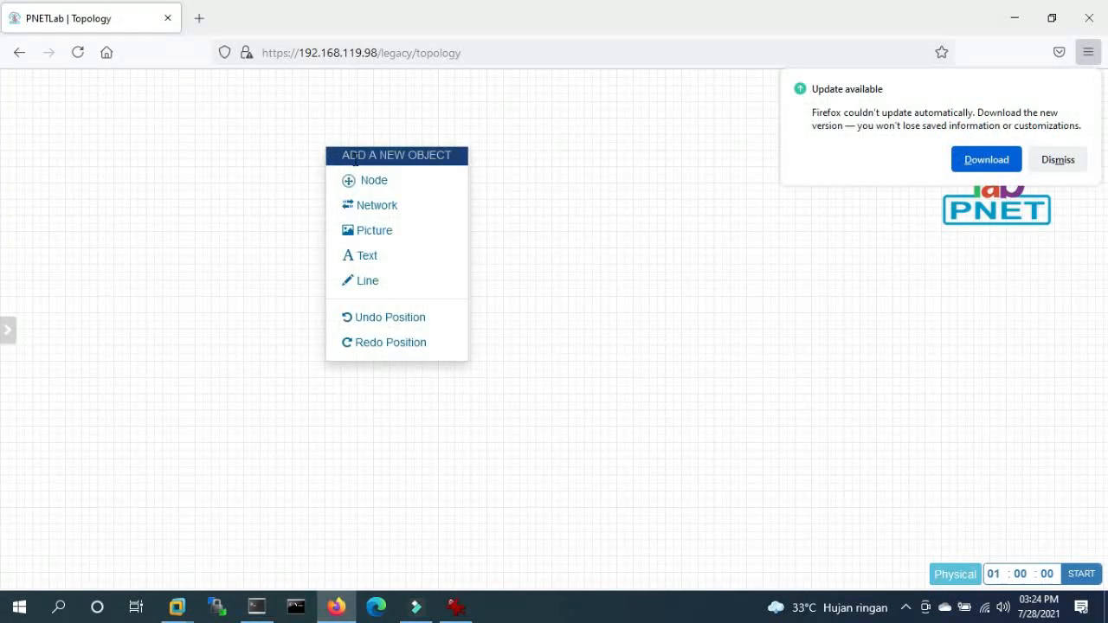
{"action": "left_click", "coordinate": [378, 182]}
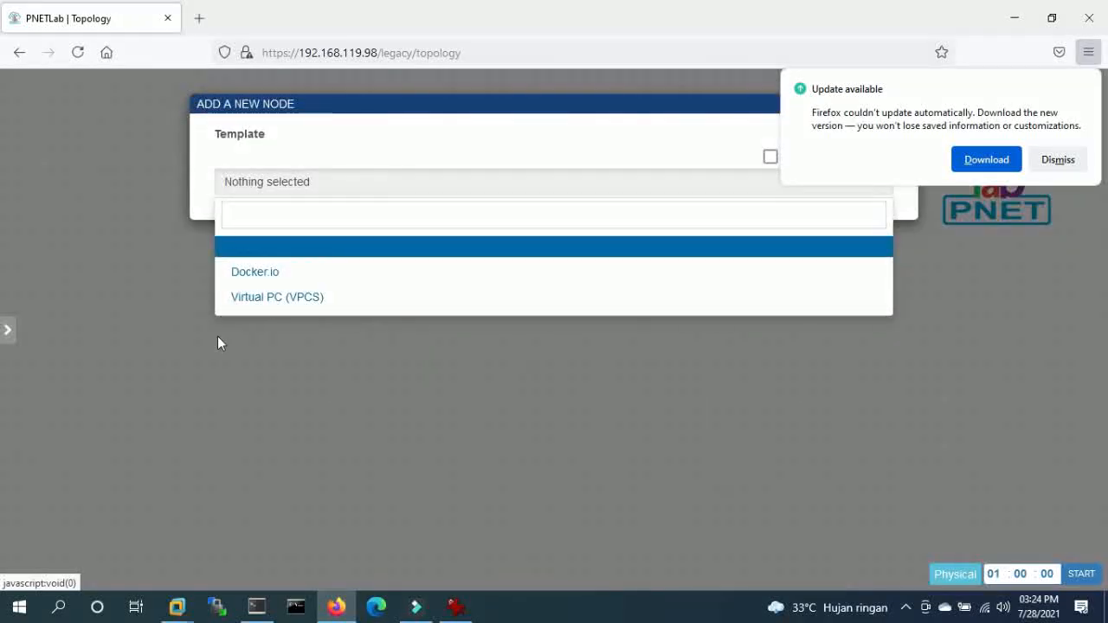
{"action": "left_click", "coordinate": [77, 52]}
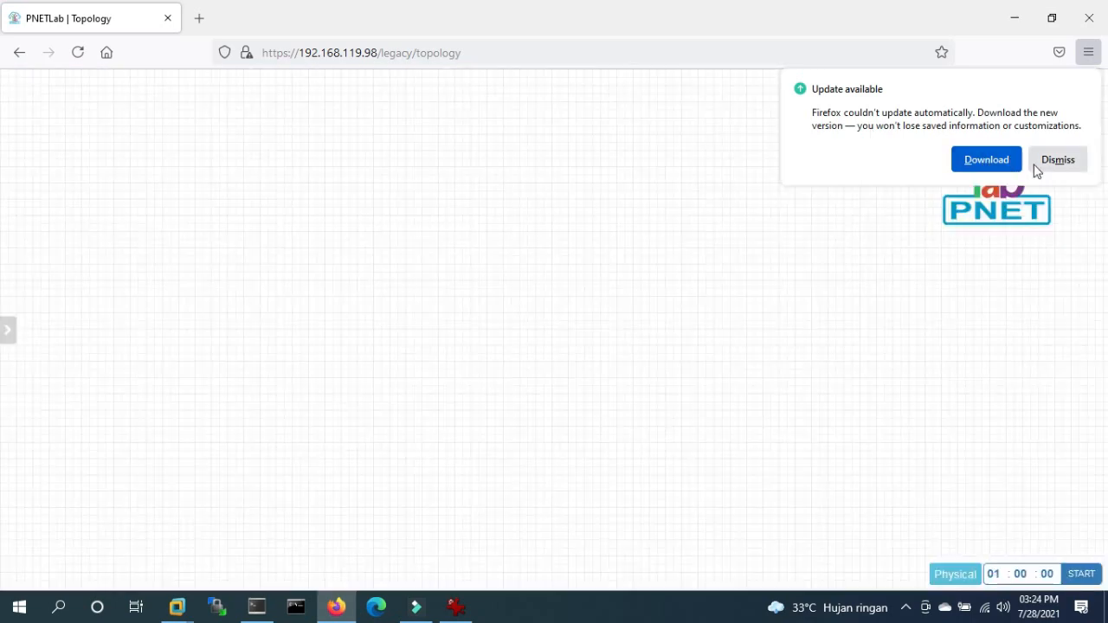
- Set up a MikroTik RouterOS node with 2 nodes, named R1-Mikrotik
{"action": "right_click", "coordinate": [441, 171]}
{"action": "left_click", "coordinate": [514, 206]}
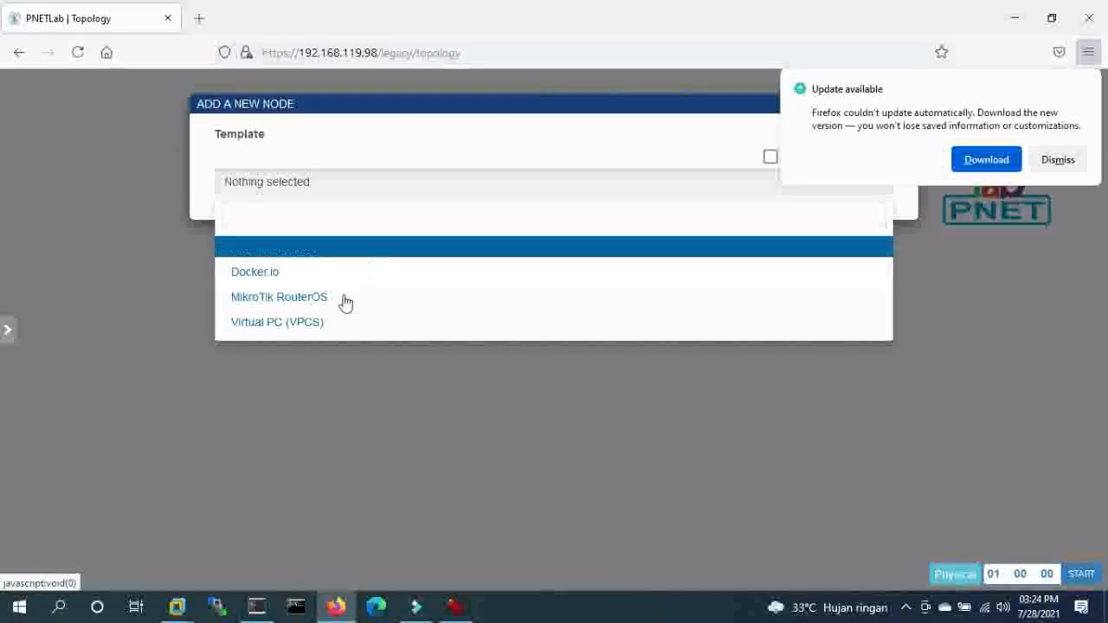
{"action": "left_click", "coordinate": [312, 296]}
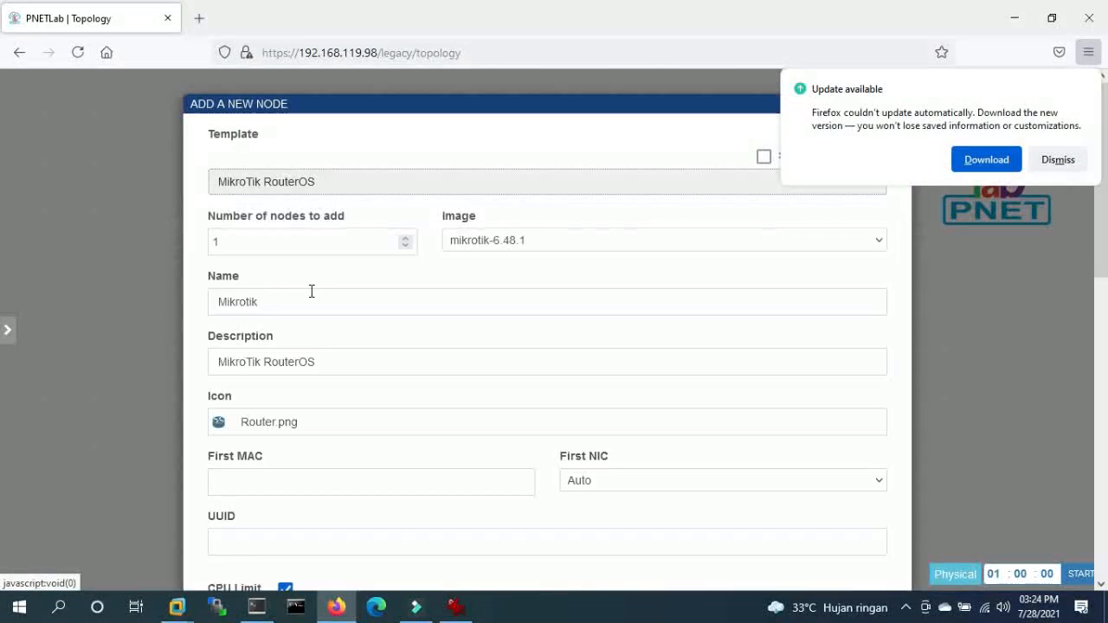
{"action": "double_click", "coordinate": [271, 248]}
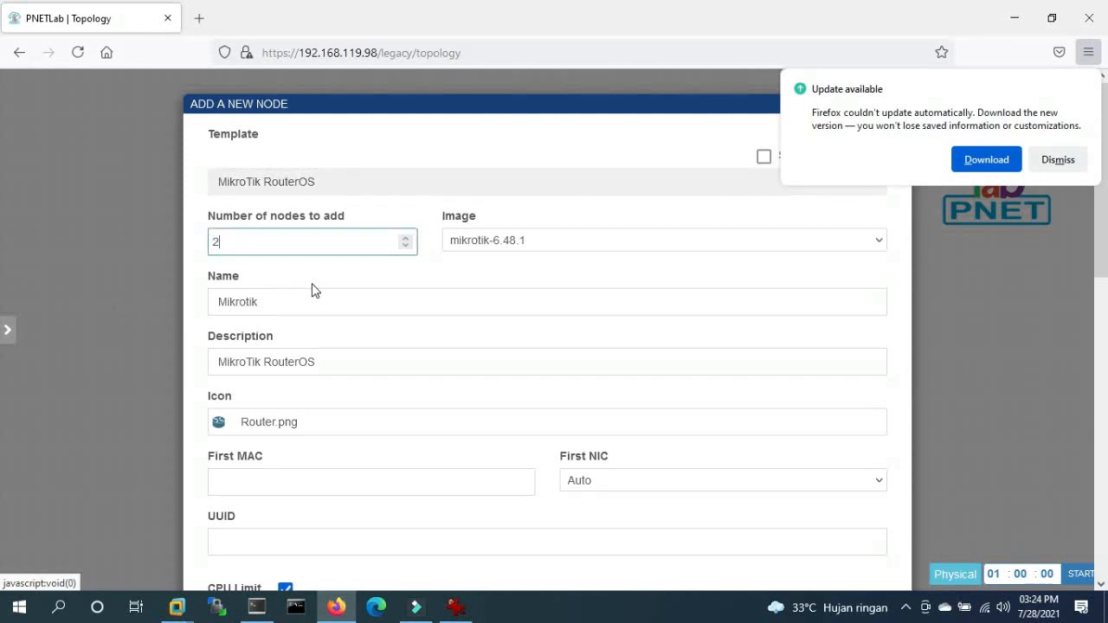
{"action": "type", "text": "2"}
{"action": "scroll", "coordinate": [376, 312], "scroll_direction": "down", "scroll_amount": 3}
{"action": "scroll", "coordinate": [386, 319], "scroll_direction": "down", "scroll_amount": 3}
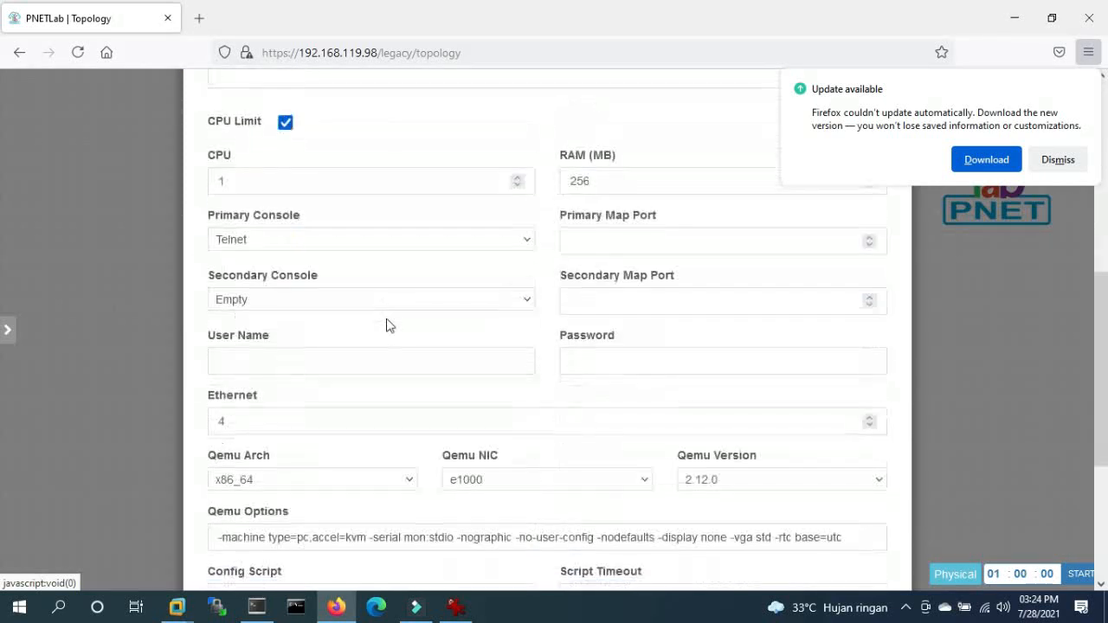
{"action": "scroll", "coordinate": [386, 320], "scroll_direction": "up", "scroll_amount": 3}
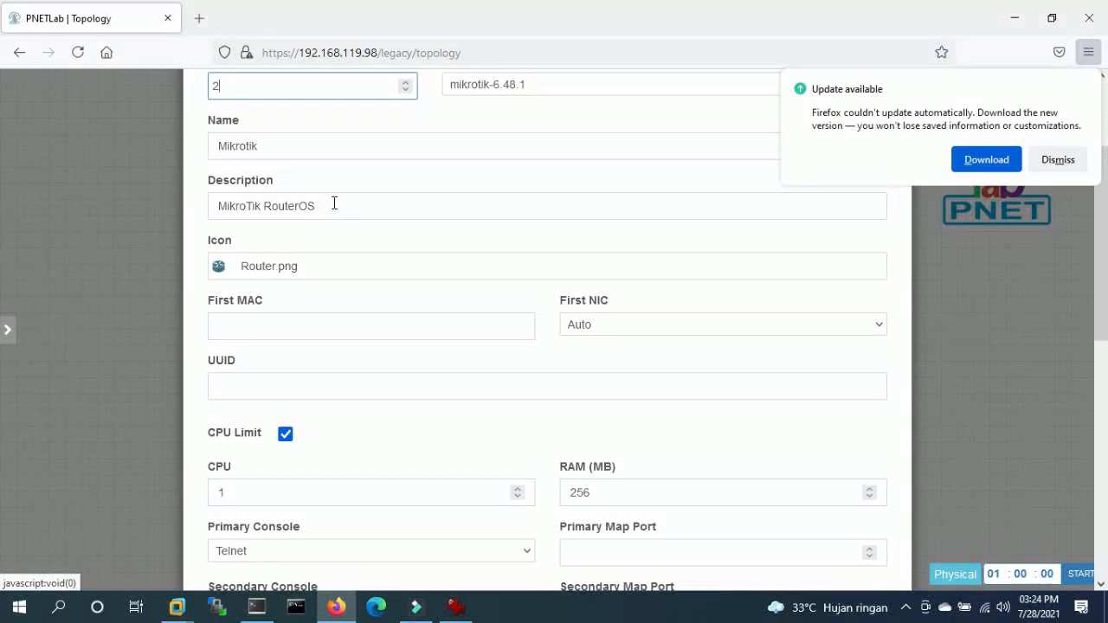
{"action": "double_click", "coordinate": [295, 151]}
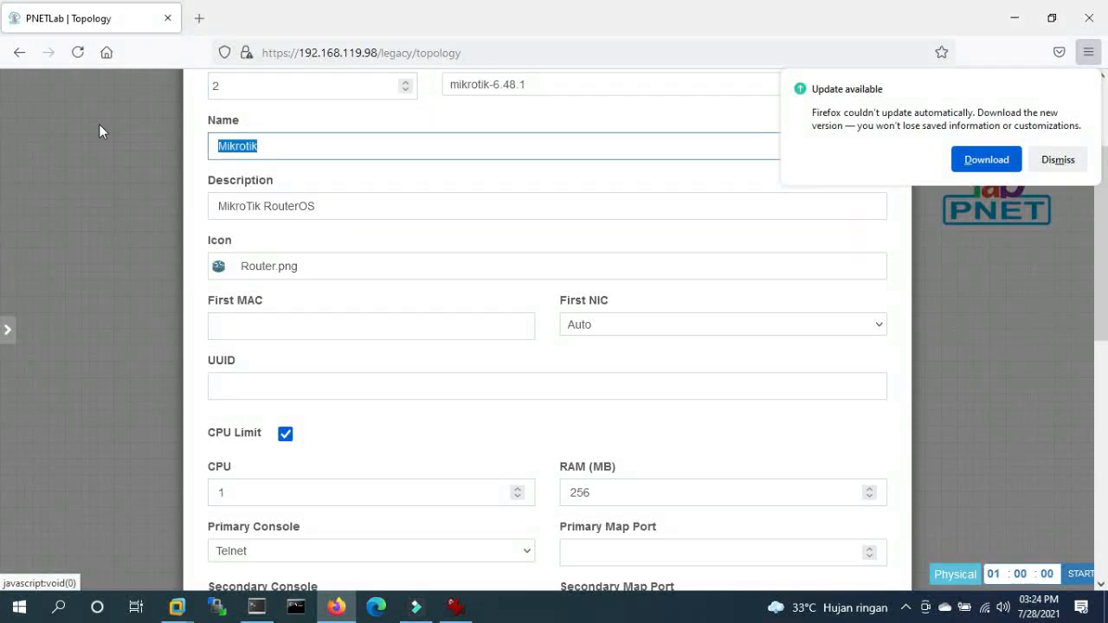
{"action": "type", "text": "R1"}
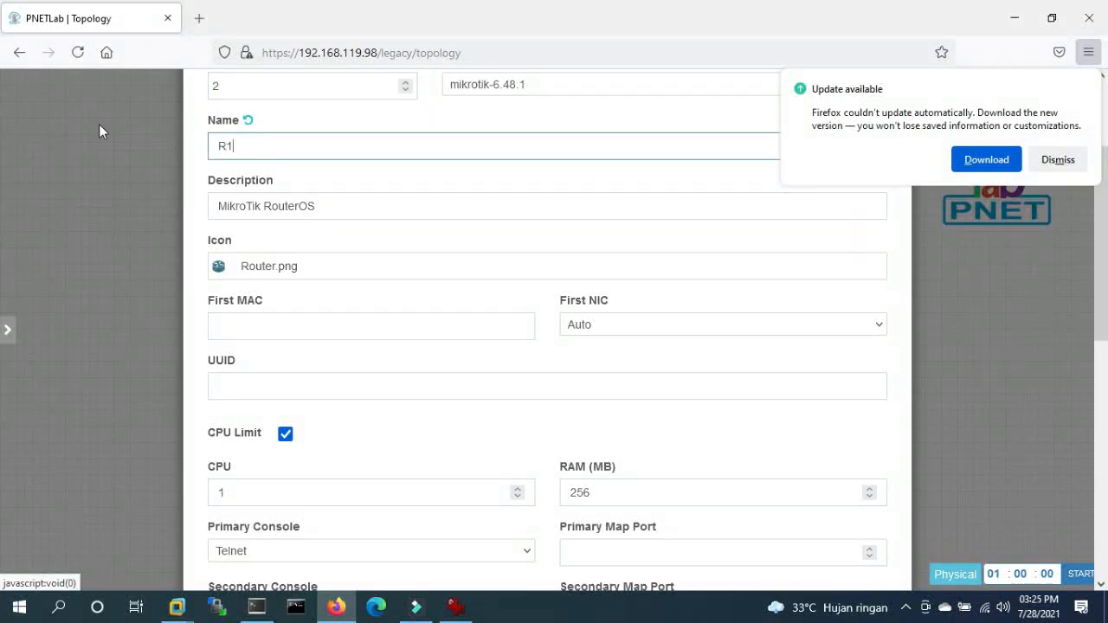
{"action": "type", "text": "-Mikrotik"}
- Save the routers and spread R1-Mikrotik1 and R1-Mikrotik2 apart on the canvas
{"action": "scroll", "coordinate": [594, 414], "scroll_direction": "down", "scroll_amount": 3}
{"action": "left_click_drag", "start_coordinate": [640, 272], "coordinate": [539, 271]}
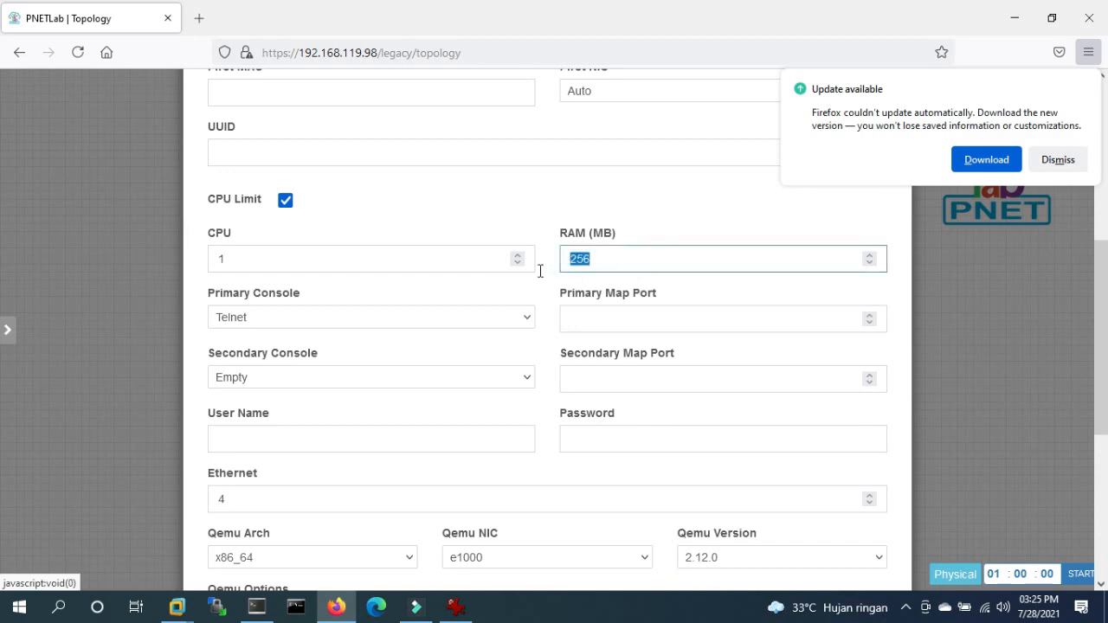
{"action": "scroll", "coordinate": [525, 562], "scroll_direction": "down", "scroll_amount": 4}
{"action": "left_click", "coordinate": [512, 580]}
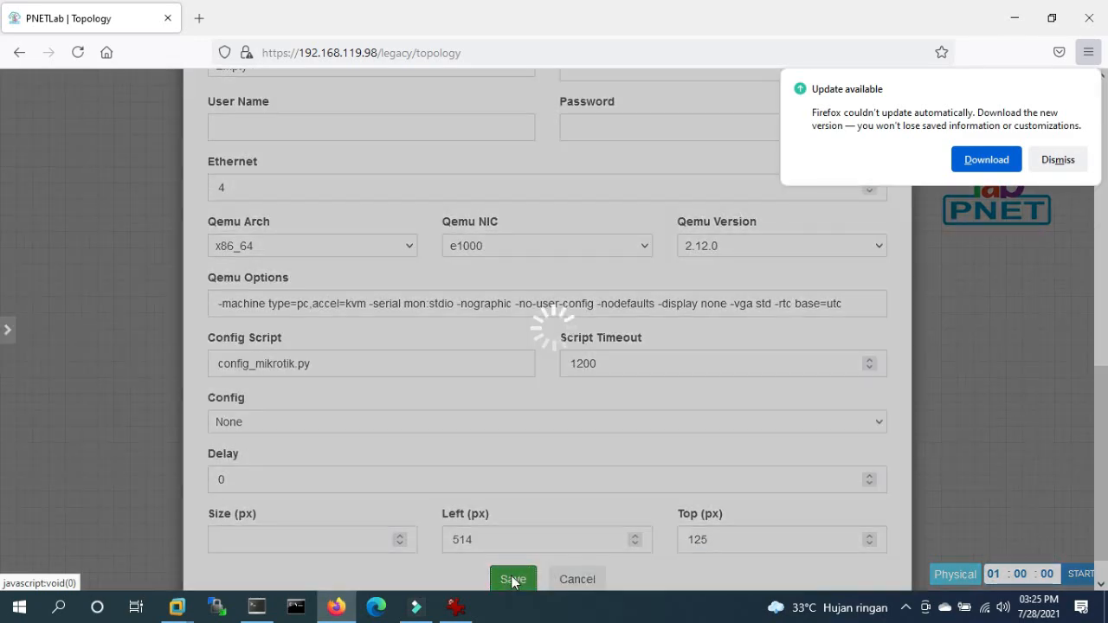
{"action": "left_click_drag", "start_coordinate": [443, 199], "coordinate": [220, 277]}
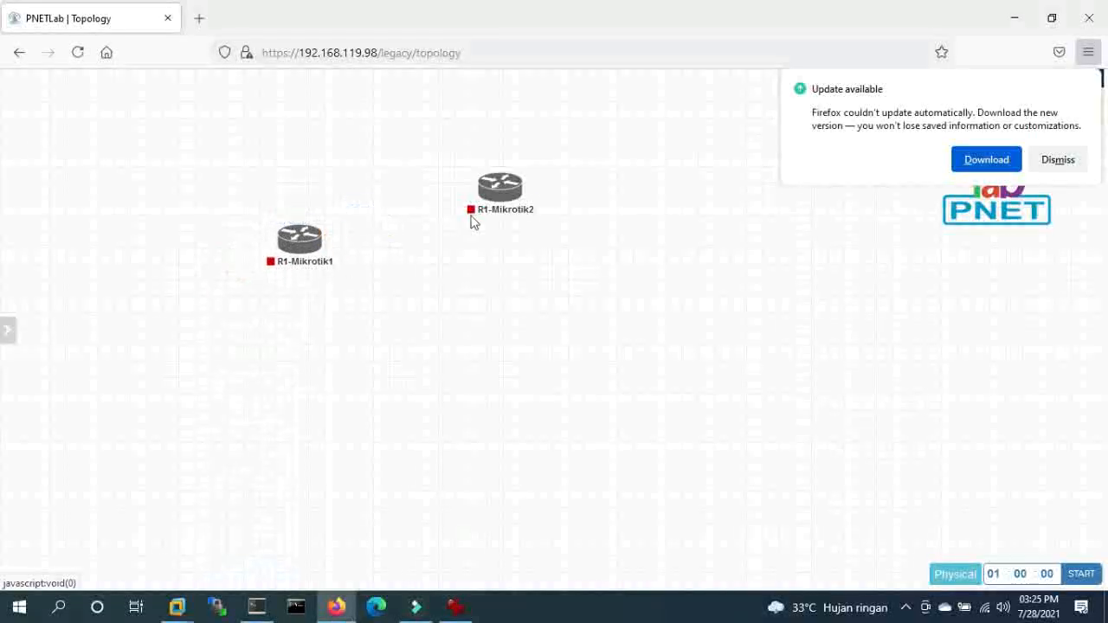
{"action": "left_click_drag", "start_coordinate": [503, 198], "coordinate": [578, 288]}
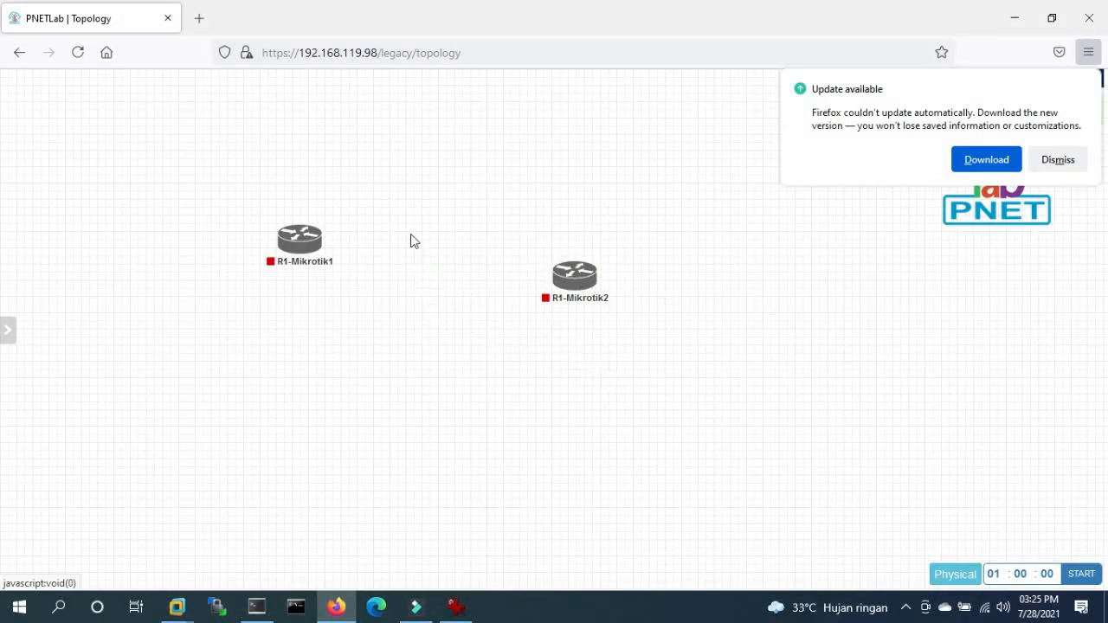
- Add a Cloud_nat network named internet to the topology
{"action": "right_click", "coordinate": [430, 202]}
{"action": "left_click", "coordinate": [346, 290]}
{"action": "right_click", "coordinate": [362, 291]}
{"action": "left_click", "coordinate": [408, 321]}
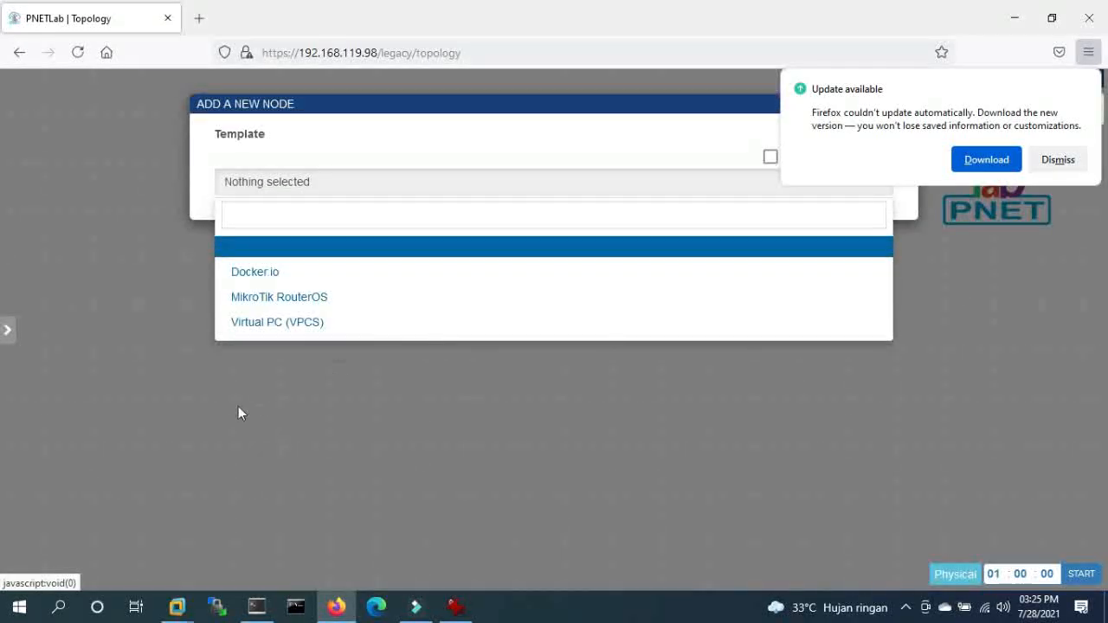
{"action": "left_click", "coordinate": [240, 413]}
{"action": "right_click", "coordinate": [458, 246]}
{"action": "left_click", "coordinate": [494, 306]}
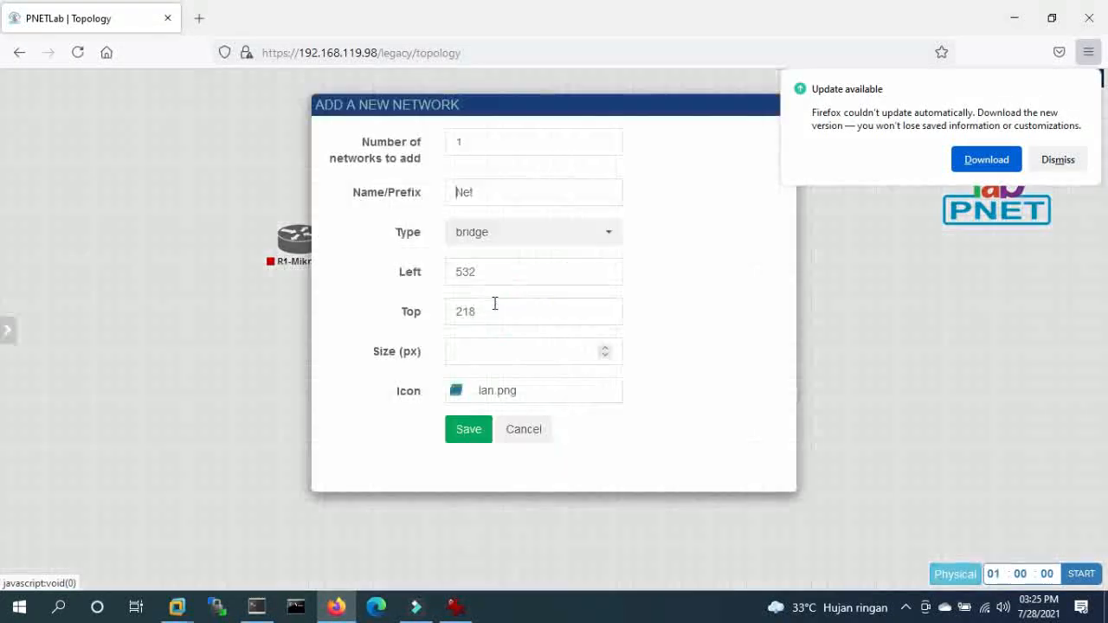
{"action": "left_click", "coordinate": [545, 238]}
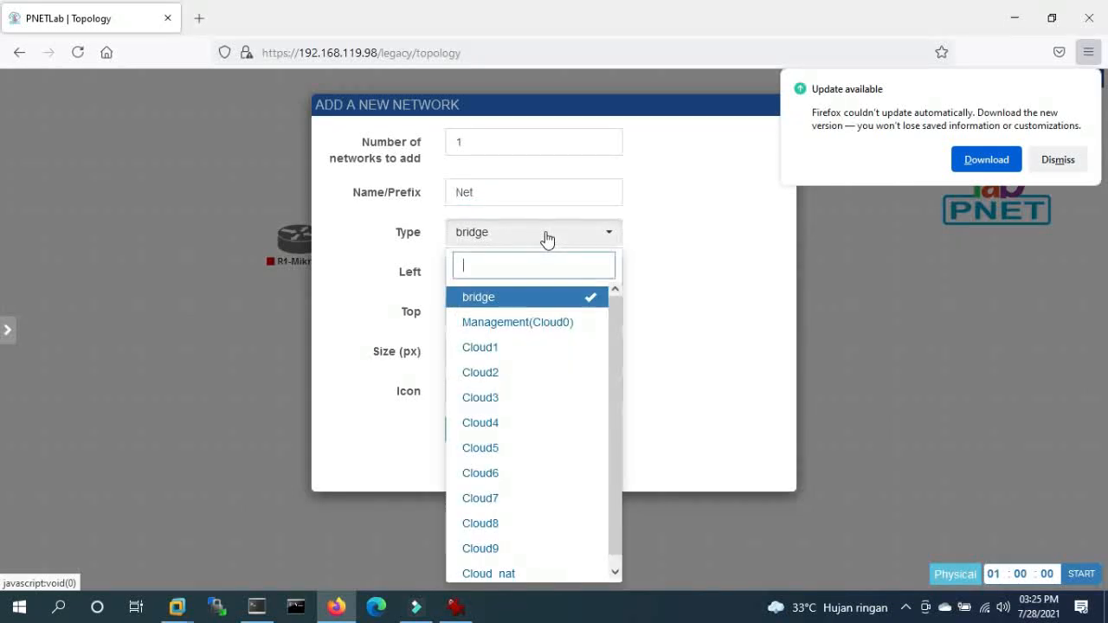
{"action": "left_click", "coordinate": [511, 573]}
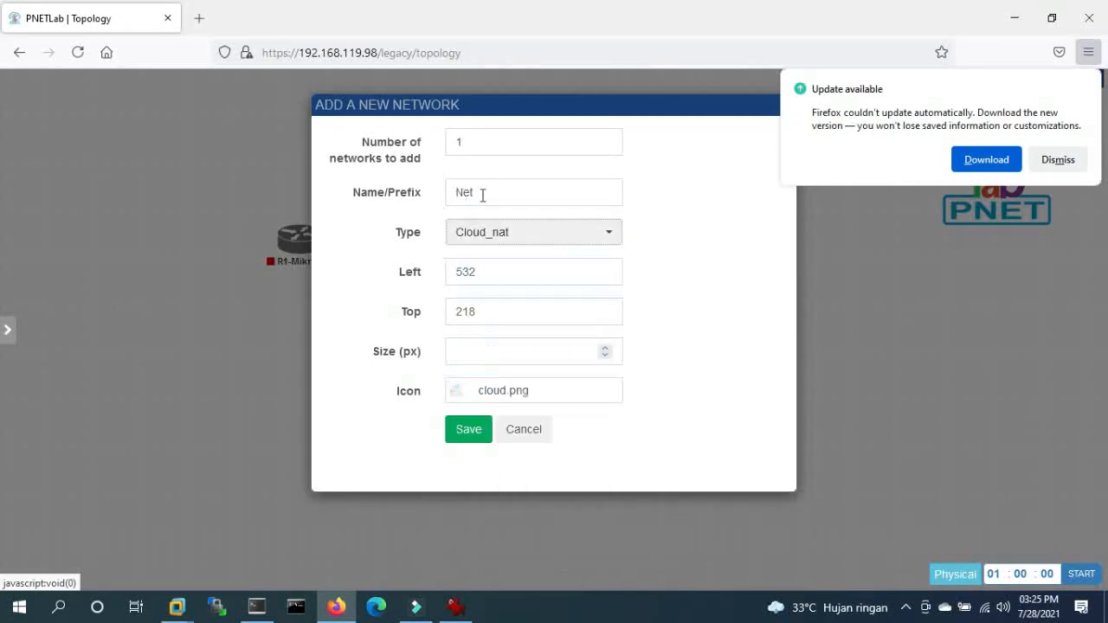
{"action": "key", "text": "shift+Tab"}
{"action": "type", "text": "inte"}
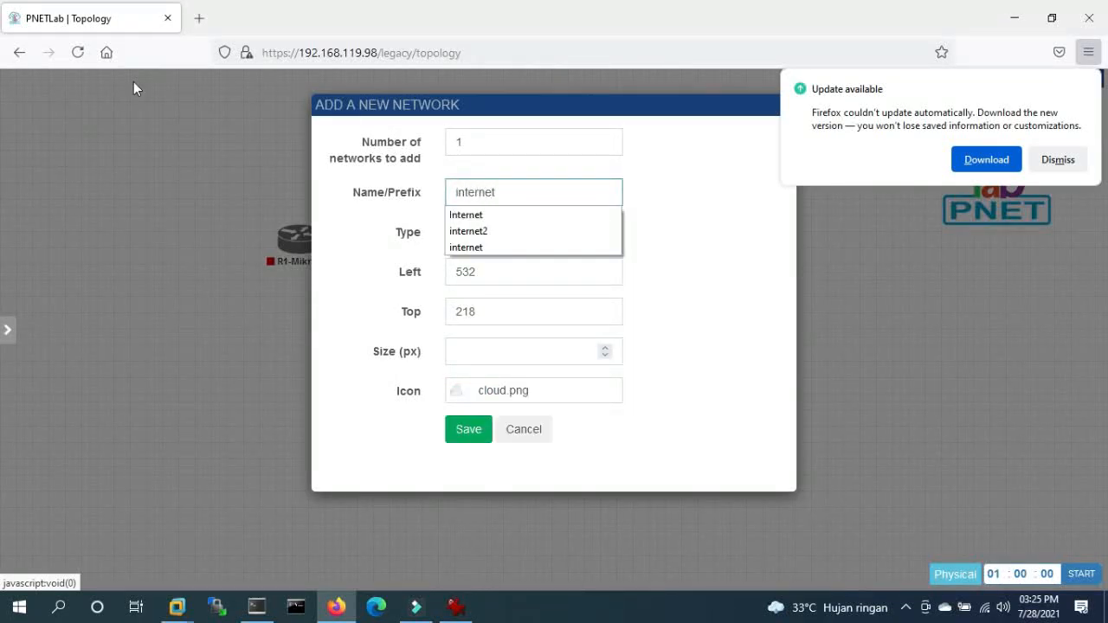
{"action": "left_click", "coordinate": [461, 433]}
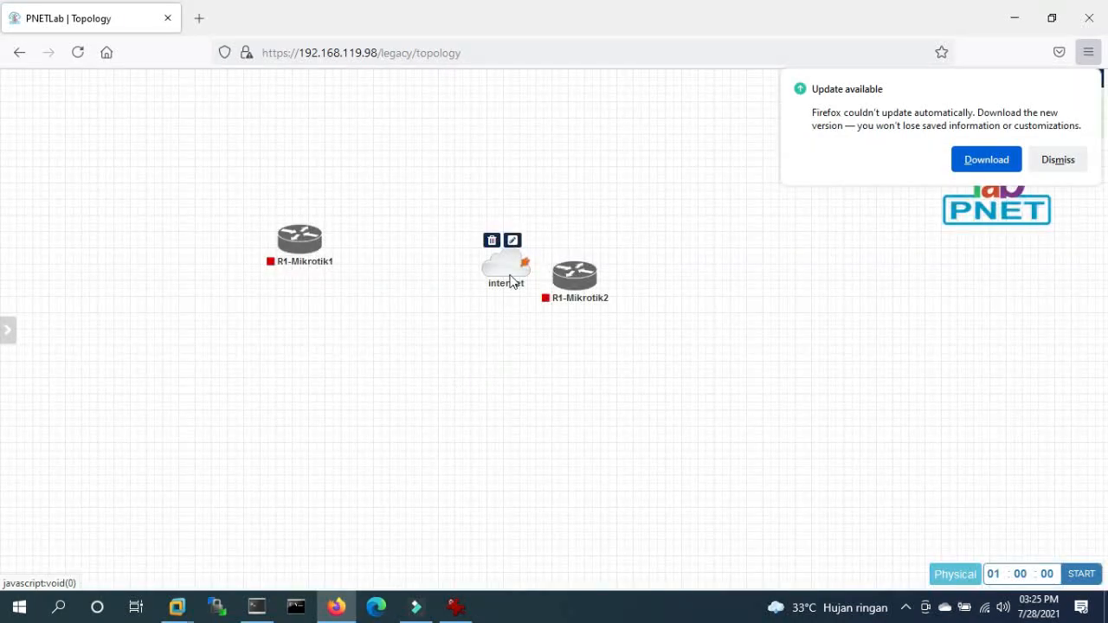
- Arrange the nodes and link R1-Mikrotik1's eth1 to the internet cloud
{"action": "left_click_drag", "start_coordinate": [510, 281], "coordinate": [437, 192]}
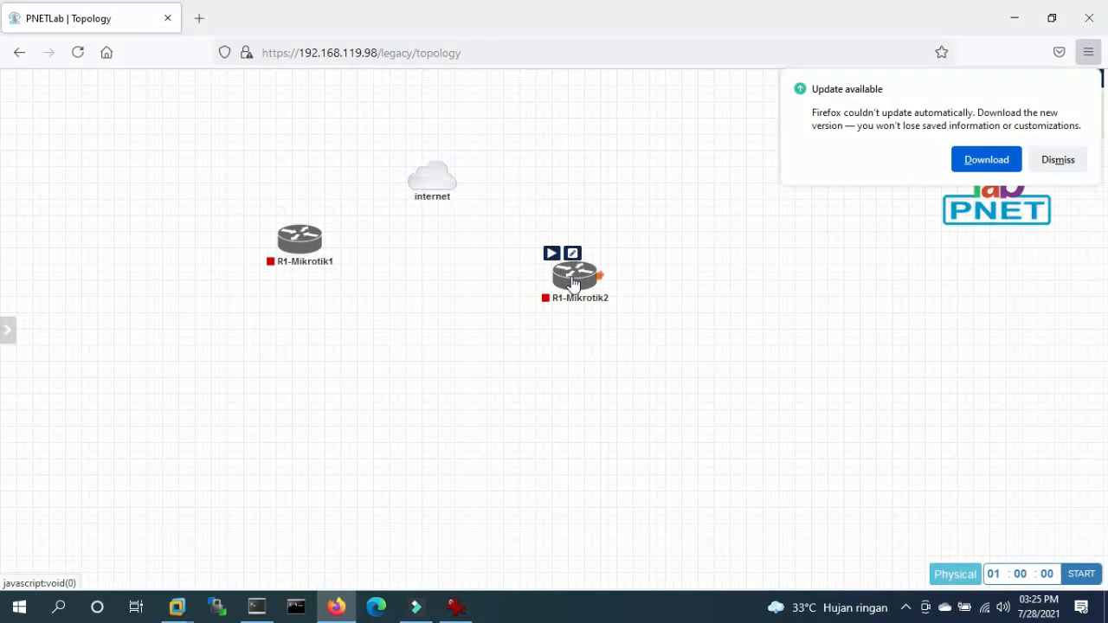
{"action": "left_click_drag", "start_coordinate": [576, 276], "coordinate": [713, 275]}
{"action": "left_click_drag", "start_coordinate": [285, 243], "coordinate": [431, 177]}
{"action": "left_click", "coordinate": [586, 432]}
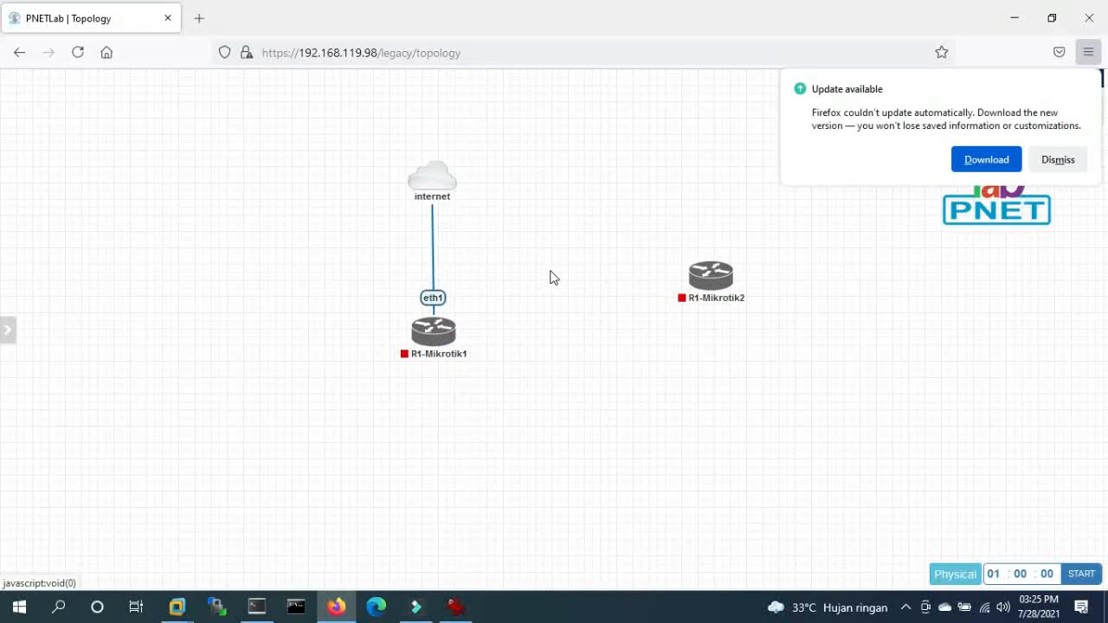
- Make the internet–R1-Mikrotik1 link a red Bezier curve, moving R1-Mikrotik1 down-left
{"action": "right_click", "coordinate": [431, 248]}
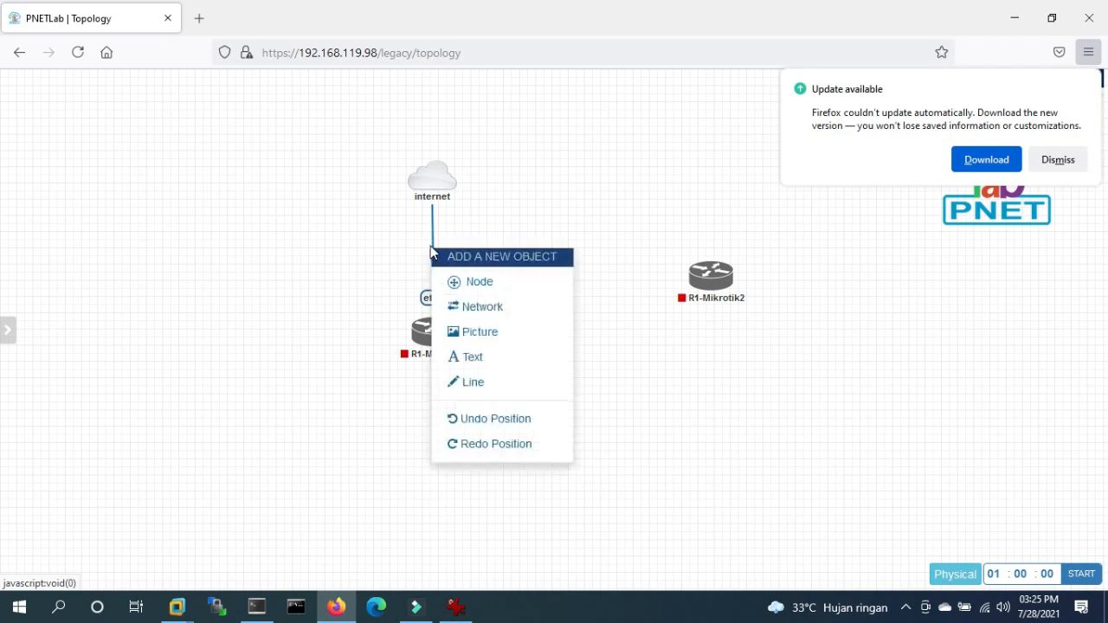
{"action": "right_click", "coordinate": [433, 227]}
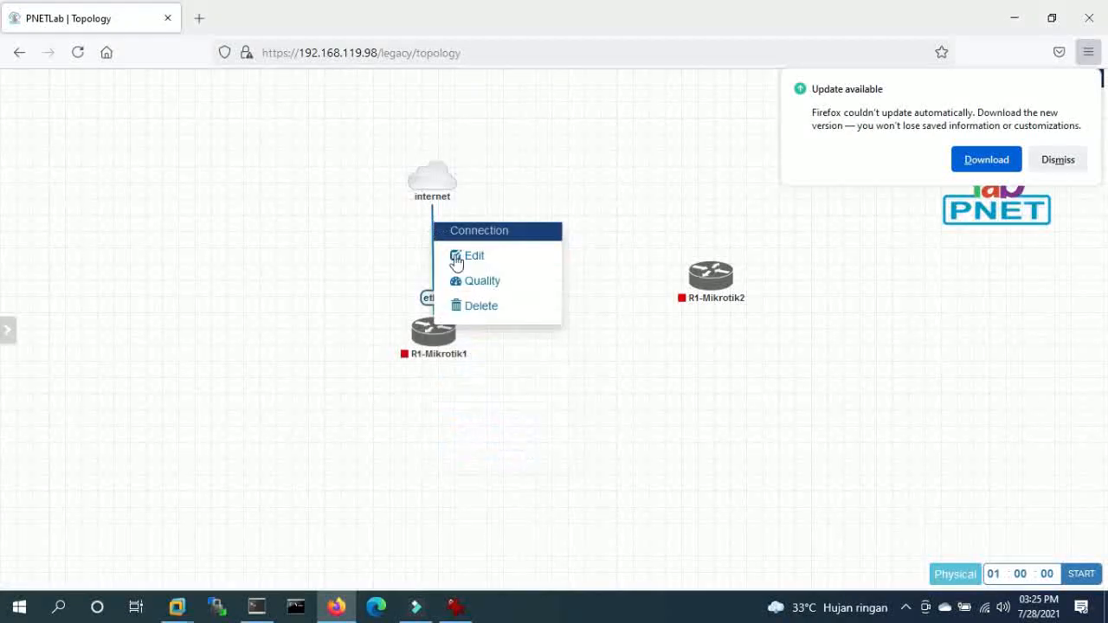
{"action": "left_click", "coordinate": [475, 258]}
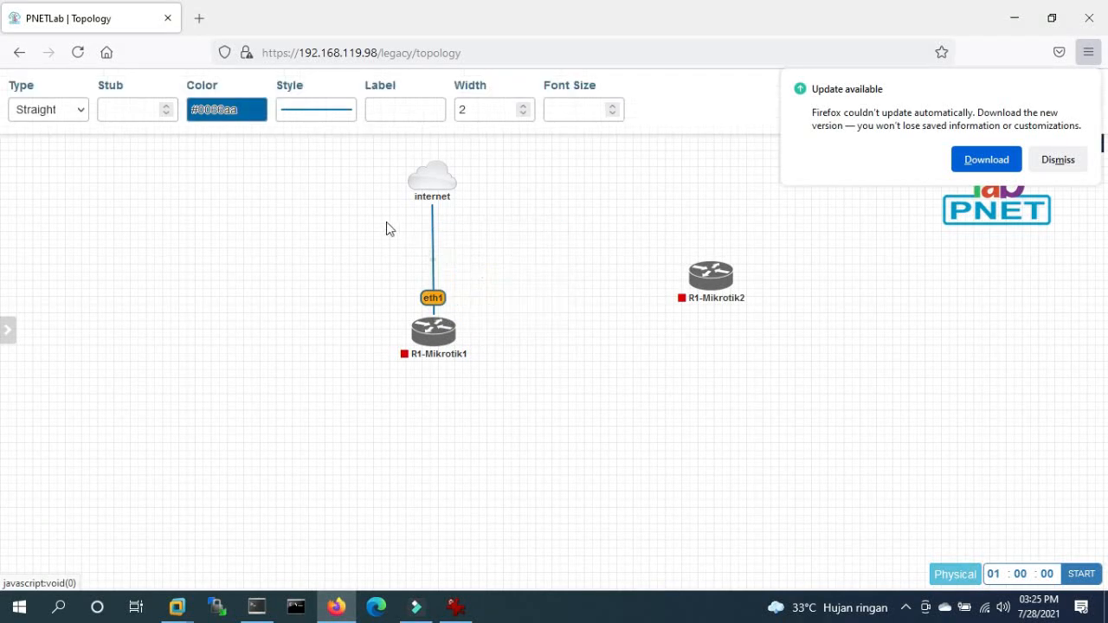
{"action": "left_click", "coordinate": [242, 115]}
{"action": "left_click", "coordinate": [202, 335]}
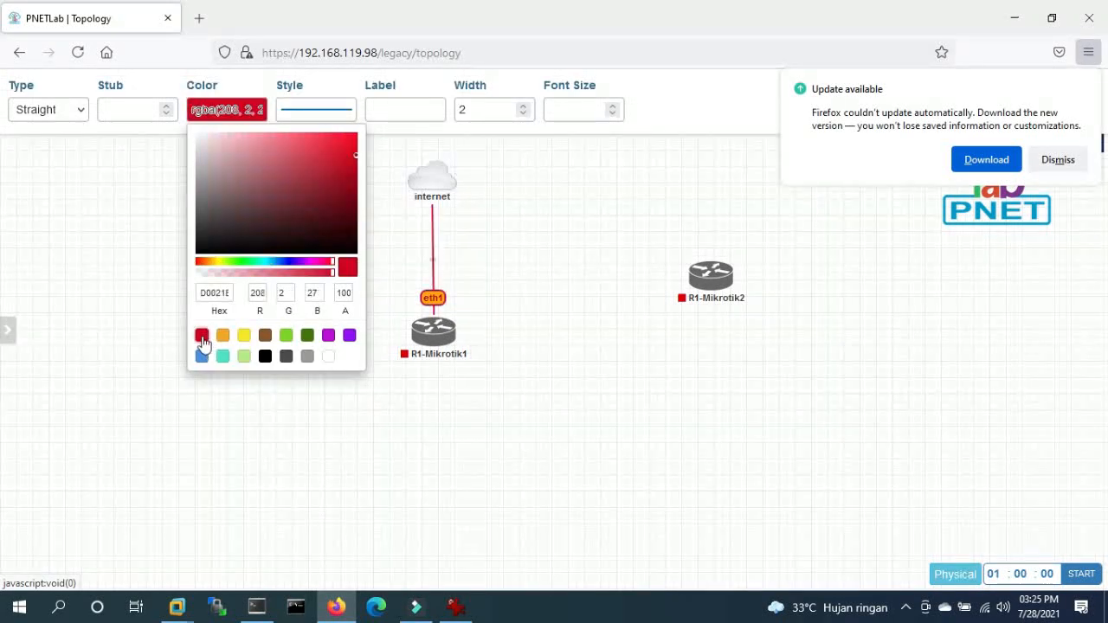
{"action": "left_click", "coordinate": [76, 111]}
{"action": "left_click", "coordinate": [35, 158]}
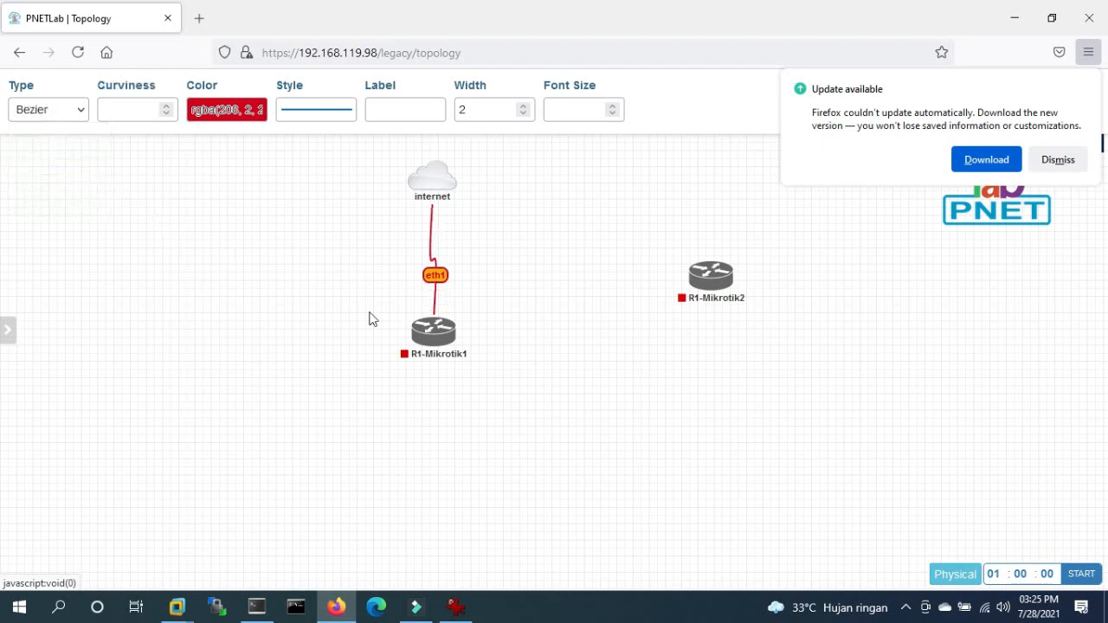
{"action": "mouse_move", "coordinate": [417, 339]}
{"action": "left_click_drag", "start_coordinate": [400, 352], "coordinate": [348, 380]}
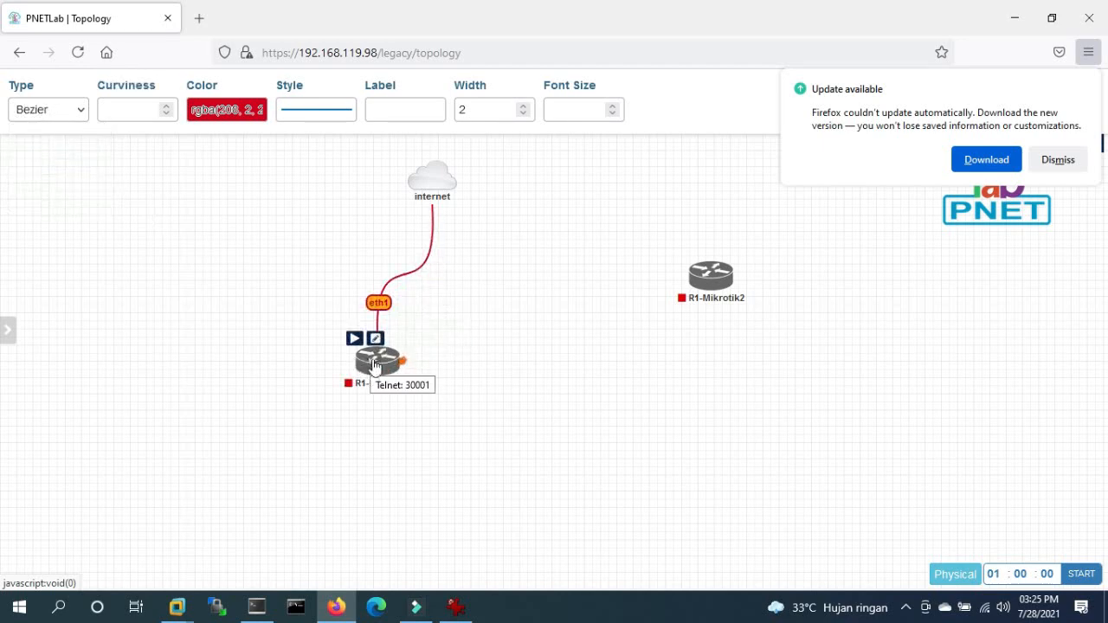
{"action": "left_click", "coordinate": [1057, 159]}
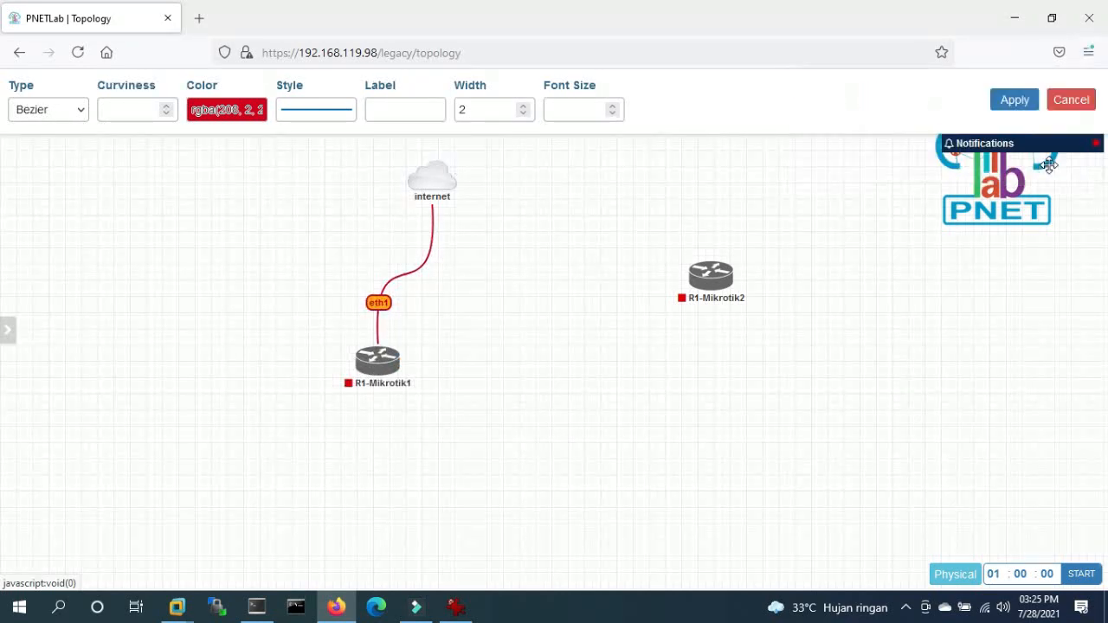
{"action": "left_click", "coordinate": [1013, 102]}
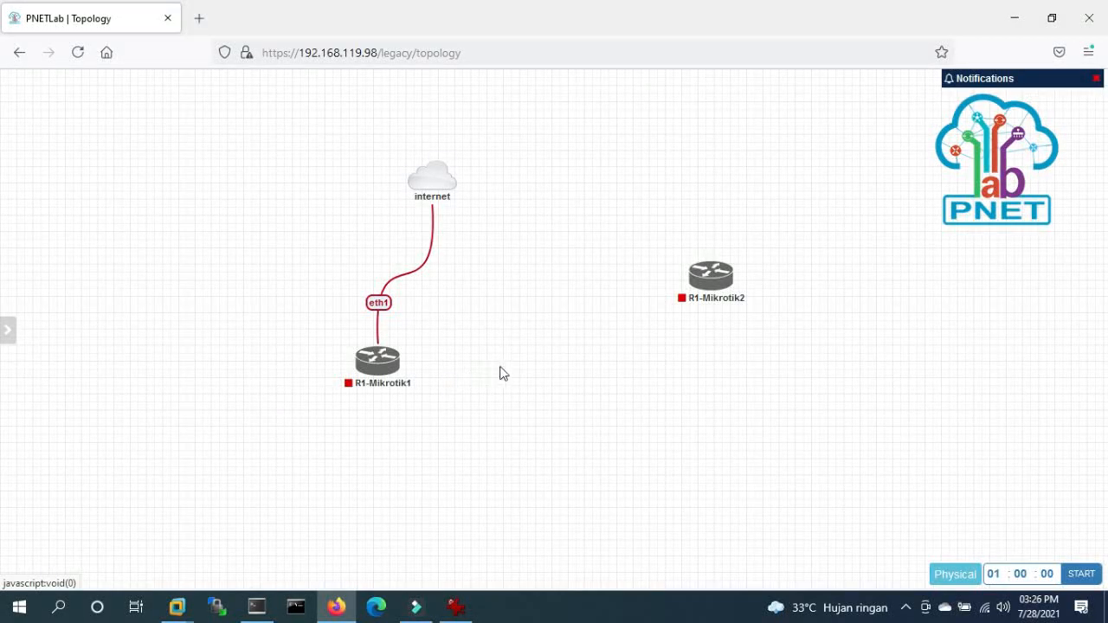
- Start R1-Mikrotik1 and delete the R1-Mikrotik2 router
{"action": "right_click", "coordinate": [381, 367]}
{"action": "left_click", "coordinate": [434, 295]}
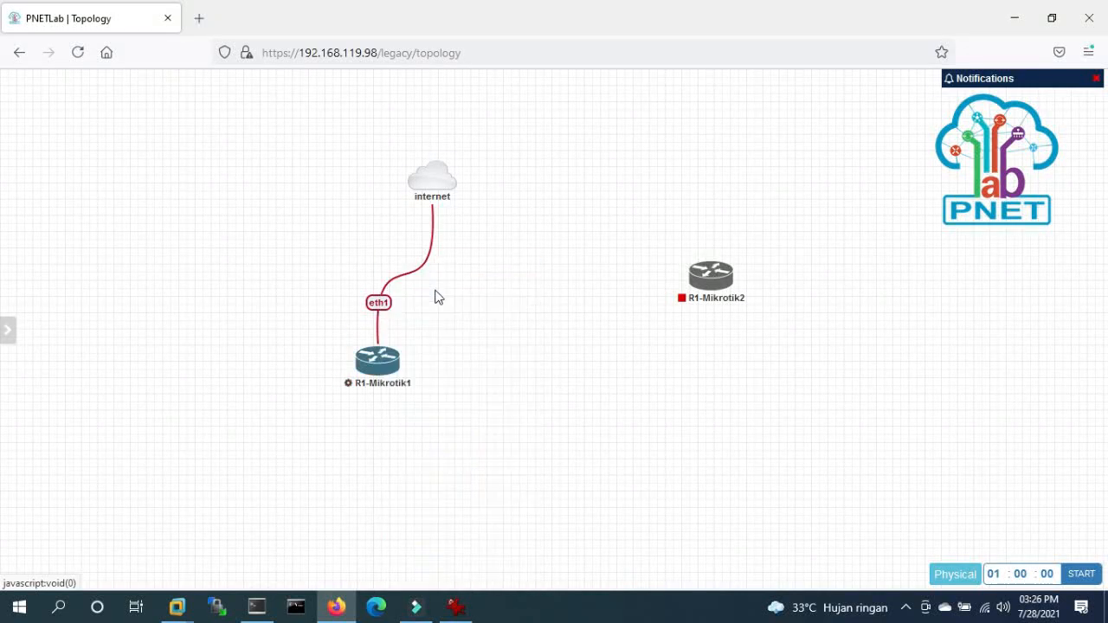
{"action": "right_click", "coordinate": [715, 276]}
{"action": "left_click", "coordinate": [761, 566]}
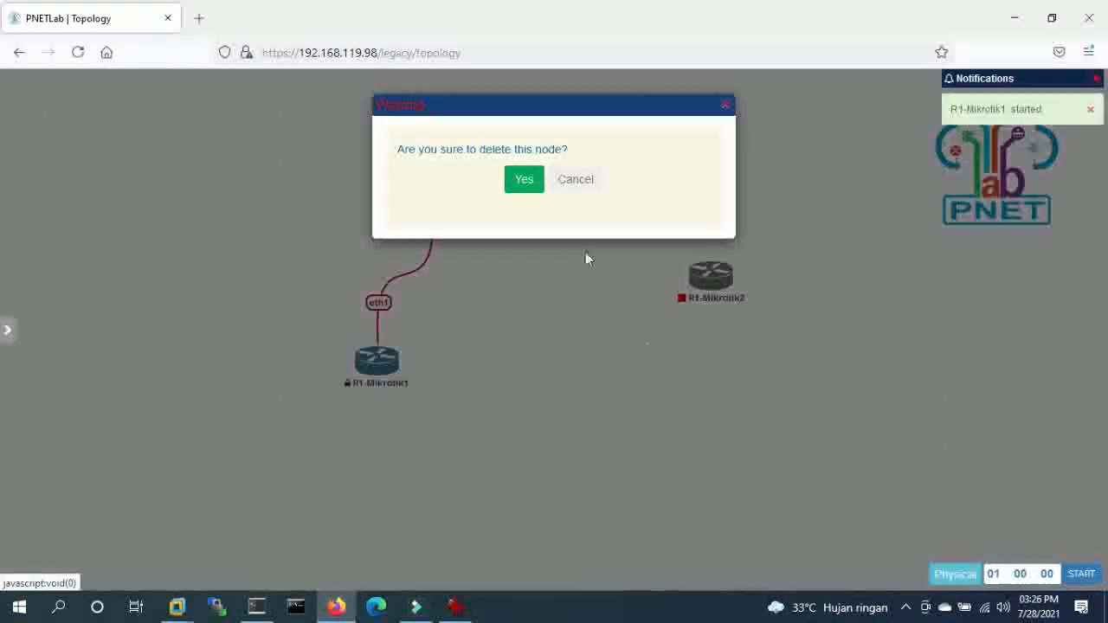
{"action": "left_click", "coordinate": [522, 180]}
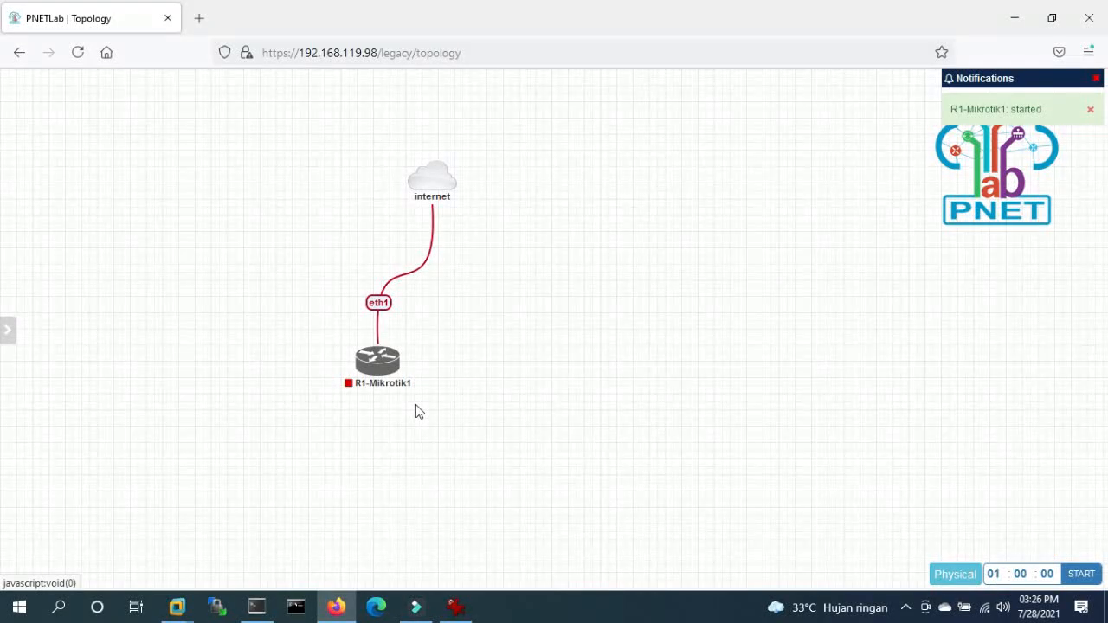
- Start R1-Mikrotik1 again and switch to the SuperPuTTY session
{"action": "right_click", "coordinate": [373, 360]}
{"action": "left_click", "coordinate": [423, 298]}
{"action": "left_click", "coordinate": [256, 607]}
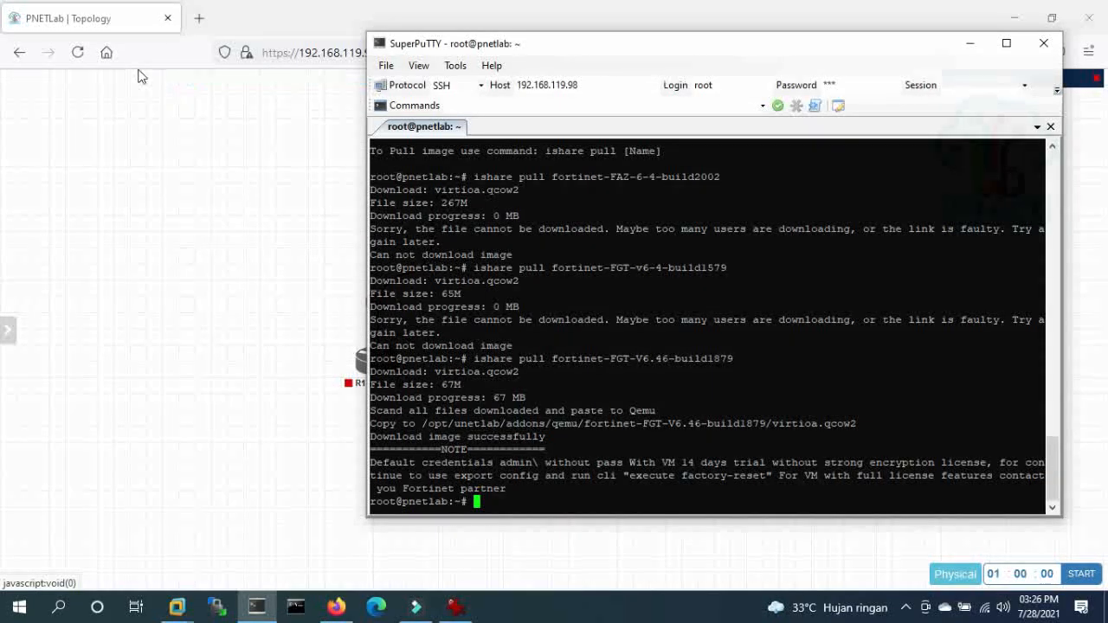
- Bring Firefox forward and reload the PNETLab topology page
{"action": "left_click", "coordinate": [152, 154]}
{"action": "left_click", "coordinate": [77, 52]}
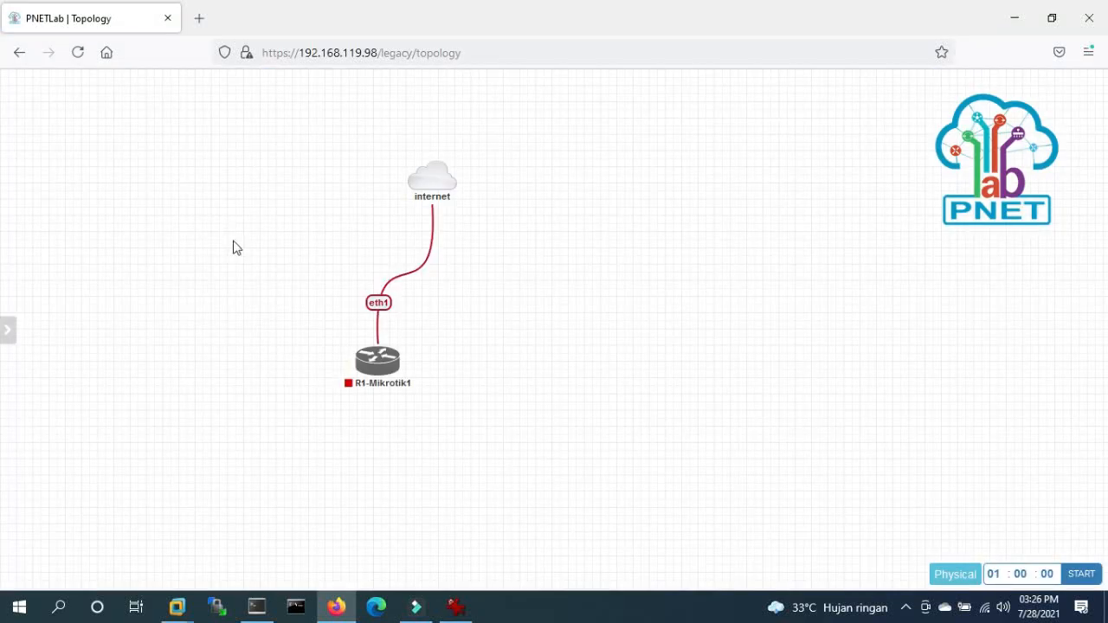
- Add a Fortinet FGT-v6.46-build1879 node with 2048 MB RAM beside R1-Mikrotik1
{"action": "right_click", "coordinate": [266, 200]}
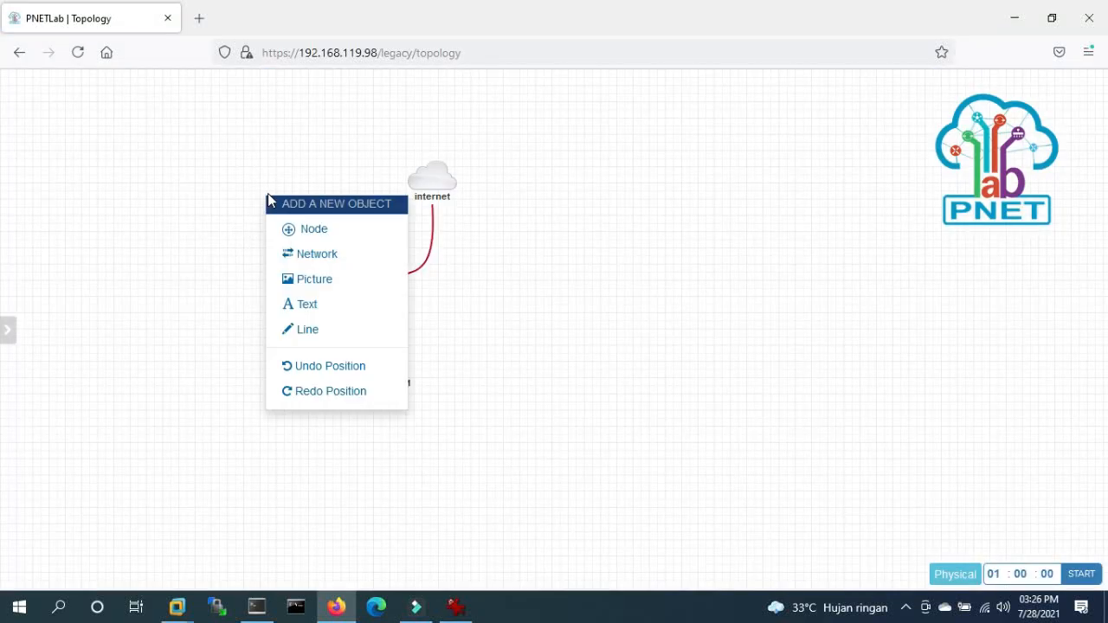
{"action": "left_click", "coordinate": [315, 230]}
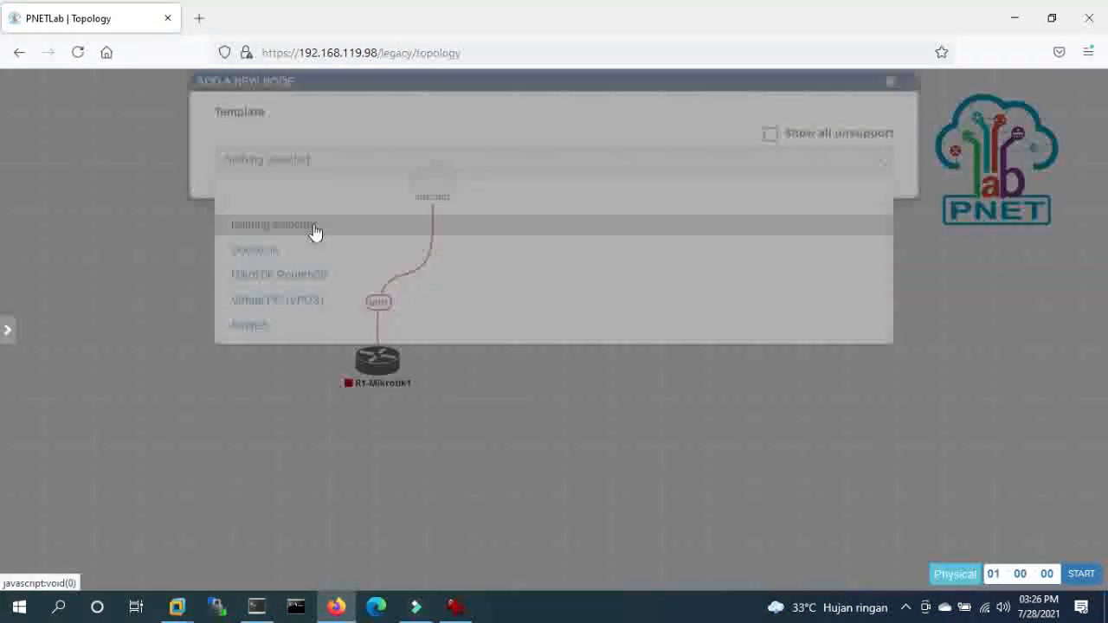
{"action": "left_click", "coordinate": [251, 350]}
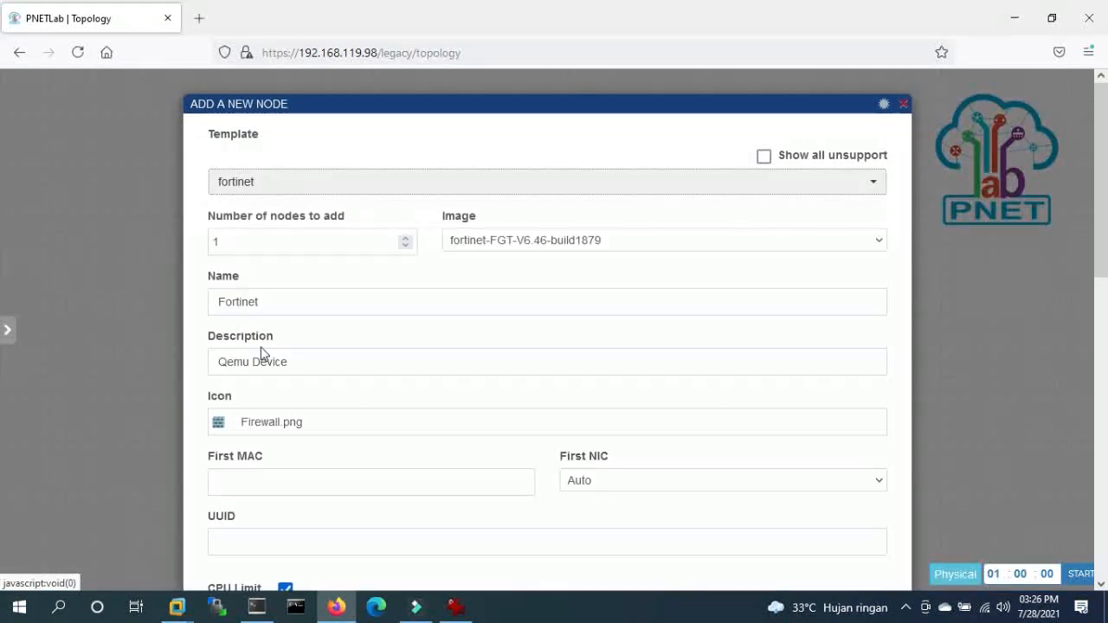
{"action": "left_click", "coordinate": [522, 243]}
{"action": "left_click", "coordinate": [407, 290]}
{"action": "left_click", "coordinate": [401, 294]}
{"action": "scroll", "coordinate": [461, 355], "scroll_direction": "down", "scroll_amount": 5}
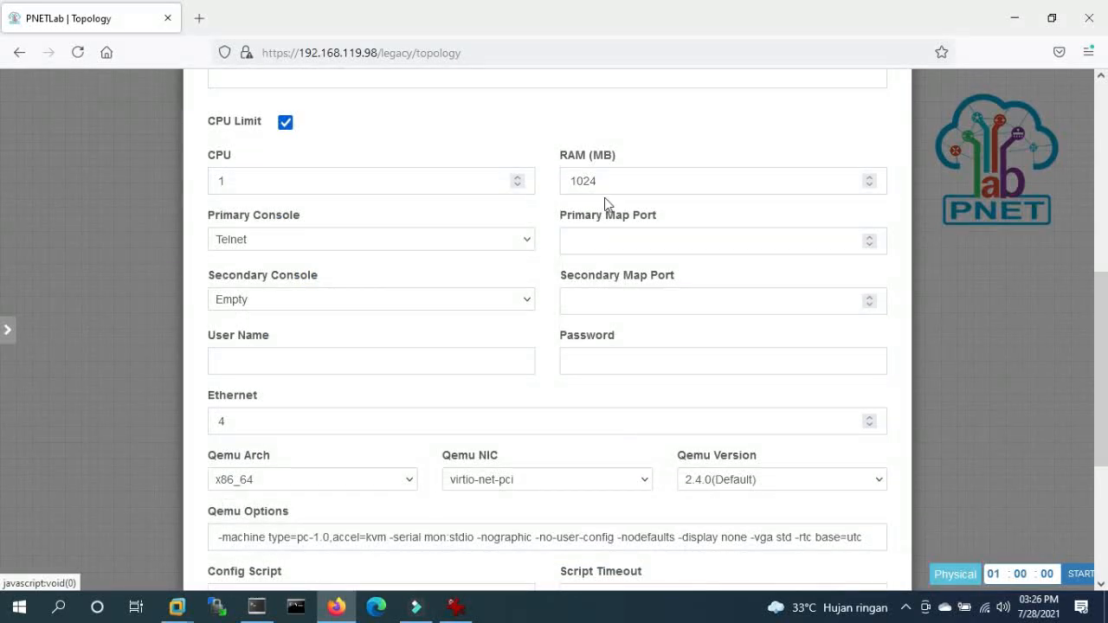
{"action": "double_click", "coordinate": [604, 189]}
{"action": "type", "text": "2048"}
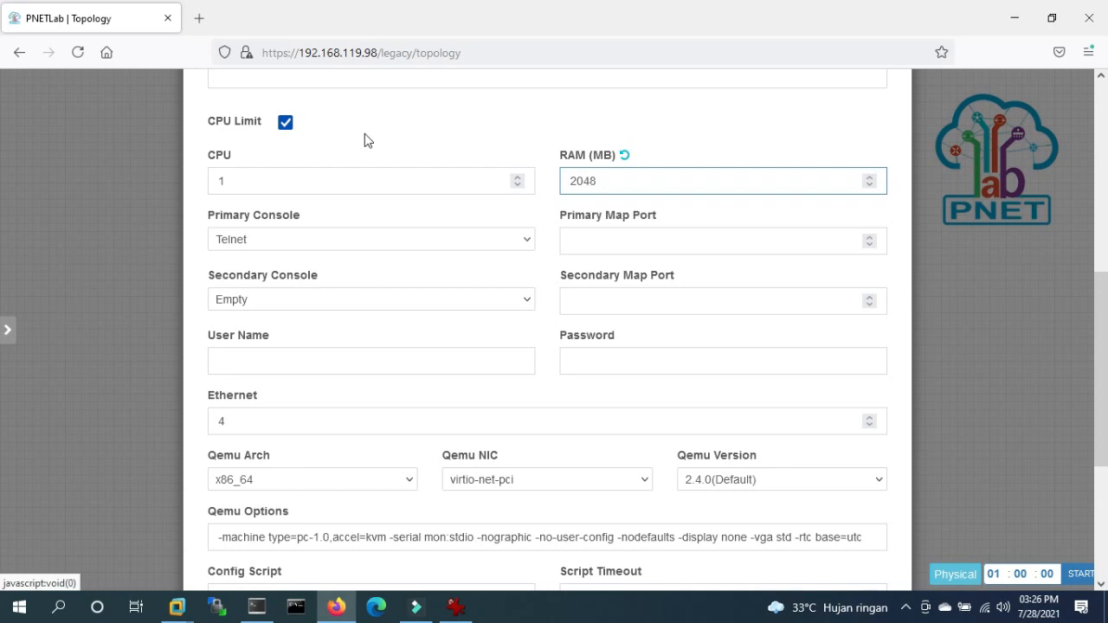
{"action": "scroll", "coordinate": [343, 223], "scroll_direction": "down", "scroll_amount": 4}
{"action": "left_click", "coordinate": [530, 539]}
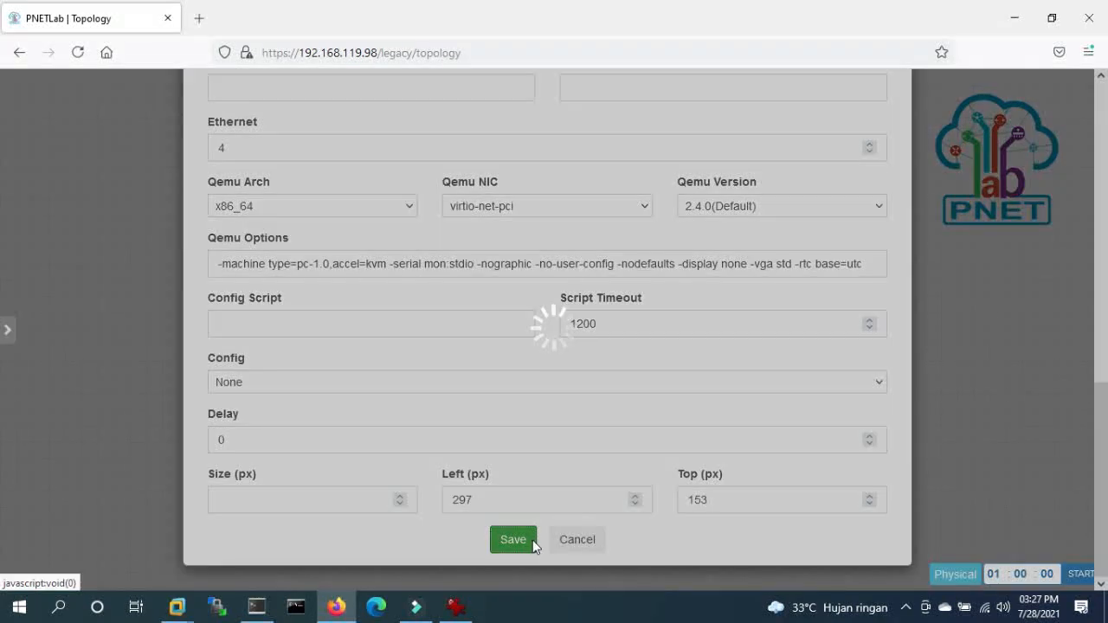
{"action": "left_click_drag", "start_coordinate": [294, 232], "coordinate": [558, 374]}
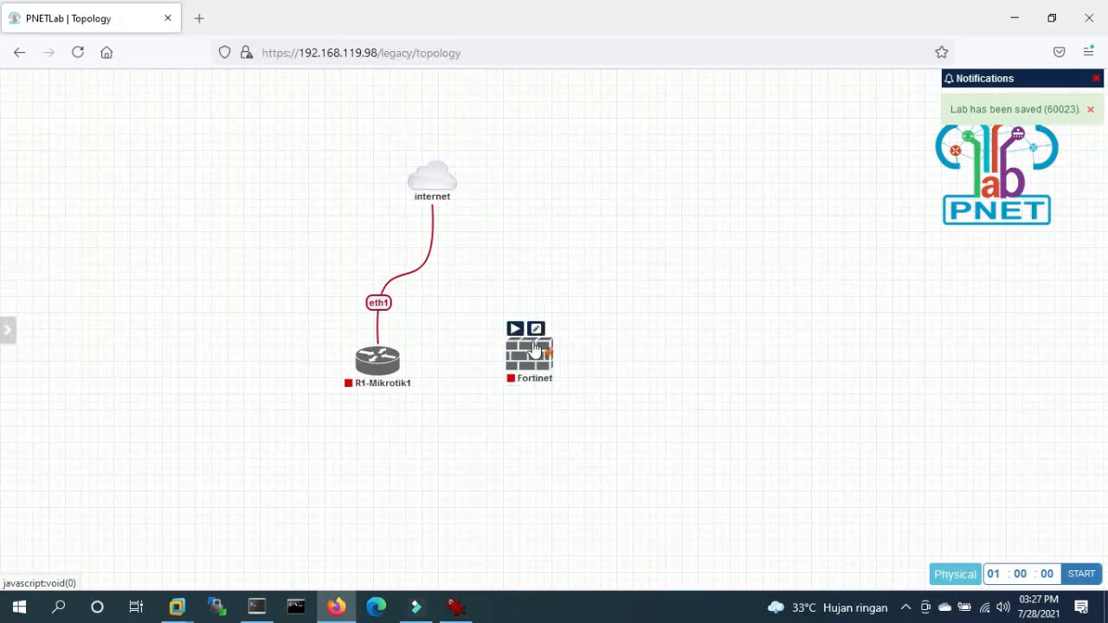
- Connect the Fortinet's port1 to the internet cloud and move R1-Mikrotik1 further left
{"action": "left_click_drag", "start_coordinate": [528, 348], "coordinate": [530, 266]}
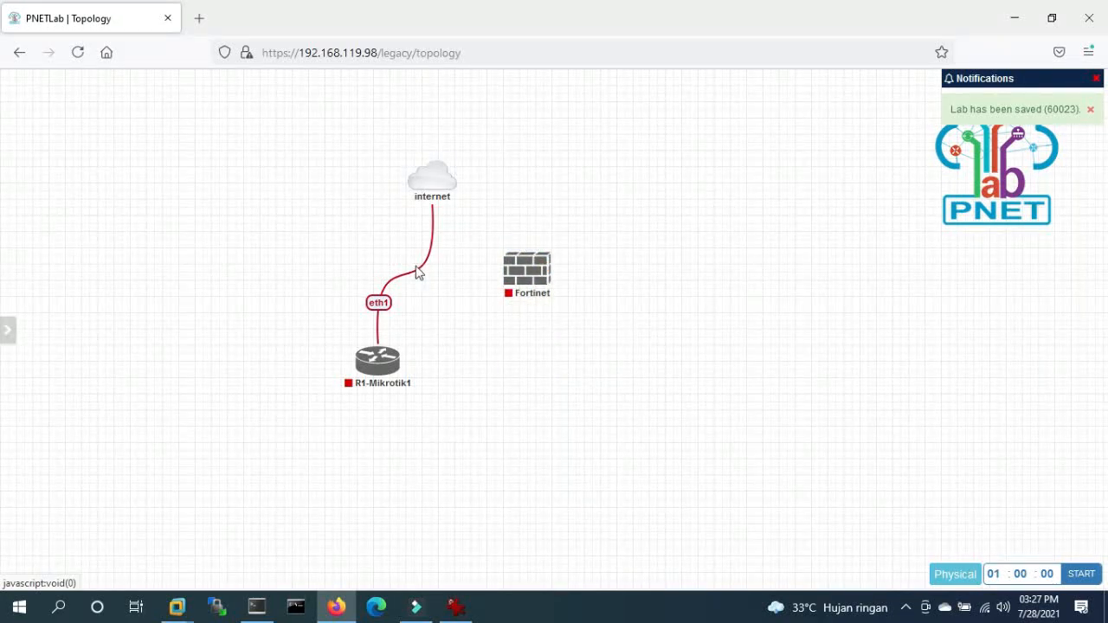
{"action": "mouse_move", "coordinate": [522, 277]}
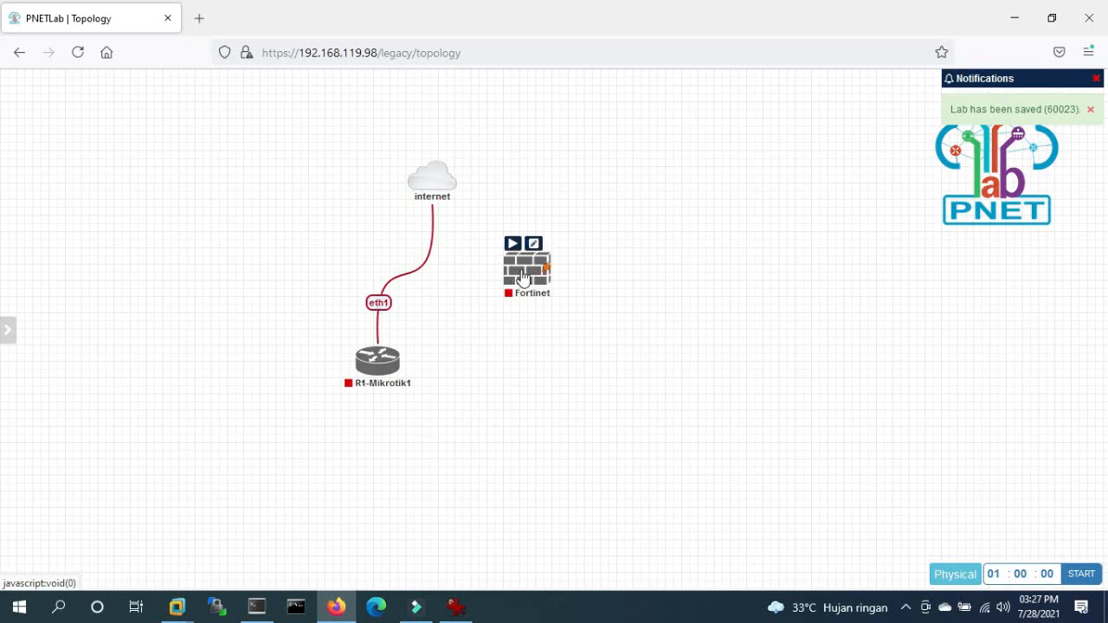
{"action": "left_click_drag", "start_coordinate": [522, 277], "coordinate": [441, 190]}
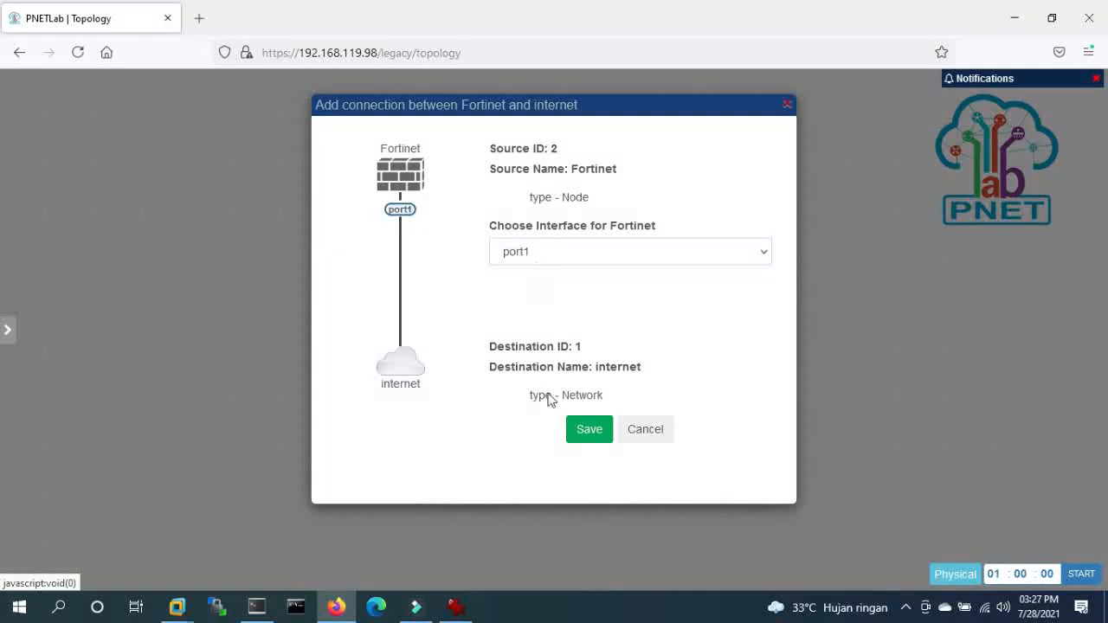
{"action": "left_click", "coordinate": [589, 429]}
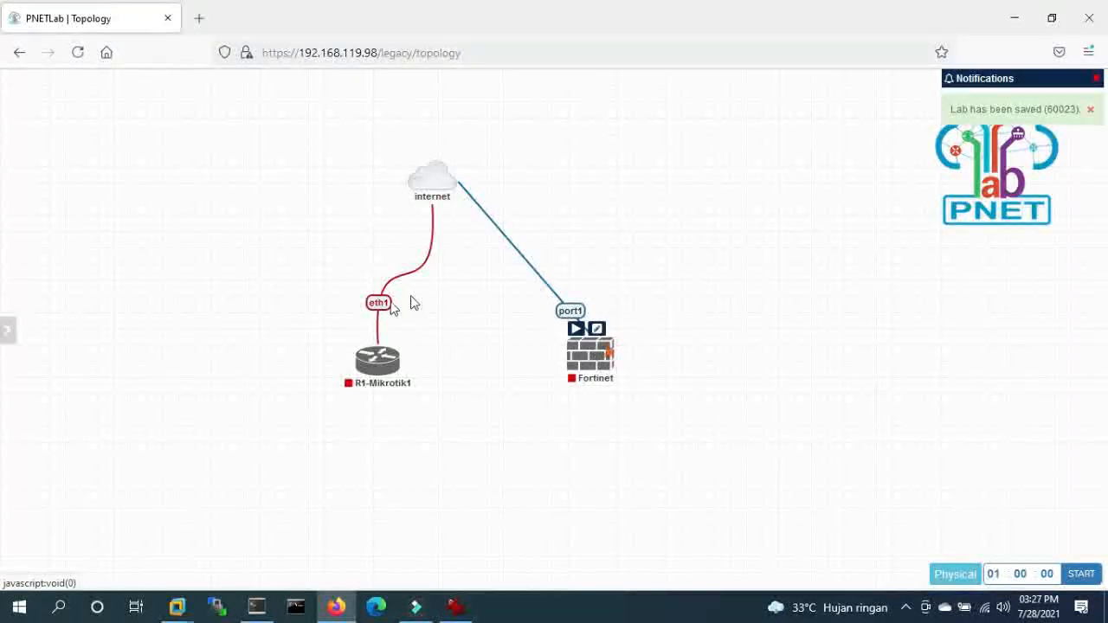
{"action": "left_click_drag", "start_coordinate": [377, 357], "coordinate": [223, 386]}
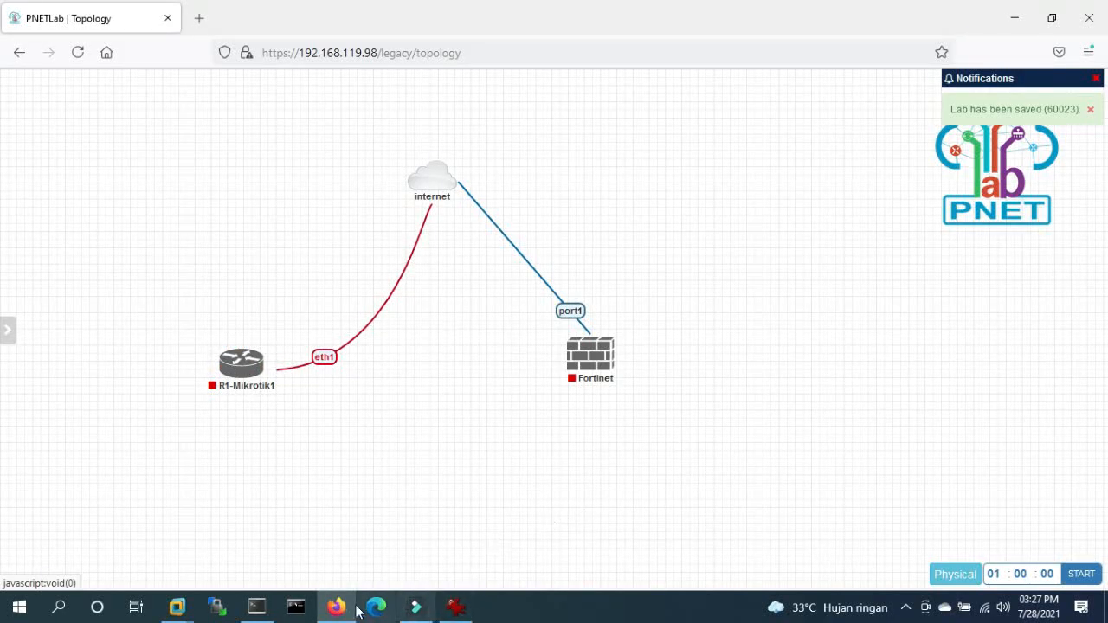
{"action": "left_click", "coordinate": [257, 605]}
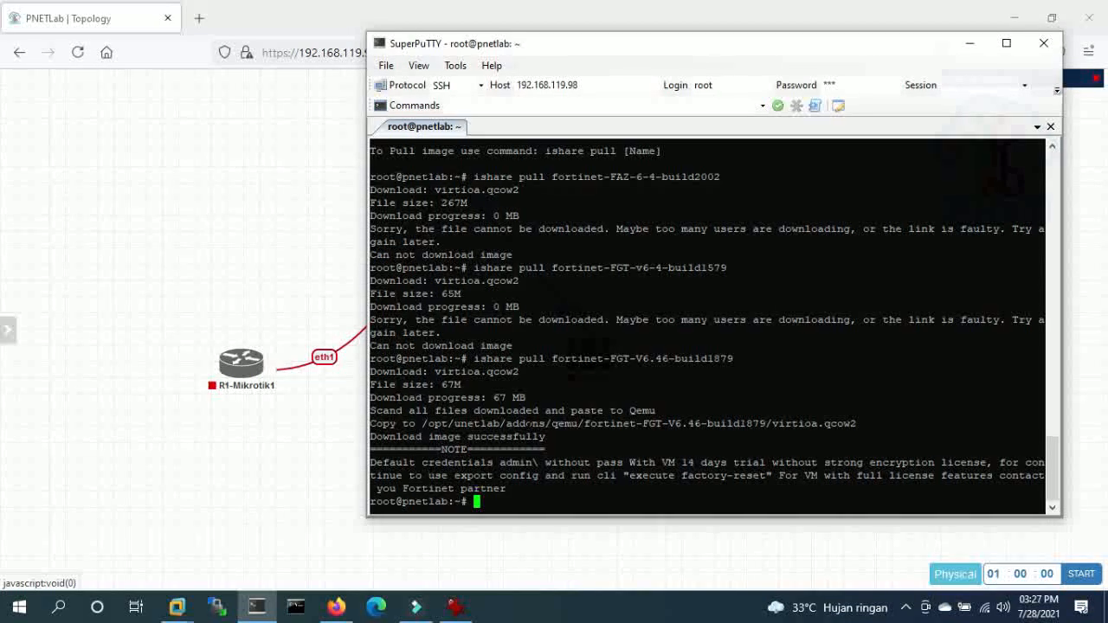
- Change into /opt/unetlab/addons/qemu/ using Tab completion
{"action": "type", "text": "cd /opt/u"}
{"action": "key", "text": "Tab"}
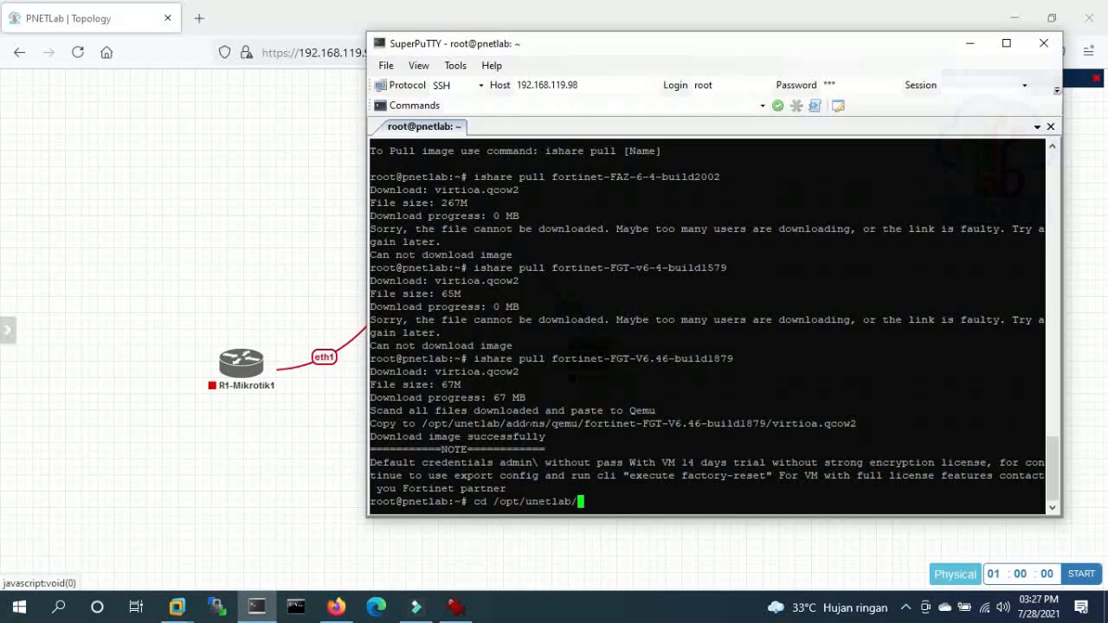
{"action": "type", "text": "qem"}
{"action": "key", "text": "BackSpace"}
{"action": "key", "text": "BackSpace"}
{"action": "key", "text": "BackSpace"}
{"action": "type", "text": "add"}
{"action": "key", "text": "Tab"}
{"action": "type", "text": "qe"}
{"action": "key", "text": "Tab"}
{"action": "key", "text": "Return"}
{"action": "key", "text": "Return"}
{"action": "key", "text": "Return"}
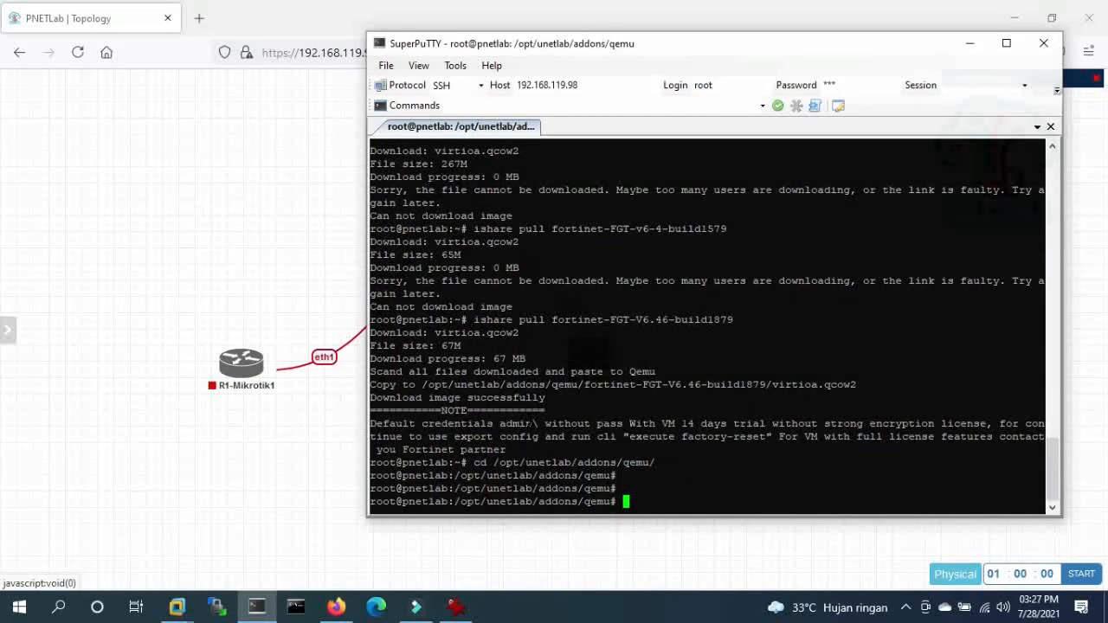
- List the qemu folders with ls and ll, then enter mikrotik-6.48.1 and list hda.qcow2
{"action": "type", "text": "ls"}
{"action": "key", "text": "Return"}
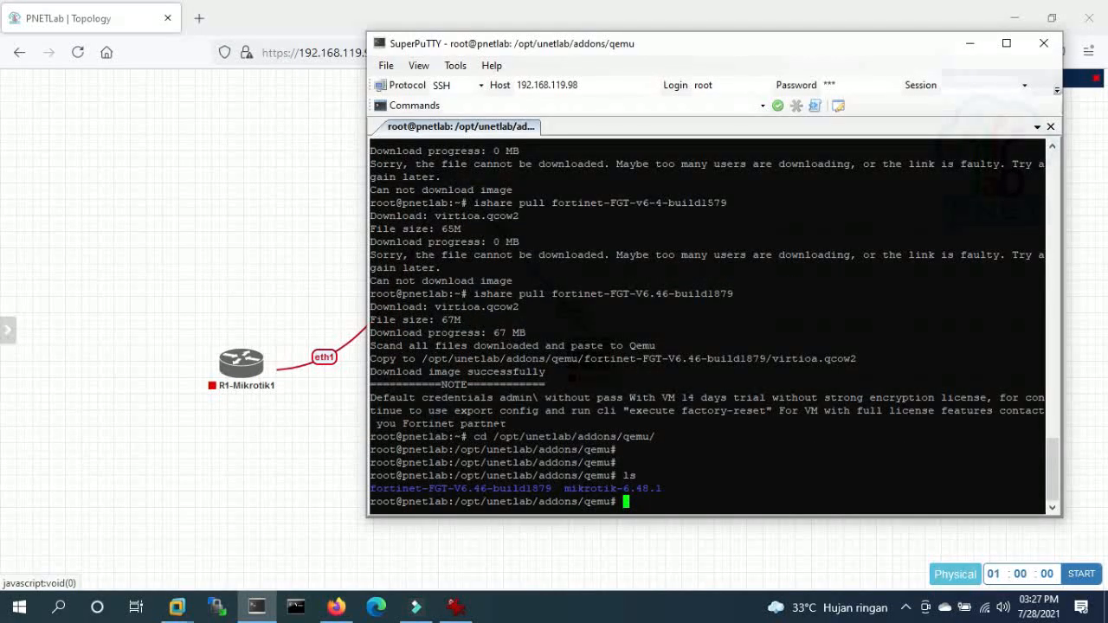
{"action": "type", "text": "ll"}
{"action": "key", "text": "Return"}
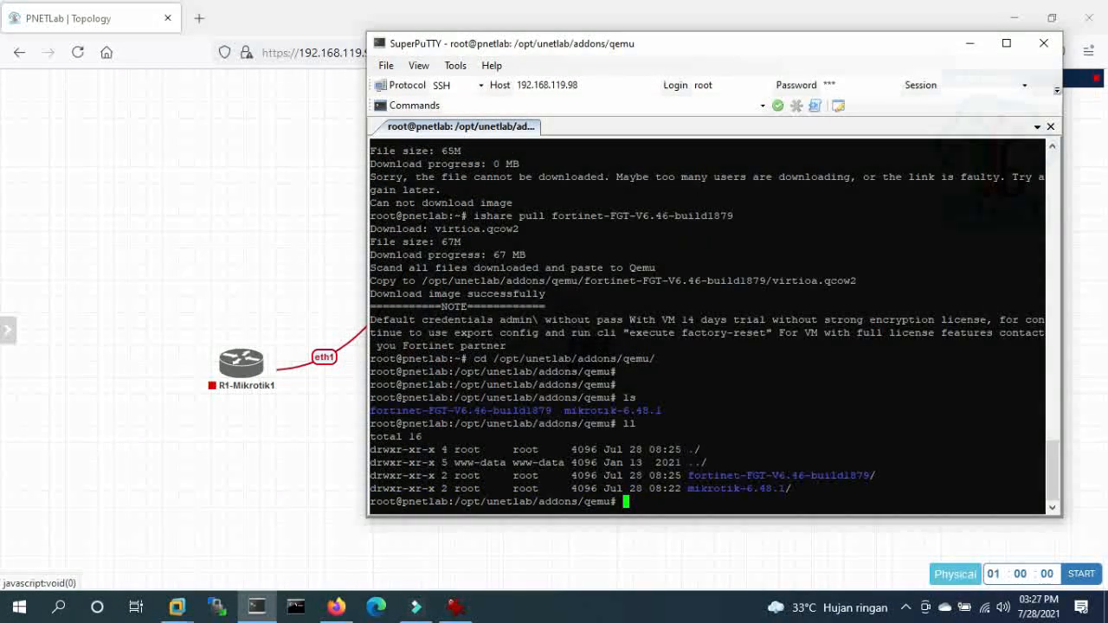
{"action": "type", "text": "cd mi"}
{"action": "key", "text": "Tab"}
{"action": "type", "text": "ls"}
{"action": "key", "text": "Return"}
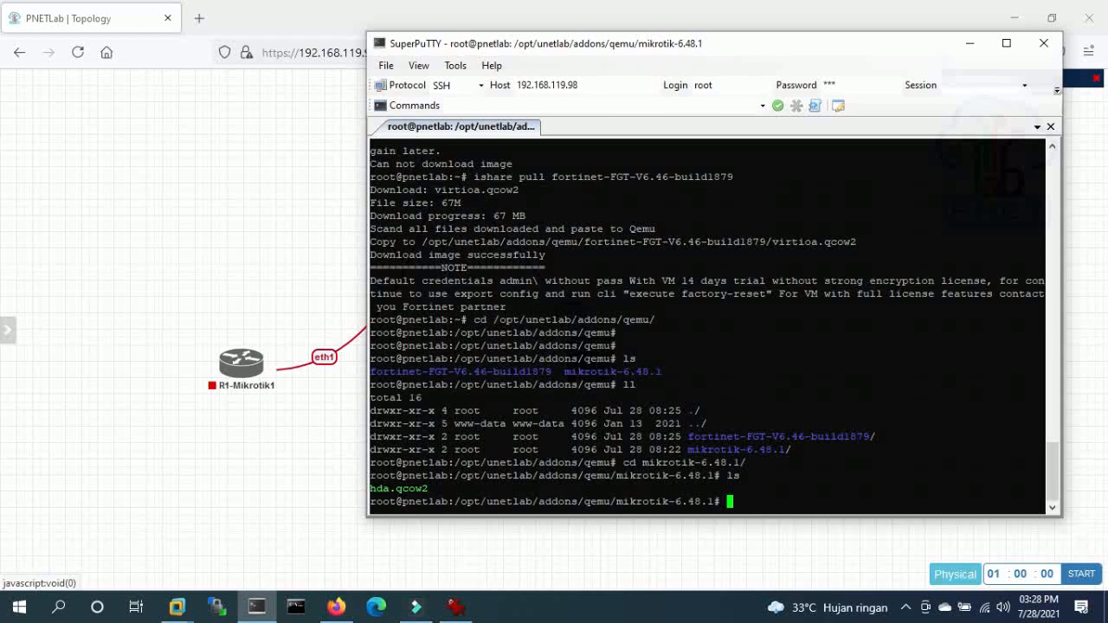
- Back in PNETLab, start the Fortinet firewall node
{"action": "left_click", "coordinate": [173, 286]}
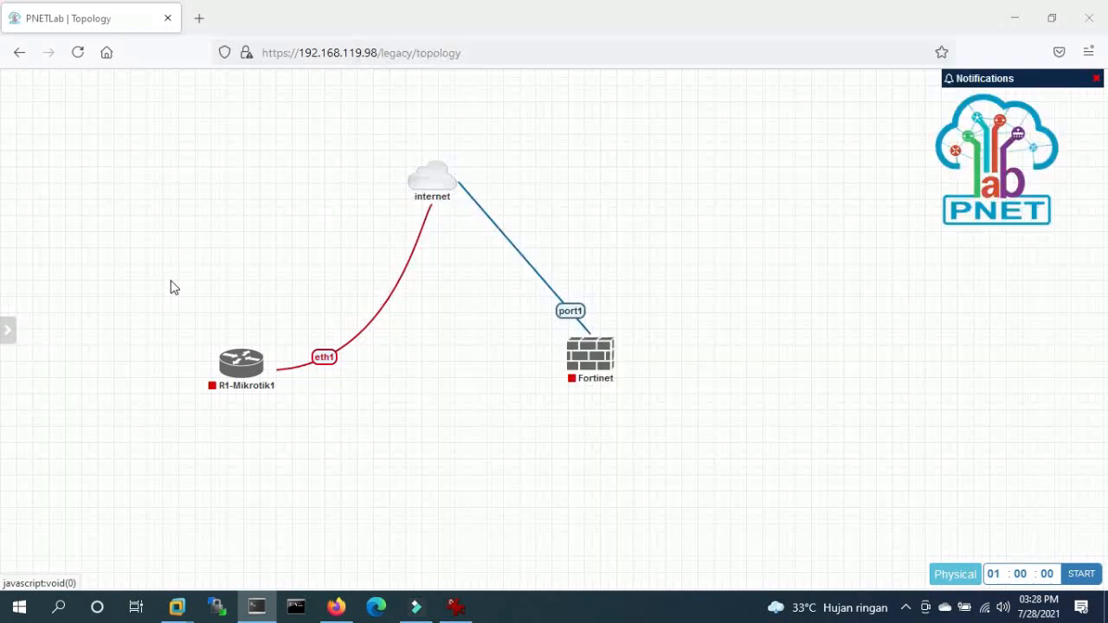
{"action": "right_click", "coordinate": [574, 342]}
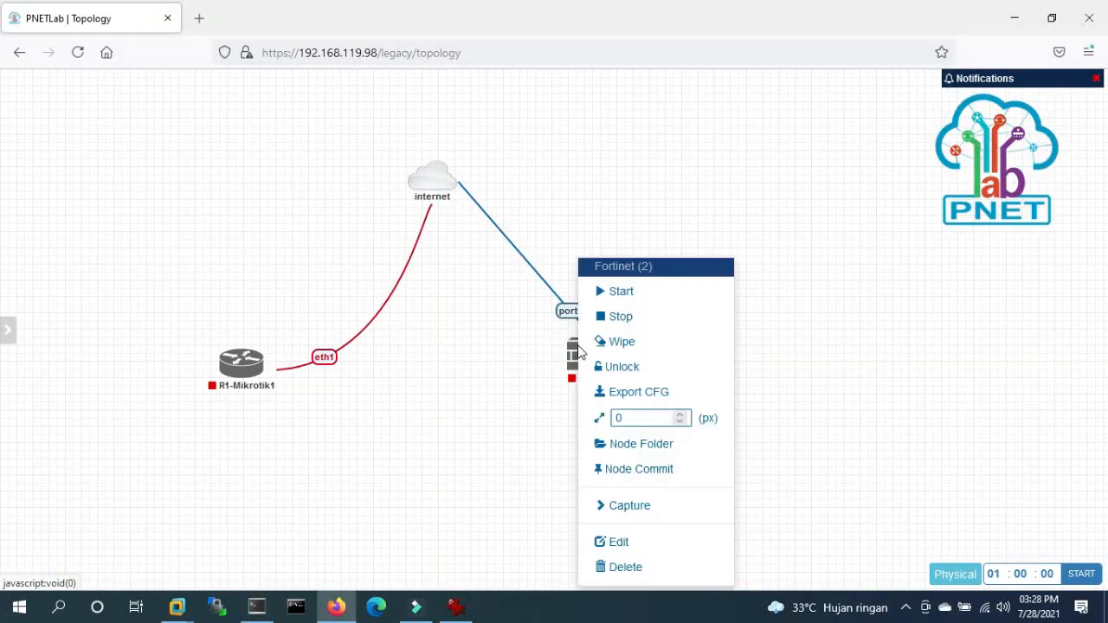
{"action": "left_click", "coordinate": [613, 290]}
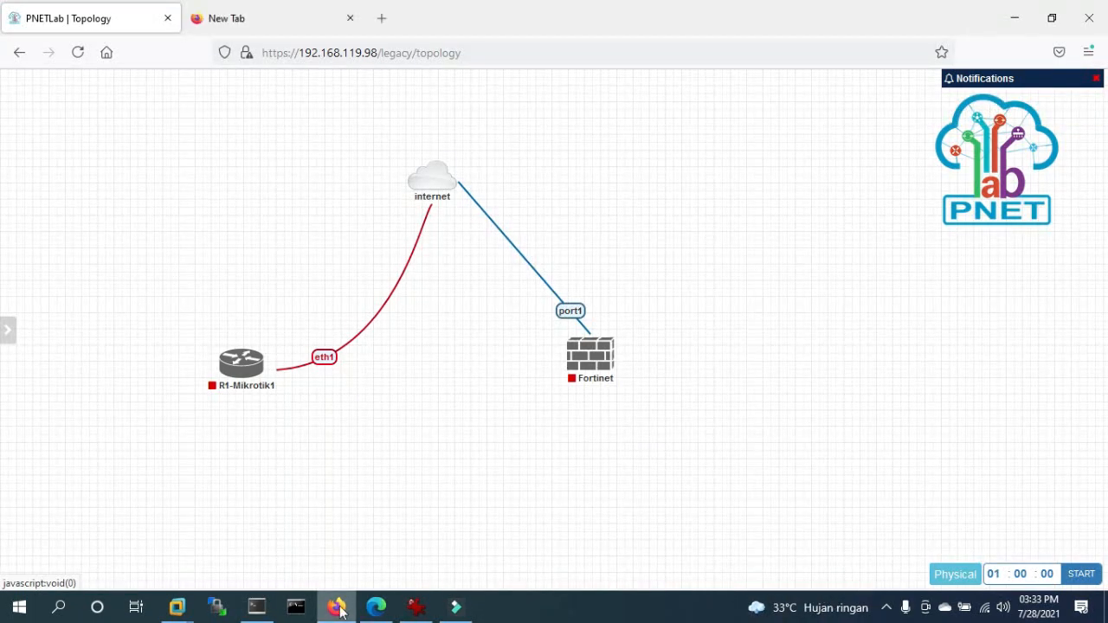
- Start the R1-Mikrotik1 router, then issue Start to the Fortinet firewall again
{"action": "right_click", "coordinate": [403, 393]}
{"action": "right_click", "coordinate": [231, 362]}
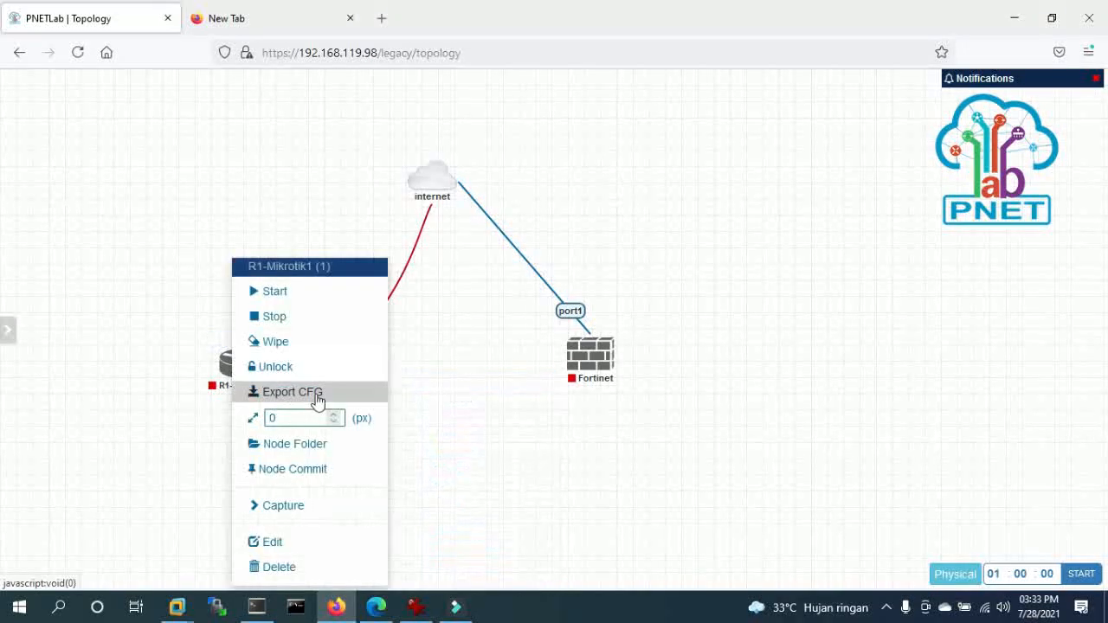
{"action": "left_click", "coordinate": [290, 299]}
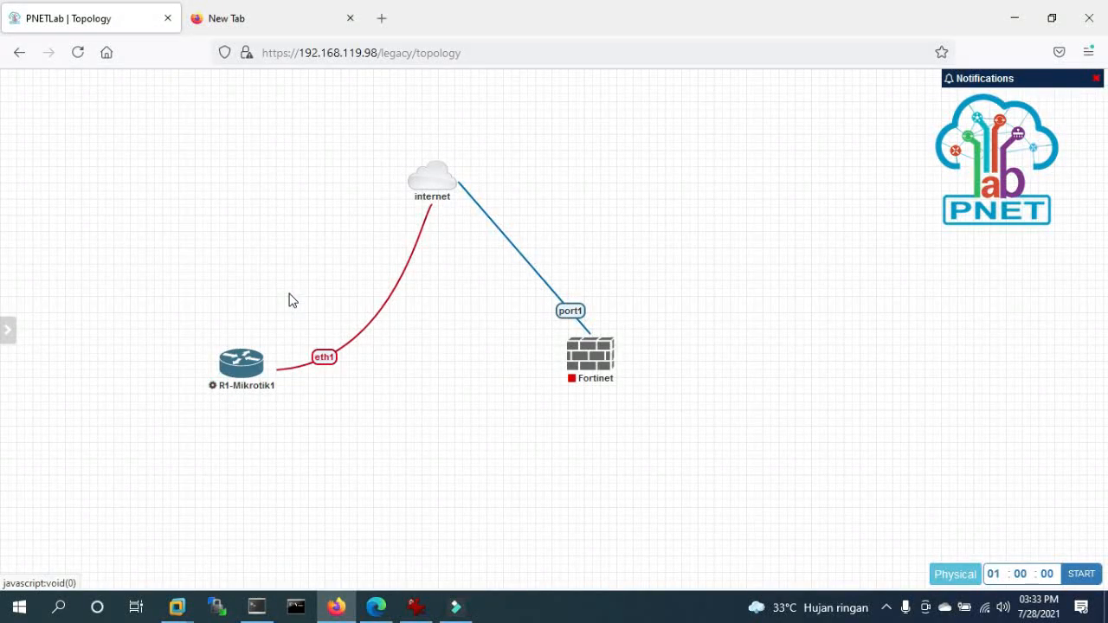
{"action": "right_click", "coordinate": [575, 358]}
{"action": "left_click", "coordinate": [636, 294]}
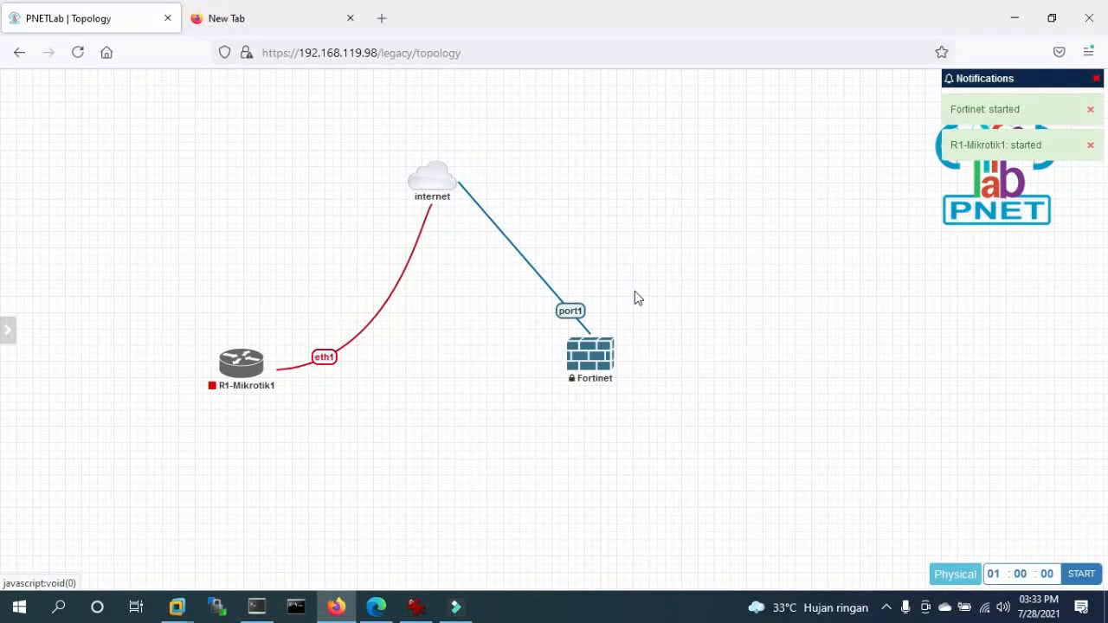
- Shut down the PNETLab server by running 'shutdown' in the PNET_4.2.11 VMware console
{"action": "left_click", "coordinate": [456, 607]}
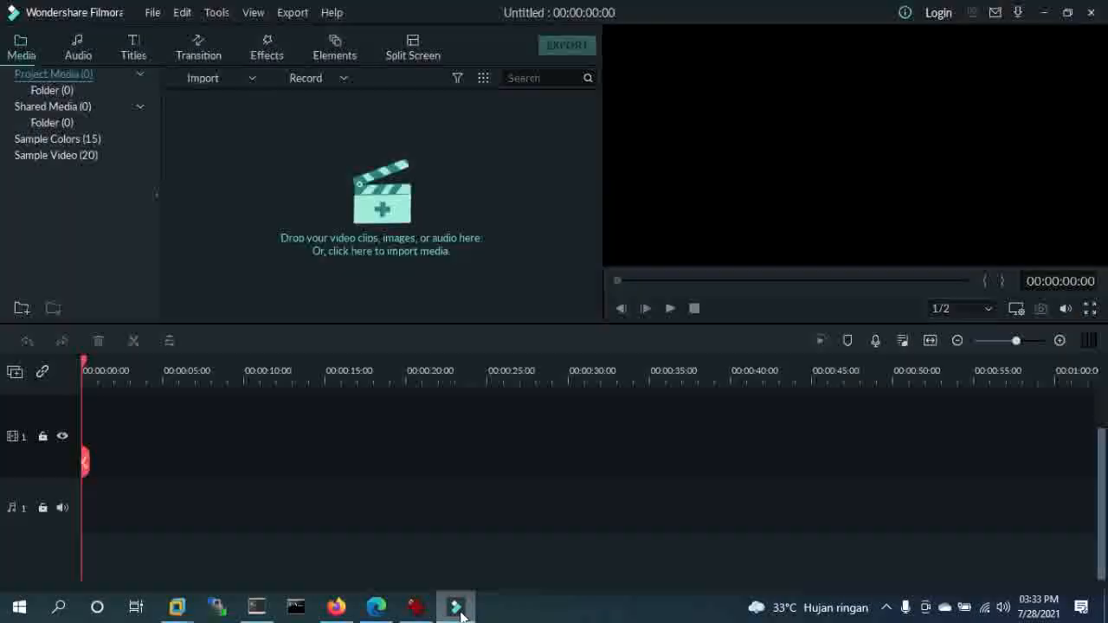
{"action": "left_click", "coordinate": [460, 614]}
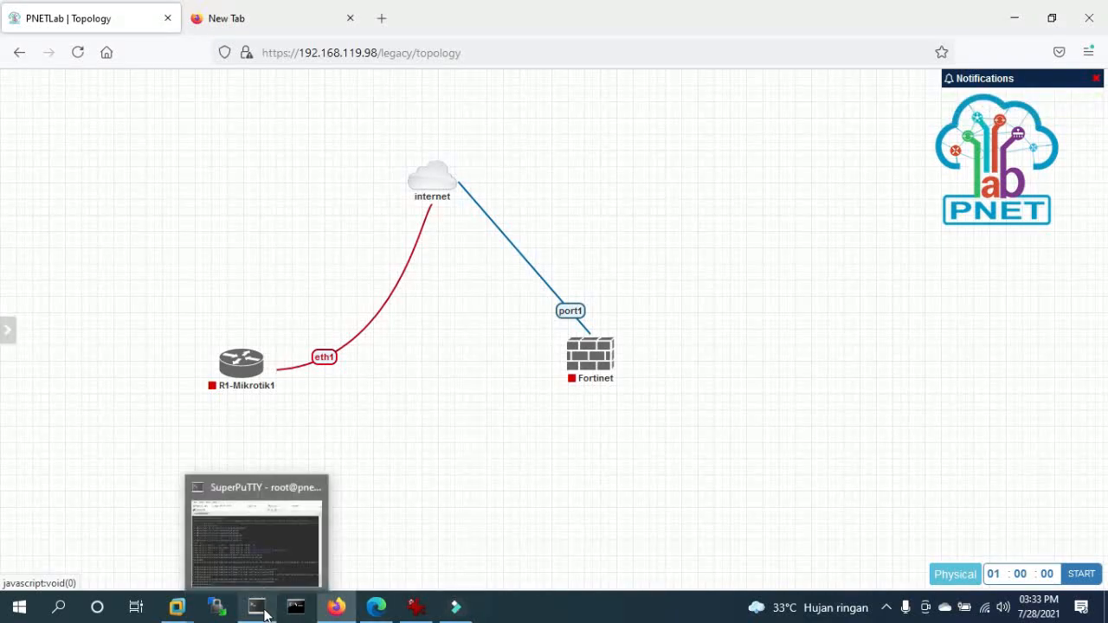
{"action": "mouse_move", "coordinate": [222, 616]}
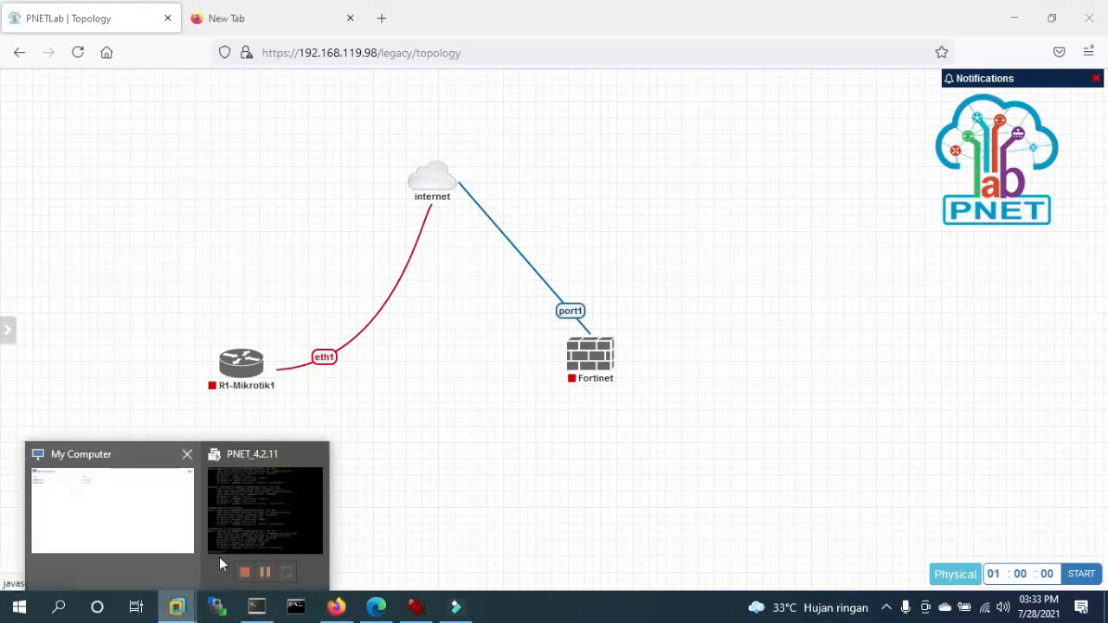
{"action": "left_click", "coordinate": [249, 540]}
{"action": "key", "text": "Return"}
{"action": "key", "text": "Return"}
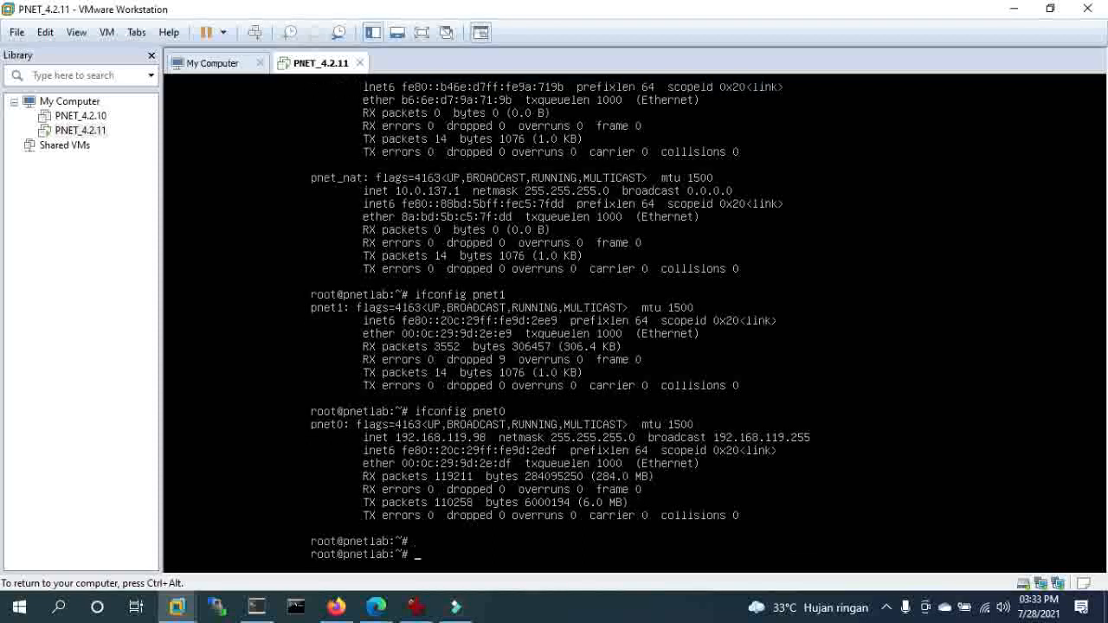
{"action": "type", "text": "shutdown -h now"}
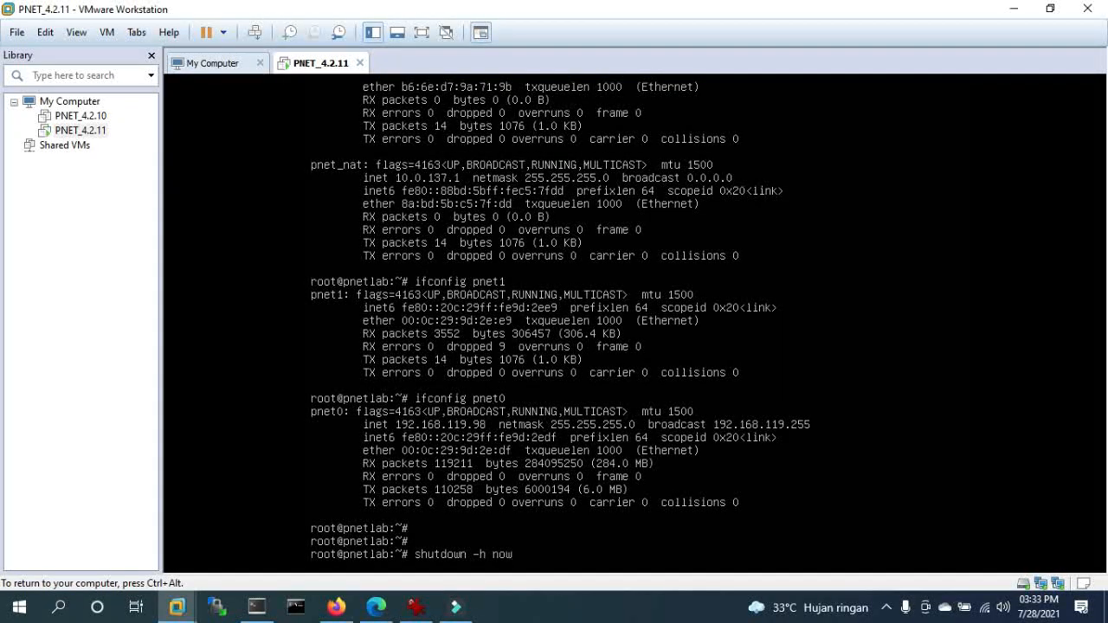
{"action": "key", "text": "Return"}
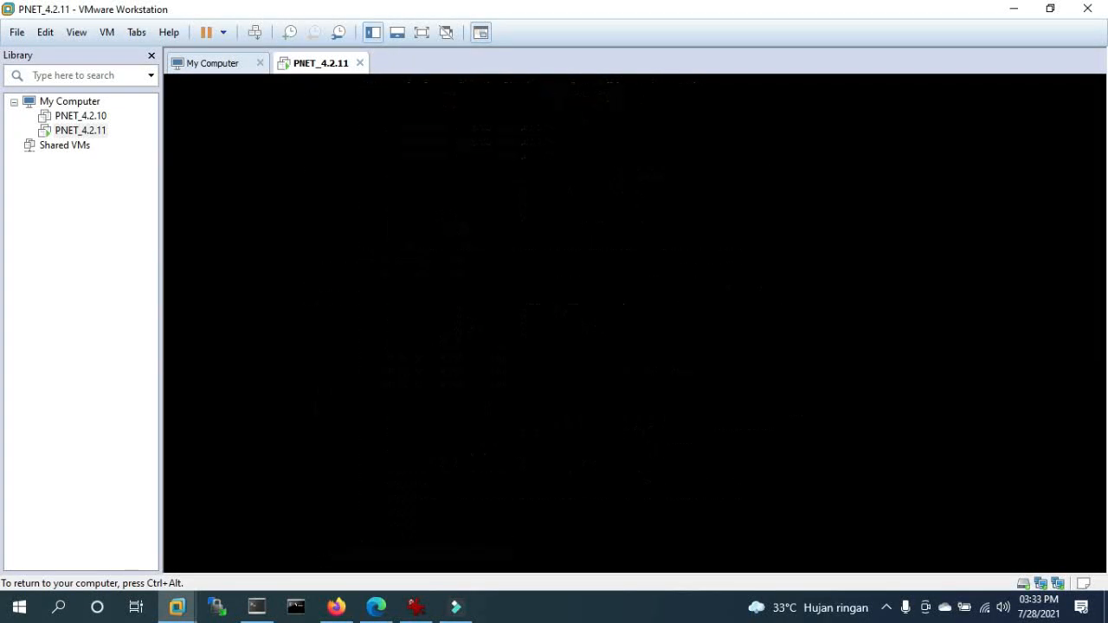
- Return to VMware Workstation and show the PNET_4.2.11 summary page
{"action": "key", "text": "ctrl+alt"}
{"action": "left_click", "coordinate": [1040, 12]}
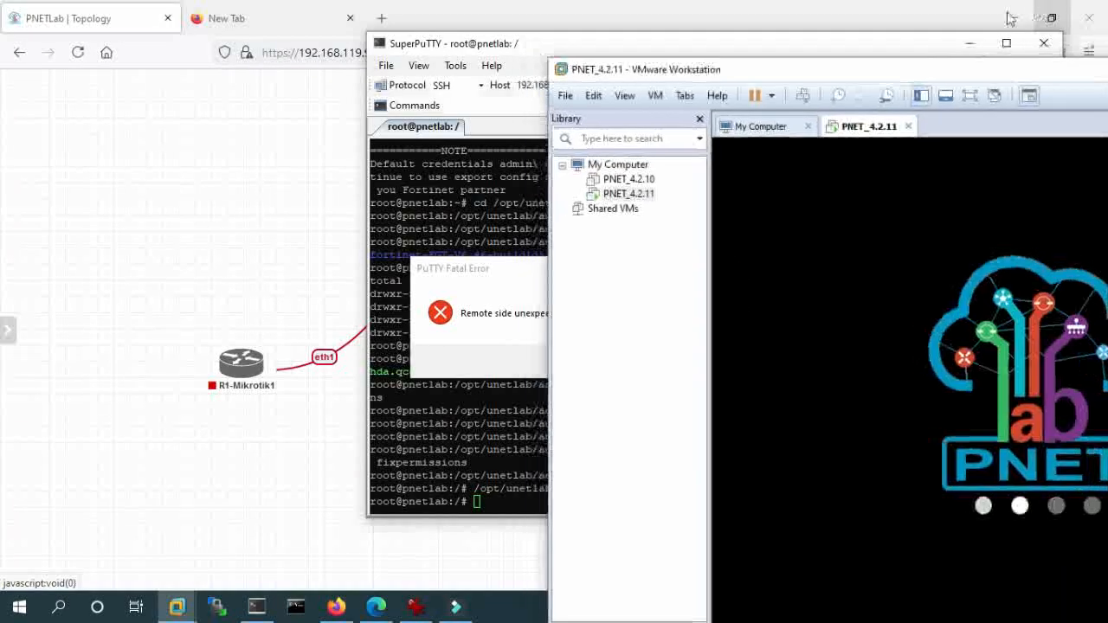
{"action": "left_click", "coordinate": [277, 287]}
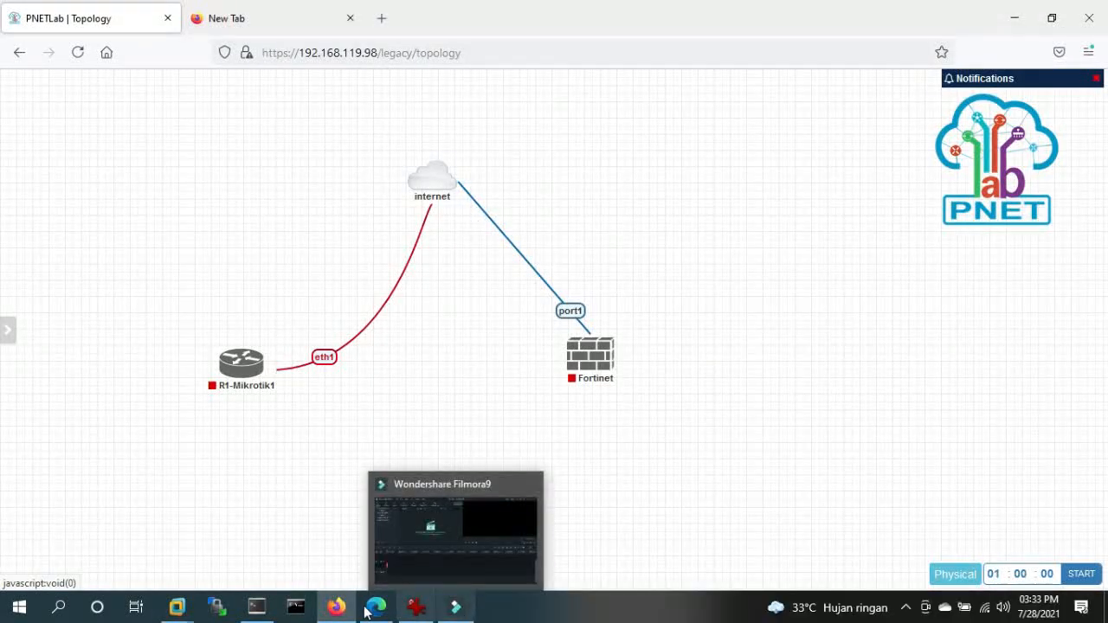
{"action": "mouse_move", "coordinate": [178, 610]}
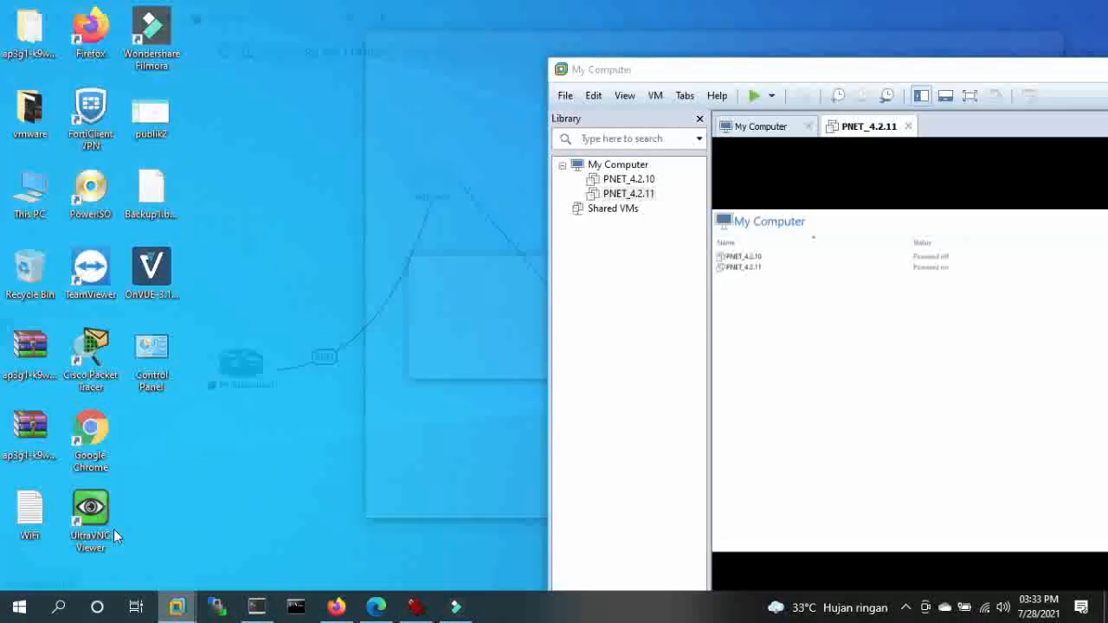
{"action": "left_click", "coordinate": [114, 529]}
{"action": "left_click", "coordinate": [638, 194]}
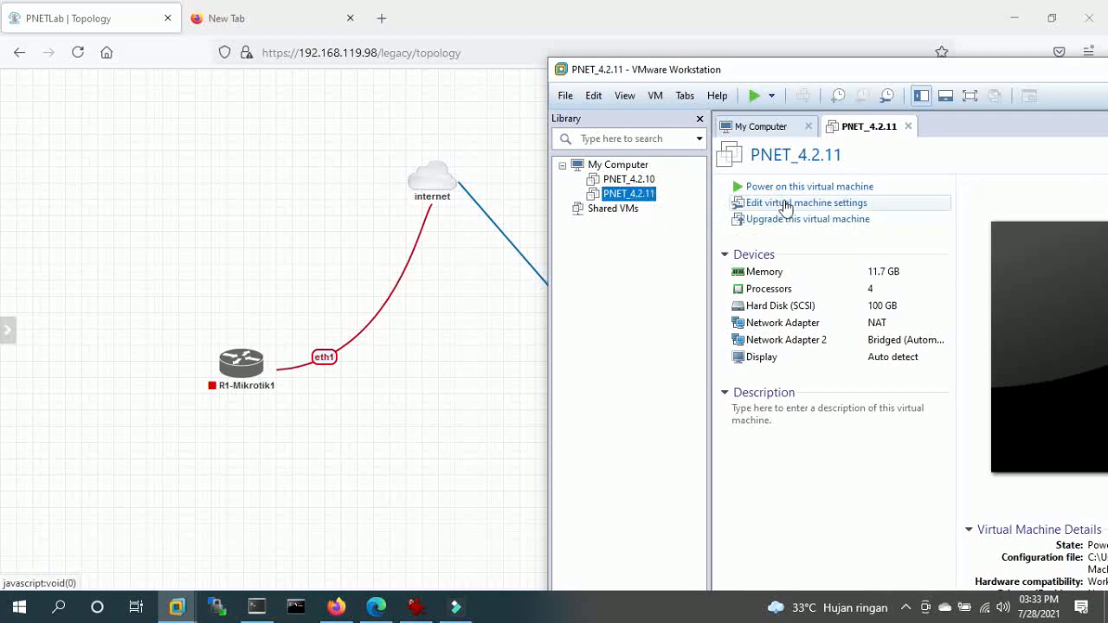
- Tick 'Virtualize Intel VT-x/EPT or AMD-V/RVI' in PNET_4.2.11's Processors settings and save
{"action": "left_click", "coordinate": [781, 205]}
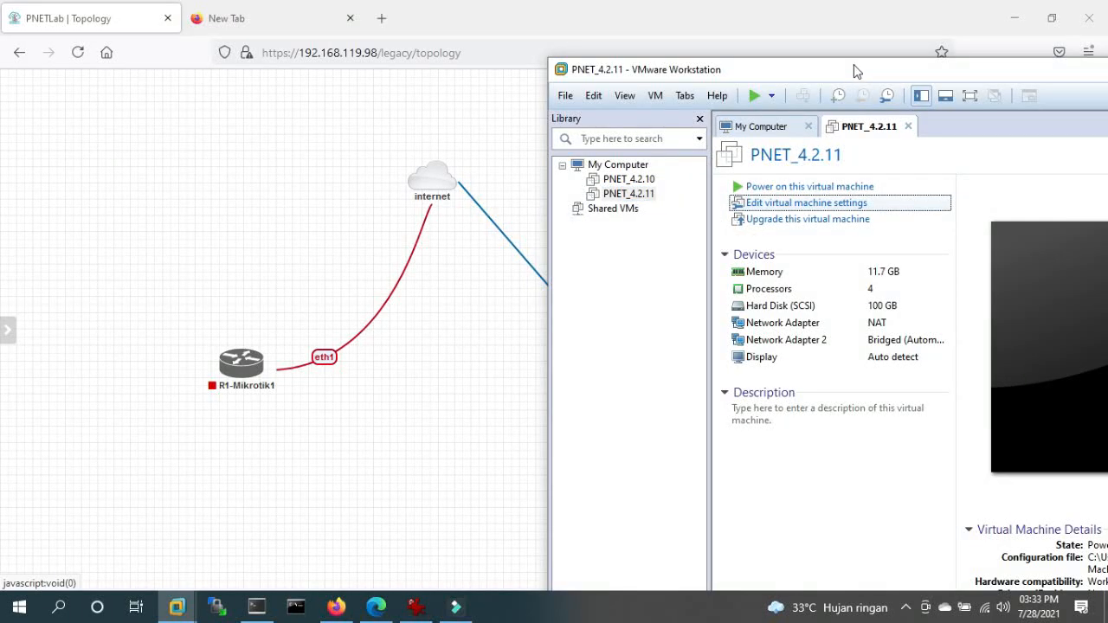
{"action": "left_click_drag", "start_coordinate": [860, 75], "coordinate": [370, 70]}
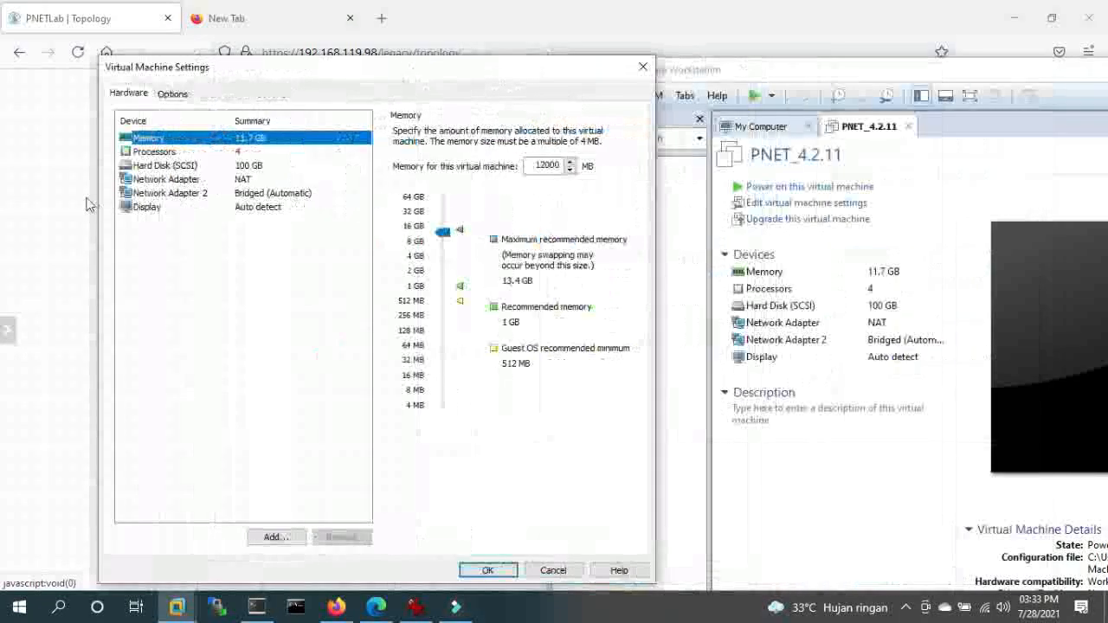
{"action": "left_click", "coordinate": [141, 152]}
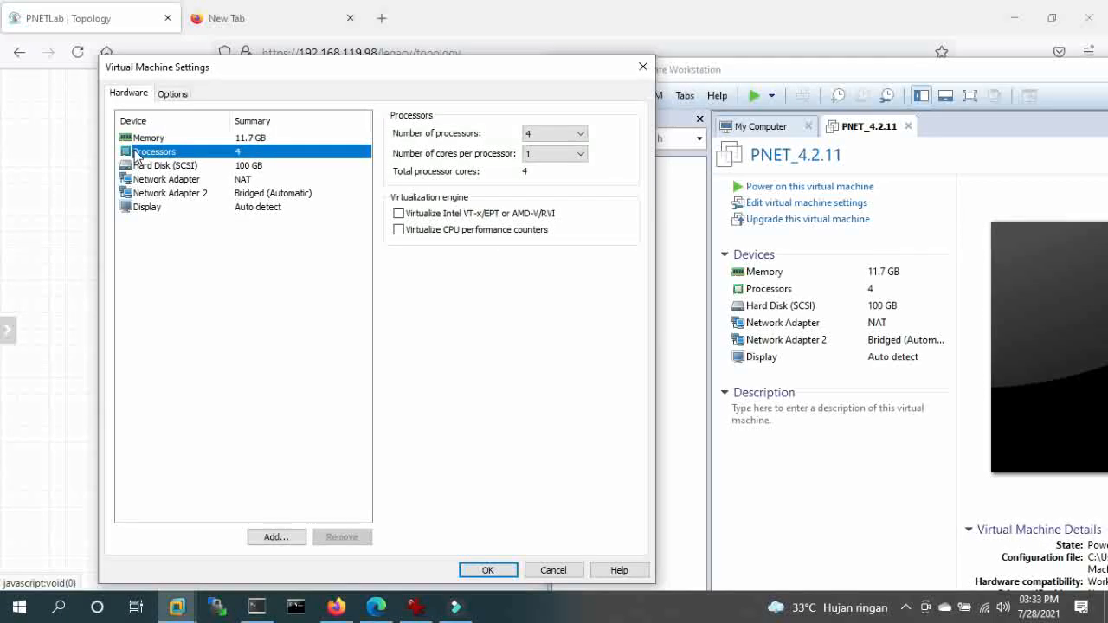
{"action": "left_click", "coordinate": [398, 214]}
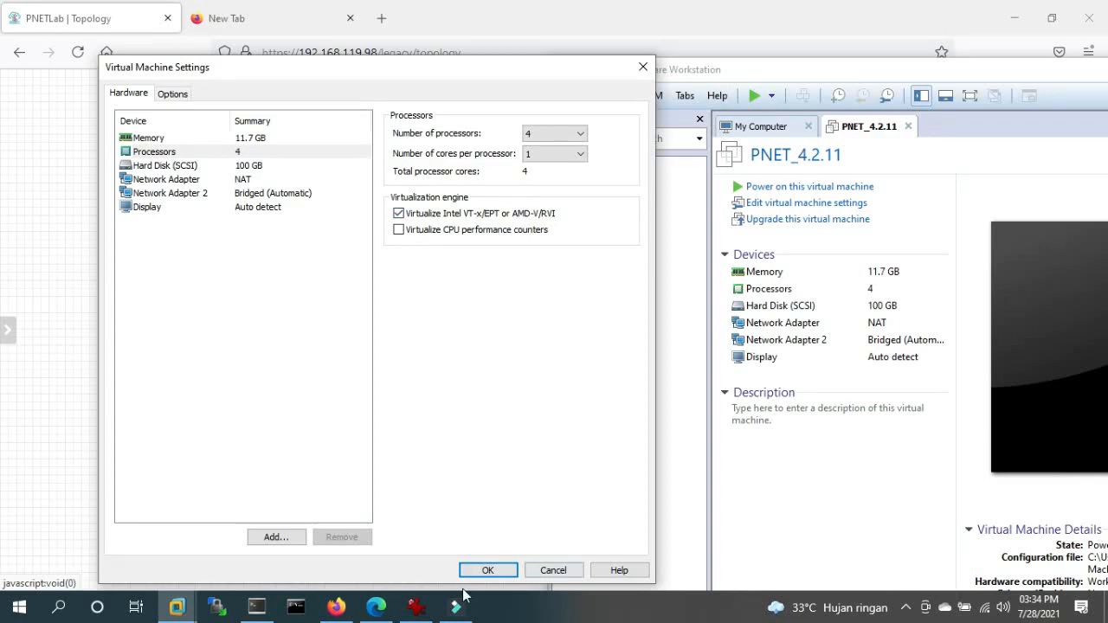
{"action": "left_click", "coordinate": [493, 570]}
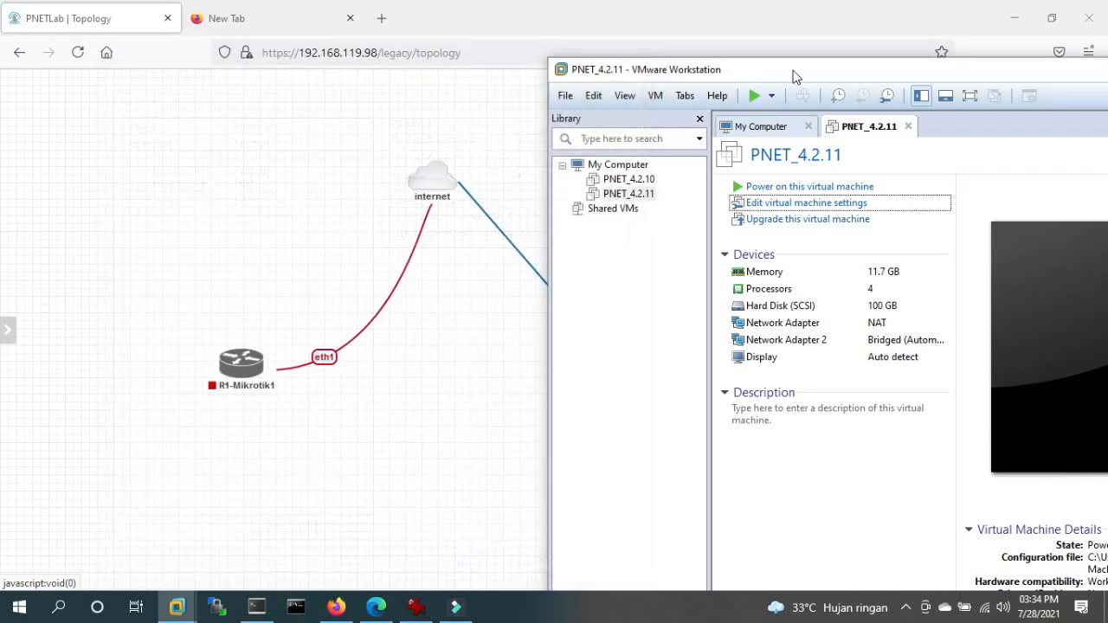
{"action": "left_click_drag", "start_coordinate": [796, 77], "coordinate": [477, 35]}
- Dismiss the PNET_4.2.10 could-not-open error and power on PNET_4.2.11
{"action": "left_click", "coordinate": [302, 147]}
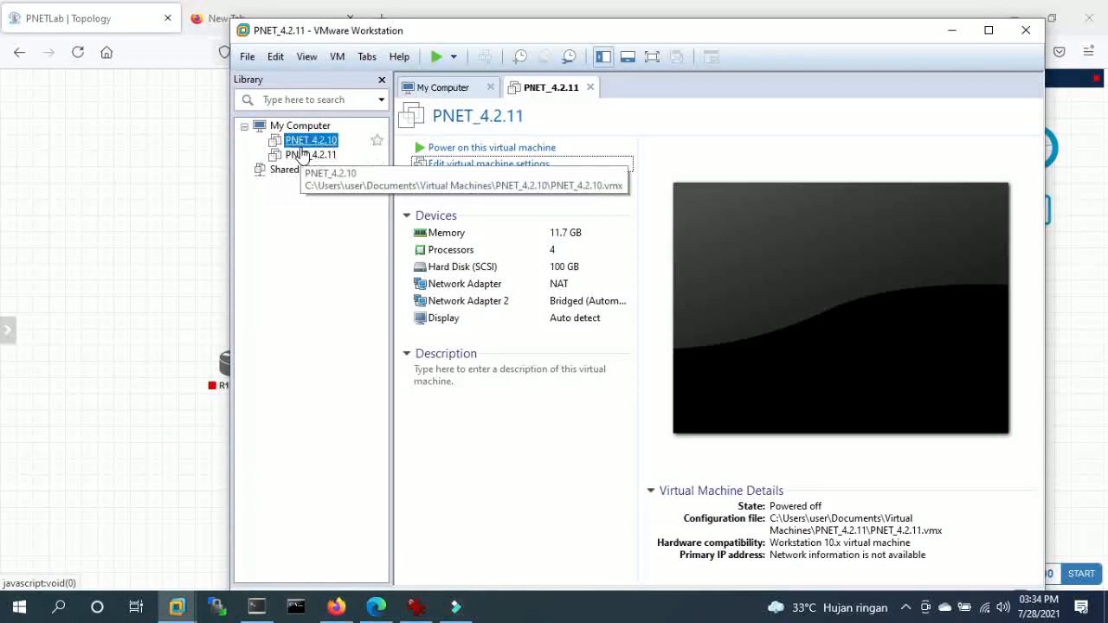
{"action": "left_click", "coordinate": [752, 245]}
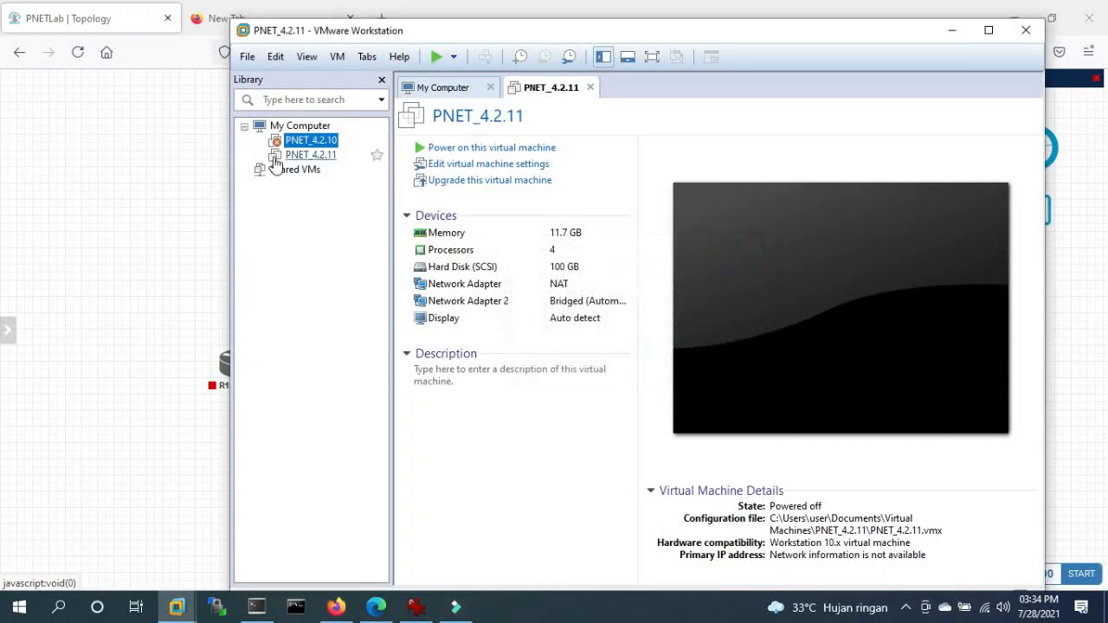
{"action": "left_click", "coordinate": [291, 154]}
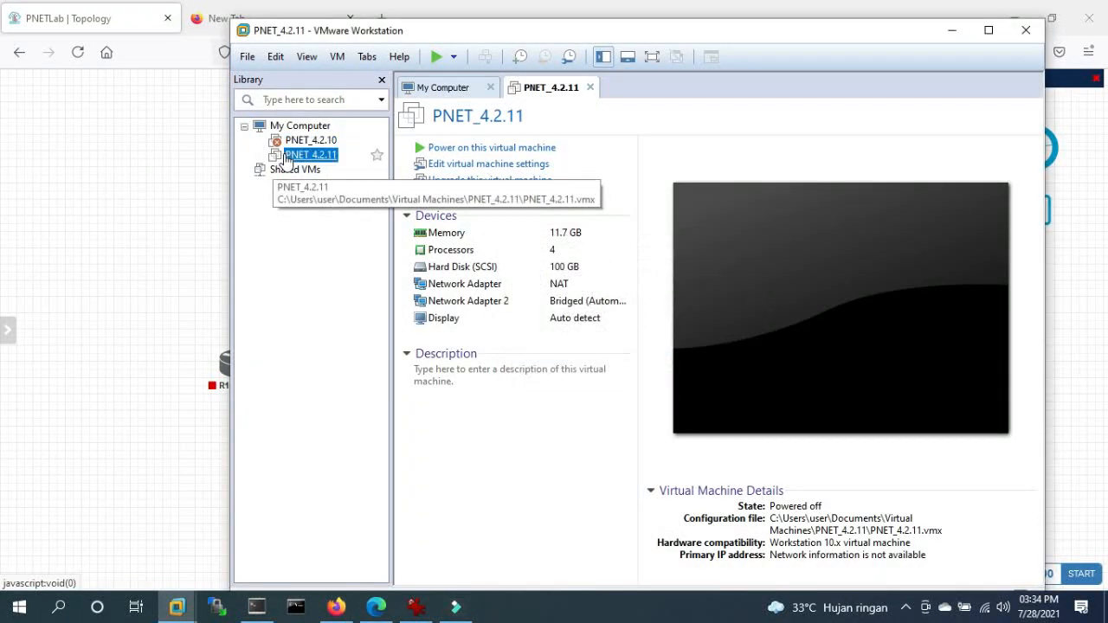
{"action": "left_click", "coordinate": [435, 57]}
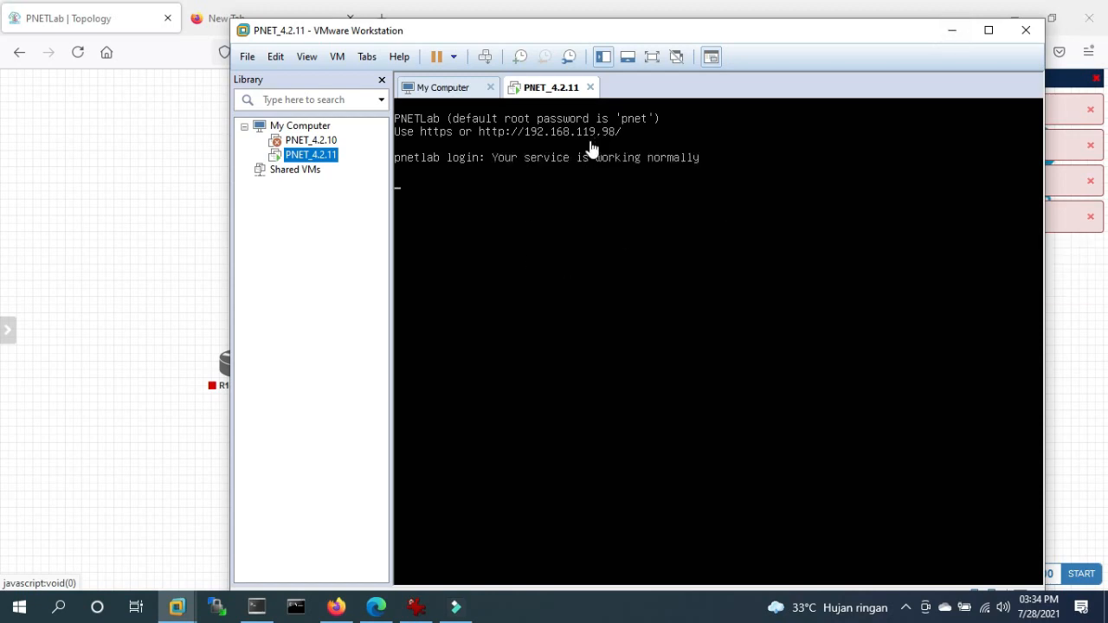
- Minimize VMware, reload the topology page and close the empty New Tab
{"action": "left_click", "coordinate": [956, 33]}
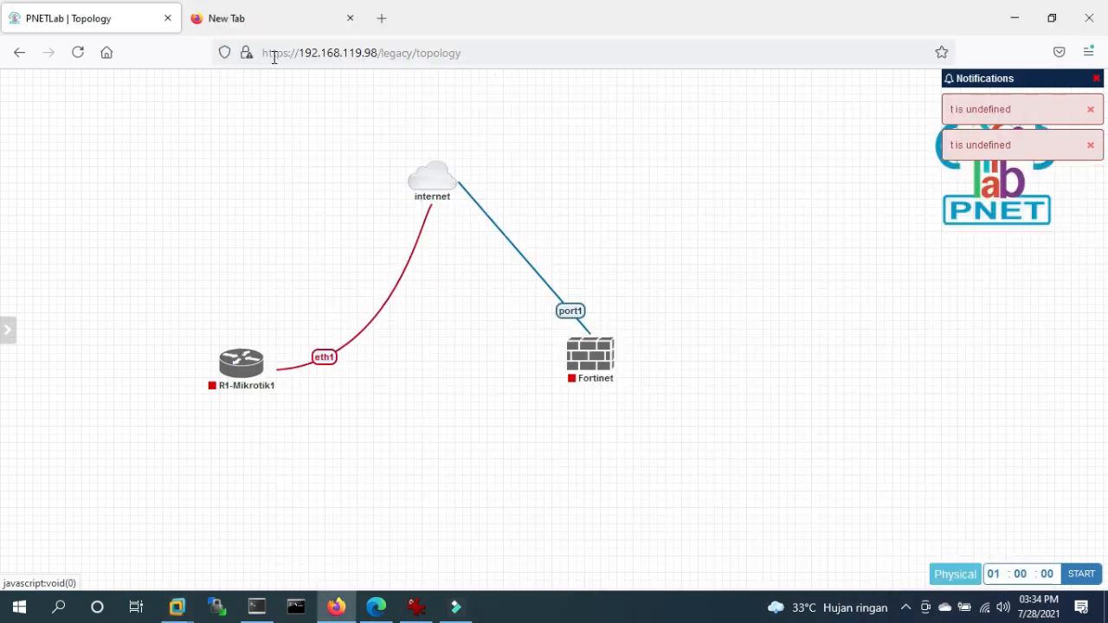
{"action": "left_click", "coordinate": [450, 50]}
{"action": "key", "text": "Return"}
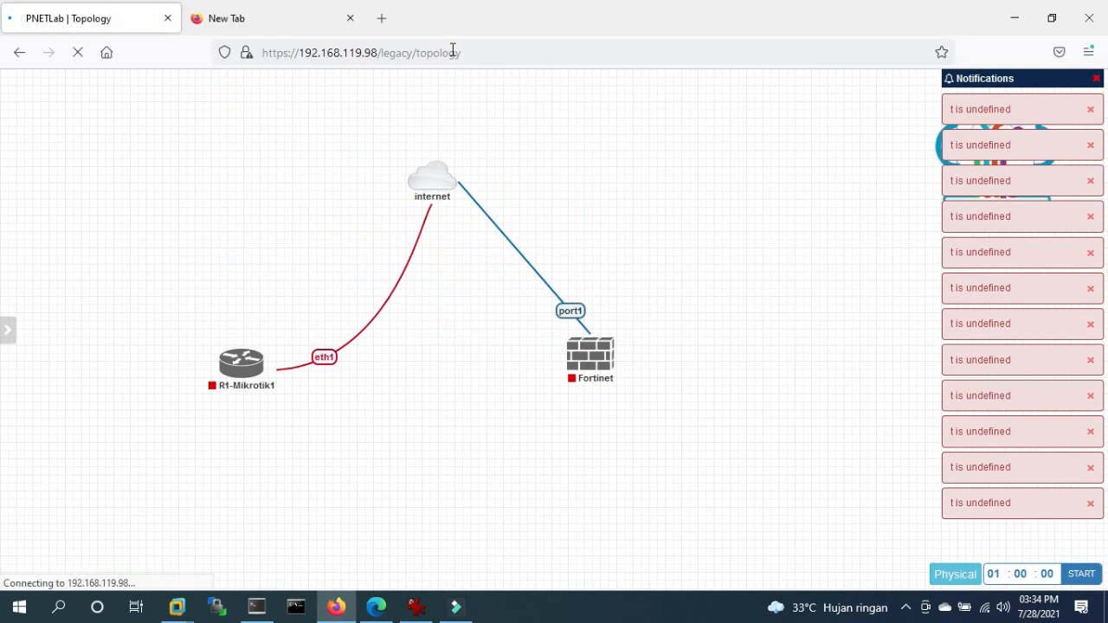
{"action": "left_click", "coordinate": [349, 19]}
{"action": "left_click_drag", "start_coordinate": [381, 53], "coordinate": [852, 45]}
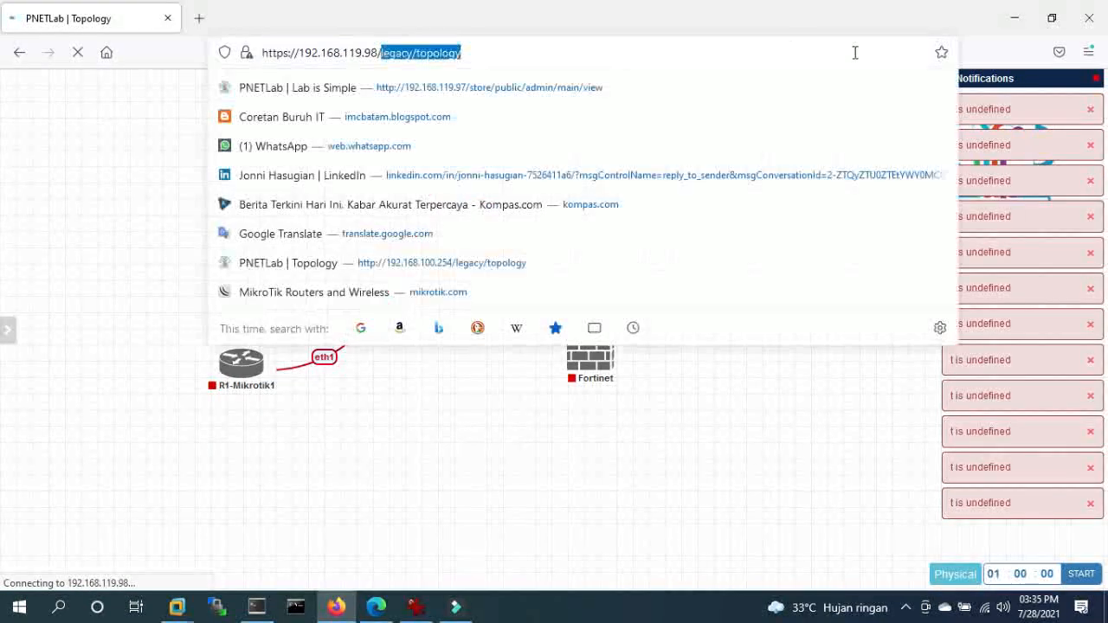
{"action": "key", "text": "BackSpace"}
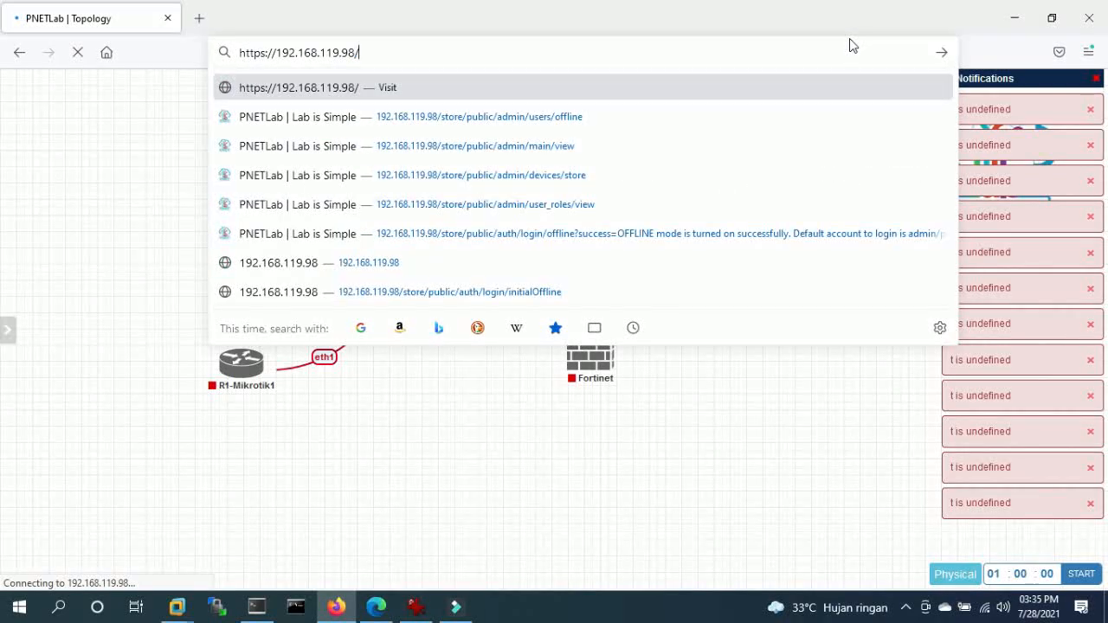
{"action": "key", "text": "BackSpace"}
{"action": "key", "text": "Return"}
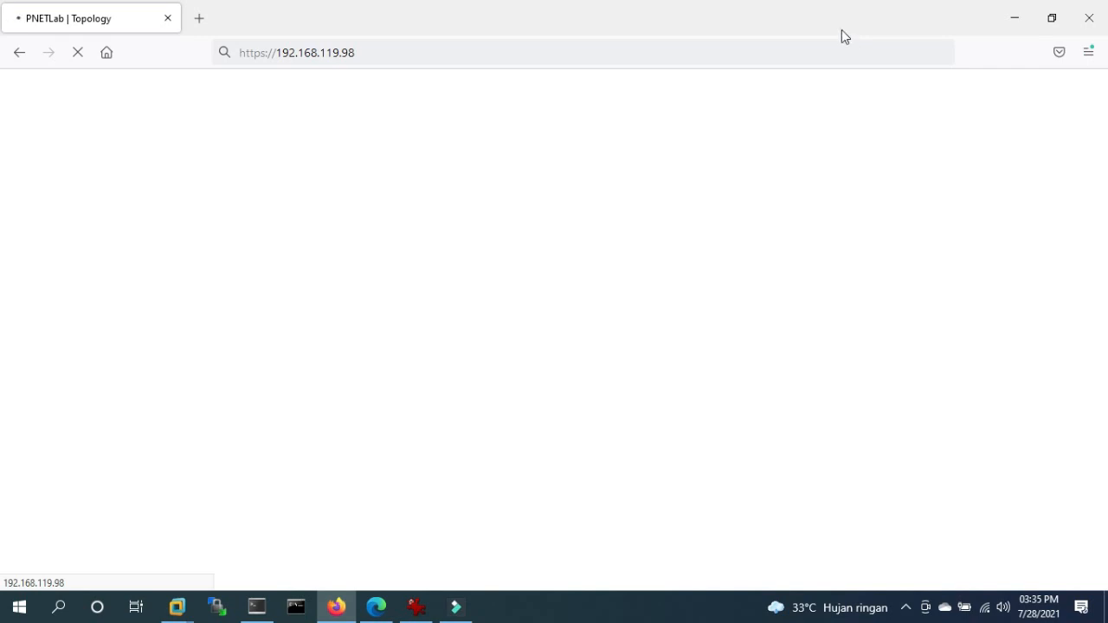
{"action": "left_click", "coordinate": [279, 53]}
{"action": "left_click", "coordinate": [346, 19]}
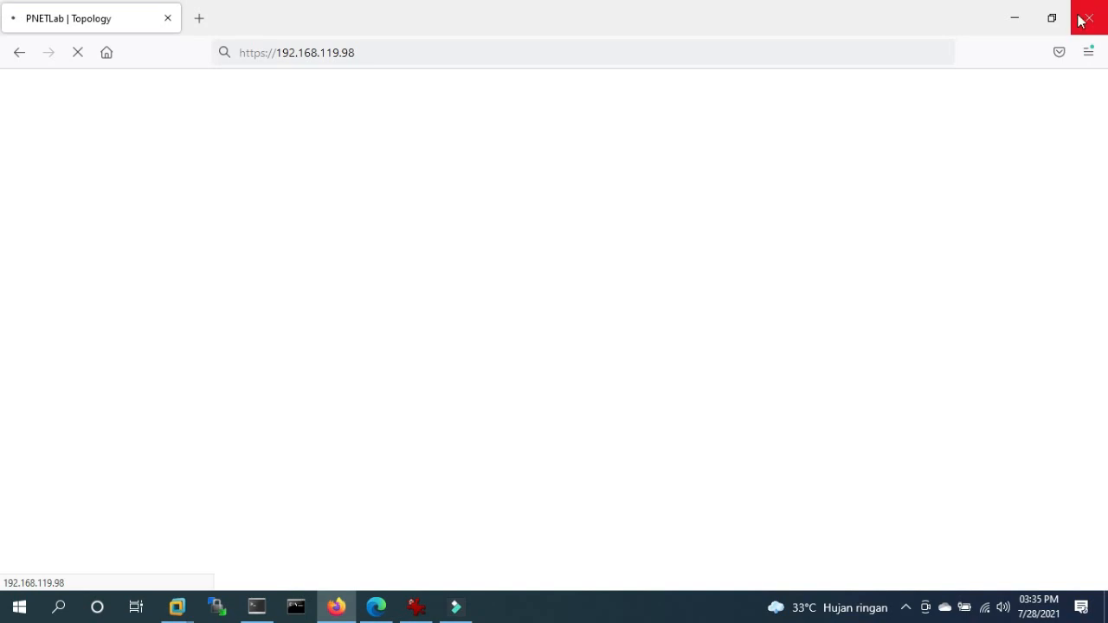
{"action": "left_click", "coordinate": [1088, 55]}
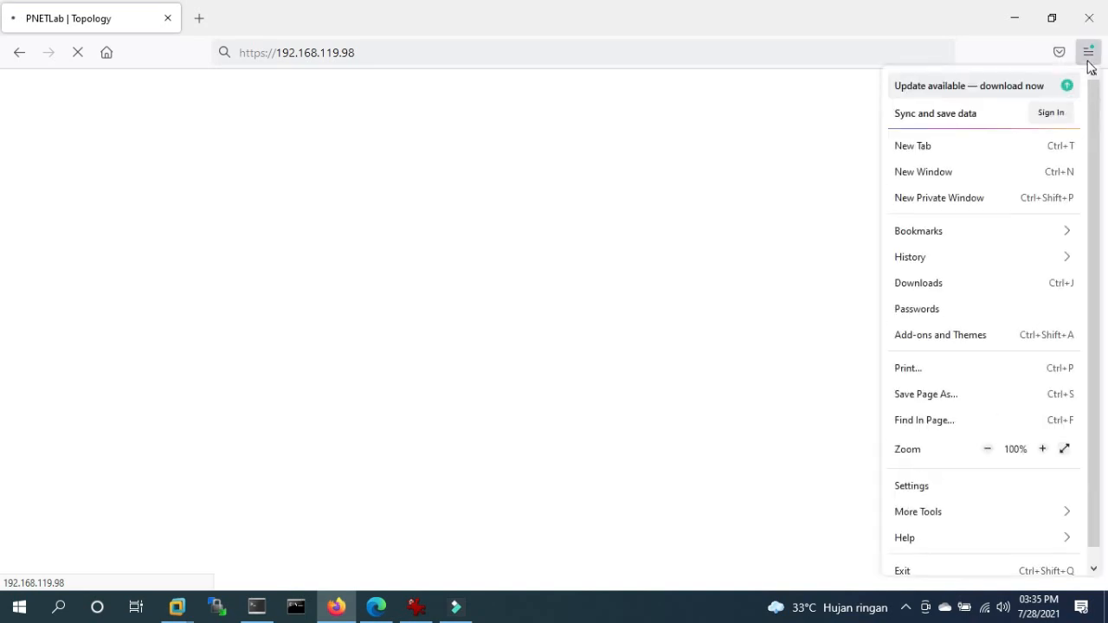
- Clear all Firefox browsing history and close Firefox
{"action": "left_click", "coordinate": [922, 258]}
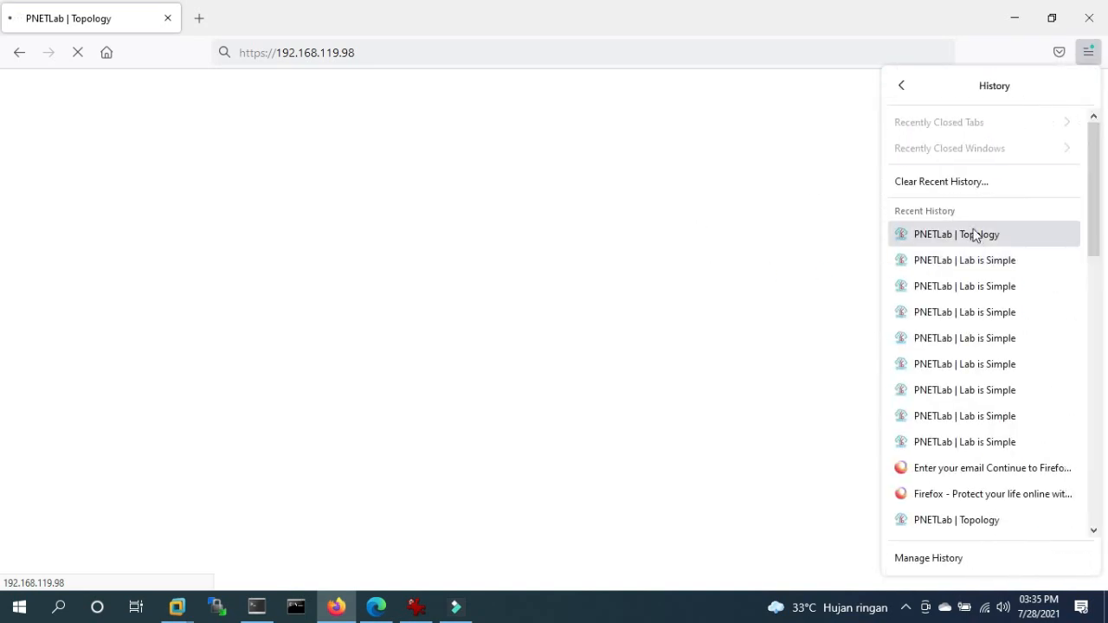
{"action": "left_click", "coordinate": [923, 183]}
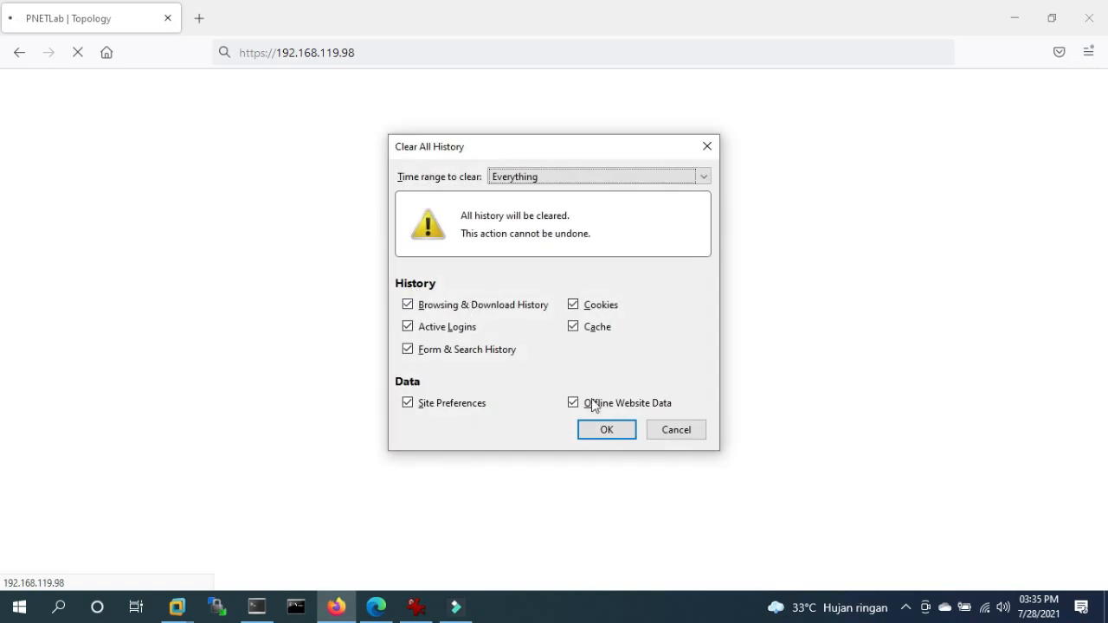
{"action": "left_click", "coordinate": [607, 430]}
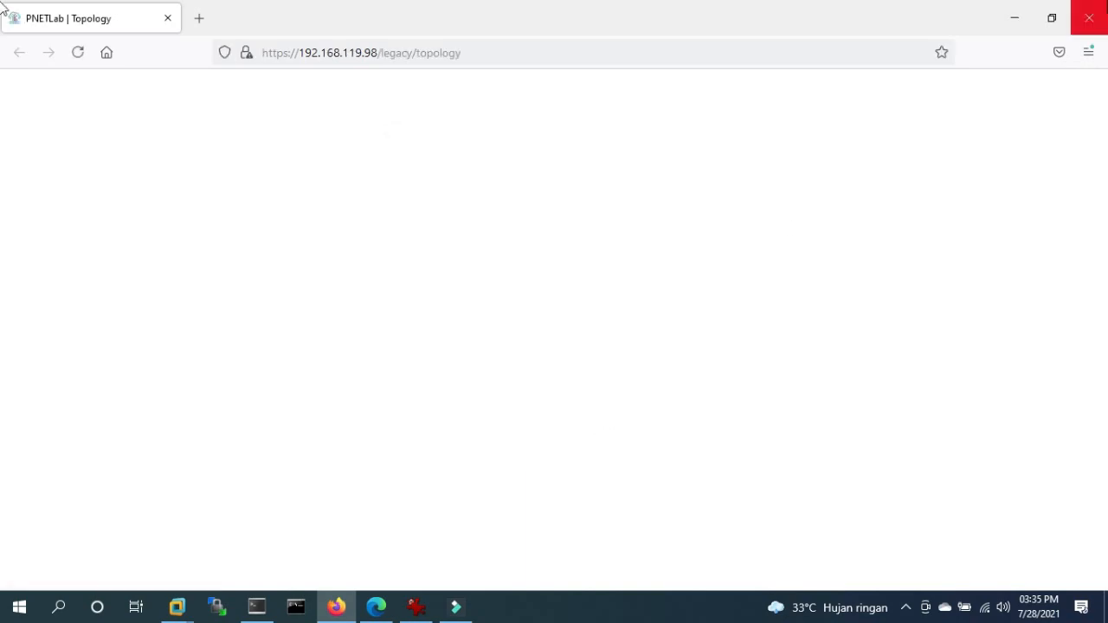
{"action": "left_click", "coordinate": [1101, 18]}
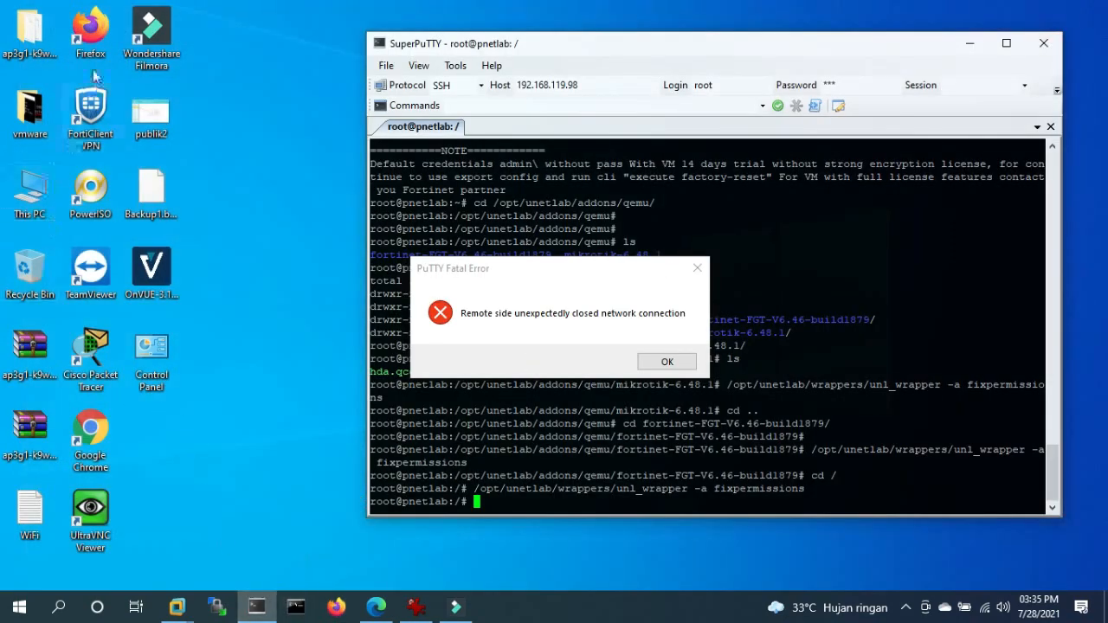
- Relaunch Firefox and go to 192.168.119.98
{"action": "double_click", "coordinate": [91, 44]}
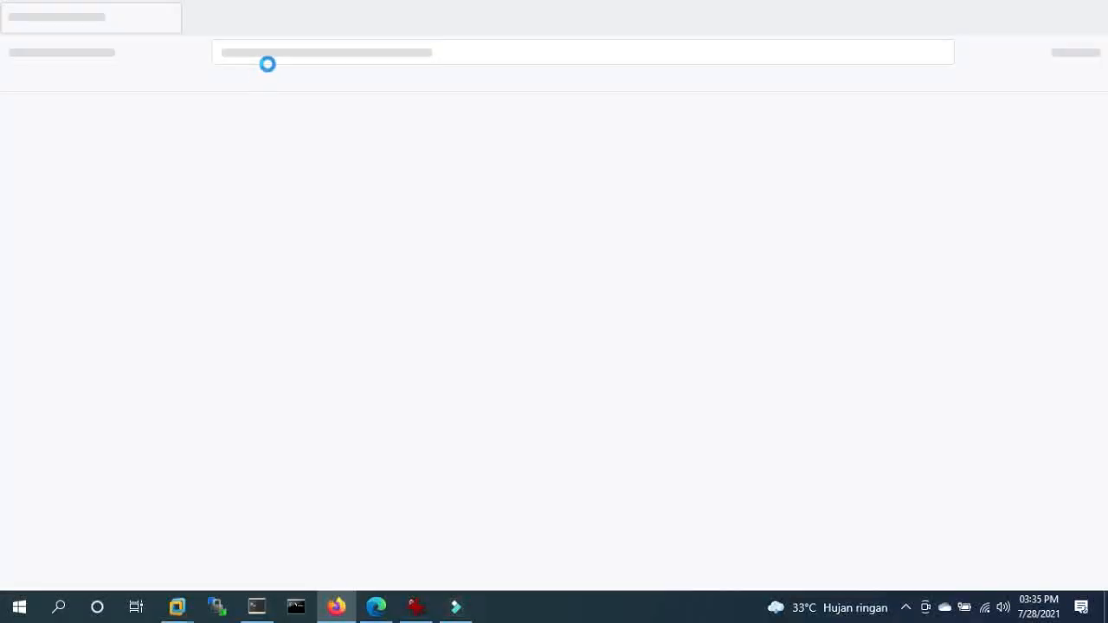
{"action": "type", "text": "192"}
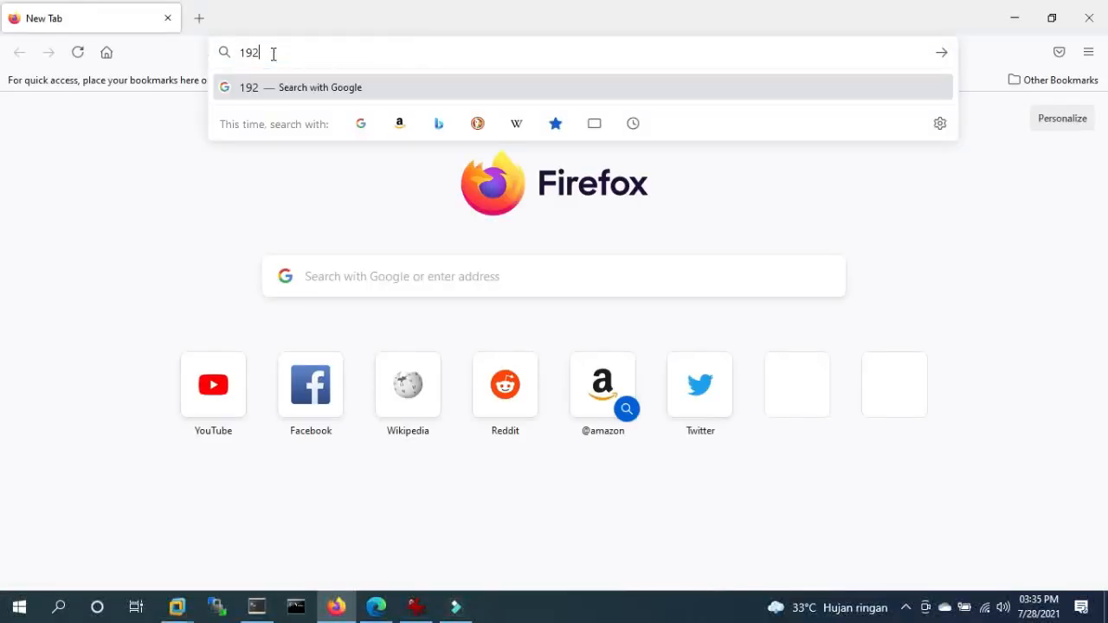
{"action": "type", "text": ".168.119.98"}
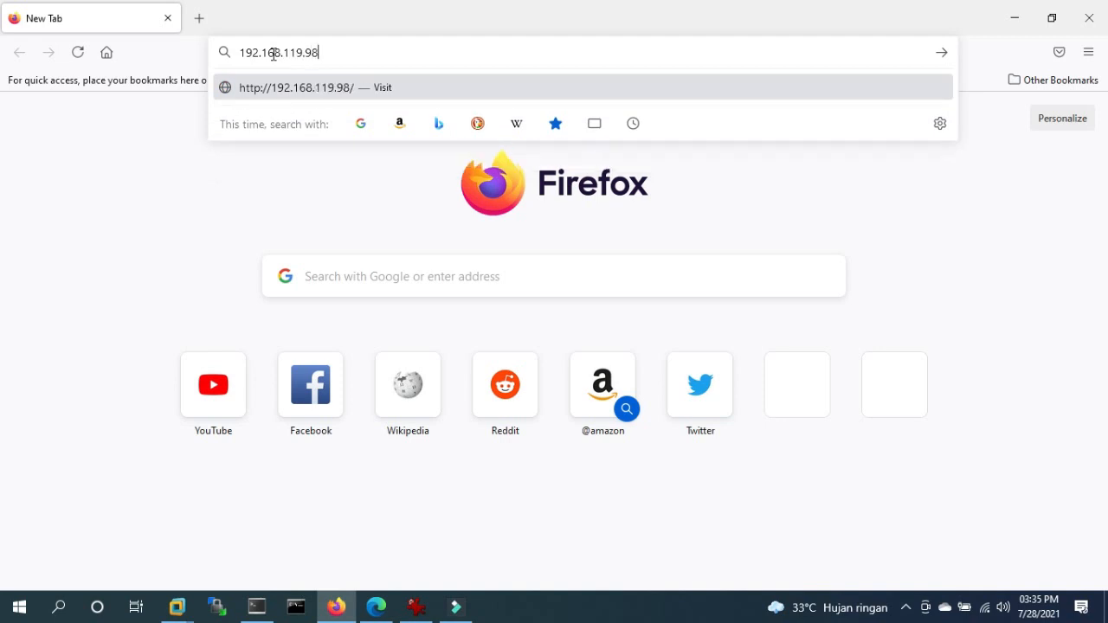
{"action": "key", "text": "Return"}
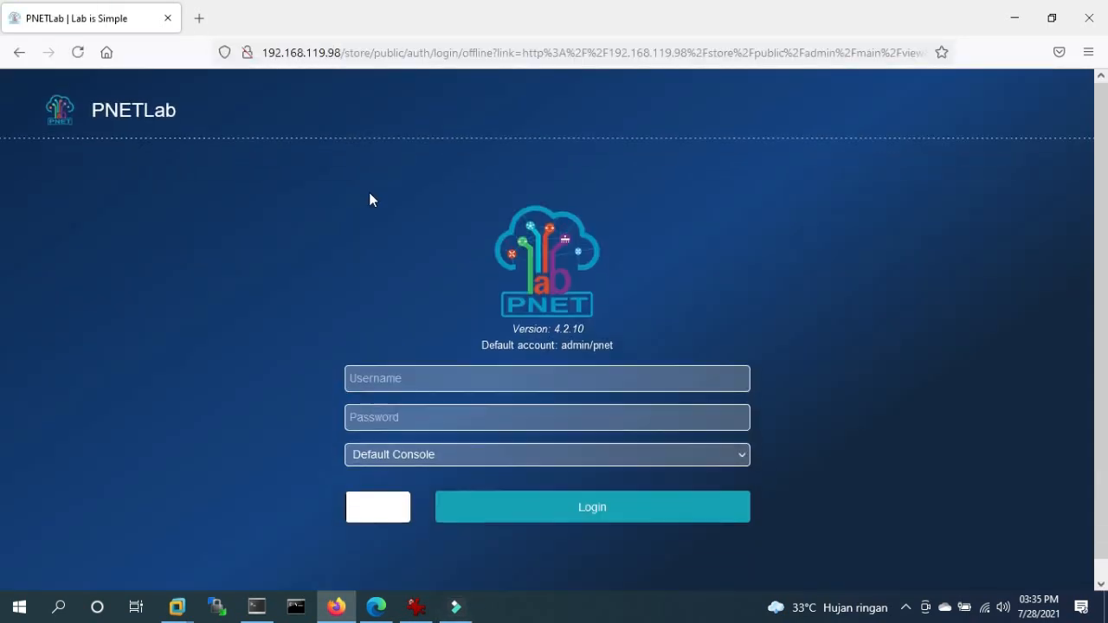
- Log in as admin with the default password and captcha, declining Firefox's save-login offer
{"action": "left_click", "coordinate": [400, 364]}
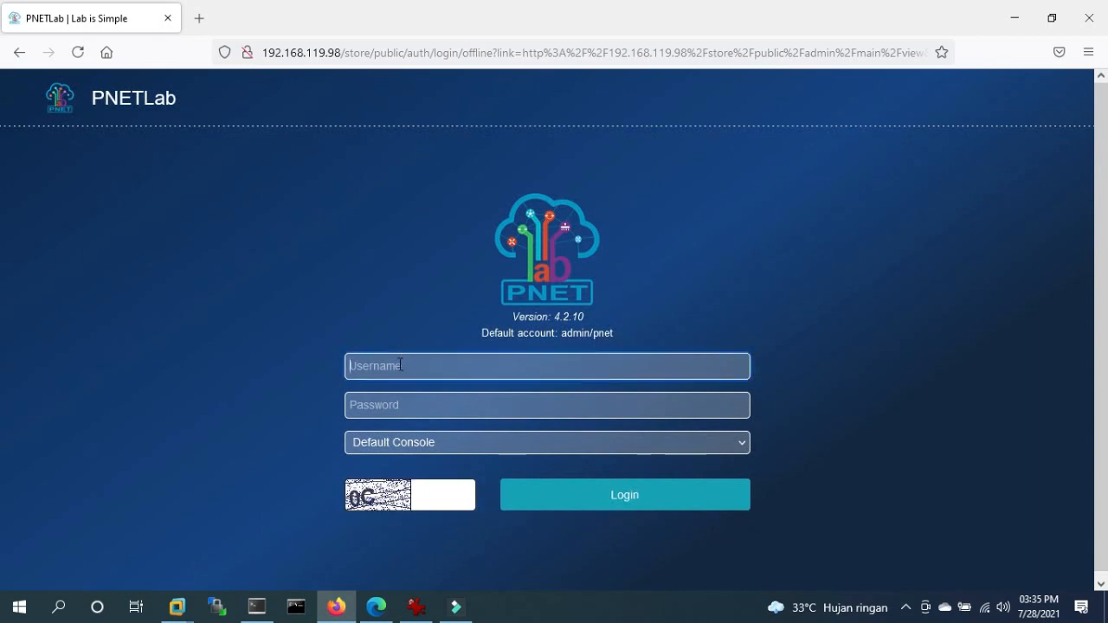
{"action": "type", "text": "admin"}
{"action": "key", "text": "Tab"}
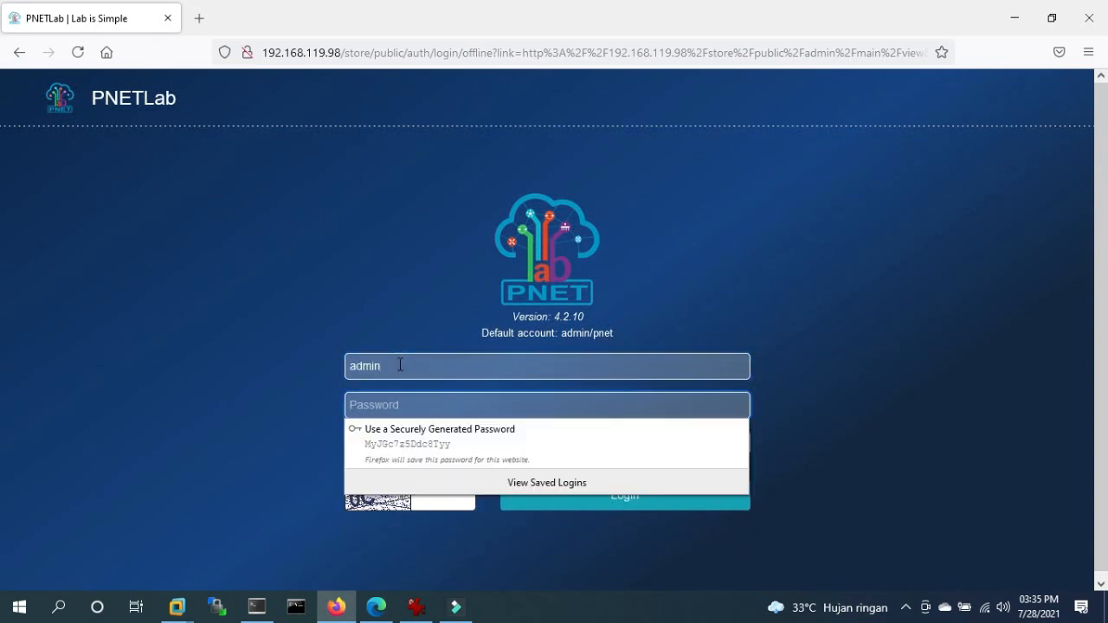
{"action": "type", "text": "pnet"}
{"action": "key", "text": "Tab"}
{"action": "key", "text": "Tab"}
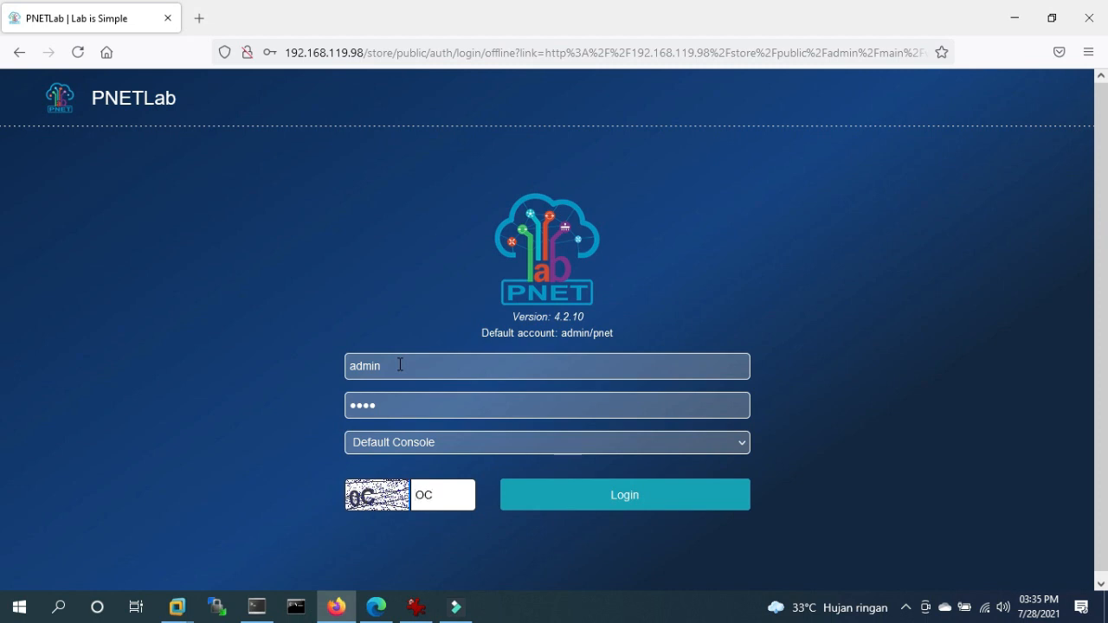
{"action": "type", "text": "OC"}
{"action": "key", "text": "BackSpace"}
{"action": "type", "text": "C"}
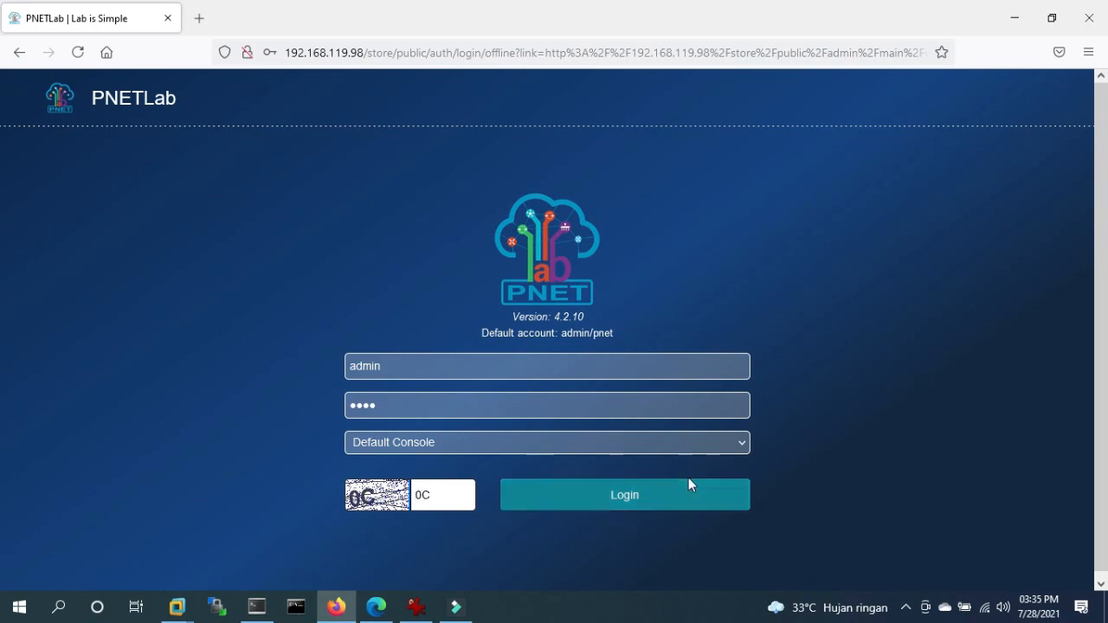
{"action": "left_click", "coordinate": [589, 499]}
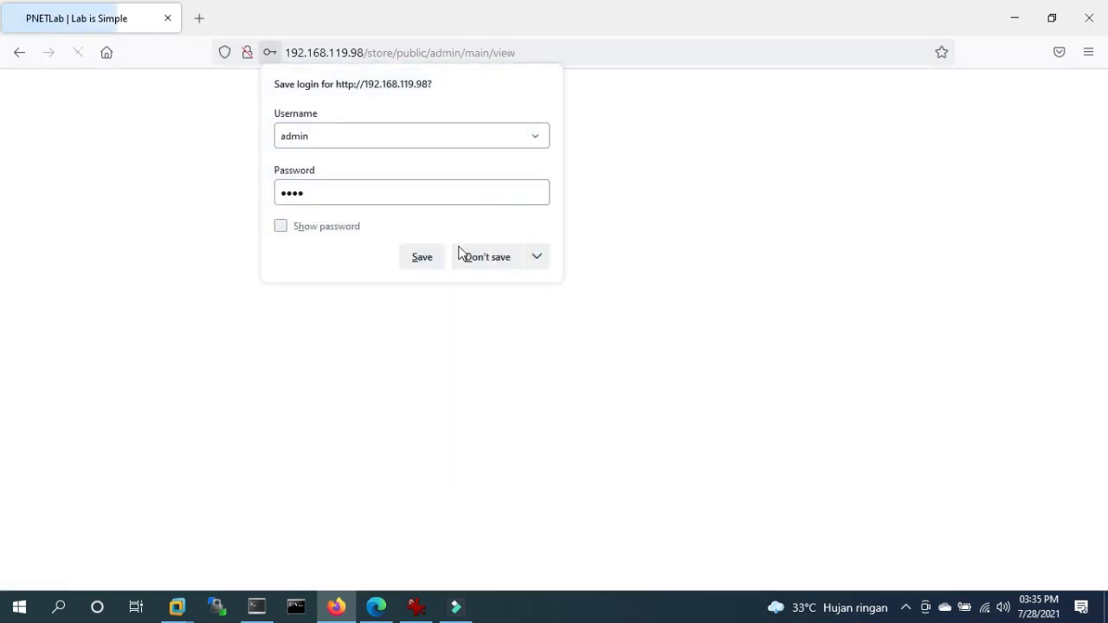
{"action": "left_click", "coordinate": [463, 257]}
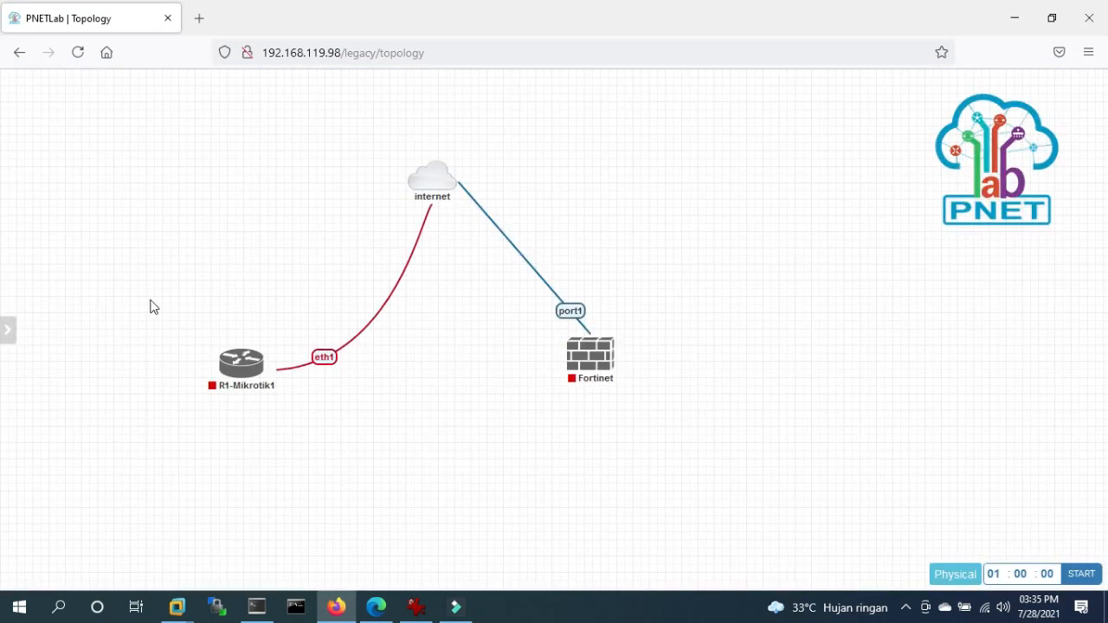
- Delete the R1-Mikrotik1 router and the Fortinet firewall nodes, confirming each deletion
{"action": "right_click", "coordinate": [225, 369]}
{"action": "left_click", "coordinate": [276, 566]}
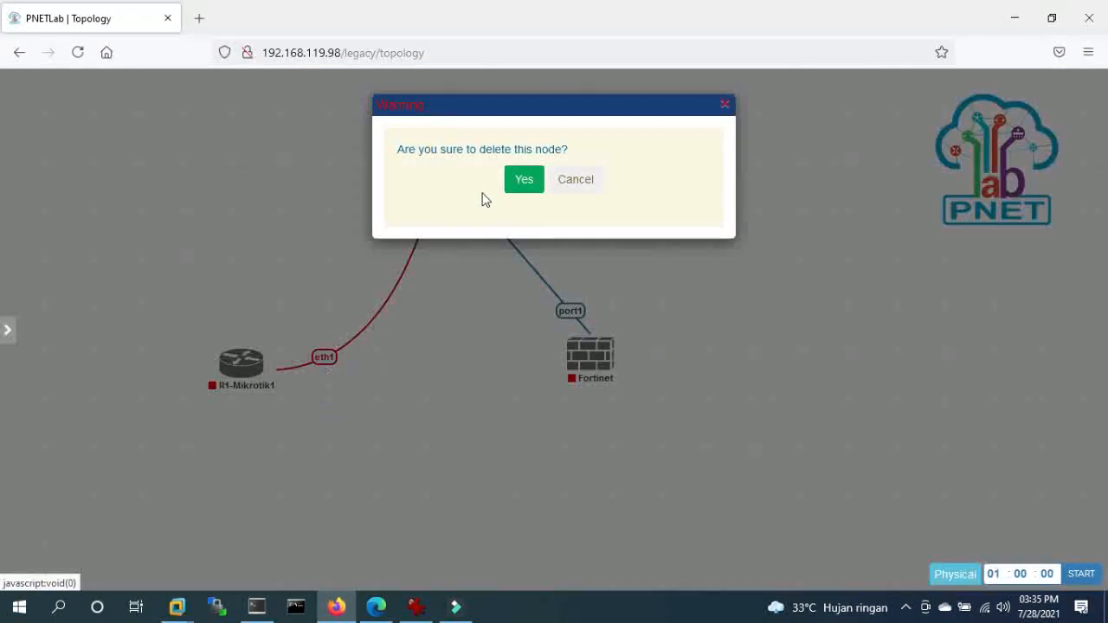
{"action": "left_click", "coordinate": [569, 180]}
{"action": "right_click", "coordinate": [231, 366]}
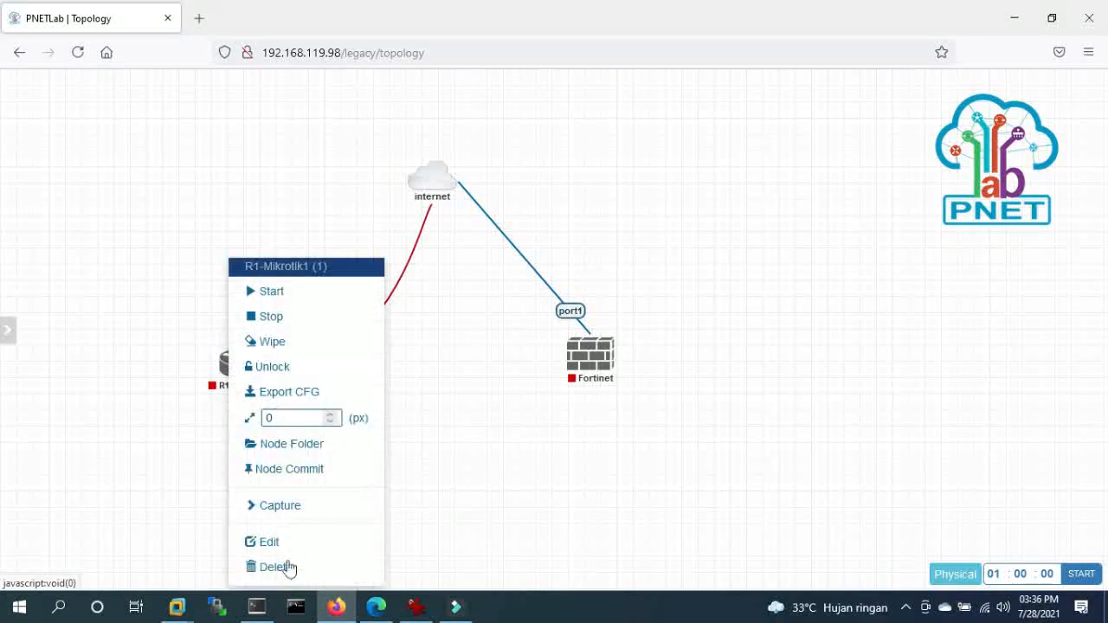
{"action": "left_click", "coordinate": [286, 566]}
{"action": "left_click", "coordinate": [520, 180]}
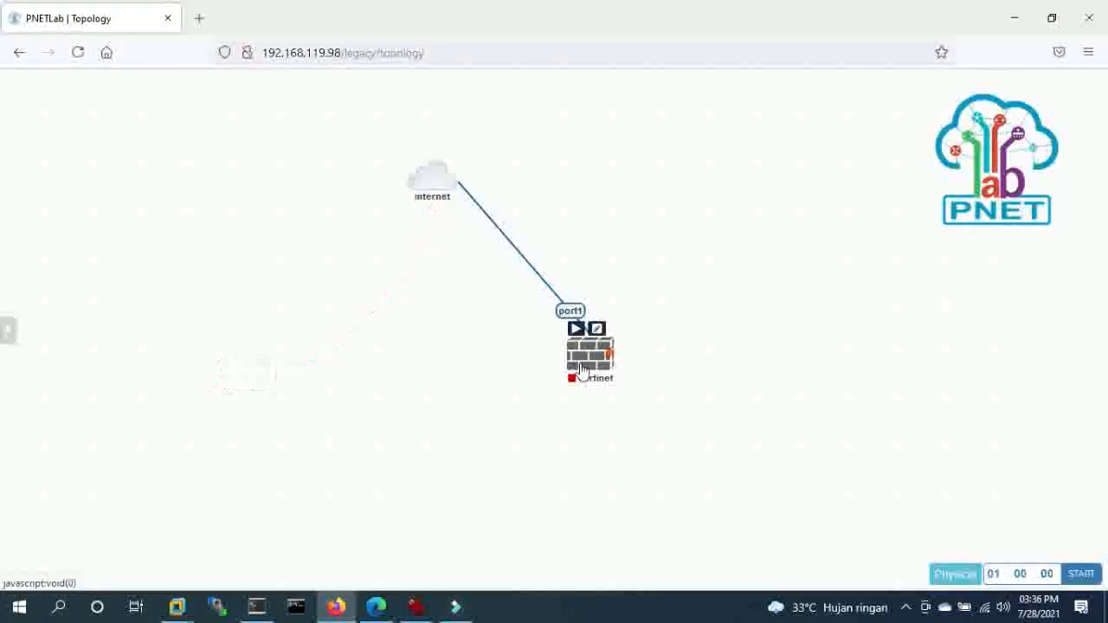
{"action": "right_click", "coordinate": [582, 354]}
{"action": "left_click", "coordinate": [618, 566]}
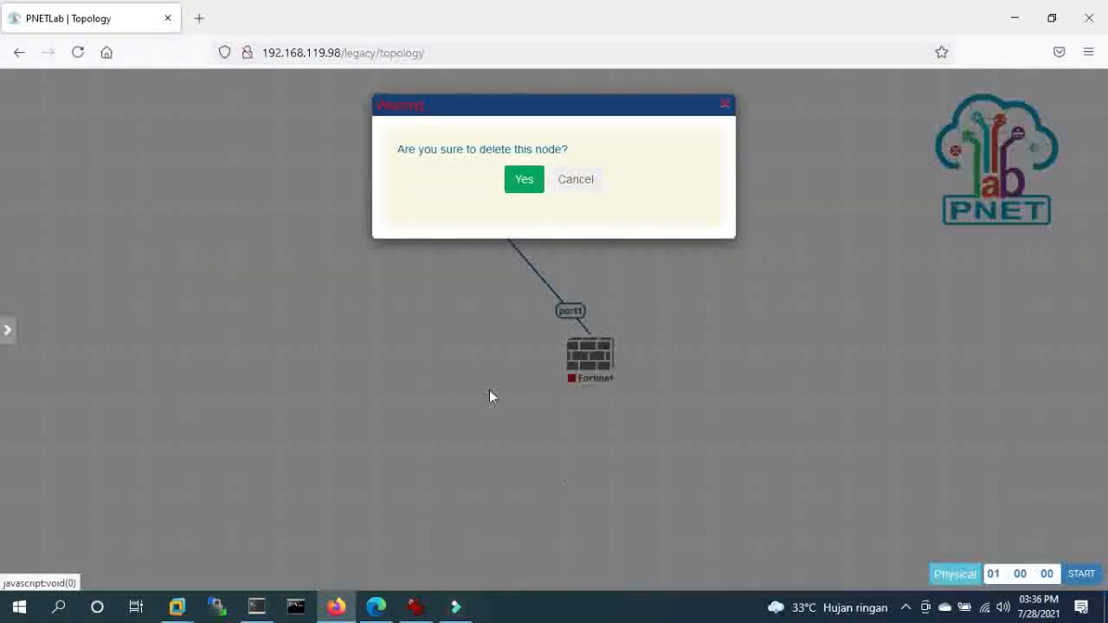
{"action": "left_click", "coordinate": [514, 185]}
{"action": "right_click", "coordinate": [423, 260]}
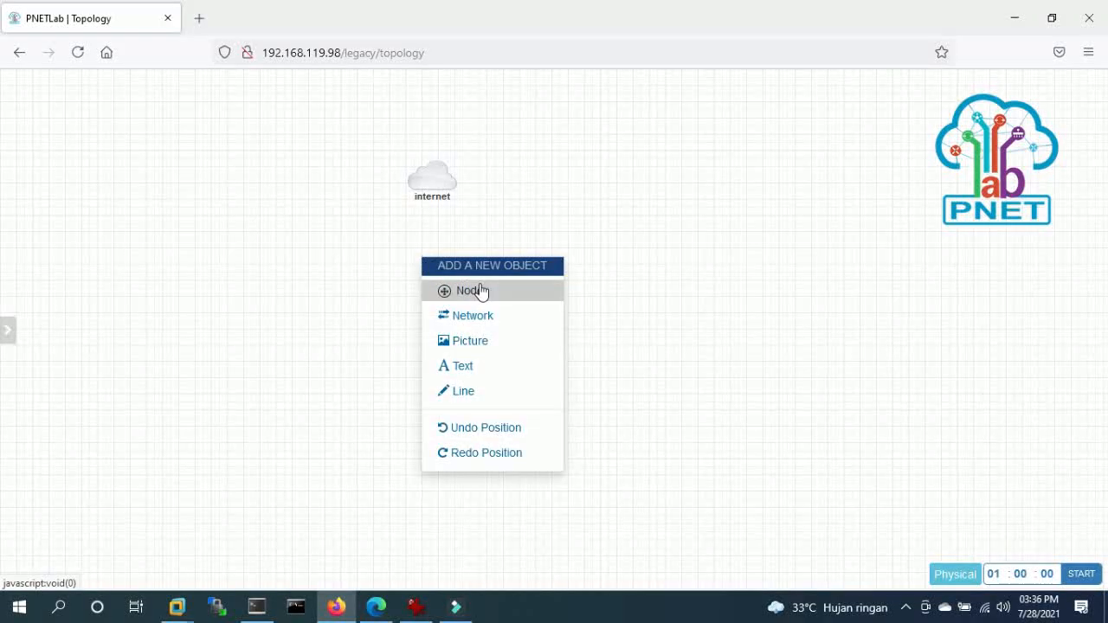
- Add a node from the MikroTik RouterOS template named R1 and save it
{"action": "left_click", "coordinate": [477, 292]}
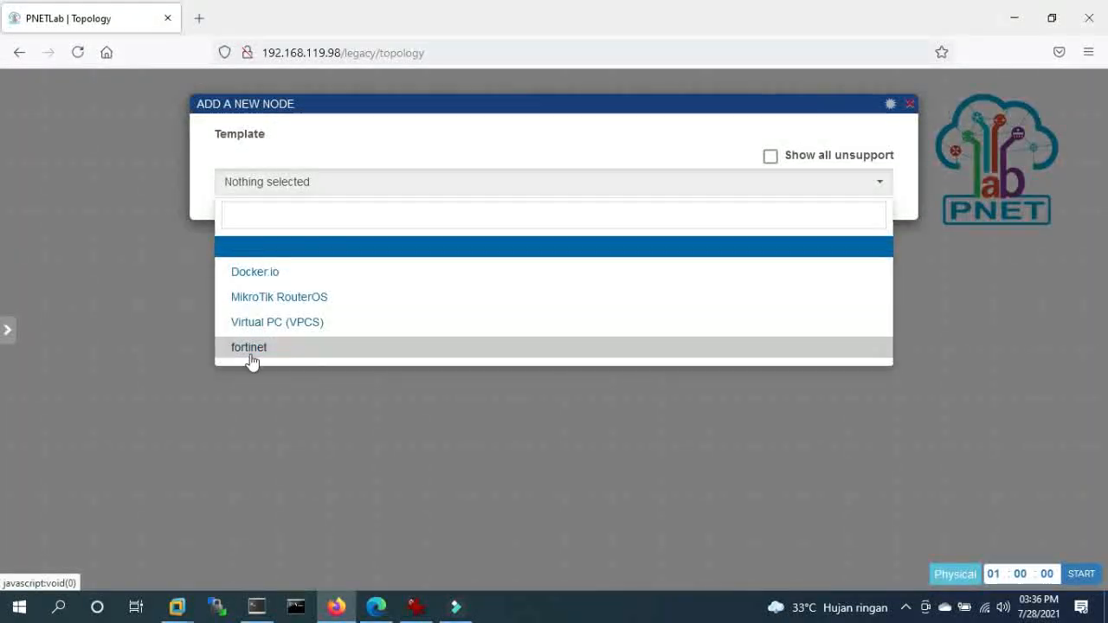
{"action": "left_click", "coordinate": [274, 298]}
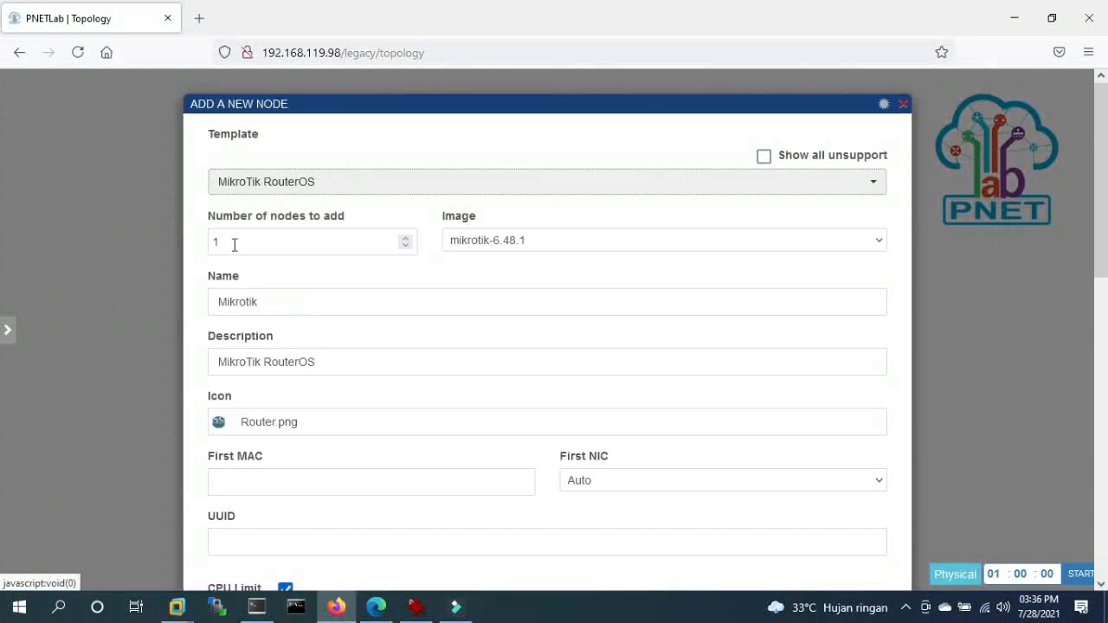
{"action": "scroll", "coordinate": [551, 502], "scroll_direction": "down", "scroll_amount": 2}
{"action": "scroll", "coordinate": [554, 494], "scroll_direction": "up", "scroll_amount": 2}
{"action": "left_click_drag", "start_coordinate": [271, 302], "coordinate": [57, 298]}
{"action": "type", "text": "R1"}
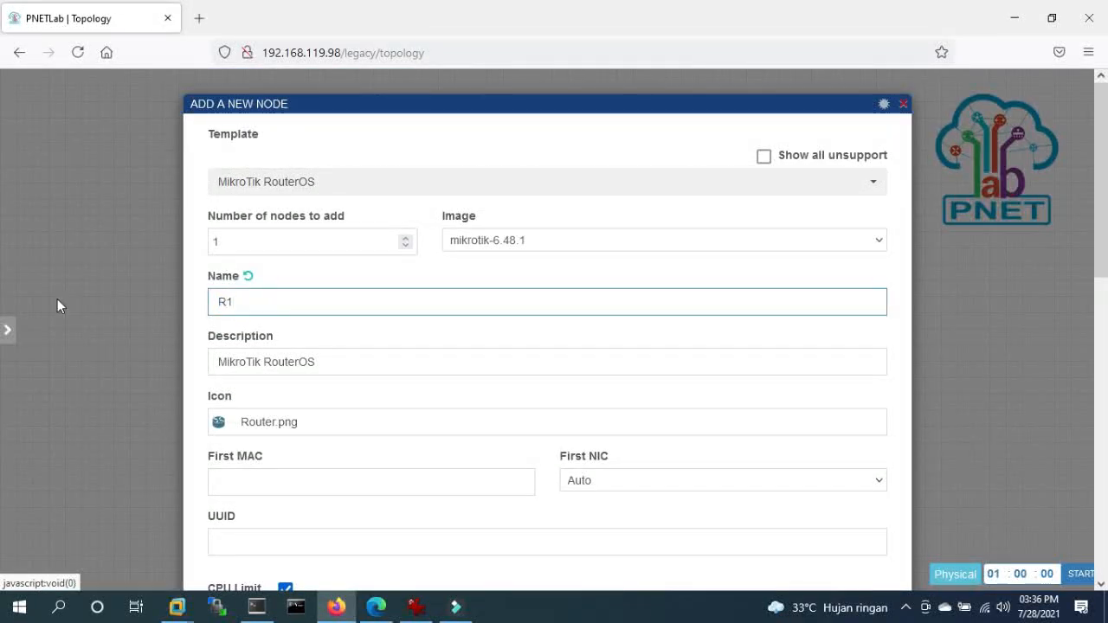
{"action": "scroll", "coordinate": [655, 537], "scroll_direction": "down", "scroll_amount": 8}
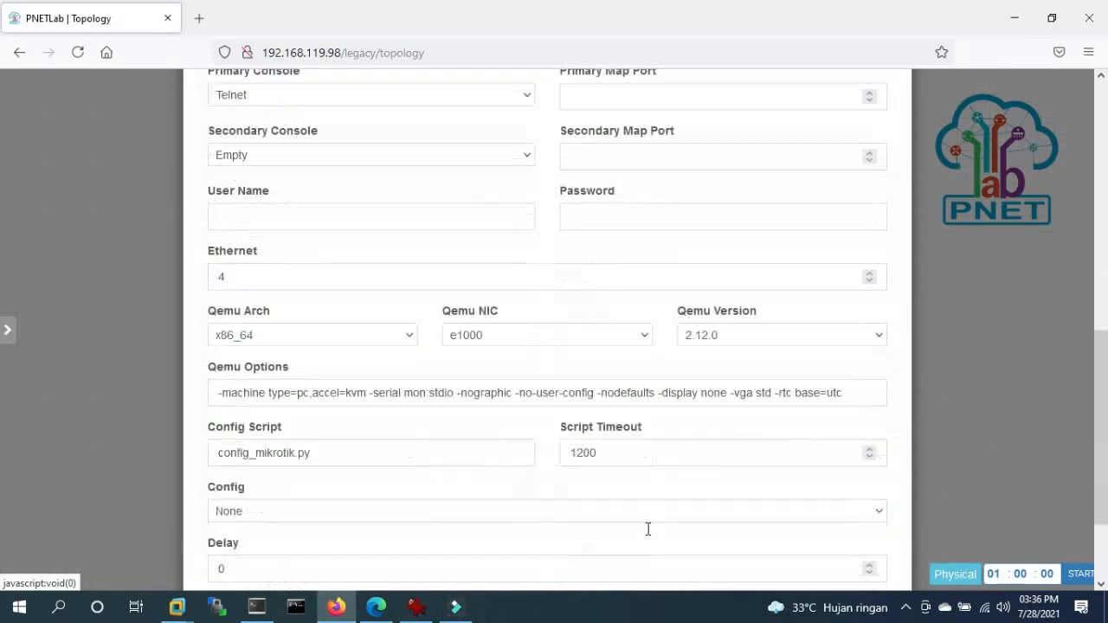
{"action": "scroll", "coordinate": [647, 529], "scroll_direction": "down", "scroll_amount": 3}
{"action": "left_click", "coordinate": [516, 539]}
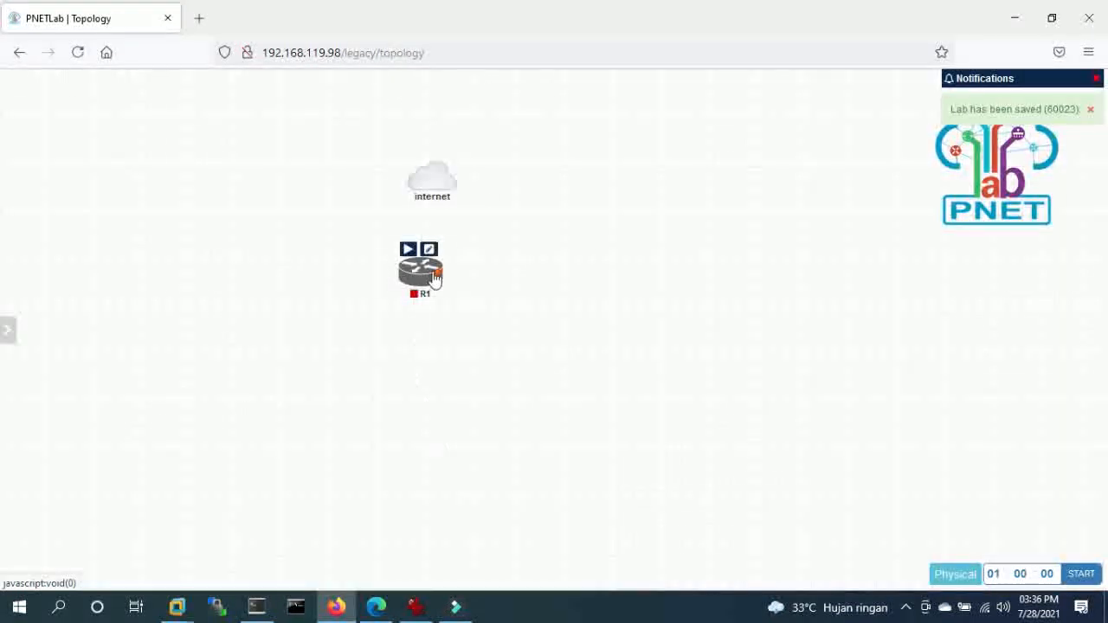
- Connect R1 to the internet cloud and position it directly below the cloud
{"action": "left_click_drag", "start_coordinate": [437, 275], "coordinate": [433, 180]}
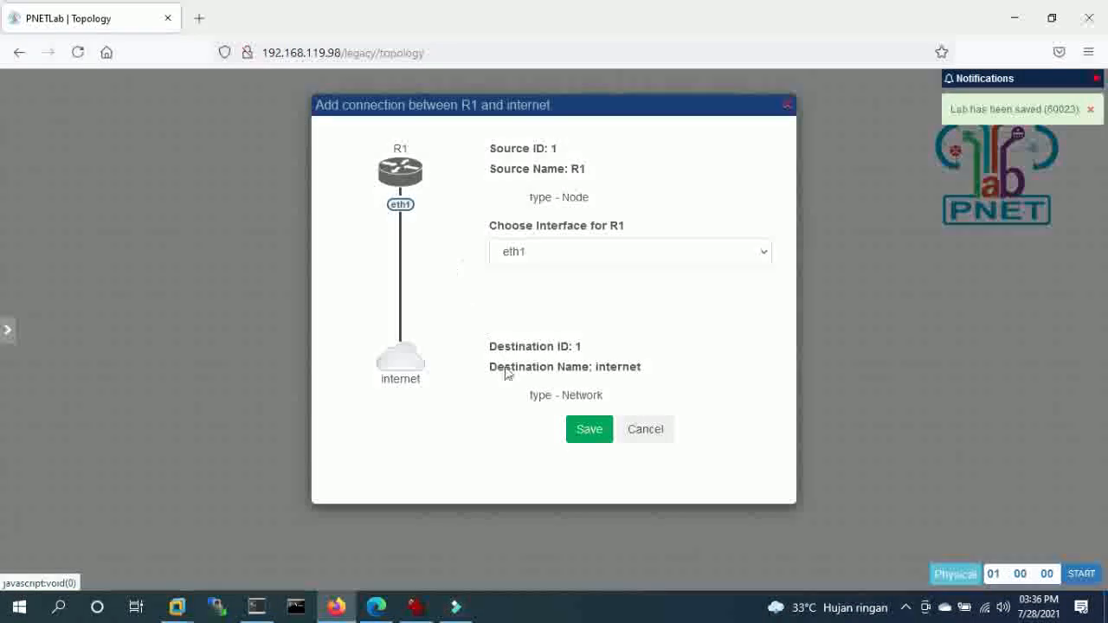
{"action": "left_click", "coordinate": [586, 440]}
{"action": "left_click_drag", "start_coordinate": [425, 275], "coordinate": [433, 346]}
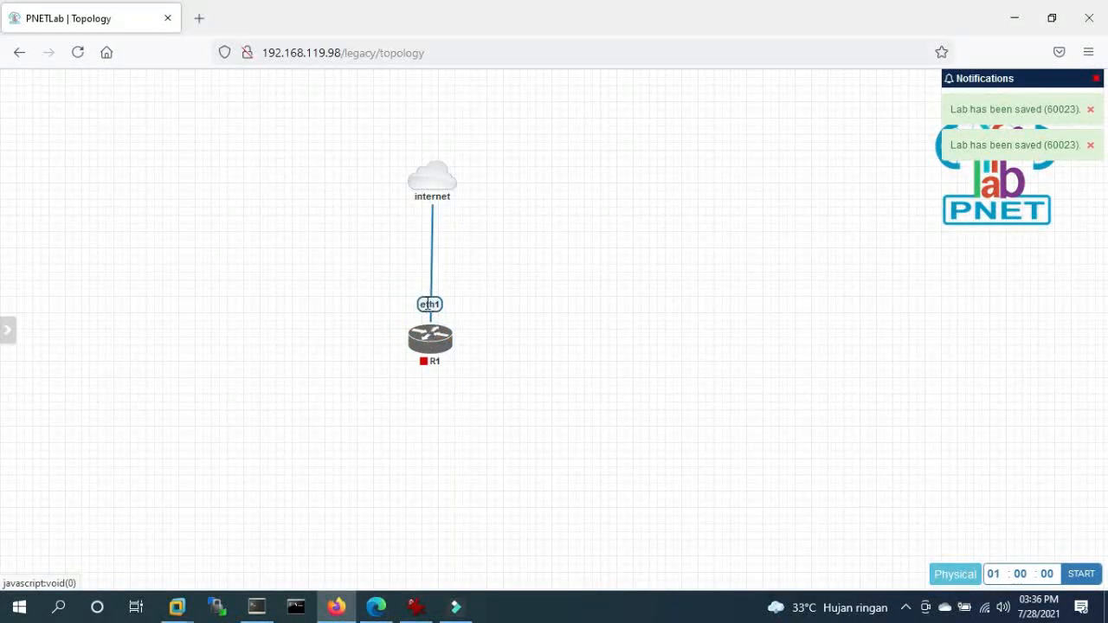
- Start the R1 router
{"action": "key", "text": "ctrl+a"}
{"action": "right_click", "coordinate": [424, 351]}
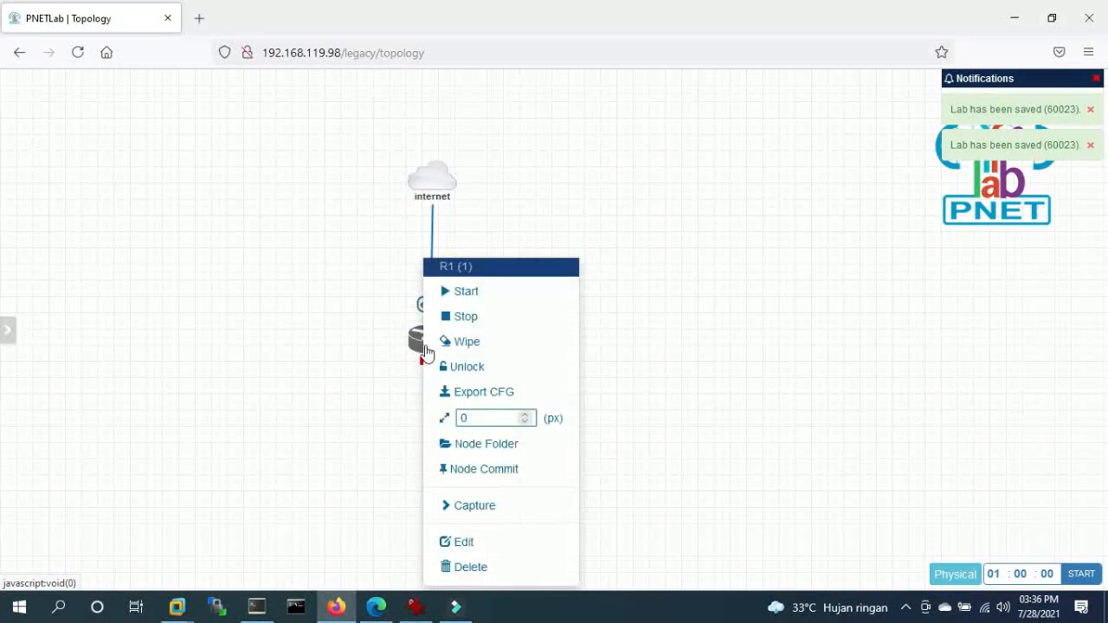
{"action": "left_click", "coordinate": [449, 291]}
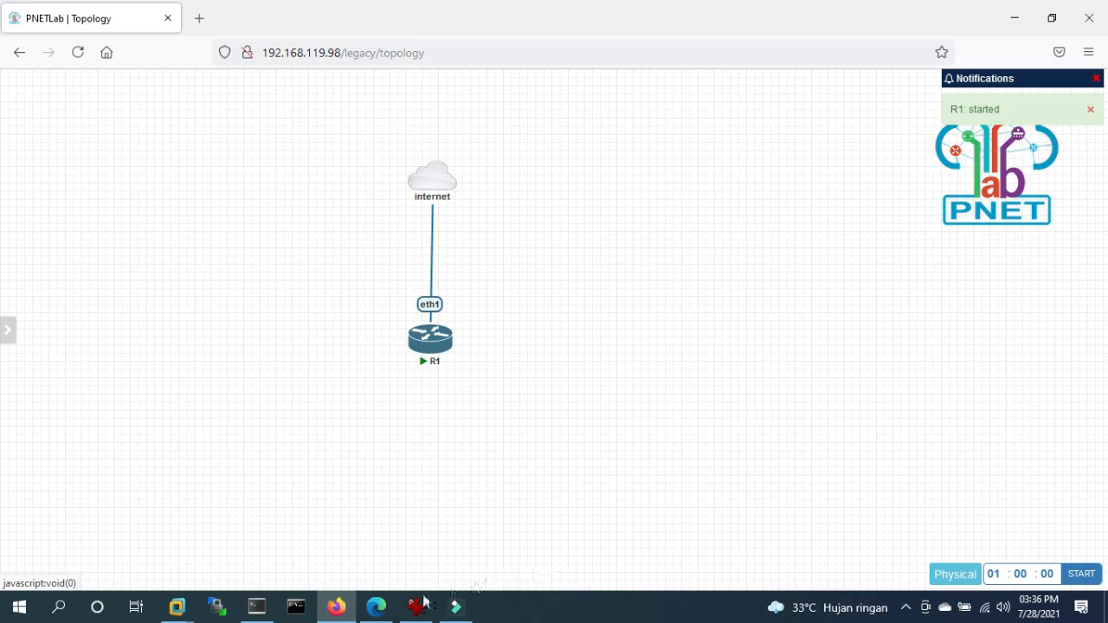
{"action": "right_click", "coordinate": [601, 310]}
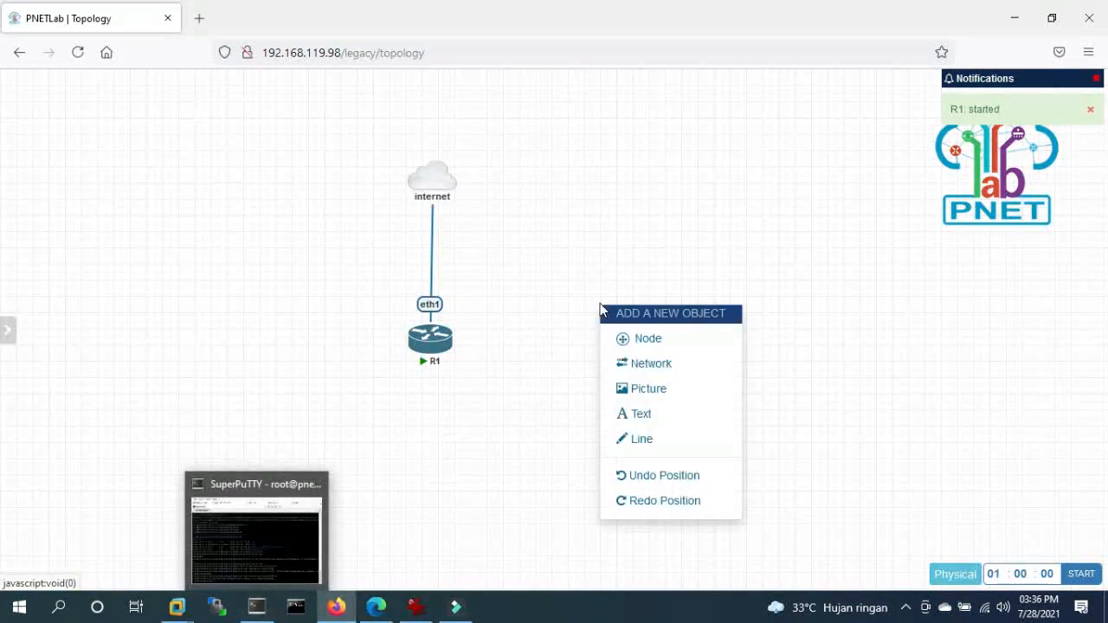
{"action": "left_click", "coordinate": [528, 311]}
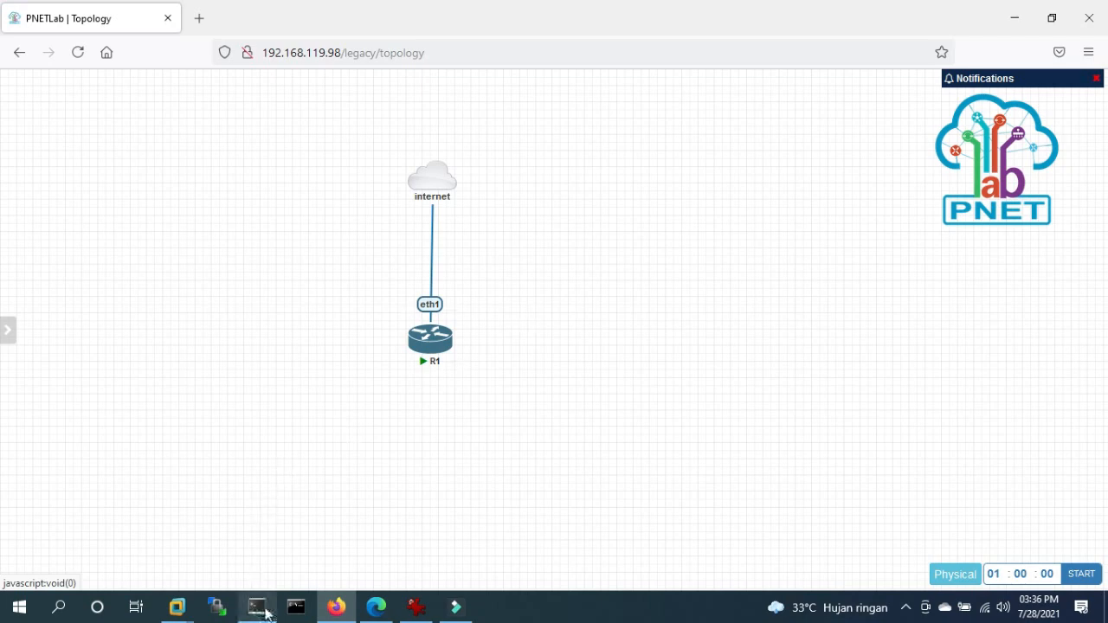
- Reconnect SuperPuTTY's SSH session to 192.168.119.98, log in, and type 'ishare search vios'
{"action": "mouse_move", "coordinate": [265, 613]}
{"action": "left_click", "coordinate": [256, 532]}
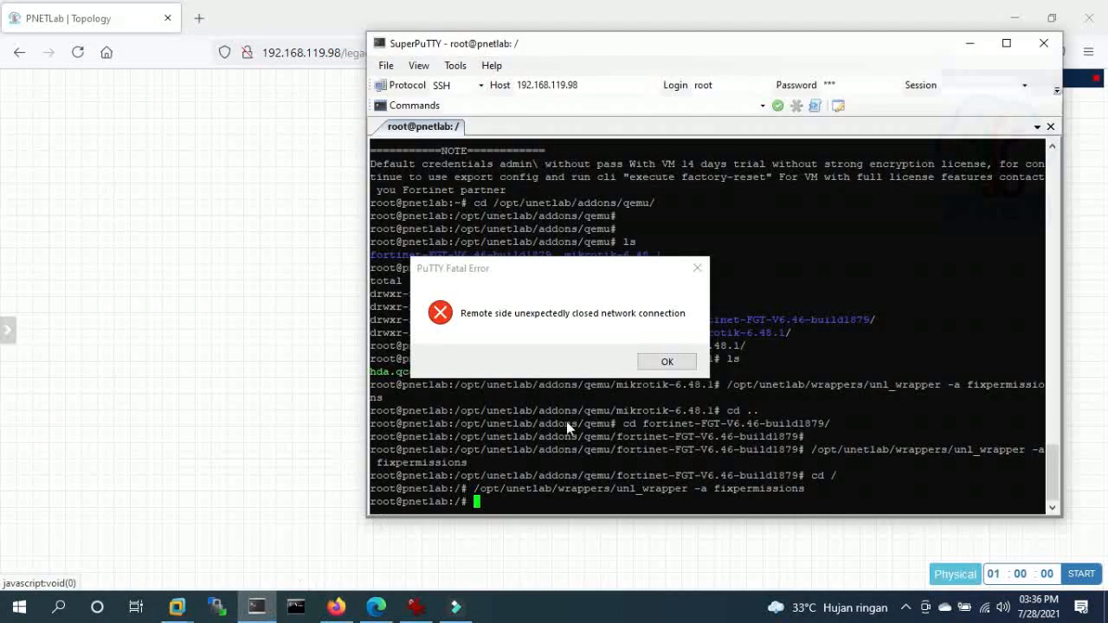
{"action": "left_click", "coordinate": [666, 362]}
{"action": "left_click", "coordinate": [632, 83]}
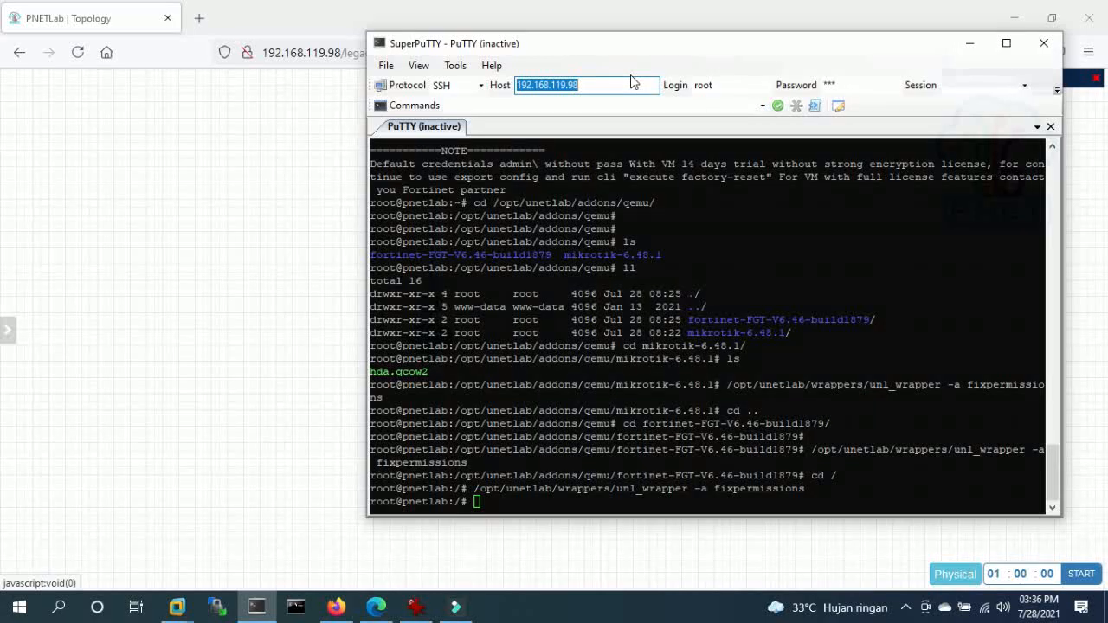
{"action": "key", "text": "Return"}
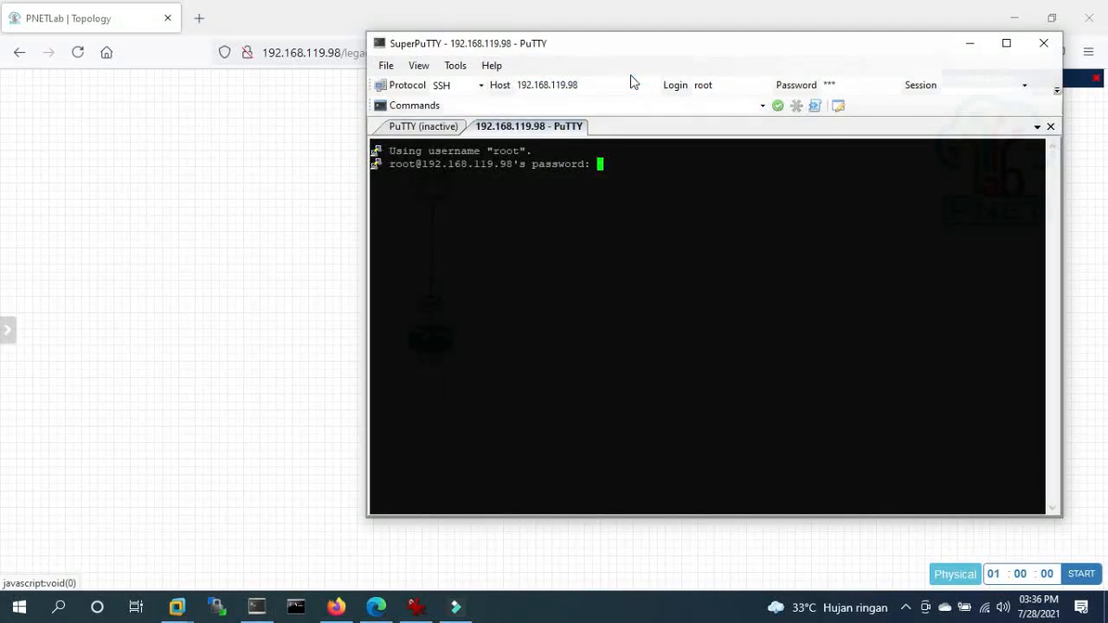
{"action": "key", "text": "Return"}
{"action": "key", "text": "Return"}
{"action": "type", "text": "i"}
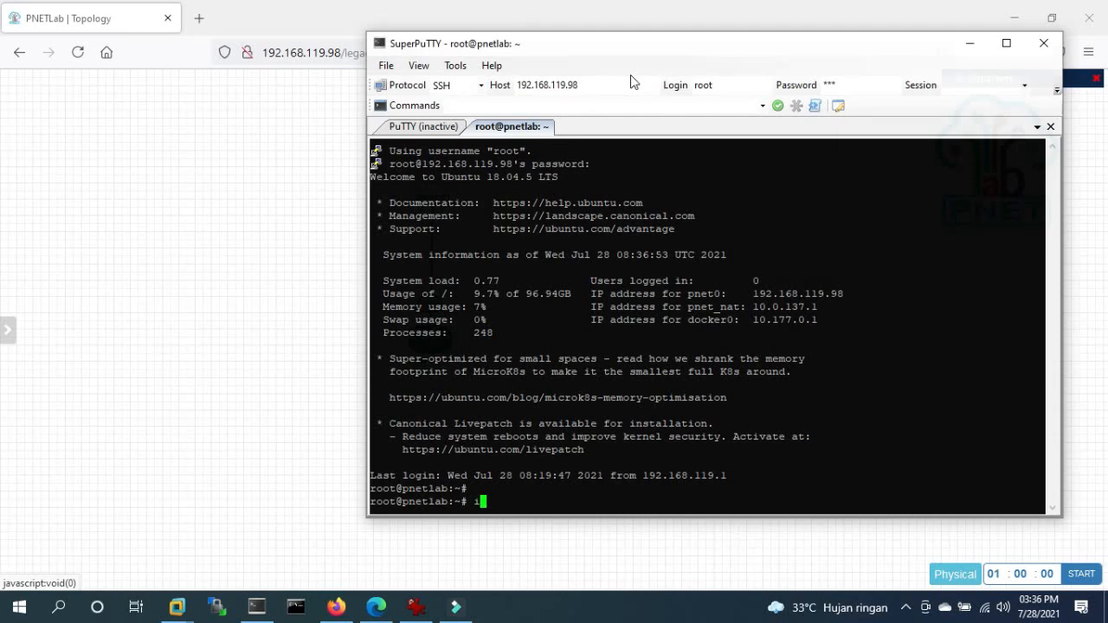
{"action": "type", "text": "share search vios"}
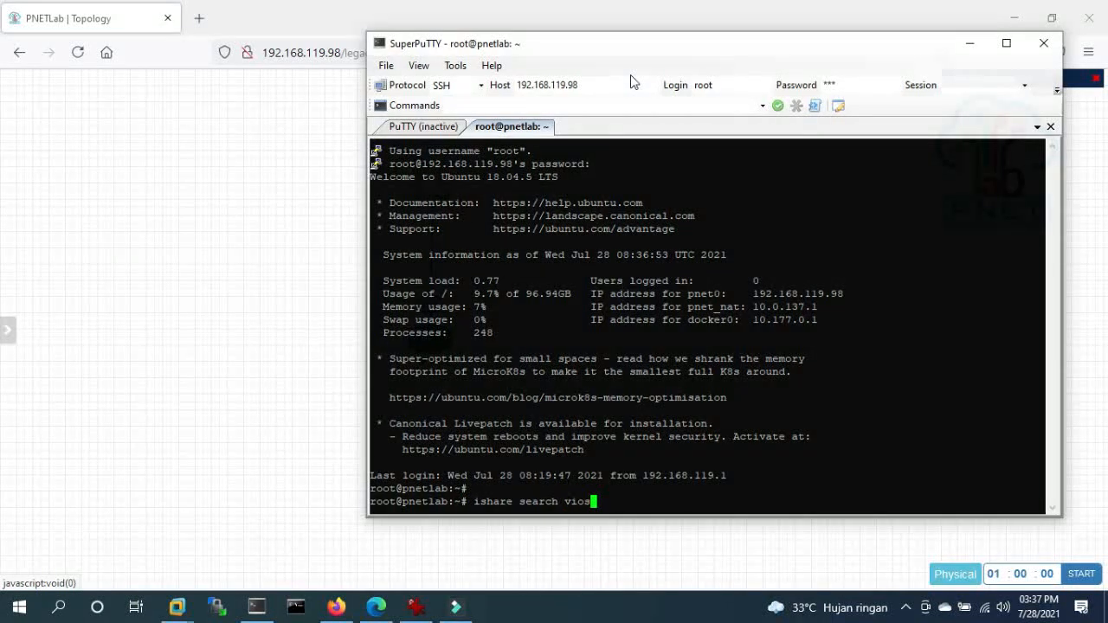
- Search the ishare image library for vios, cisco and iol images
{"action": "key", "text": "Return"}
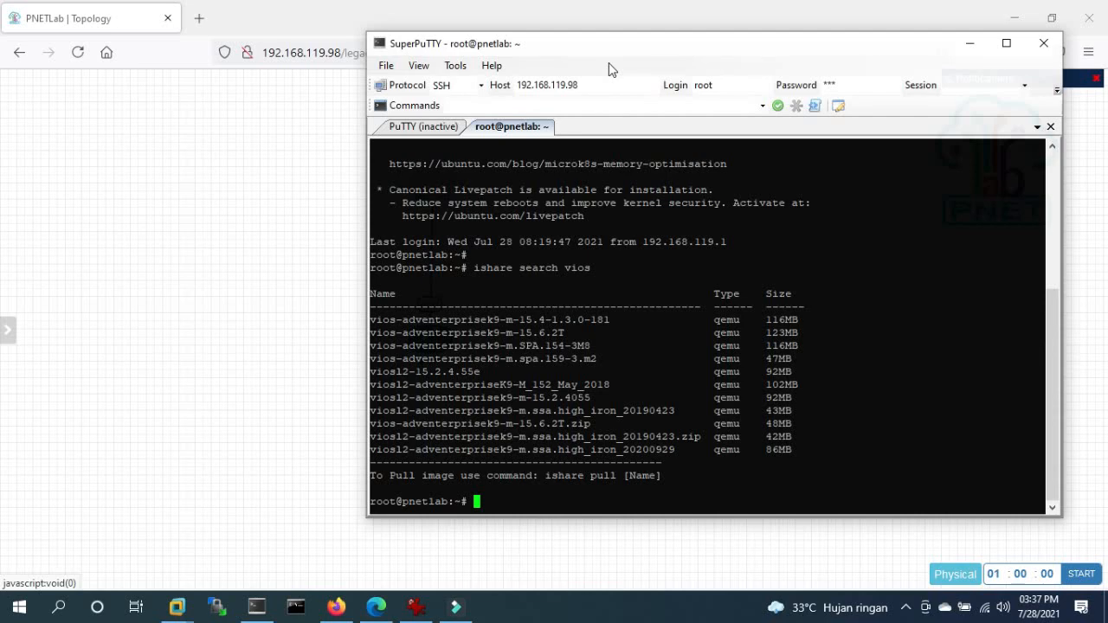
{"action": "key", "text": "Up"}
{"action": "key", "text": "BackSpace"}
{"action": "key", "text": "BackSpace"}
{"action": "key", "text": "BackSpace"}
{"action": "key", "text": "BackSpace"}
{"action": "type", "text": "ch c"}
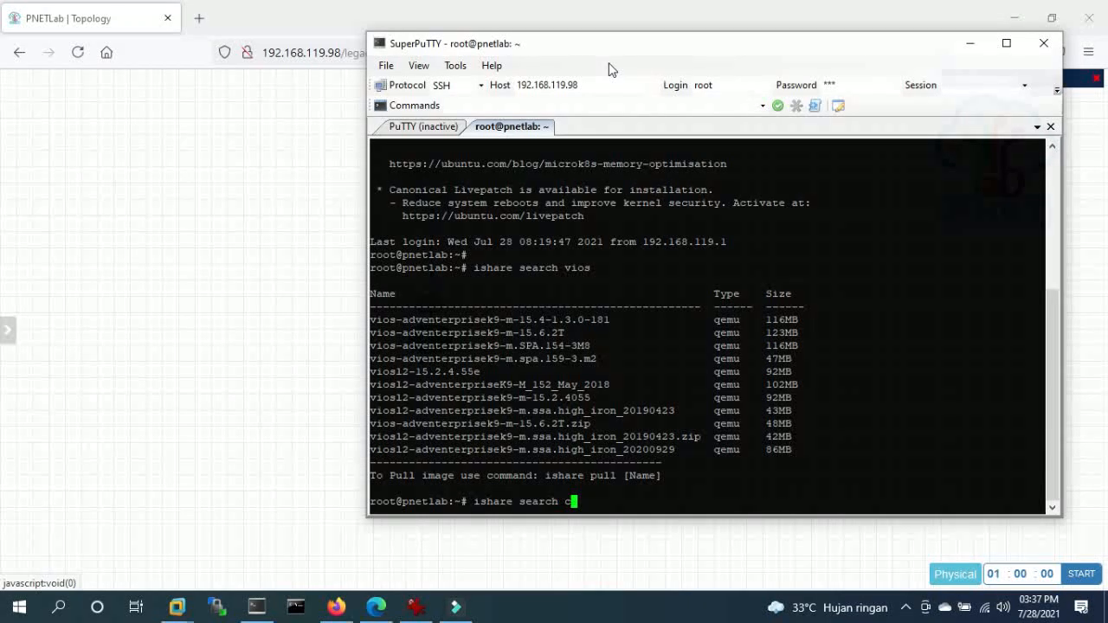
{"action": "type", "text": "isco"}
{"action": "key", "text": "Return"}
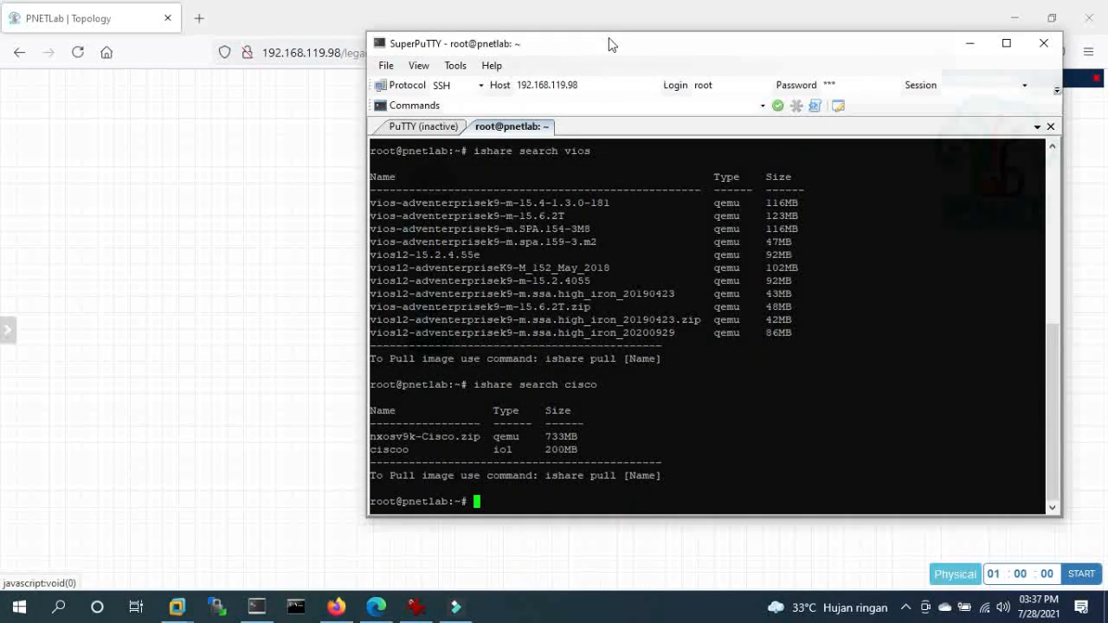
{"action": "key", "text": "Up"}
{"action": "key", "text": "BackSpace"}
{"action": "key", "text": "BackSpace"}
{"action": "key", "text": "BackSpace"}
{"action": "key", "text": "BackSpace"}
{"action": "key", "text": "BackSpace"}
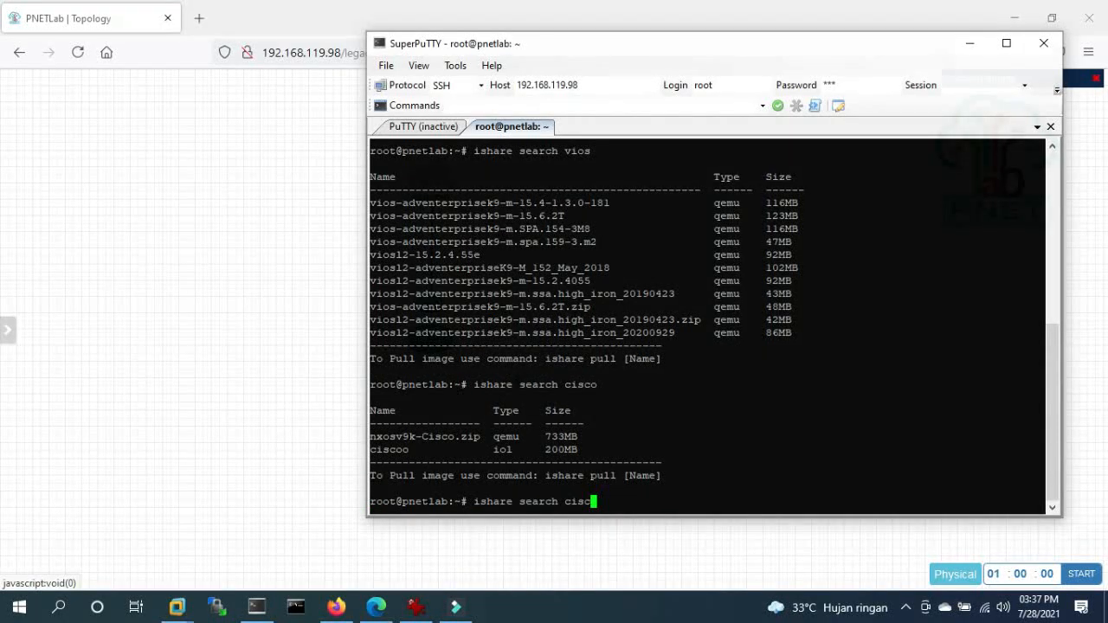
{"action": "type", "text": "iol"}
{"action": "key", "text": "Return"}
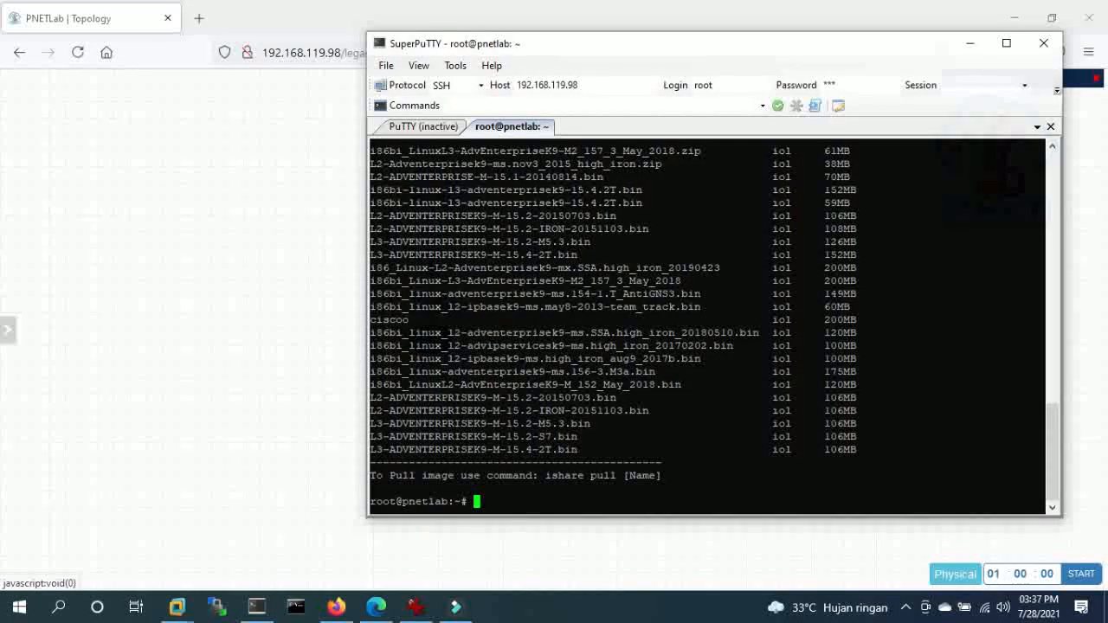
- Pull L3-ADVENTERPRISEK9-M-15.2-S7.bin with ishare, then open router R1's console from the topology
{"action": "key", "text": "Up"}
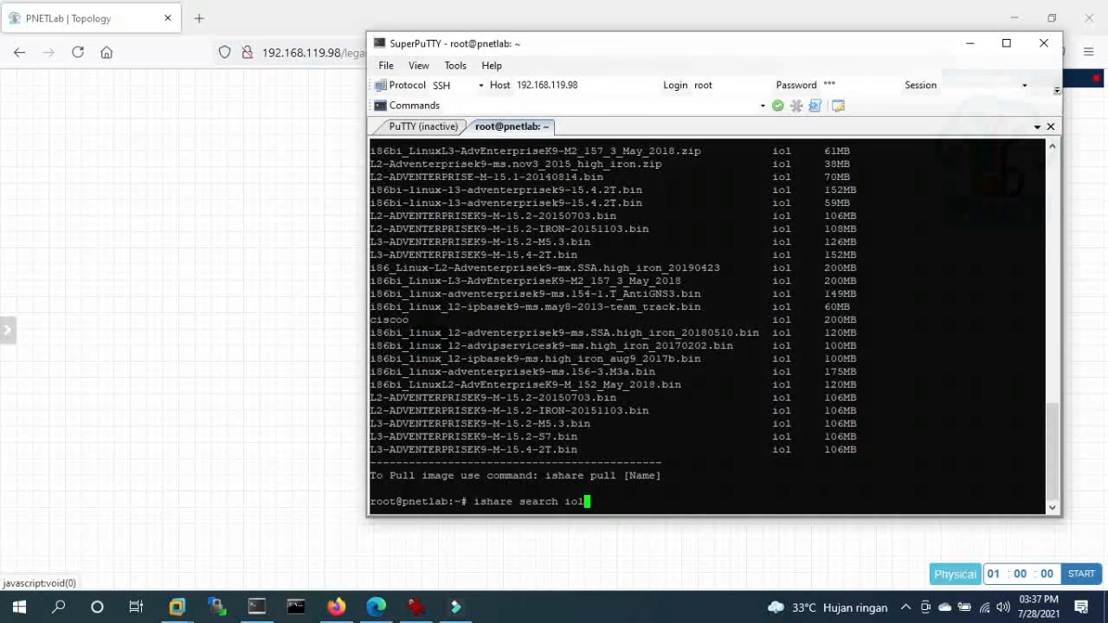
{"action": "key", "text": "BackSpace"}
{"action": "key", "text": "BackSpace"}
{"action": "key", "text": "BackSpace"}
{"action": "key", "text": "BackSpace"}
{"action": "key", "text": "BackSpace"}
{"action": "key", "text": "BackSpace"}
{"action": "key", "text": "BackSpace"}
{"action": "key", "text": "BackSpace"}
{"action": "key", "text": "BackSpace"}
{"action": "key", "text": "BackSpace"}
{"action": "type", "text": "pull"}
{"action": "left_click_drag", "start_coordinate": [371, 436], "coordinate": [577, 436]}
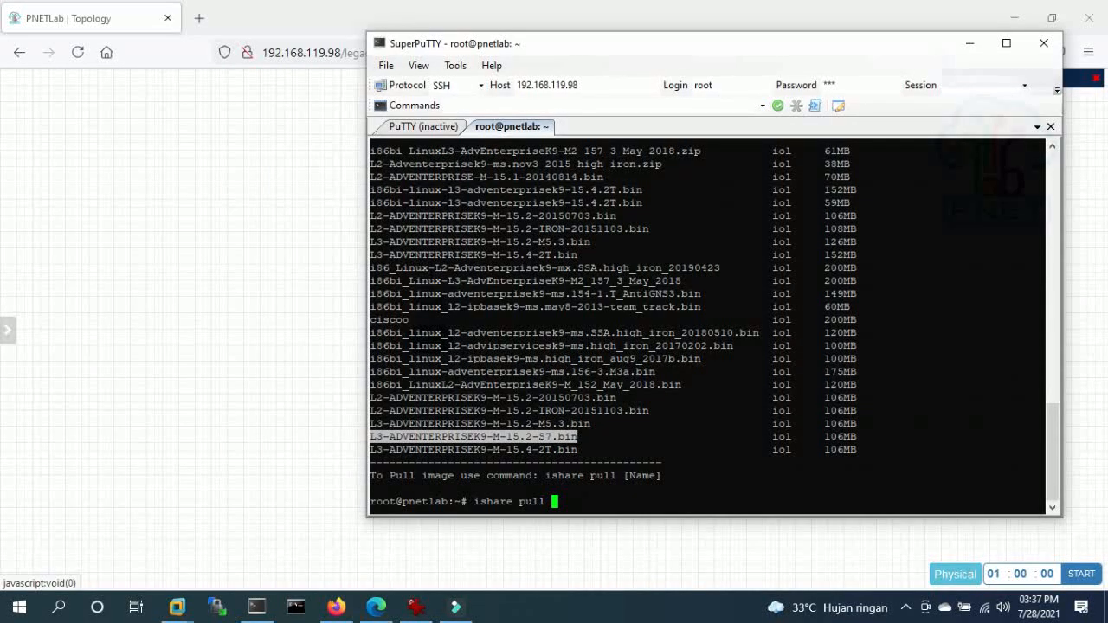
{"action": "type", "text": "L3-ADVENTERPRISEK9-M-15.2-S7.bin"}
{"action": "key", "text": "Return"}
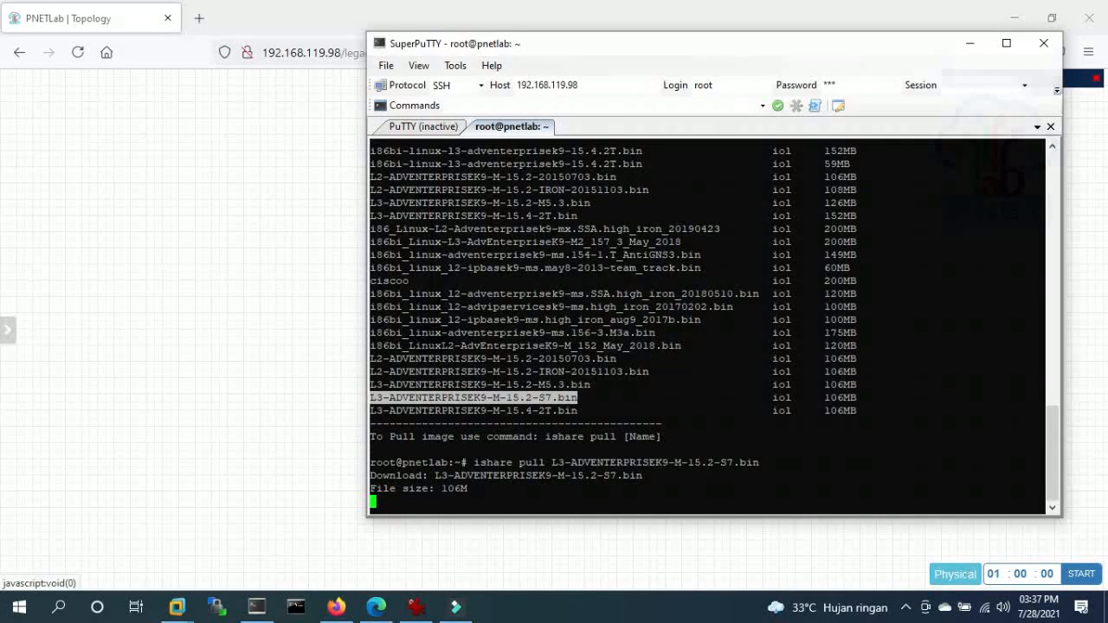
{"action": "left_click", "coordinate": [348, 346]}
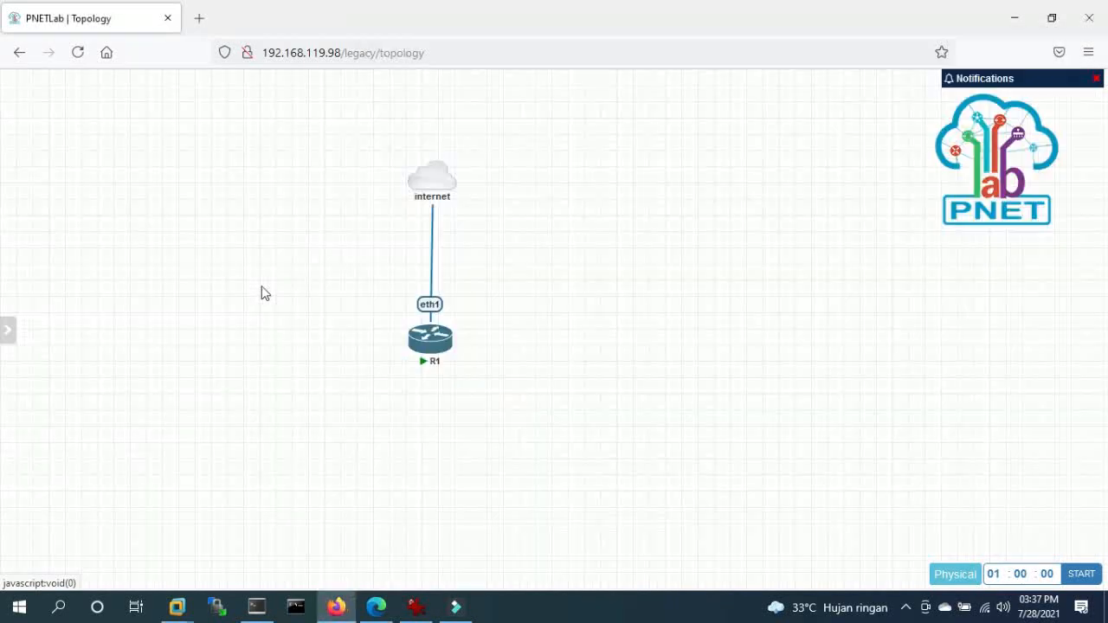
{"action": "left_click", "coordinate": [440, 339]}
- Log in to R1's MikroTik console as admin, decline the licence, and run 'ip address print'
{"action": "left_click", "coordinate": [604, 182]}
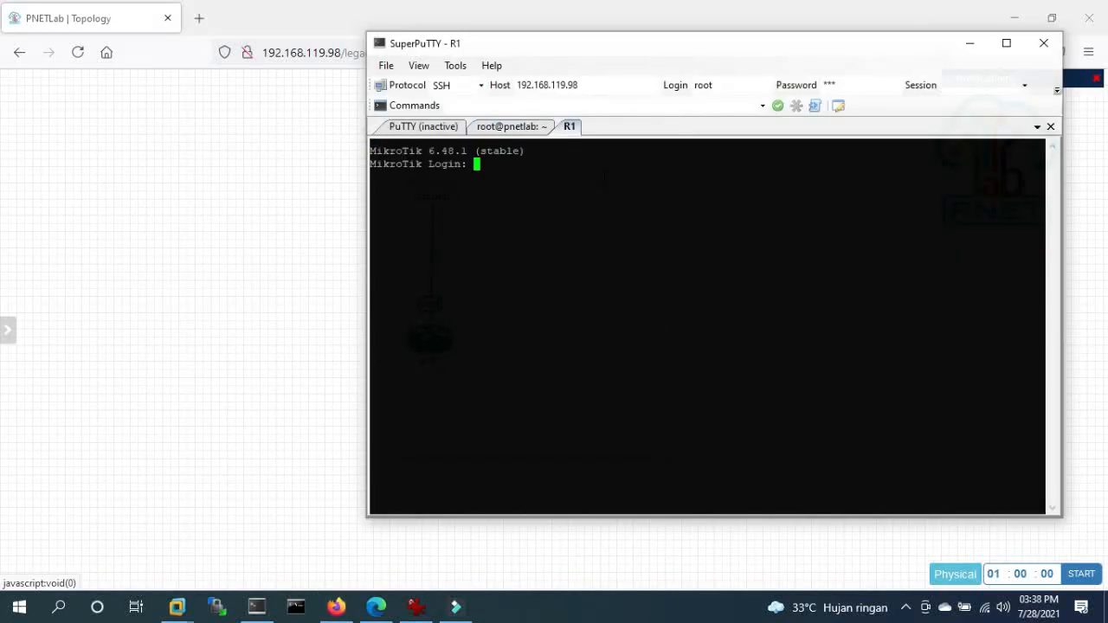
{"action": "type", "text": "admin"}
{"action": "key", "text": "Return"}
{"action": "key", "text": "Return"}
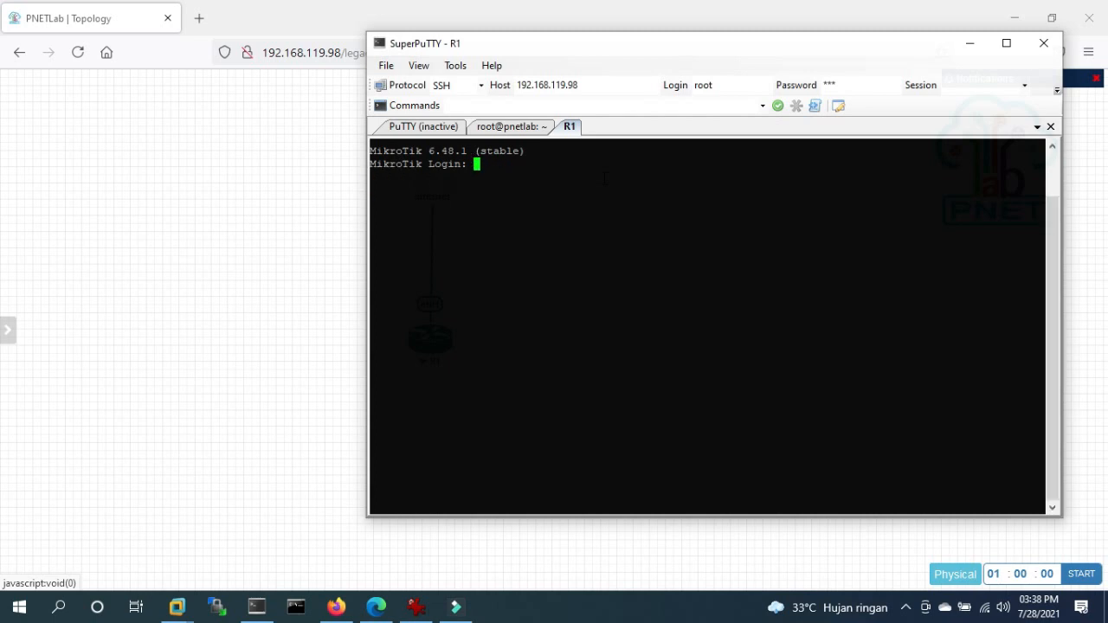
{"action": "type", "text": "admin"}
{"action": "key", "text": "Return"}
{"action": "key", "text": "Return"}
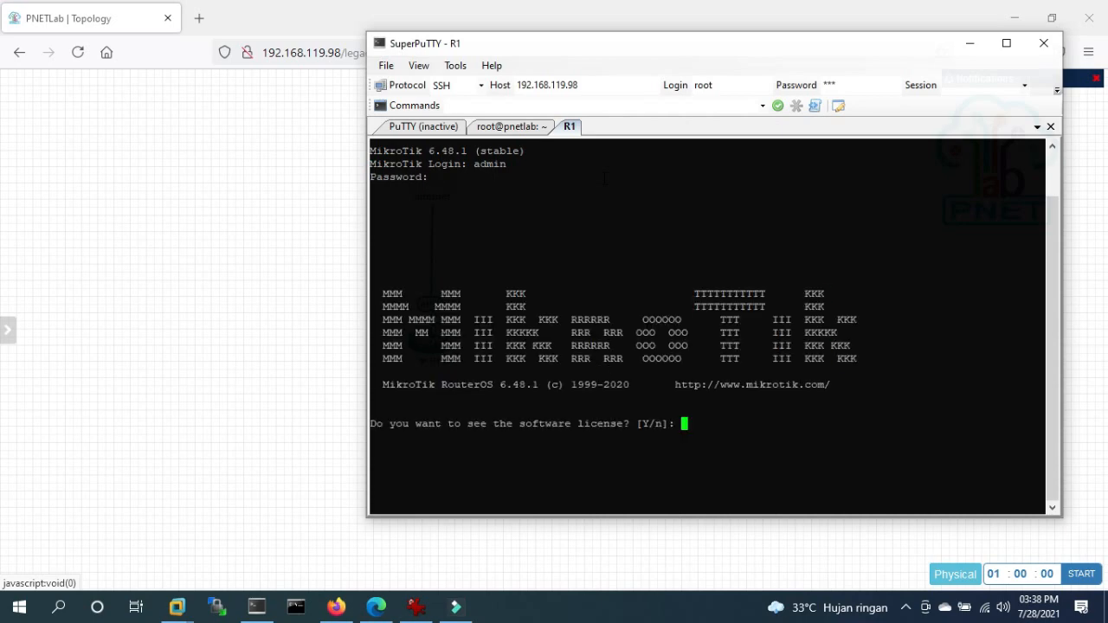
{"action": "type", "text": "n"}
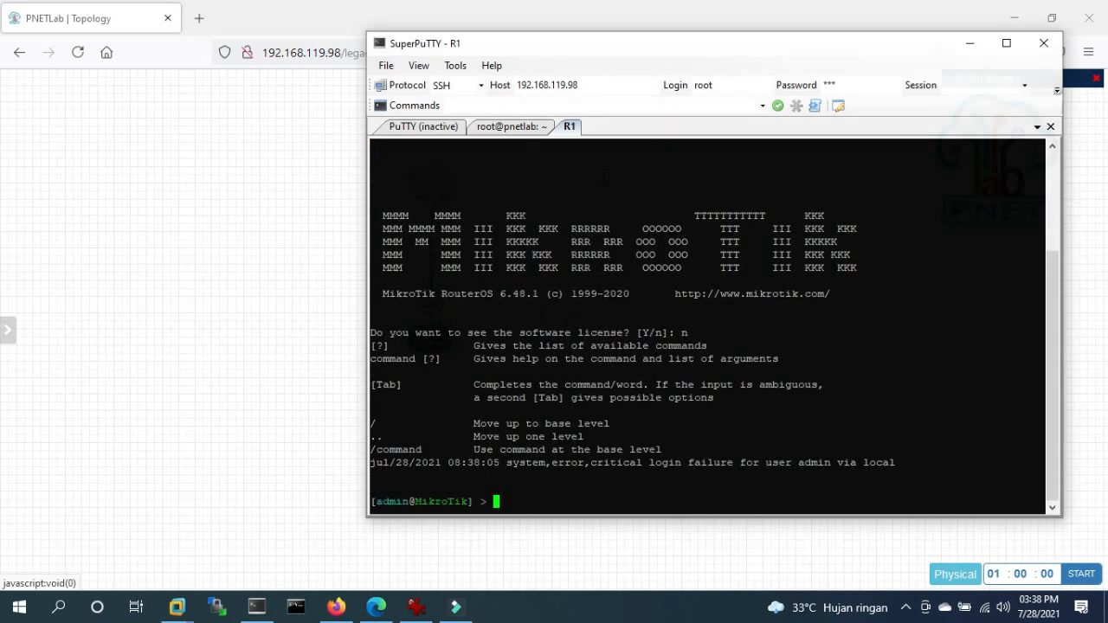
{"action": "key", "text": "Return"}
{"action": "key", "text": "Return"}
{"action": "key", "text": "Return"}
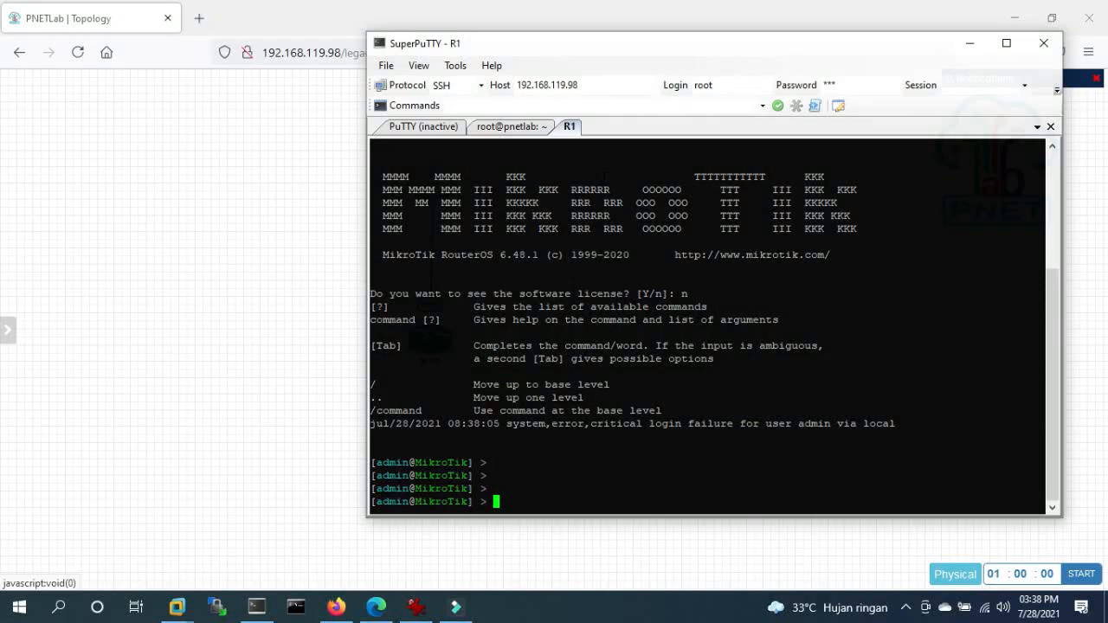
{"action": "type", "text": "ip address print"}
{"action": "key", "text": "Return"}
{"action": "key", "text": "Return"}
{"action": "key", "text": "Return"}
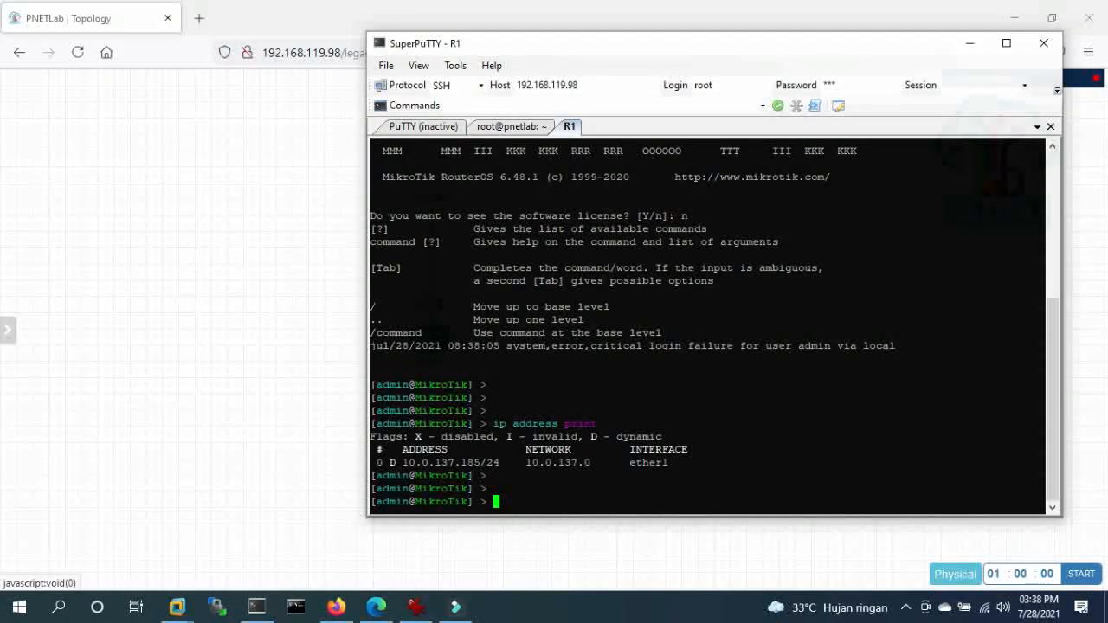
{"action": "left_click", "coordinate": [246, 175]}
{"action": "mouse_move", "coordinate": [440, 191]}
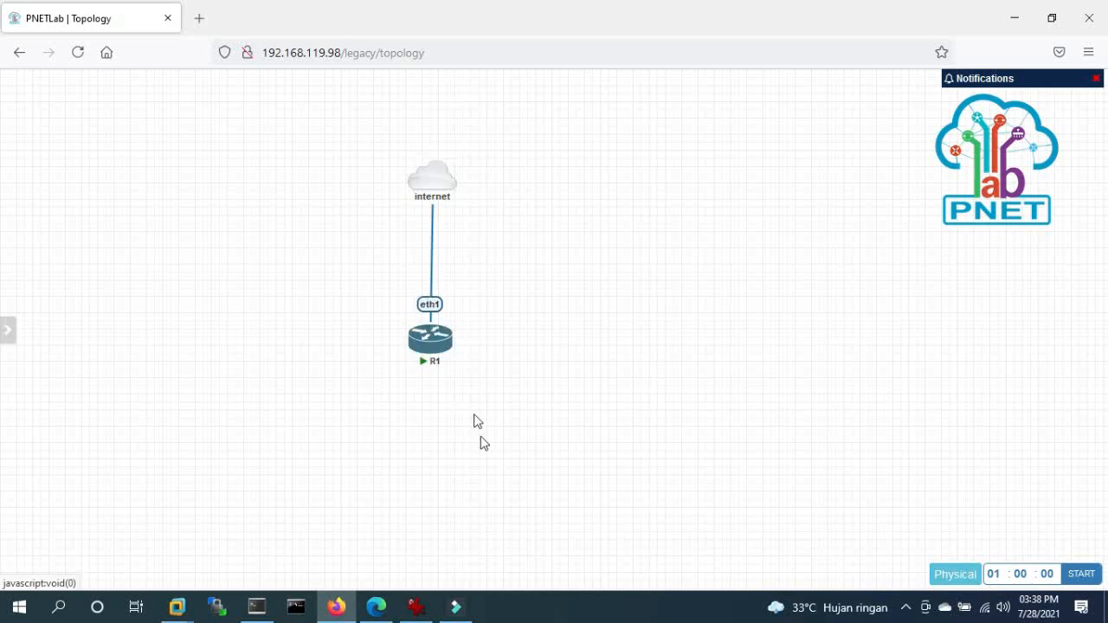
- Show R1's routing table and DNS settings with 'ip route print' and 'ip dns print'
{"action": "left_click", "coordinate": [264, 609]}
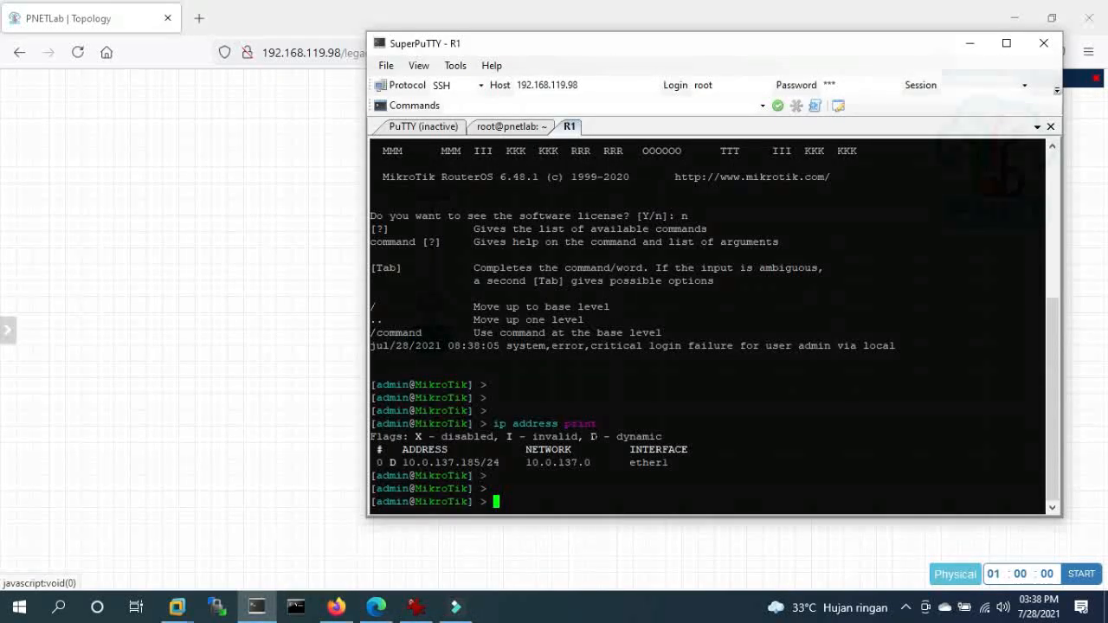
{"action": "type", "text": "ip route print"}
{"action": "key", "text": "Return"}
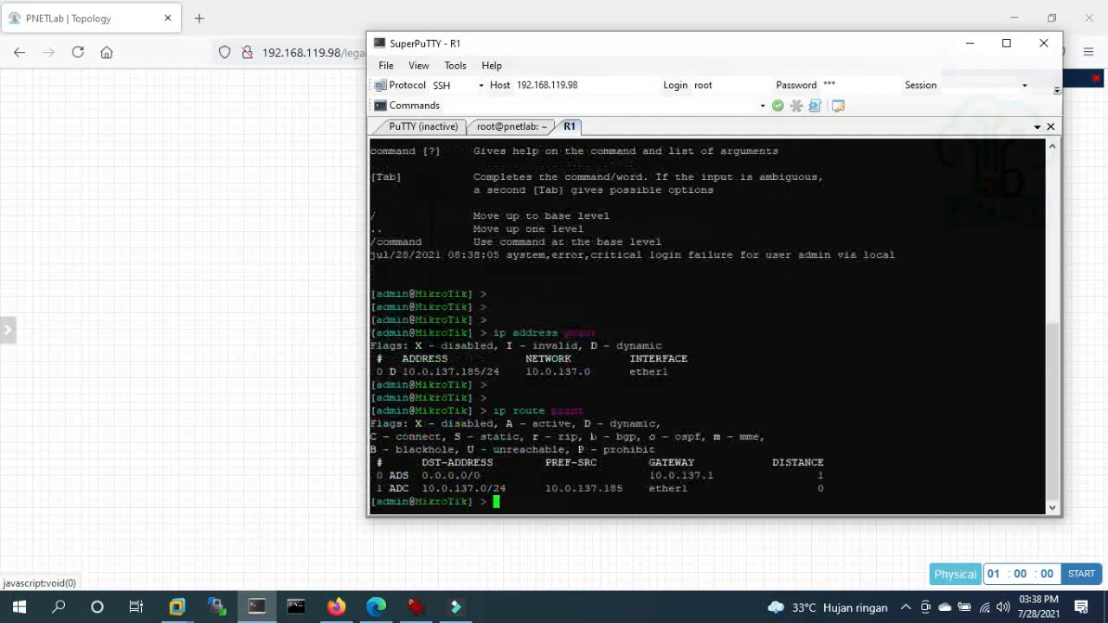
{"action": "key", "text": "Return"}
{"action": "key", "text": "Return"}
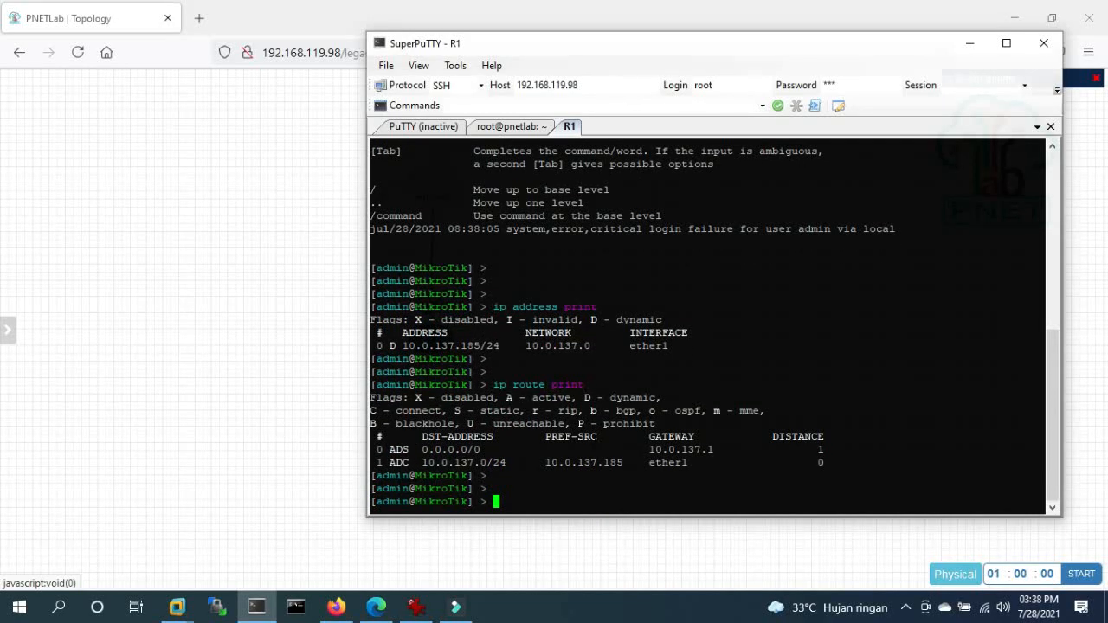
{"action": "type", "text": "ip dns print"}
{"action": "key", "text": "Return"}
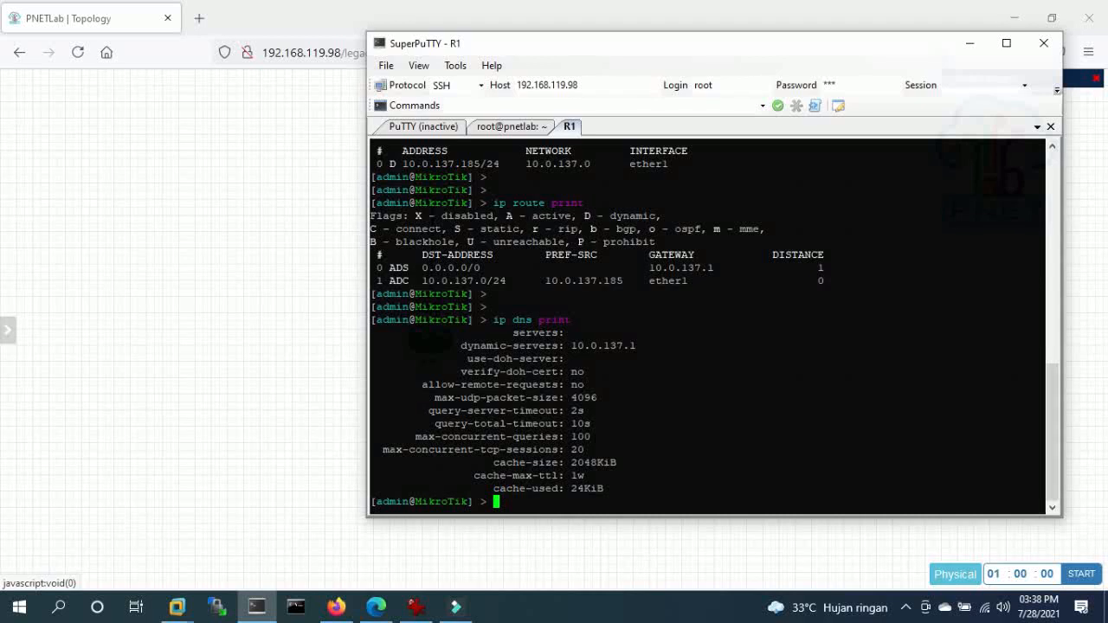
{"action": "key", "text": "Return"}
- Ping 1.1.1.1 and 8.8.8.8 from R1, stopping each ping with Ctrl+C
{"action": "type", "text": "ping ."}
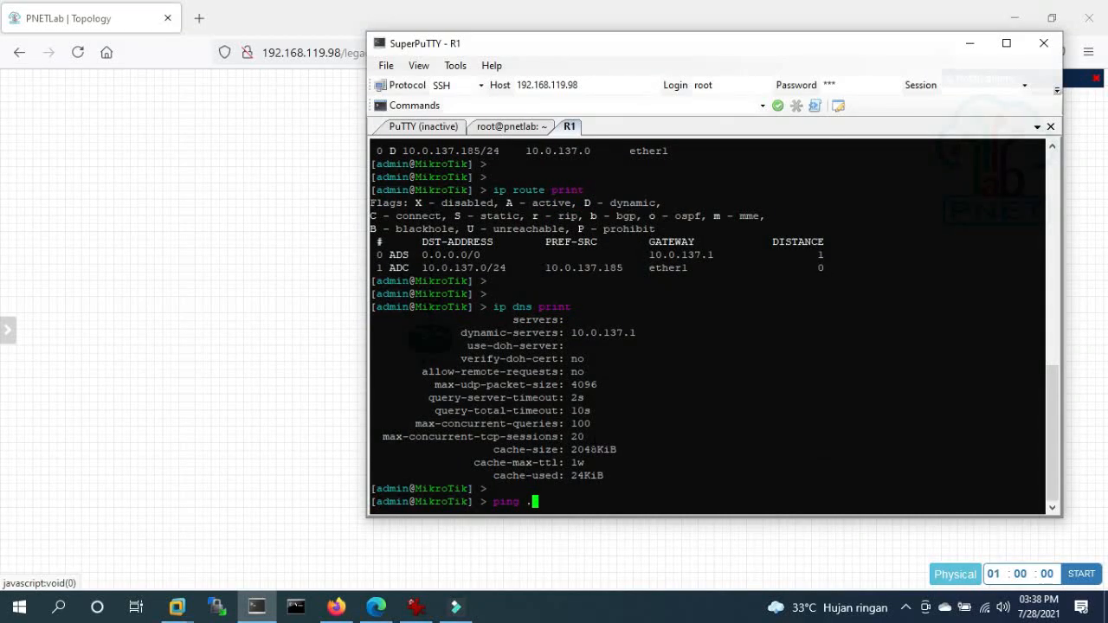
{"action": "type", "text": ".1.1.1"}
{"action": "key", "text": "Return"}
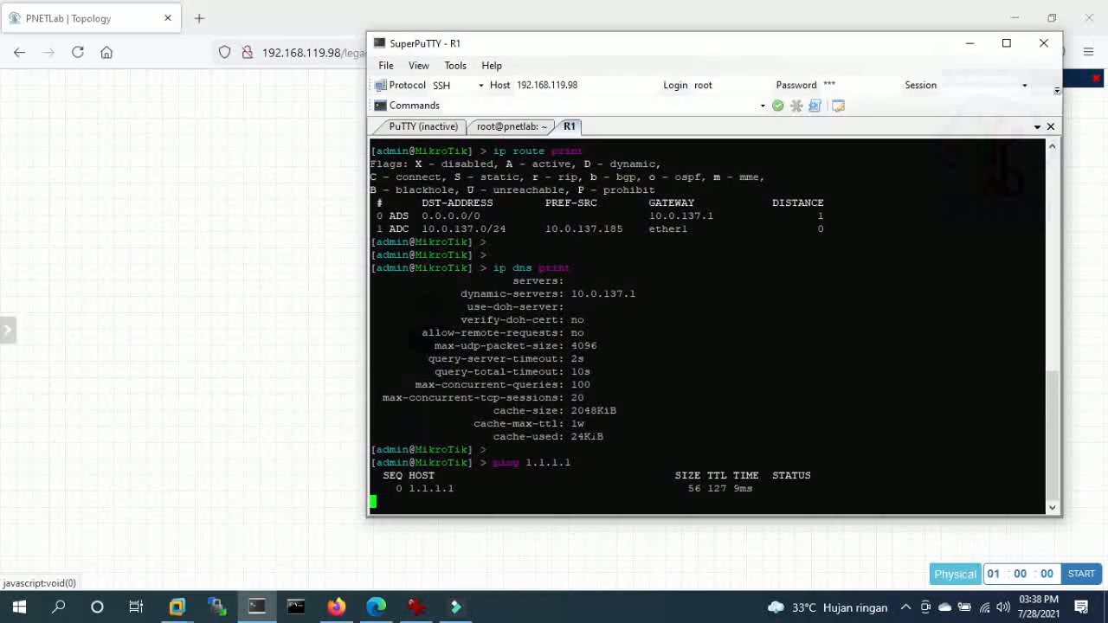
{"action": "key", "text": "ctrl+c"}
{"action": "key", "text": "Up"}
{"action": "key", "text": "BackSpace"}
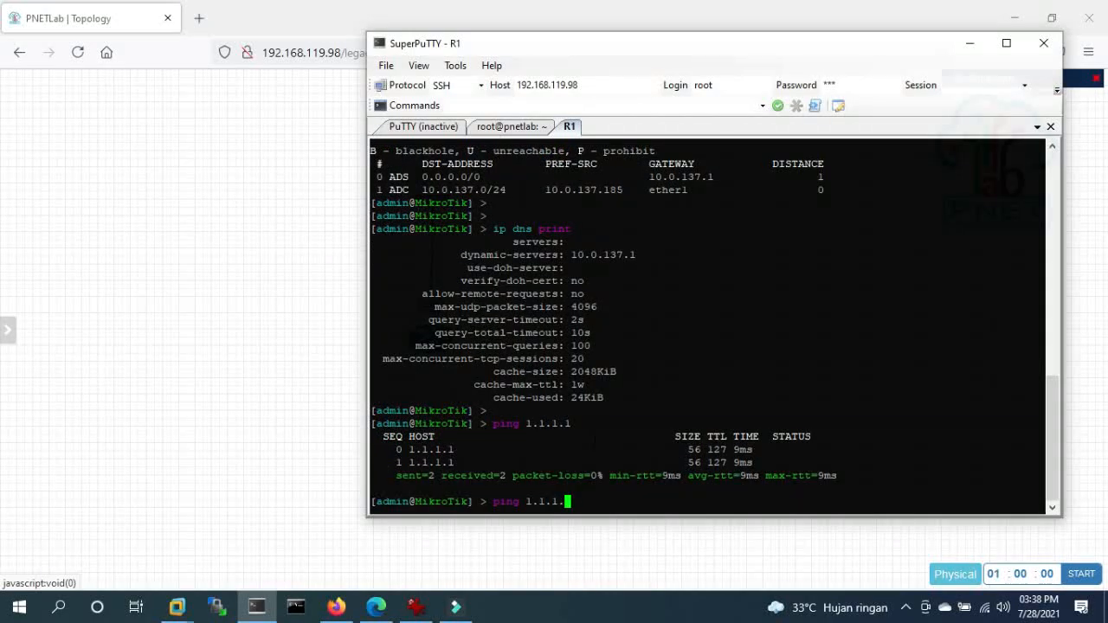
{"action": "key", "text": "BackSpace"}
{"action": "key", "text": "BackSpace"}
{"action": "key", "text": "BackSpace"}
{"action": "key", "text": "BackSpace"}
{"action": "key", "text": "BackSpace"}
{"action": "key", "text": "BackSpace"}
{"action": "type", "text": "8.8.8.8"}
{"action": "key", "text": "Return"}
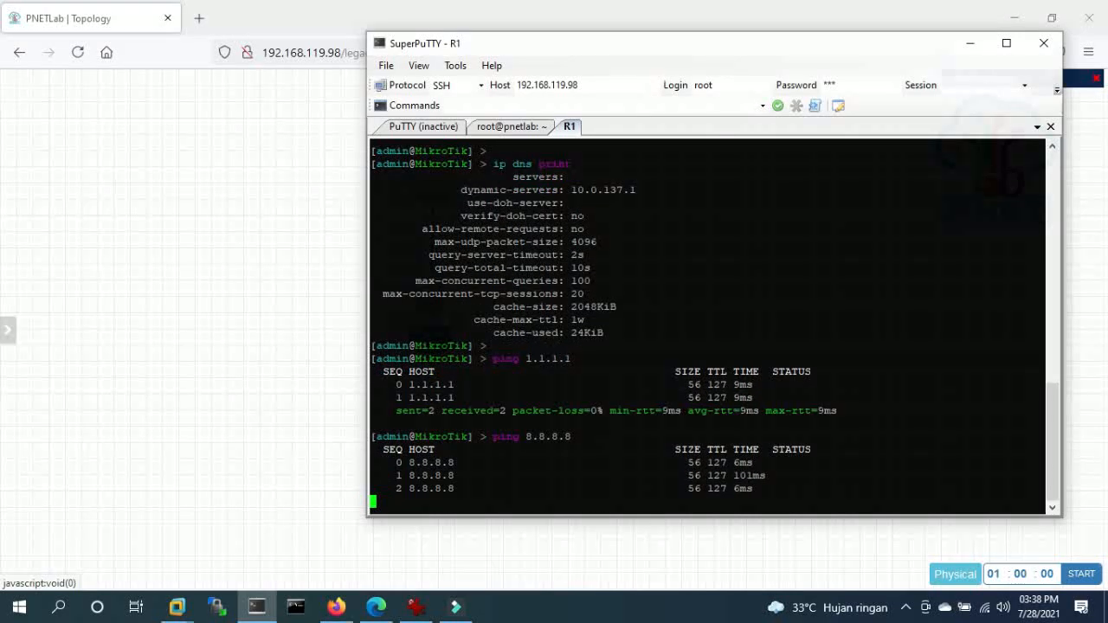
{"action": "key", "text": "ctrl+c"}
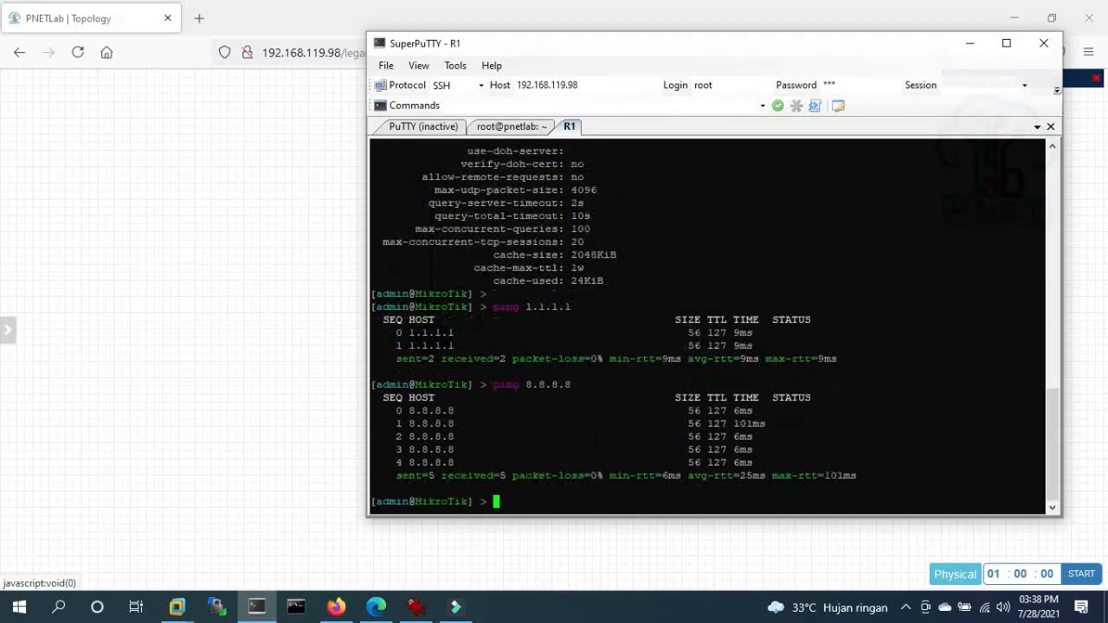
{"action": "left_click", "coordinate": [179, 295]}
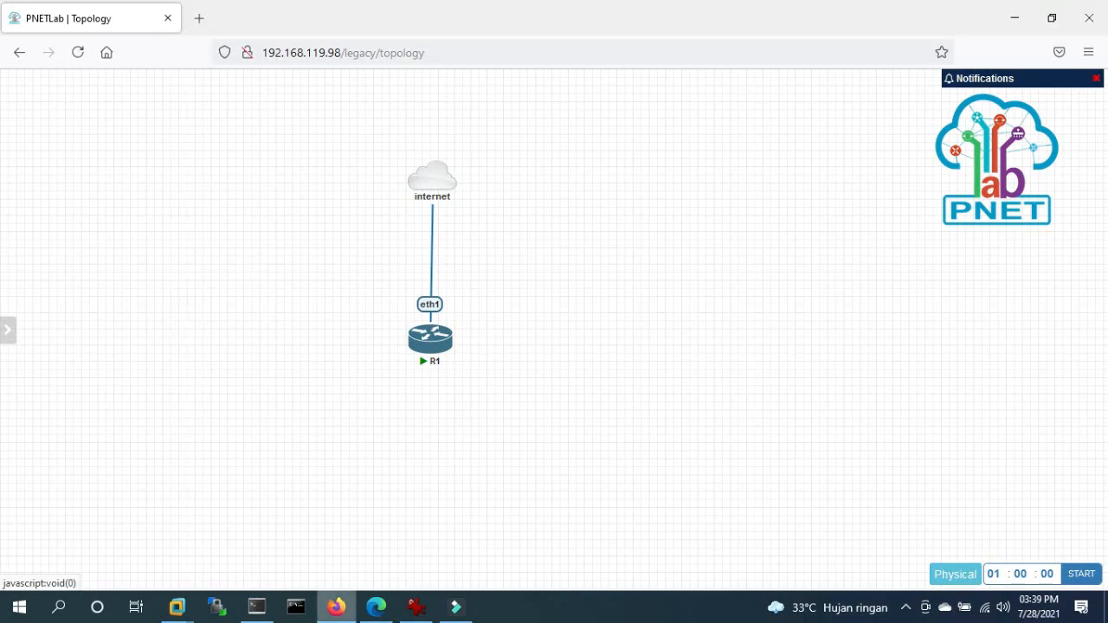
- Move router R1 left on the canvas, away from the internet cloud
{"action": "left_click", "coordinate": [456, 608]}
{"action": "left_click", "coordinate": [456, 608]}
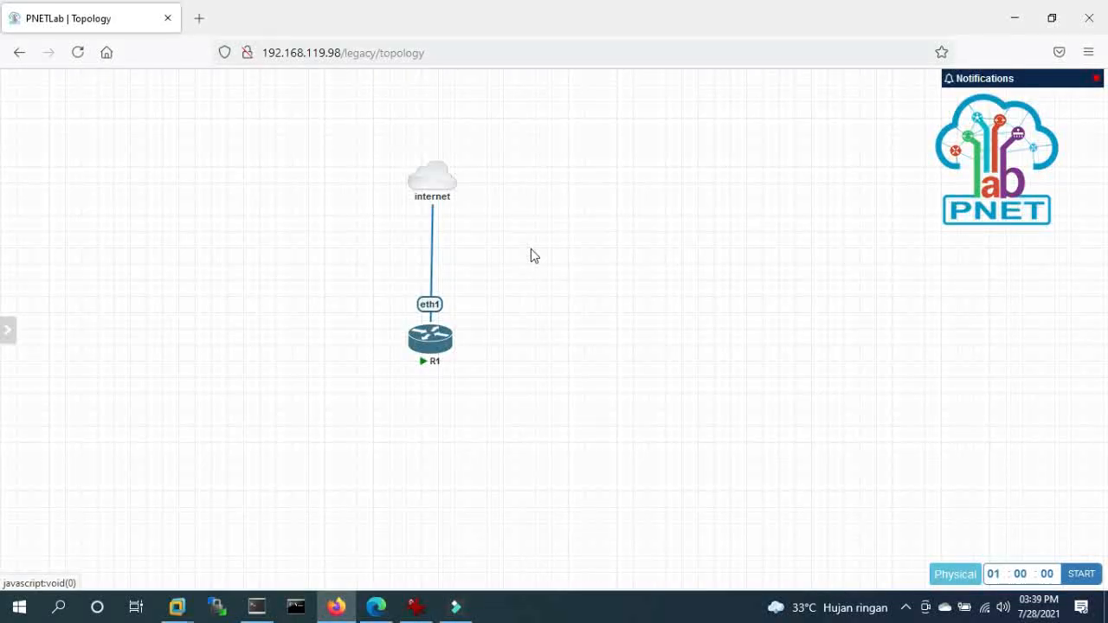
{"action": "mouse_move", "coordinate": [449, 359]}
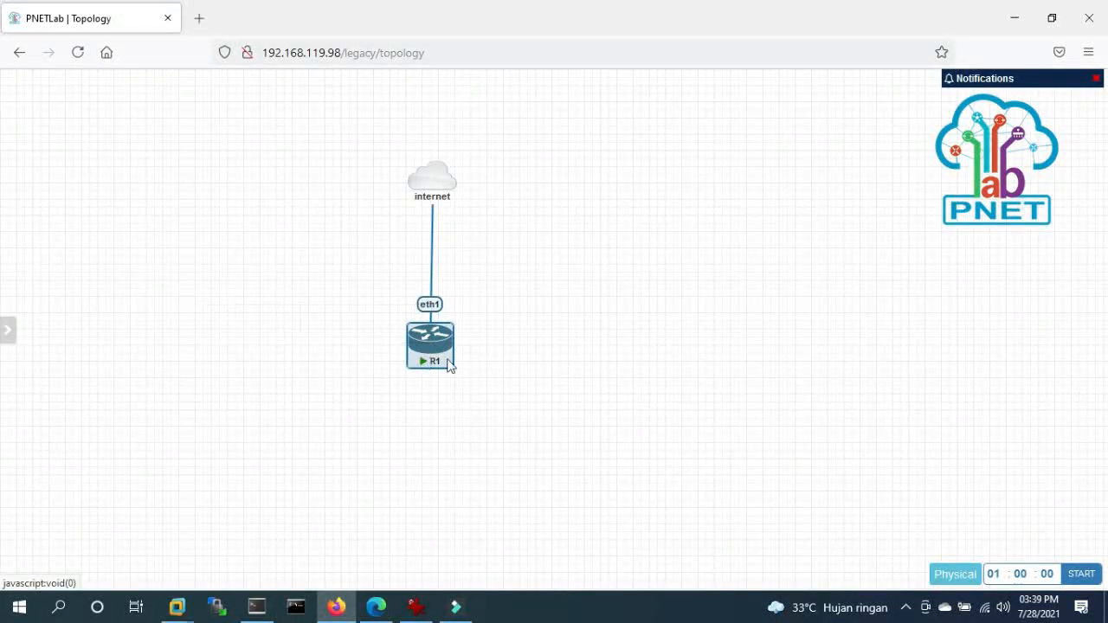
{"action": "left_click_drag", "start_coordinate": [425, 338], "coordinate": [215, 314]}
{"action": "left_click_drag", "start_coordinate": [427, 335], "coordinate": [198, 315]}
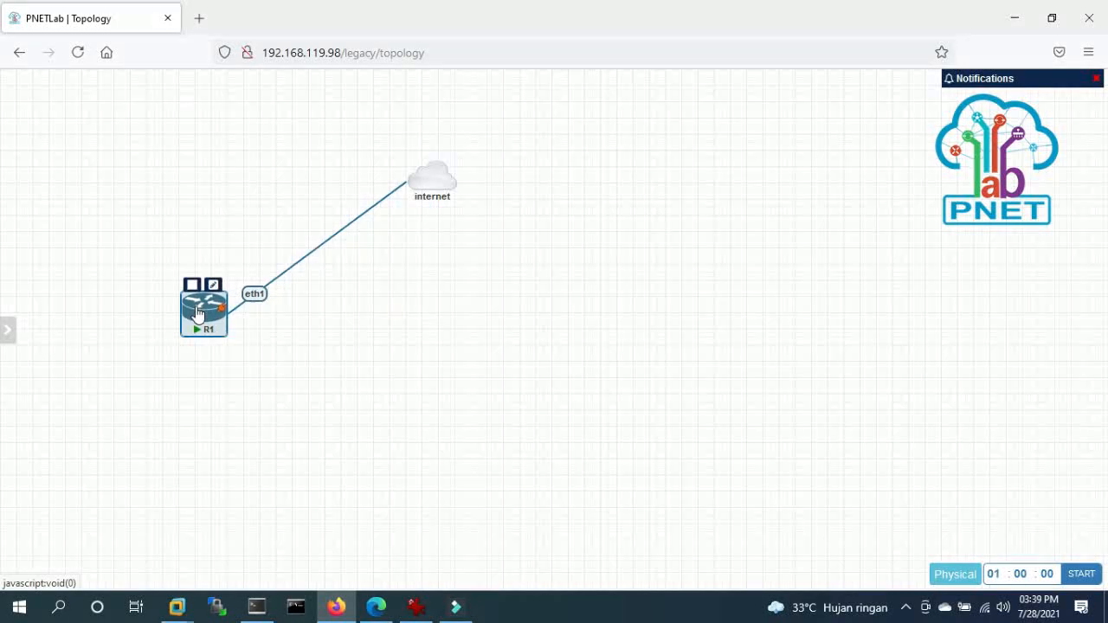
- Add a Fortinet firewall node named FW-JKT with a changed RAM value
{"action": "right_click", "coordinate": [373, 317]}
{"action": "left_click", "coordinate": [424, 346]}
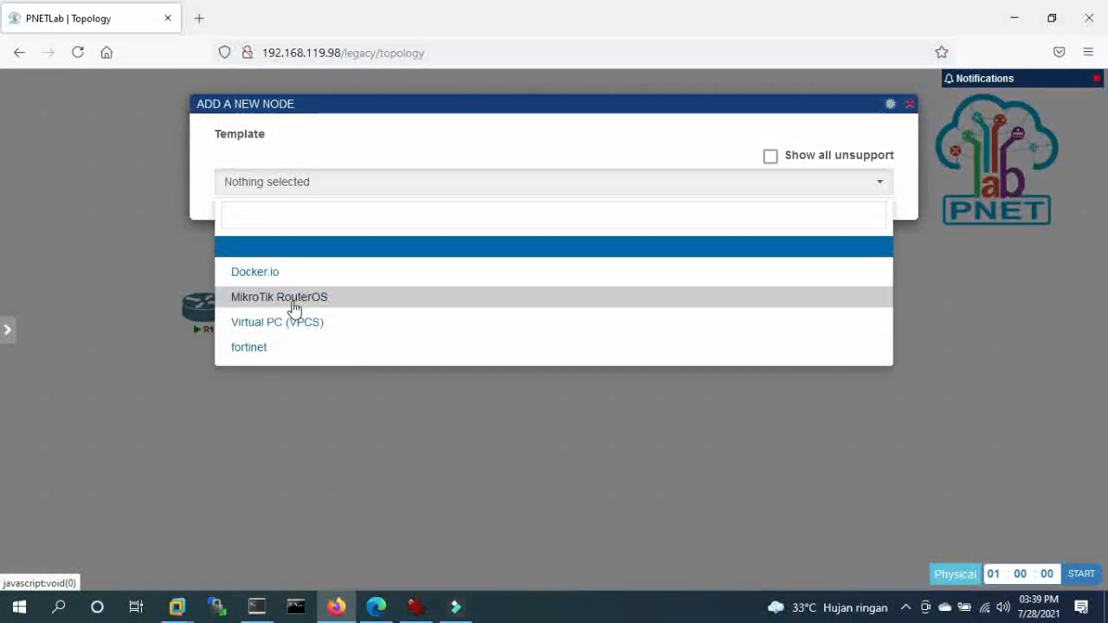
{"action": "left_click", "coordinate": [261, 351]}
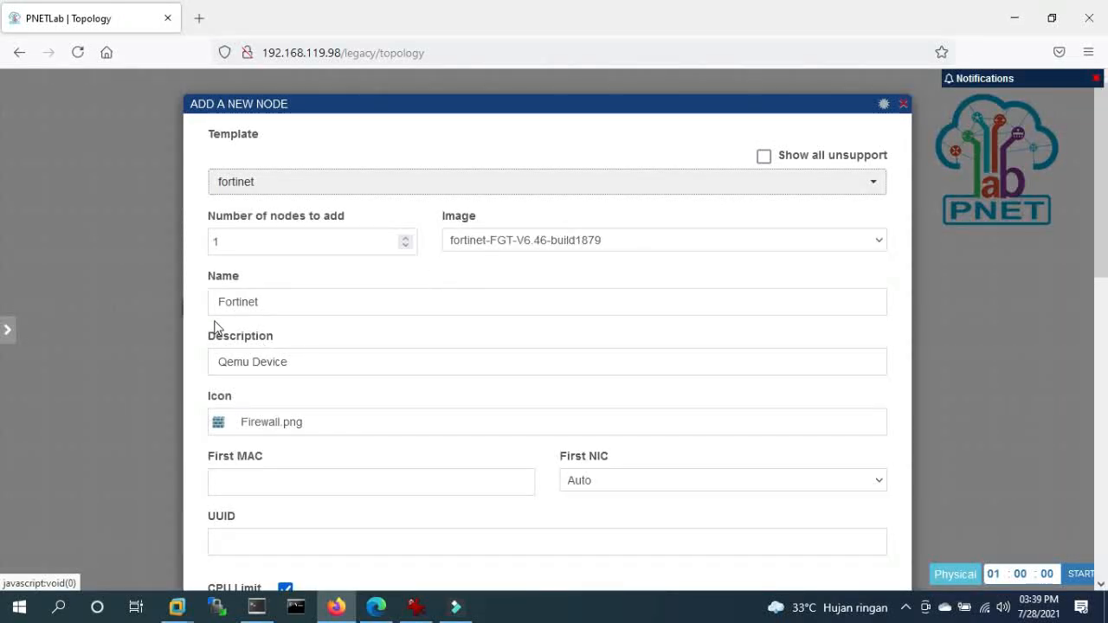
{"action": "left_click_drag", "start_coordinate": [293, 307], "coordinate": [189, 300]}
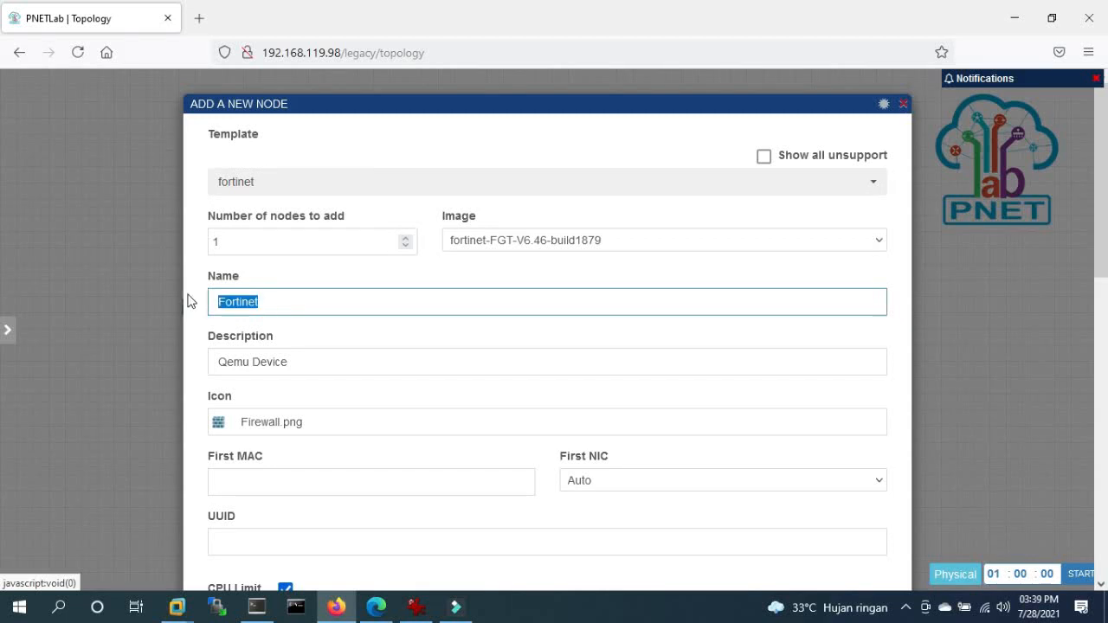
{"action": "type", "text": "FW-JKT"}
{"action": "scroll", "coordinate": [825, 455], "scroll_direction": "down", "scroll_amount": 6}
{"action": "scroll", "coordinate": [641, 355], "scroll_direction": "up", "scroll_amount": 4}
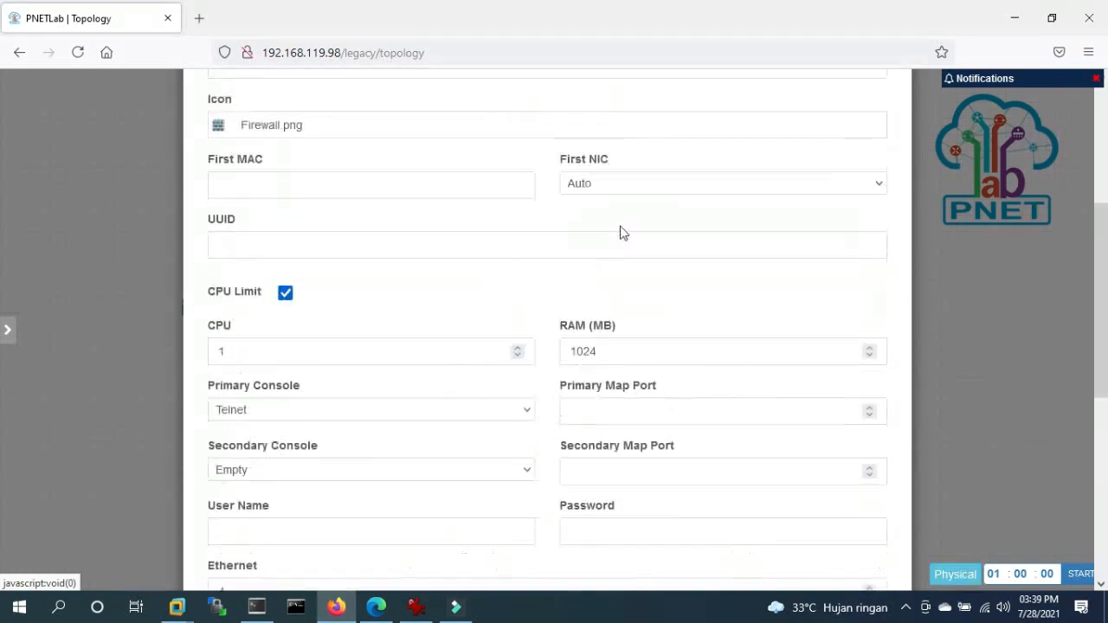
{"action": "double_click", "coordinate": [636, 407]}
{"action": "type", "text": "2048"}
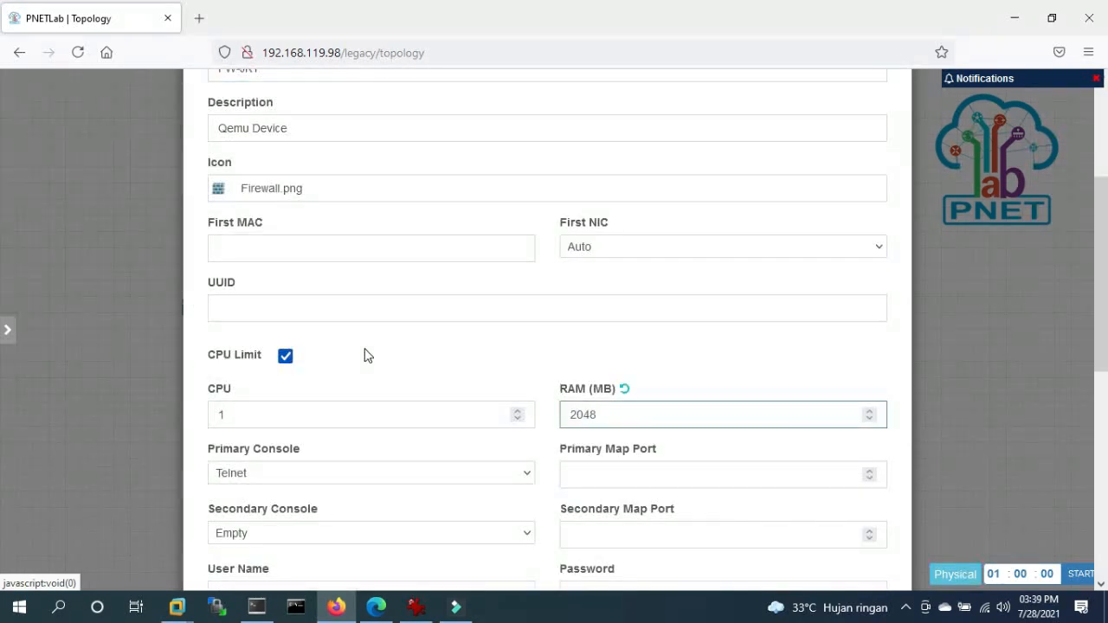
{"action": "scroll", "coordinate": [638, 413], "scroll_direction": "down", "scroll_amount": 5}
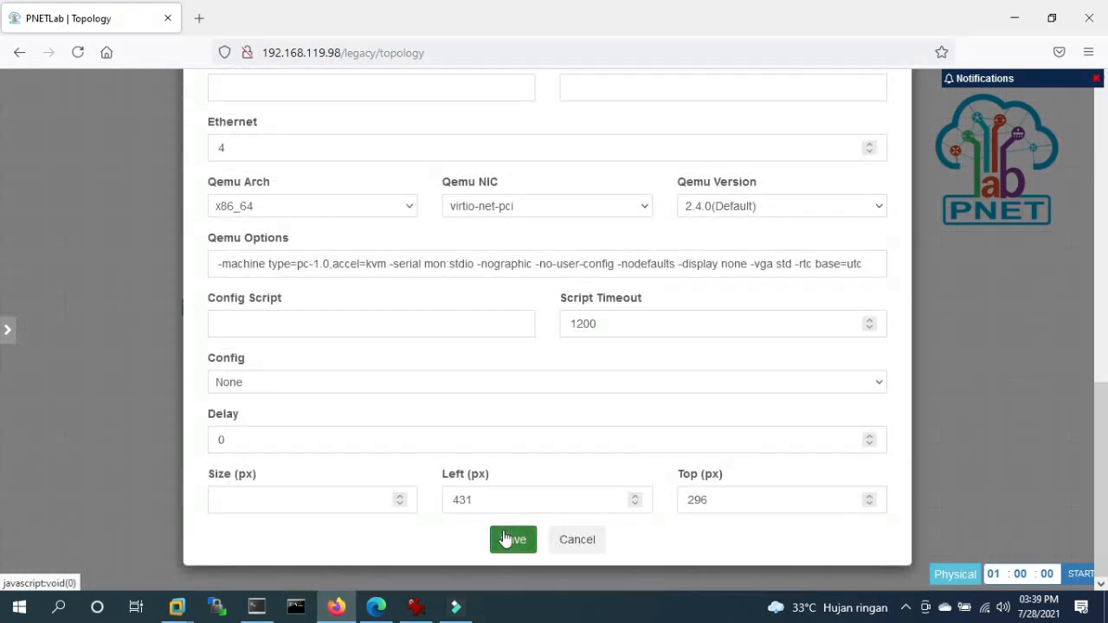
{"action": "left_click", "coordinate": [509, 538]}
- Link FW-JKT port1 to the internet cloud and place it beneath the cloud
{"action": "left_click_drag", "start_coordinate": [381, 329], "coordinate": [435, 193]}
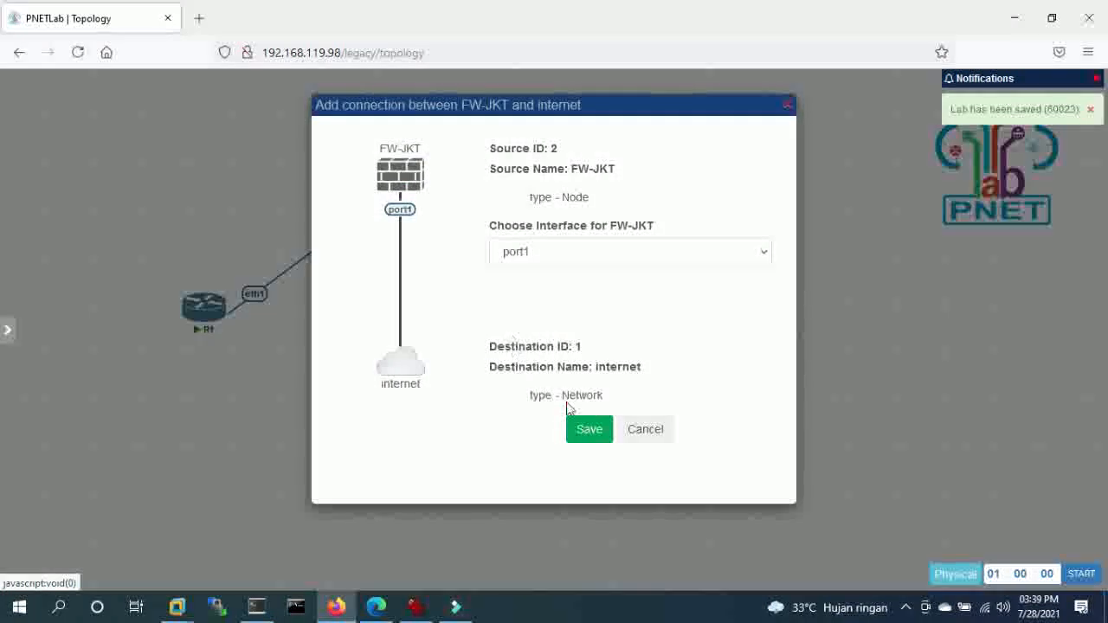
{"action": "left_click", "coordinate": [589, 428]}
{"action": "left_click_drag", "start_coordinate": [497, 349], "coordinate": [433, 339]}
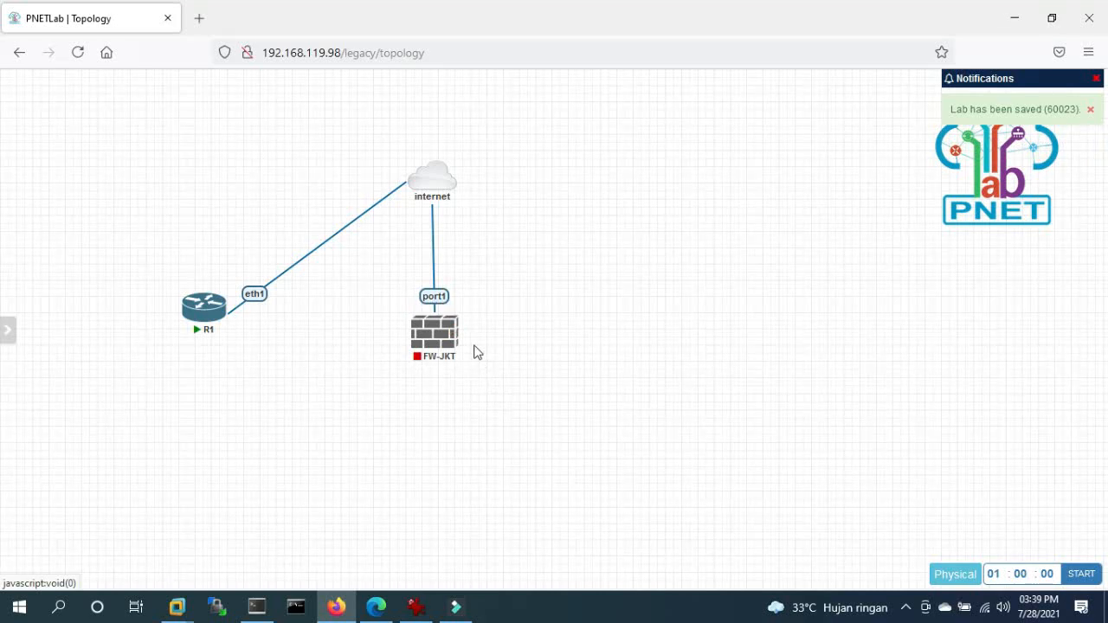
{"action": "left_click", "coordinate": [257, 606]}
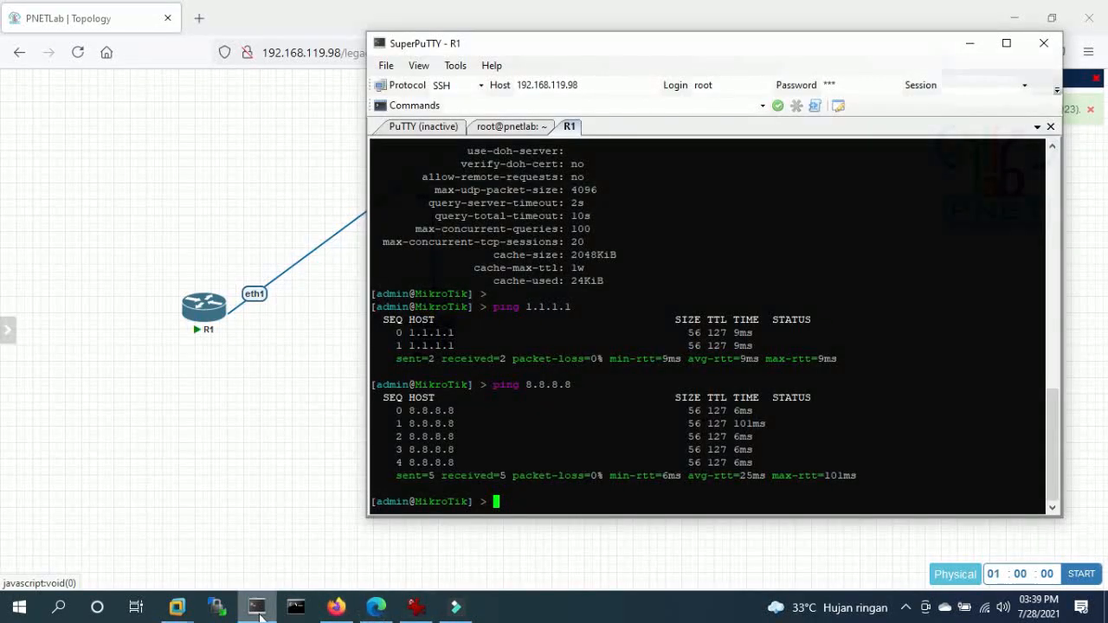
- Run 'ishare search win' in the root@pnetlab shell session
{"action": "left_click", "coordinate": [510, 128]}
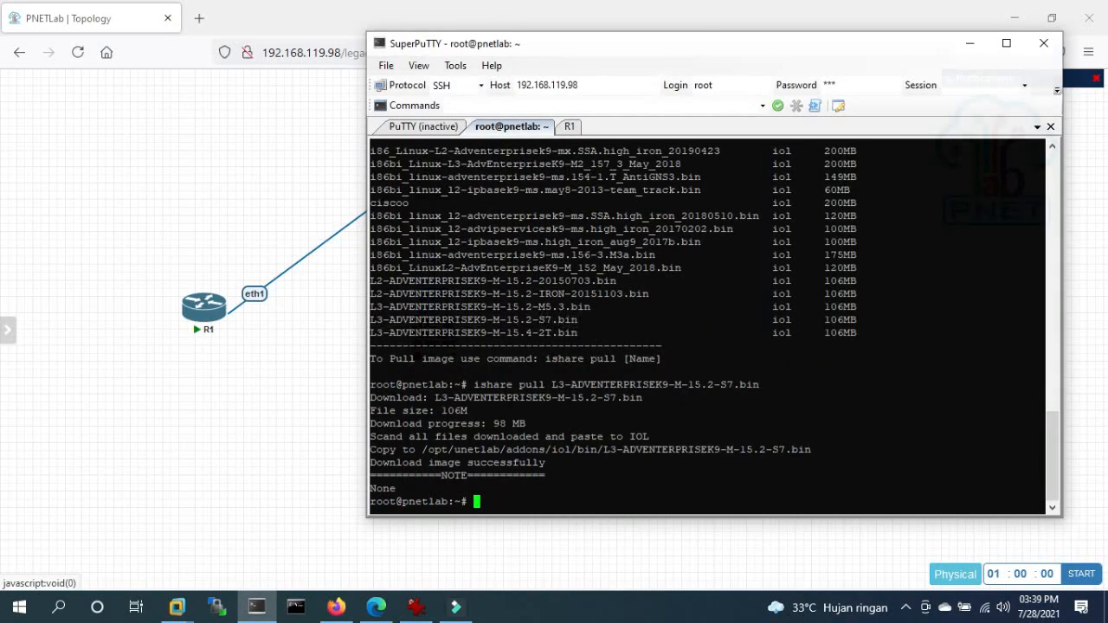
{"action": "key", "text": "Return"}
{"action": "key", "text": "Return"}
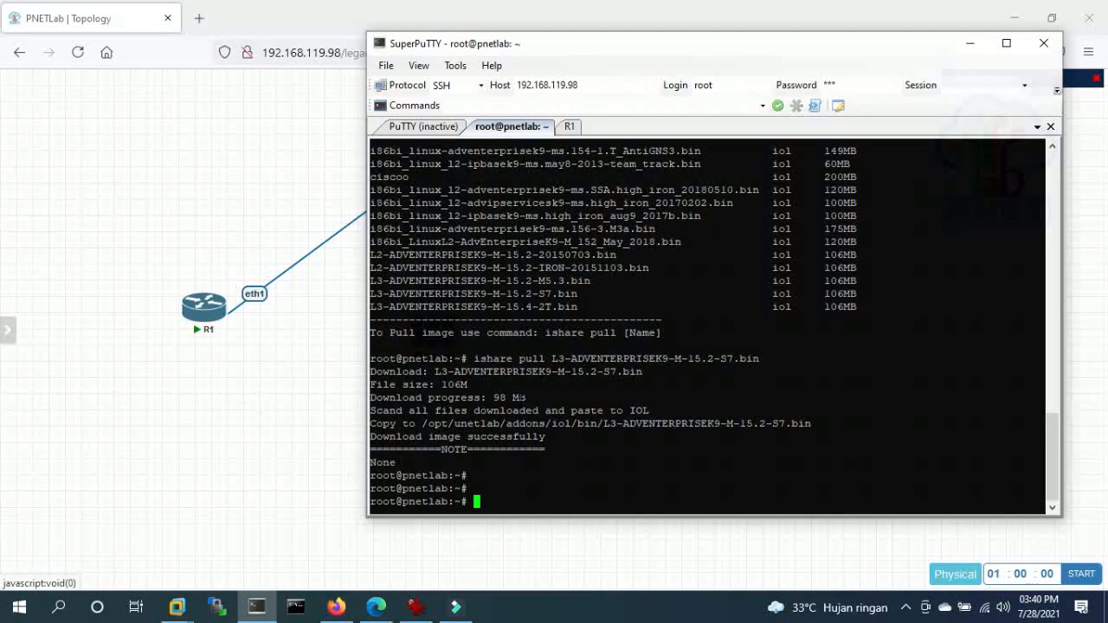
{"action": "key", "text": "Up"}
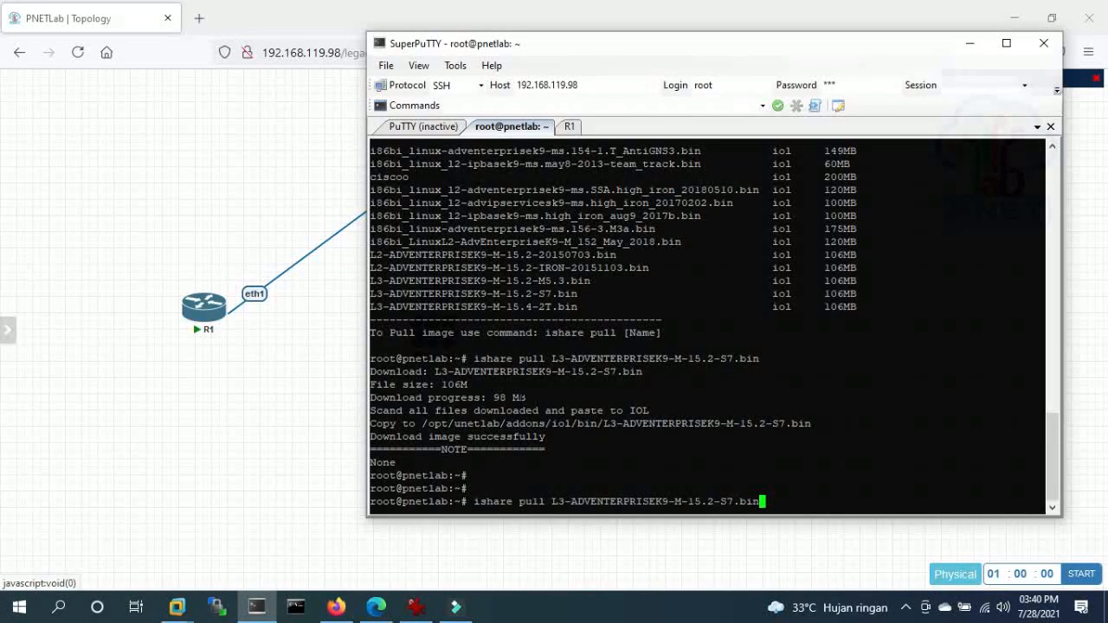
{"action": "key", "text": "BackSpace"}
{"action": "key", "text": "BackSpace"}
{"action": "key", "text": "BackSpace"}
{"action": "key", "text": "BackSpace"}
{"action": "key", "text": "BackSpace"}
{"action": "key", "text": "BackSpace"}
{"action": "key", "text": "BackSpace"}
{"action": "key", "text": "BackSpace"}
{"action": "key", "text": "BackSpace"}
{"action": "key", "text": "BackSpace"}
{"action": "key", "text": "BackSpace"}
{"action": "key", "text": "BackSpace"}
{"action": "key", "text": "BackSpace"}
{"action": "key", "text": "BackSpace"}
{"action": "key", "text": "BackSpace"}
{"action": "key", "text": "BackSpace"}
{"action": "key", "text": "BackSpace"}
{"action": "key", "text": "BackSpace"}
{"action": "key", "text": "BackSpace"}
{"action": "key", "text": "BackSpace"}
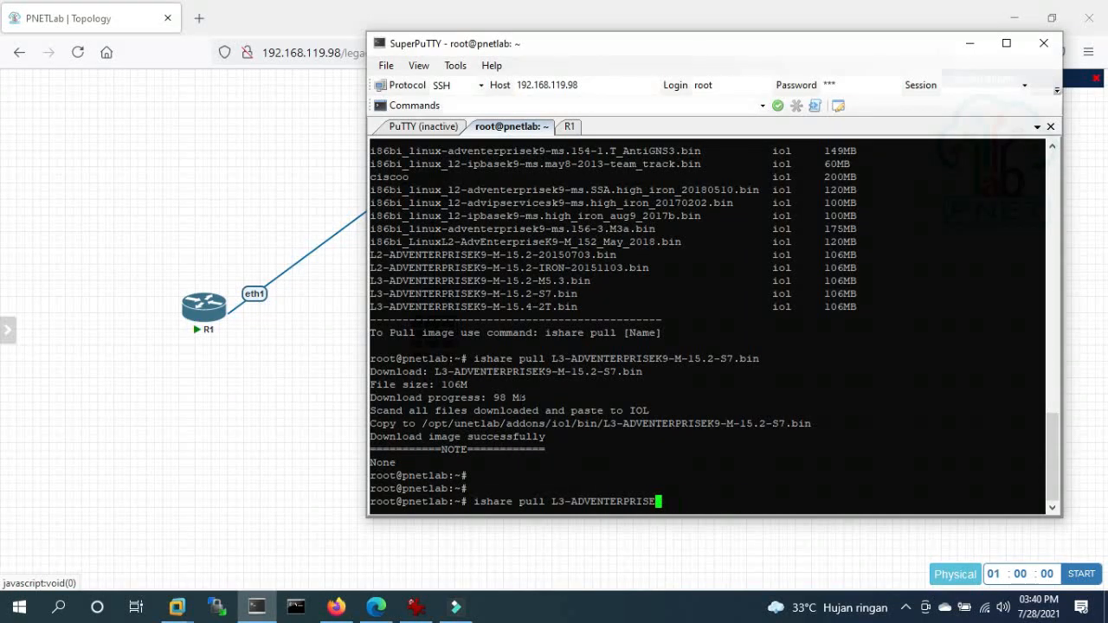
{"action": "type", "text": "search"}
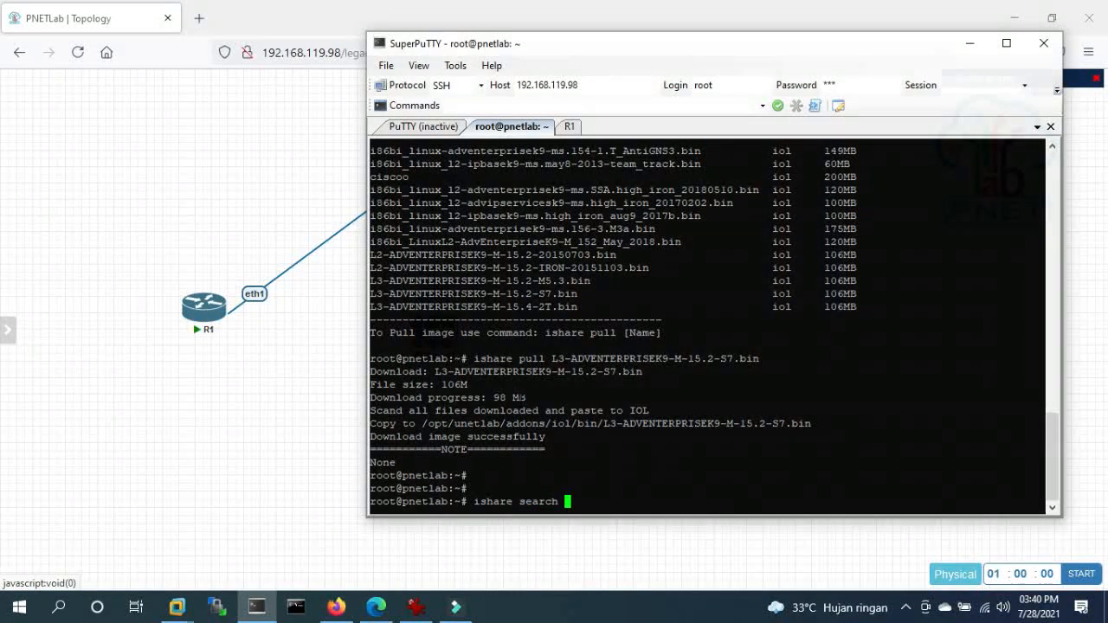
{"action": "type", "text": " win"}
{"action": "key", "text": "Return"}
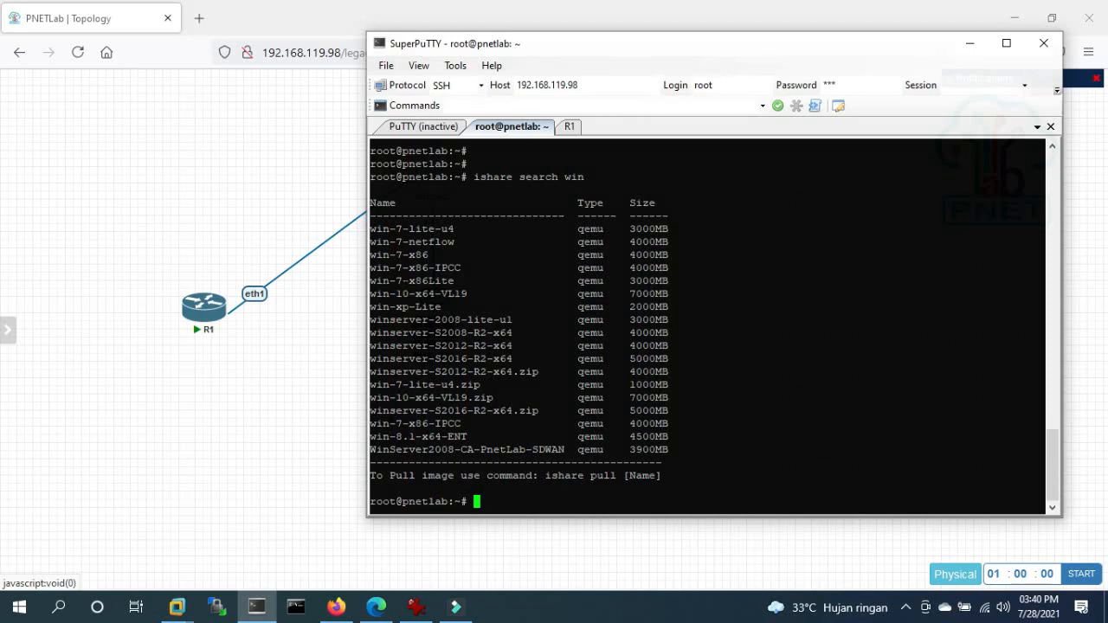
- Inspect the win-7-lite-u4, win-10-x64-VL19 and winserver 2008/2012/2016 entries in the results
{"action": "left_click_drag", "start_coordinate": [376, 228], "coordinate": [449, 229]}
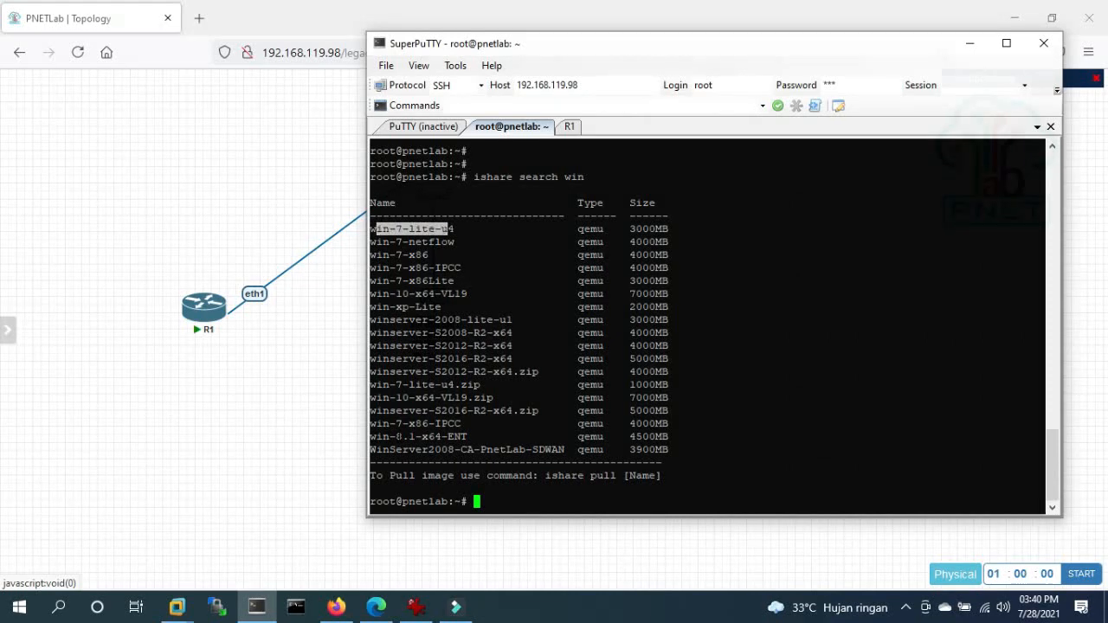
{"action": "left_click_drag", "start_coordinate": [381, 397], "coordinate": [486, 397]}
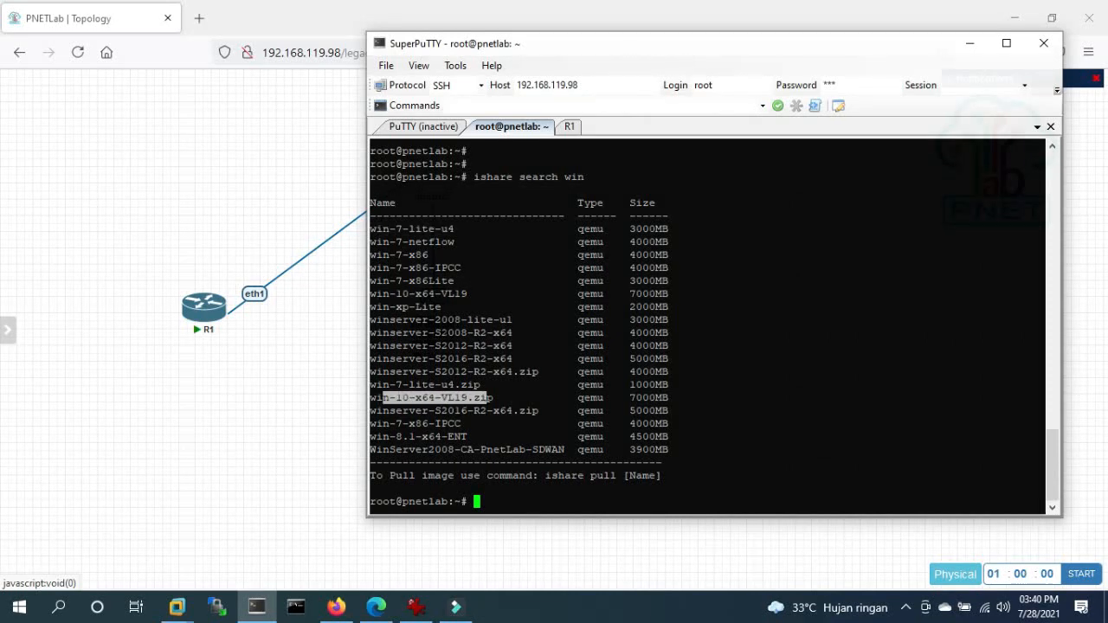
{"action": "left_click", "coordinate": [449, 398]}
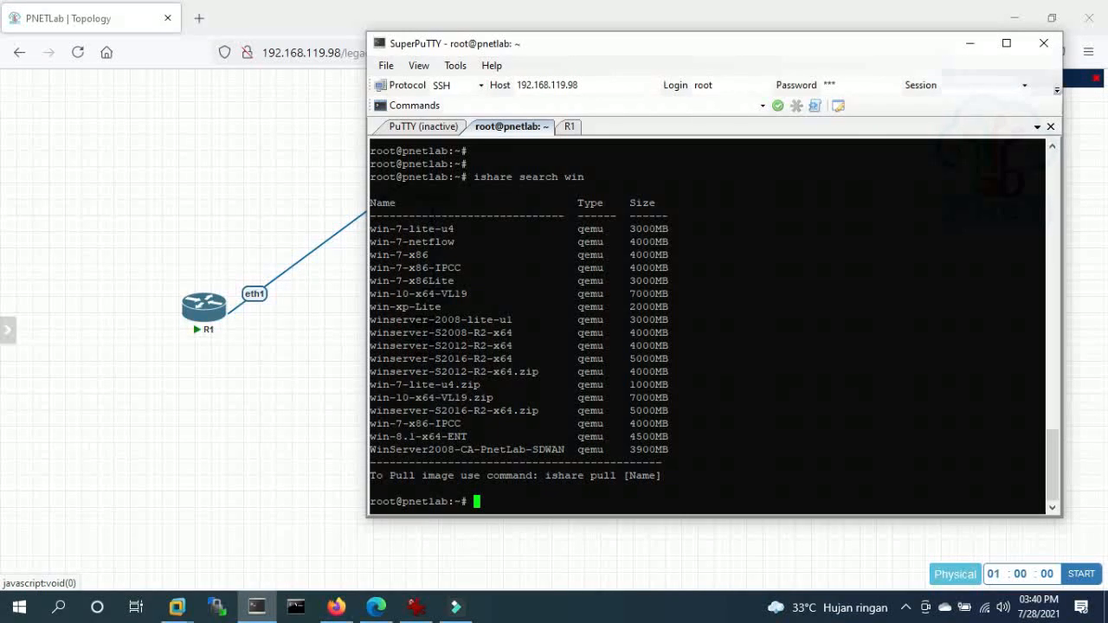
{"action": "left_click_drag", "start_coordinate": [370, 410], "coordinate": [692, 410]}
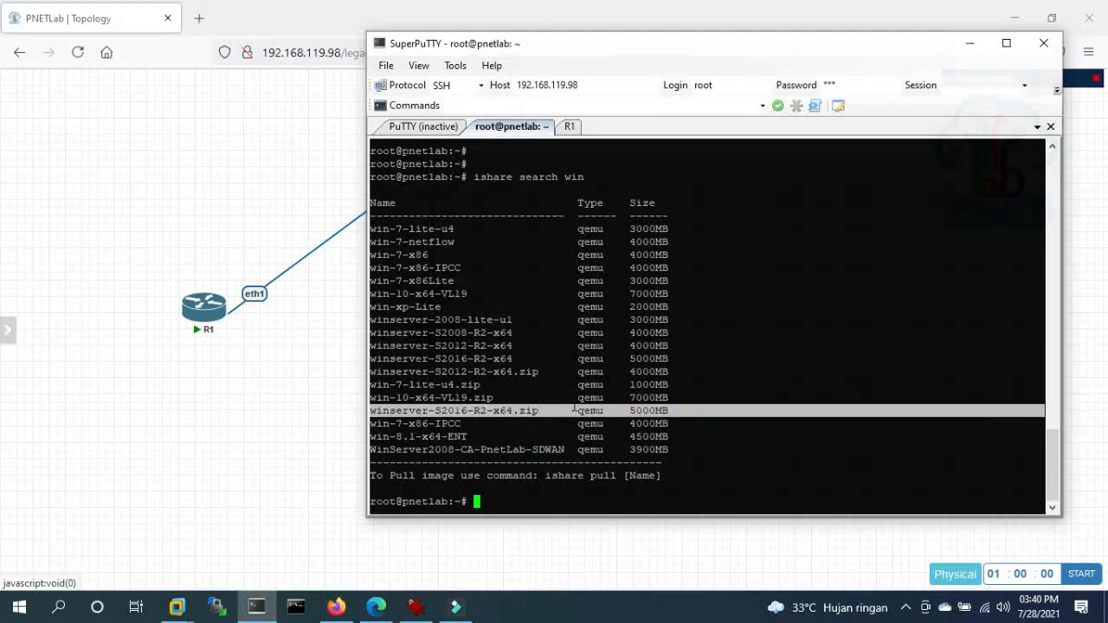
{"action": "left_click", "coordinate": [554, 417]}
{"action": "left_click", "coordinate": [293, 416]}
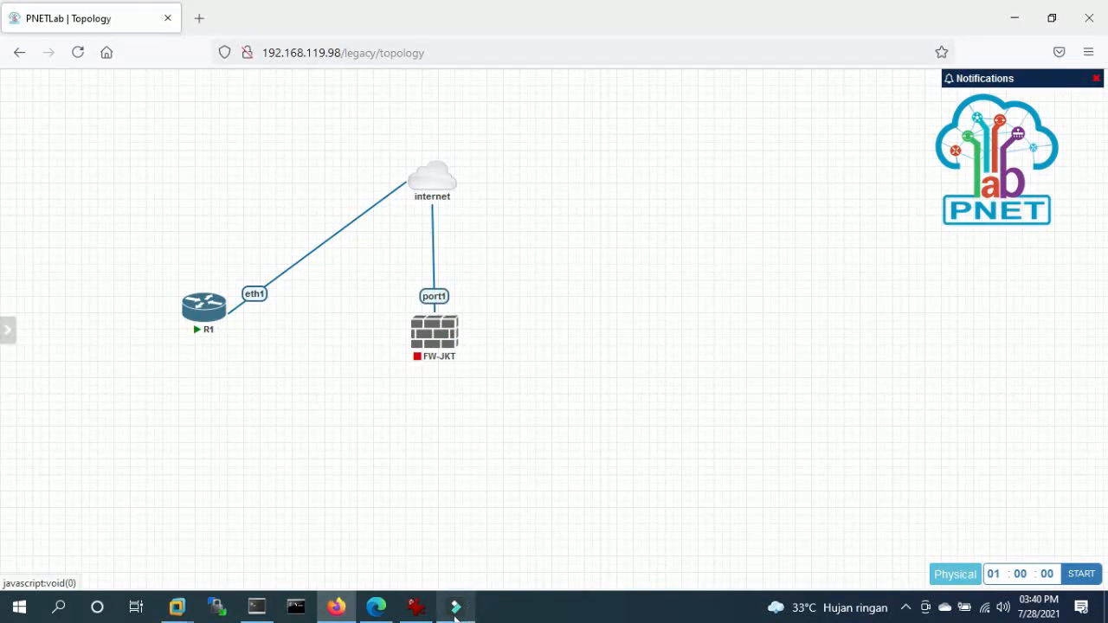
{"action": "left_click", "coordinate": [256, 605]}
{"action": "left_click_drag", "start_coordinate": [384, 332], "coordinate": [544, 358]}
{"action": "left_click", "coordinate": [517, 344]}
{"action": "left_click", "coordinate": [407, 345]}
{"action": "left_click", "coordinate": [544, 358]}
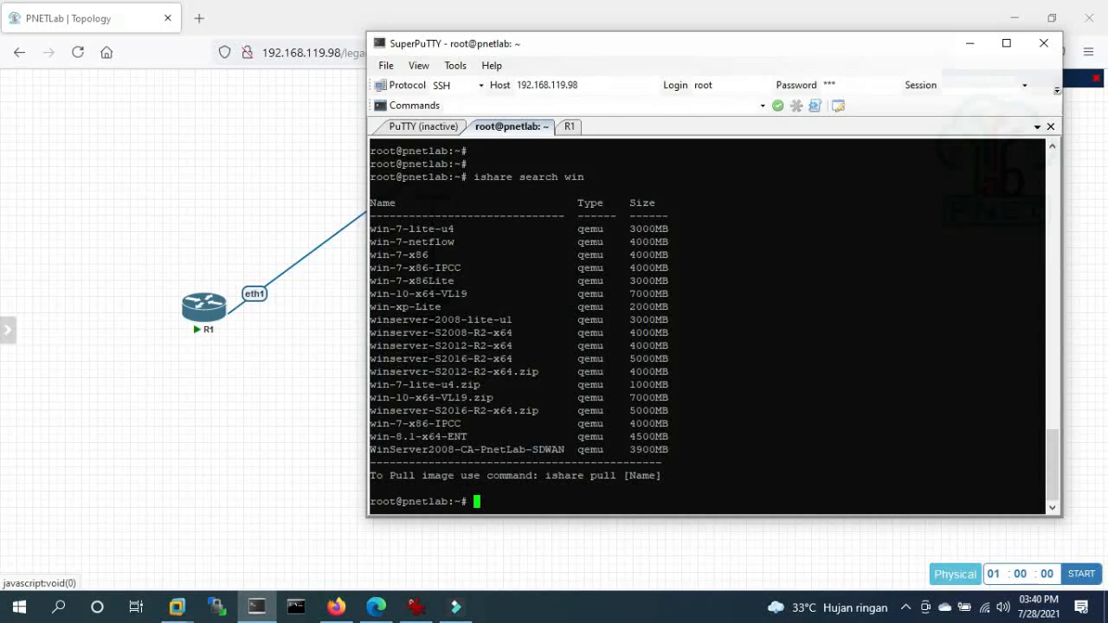
{"action": "left_click", "coordinate": [302, 401]}
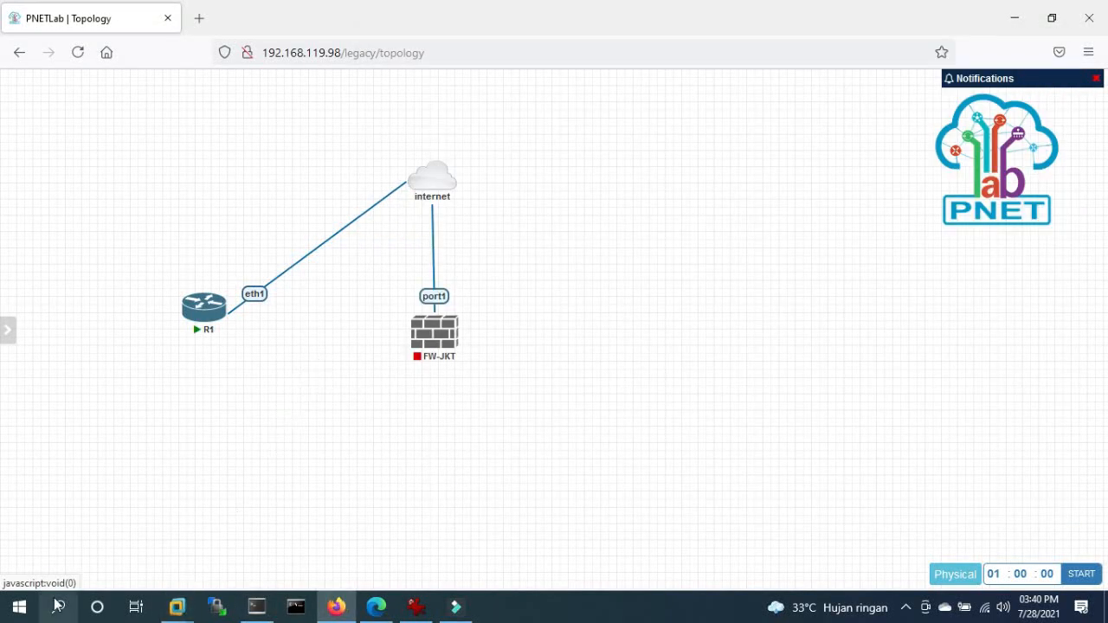
- Create a new WinSCP site for 192.168.119.98 with user root and log in
{"action": "left_click", "coordinate": [213, 614]}
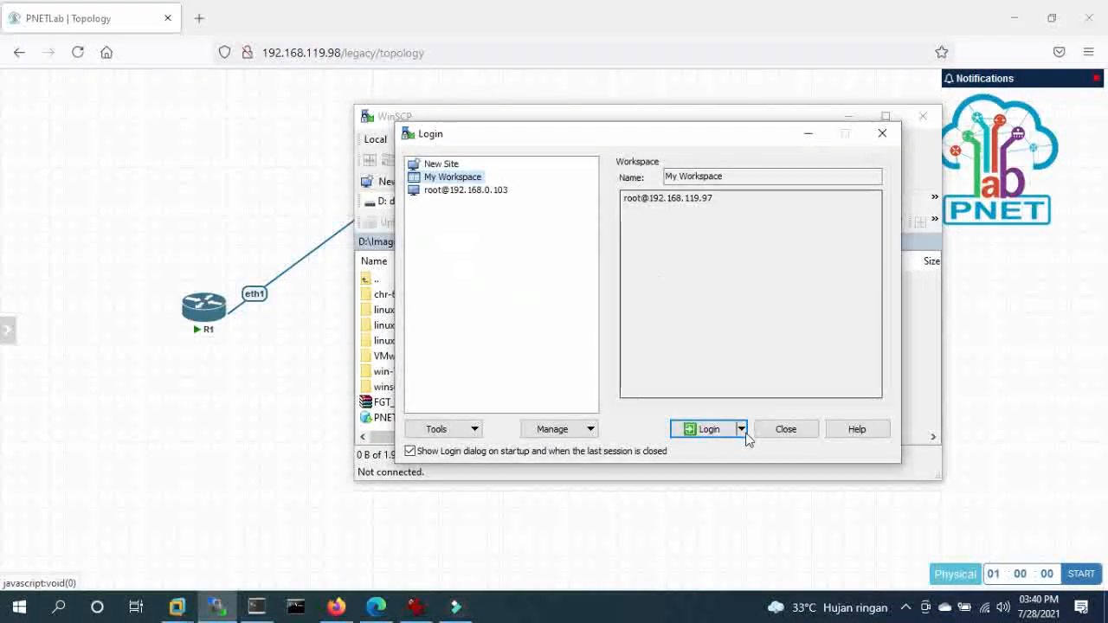
{"action": "left_click", "coordinate": [437, 164]}
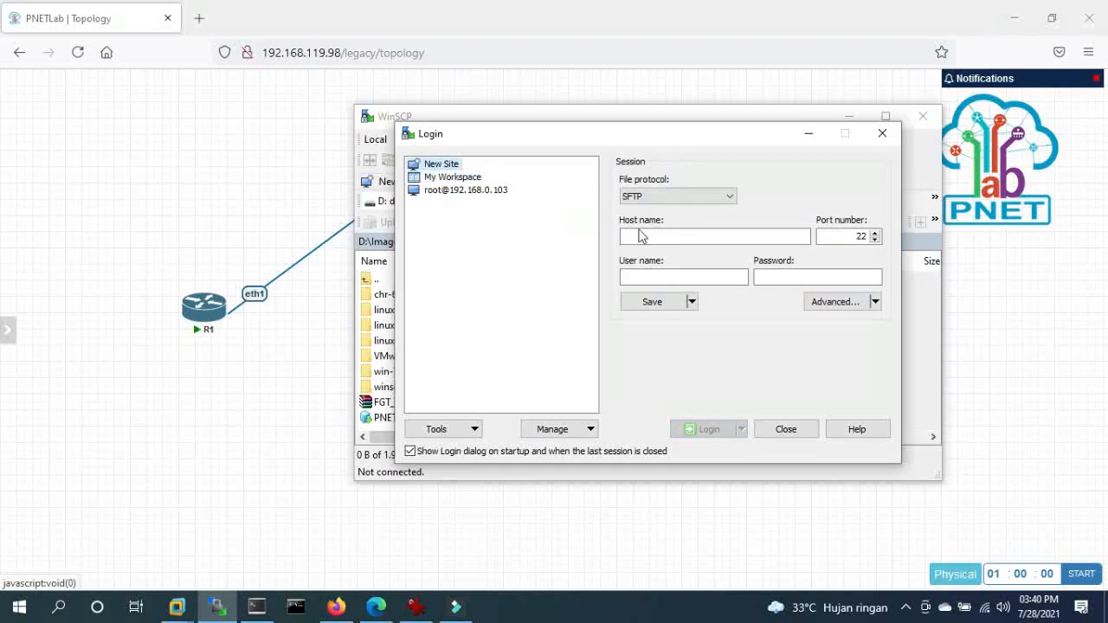
{"action": "left_click", "coordinate": [649, 235]}
{"action": "type", "text": "192.168.1"}
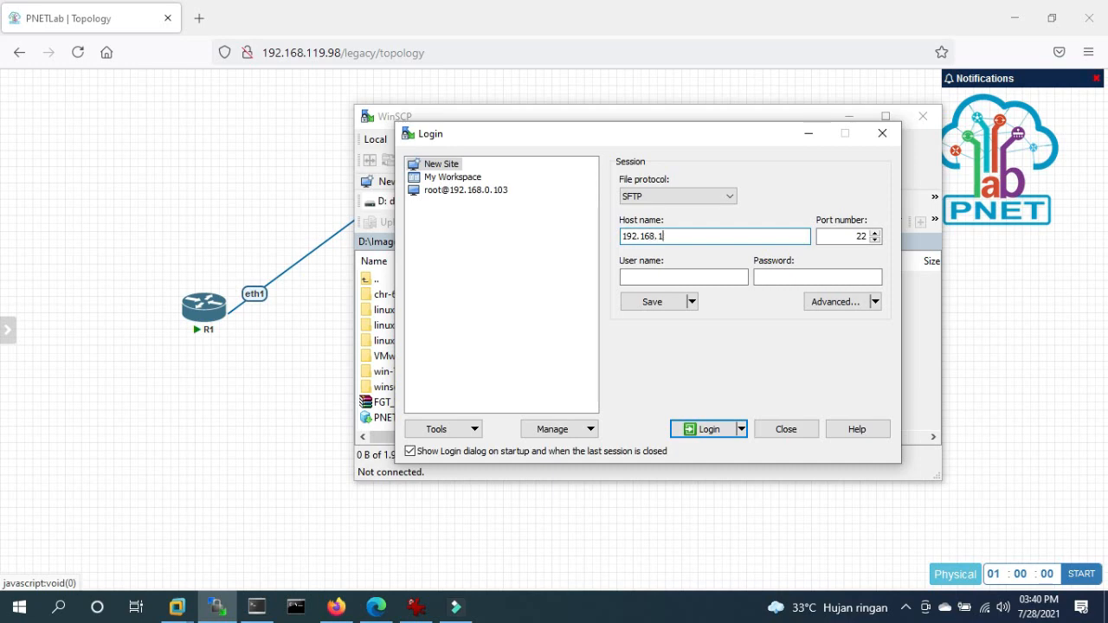
{"action": "type", "text": "19.98"}
{"action": "key", "text": "Tab"}
{"action": "key", "text": "Tab"}
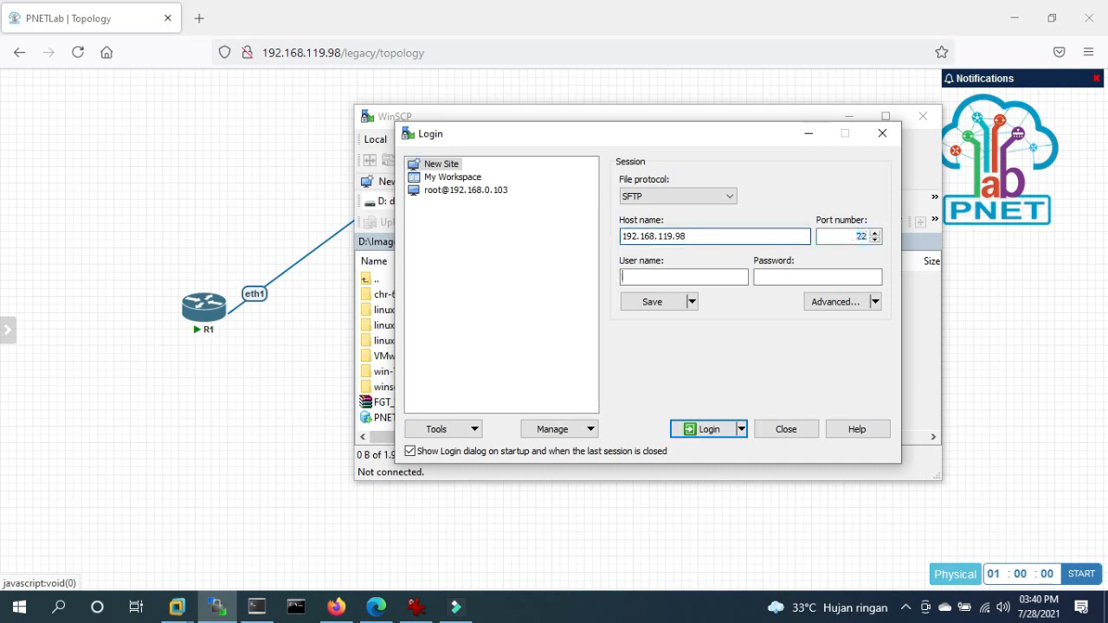
{"action": "type", "text": "root"}
{"action": "key", "text": "Tab"}
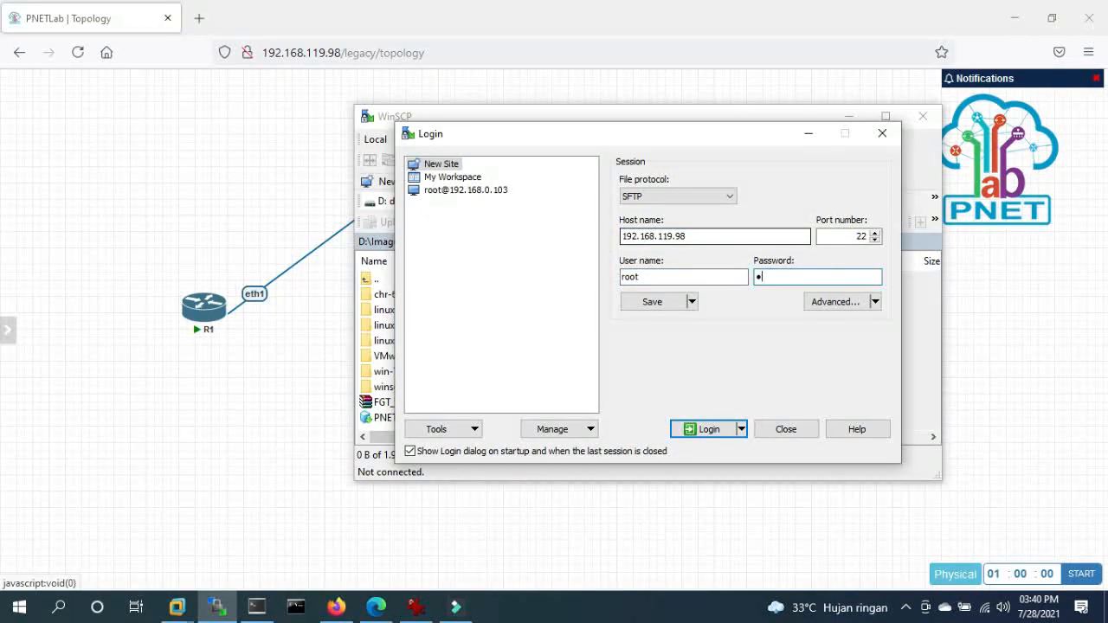
{"action": "key", "text": "Return"}
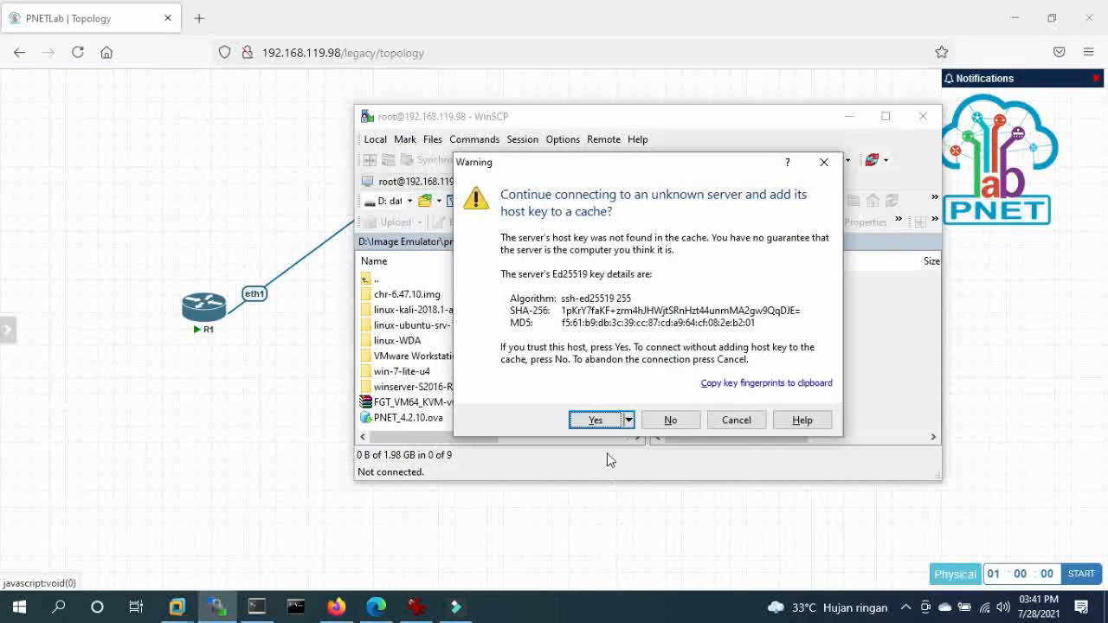
- Accept the host key, open the server's /opt/unetlab/addons/qemu folder and refresh it
{"action": "left_click", "coordinate": [594, 418]}
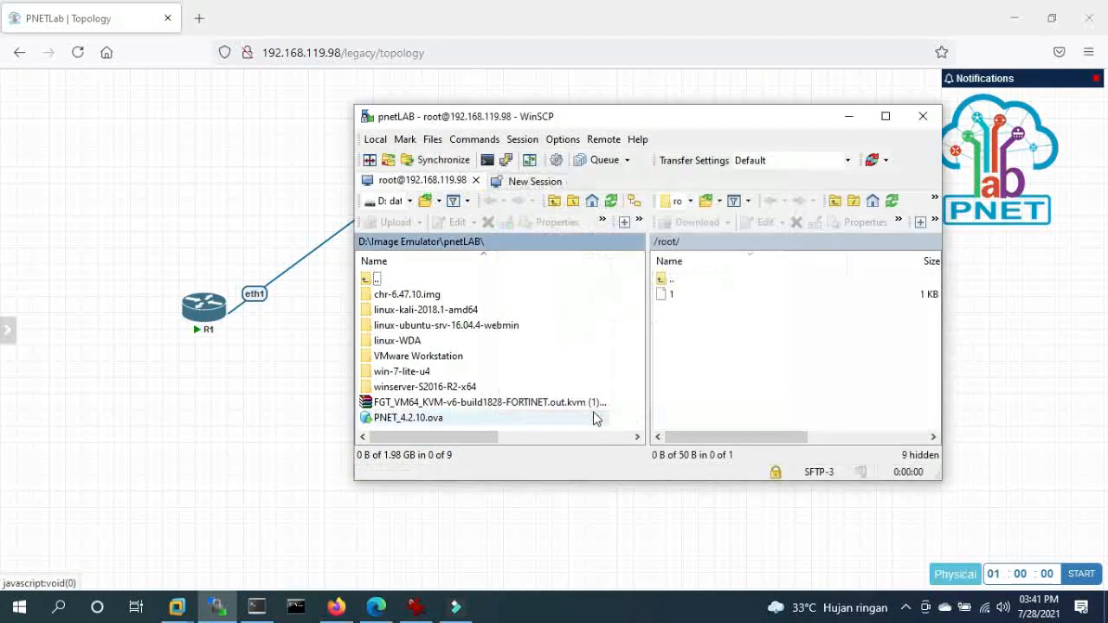
{"action": "double_click", "coordinate": [665, 279]}
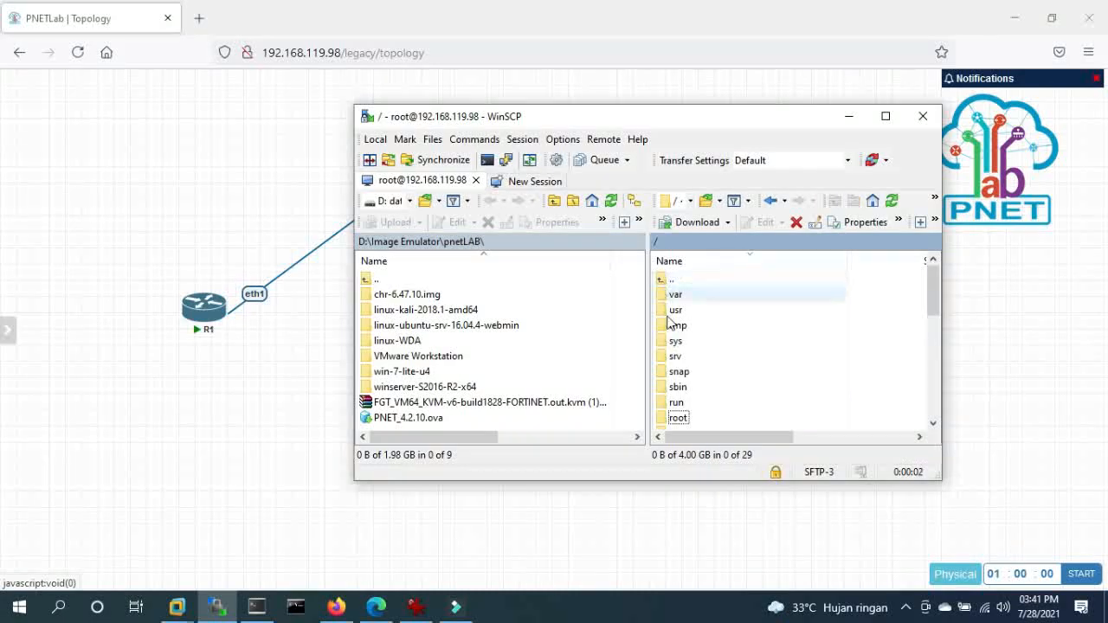
{"action": "scroll", "coordinate": [690, 376], "scroll_direction": "down", "scroll_amount": 3}
{"action": "scroll", "coordinate": [692, 359], "scroll_direction": "up", "scroll_amount": 3}
{"action": "scroll", "coordinate": [692, 363], "scroll_direction": "down", "scroll_amount": 4}
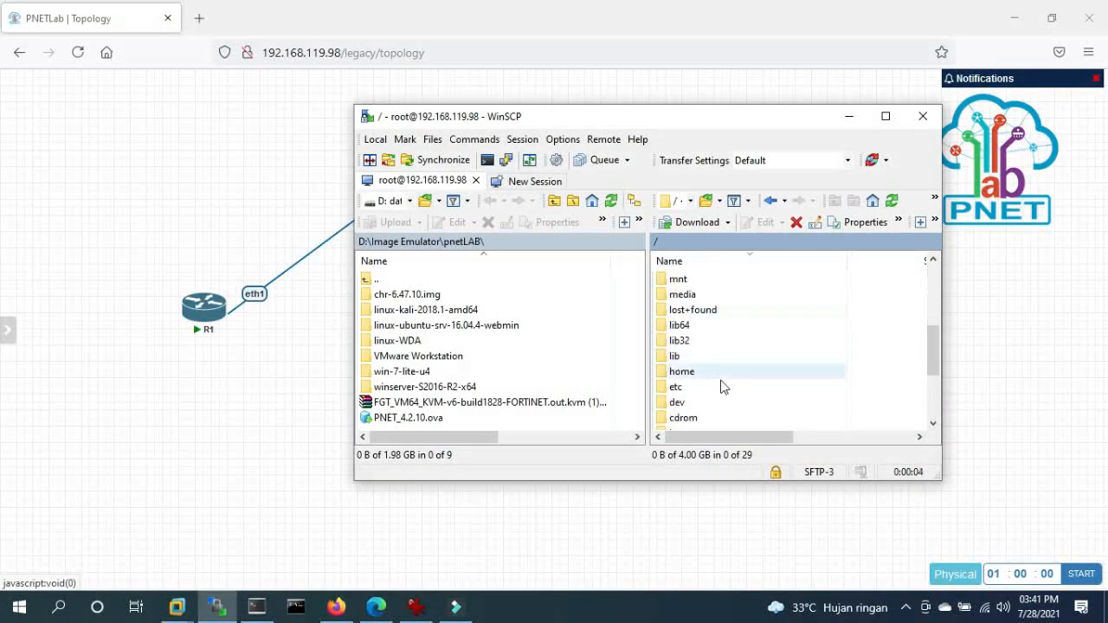
{"action": "scroll", "coordinate": [693, 406], "scroll_direction": "down", "scroll_amount": 2}
{"action": "scroll", "coordinate": [684, 355], "scroll_direction": "up", "scroll_amount": 5}
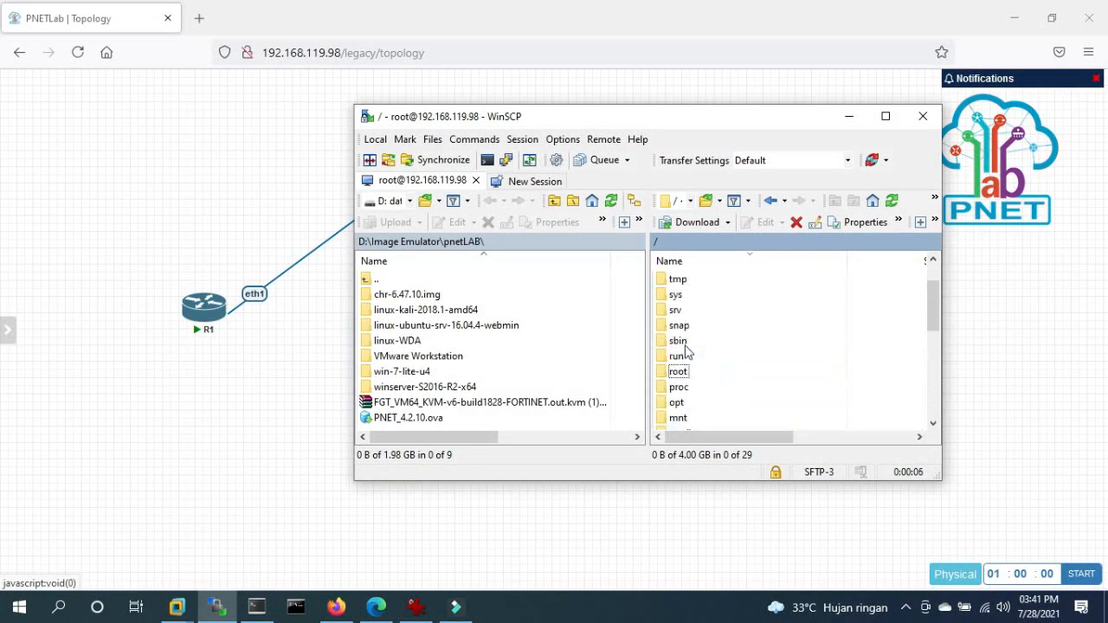
{"action": "double_click", "coordinate": [680, 402]}
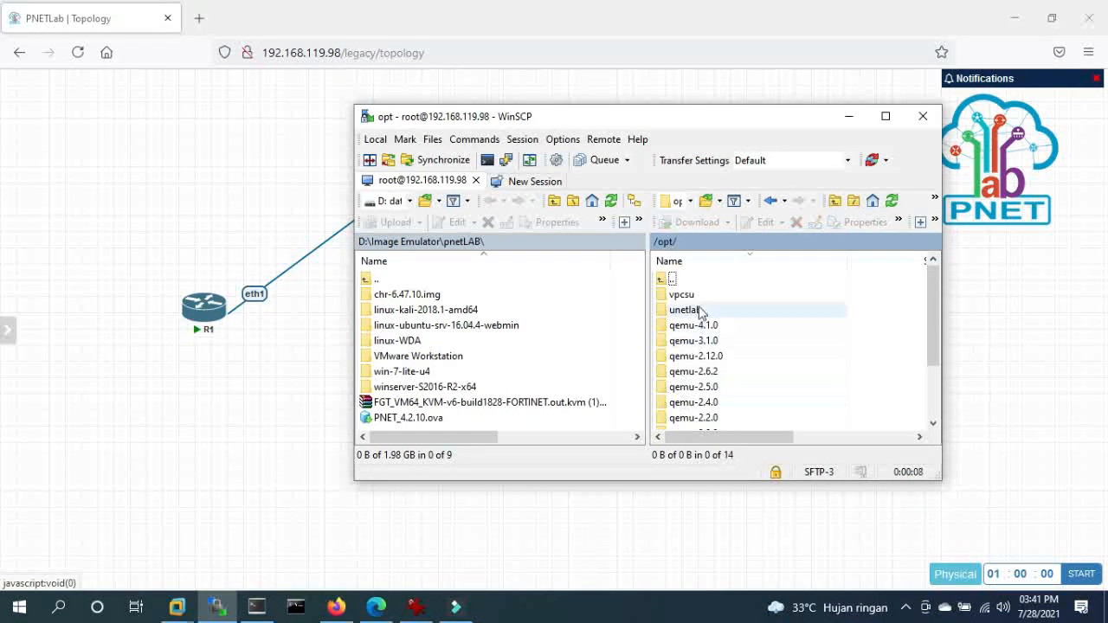
{"action": "double_click", "coordinate": [685, 310]}
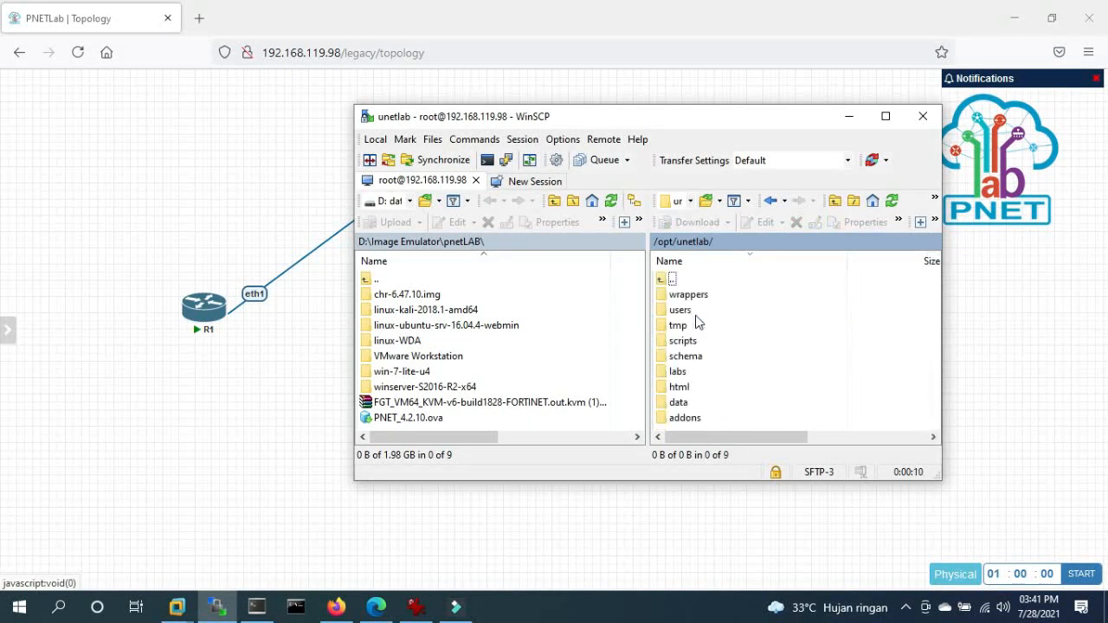
{"action": "scroll", "coordinate": [692, 356], "scroll_direction": "right", "scroll_amount": 1}
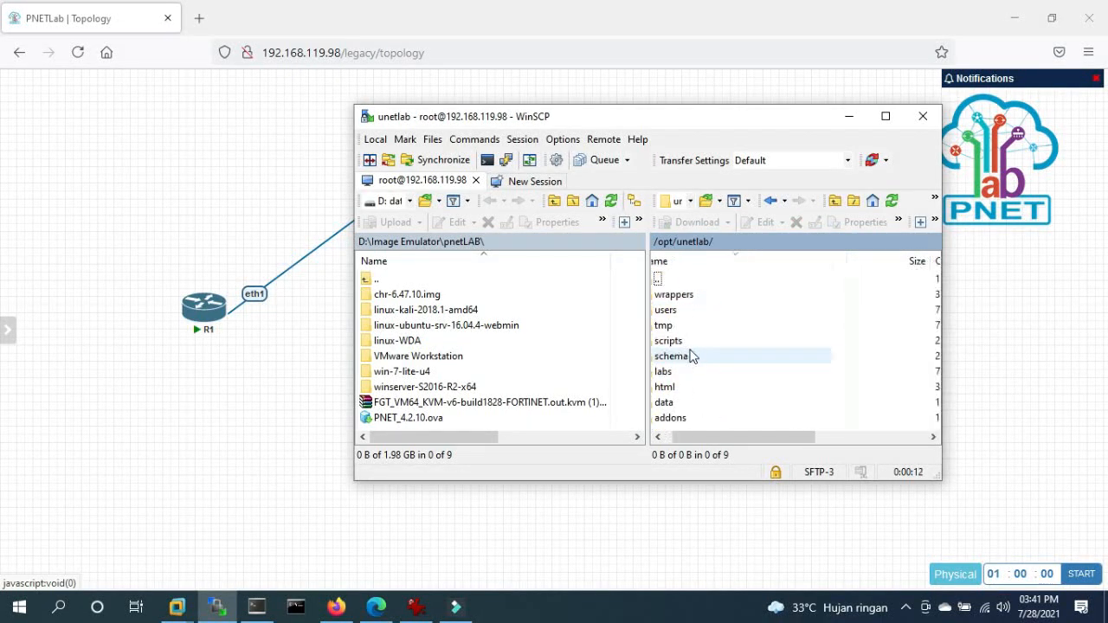
{"action": "double_click", "coordinate": [686, 419]}
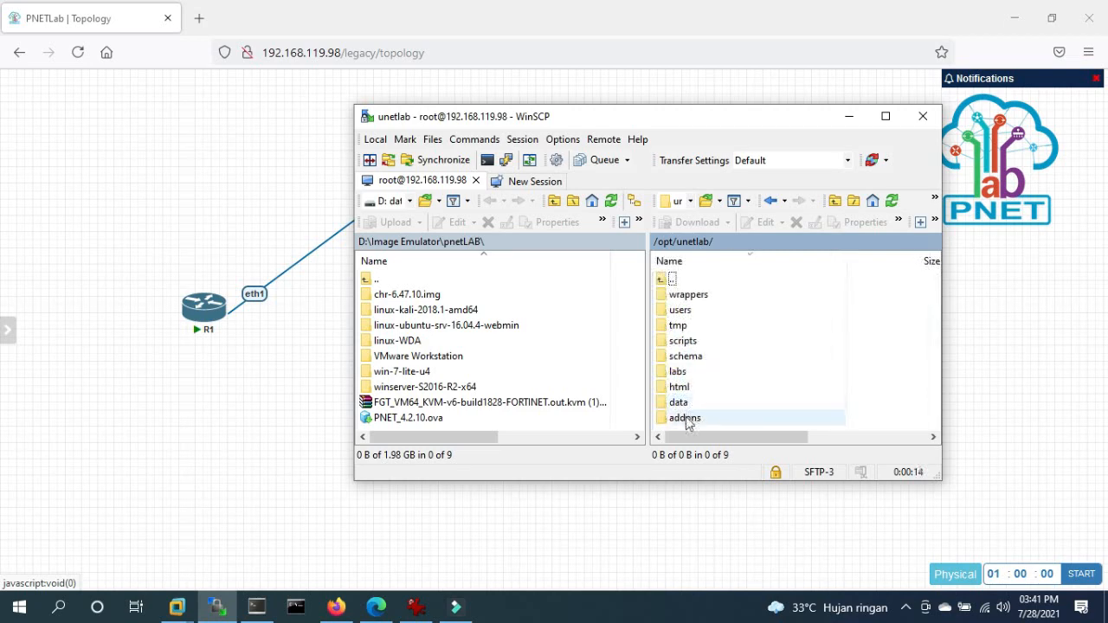
{"action": "double_click", "coordinate": [688, 294]}
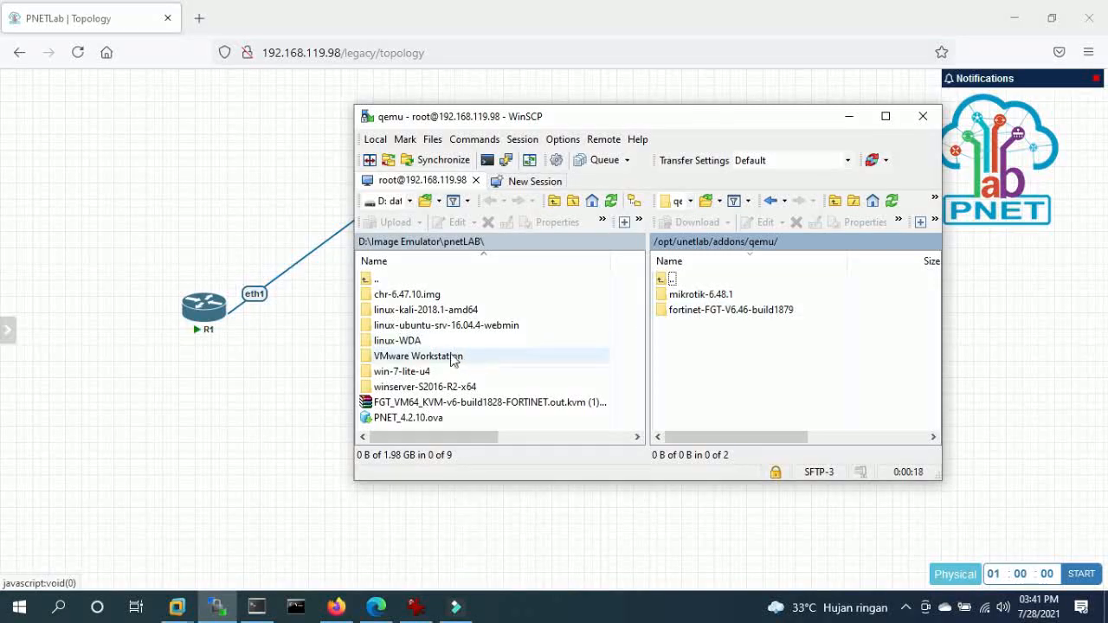
{"action": "right_click", "coordinate": [776, 361]}
{"action": "left_click", "coordinate": [818, 389]}
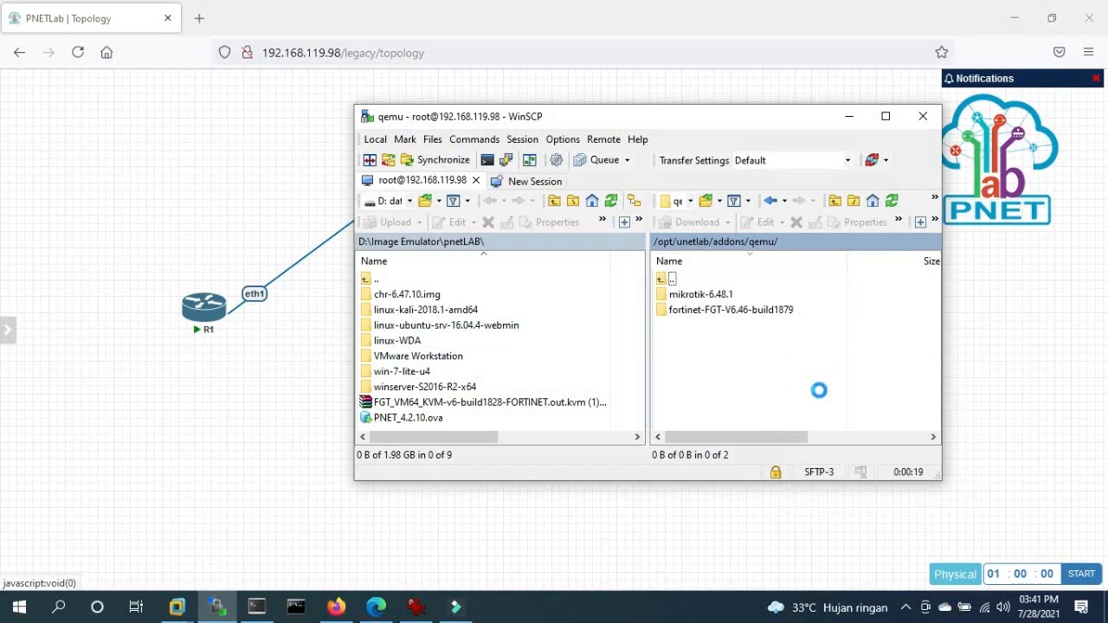
- Browse the local pane to D:\Image Emulator\Eve-NG, after checking the pnetLAB folder
{"action": "left_click", "coordinate": [378, 285]}
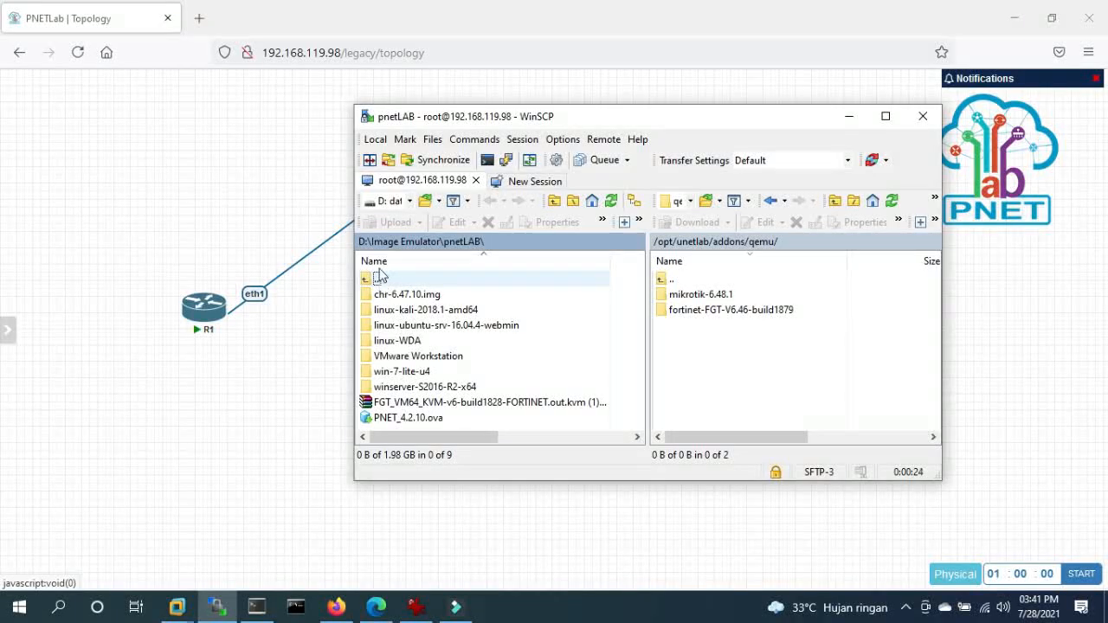
{"action": "double_click", "coordinate": [377, 281]}
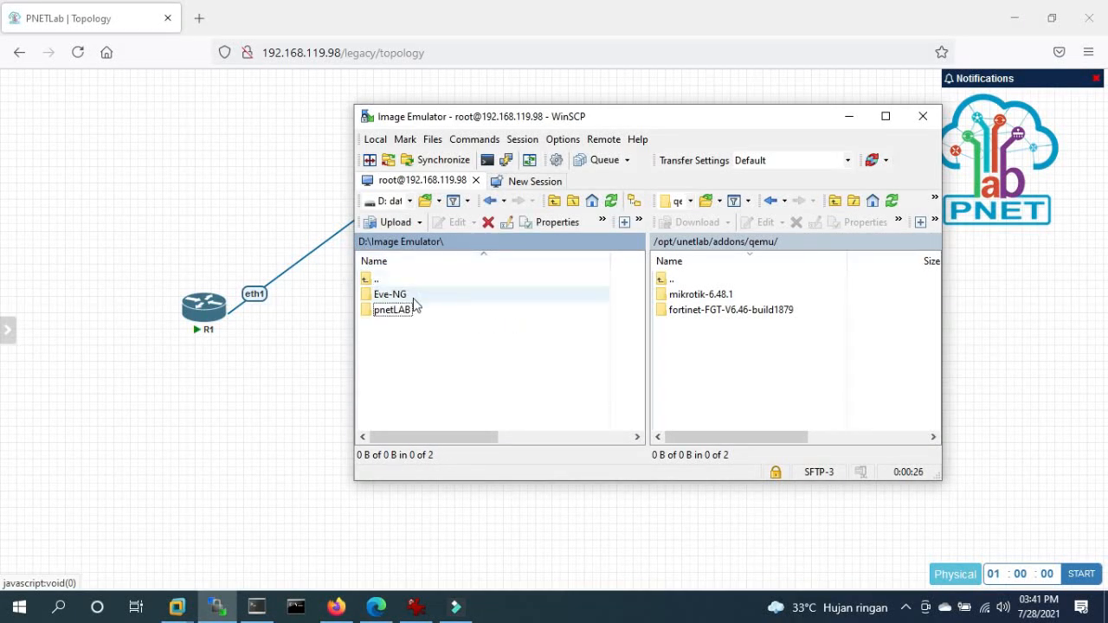
{"action": "double_click", "coordinate": [372, 284]}
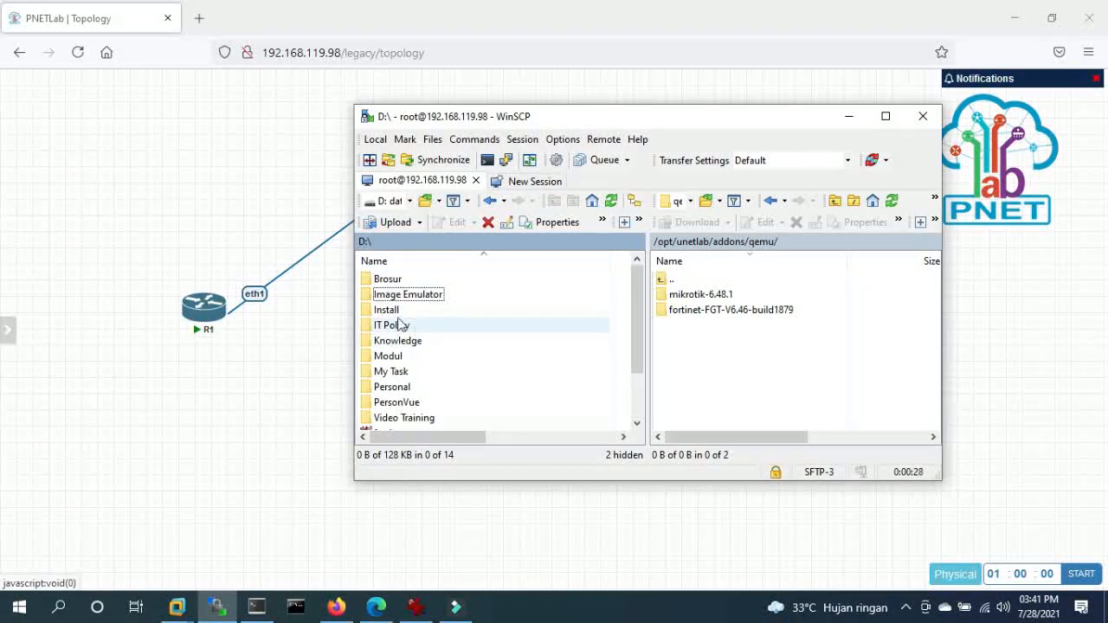
{"action": "double_click", "coordinate": [397, 293]}
{"action": "left_click", "coordinate": [404, 313]}
{"action": "double_click", "coordinate": [405, 315]}
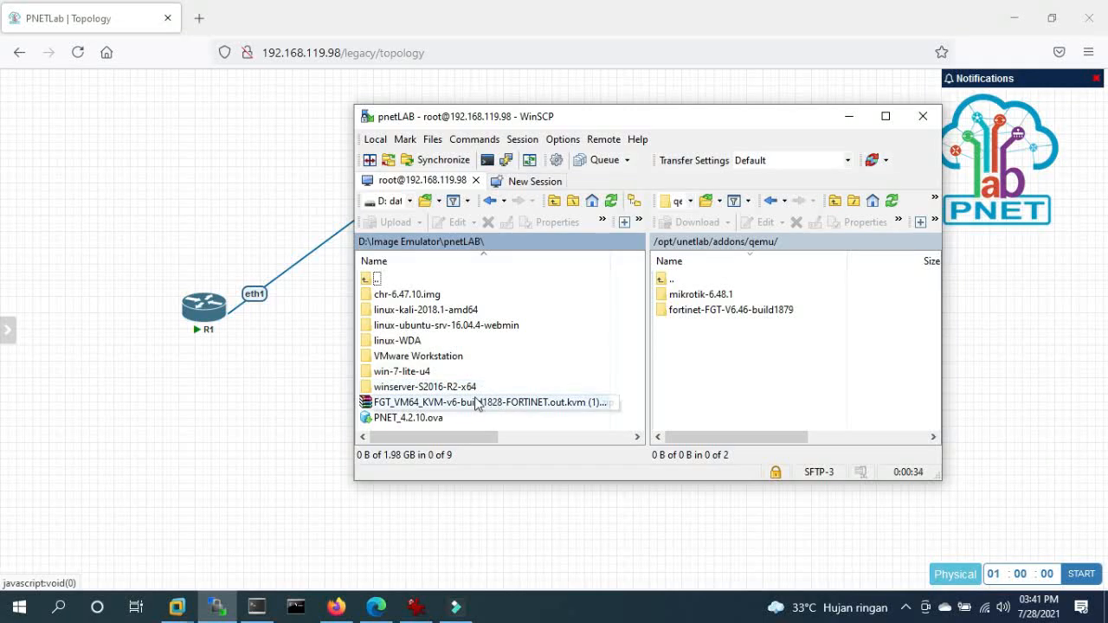
{"action": "double_click", "coordinate": [394, 371]}
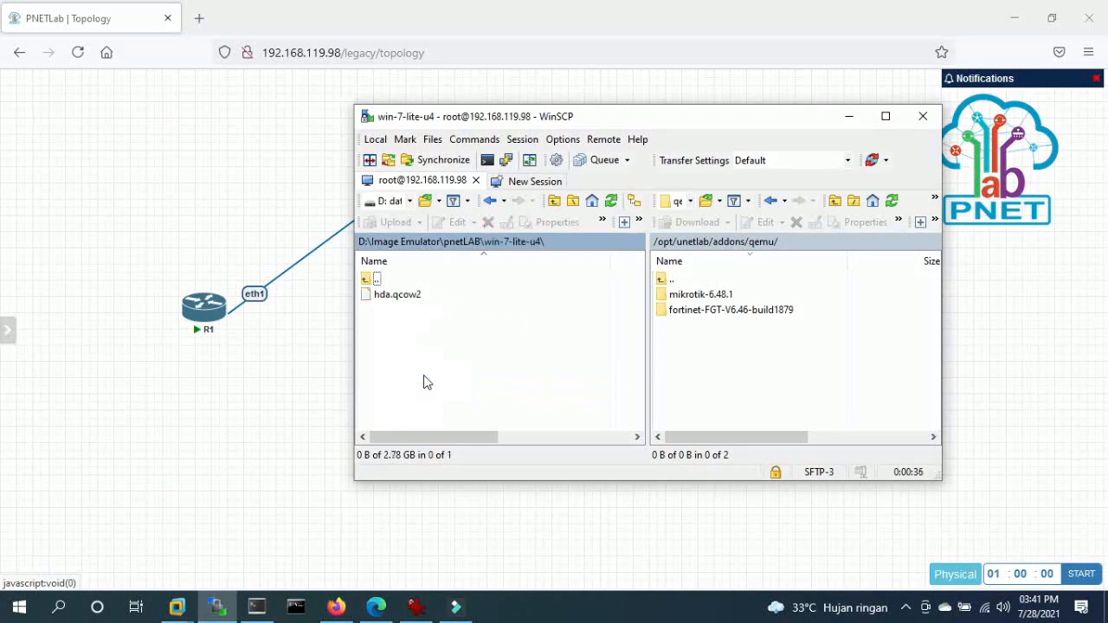
{"action": "double_click", "coordinate": [373, 279]}
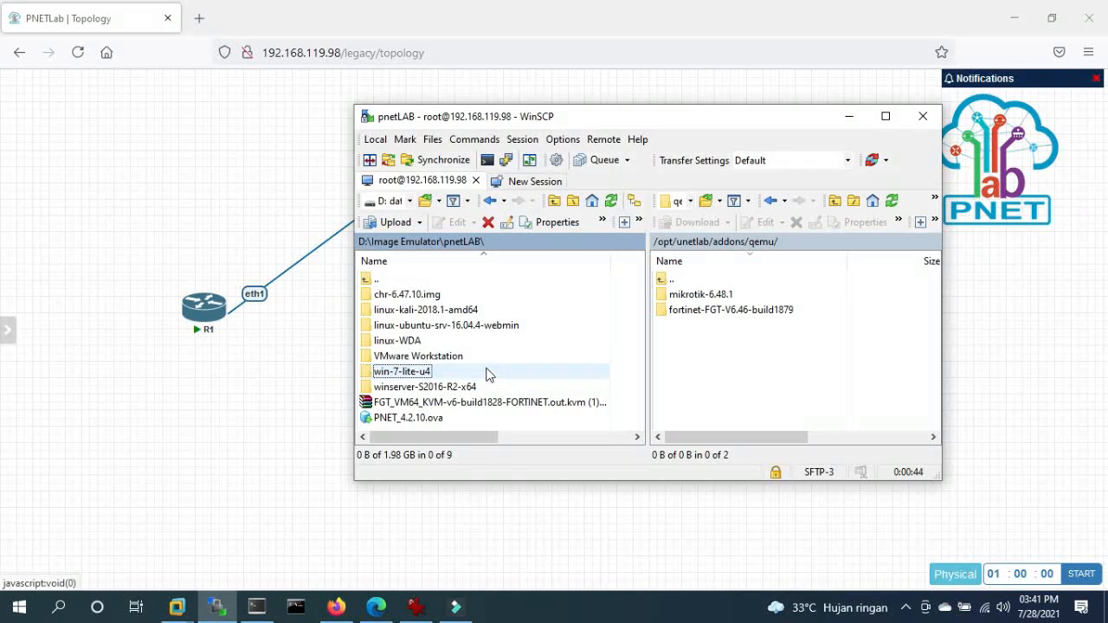
{"action": "double_click", "coordinate": [376, 280]}
{"action": "double_click", "coordinate": [391, 295]}
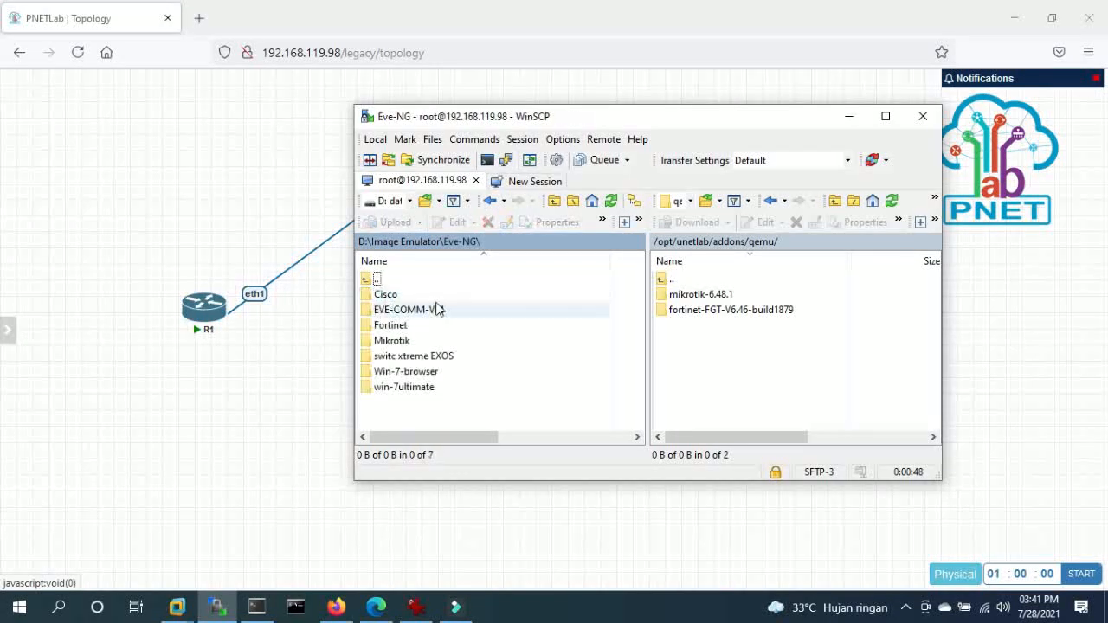
- Create a win-7-browser directory in the server's qemu folder
{"action": "left_click", "coordinate": [416, 375]}
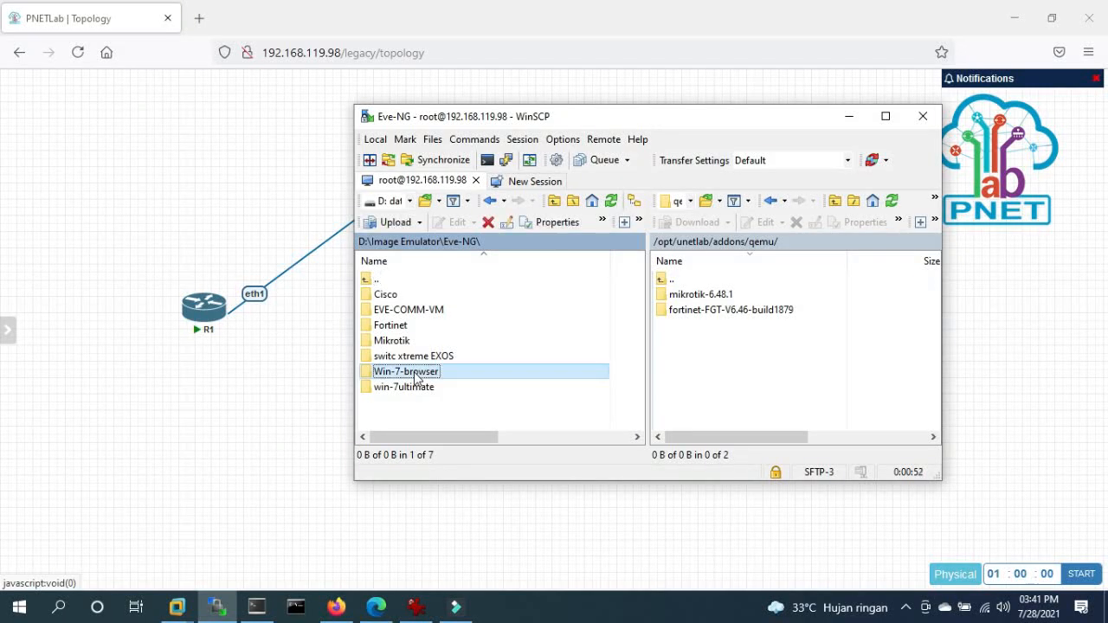
{"action": "left_click_drag", "start_coordinate": [422, 375], "coordinate": [713, 373]}
{"action": "right_click", "coordinate": [713, 372]}
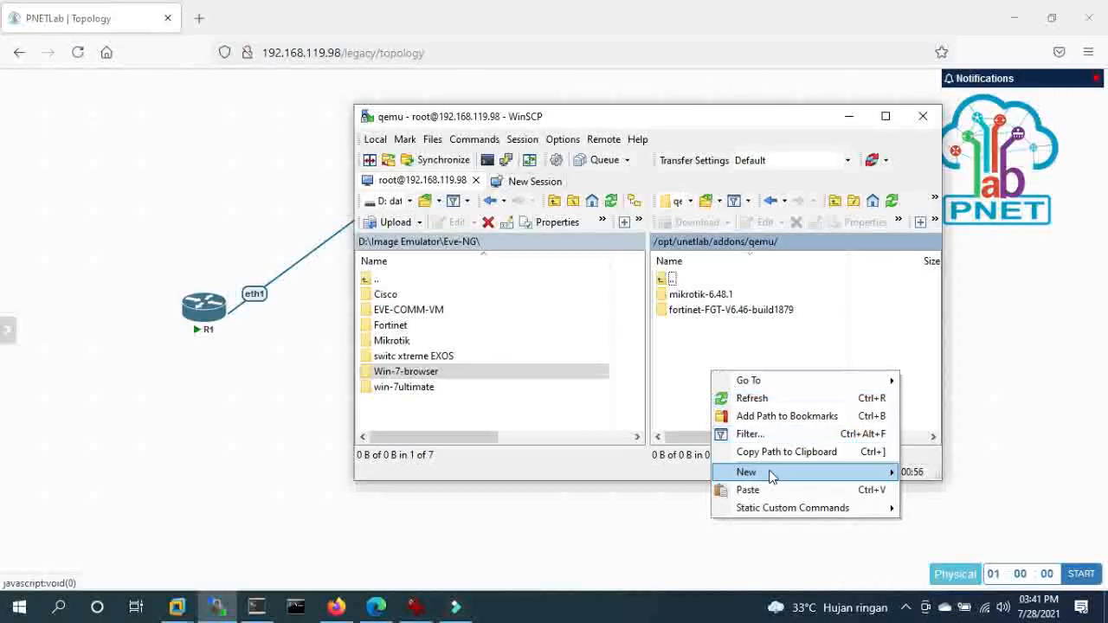
{"action": "mouse_move", "coordinate": [783, 474]}
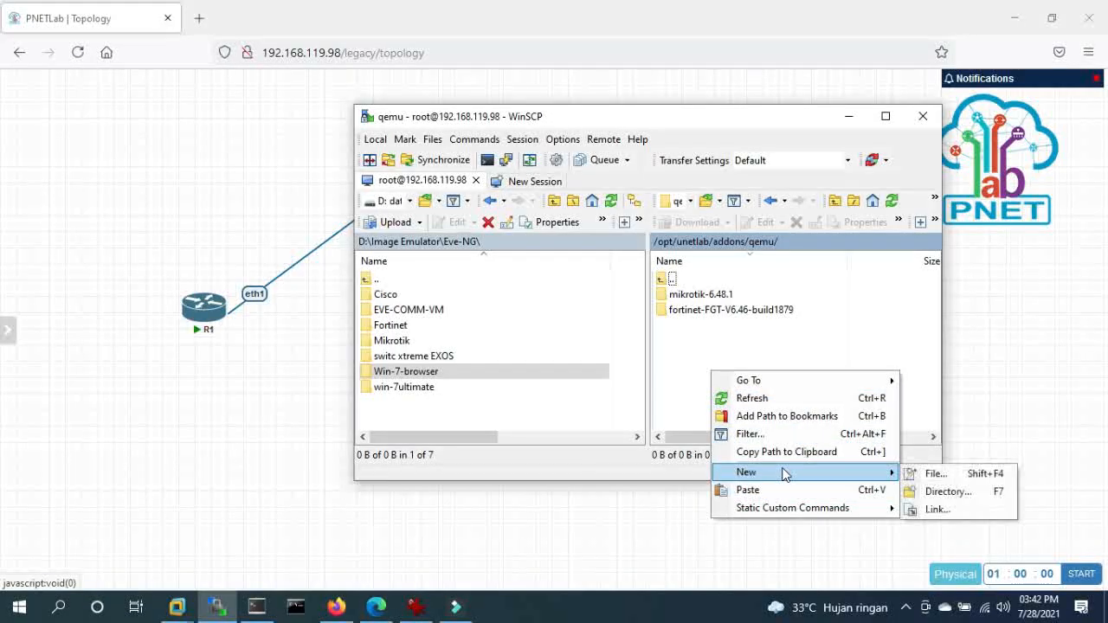
{"action": "left_click", "coordinate": [943, 492]}
{"action": "type", "text": "win-7-browser"}
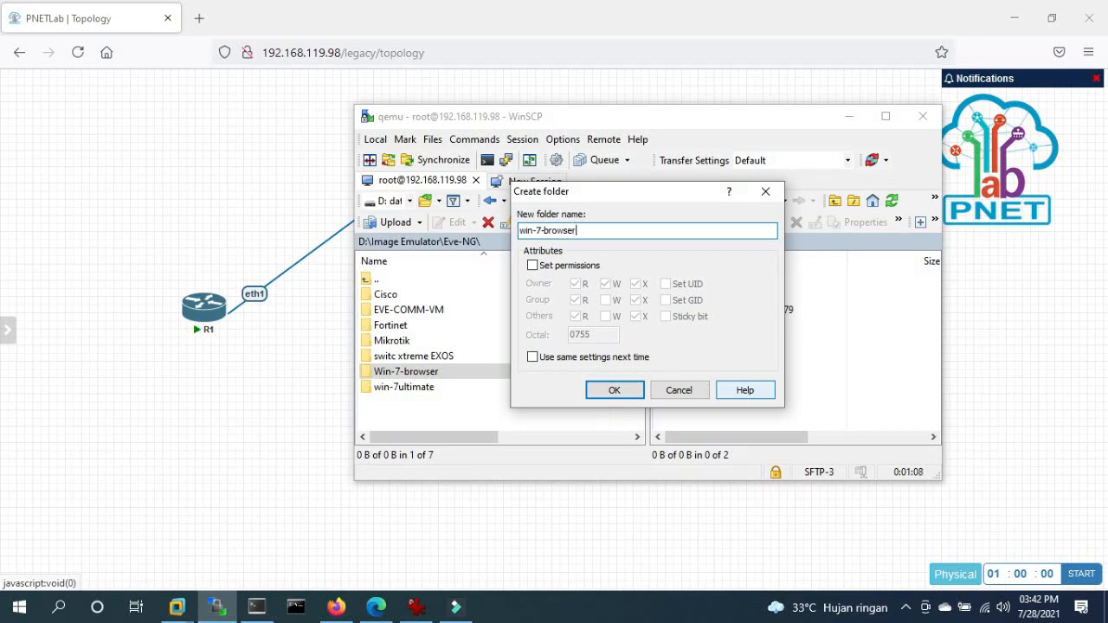
{"action": "key", "text": "Return"}
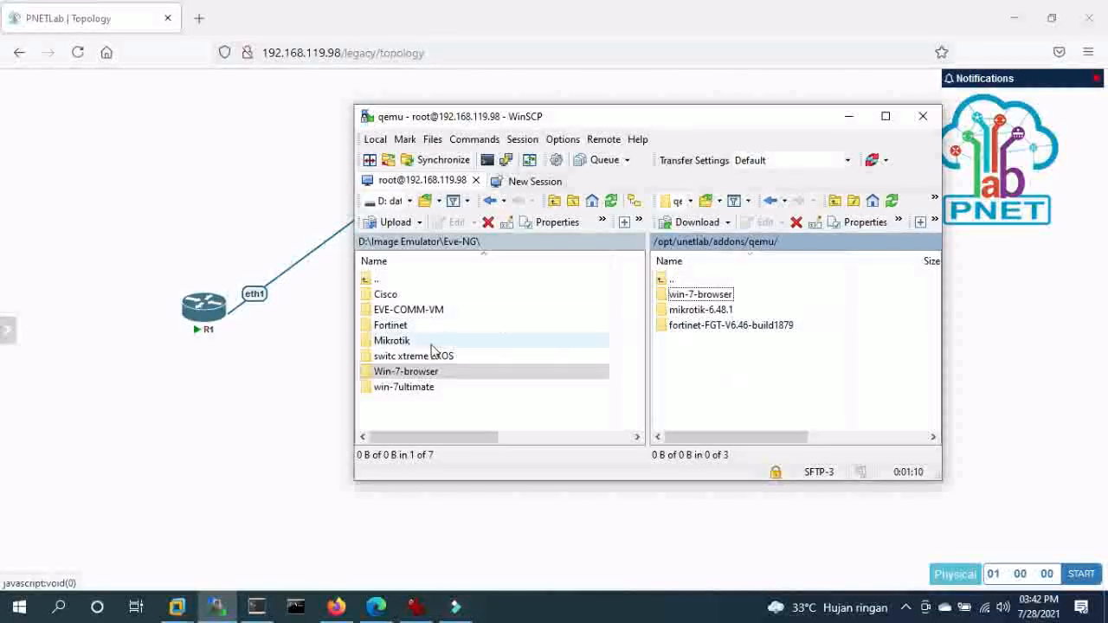
- Upload hda.qcow2 from the local Win-7-browser folder into the server's win-7-browser folder
{"action": "left_click", "coordinate": [424, 372]}
{"action": "double_click", "coordinate": [424, 372]}
{"action": "left_click", "coordinate": [406, 295]}
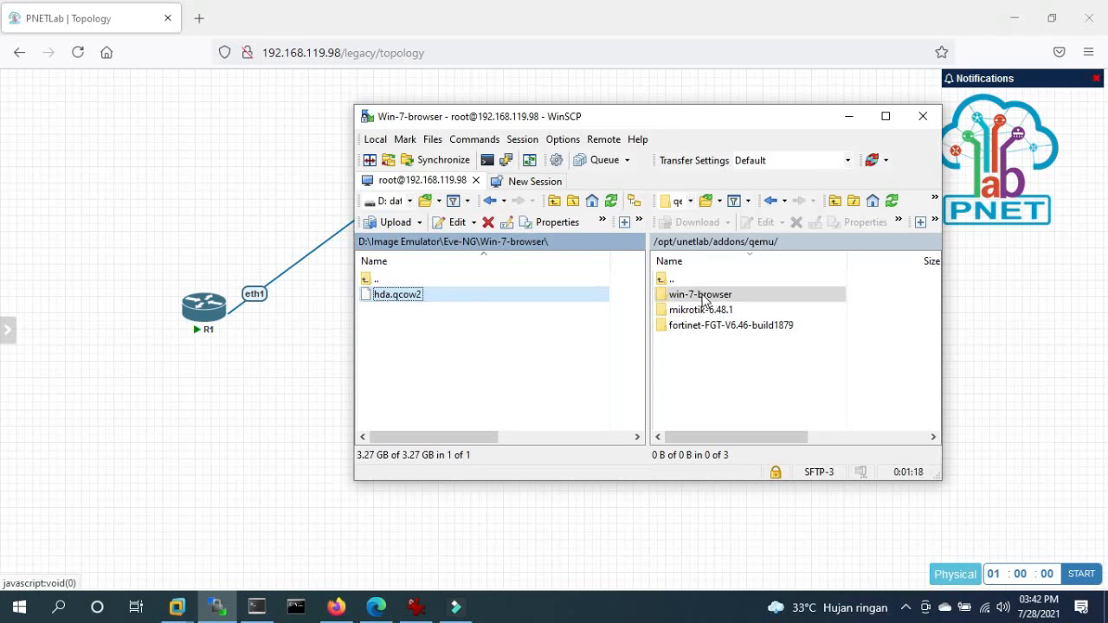
{"action": "left_click_drag", "start_coordinate": [703, 299], "coordinate": [702, 299]}
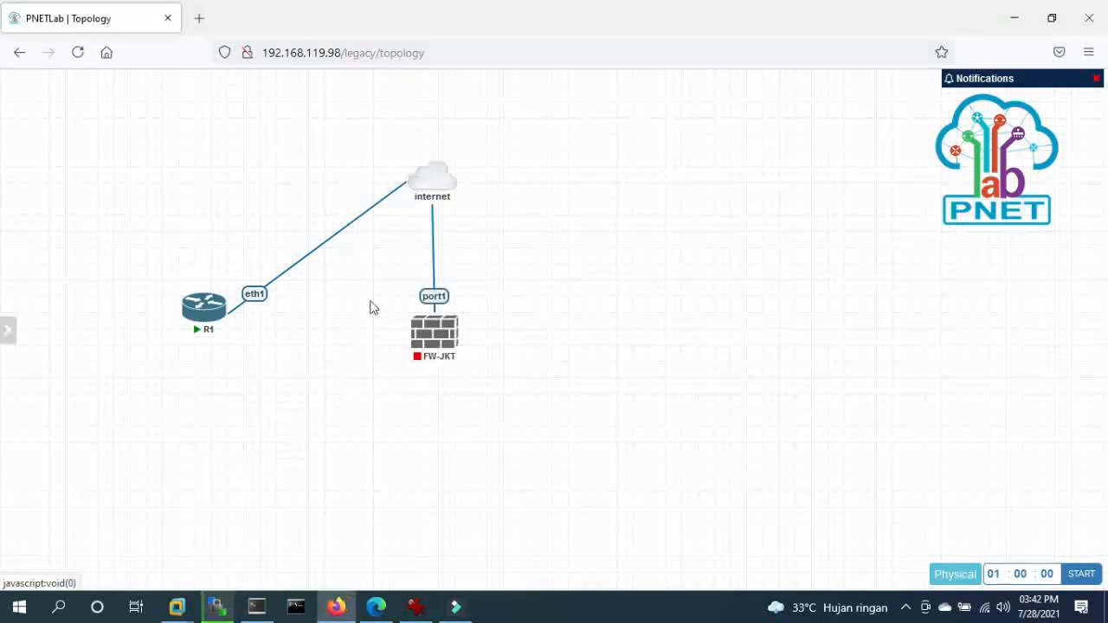
- Start the FW-JKT firewall node in the PNETLab topology
{"action": "left_click", "coordinate": [222, 410]}
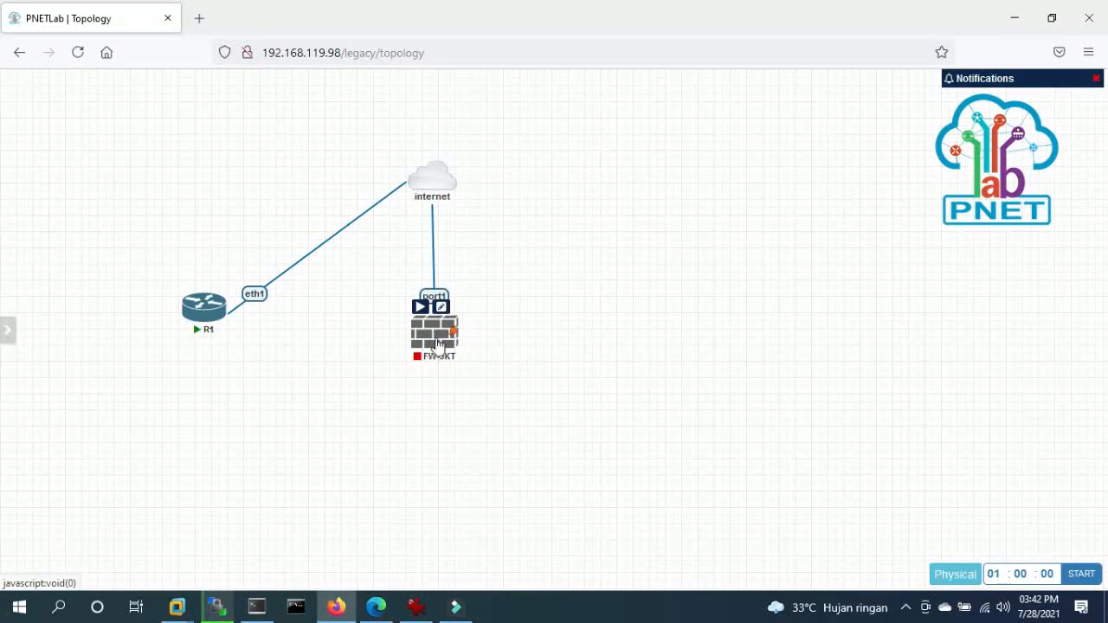
{"action": "right_click", "coordinate": [435, 341]}
{"action": "left_click", "coordinate": [477, 292]}
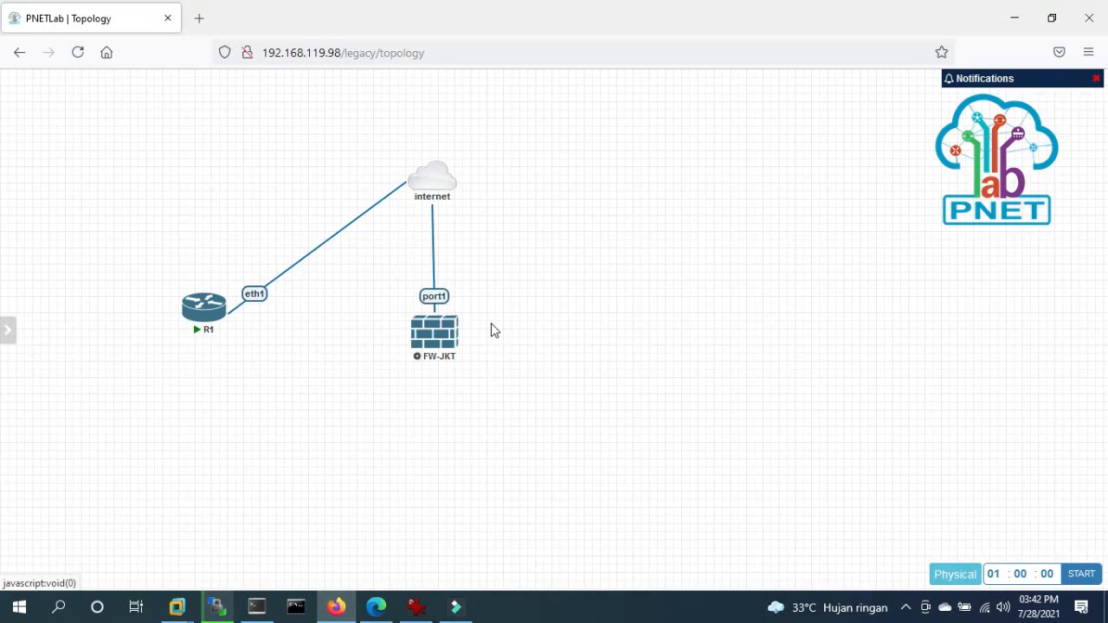
- Open FW-JKT's telnet console in SuperPuTTY, then return to the topology page
{"action": "mouse_move", "coordinate": [430, 331]}
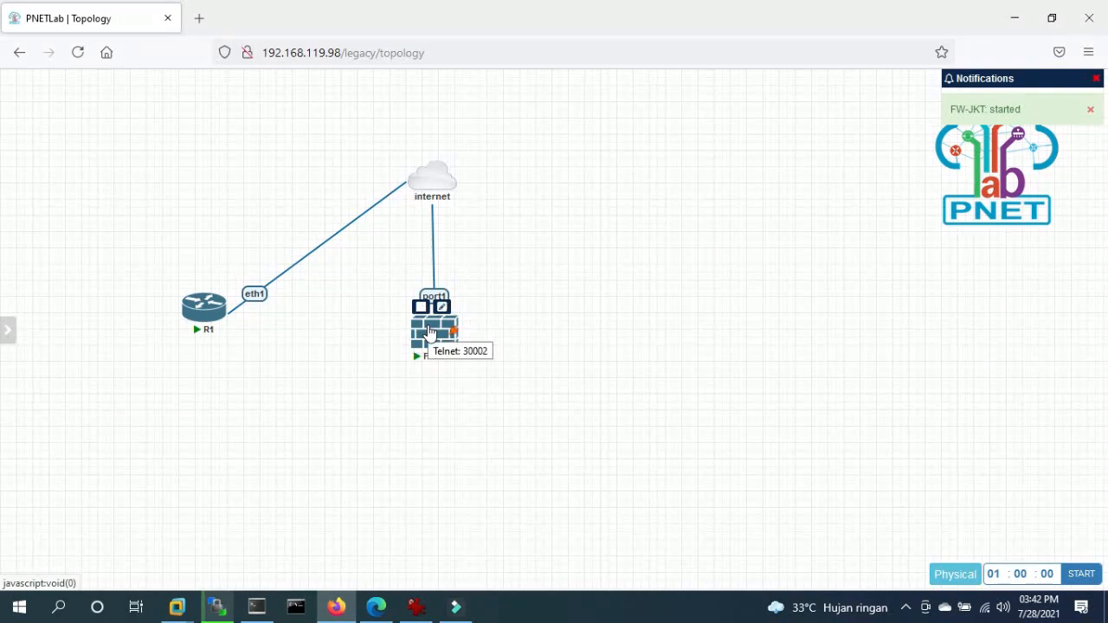
{"action": "left_click", "coordinate": [430, 331]}
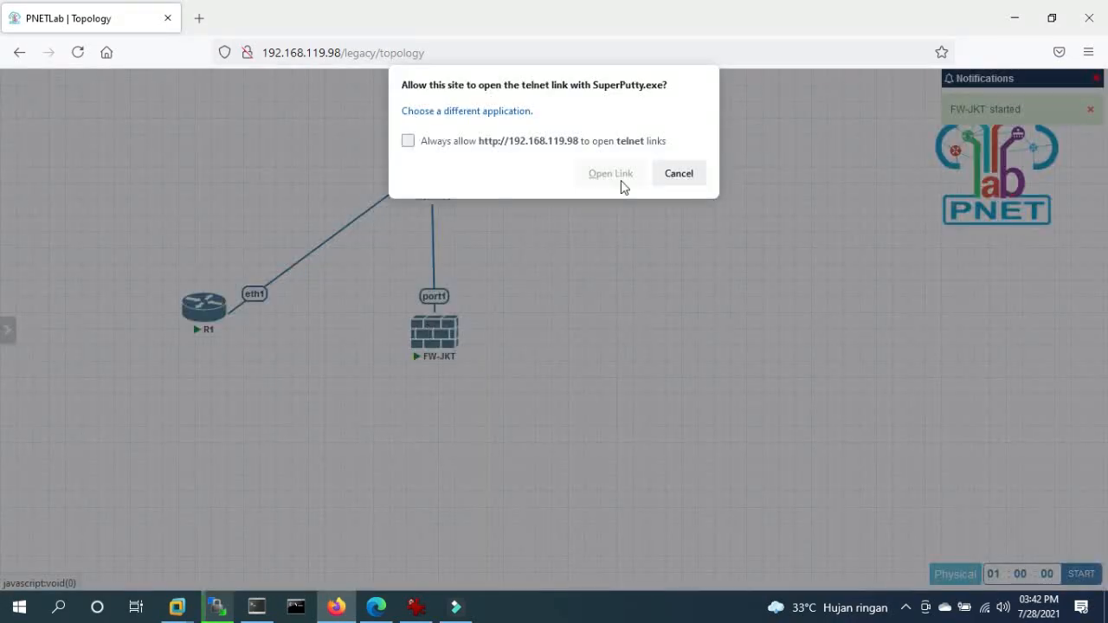
{"action": "left_click", "coordinate": [618, 179]}
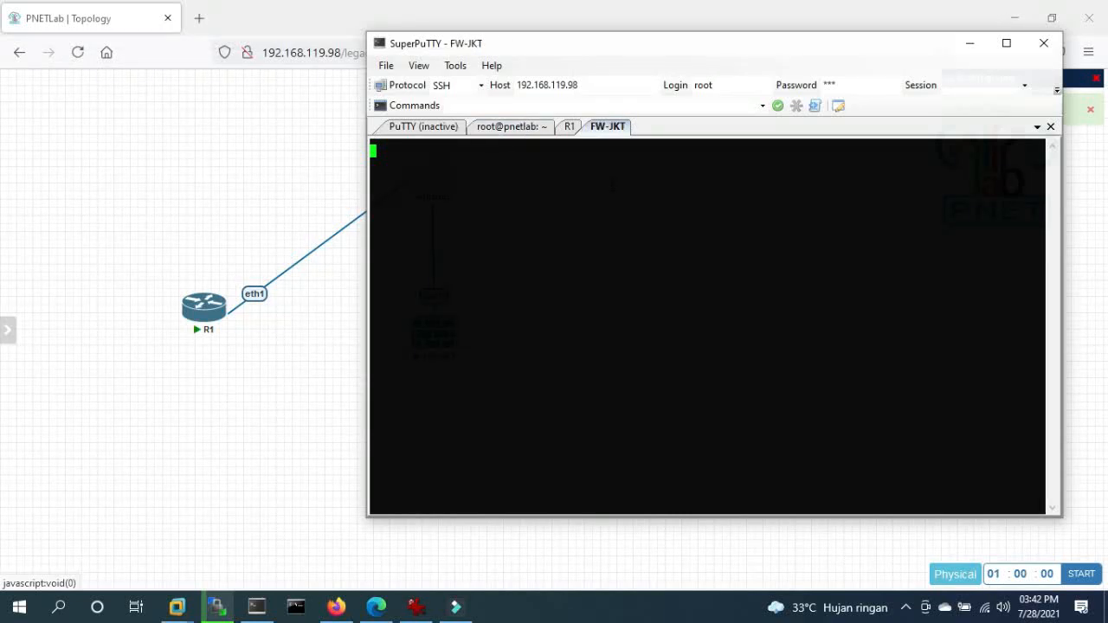
{"action": "left_click", "coordinate": [496, 128]}
{"action": "left_click", "coordinate": [424, 128]}
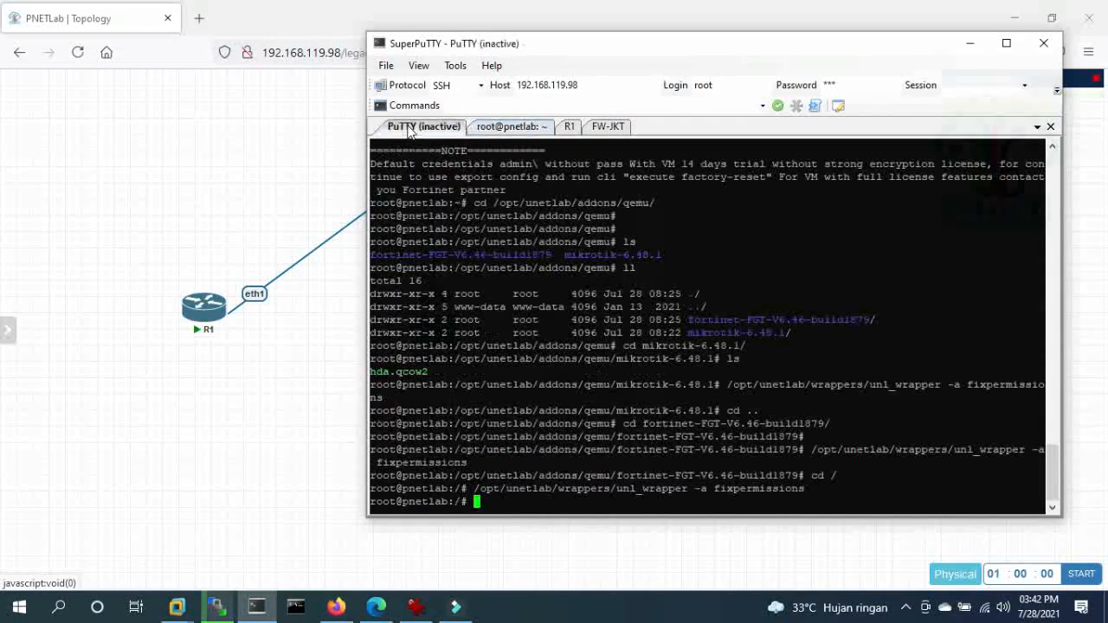
{"action": "left_click", "coordinate": [612, 128]}
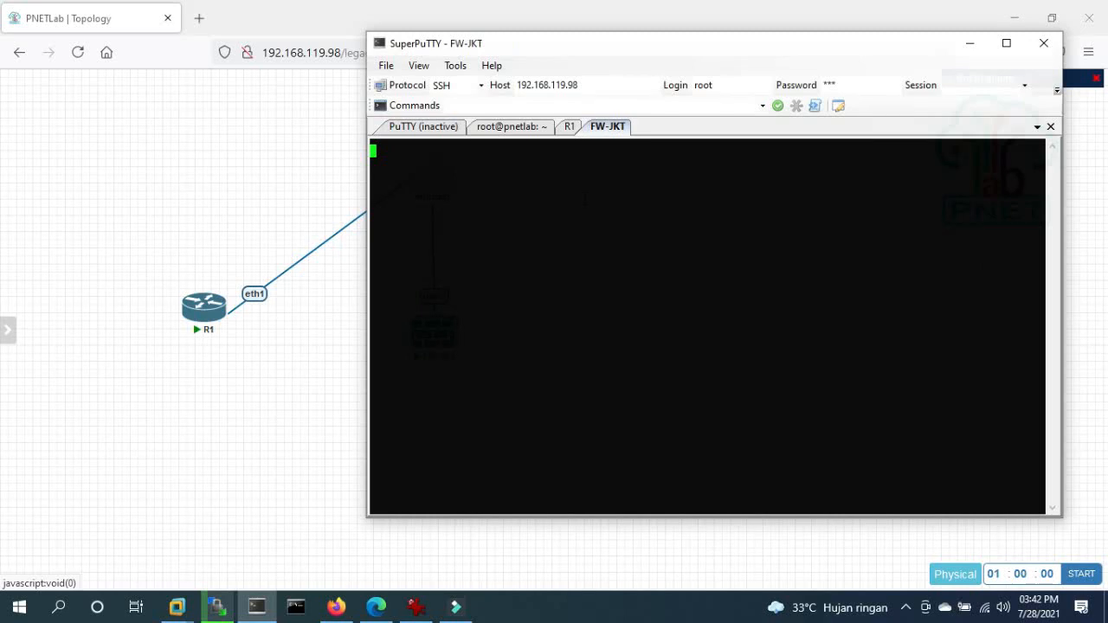
{"action": "left_click", "coordinate": [263, 372]}
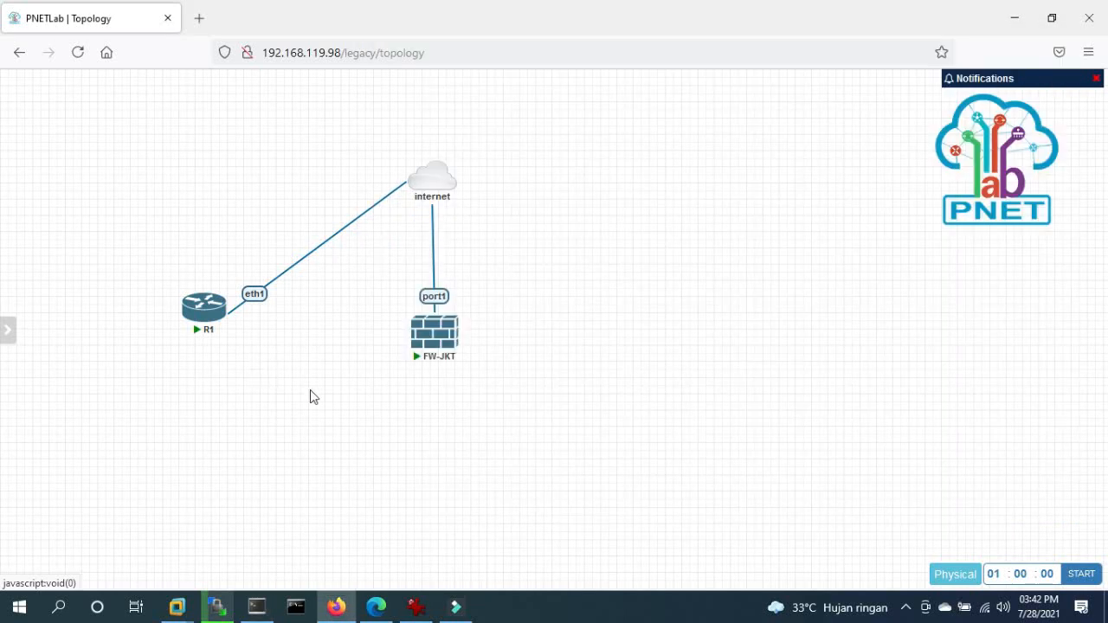
- Bring WinSCP forward and move the hda.qcow2 upload progress (26%) below the file lists
{"action": "left_click", "coordinate": [218, 606]}
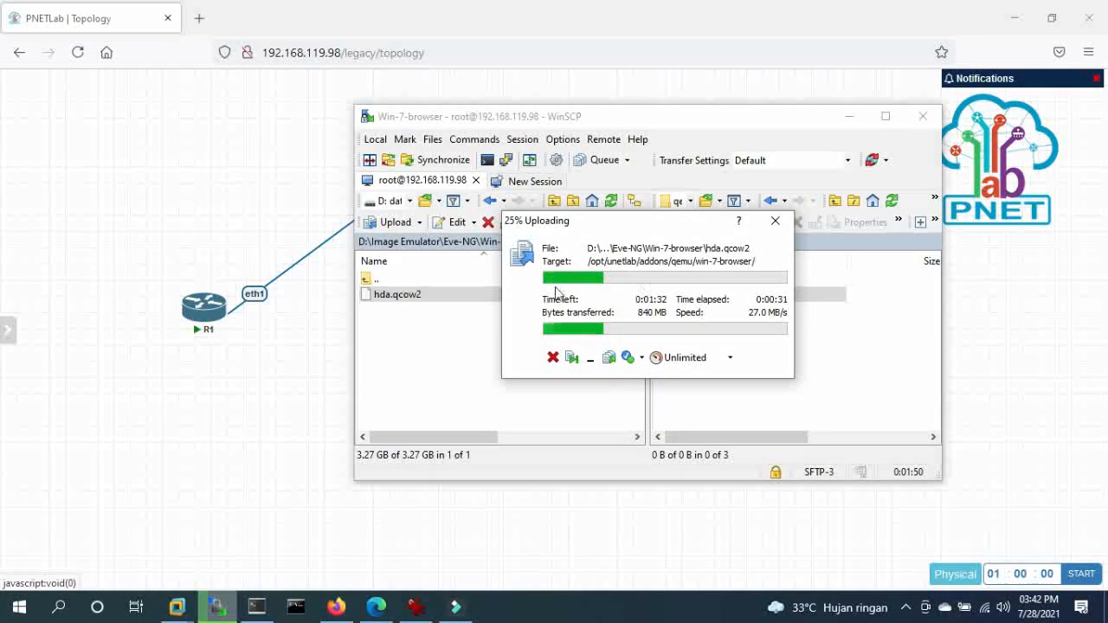
{"action": "left_click_drag", "start_coordinate": [629, 272], "coordinate": [628, 378]}
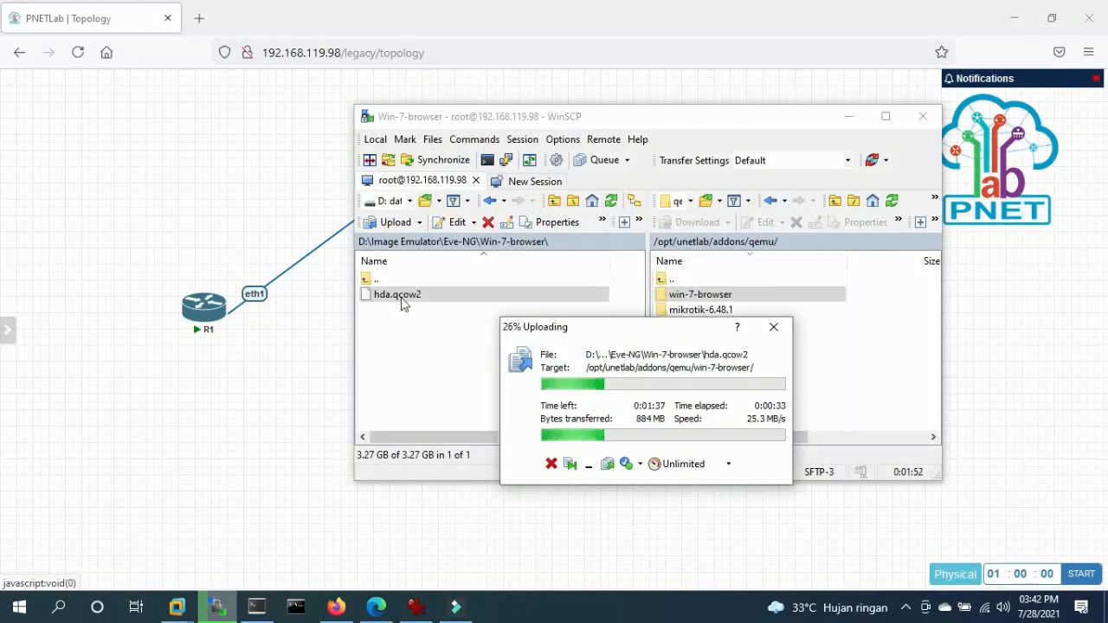
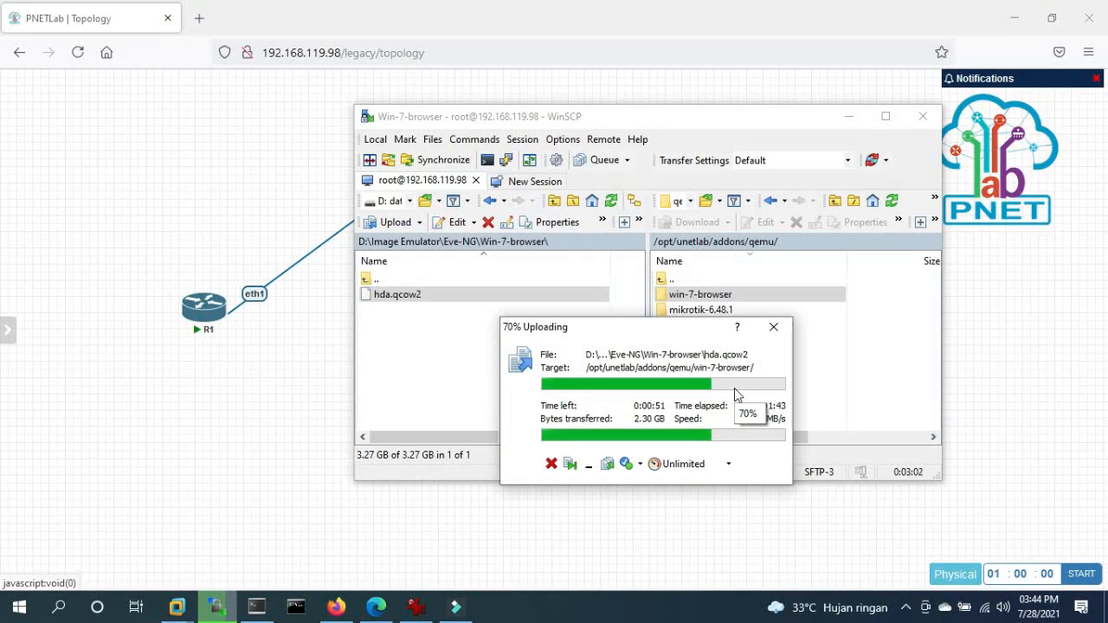
- Minimize WinSCP, with the hda.qcow2 upload at 70%, to reveal the PNETLab topology
{"action": "left_click", "coordinate": [217, 386]}
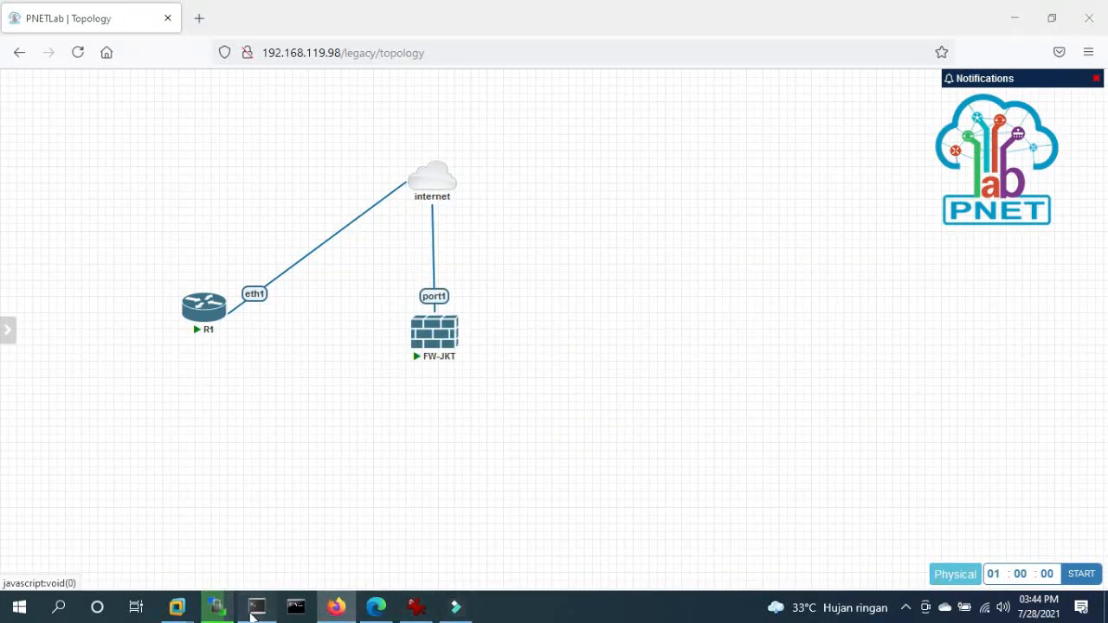
- Log in to the FW-JKT FortiGate console as admin with a blank password and set a new password
{"action": "left_click", "coordinate": [255, 610]}
{"action": "key", "text": "Return"}
{"action": "key", "text": "Return"}
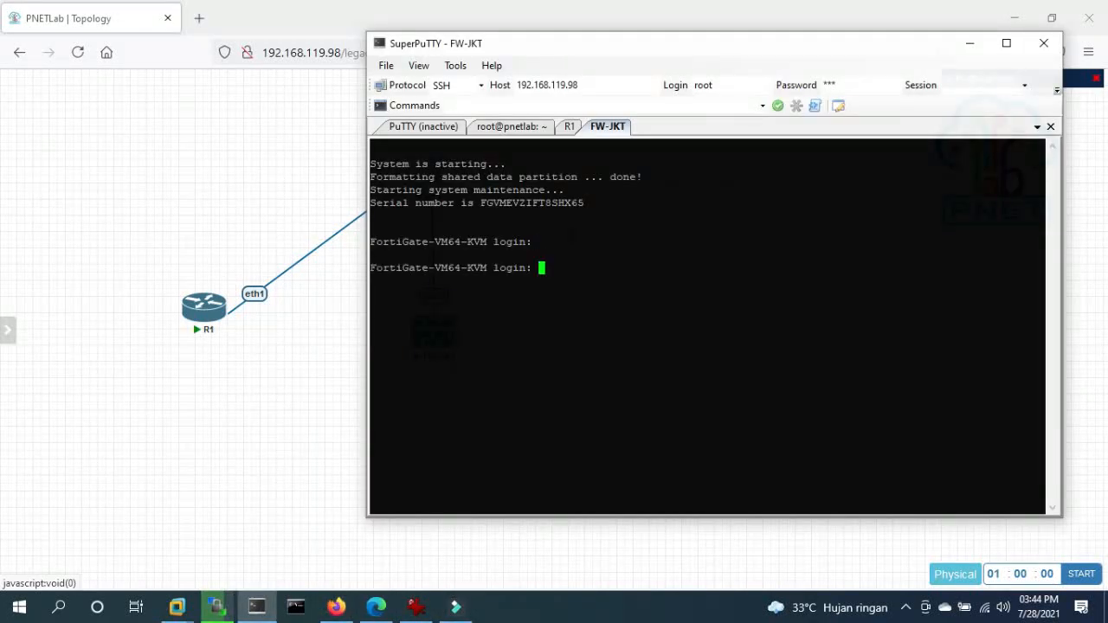
{"action": "type", "text": "admin"}
{"action": "key", "text": "Return"}
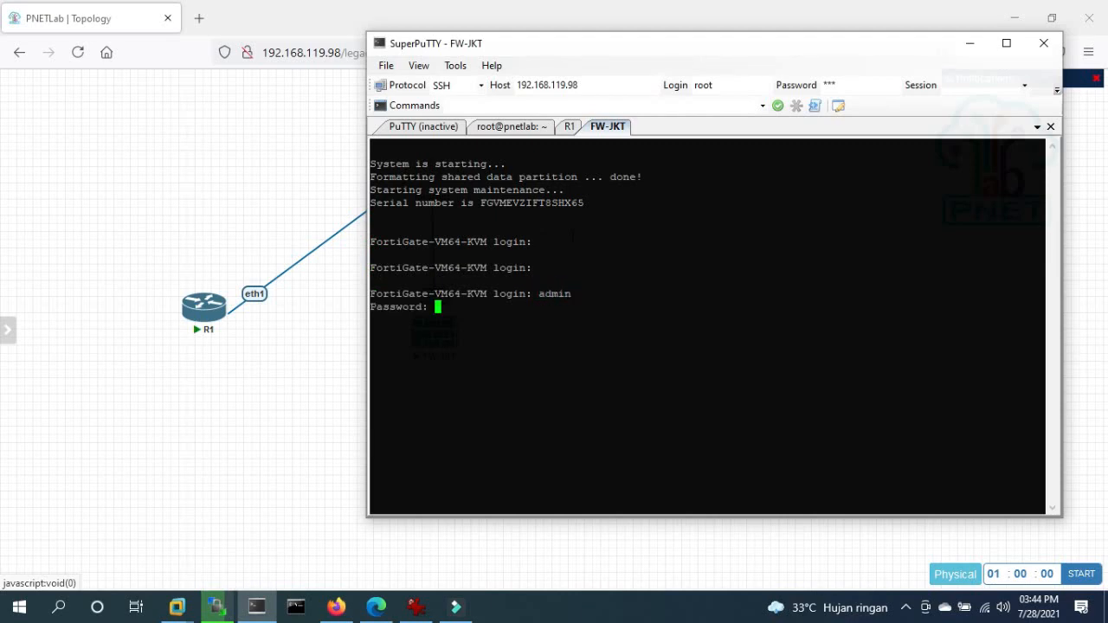
{"action": "key", "text": "Return"}
{"action": "type", "text": "admin"}
{"action": "key", "text": "Return"}
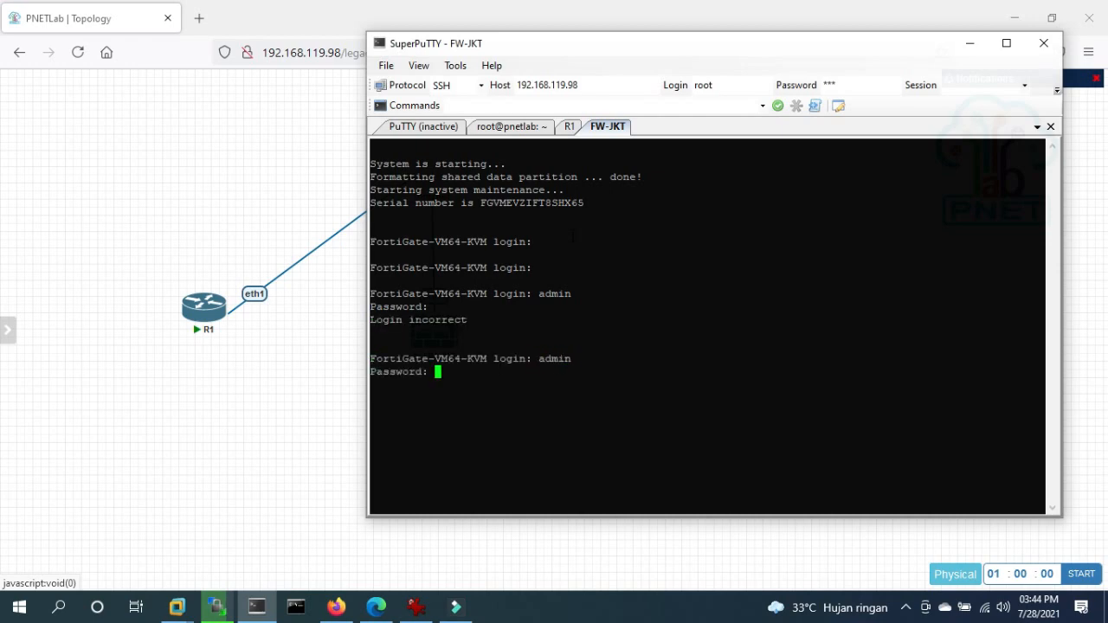
{"action": "key", "text": "Return"}
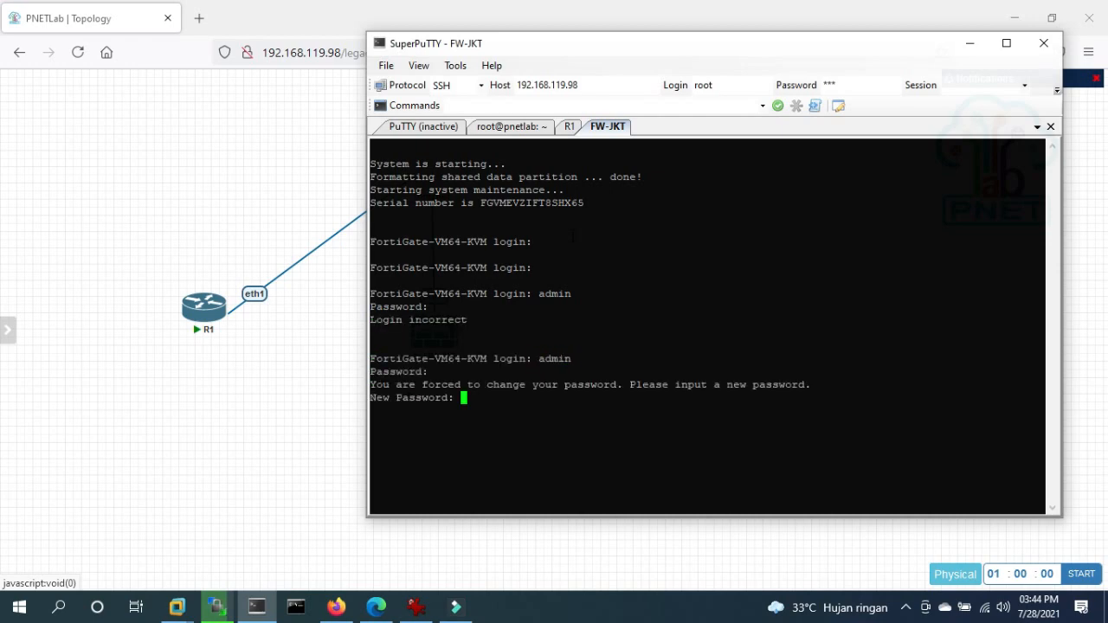
{"action": "key", "text": "Return"}
{"action": "key", "text": "Return"}
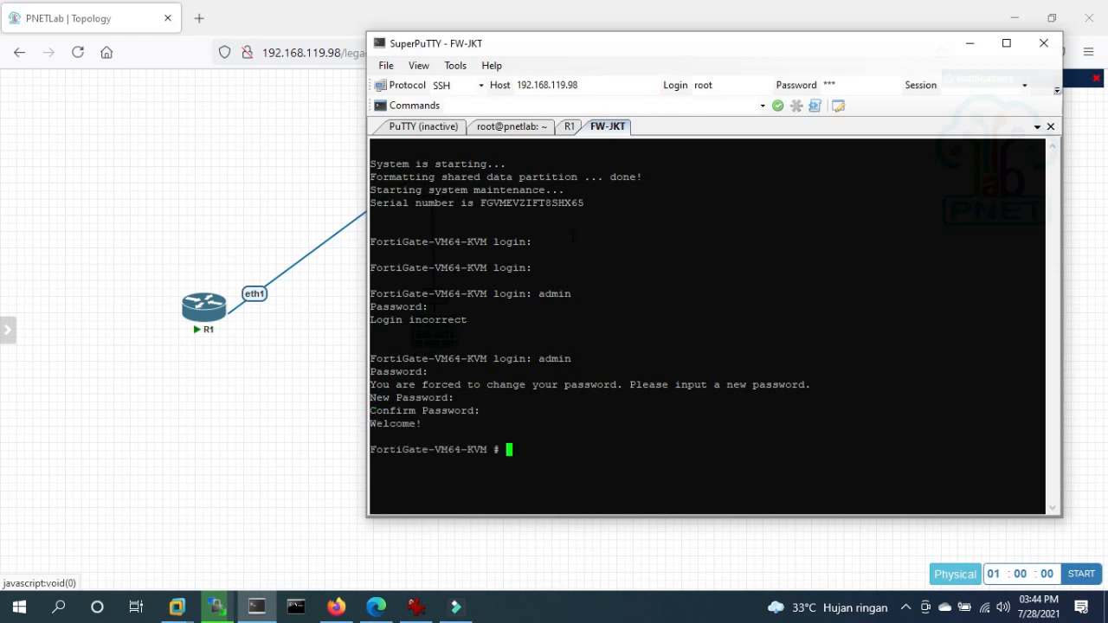
{"action": "key", "text": "Return"}
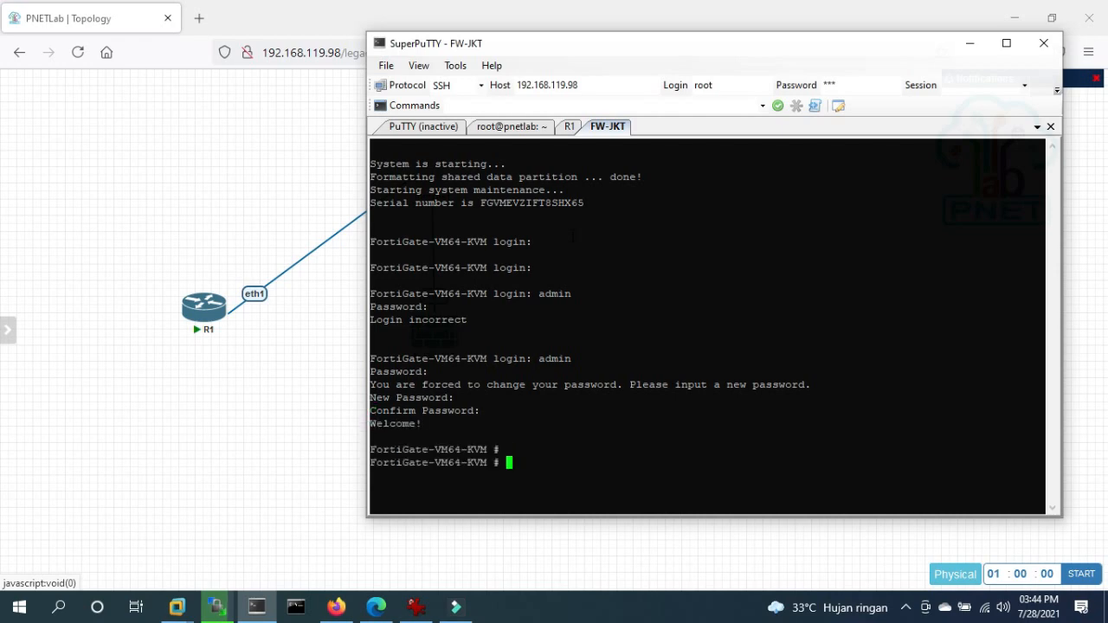
{"action": "type", "text": "execute system sta"}
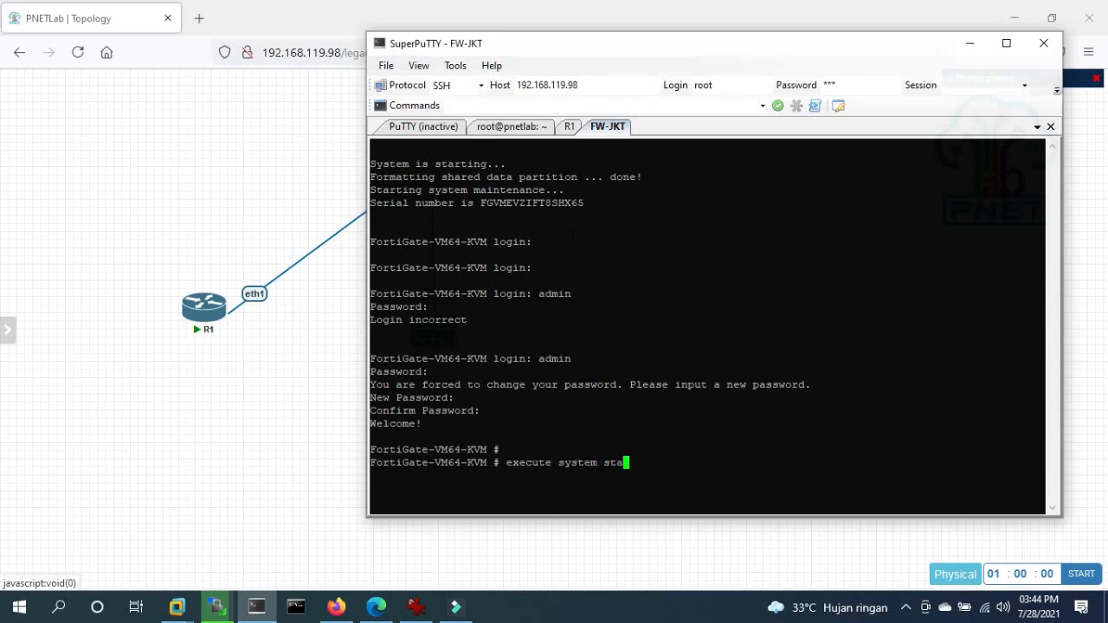
- Run 'execute system global' and 'show system status' at the FortiGate prompt
{"action": "key", "text": "BackSpace"}
{"action": "key", "text": "BackSpace"}
{"action": "key", "text": "BackSpace"}
{"action": "type", "text": "in"}
{"action": "key", "text": "BackSpace"}
{"action": "key", "text": "BackSpace"}
{"action": "type", "text": "global"}
{"action": "key", "text": "Return"}
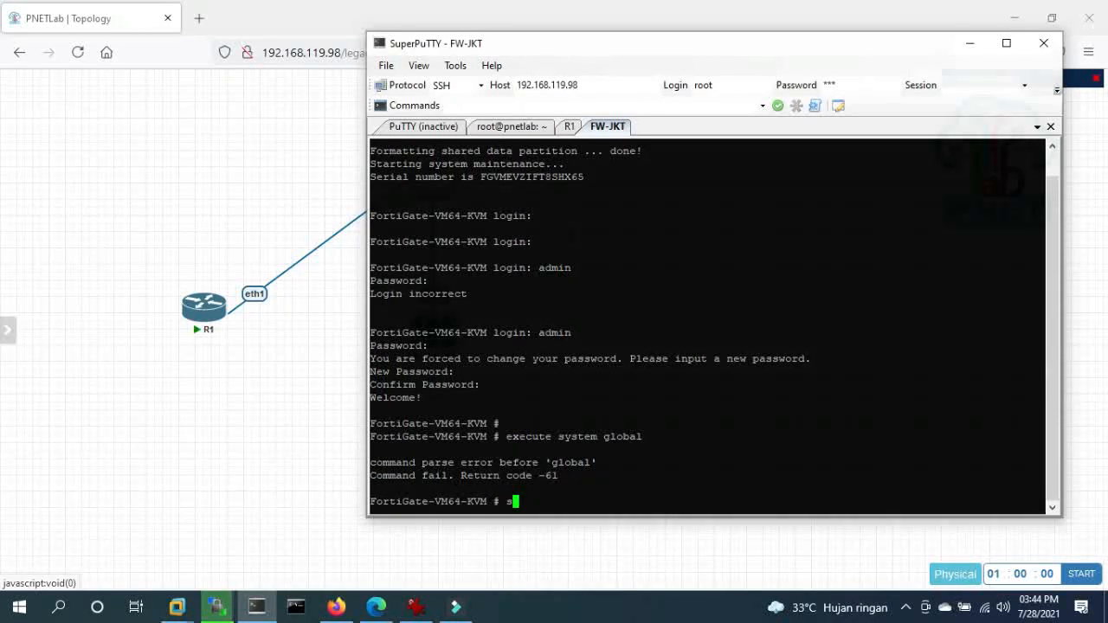
{"action": "type", "text": "show system sta"}
{"action": "key", "text": "Tab"}
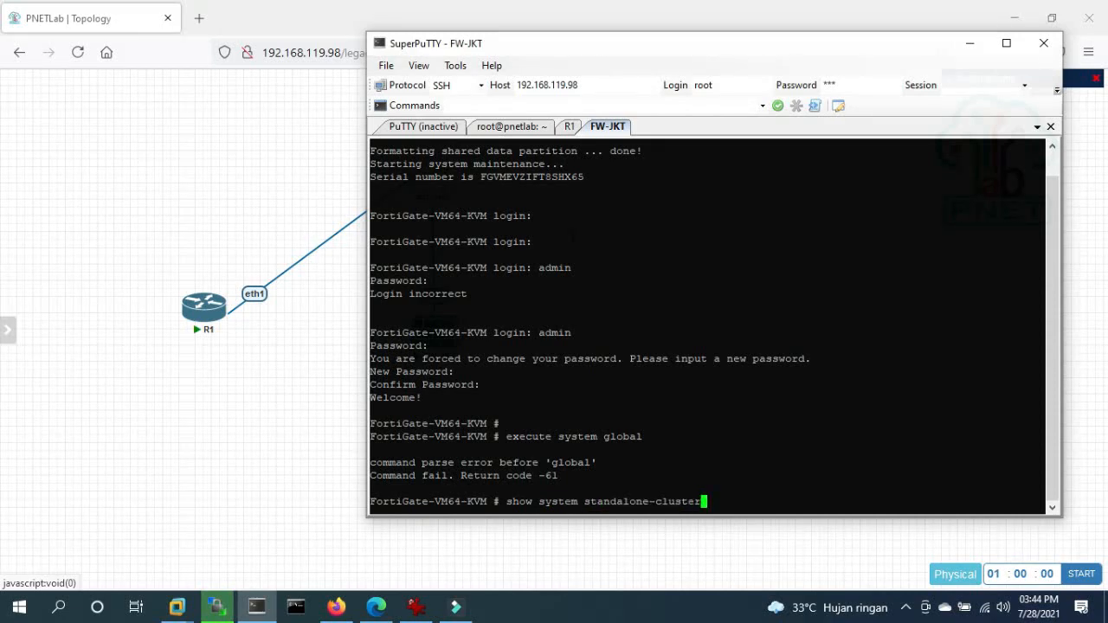
{"action": "key", "text": "BackSpace"}
{"action": "key", "text": "BackSpace"}
{"action": "key", "text": "BackSpace"}
{"action": "key", "text": "BackSpace"}
{"action": "key", "text": "BackSpace"}
{"action": "key", "text": "BackSpace"}
{"action": "key", "text": "BackSpace"}
{"action": "key", "text": "BackSpace"}
{"action": "key", "text": "BackSpace"}
{"action": "key", "text": "BackSpace"}
{"action": "key", "text": "BackSpace"}
{"action": "key", "text": "BackSpace"}
{"action": "key", "text": "BackSpace"}
{"action": "key", "text": "BackSpace"}
{"action": "key", "text": "BackSpace"}
{"action": "key", "text": "BackSpace"}
{"action": "key", "text": "BackSpace"}
{"action": "key", "text": "BackSpace"}
{"action": "type", "text": "st"}
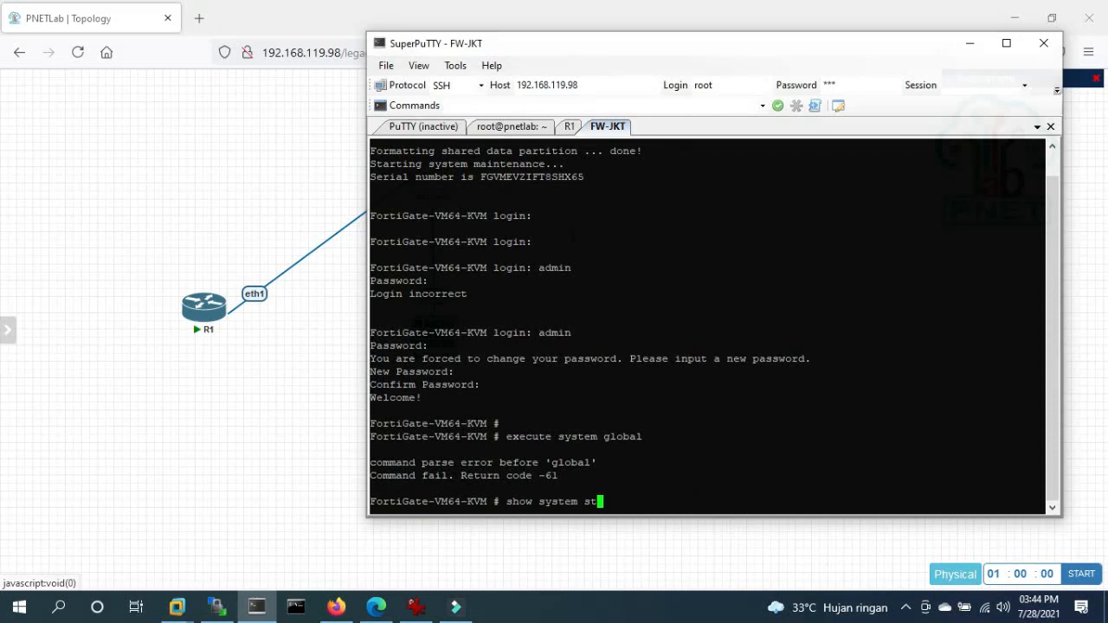
{"action": "type", "text": "atus"}
{"action": "key", "text": "Return"}
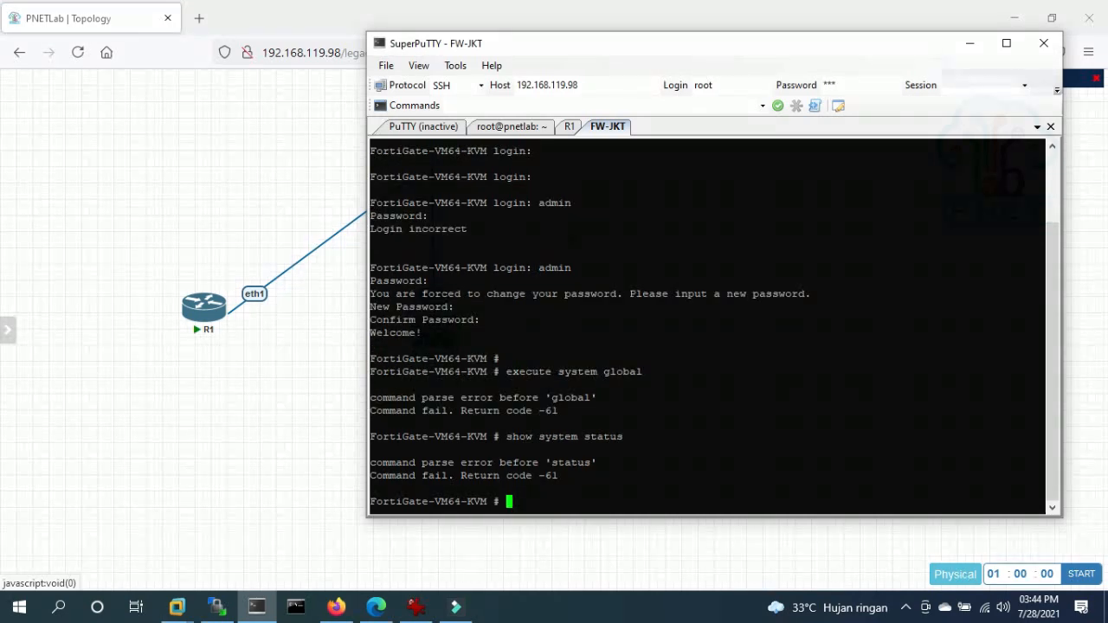
- Display the fortilink interface configuration with 'show system interface fortilink'
{"action": "key", "text": "Up"}
{"action": "key", "text": "BackSpace"}
{"action": "key", "text": "BackSpace"}
{"action": "key", "text": "BackSpace"}
{"action": "key", "text": "BackSpace"}
{"action": "key", "text": "BackSpace"}
{"action": "key", "text": "BackSpace"}
{"action": "type", "text": "interface "}
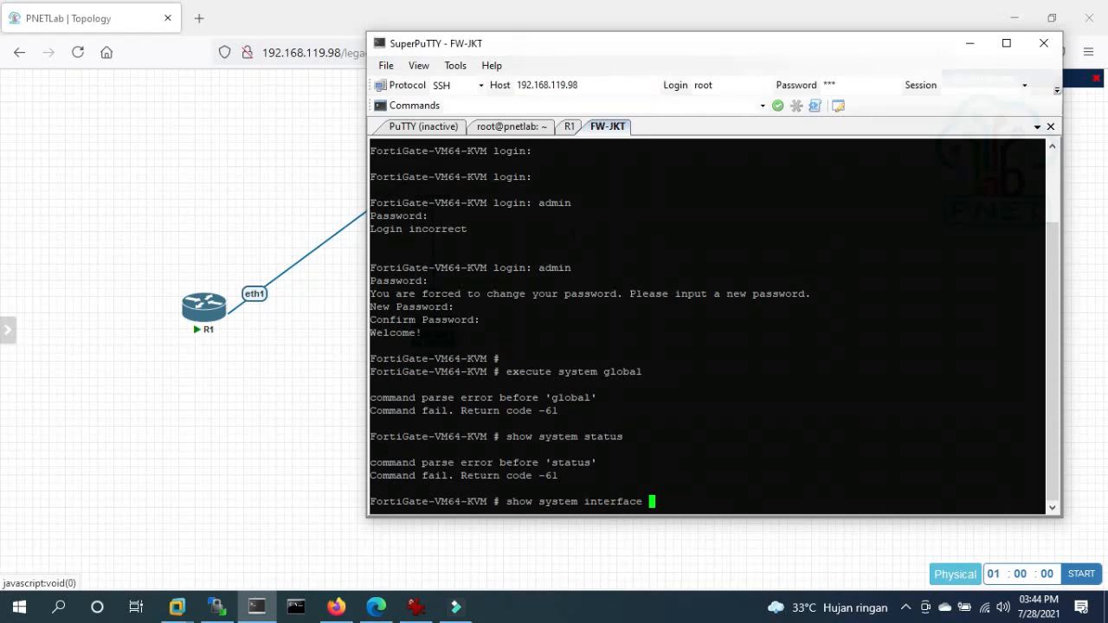
{"action": "type", "text": "ph"}
{"action": "type", "text": "i"}
{"action": "key", "text": "BackSpace"}
{"action": "type", "text": "y"}
{"action": "key", "text": "BackSpace"}
{"action": "key", "text": "BackSpace"}
{"action": "key", "text": "BackSpace"}
{"action": "type", "text": "fortilink"}
{"action": "key", "text": "Return"}
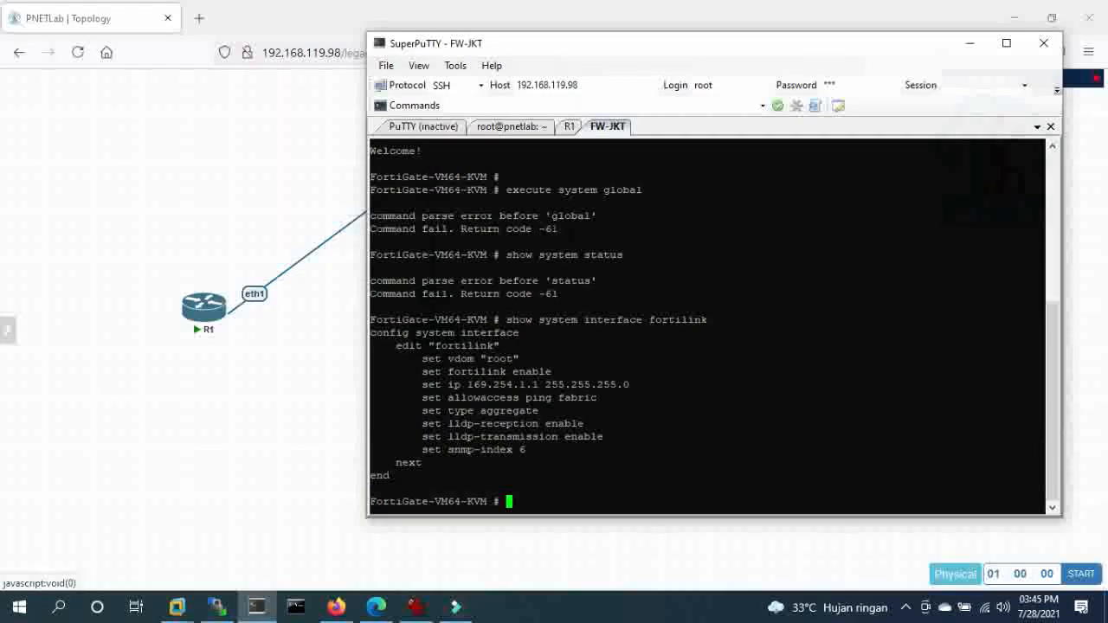
- Display the port1 interface configuration, confirming it gets its address by DHCP
{"action": "key", "text": "Up"}
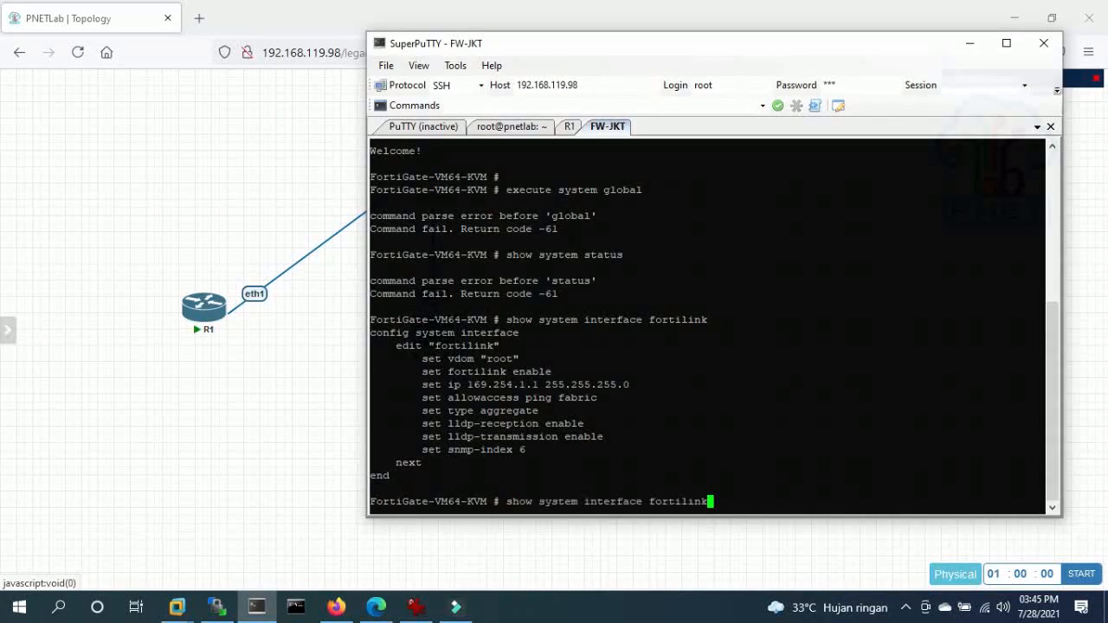
{"action": "key", "text": "BackSpace"}
{"action": "key", "text": "BackSpace"}
{"action": "key", "text": "BackSpace"}
{"action": "key", "text": "BackSpace"}
{"action": "key", "text": "BackSpace"}
{"action": "key", "text": "BackSpace"}
{"action": "key", "text": "BackSpace"}
{"action": "key", "text": "BackSpace"}
{"action": "key", "text": "BackSpace"}
{"action": "type", "text": "phy"}
{"action": "key", "text": "BackSpace"}
{"action": "key", "text": "BackSpace"}
{"action": "key", "text": "BackSpace"}
{"action": "type", "text": "port1"}
{"action": "key", "text": "Return"}
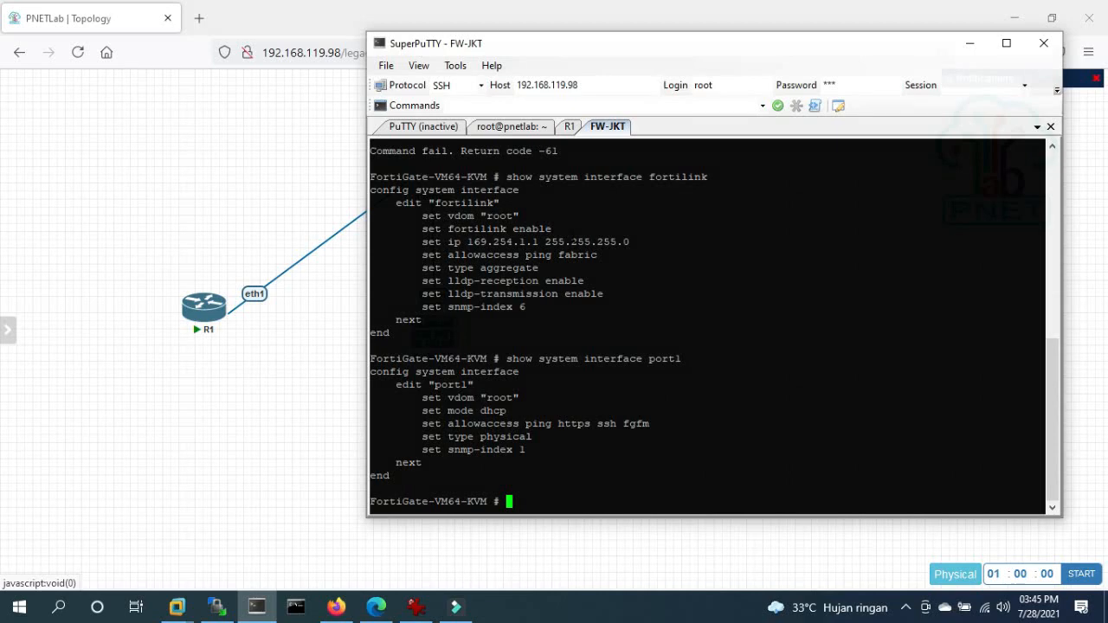
- Run 'get system info' on the FortiGate, then bring up File Explorer
{"action": "key", "text": "Return"}
{"action": "key", "text": "Return"}
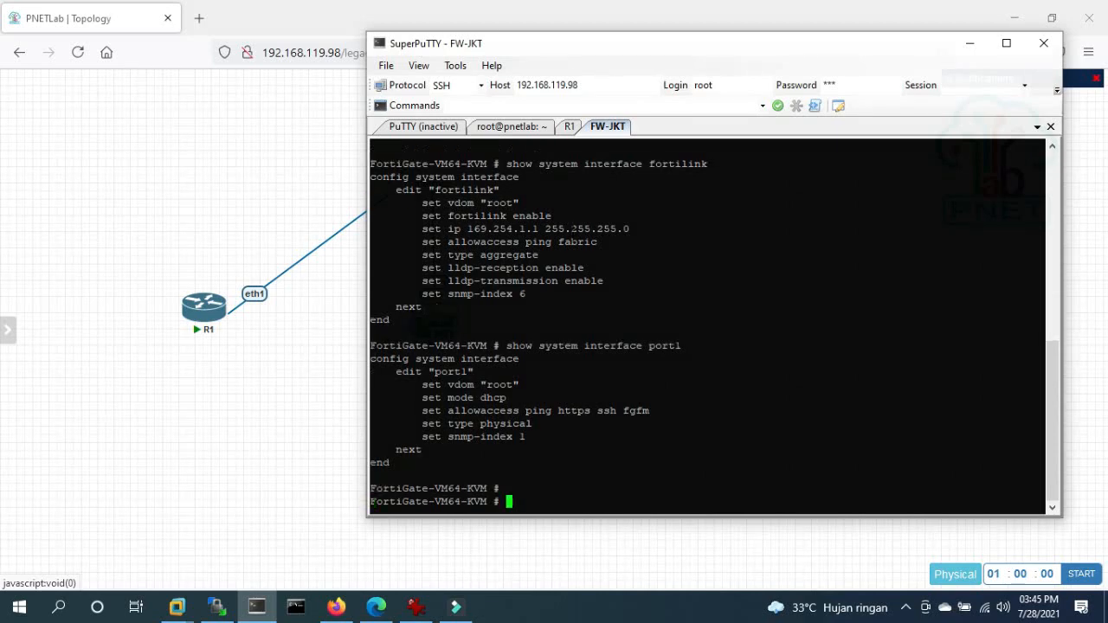
{"action": "type", "text": "get system "}
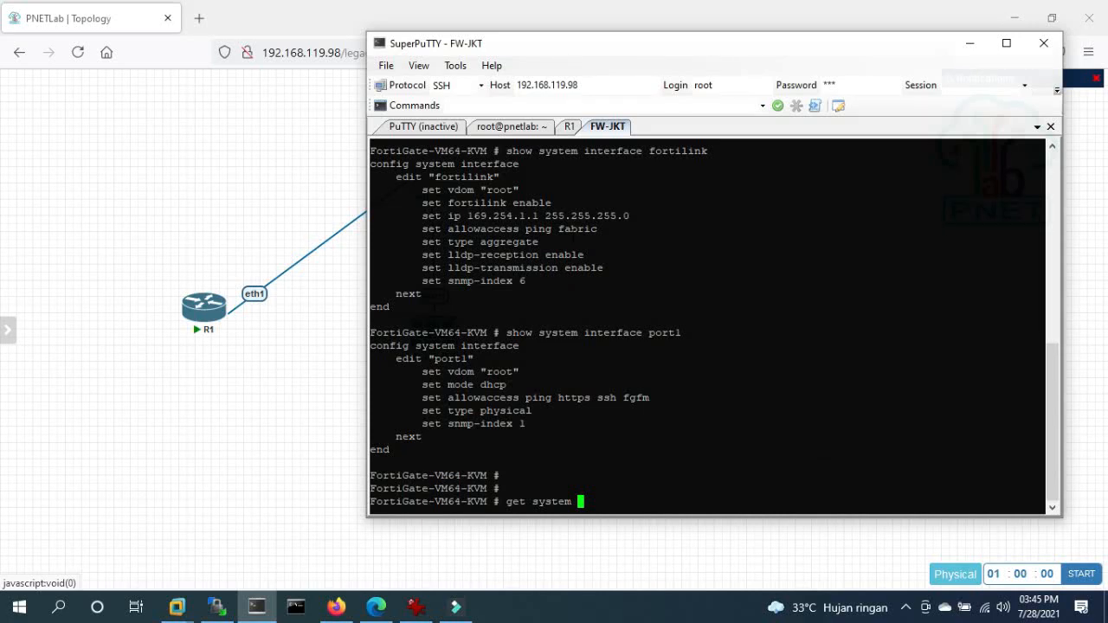
{"action": "type", "text": "info"}
{"action": "type", "text": ":"}
{"action": "type", "text": "sta"}
{"action": "key", "text": "BackSpace"}
{"action": "key", "text": "BackSpace"}
{"action": "key", "text": "BackSpace"}
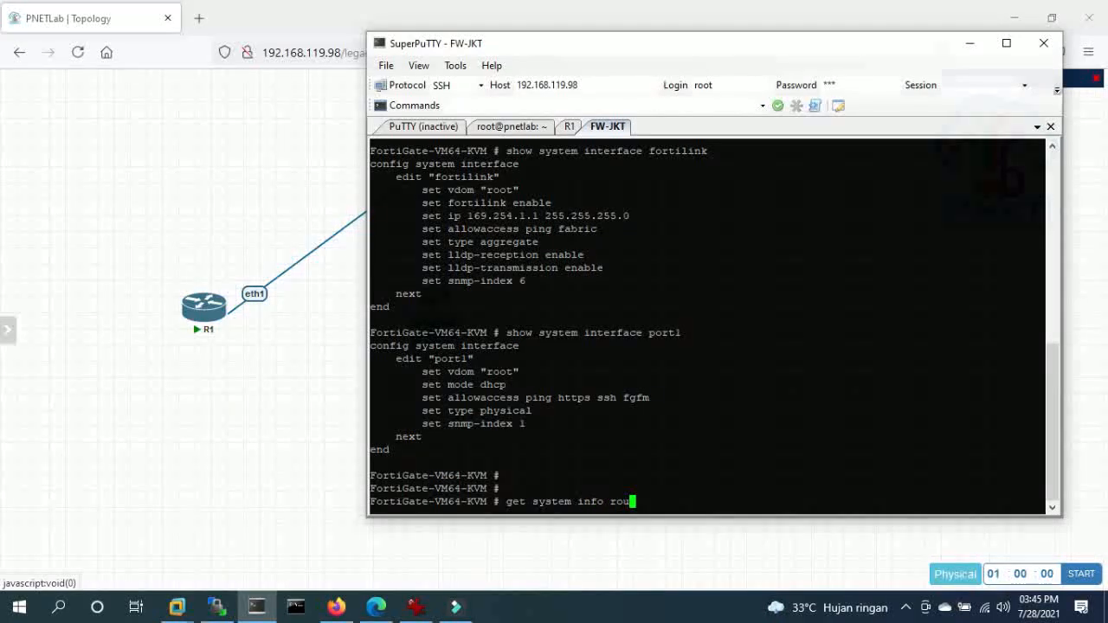
{"action": "key", "text": "ctrl+a"}
{"action": "key", "text": "Return"}
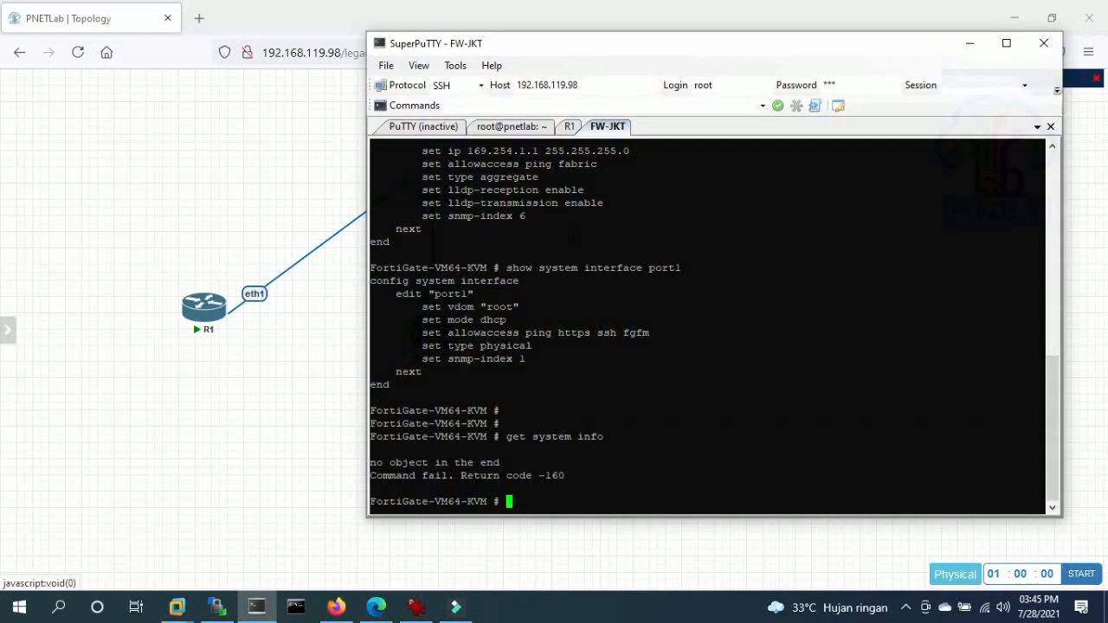
{"action": "key", "text": "Up"}
{"action": "key", "text": "BackSpace"}
{"action": "key", "text": "BackSpace"}
{"action": "key", "text": "BackSpace"}
{"action": "key", "text": "BackSpace"}
{"action": "key", "text": "BackSpace"}
{"action": "key", "text": "BackSpace"}
{"action": "key", "text": "BackSpace"}
{"action": "key", "text": "BackSpace"}
{"action": "key", "text": "BackSpace"}
{"action": "key", "text": "BackSpace"}
{"action": "key", "text": "BackSpace"}
{"action": "key", "text": "BackSpace"}
{"action": "key", "text": "BackSpace"}
{"action": "key", "text": "BackSpace"}
{"action": "key", "text": "BackSpace"}
{"action": "key", "text": "Return"}
{"action": "key", "text": "Return"}
{"action": "key", "text": "Return"}
{"action": "key", "text": "Return"}
{"action": "key", "text": "Return"}
{"action": "key", "text": "Return"}
{"action": "key", "text": "Return"}
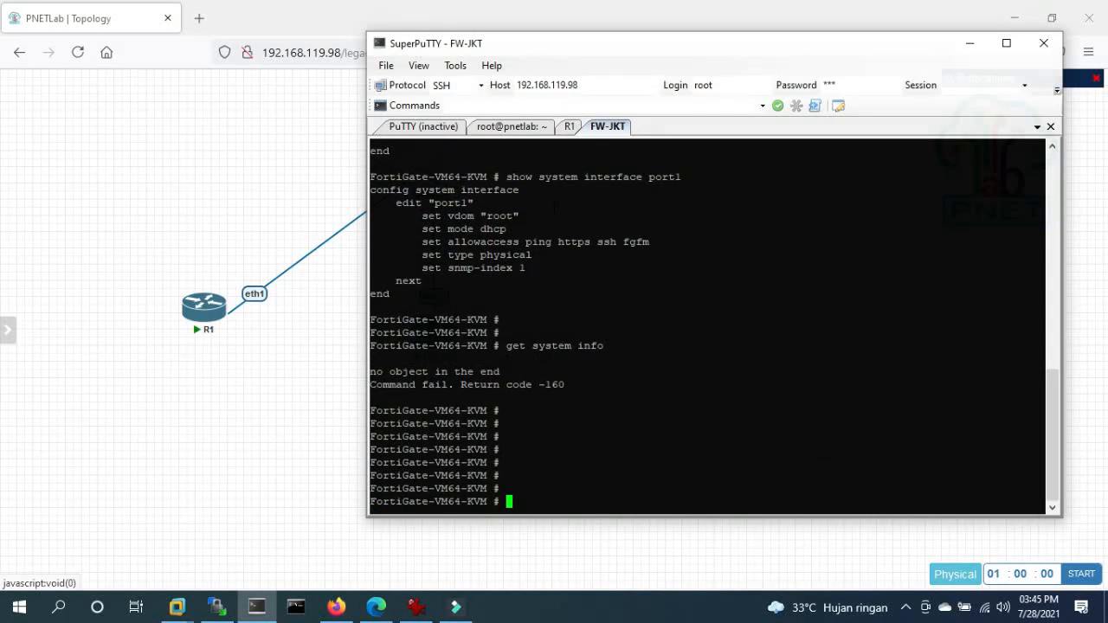
{"action": "key", "text": "super+e"}
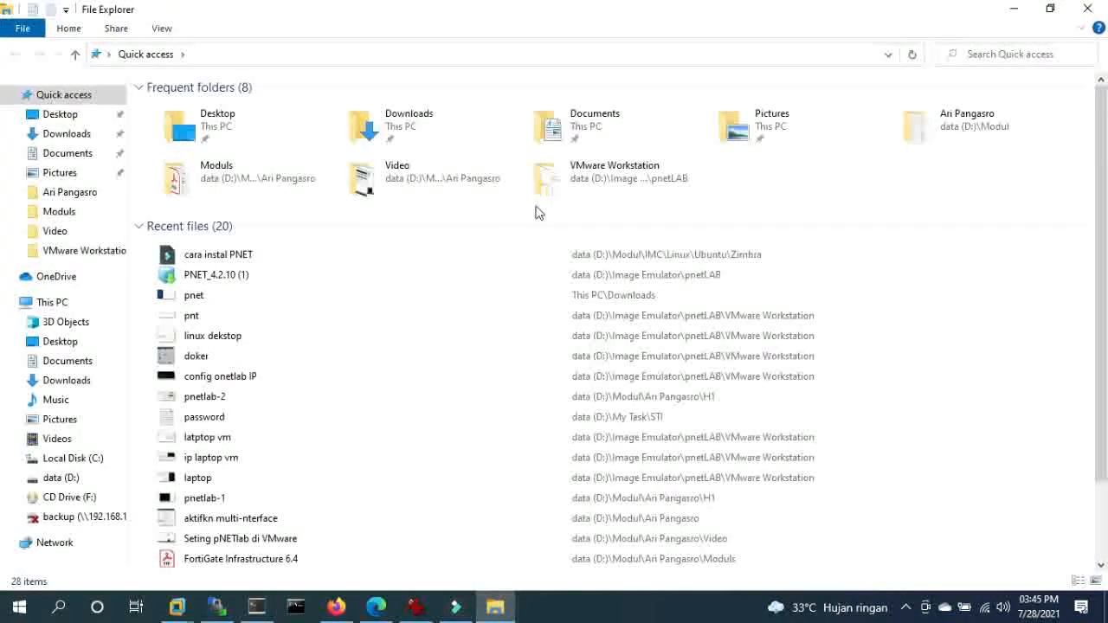
- Select the 'latptop vm' file under Recent files and look through the list
{"action": "left_click", "coordinate": [212, 437]}
{"action": "scroll", "coordinate": [287, 459], "scroll_direction": "down", "scroll_amount": 2}
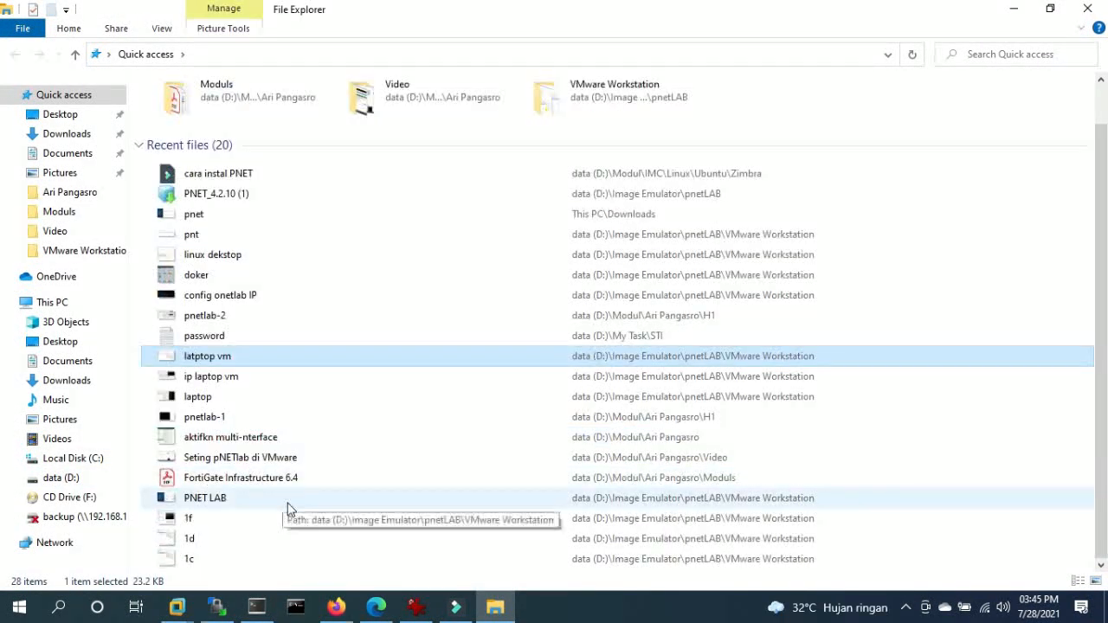
{"action": "scroll", "coordinate": [267, 475], "scroll_direction": "up", "scroll_amount": 2}
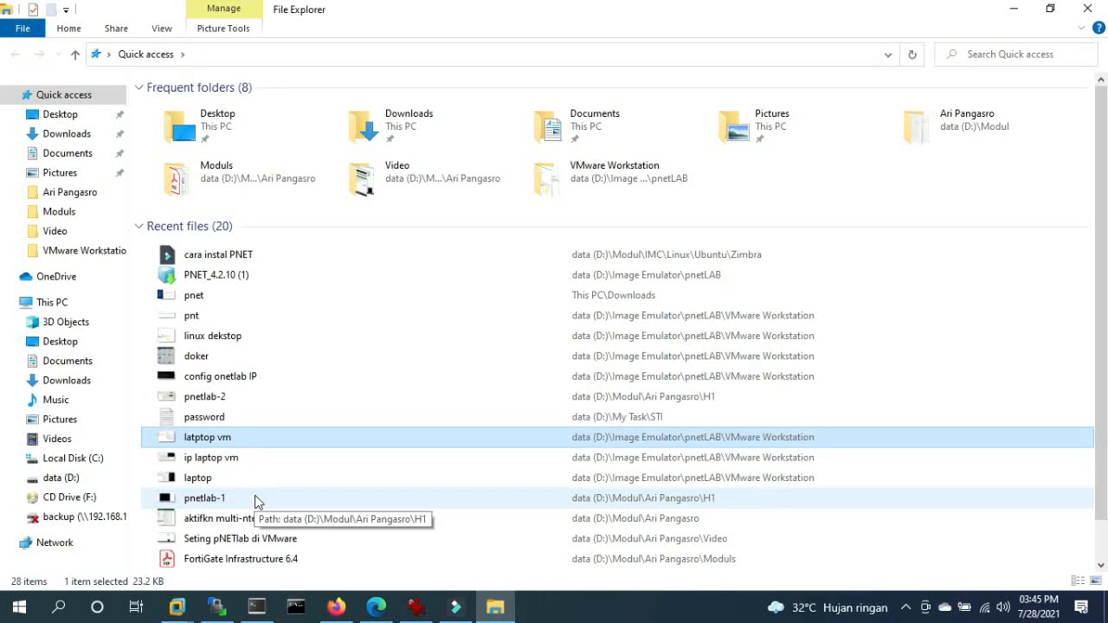
{"action": "scroll", "coordinate": [255, 502], "scroll_direction": "down", "scroll_amount": 2}
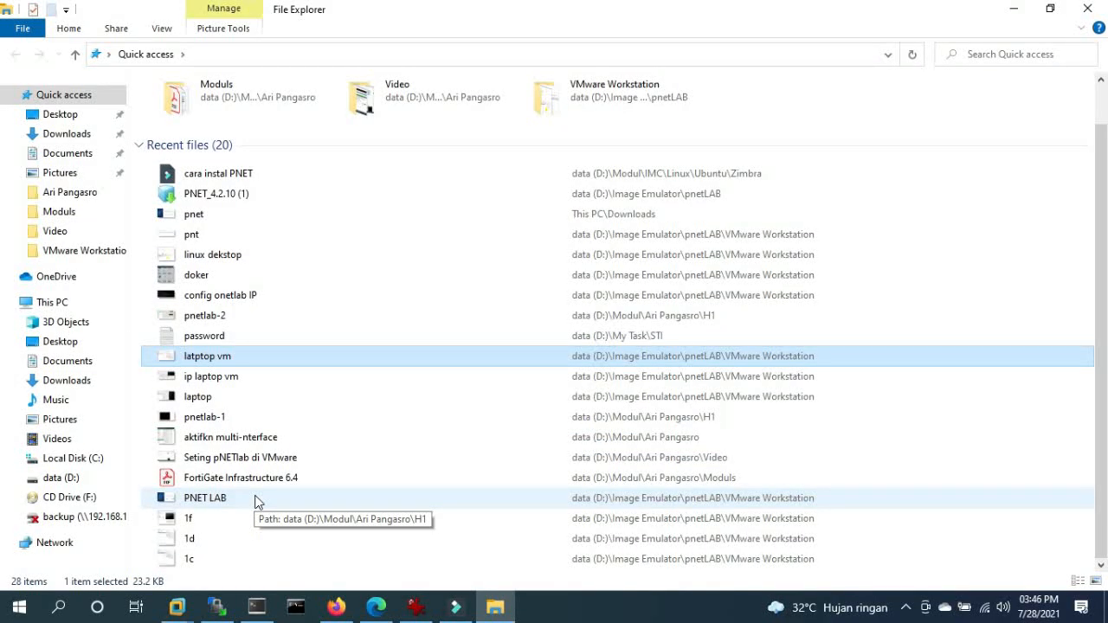
{"action": "scroll", "coordinate": [255, 502], "scroll_direction": "up", "scroll_amount": 2}
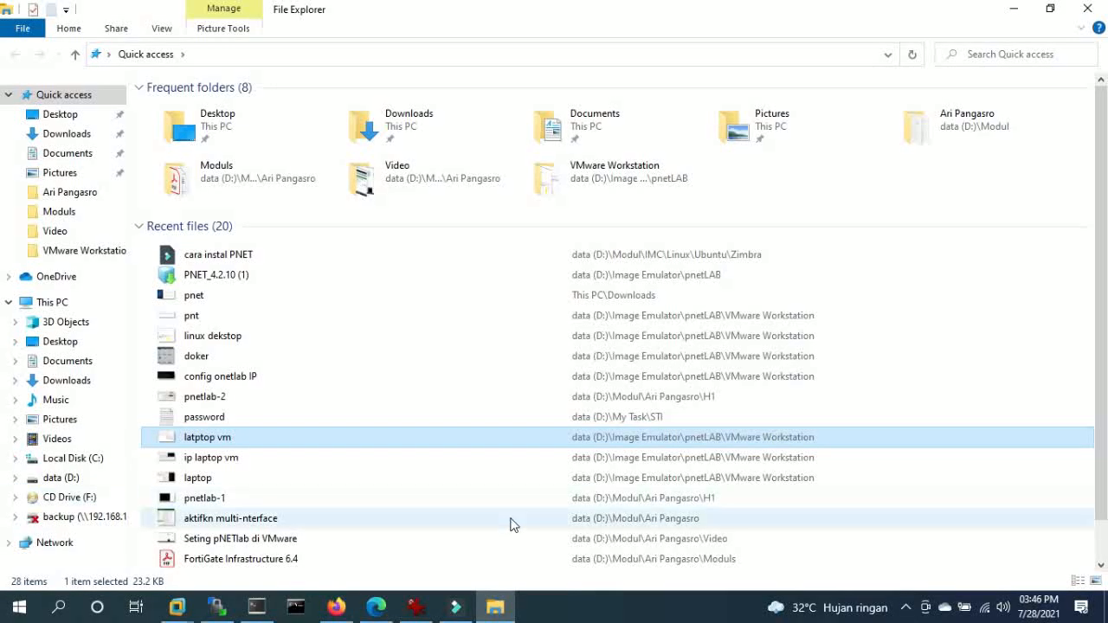
- Use the taskbar to bring the PNETLab topology in Firefox back to the front
{"action": "left_click", "coordinate": [904, 608]}
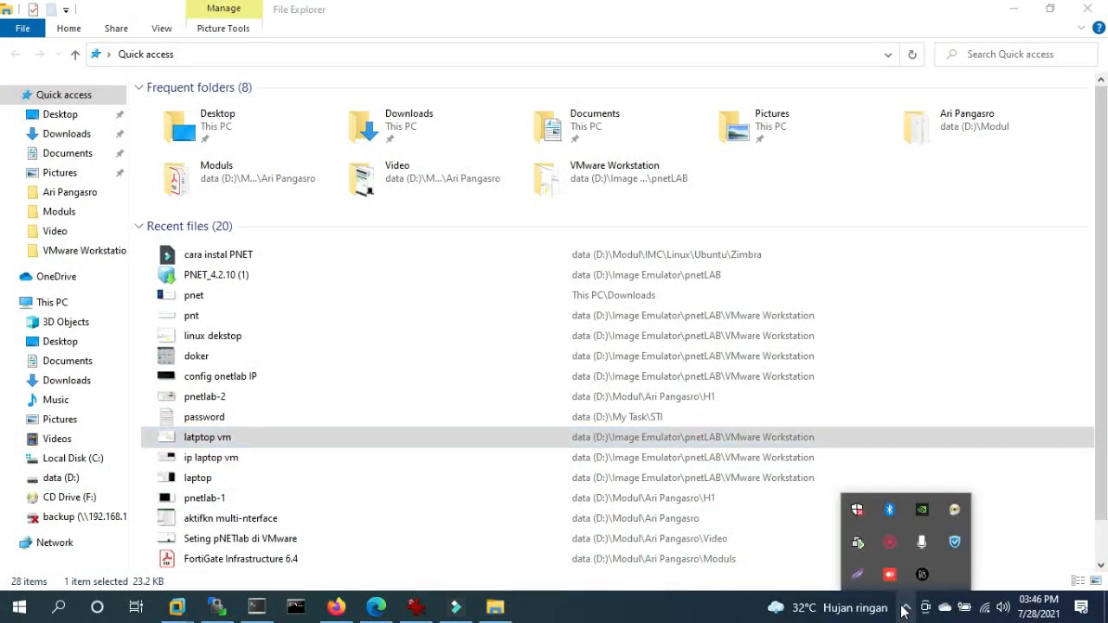
{"action": "right_click", "coordinate": [891, 550]}
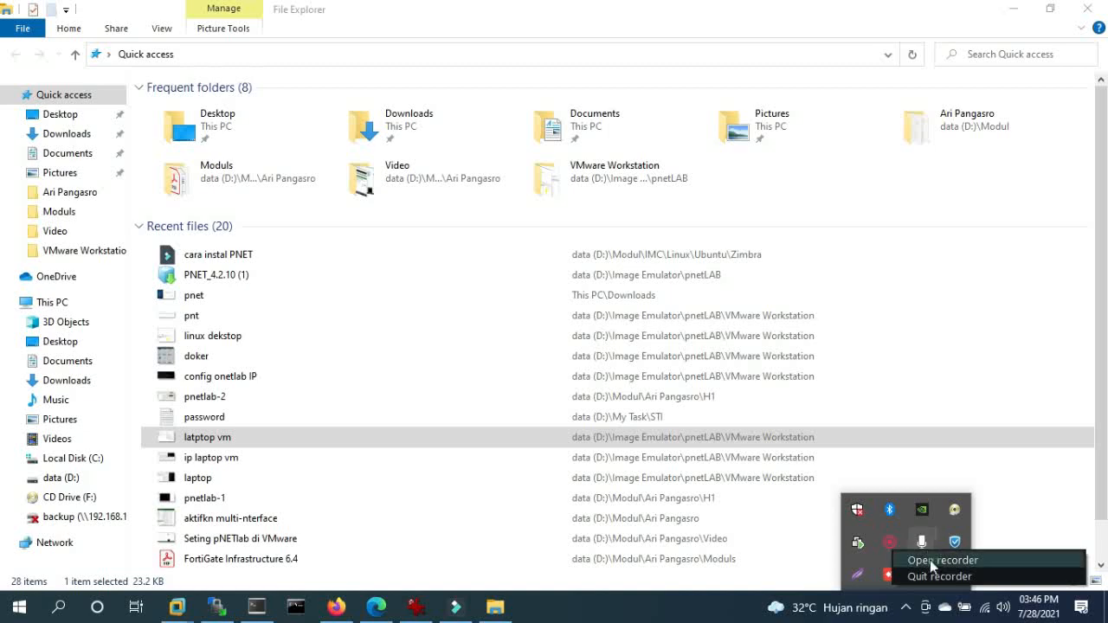
{"action": "left_click", "coordinate": [930, 560]}
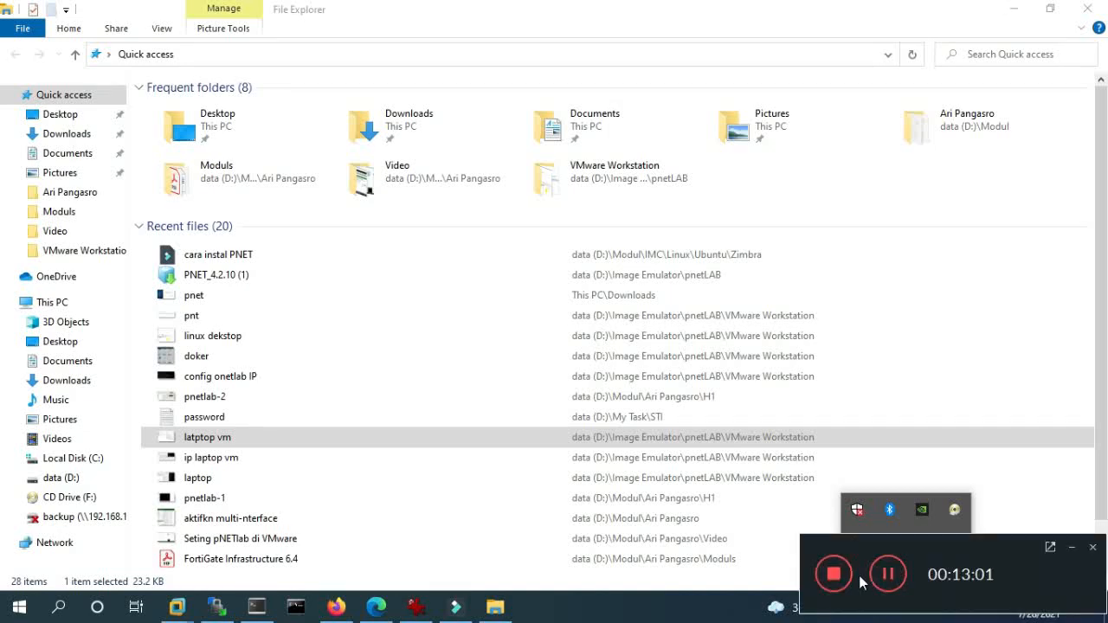
{"action": "left_click", "coordinate": [887, 574]}
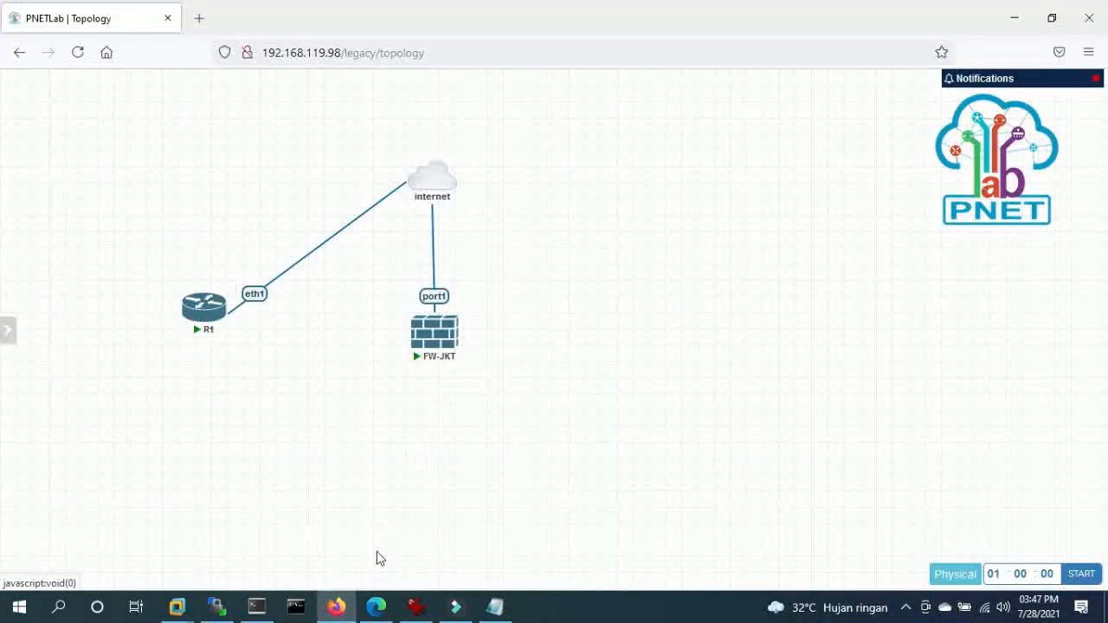
- Open the remote win-7-browser folder in WinSCP to see hda.qcow2, then return to the topology
{"action": "mouse_move", "coordinate": [447, 353]}
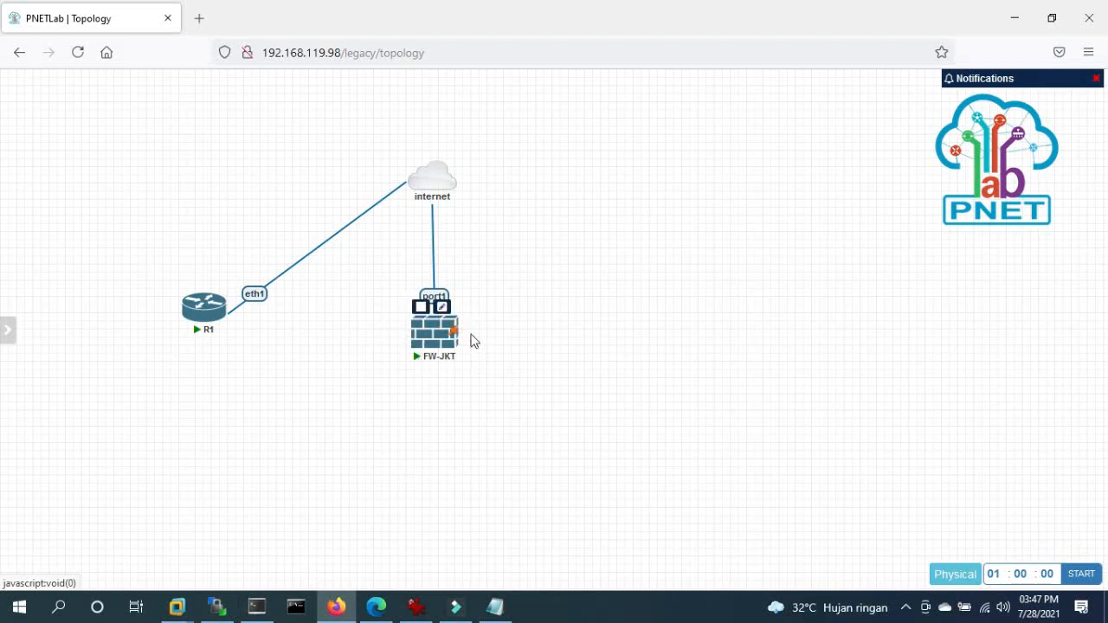
{"action": "left_click", "coordinate": [227, 607]}
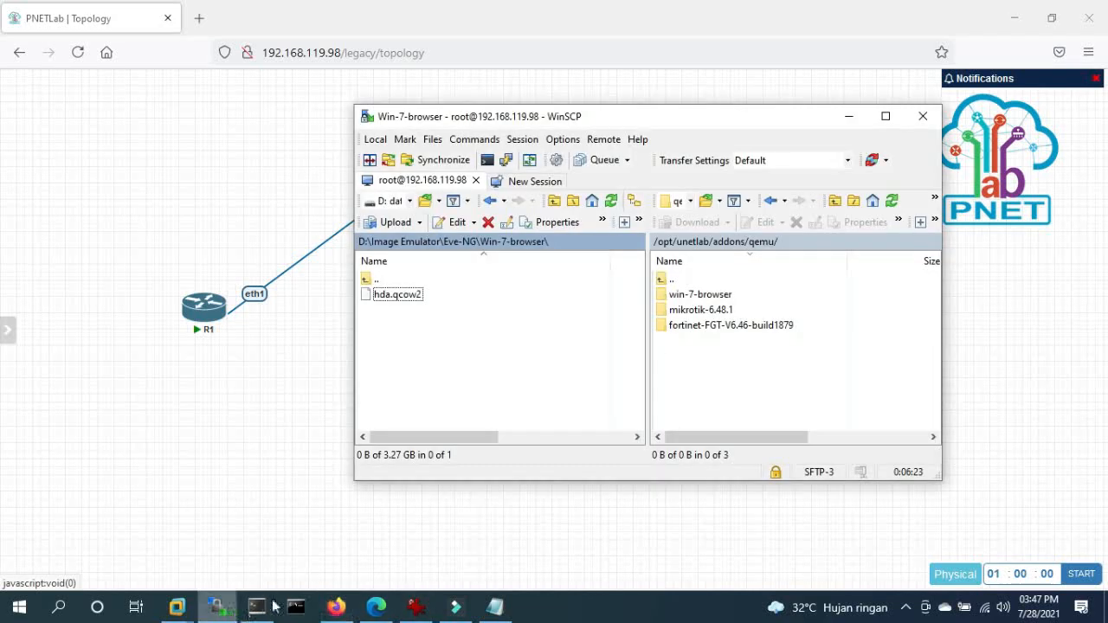
{"action": "double_click", "coordinate": [692, 294]}
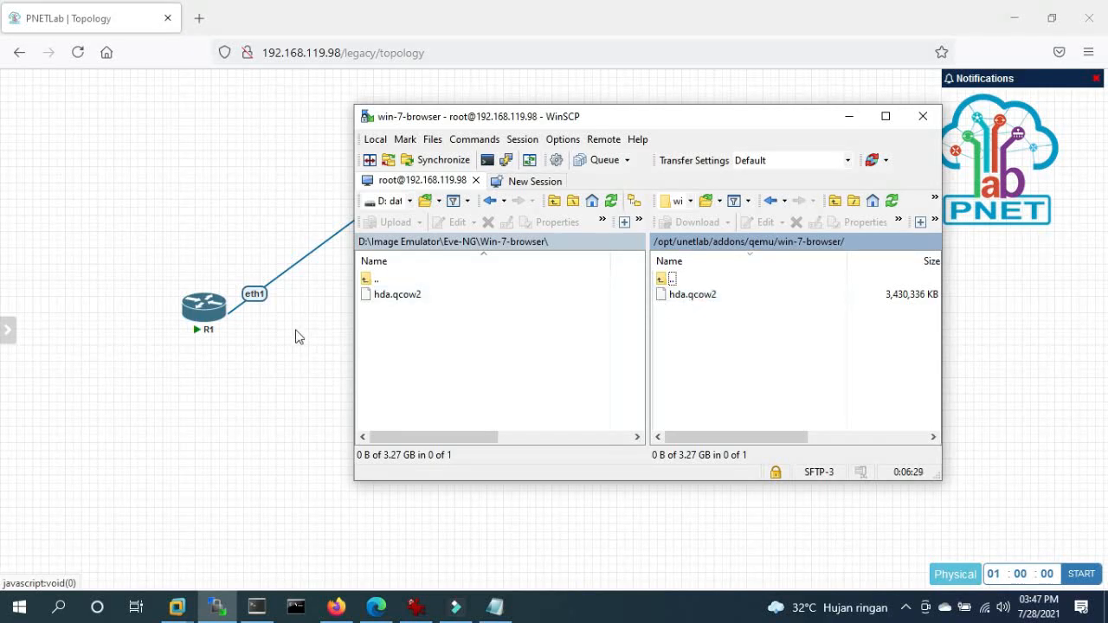
{"action": "left_click", "coordinate": [192, 438]}
- Abandon a first add-node attempt and reload the topology page to refresh templates
{"action": "right_click", "coordinate": [422, 443]}
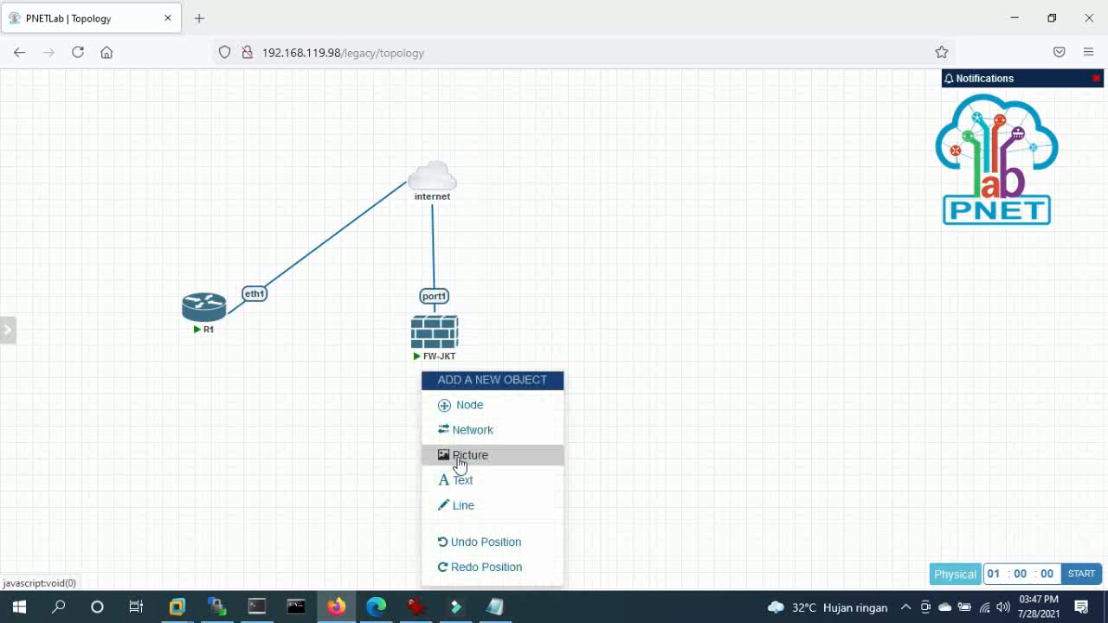
{"action": "left_click", "coordinate": [462, 409]}
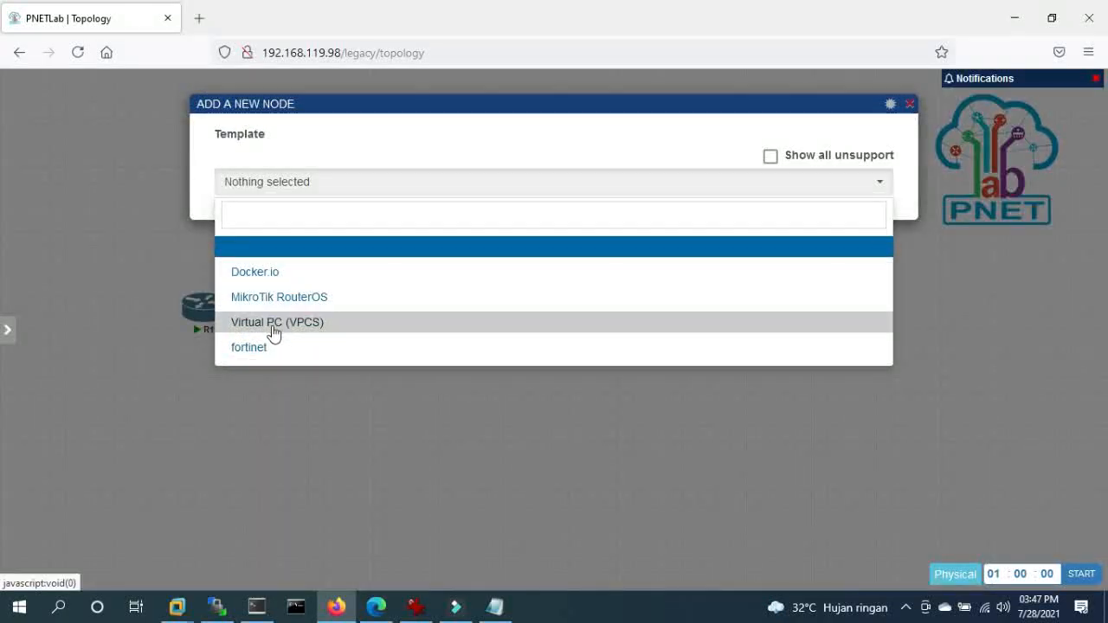
{"action": "left_click", "coordinate": [313, 406]}
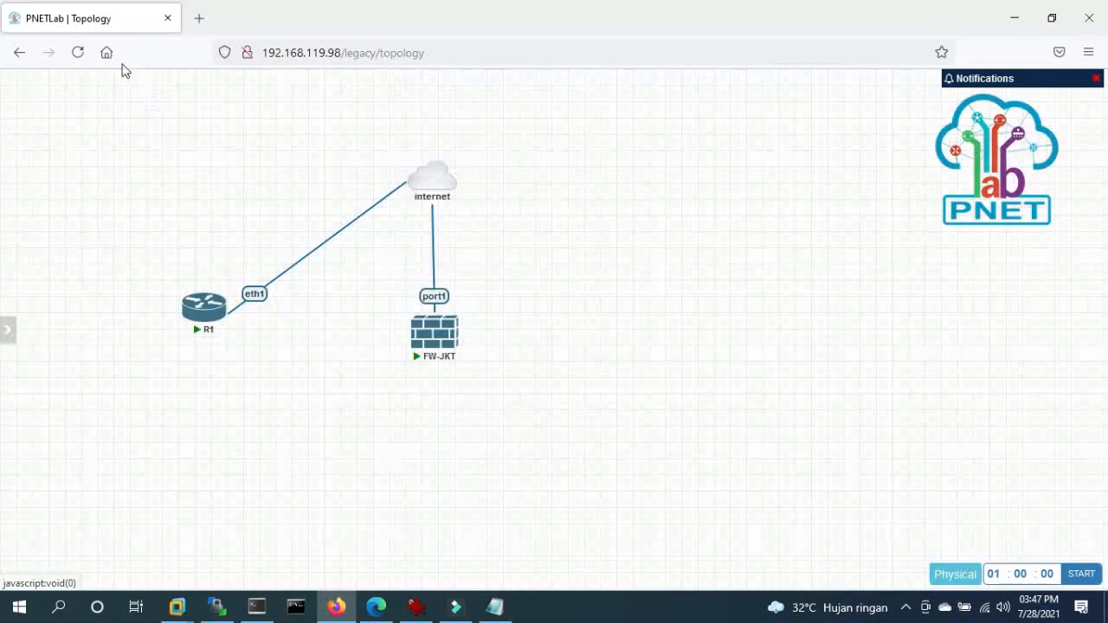
{"action": "left_click", "coordinate": [78, 55]}
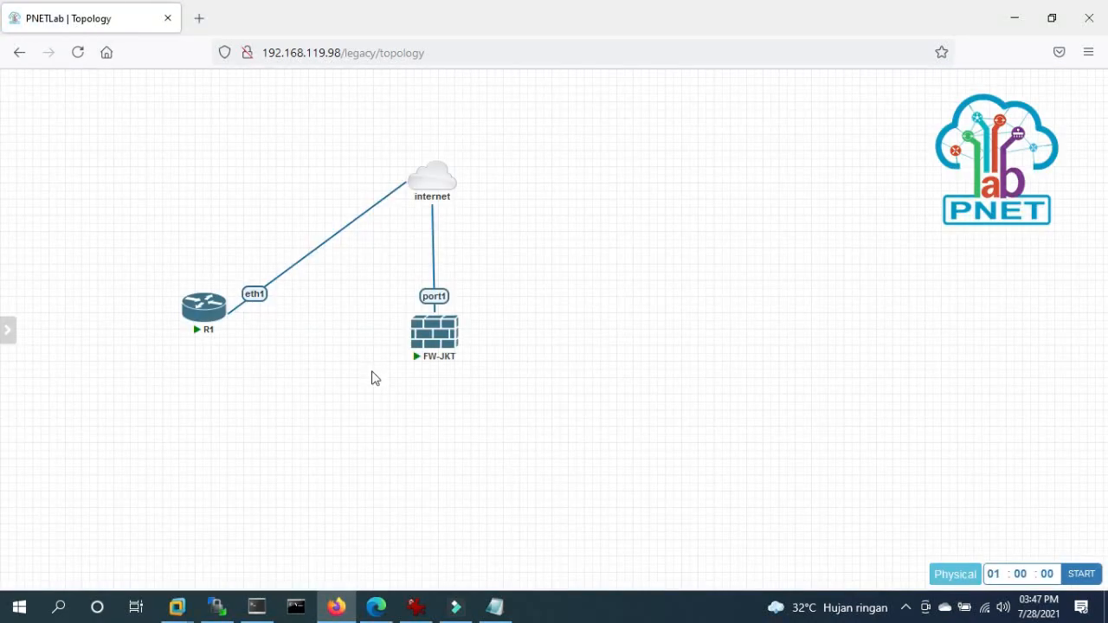
- Add a Windows node 'Win' from the win-7-browser image and place it below FW-JKT
{"action": "right_click", "coordinate": [373, 378]}
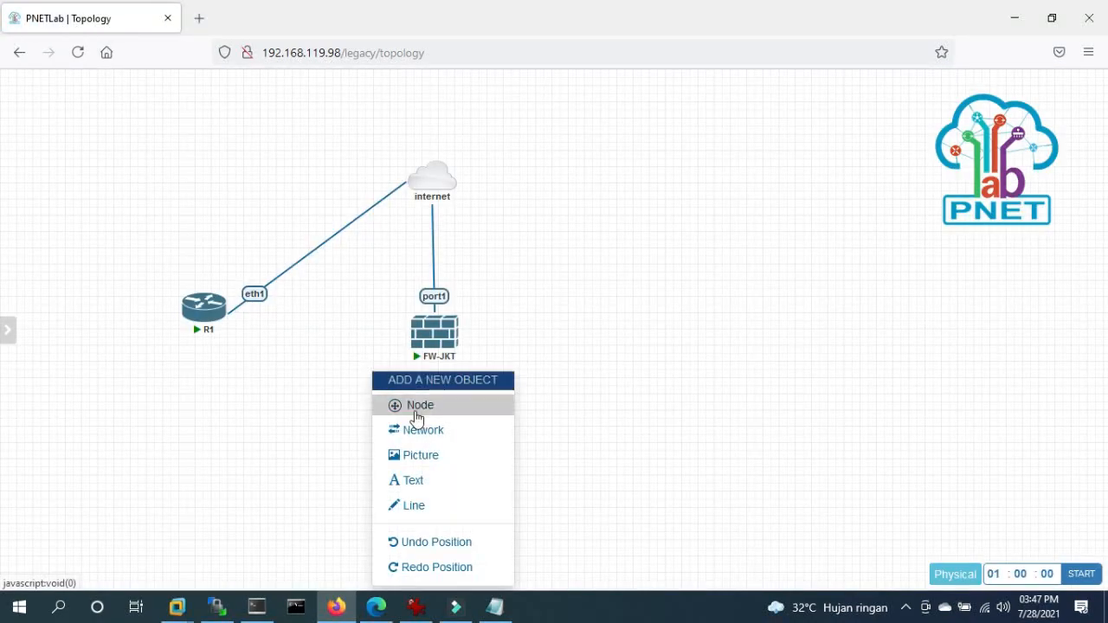
{"action": "left_click", "coordinate": [416, 407]}
{"action": "left_click", "coordinate": [294, 399]}
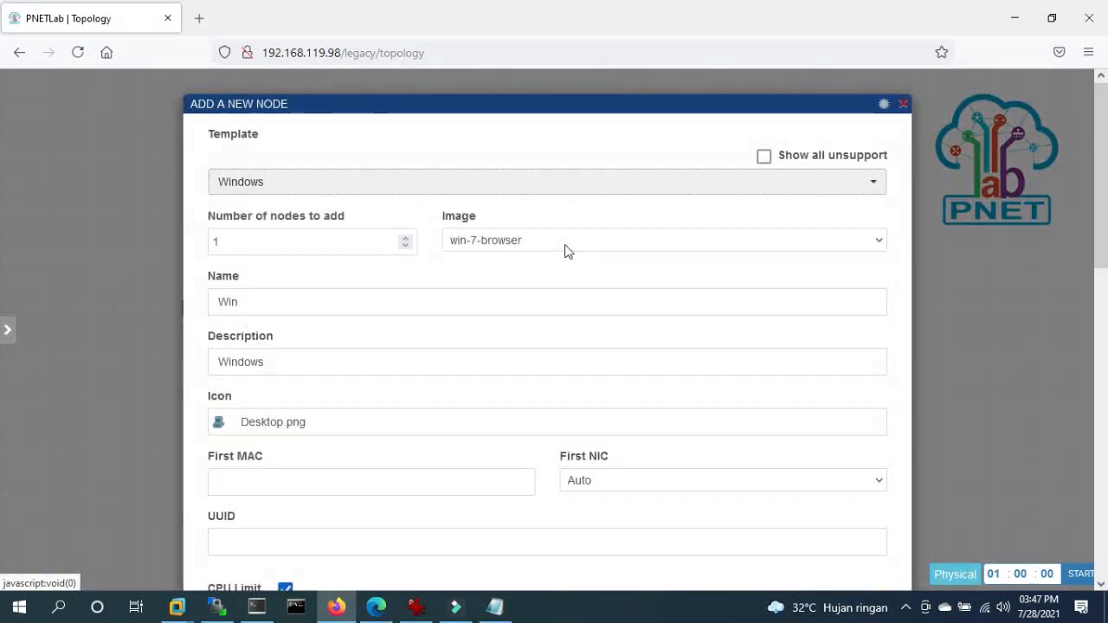
{"action": "scroll", "coordinate": [519, 450], "scroll_direction": "down", "scroll_amount": 4}
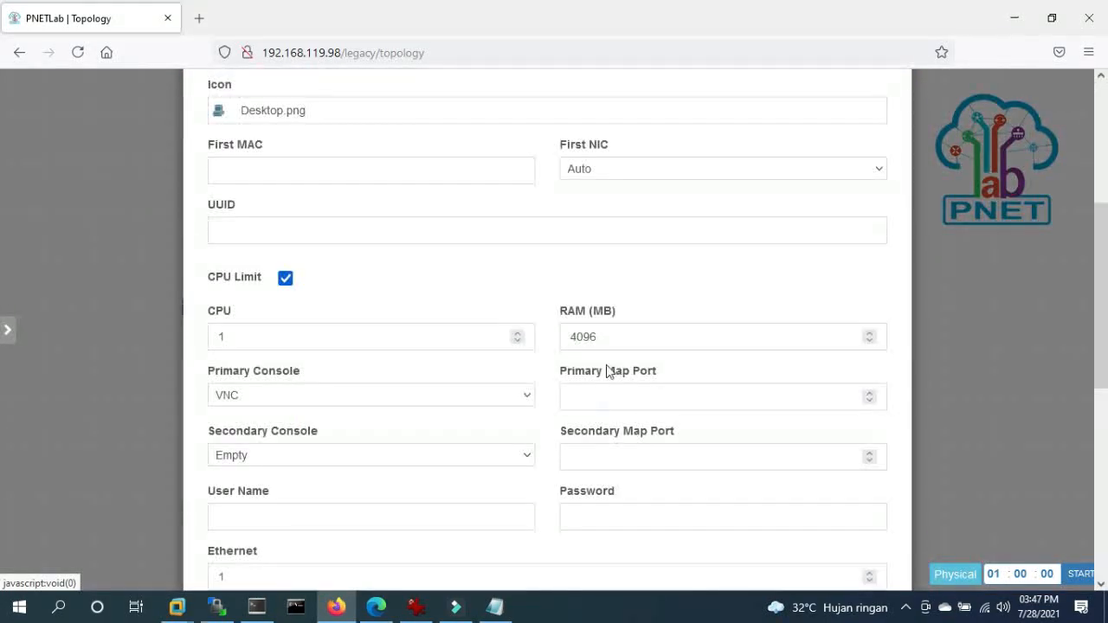
{"action": "scroll", "coordinate": [625, 375], "scroll_direction": "down", "scroll_amount": 5}
{"action": "left_click", "coordinate": [521, 540]}
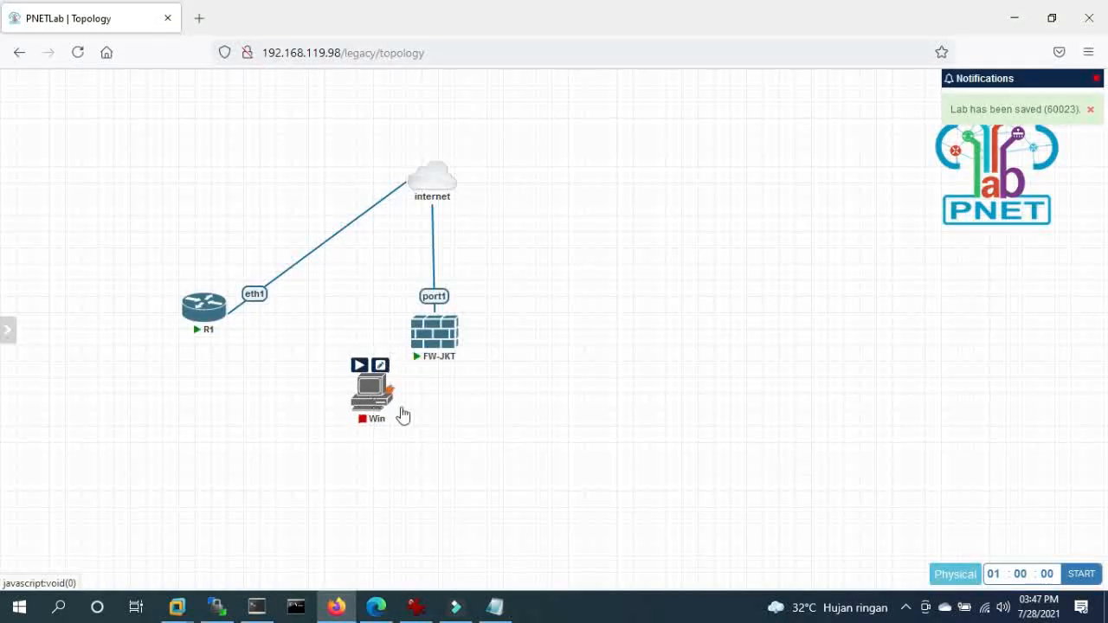
{"action": "left_click_drag", "start_coordinate": [396, 410], "coordinate": [455, 433]}
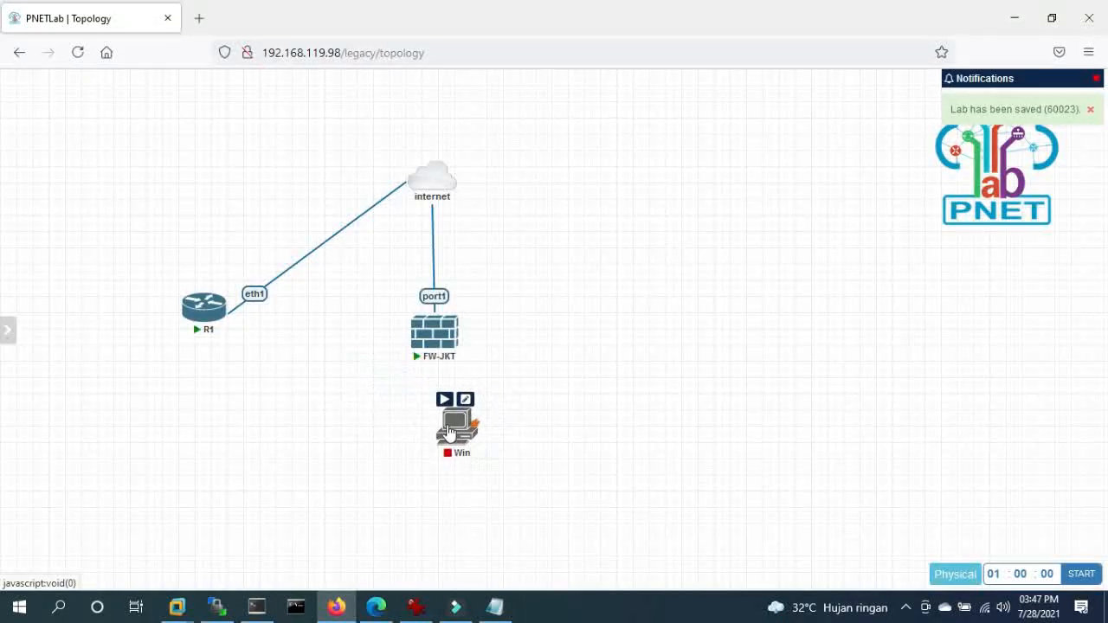
{"action": "left_click_drag", "start_coordinate": [421, 330], "coordinate": [419, 297]}
{"action": "left_click_drag", "start_coordinate": [460, 425], "coordinate": [438, 388]}
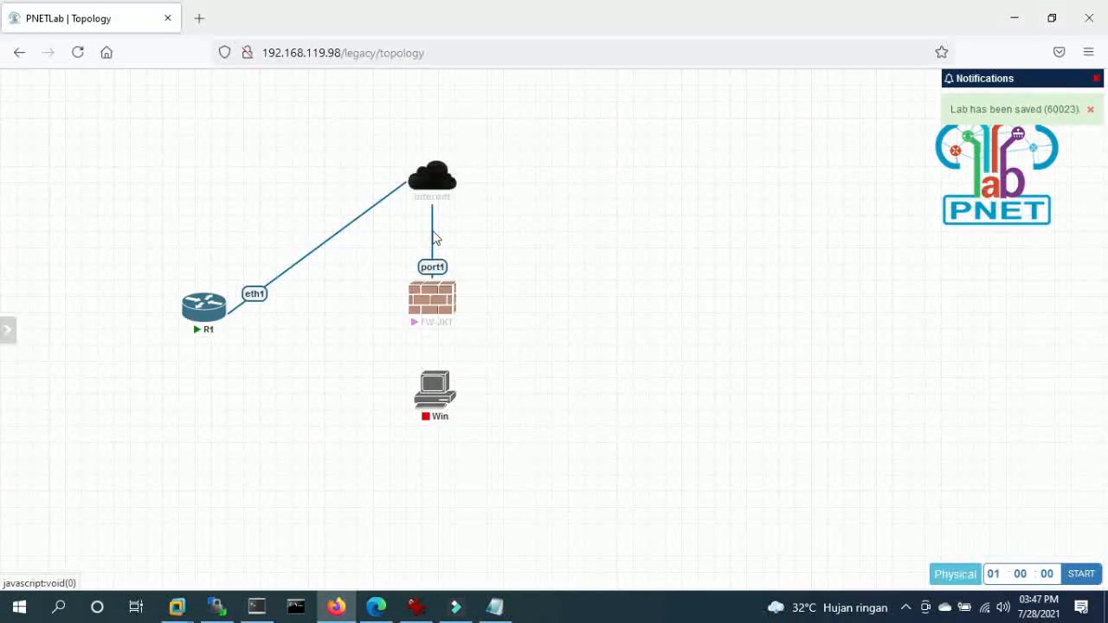
- Restyle the internet–FW-JKT link as a red Bezier curve
{"action": "right_click", "coordinate": [431, 232]}
{"action": "left_click", "coordinate": [473, 268]}
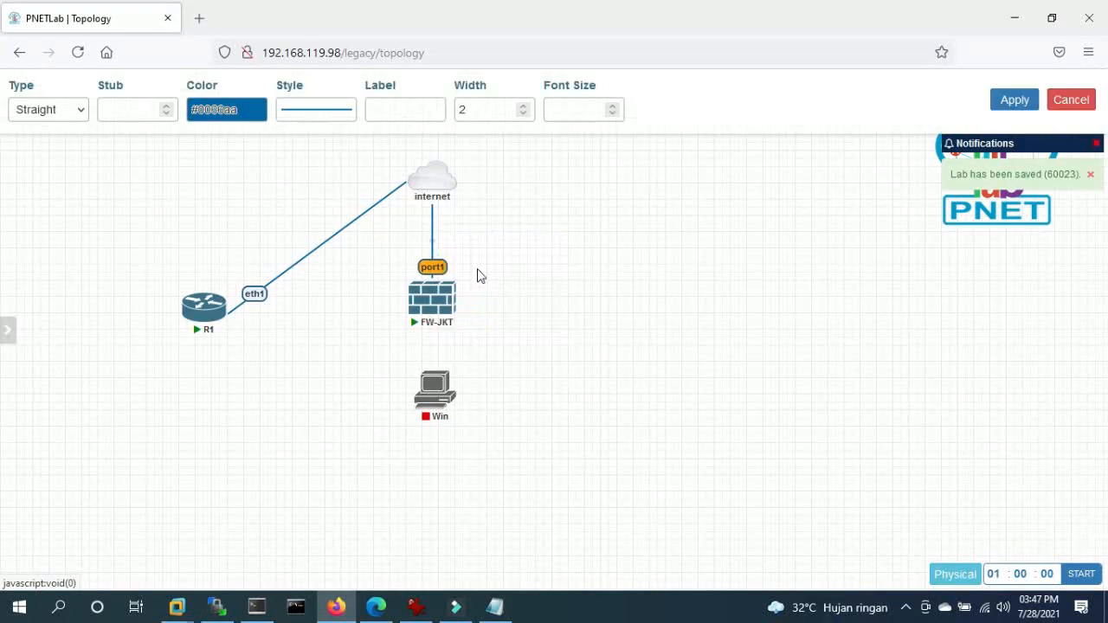
{"action": "left_click", "coordinate": [243, 108]}
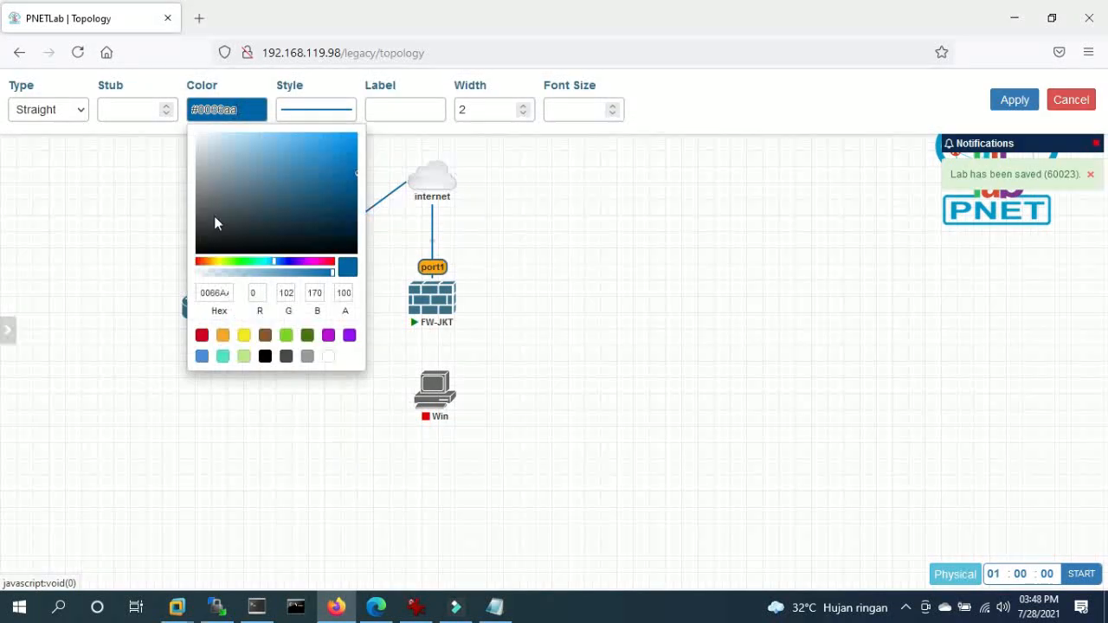
{"action": "left_click", "coordinate": [202, 335]}
{"action": "left_click", "coordinate": [47, 109]}
{"action": "left_click", "coordinate": [40, 156]}
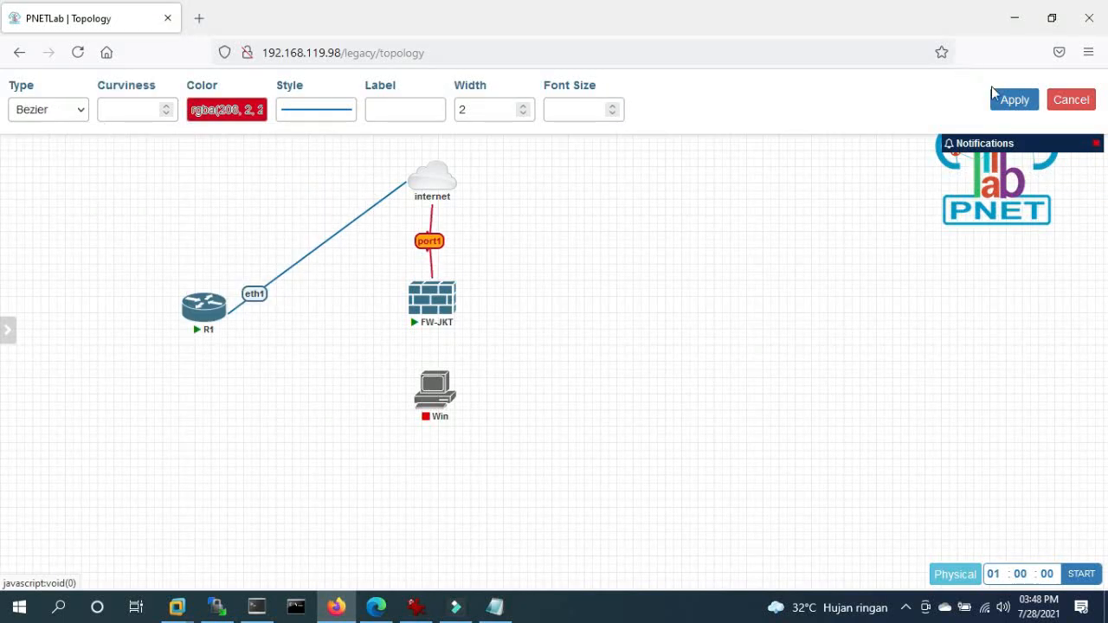
{"action": "left_click", "coordinate": [1012, 100]}
- Reposition FW-JKT and Win and save the link from Win e0 to FW-JKT port2
{"action": "left_click_drag", "start_coordinate": [434, 319], "coordinate": [491, 358]}
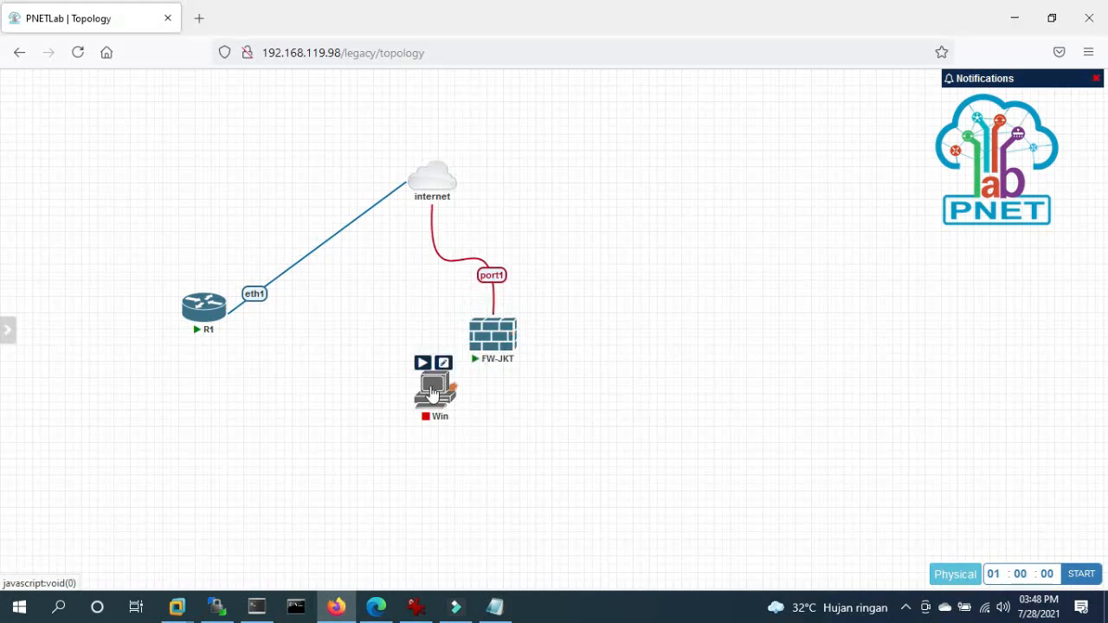
{"action": "left_click_drag", "start_coordinate": [436, 391], "coordinate": [502, 355]}
{"action": "left_click", "coordinate": [589, 501]}
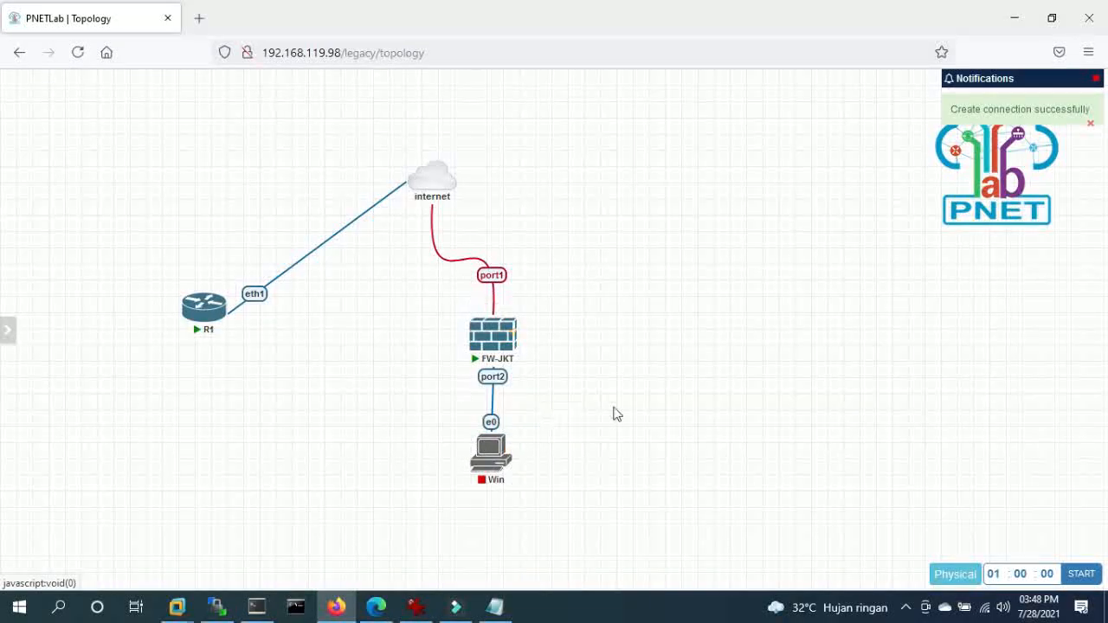
{"action": "left_click", "coordinate": [257, 606]}
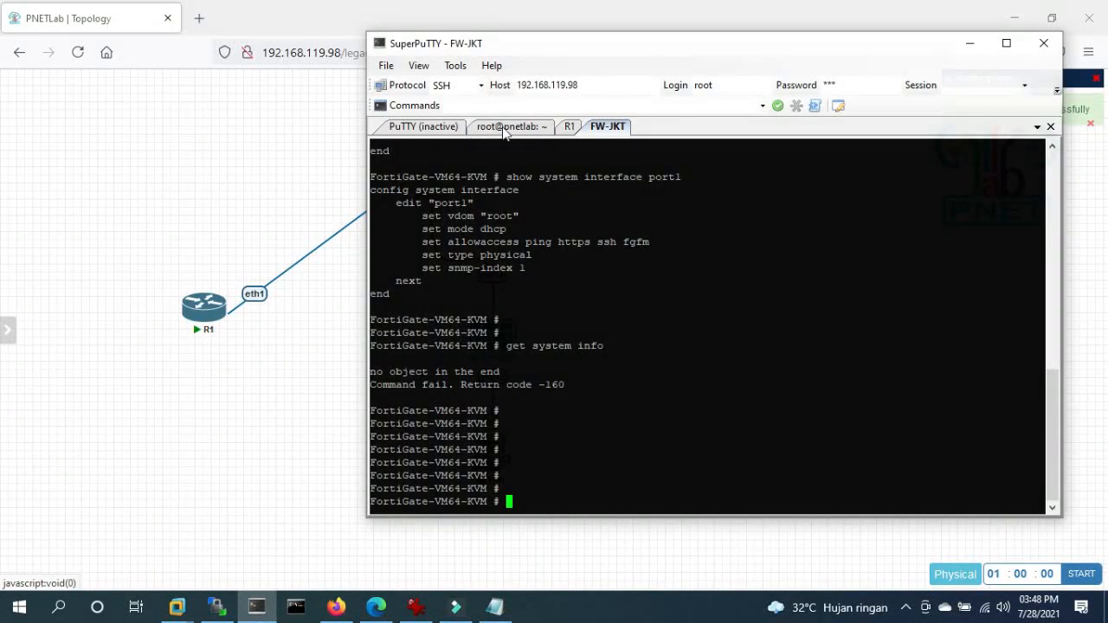
- On R1, add 172.16.10.254/24 to ether1 and verify it with 'ip address print'
{"action": "left_click", "coordinate": [567, 126]}
{"action": "key", "text": "Return"}
{"action": "key", "text": "Return"}
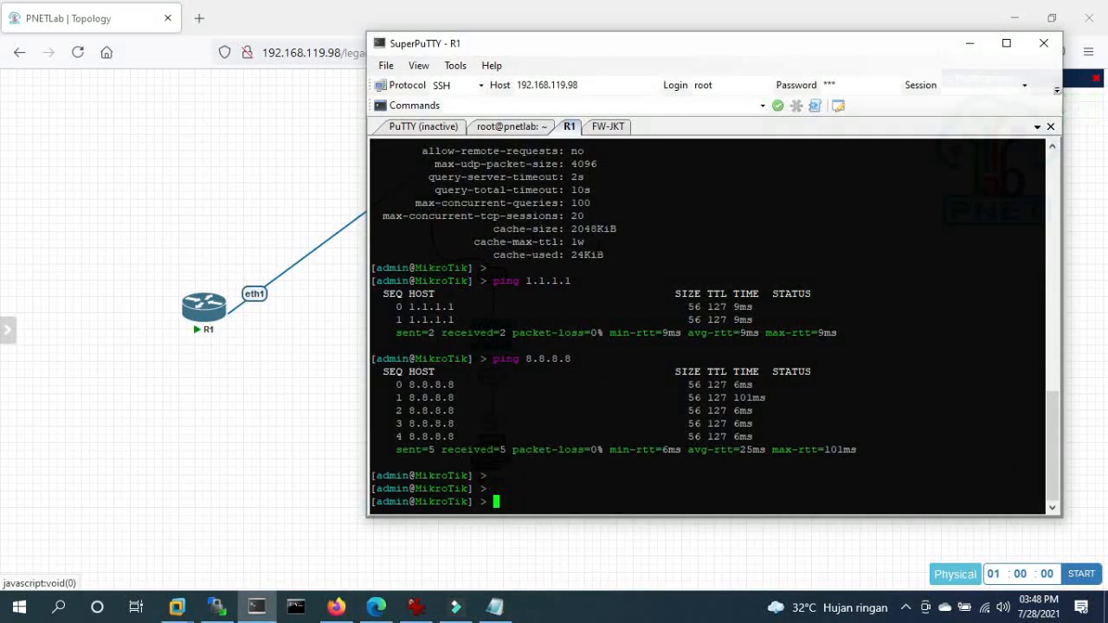
{"action": "type", "text": "ip address print"}
{"action": "key", "text": "Return"}
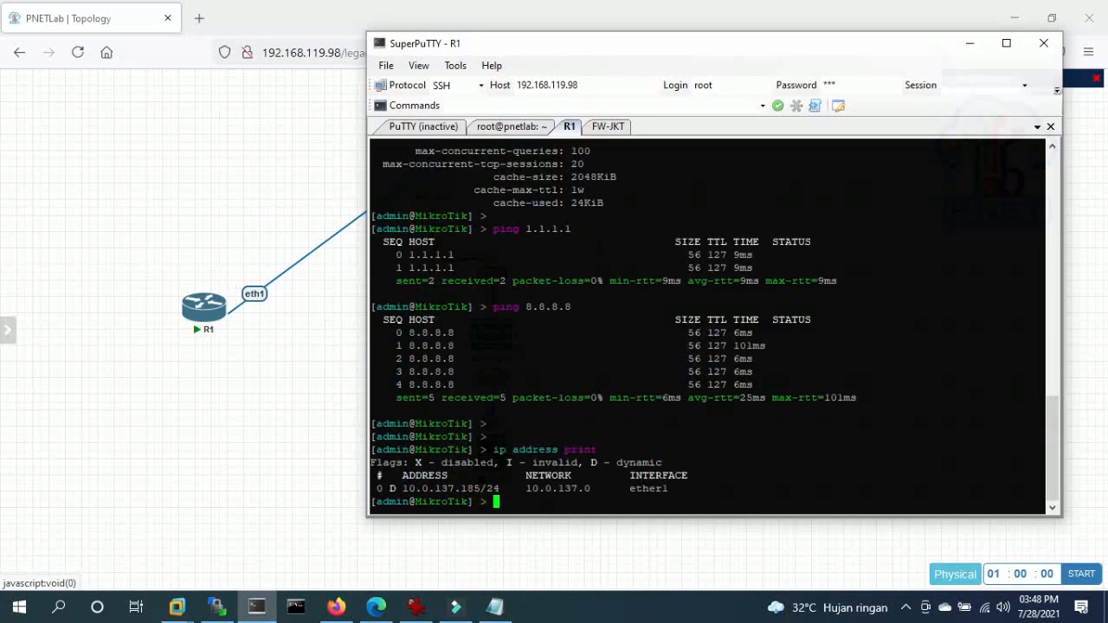
{"action": "key", "text": "Return"}
{"action": "key", "text": "Return"}
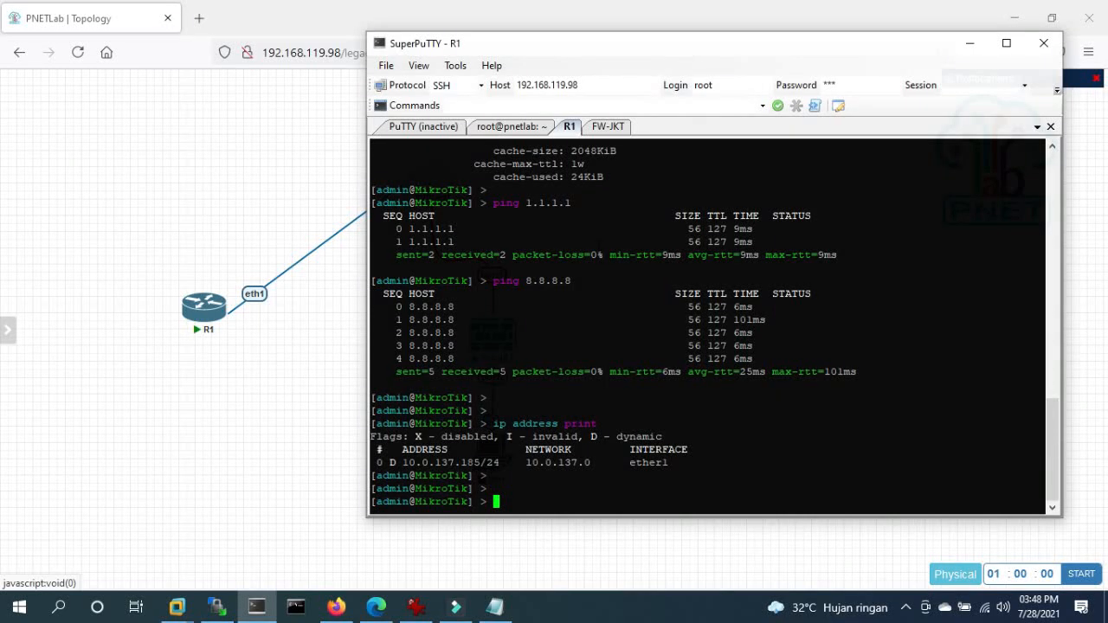
{"action": "type", "text": "ip address add a"}
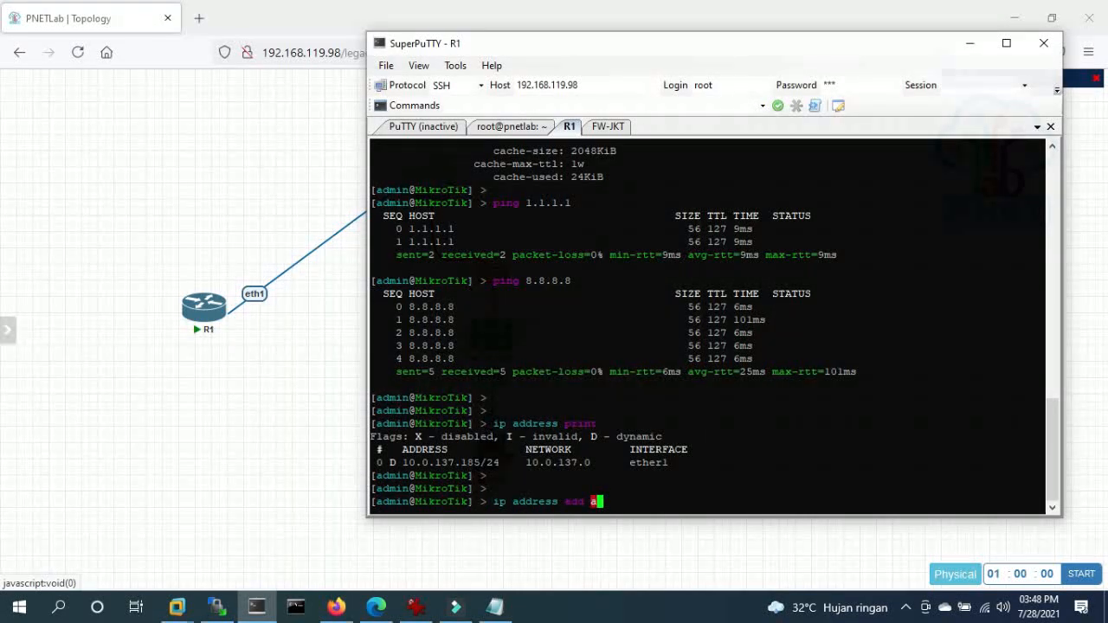
{"action": "type", "text": "ddress=172.1"}
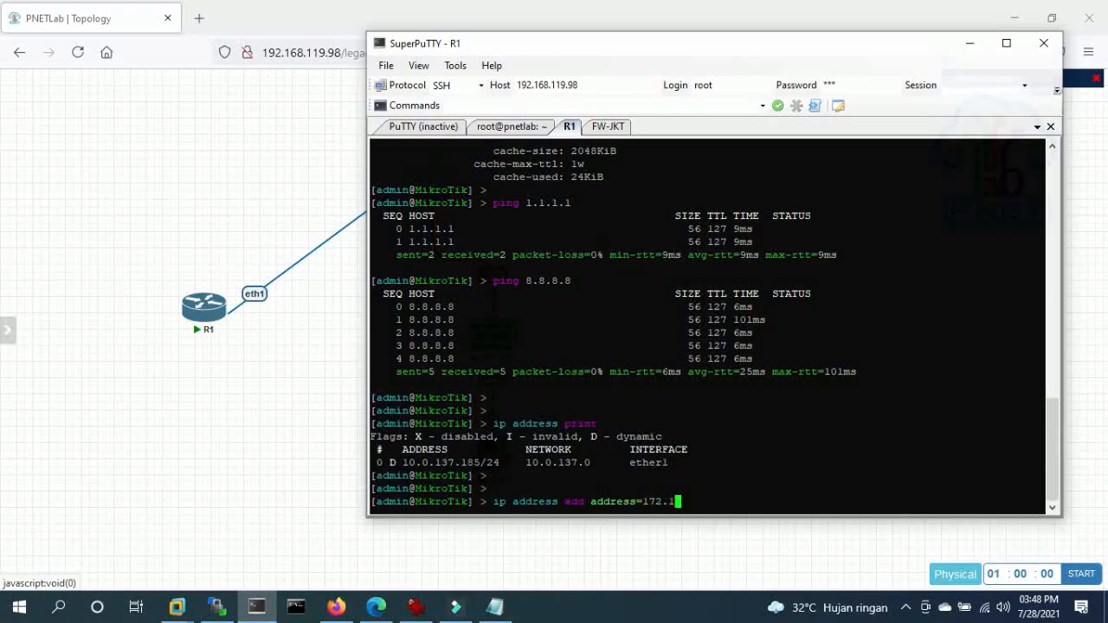
{"action": "type", "text": "6.10.254/24 interface="}
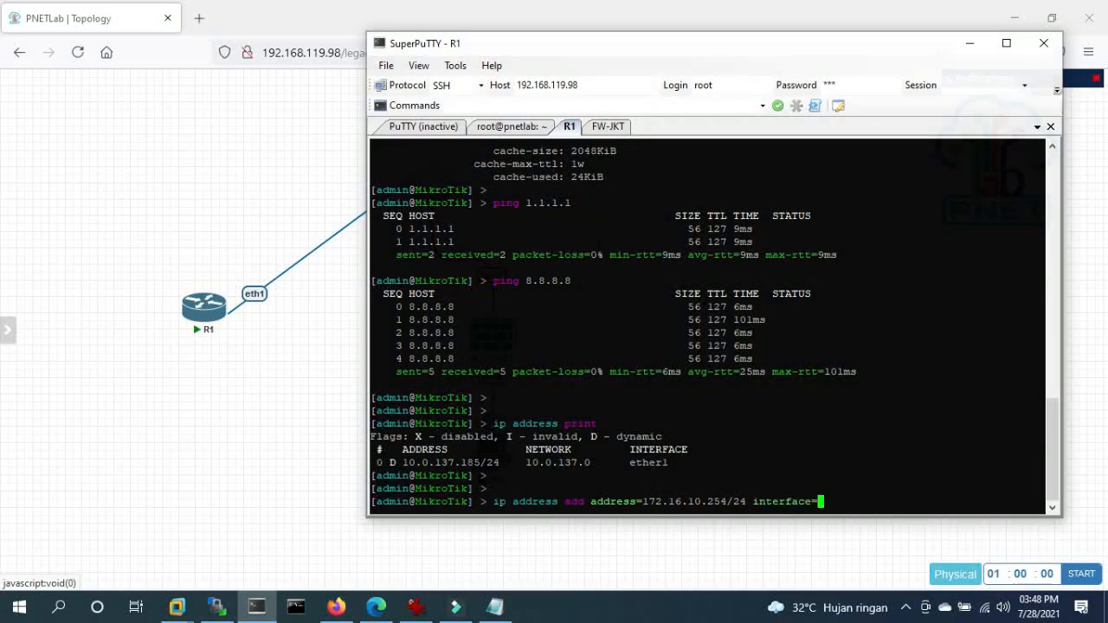
{"action": "type", "text": "ether1"}
{"action": "key", "text": "Return"}
{"action": "key", "text": "Return"}
{"action": "key", "text": "Return"}
{"action": "type", "text": "ip add"}
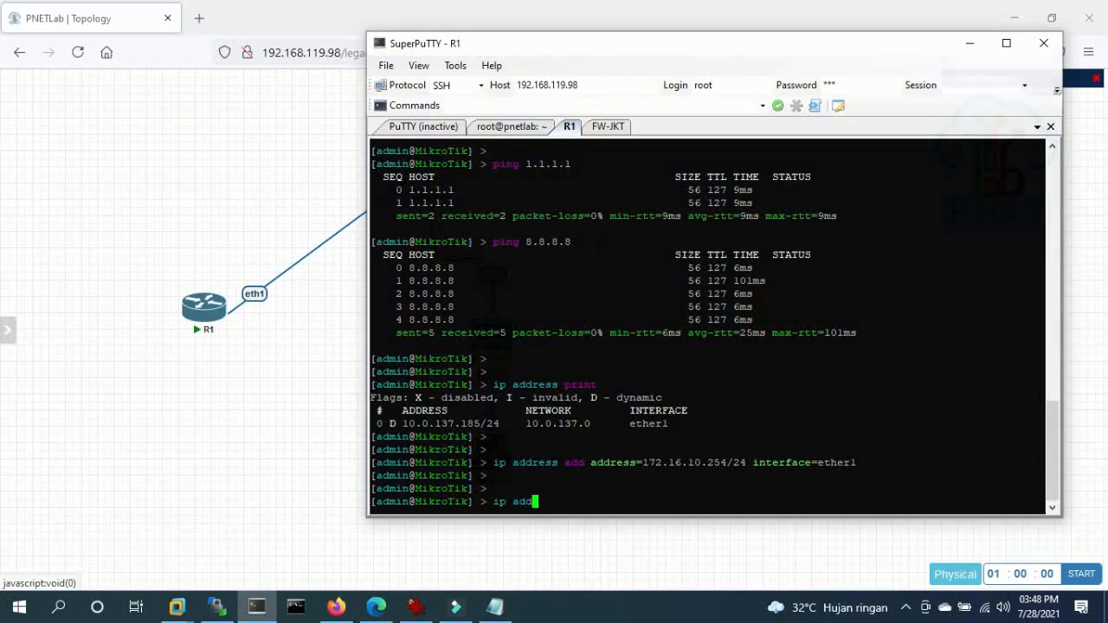
{"action": "type", "text": "ress print"}
{"action": "key", "text": "Return"}
{"action": "key", "text": "Return"}
{"action": "key", "text": "Return"}
{"action": "key", "text": "Return"}
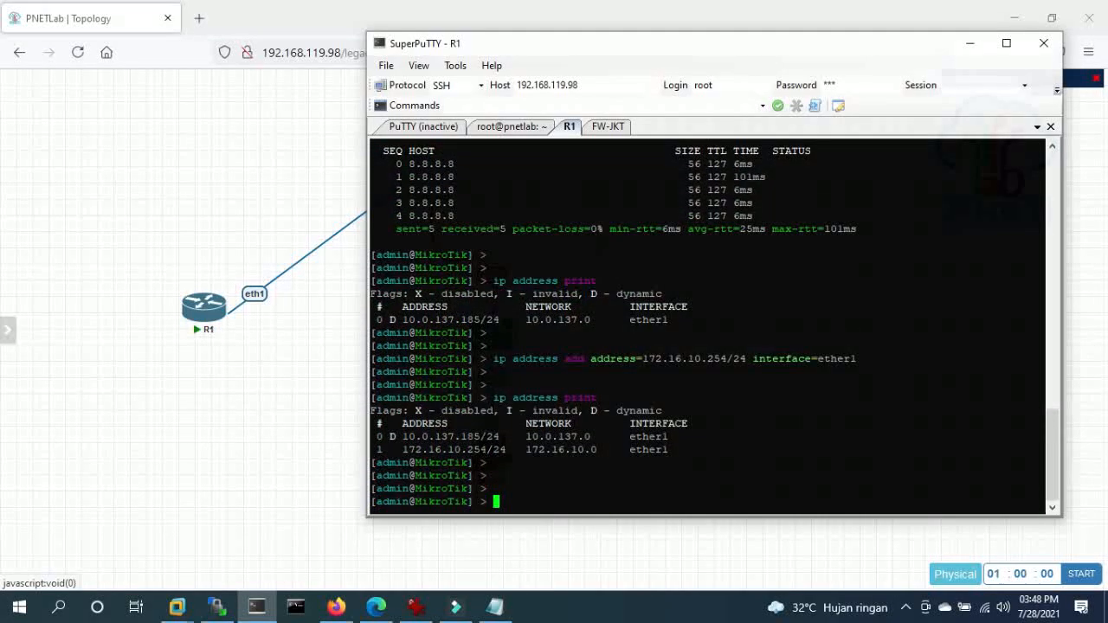
{"action": "key", "text": "alt+Tab"}
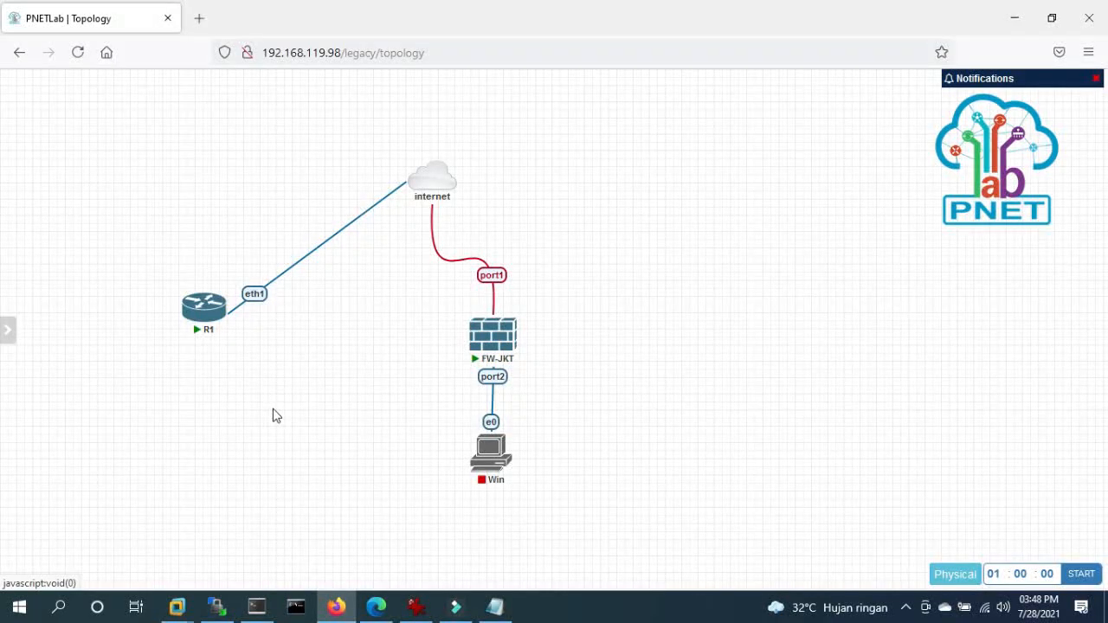
- Start the Win node, then bring back the FW-JKT FortiGate console in SuperPuTTY
{"action": "right_click", "coordinate": [491, 452]}
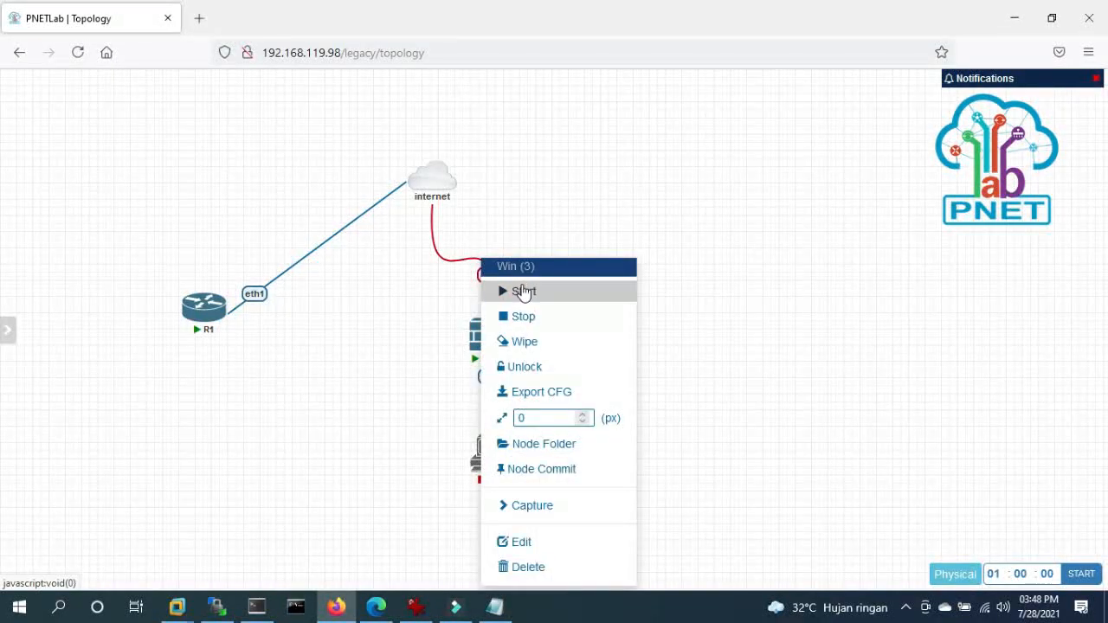
{"action": "left_click", "coordinate": [522, 290]}
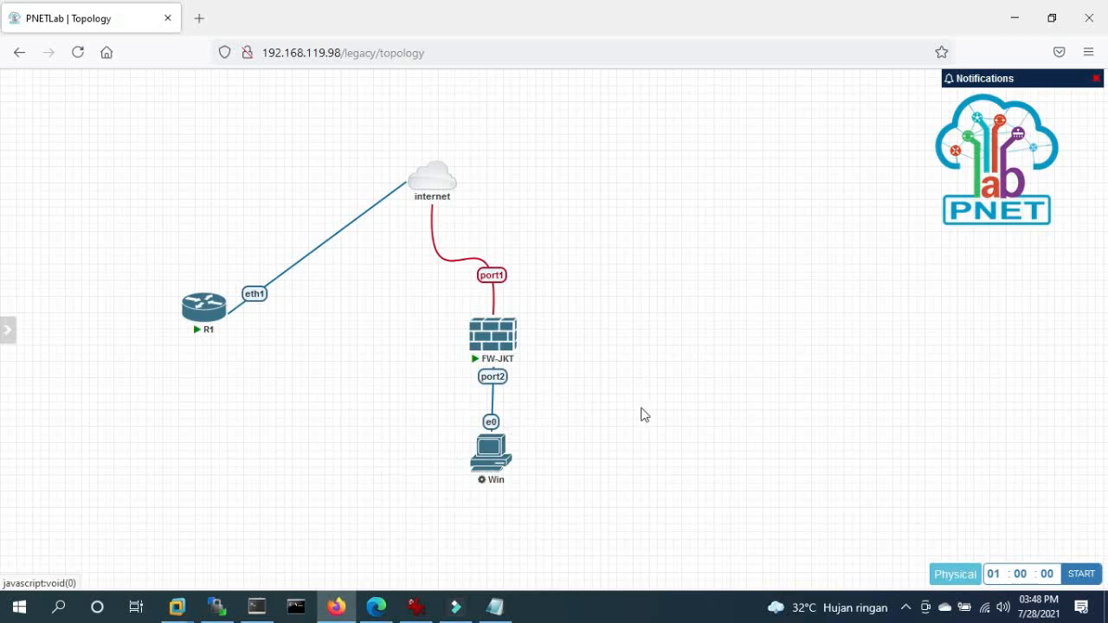
{"action": "mouse_move", "coordinate": [497, 341]}
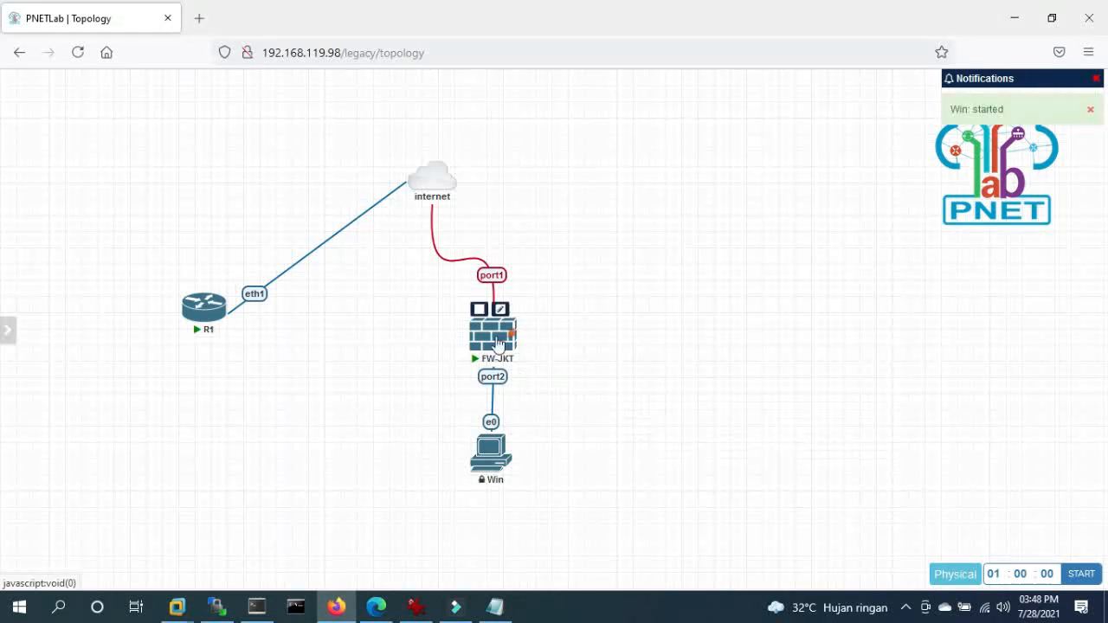
{"action": "left_click", "coordinate": [257, 613]}
{"action": "left_click", "coordinate": [606, 127]}
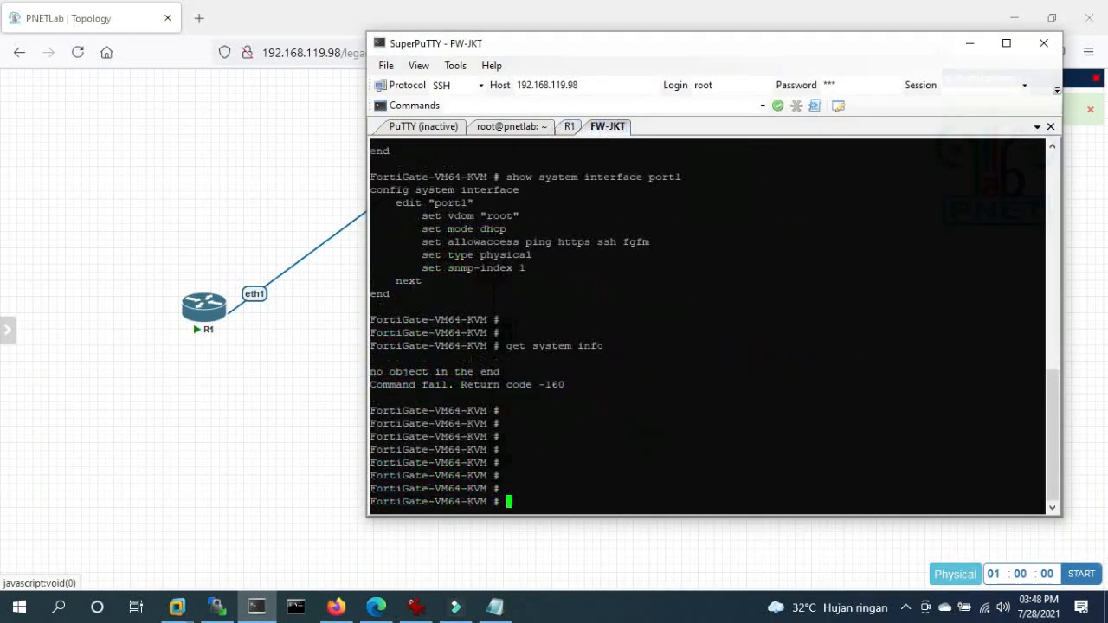
- In the Notepad pnet script, review the port1 and port2 interface settings
{"action": "key", "text": "Return"}
{"action": "key", "text": "Return"}
{"action": "key", "text": "Return"}
{"action": "key", "text": "Return"}
{"action": "key", "text": "Return"}
{"action": "key", "text": "Return"}
{"action": "key", "text": "Return"}
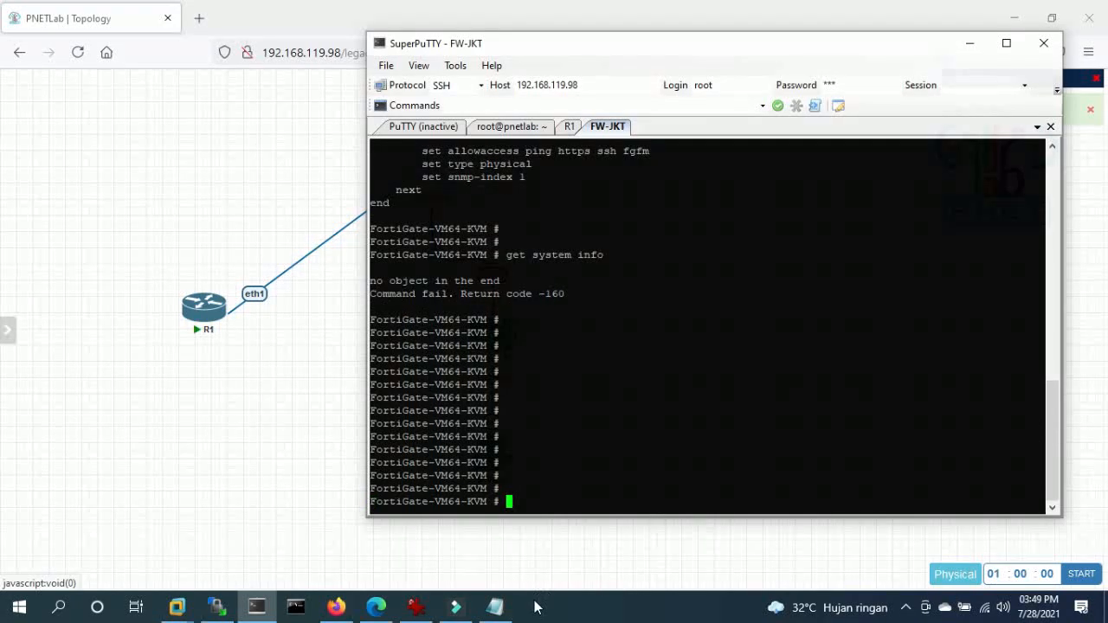
{"action": "mouse_move", "coordinate": [508, 617]}
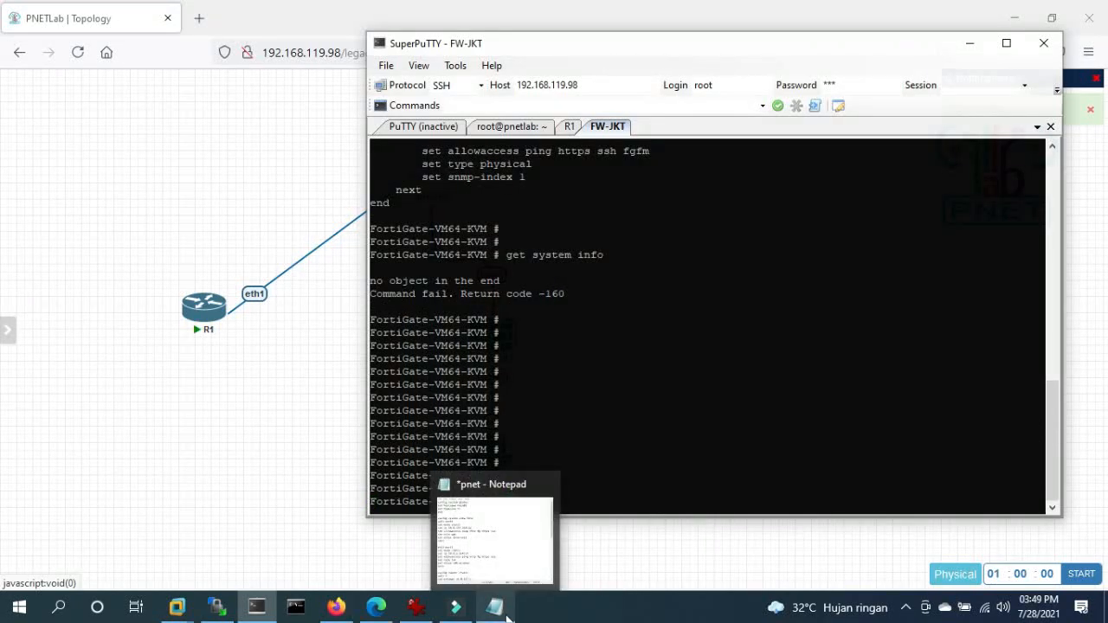
{"action": "left_click", "coordinate": [508, 617]}
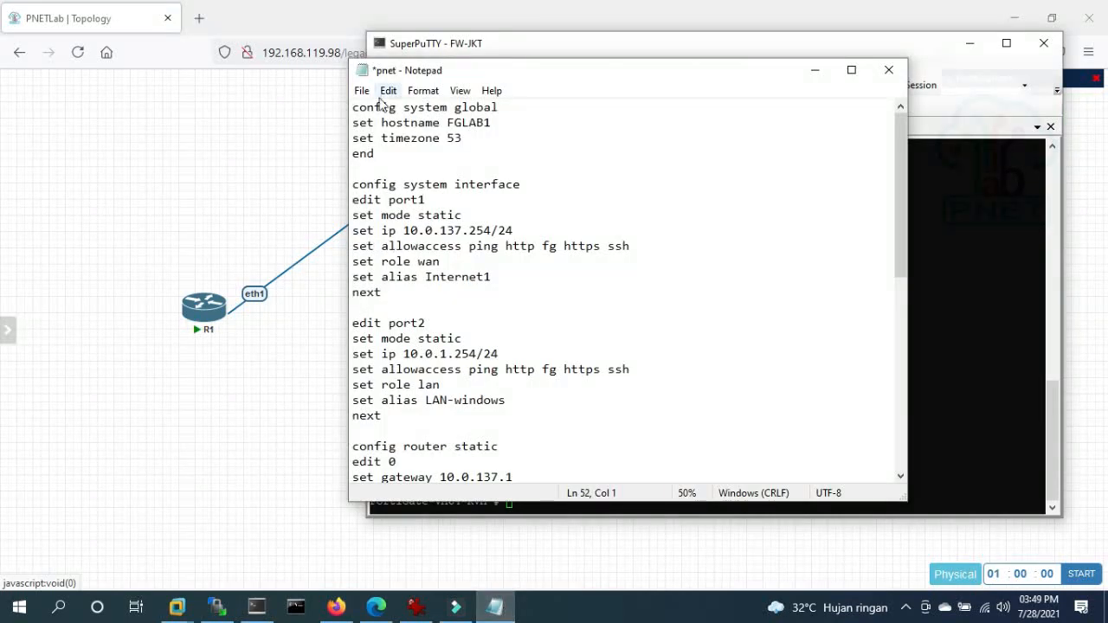
{"action": "left_click_drag", "start_coordinate": [382, 232], "coordinate": [472, 231]}
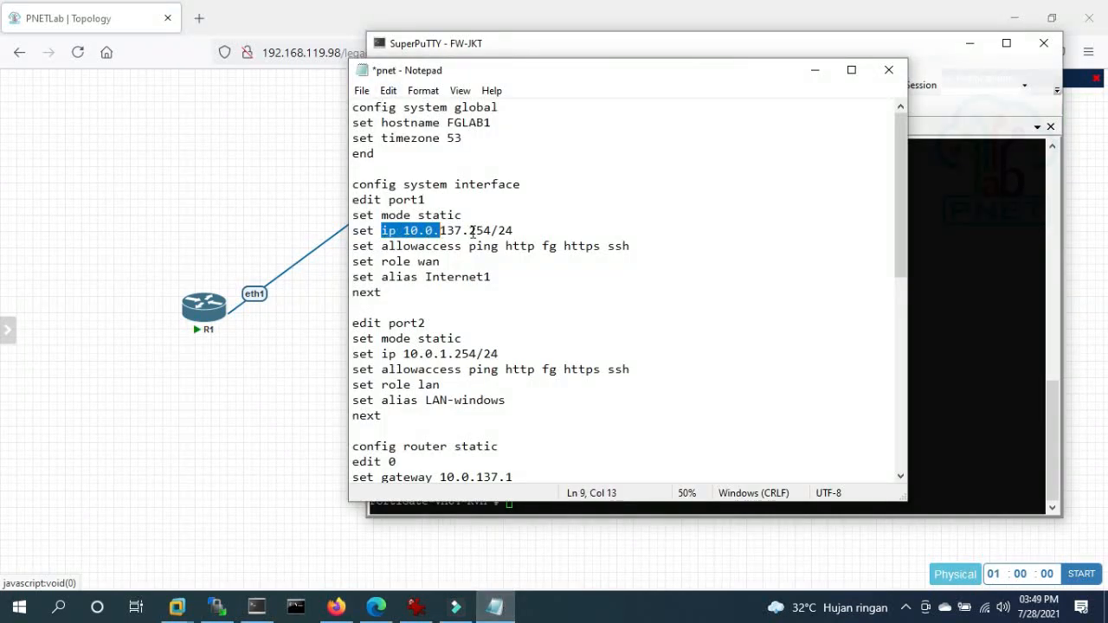
{"action": "left_click", "coordinate": [483, 229]}
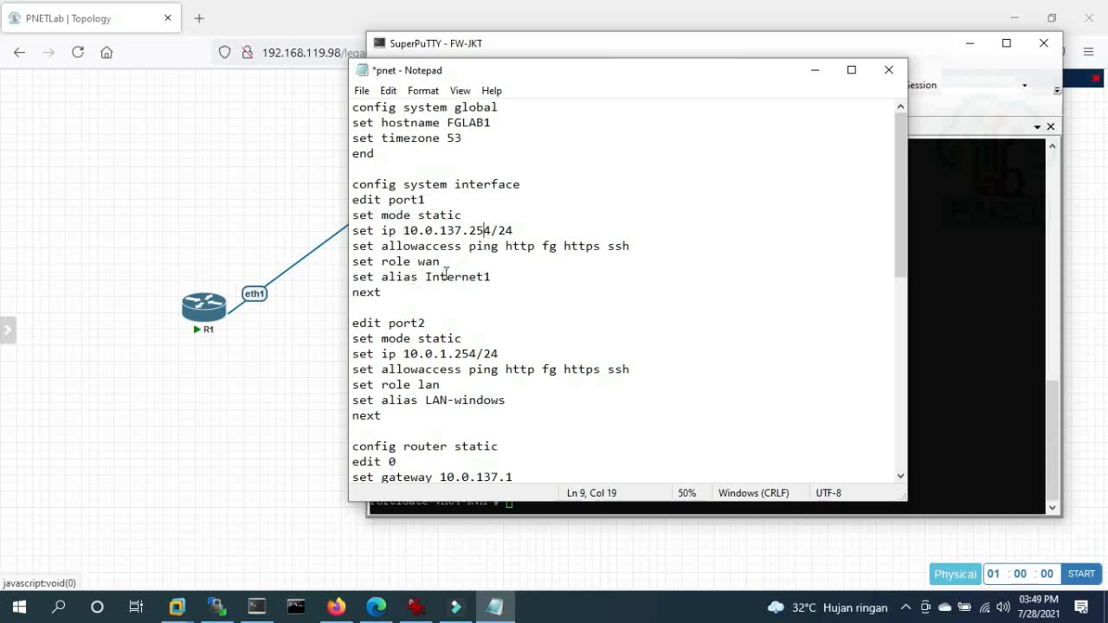
{"action": "left_click", "coordinate": [413, 260]}
{"action": "left_click_drag", "start_coordinate": [407, 351], "coordinate": [463, 369]}
{"action": "left_click", "coordinate": [464, 369]}
- Scroll through the route and DNS blocks to the firewall address LAN subnet entries
{"action": "scroll", "coordinate": [433, 400], "scroll_direction": "down", "scroll_amount": 2}
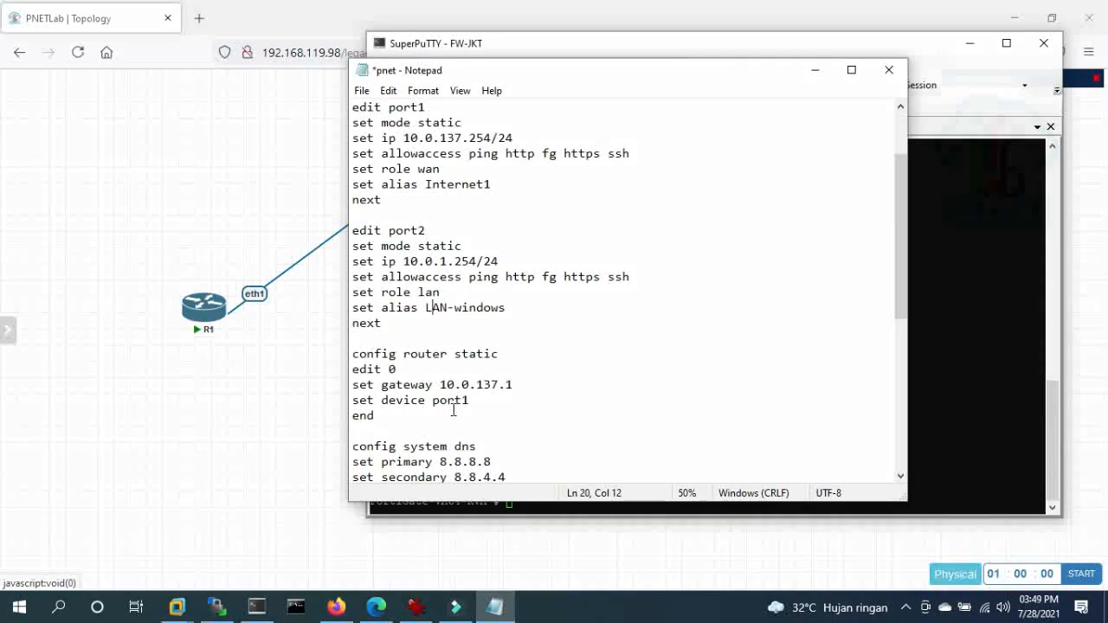
{"action": "left_click_drag", "start_coordinate": [352, 353], "coordinate": [461, 400]}
{"action": "scroll", "coordinate": [468, 407], "scroll_direction": "down", "scroll_amount": 2}
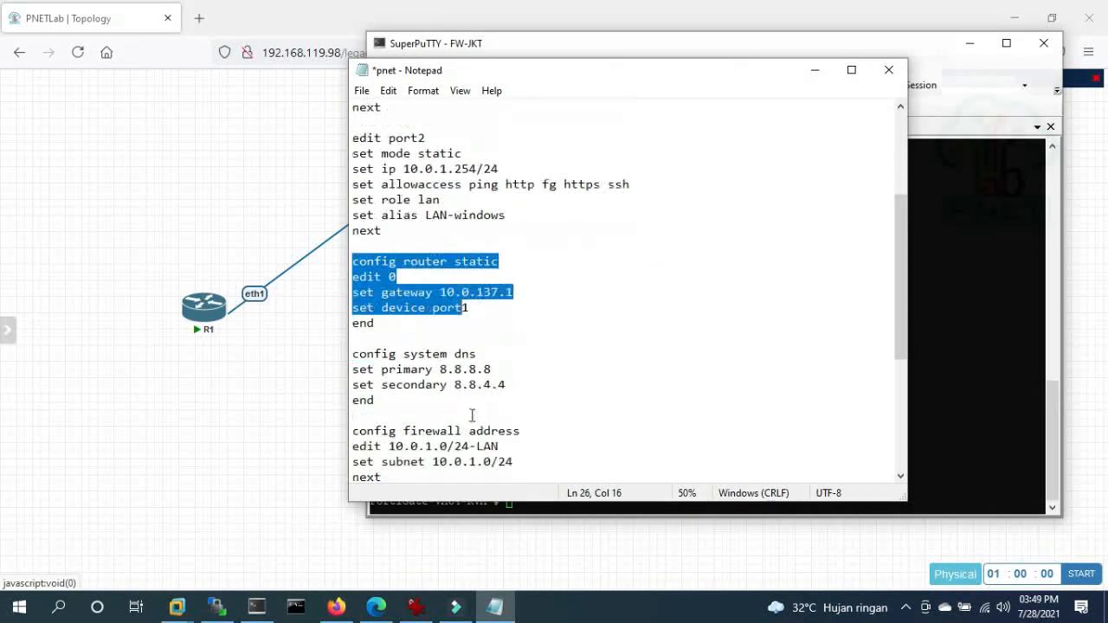
{"action": "left_click_drag", "start_coordinate": [352, 353], "coordinate": [367, 400]}
{"action": "scroll", "coordinate": [433, 406], "scroll_direction": "down", "scroll_amount": 2}
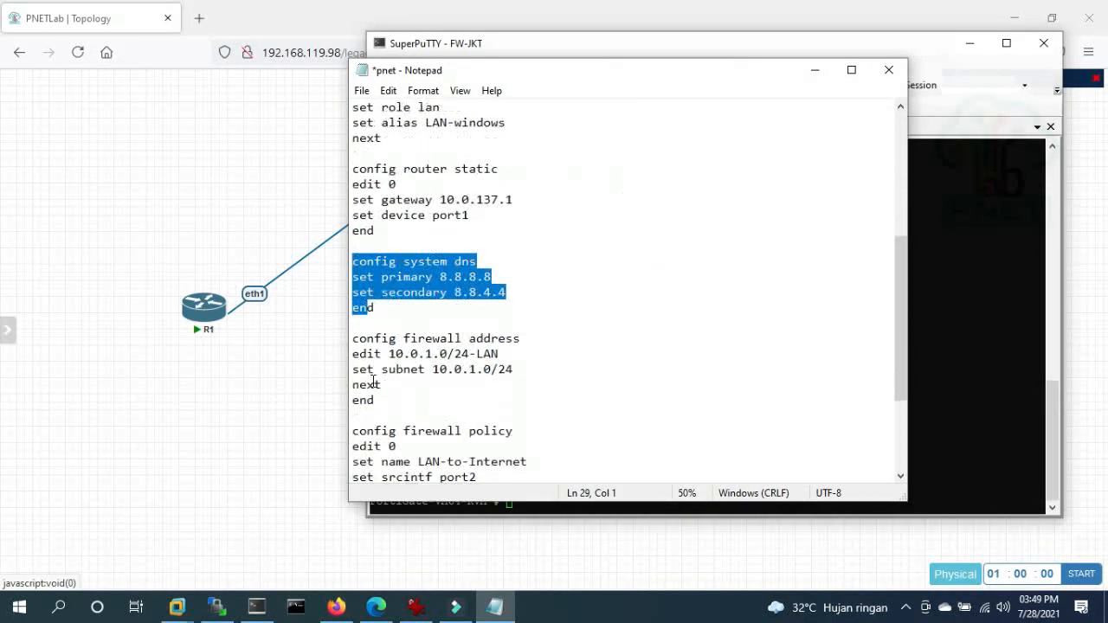
{"action": "mouse_move", "coordinate": [352, 339]}
{"action": "left_mouse_down"}
{"action": "mouse_move", "coordinate": [470, 368]}
{"action": "mouse_move", "coordinate": [352, 355]}
{"action": "left_mouse_up"}
{"action": "left_click", "coordinate": [511, 369]}
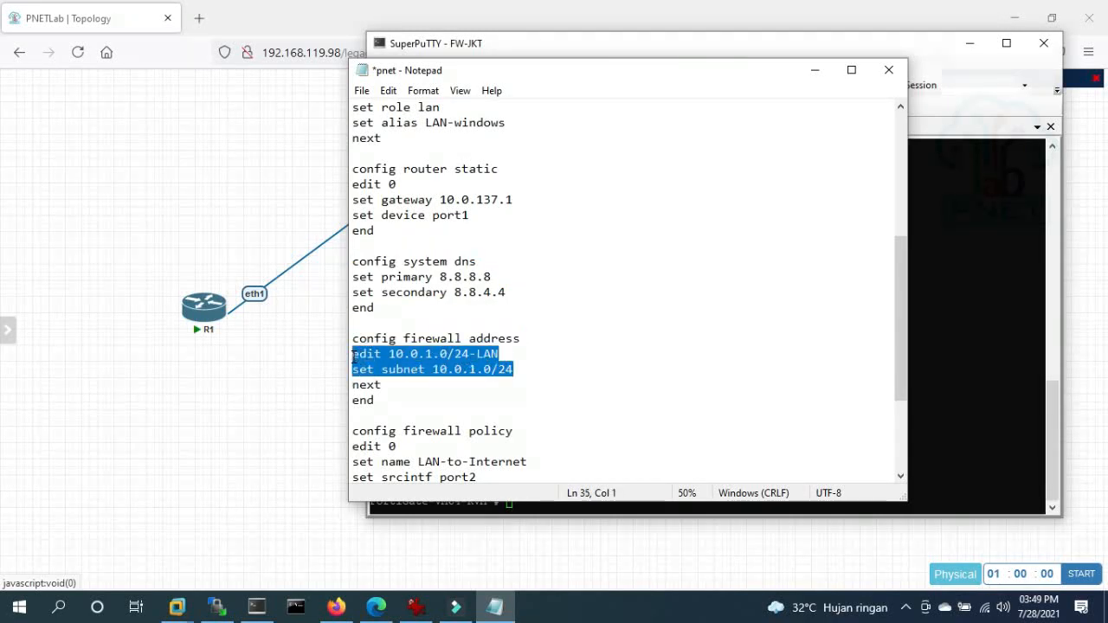
- Review the 10.0.1.0/24-LAN address object and the LAN-to-Internet NAT policy block
{"action": "left_click", "coordinate": [381, 362]}
{"action": "left_click_drag", "start_coordinate": [354, 338], "coordinate": [477, 355]}
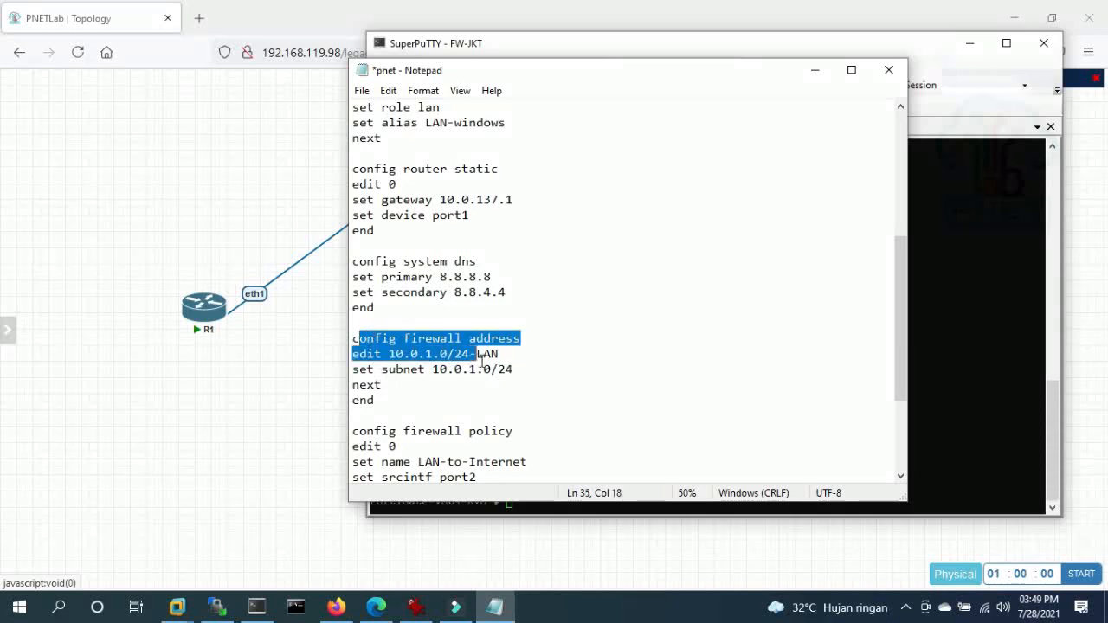
{"action": "left_click", "coordinate": [487, 347]}
{"action": "scroll", "coordinate": [478, 372], "scroll_direction": "down", "scroll_amount": 3}
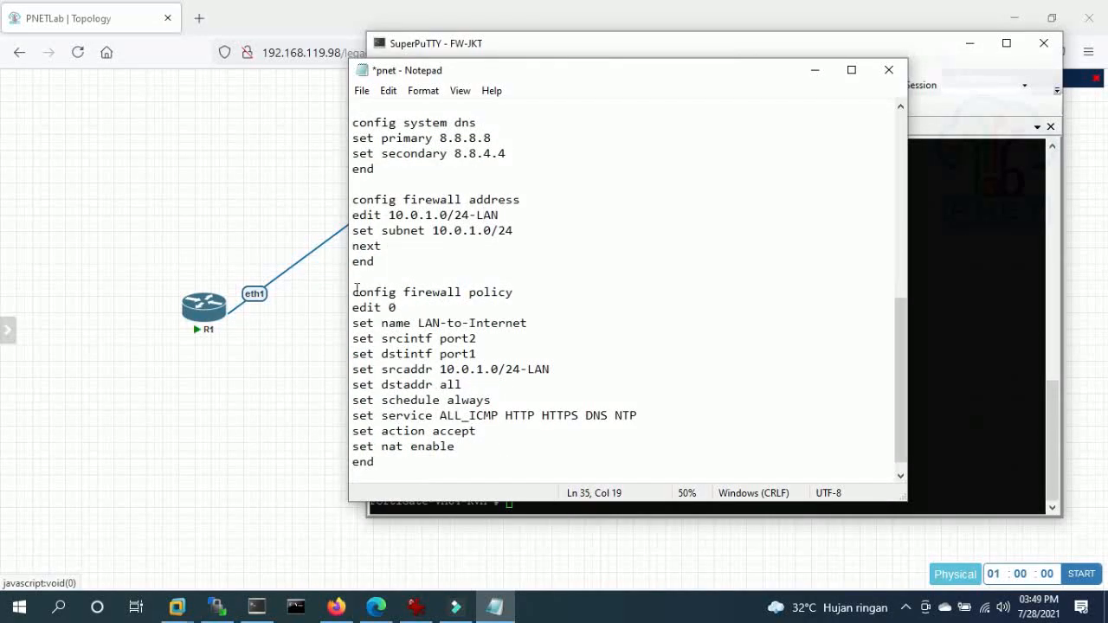
{"action": "left_click_drag", "start_coordinate": [356, 291], "coordinate": [449, 312]}
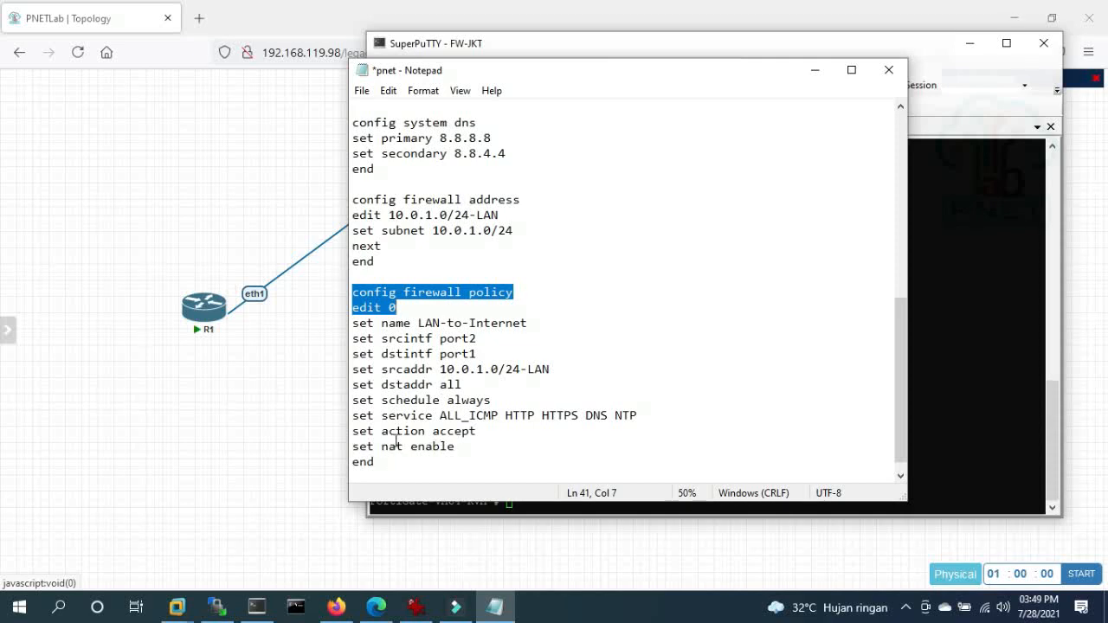
{"action": "left_click", "coordinate": [328, 455]}
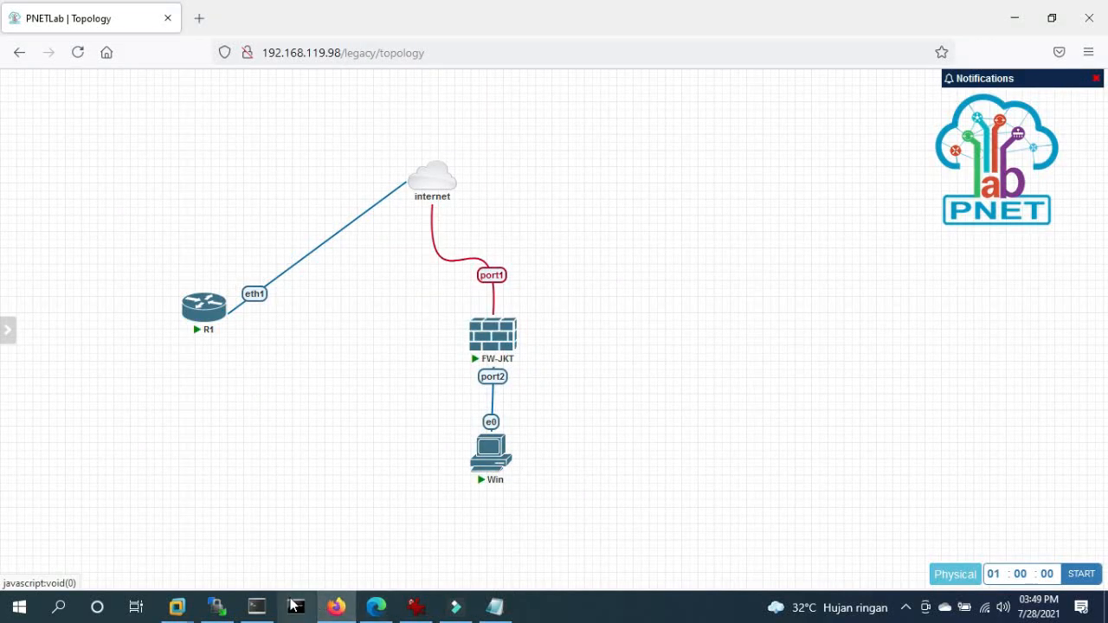
- Copy the full FortiGate configuration script from the pnet Notepad notes, then return to the FW-JKT terminal
{"action": "left_click", "coordinate": [254, 491]}
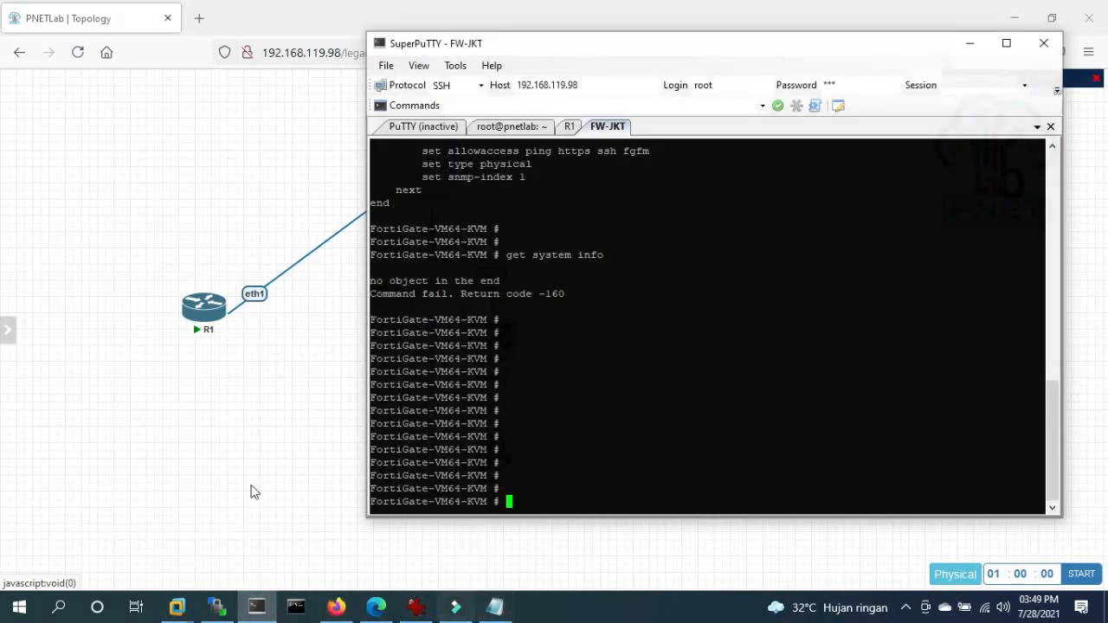
{"action": "left_click", "coordinate": [336, 607]}
{"action": "left_click", "coordinate": [495, 607]}
{"action": "left_click_drag", "start_coordinate": [396, 475], "coordinate": [360, 8]}
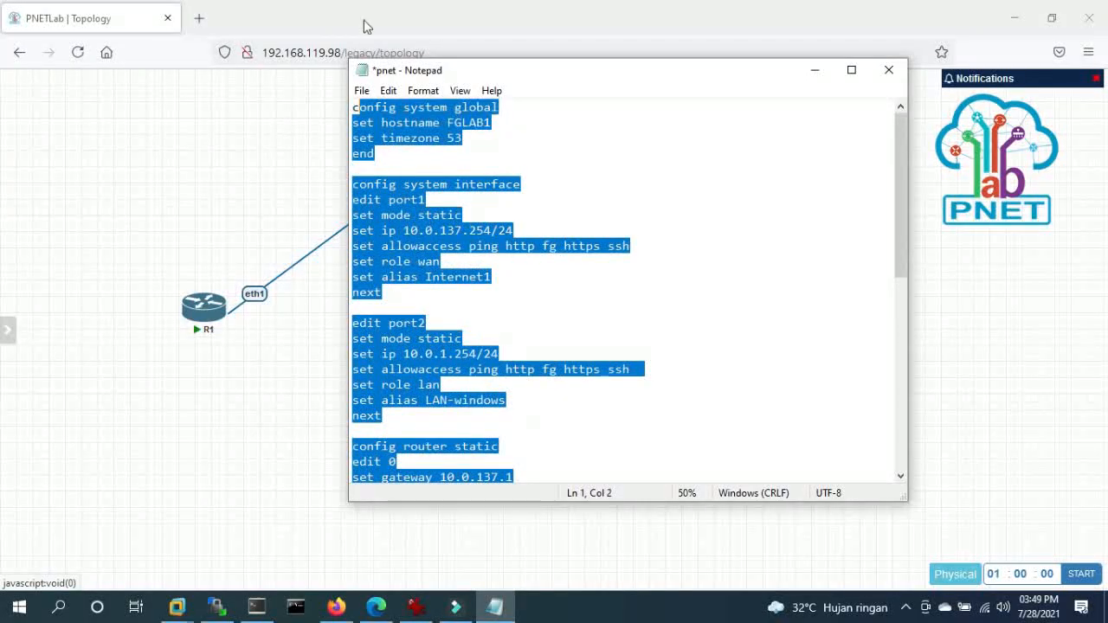
{"action": "left_click", "coordinate": [354, 168]}
{"action": "left_click_drag", "start_coordinate": [353, 104], "coordinate": [459, 495]}
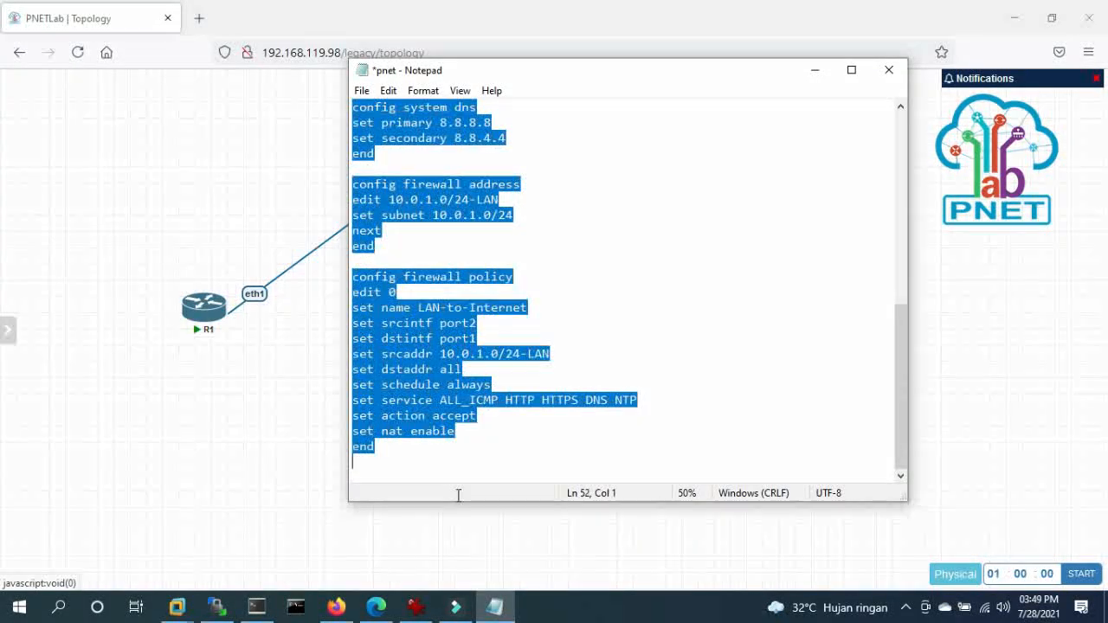
{"action": "left_click", "coordinate": [479, 386]}
{"action": "scroll", "coordinate": [477, 384], "scroll_direction": "up", "scroll_amount": 10}
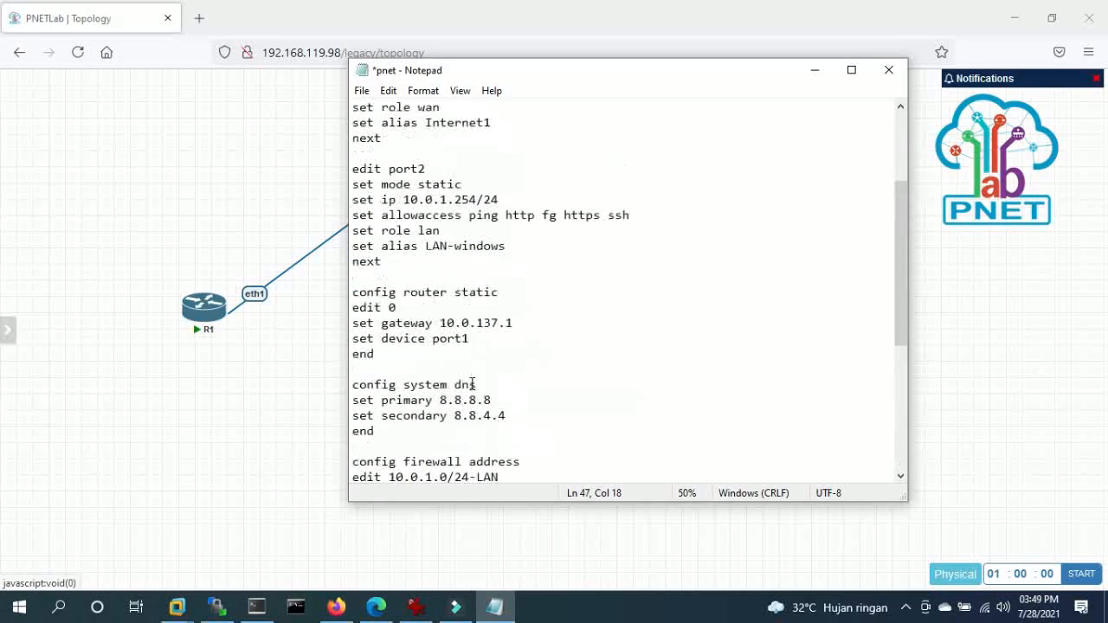
{"action": "left_click", "coordinate": [218, 489]}
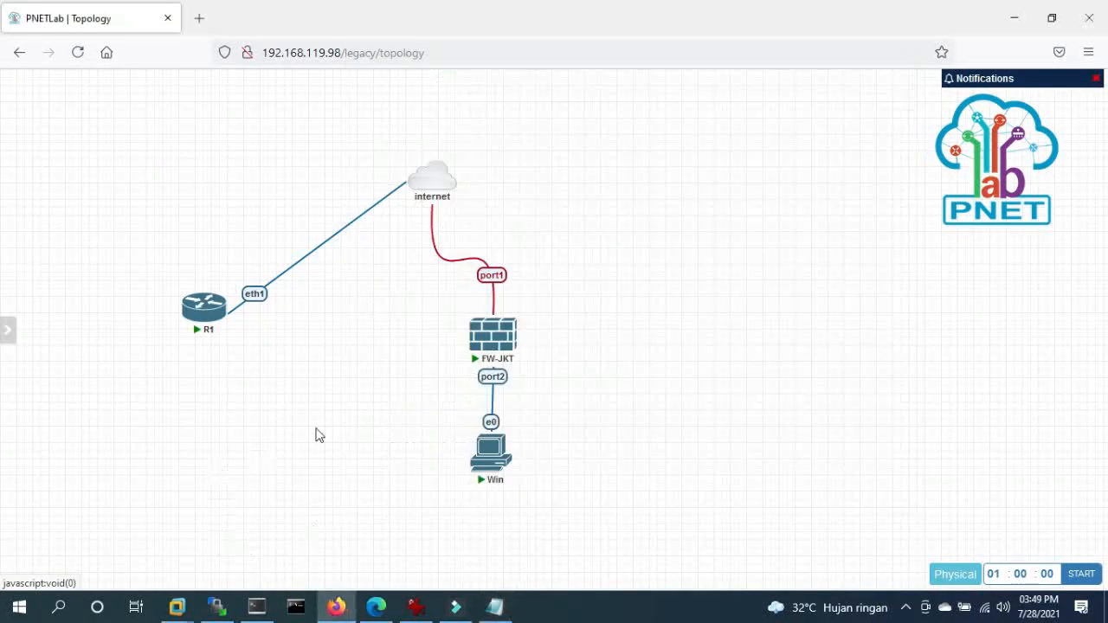
{"action": "left_click", "coordinate": [257, 606]}
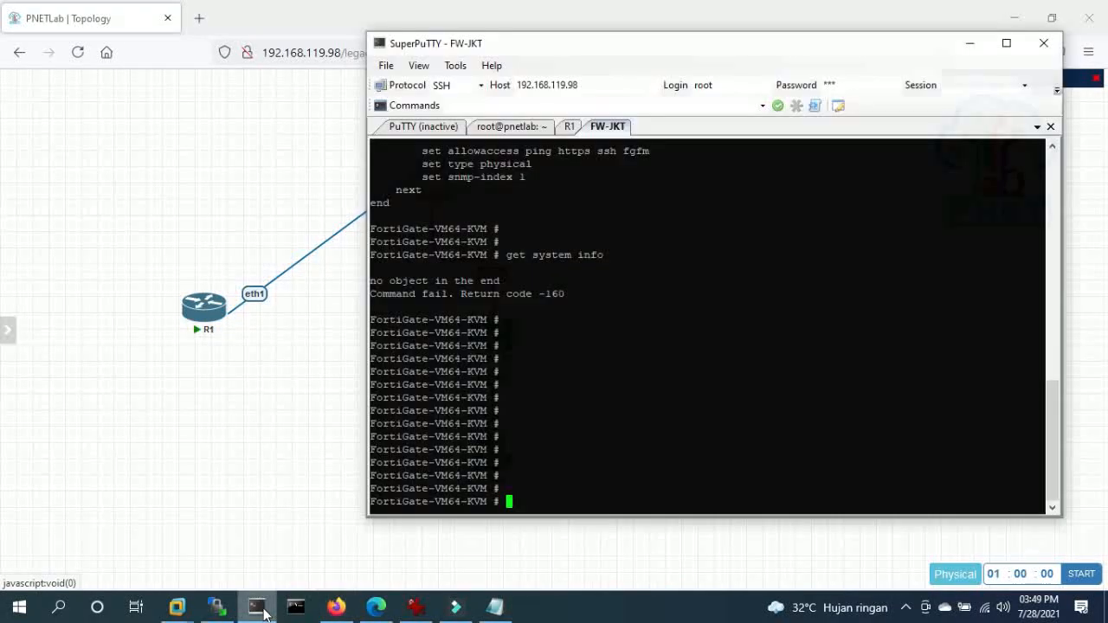
- Paste the script into FGLAB1 and run 'get system interface physical': port1 10.0.137.254 and port2 10.0.1.254 are up
{"action": "key", "text": "shift+Insert"}
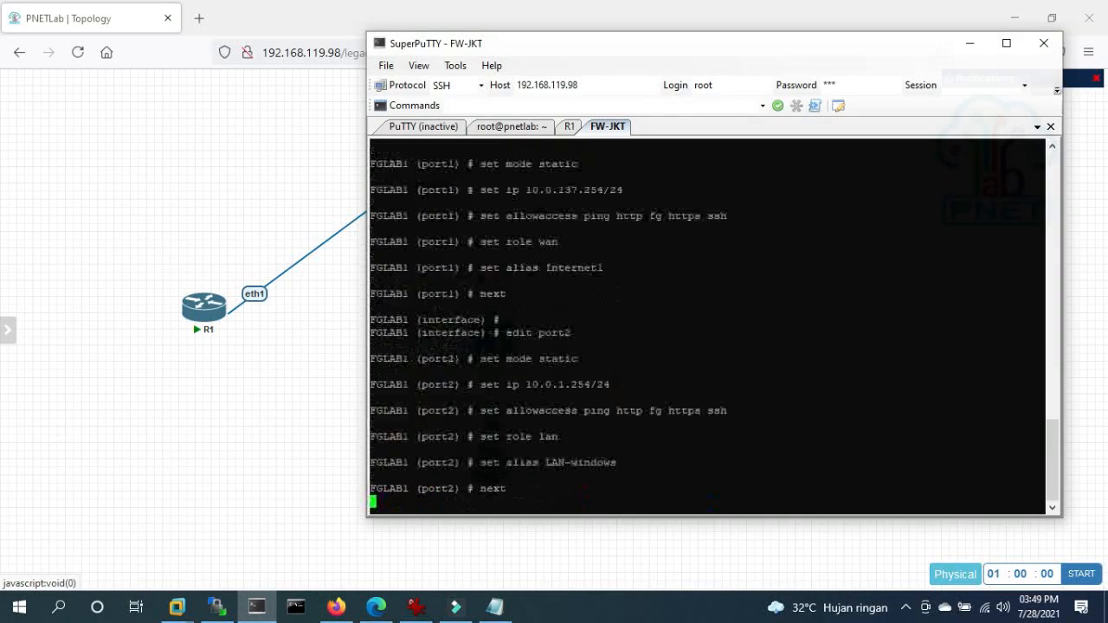
{"action": "key", "text": "Return"}
{"action": "key", "text": "Return"}
{"action": "key", "text": "Return"}
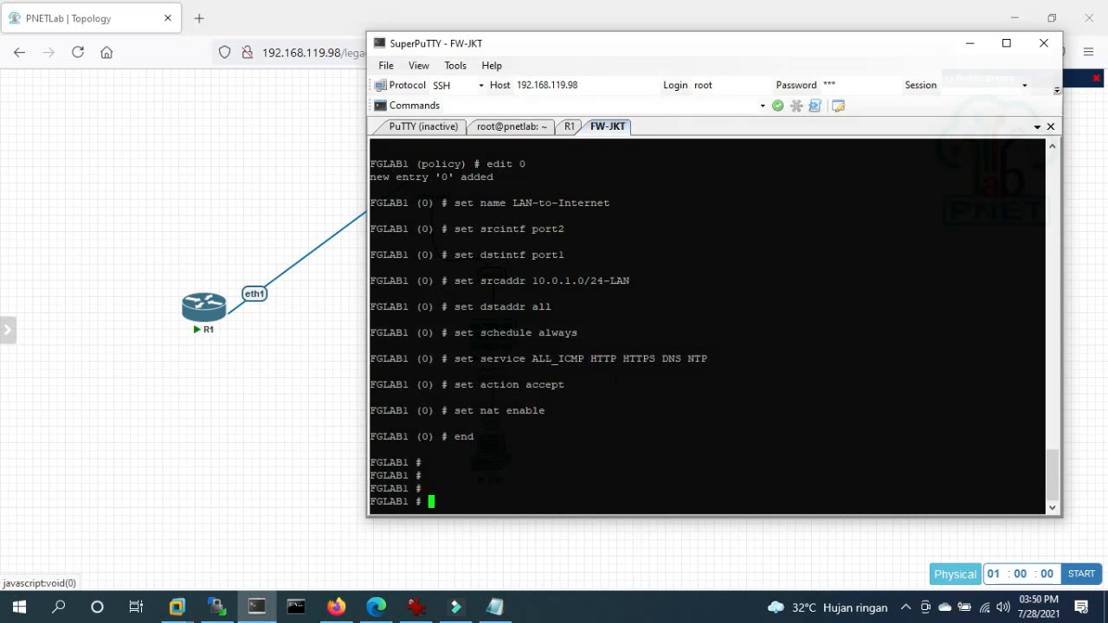
{"action": "type", "text": "get system in"}
{"action": "key", "text": "Tab"}
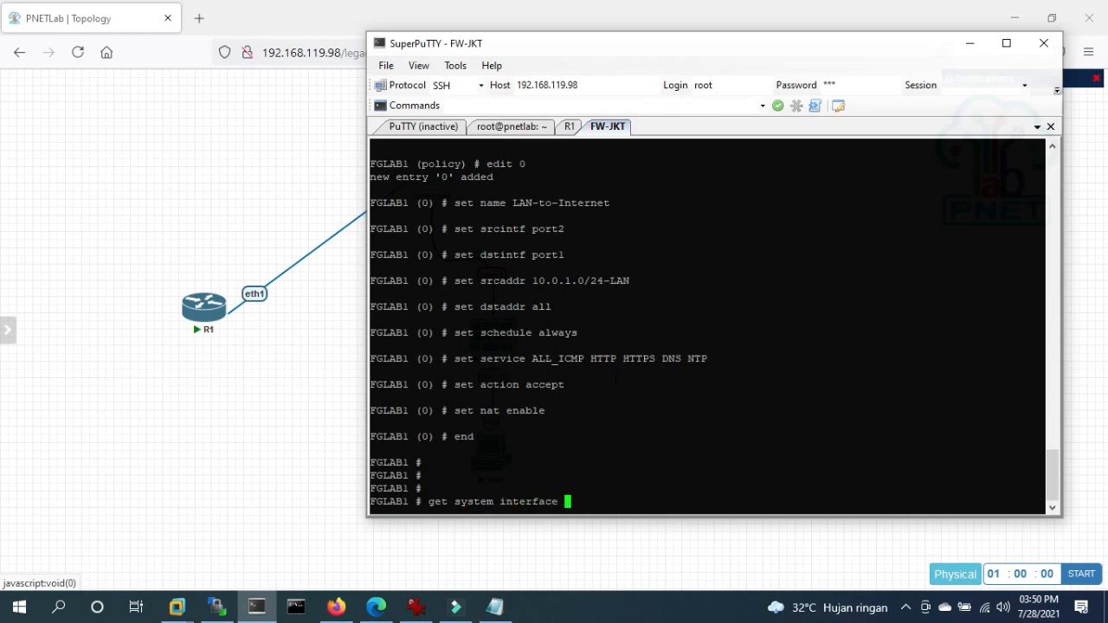
{"action": "type", "text": "p"}
{"action": "key", "text": "Tab"}
{"action": "key", "text": "Return"}
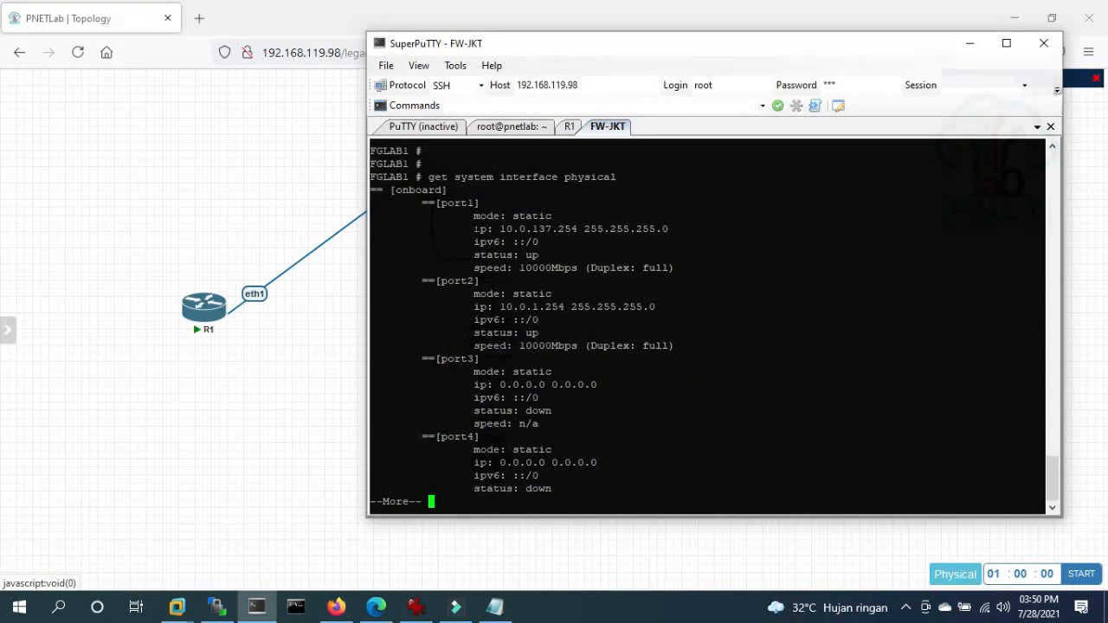
{"action": "left_click_drag", "start_coordinate": [473, 229], "coordinate": [596, 229]}
{"action": "left_click", "coordinate": [587, 229]}
- Ping gateway 10.0.137.1 from FGLAB1 with 'exe ping', which succeeds with 0% loss
{"action": "key", "text": "space"}
{"action": "type", "text": "ping"}
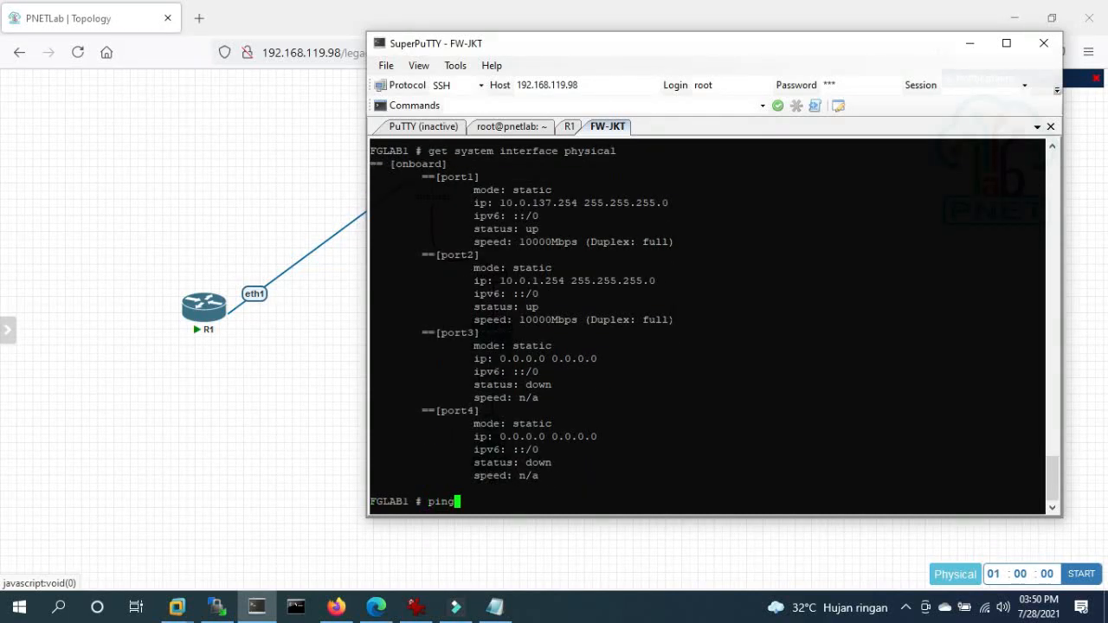
{"action": "type", "text": " 10.0.137.1"}
{"action": "key", "text": "Return"}
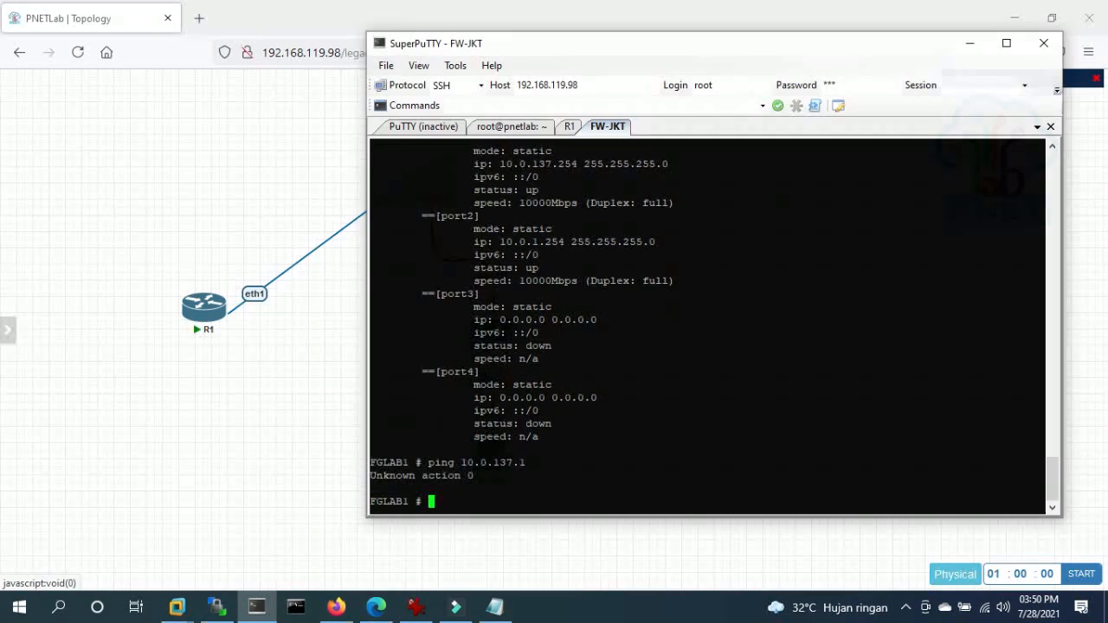
{"action": "key", "text": "Up"}
{"action": "key", "text": "Left"}
{"action": "key", "text": "Left"}
{"action": "key", "text": "Left"}
{"action": "key", "text": "Left"}
{"action": "key", "text": "Left"}
{"action": "key", "text": "Left"}
{"action": "key", "text": "Left"}
{"action": "key", "text": "Left"}
{"action": "key", "text": "Left"}
{"action": "key", "text": "Left"}
{"action": "key", "text": "Left"}
{"action": "key", "text": "Left"}
{"action": "key", "text": "Left"}
{"action": "key", "text": "Left"}
{"action": "key", "text": "Left"}
{"action": "type", "text": "exe"}
{"action": "key", "text": "Return"}
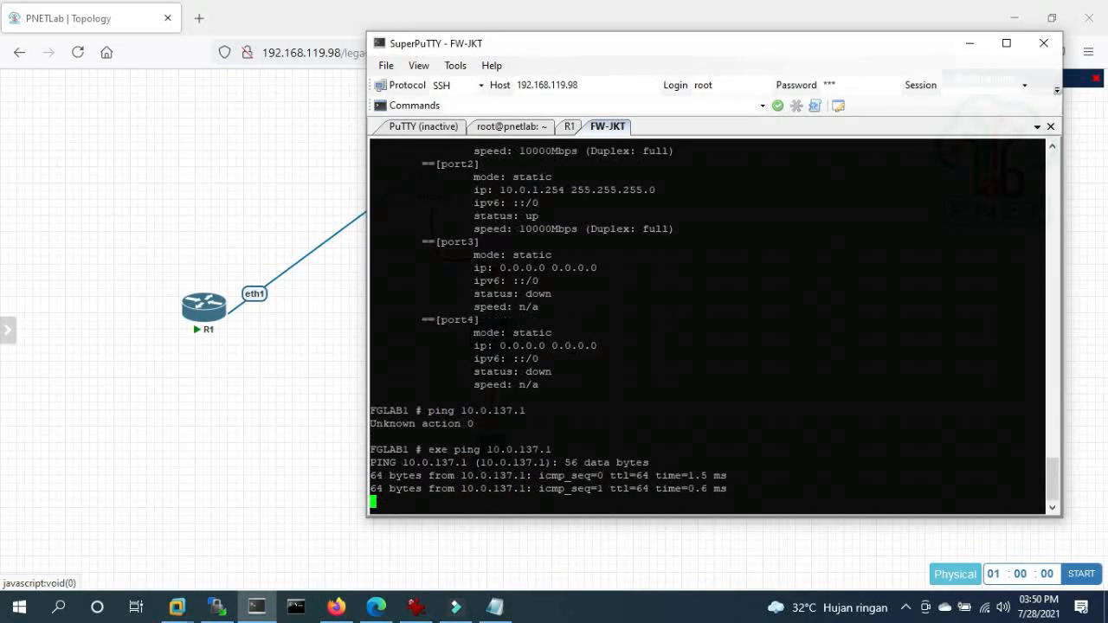
{"action": "key", "text": "ctrl+c"}
{"action": "key", "text": "Return"}
{"action": "key", "text": "Return"}
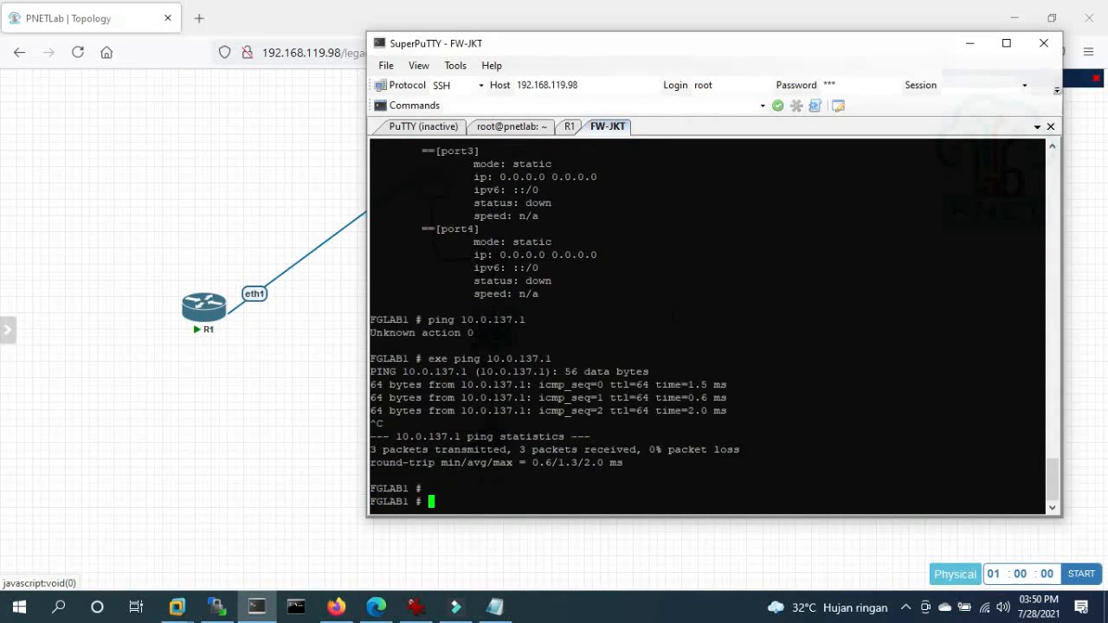
- Ping 8.8.8.8 from FGLAB1, which fails with 100% loss, then type 'config router static'
{"action": "key", "text": "Up"}
{"action": "key", "text": "BackSpace"}
{"action": "key", "text": "BackSpace"}
{"action": "key", "text": "BackSpace"}
{"action": "key", "text": "BackSpace"}
{"action": "key", "text": "BackSpace"}
{"action": "key", "text": "BackSpace"}
{"action": "key", "text": "BackSpace"}
{"action": "key", "text": "BackSpace"}
{"action": "key", "text": "BackSpace"}
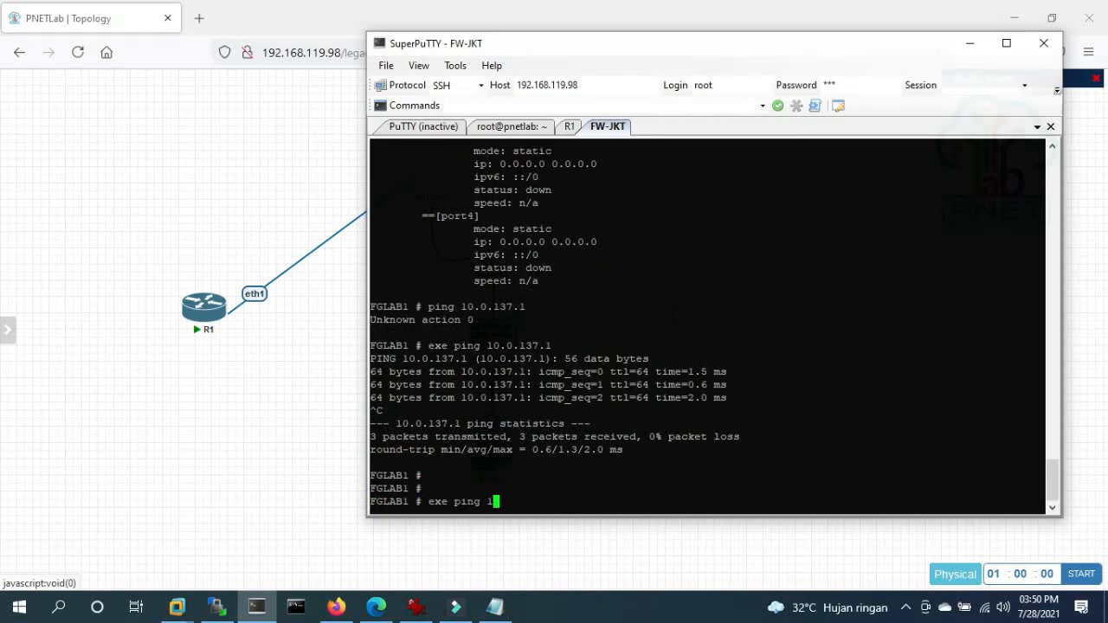
{"action": "type", "text": "8.8.8.8"}
{"action": "key", "text": "Return"}
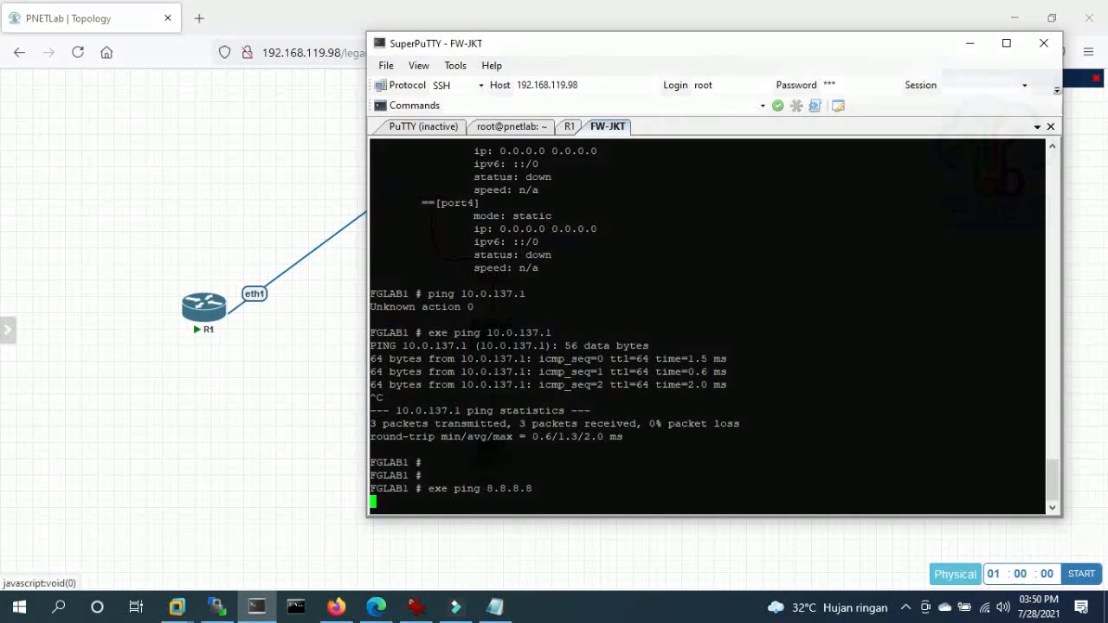
{"action": "key", "text": "ctrl+c"}
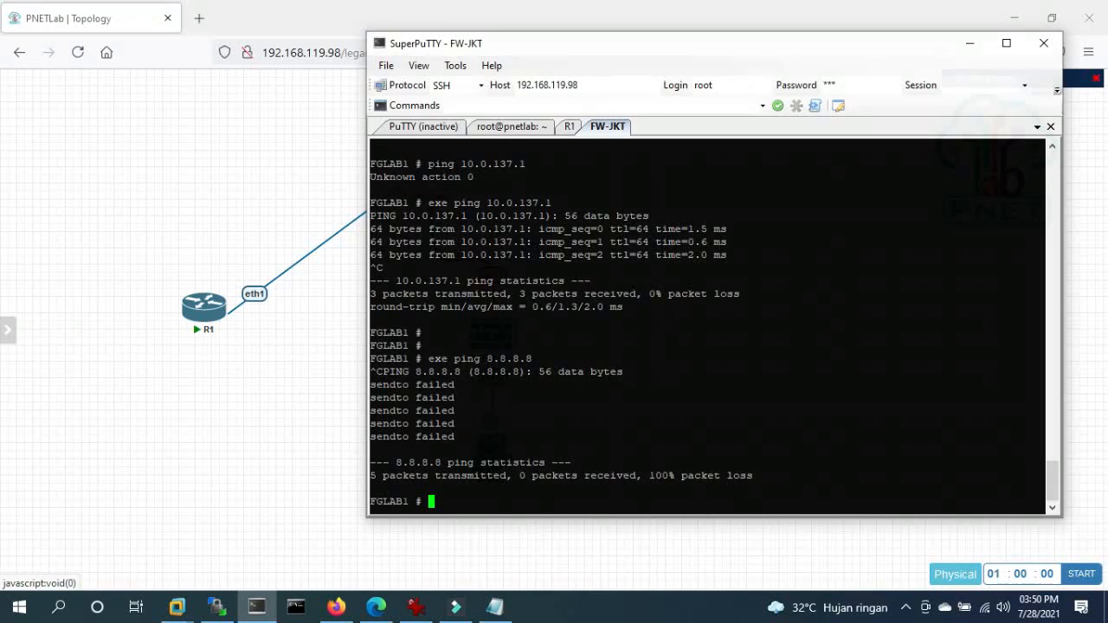
{"action": "type", "text": "config router static"}
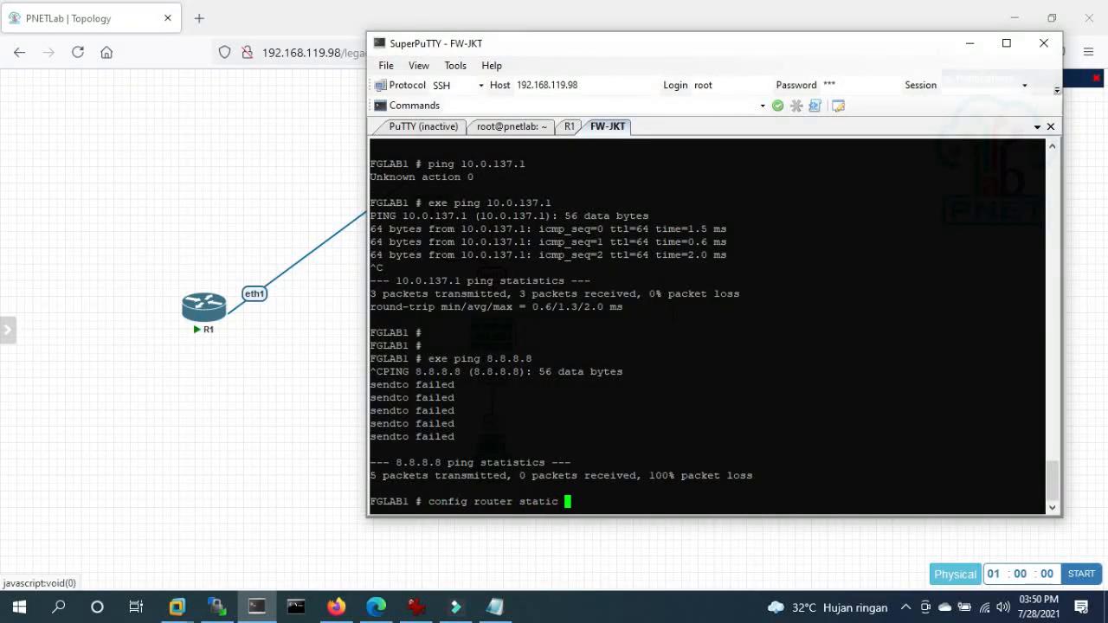
- Enter static route configuration on FGLAB1 and show the existing static routes
{"action": "key", "text": "Return"}
{"action": "type", "text": "show"}
{"action": "key", "text": "Return"}
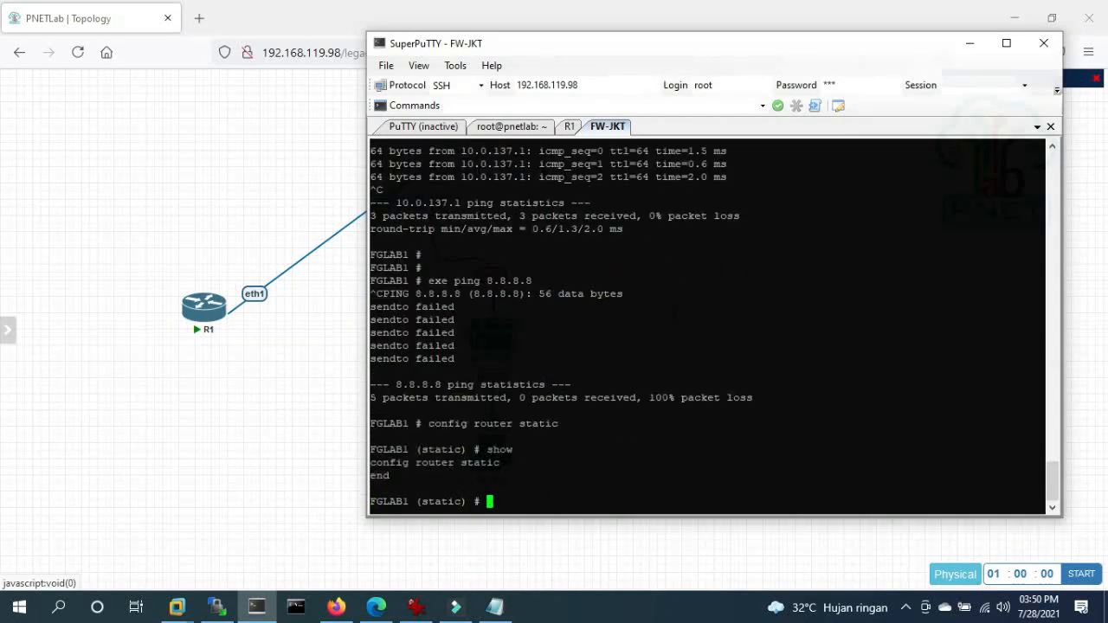
{"action": "key", "text": "Return"}
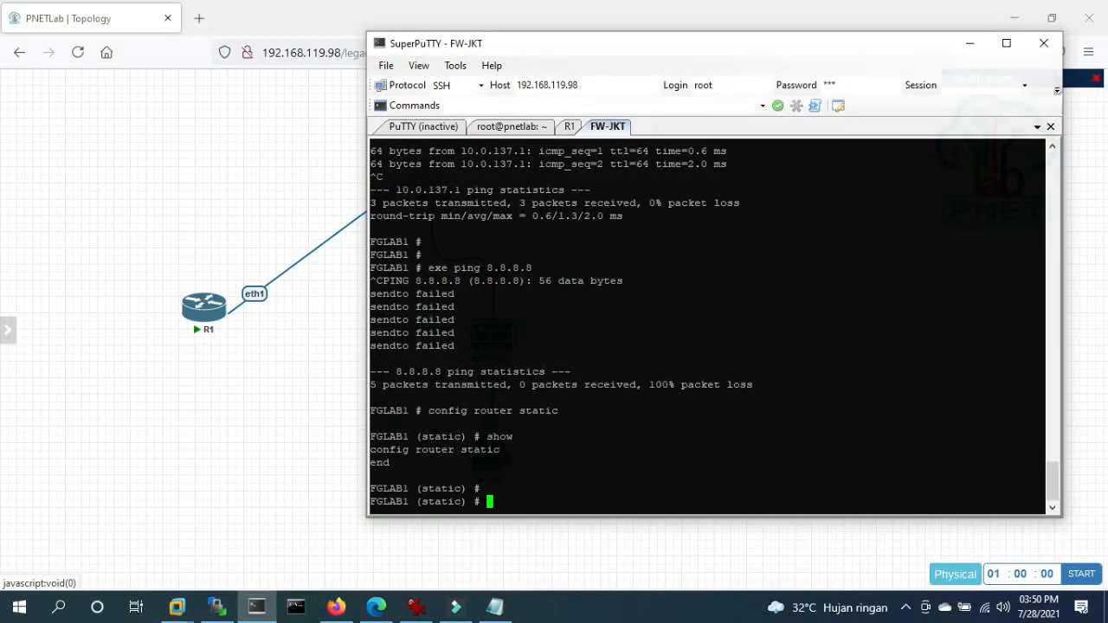
- Paste the static route block from the notes, with gateway 10.0.137.1 via port1, into FW-JKT
{"action": "left_click", "coordinate": [495, 605]}
{"action": "scroll", "coordinate": [435, 400], "scroll_direction": "down", "scroll_amount": 1}
{"action": "scroll", "coordinate": [435, 400], "scroll_direction": "down", "scroll_amount": 1}
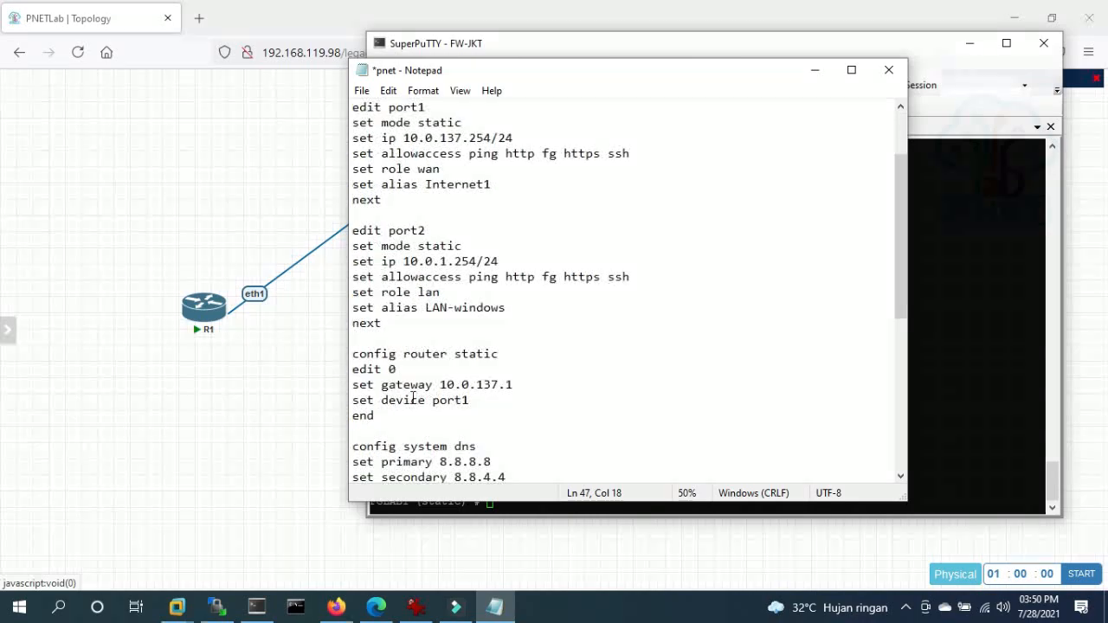
{"action": "left_click_drag", "start_coordinate": [380, 415], "coordinate": [327, 344]}
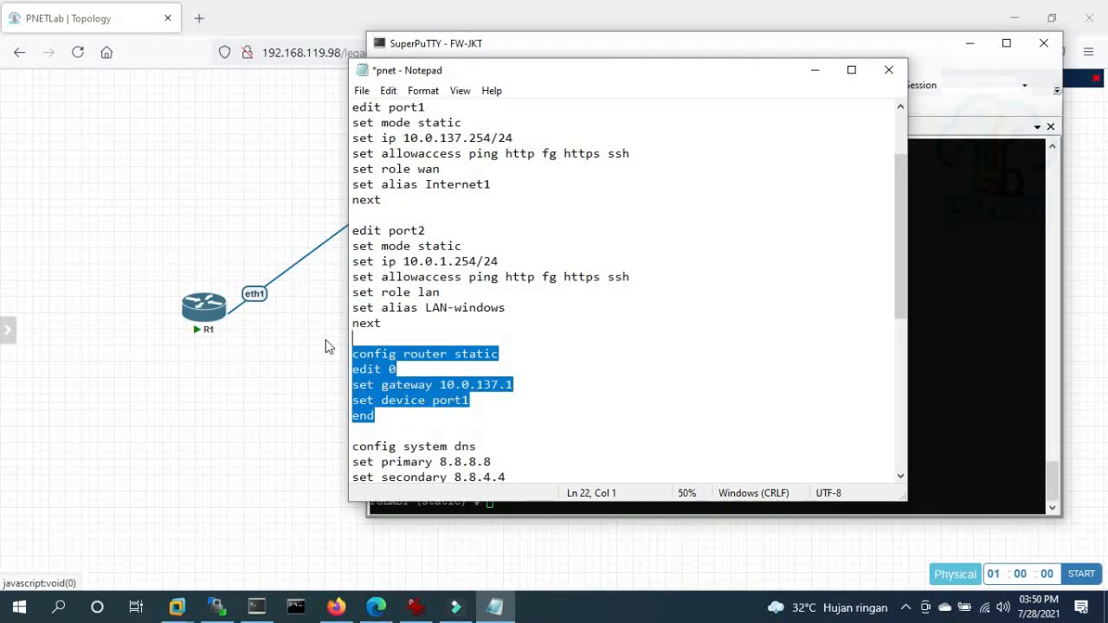
{"action": "left_click", "coordinate": [204, 406]}
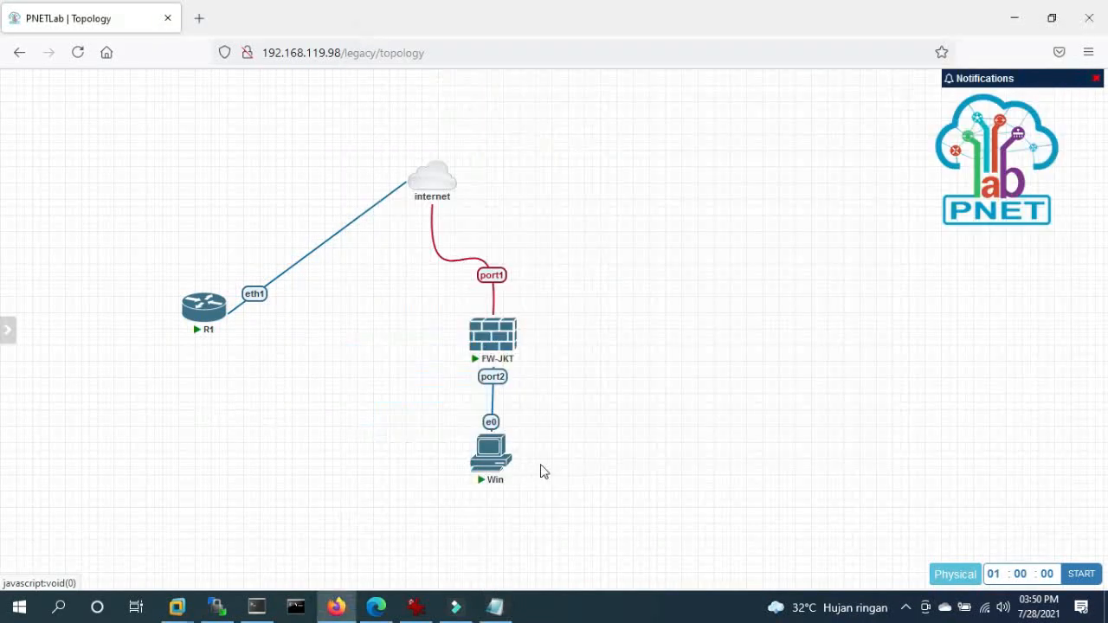
{"action": "left_click", "coordinate": [257, 605]}
{"action": "right_click", "coordinate": [372, 502]}
{"action": "key", "text": "Return"}
{"action": "key", "text": "Return"}
{"action": "key", "text": "Return"}
{"action": "key", "text": "Return"}
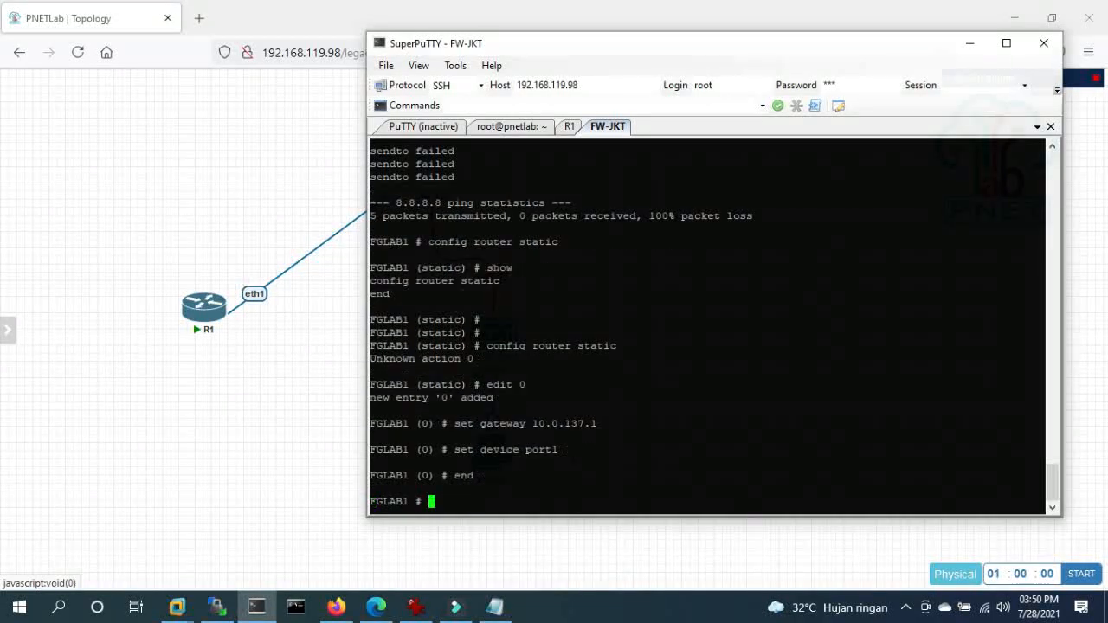
- Rerun the ping to 8.8.8.8, now 0% loss, and check port2's IP address
{"action": "key", "text": "Up"}
{"action": "key", "text": "Up"}
{"action": "key", "text": "Up"}
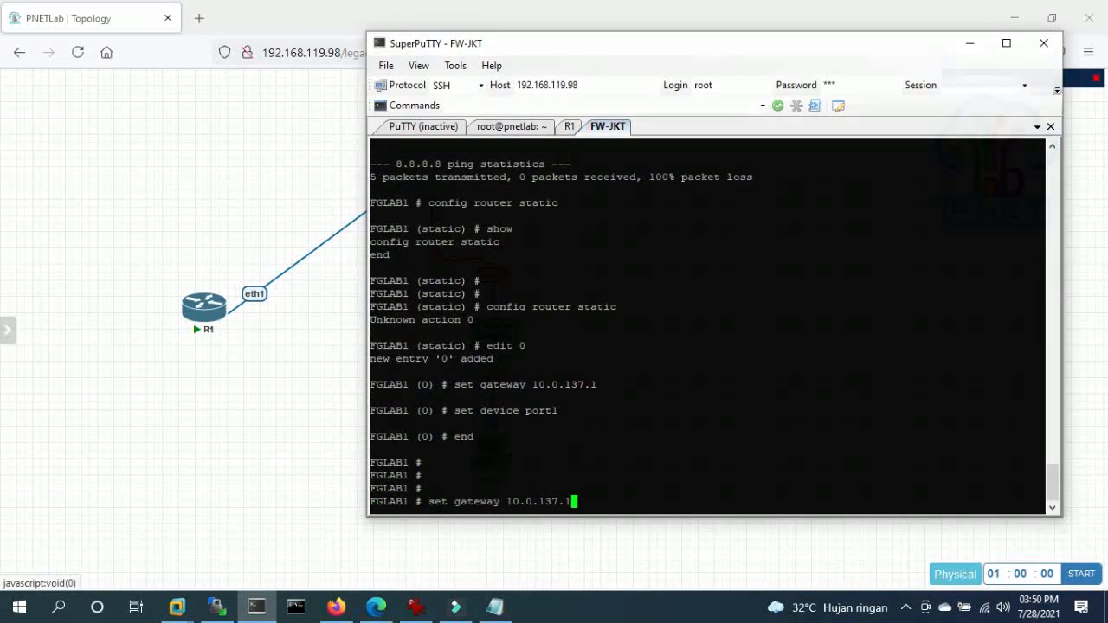
{"action": "key", "text": "Up"}
{"action": "key", "text": "Up"}
{"action": "key", "text": "Up"}
{"action": "key", "text": "Up"}
{"action": "key", "text": "Up"}
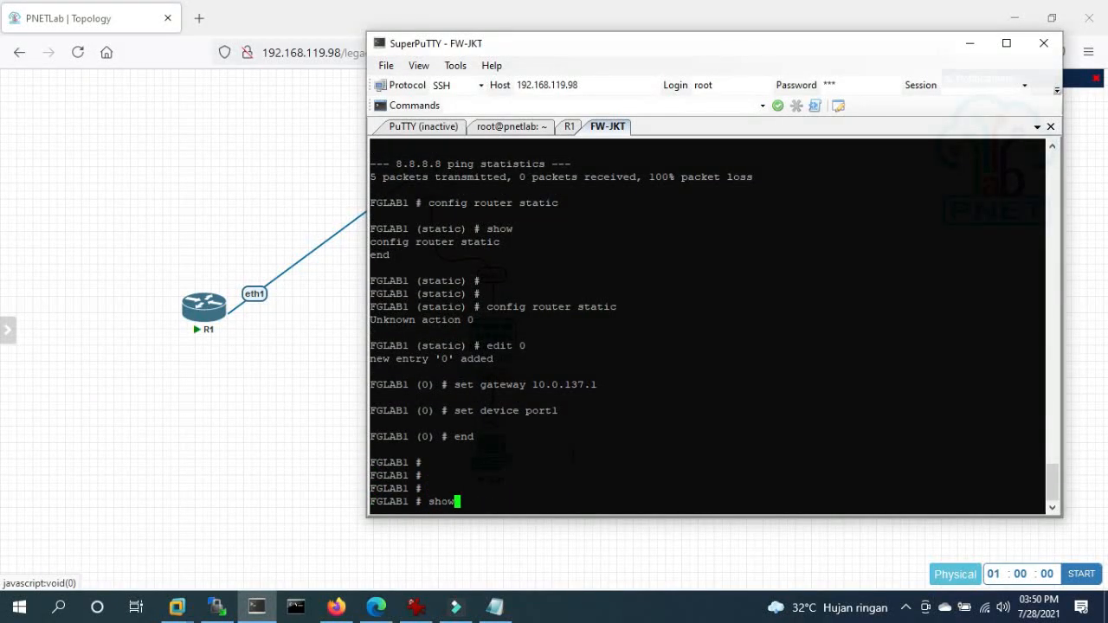
{"action": "key", "text": "Return"}
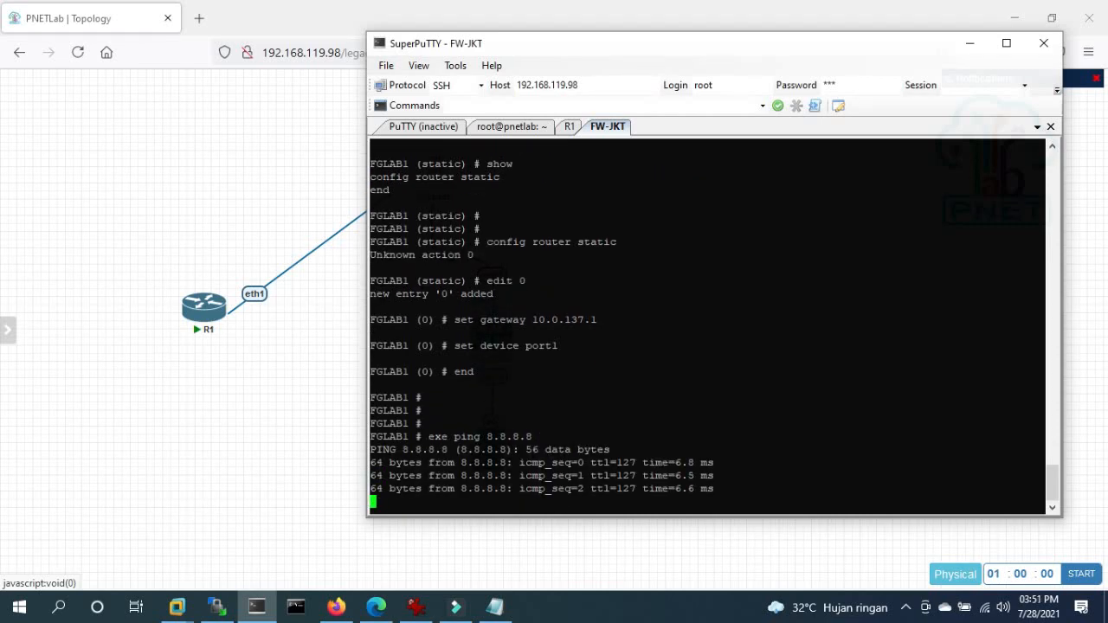
{"action": "key", "text": "Return"}
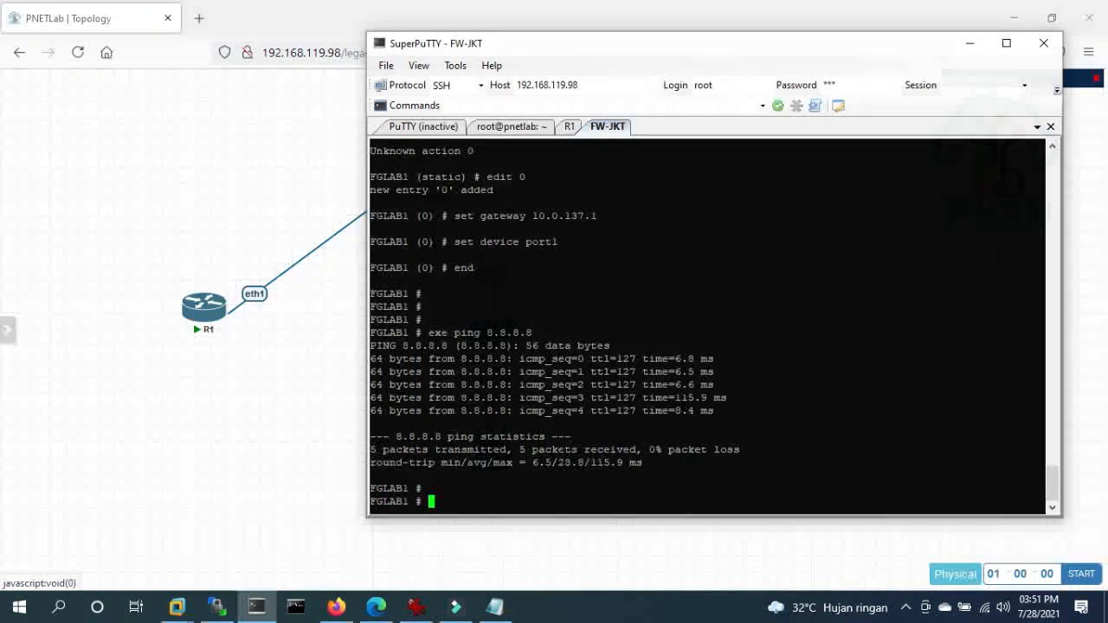
{"action": "scroll", "coordinate": [707, 327], "scroll_direction": "up", "scroll_amount": 15}
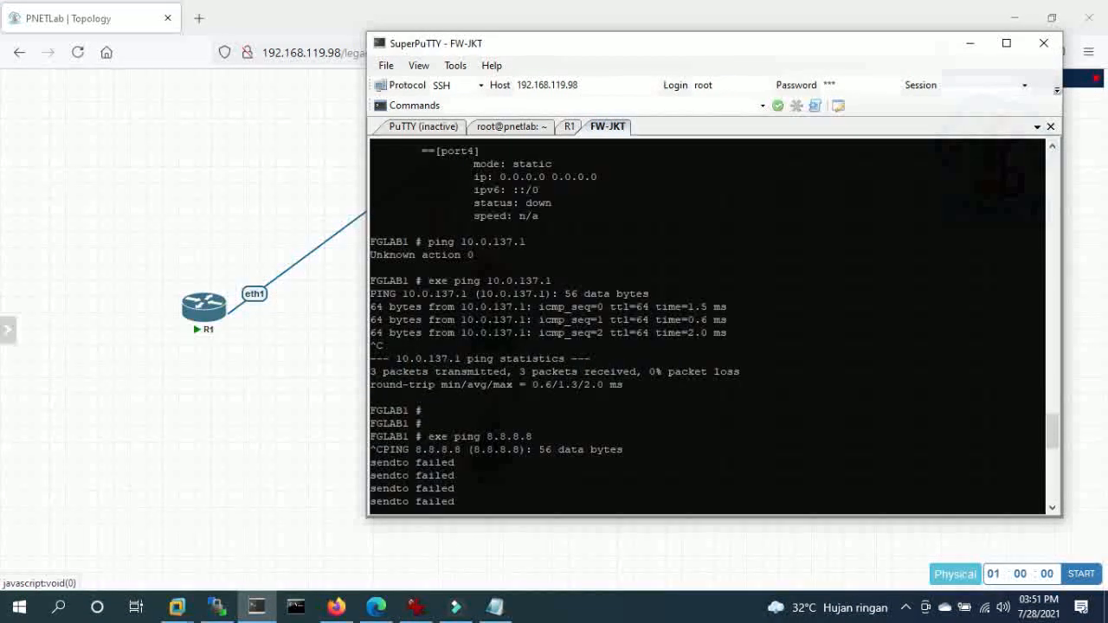
{"action": "scroll", "coordinate": [707, 327], "scroll_direction": "down", "scroll_amount": 5}
{"action": "scroll", "coordinate": [707, 327], "scroll_direction": "up", "scroll_amount": 5}
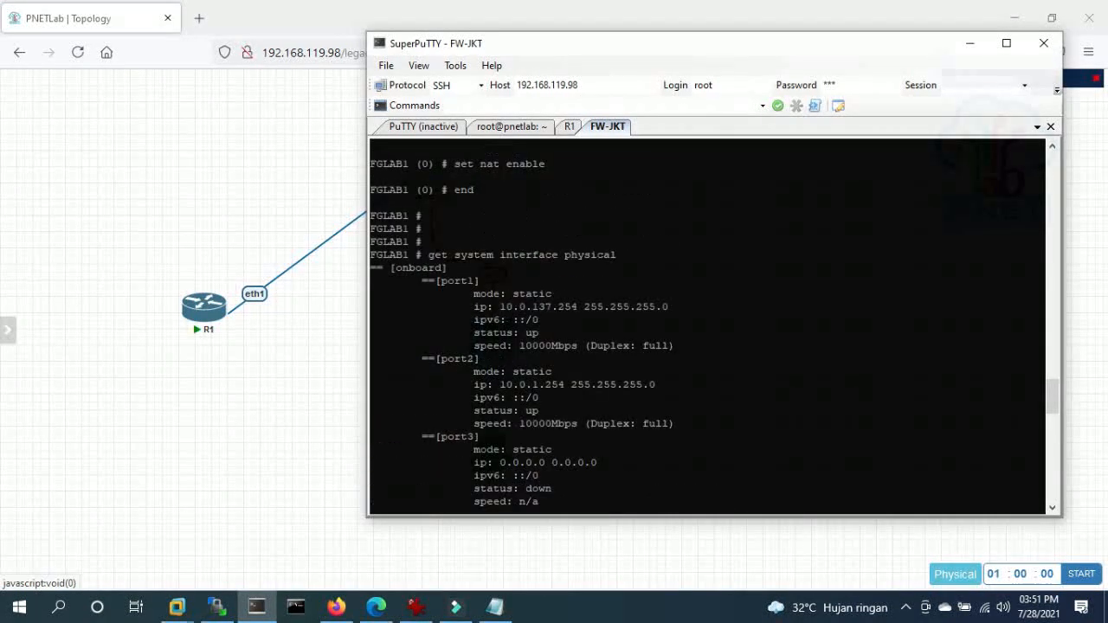
{"action": "left_click_drag", "start_coordinate": [494, 384], "coordinate": [551, 384]}
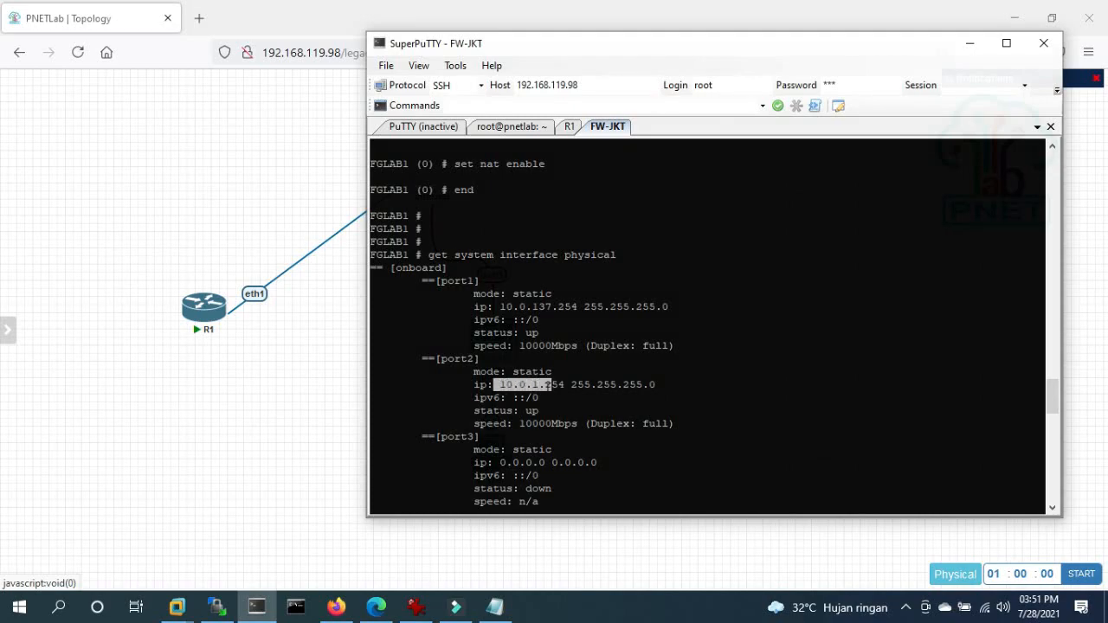
{"action": "left_click", "coordinate": [551, 385]}
{"action": "left_click", "coordinate": [307, 396]}
- Open the Win node's console and its Network and Sharing Center
{"action": "left_click", "coordinate": [491, 452]}
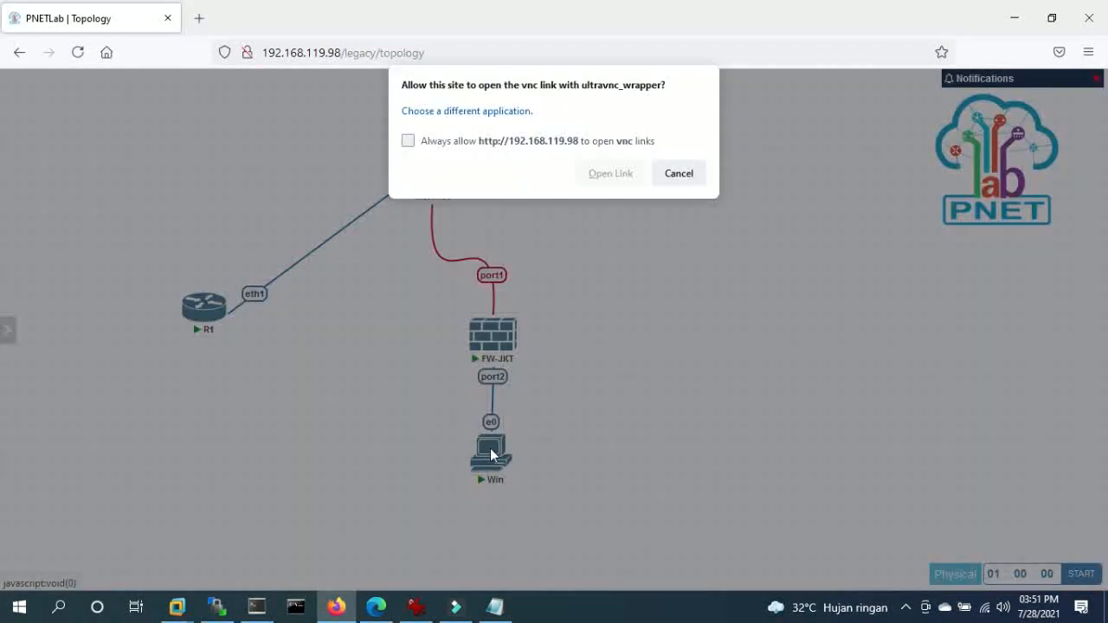
{"action": "left_click", "coordinate": [616, 182]}
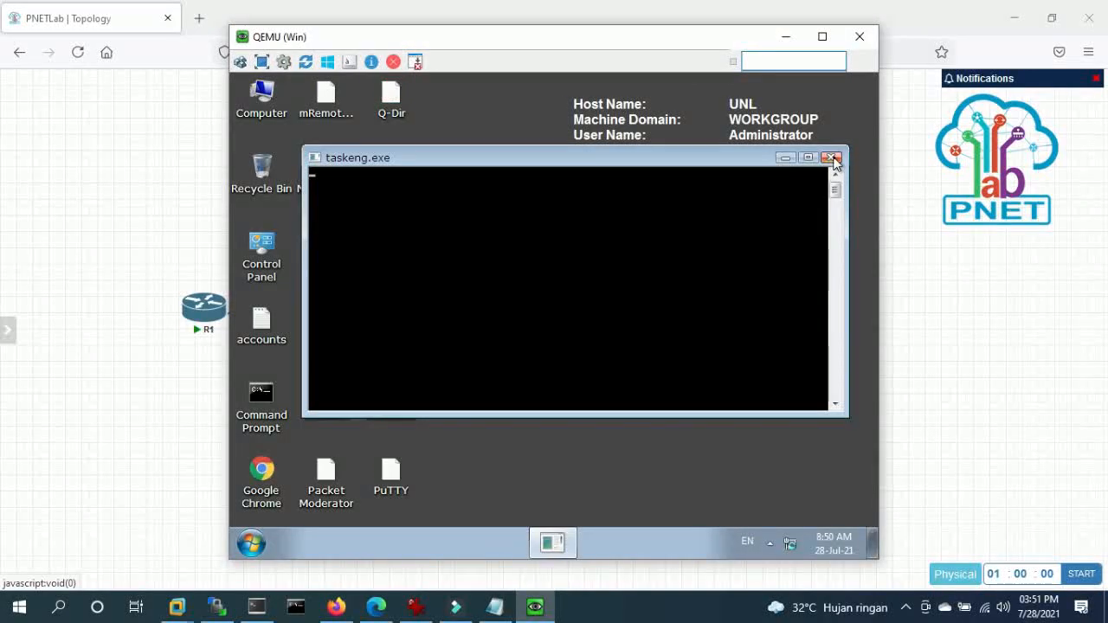
{"action": "right_click", "coordinate": [790, 551]}
{"action": "left_click", "coordinate": [786, 531]}
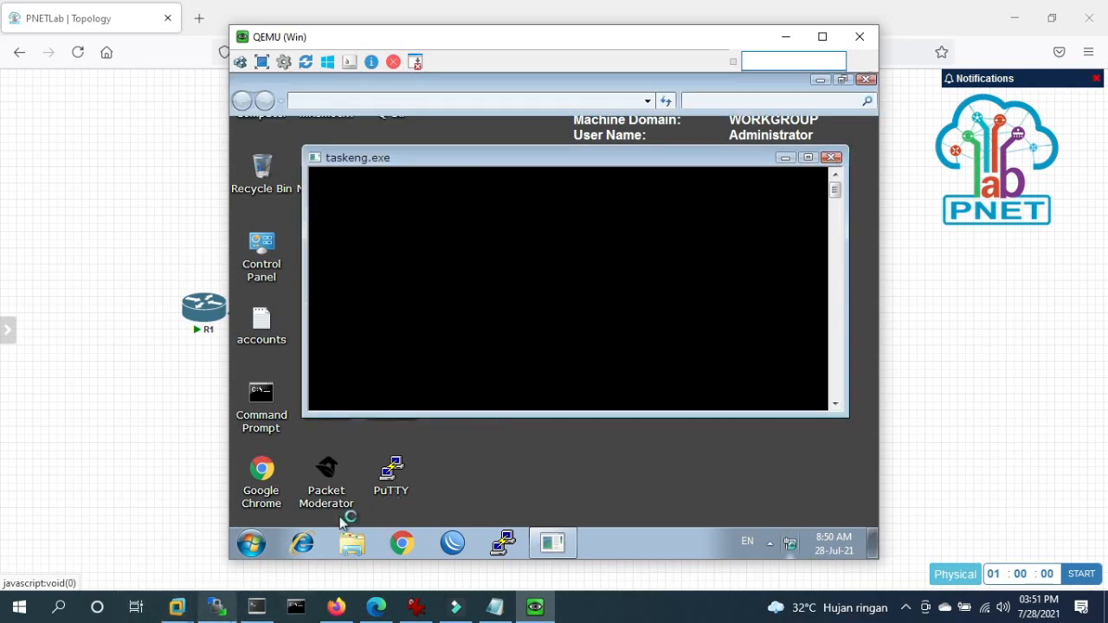
- Repeat the ping to 8.8.8.8 on FW-JKT, getting 3/3 replies
{"action": "left_click", "coordinate": [256, 607]}
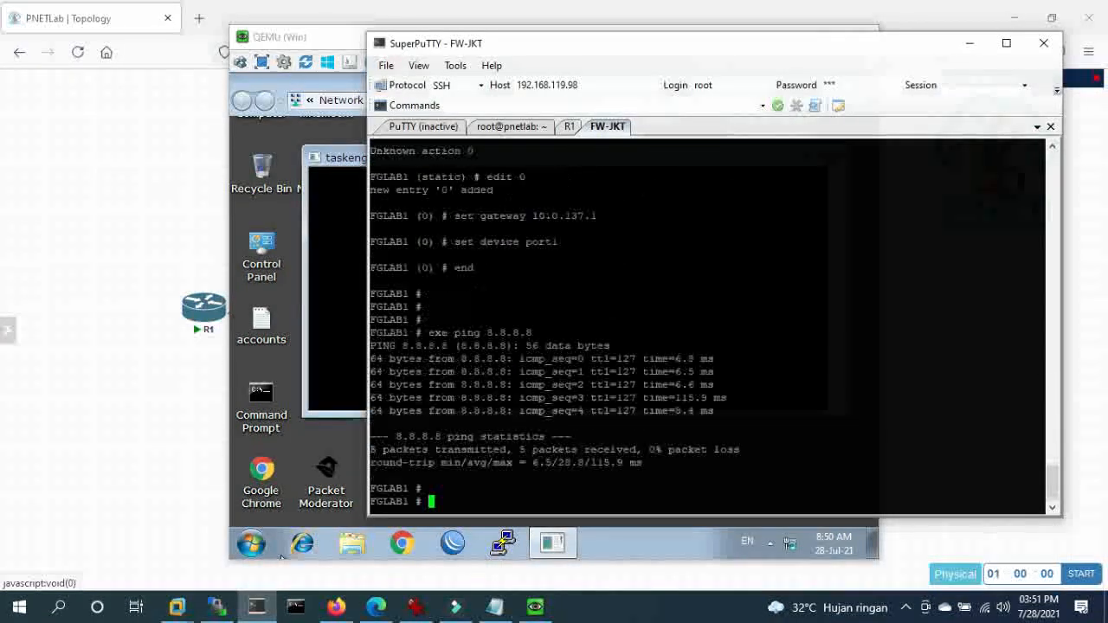
{"action": "key", "text": "Return"}
{"action": "key", "text": "Return"}
{"action": "key", "text": "Up"}
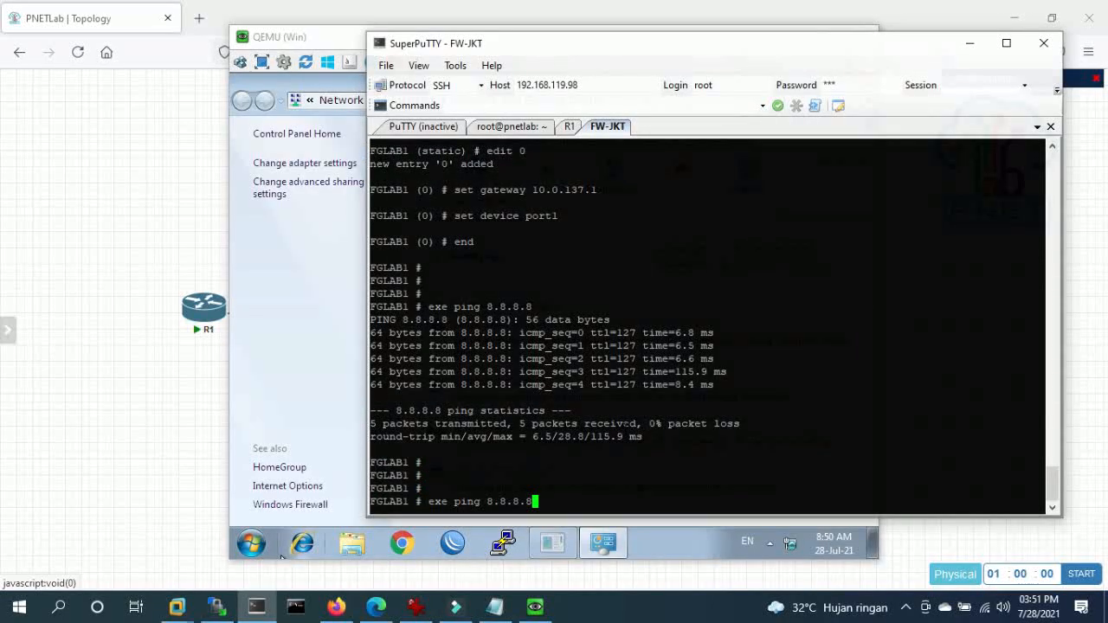
{"action": "key", "text": "Return"}
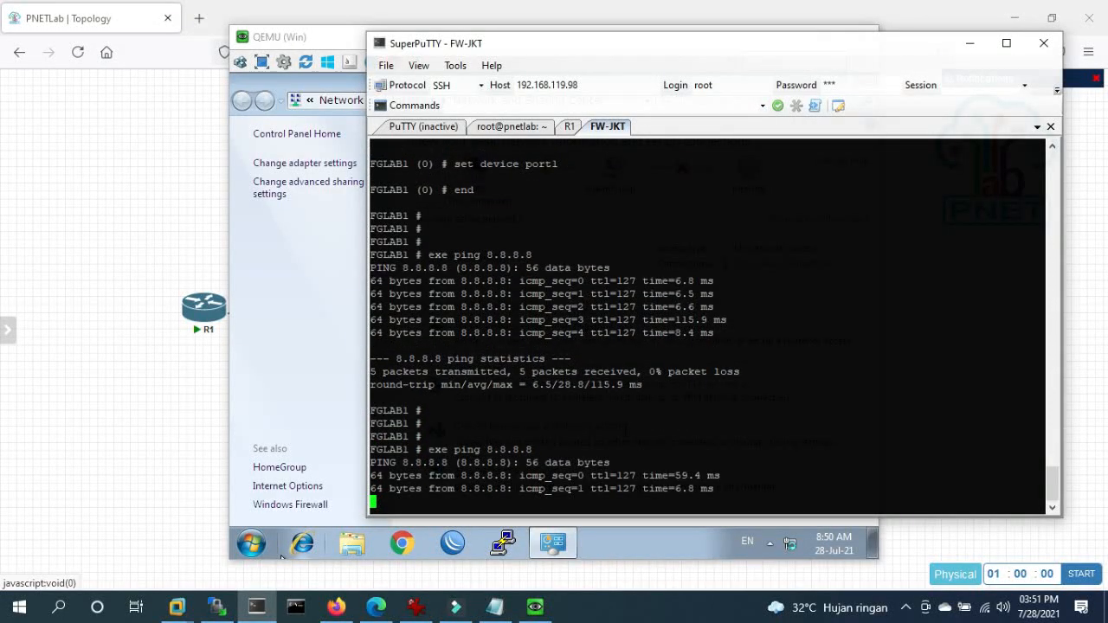
{"action": "key", "text": "ctrl+c"}
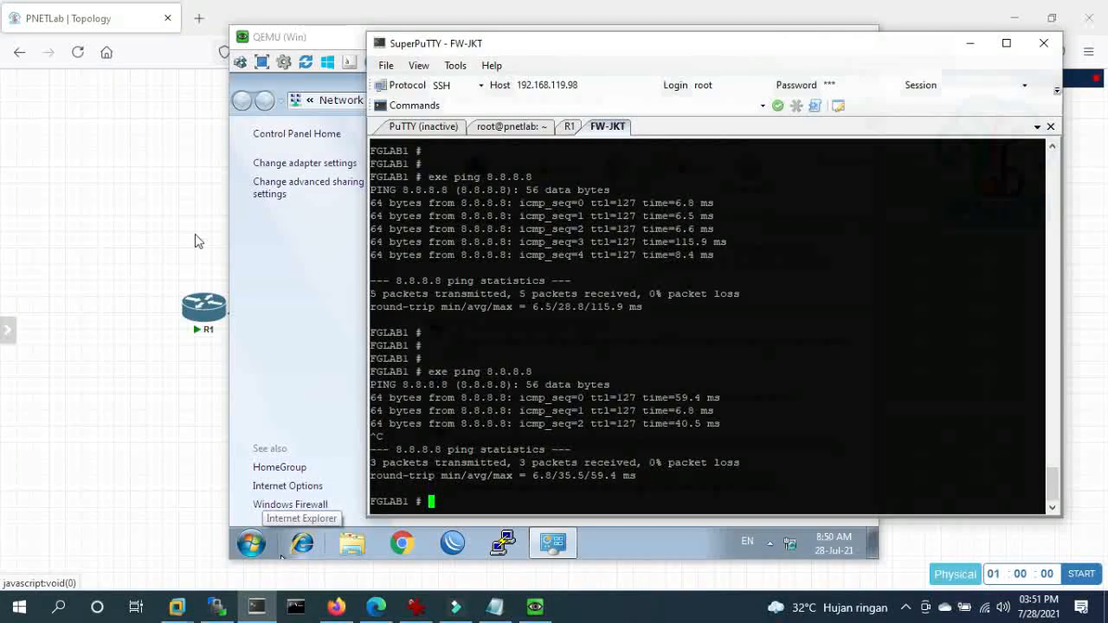
{"action": "left_click", "coordinate": [160, 263]}
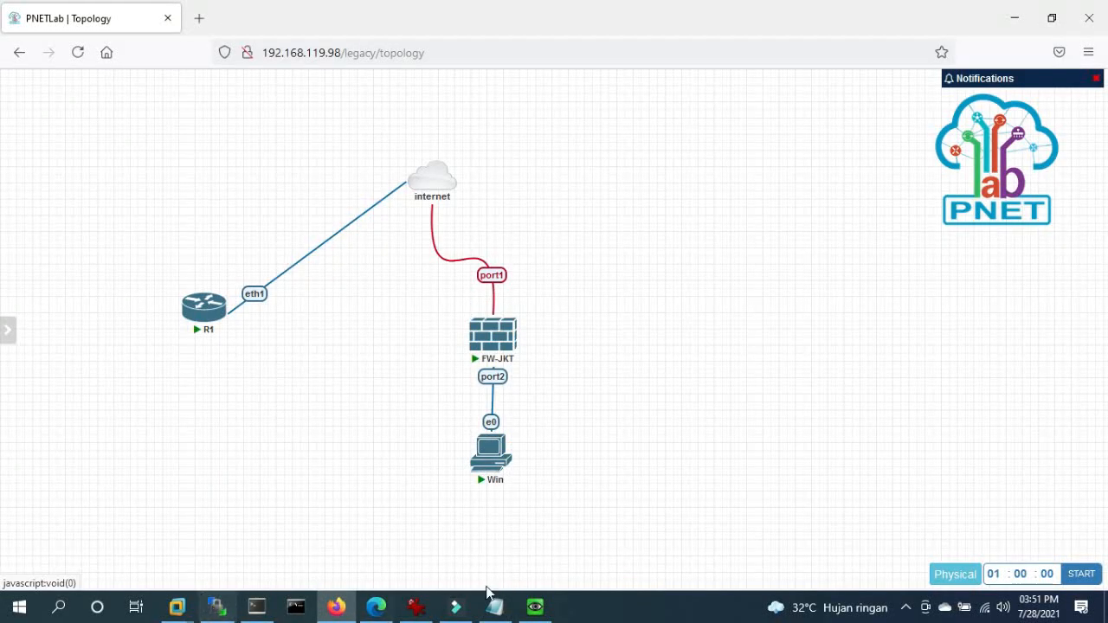
- Open the Internet Protocol Version 4 settings of the Win VM's Local Area Connection
{"action": "left_click", "coordinate": [532, 603]}
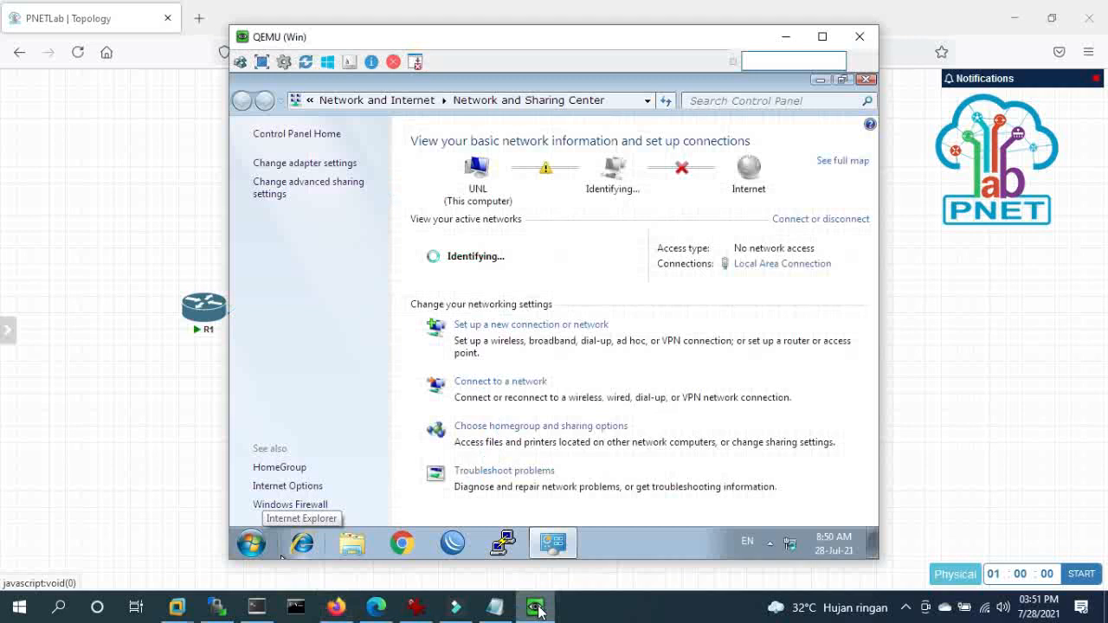
{"action": "left_click", "coordinate": [321, 164]}
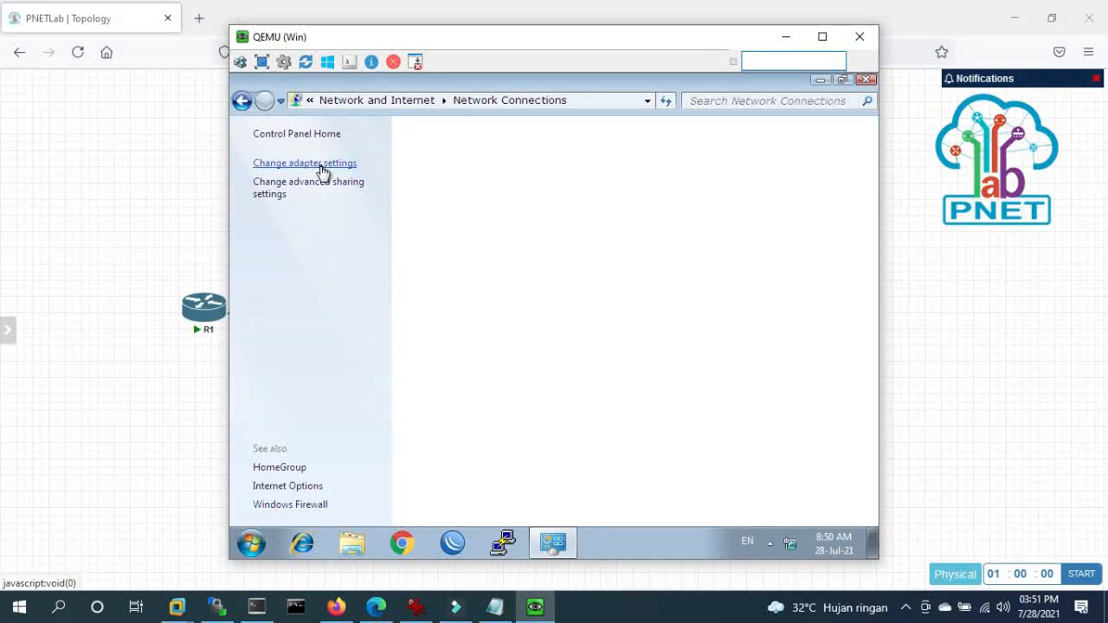
{"action": "left_click", "coordinate": [320, 169]}
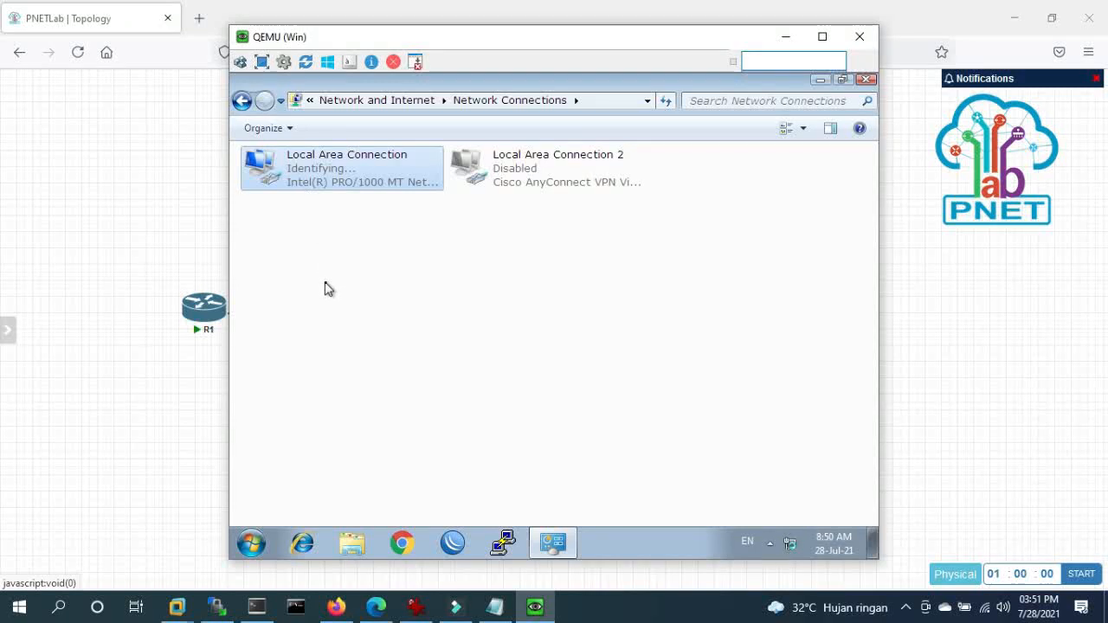
{"action": "right_click", "coordinate": [288, 165]}
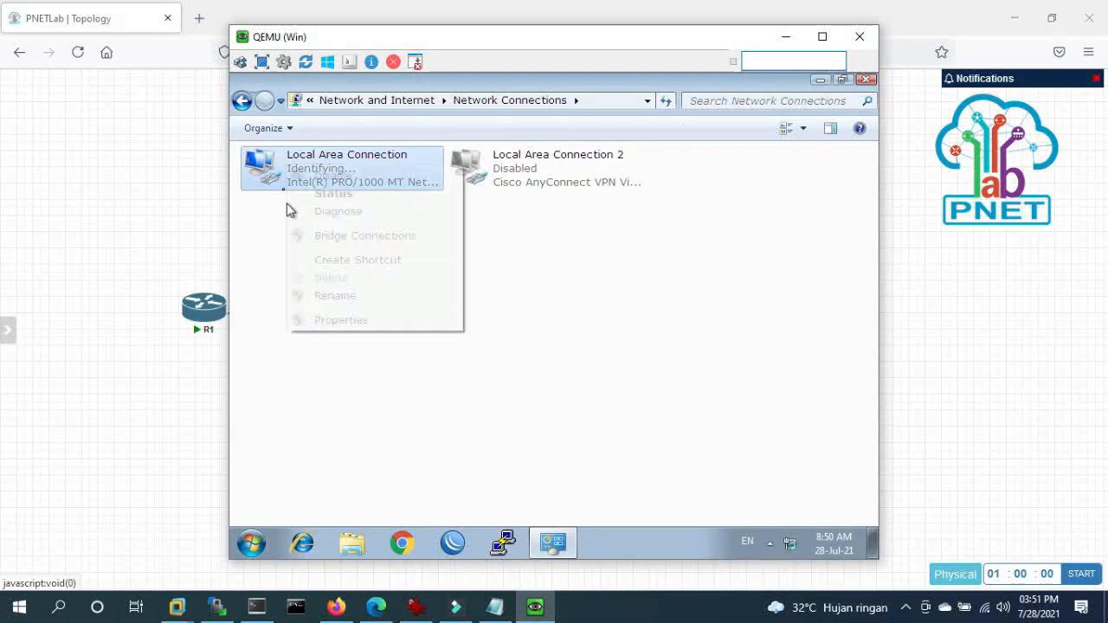
{"action": "left_click", "coordinate": [337, 321]}
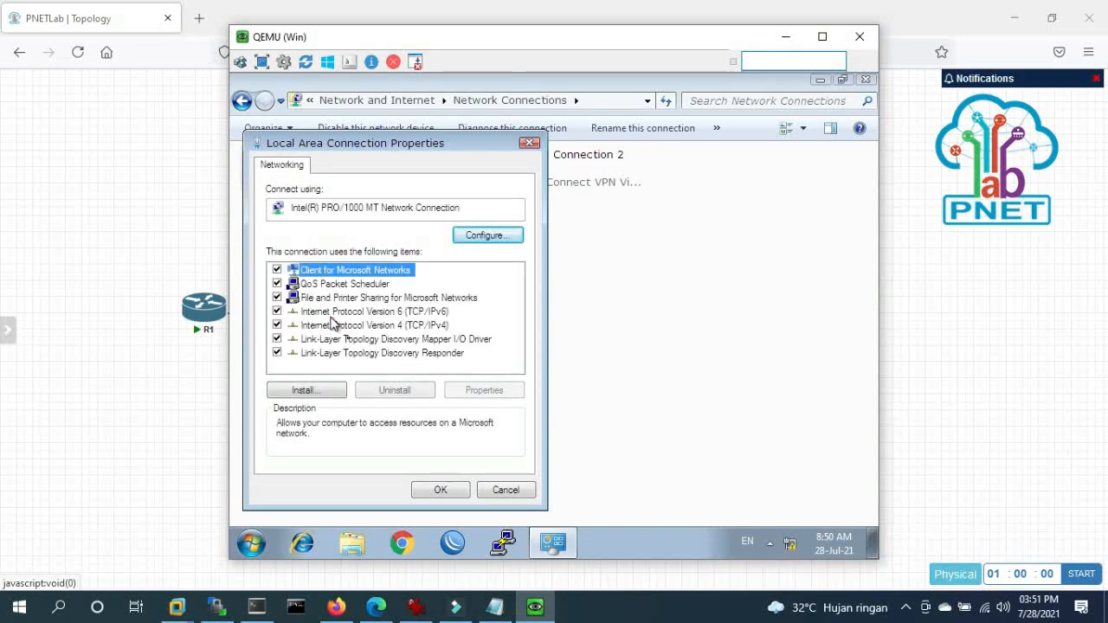
{"action": "left_click", "coordinate": [429, 327]}
{"action": "double_click", "coordinate": [429, 327]}
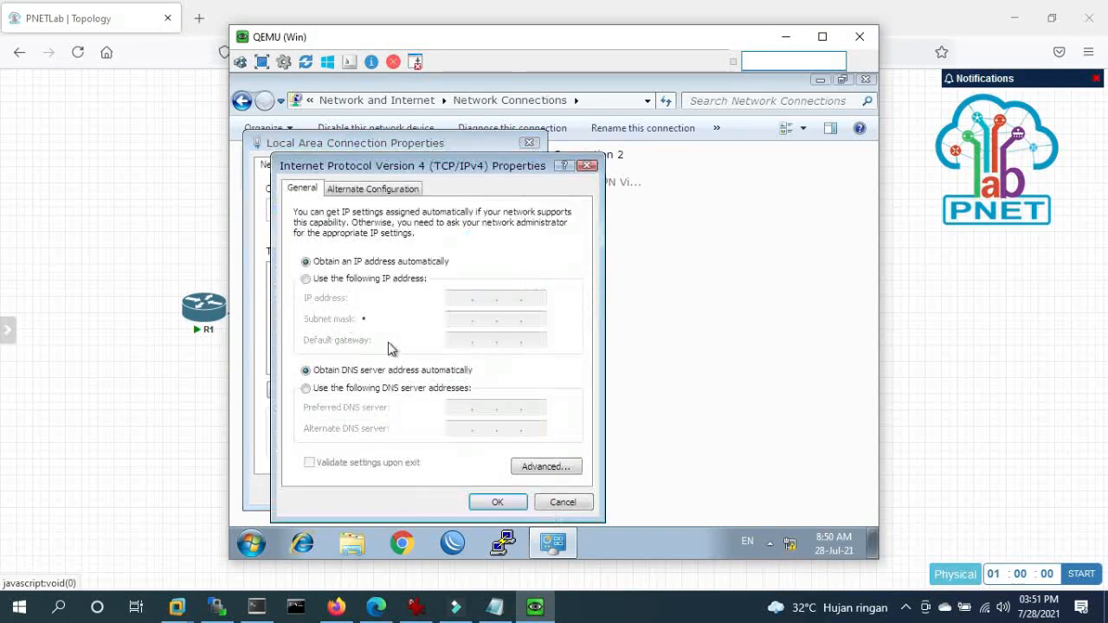
- Set static IP 10.0.1.1, mask 255.255.255.0, gateway 10.0.1.254, DNS 8.8.8.8 and 8.8.4.4
{"action": "left_click", "coordinate": [352, 282]}
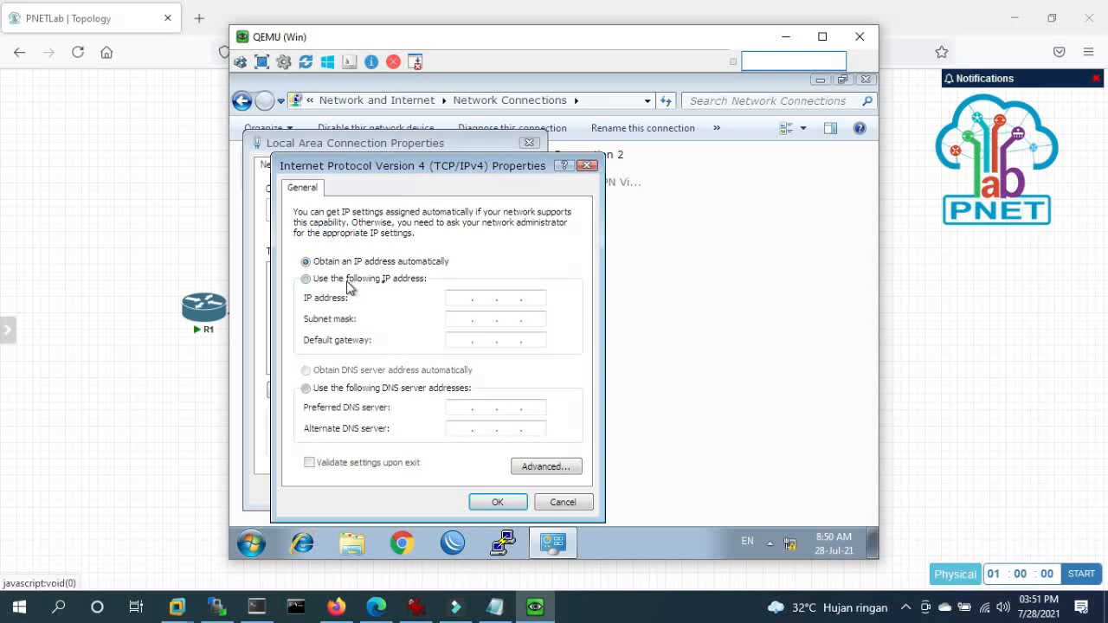
{"action": "left_click", "coordinate": [465, 297]}
{"action": "type", "text": "10 . 0 . 1 . 1"}
{"action": "key", "text": "Tab"}
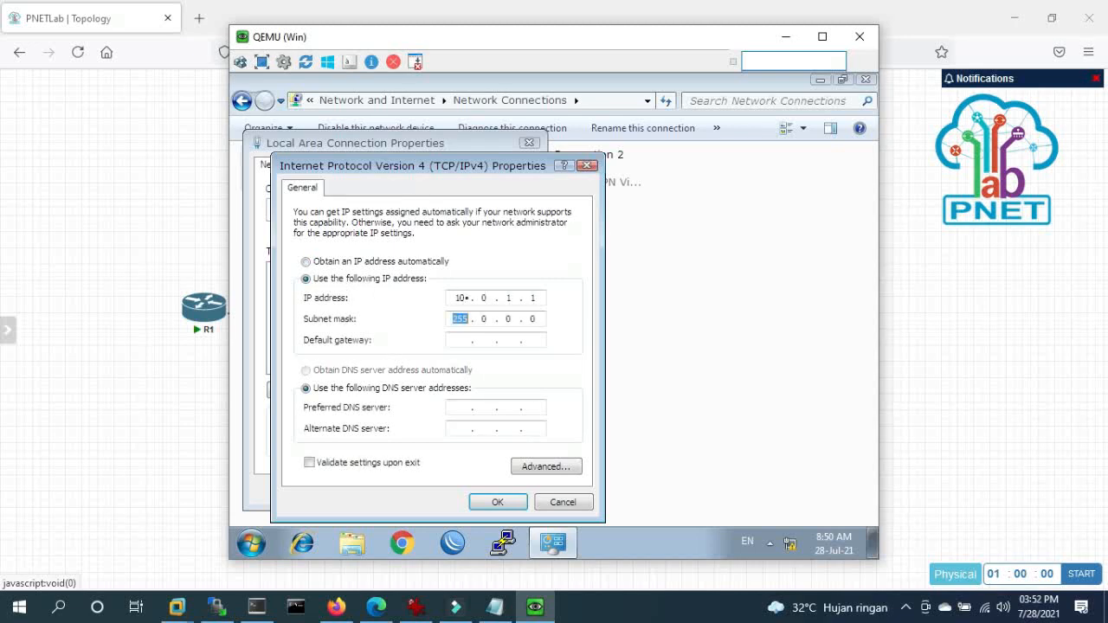
{"action": "type", "text": "25"}
{"action": "type", "text": "5255"}
{"action": "type", "text": "255"}
{"action": "type", "text": "1.254"}
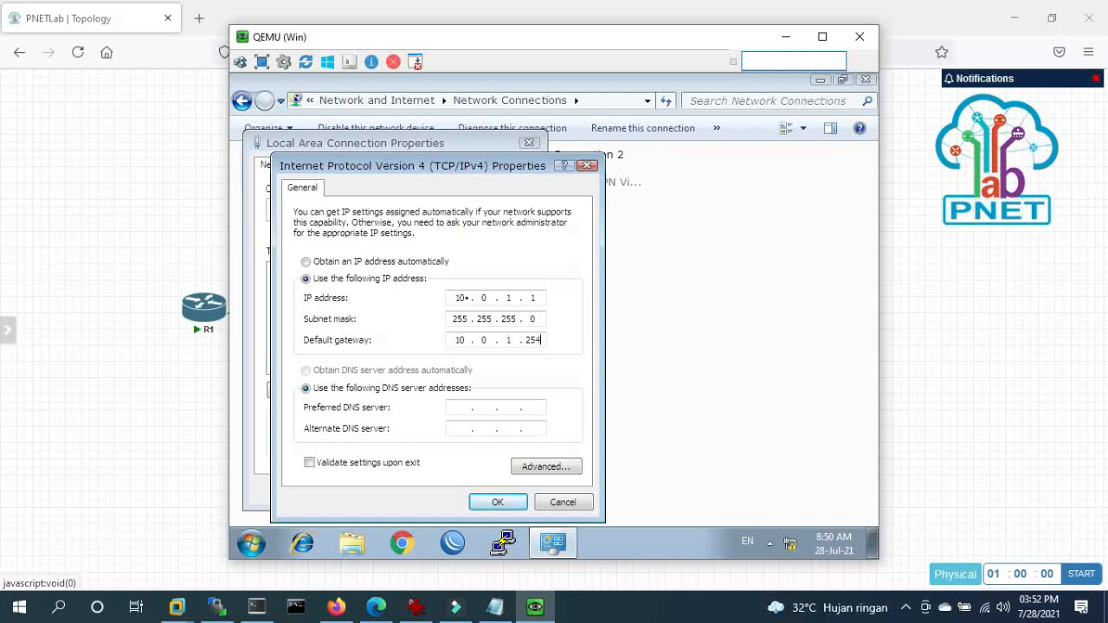
{"action": "key", "text": "Tab"}
{"action": "key", "text": "Tab"}
{"action": "key", "text": "BackSpace"}
- Apply the new IPv4 settings and close the Local Area Connection properties
{"action": "left_click", "coordinate": [489, 505]}
{"action": "left_click", "coordinate": [453, 493]}
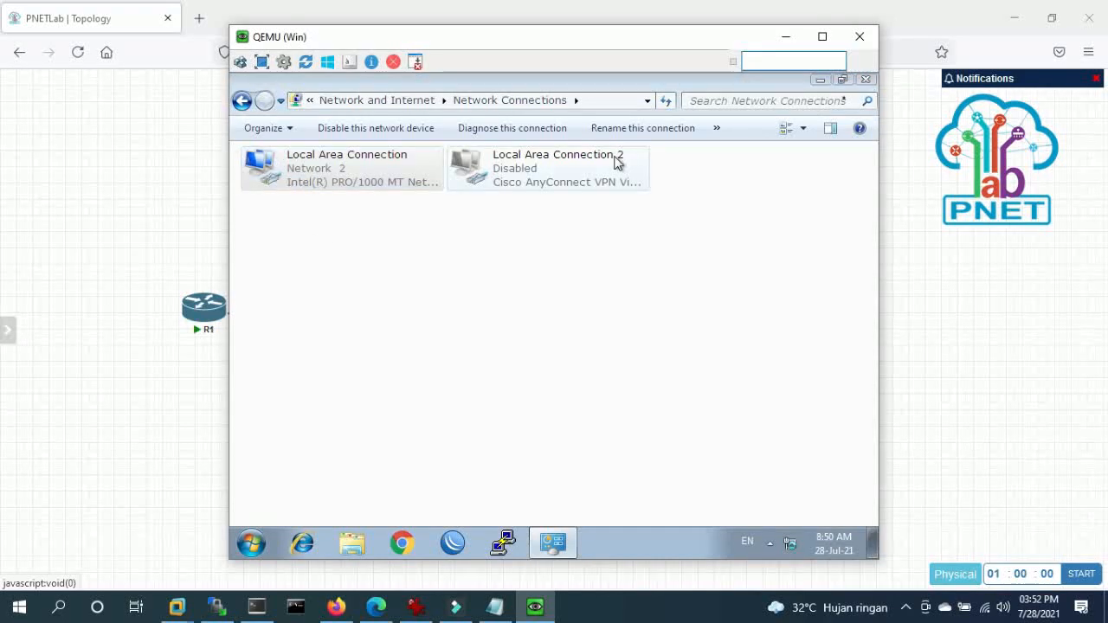
{"action": "left_click", "coordinate": [766, 490]}
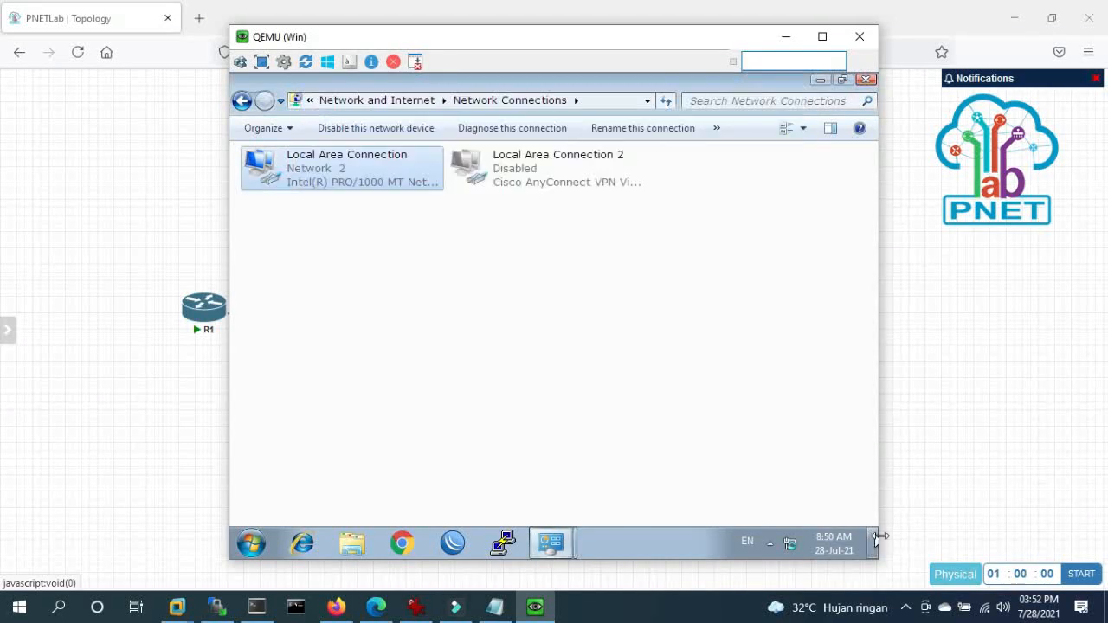
- Close the Network Connections window and the Set Network Location prompt
{"action": "left_click", "coordinate": [905, 606]}
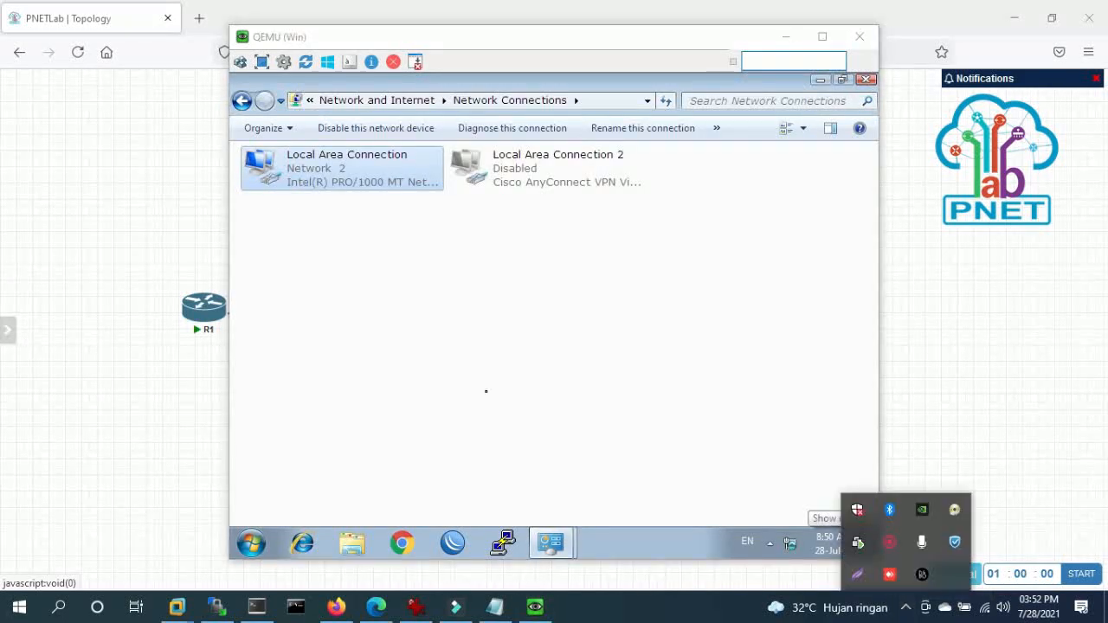
{"action": "left_click", "coordinate": [486, 391]}
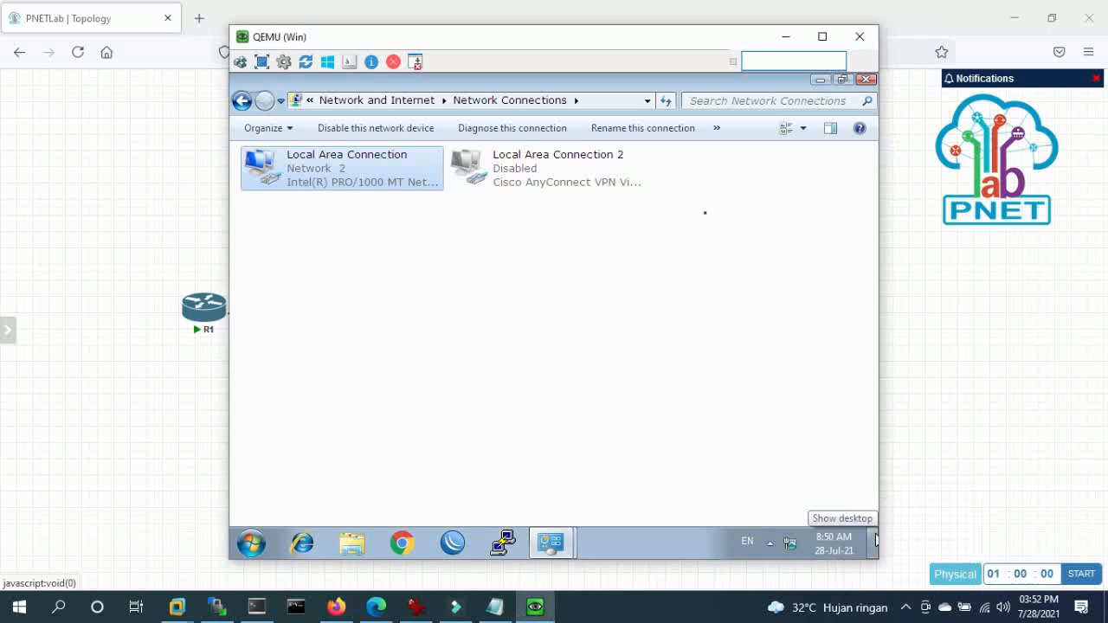
{"action": "left_click", "coordinate": [869, 79]}
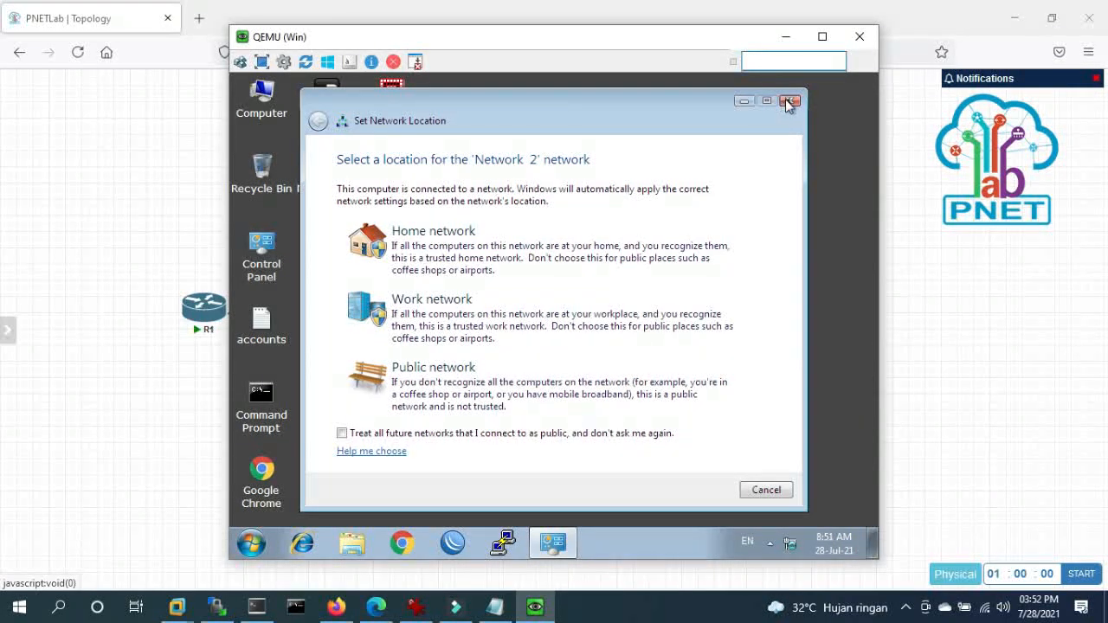
{"action": "left_click", "coordinate": [257, 431]}
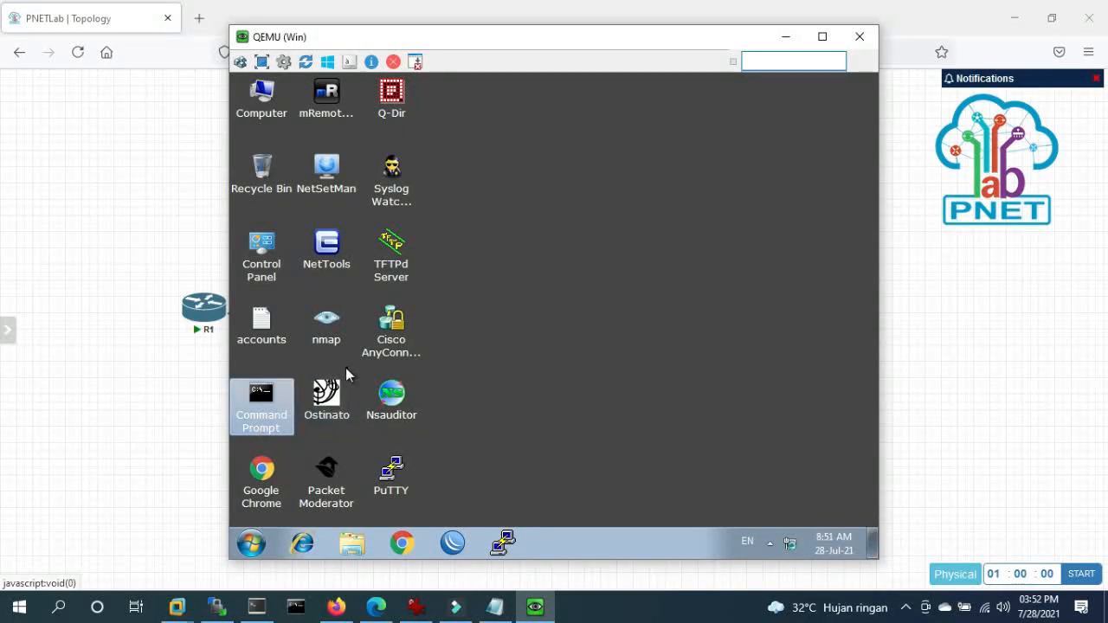
- Ping 10.0.1.254 from the VM's Command Prompt (2/2 replies, 0% loss), then close the window
{"action": "key", "text": "Return"}
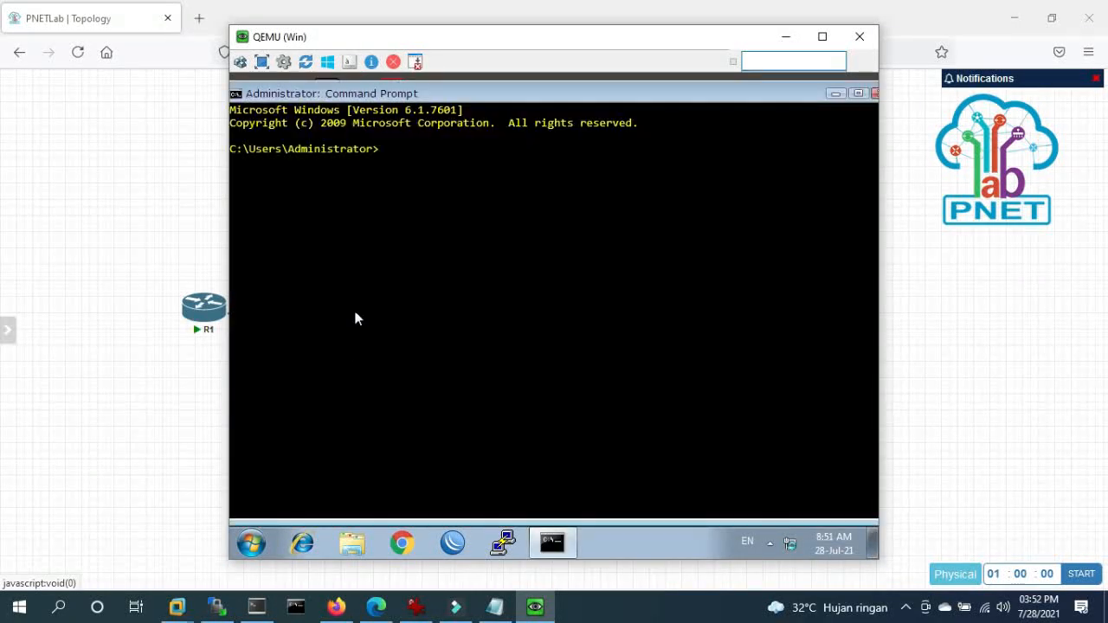
{"action": "type", "text": "ping 10.0.1.254"}
{"action": "key", "text": "Return"}
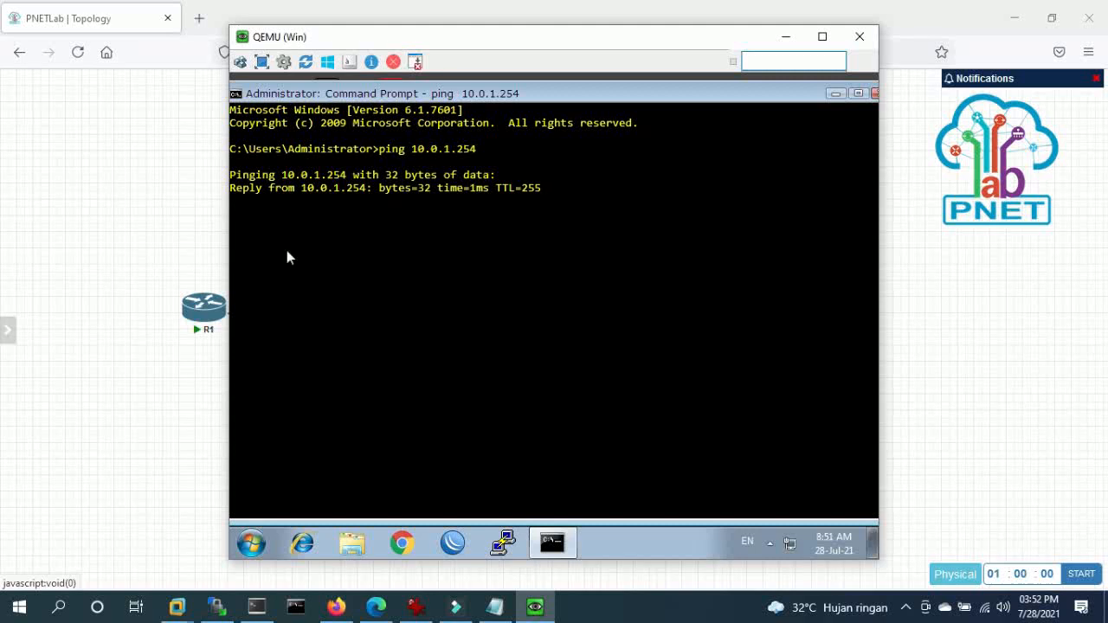
{"action": "key", "text": "ctrl+c"}
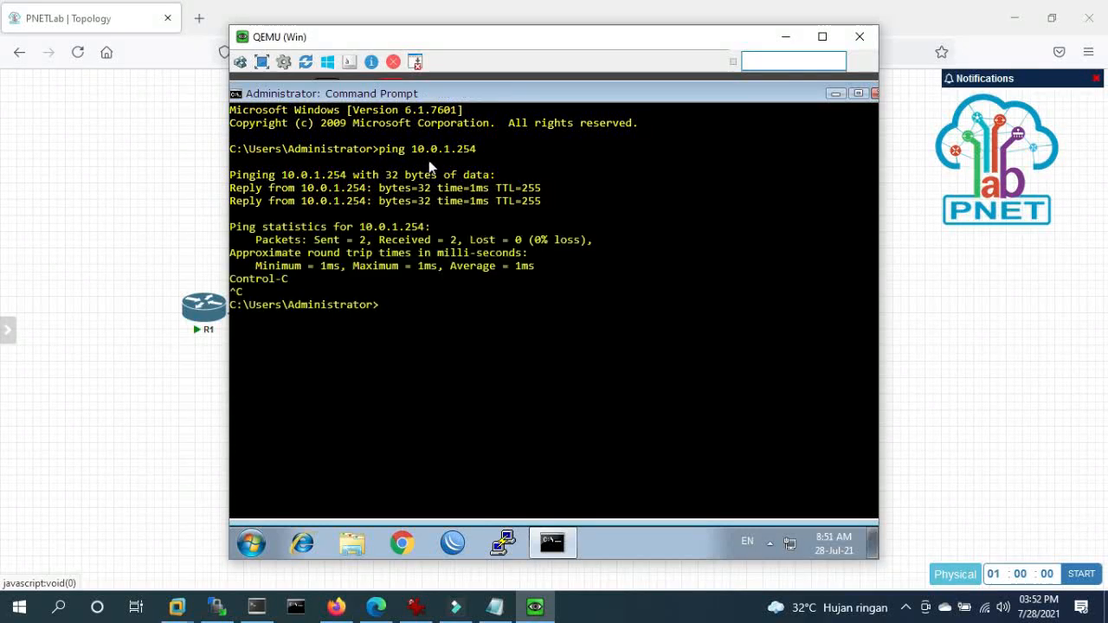
{"action": "type", "text": "quit"}
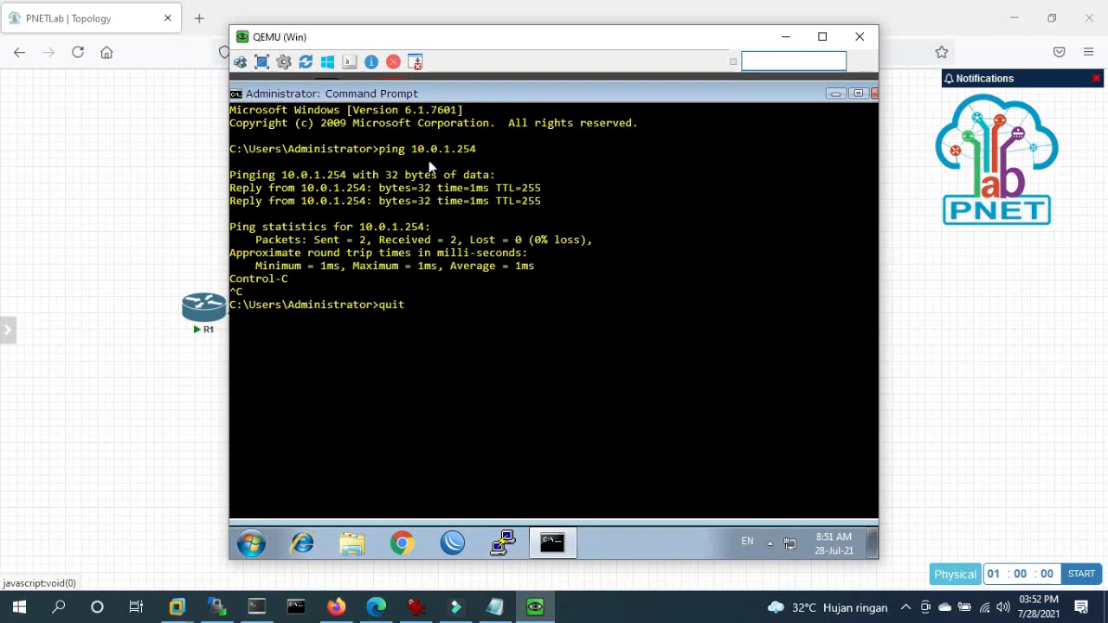
{"action": "key", "text": "Return"}
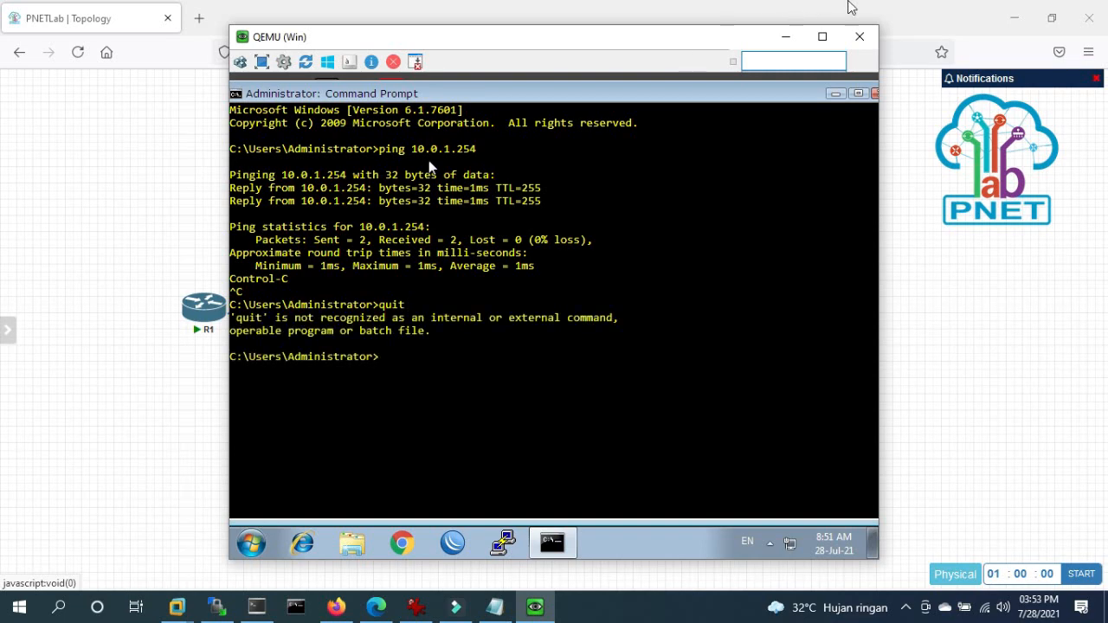
{"action": "left_click", "coordinate": [874, 93]}
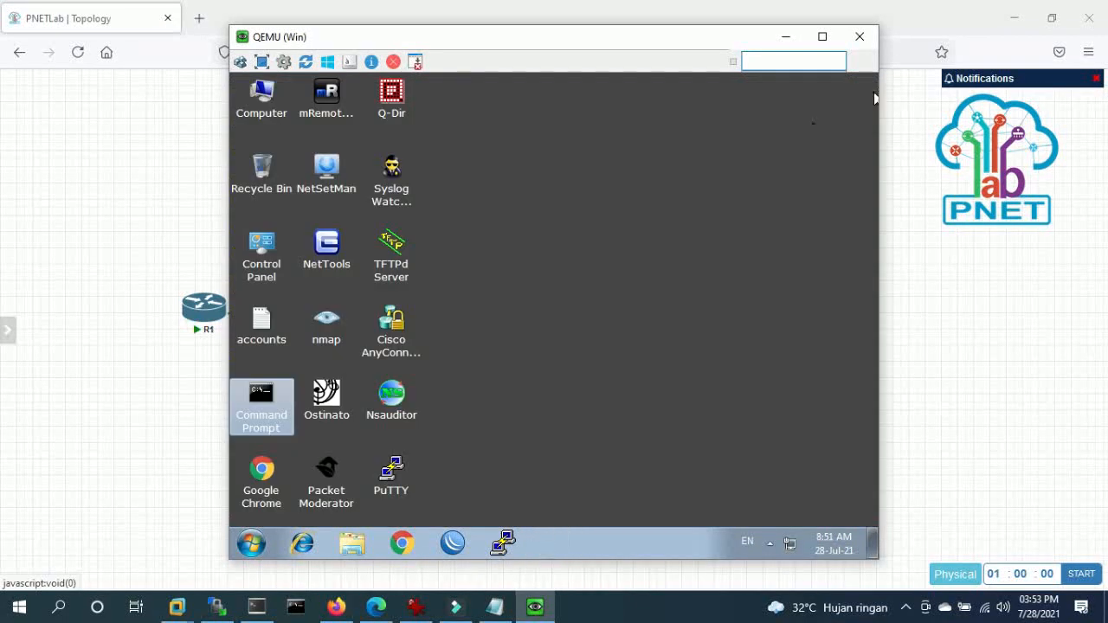
- Switch from the Win VM console back to the PNETLab topology page and open the canvas add-object menu
{"action": "left_click", "coordinate": [401, 555]}
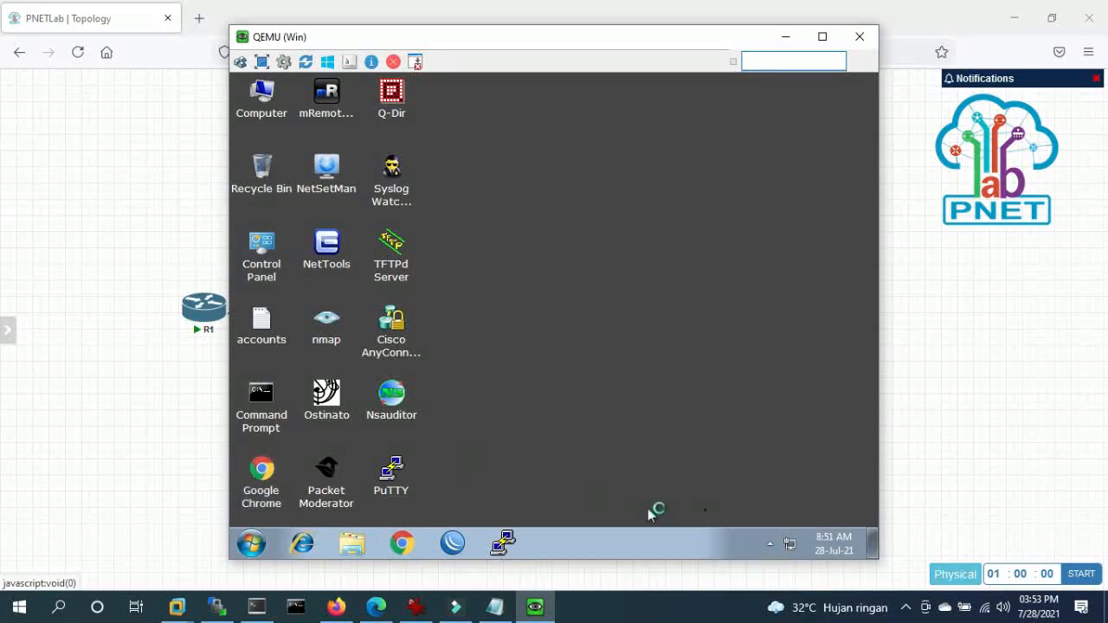
{"action": "left_click", "coordinate": [95, 369]}
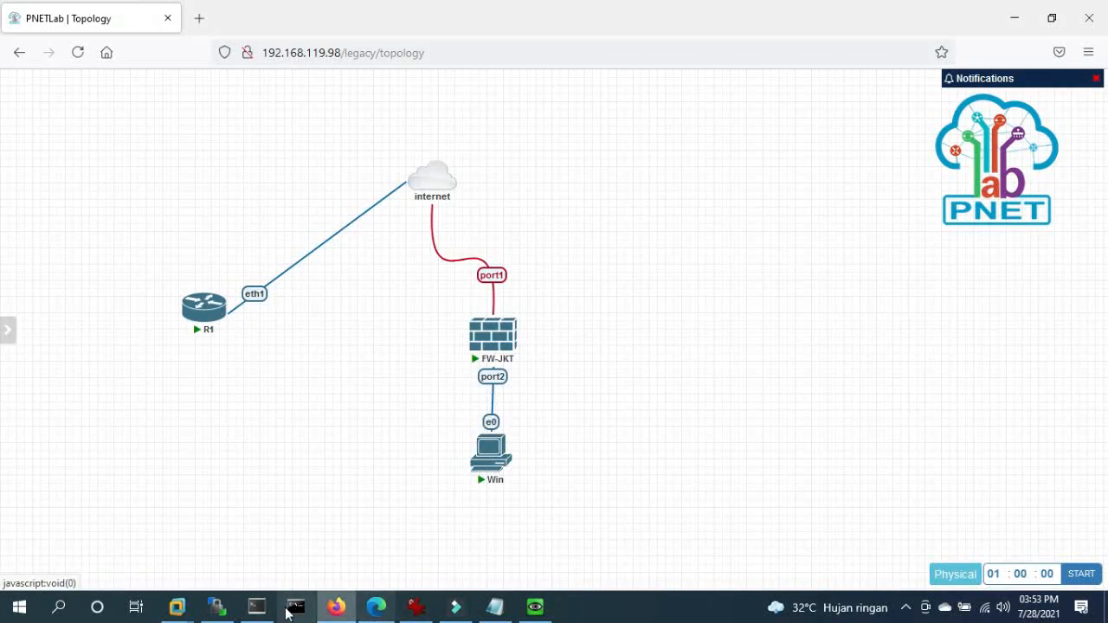
{"action": "left_click", "coordinate": [535, 606]}
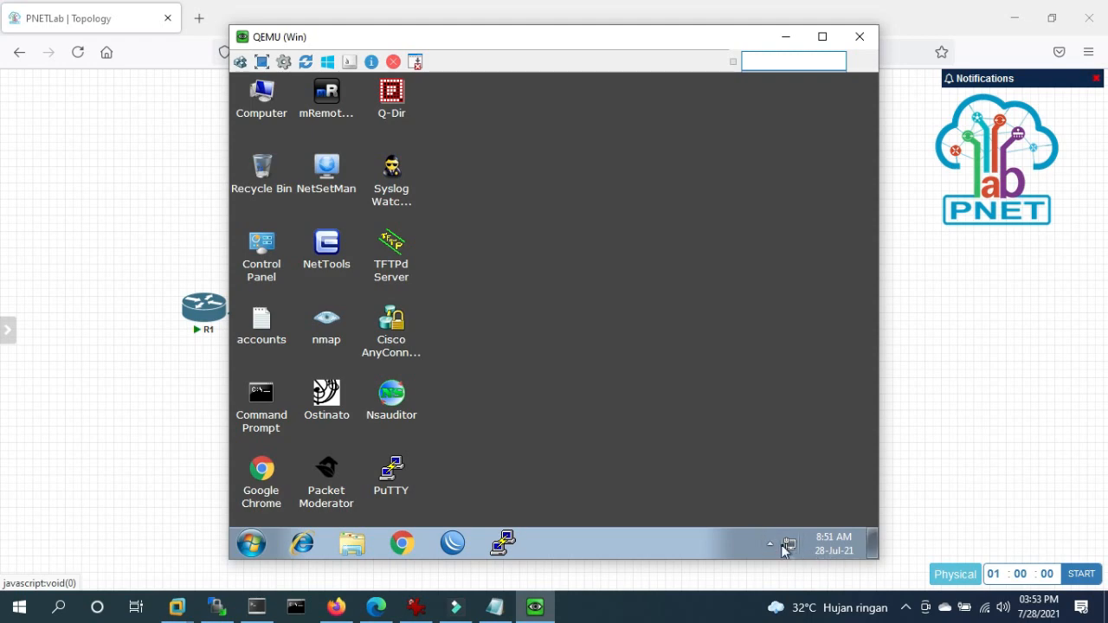
{"action": "right_click", "coordinate": [592, 364]}
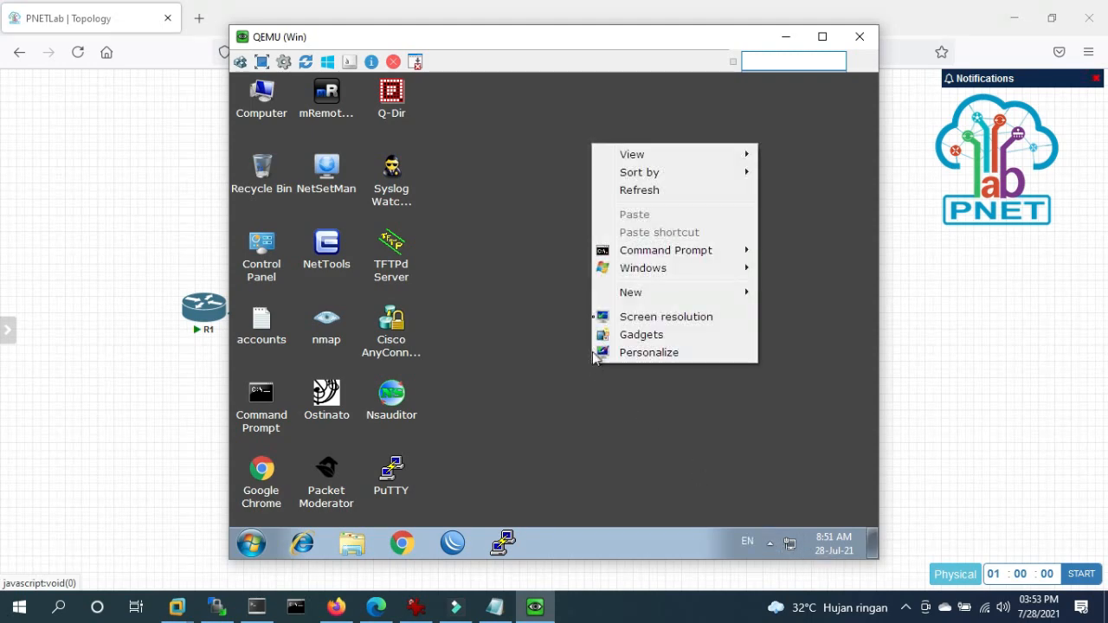
{"action": "left_click", "coordinate": [653, 194]}
{"action": "left_click", "coordinate": [256, 607]}
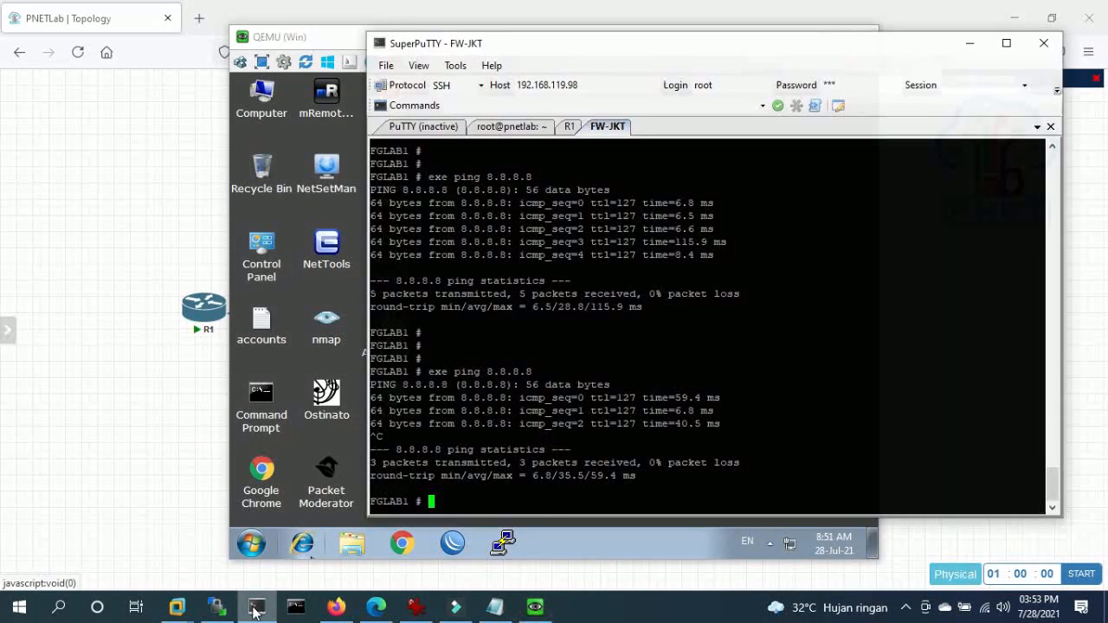
{"action": "left_click", "coordinate": [256, 608]}
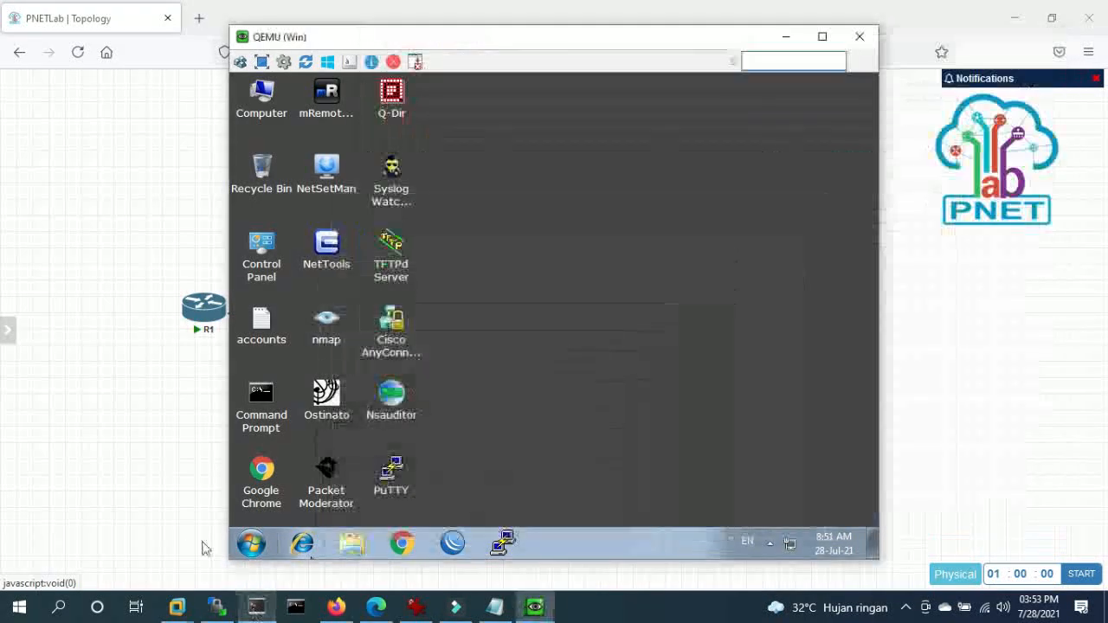
{"action": "left_click", "coordinate": [156, 434]}
{"action": "right_click", "coordinate": [641, 263]}
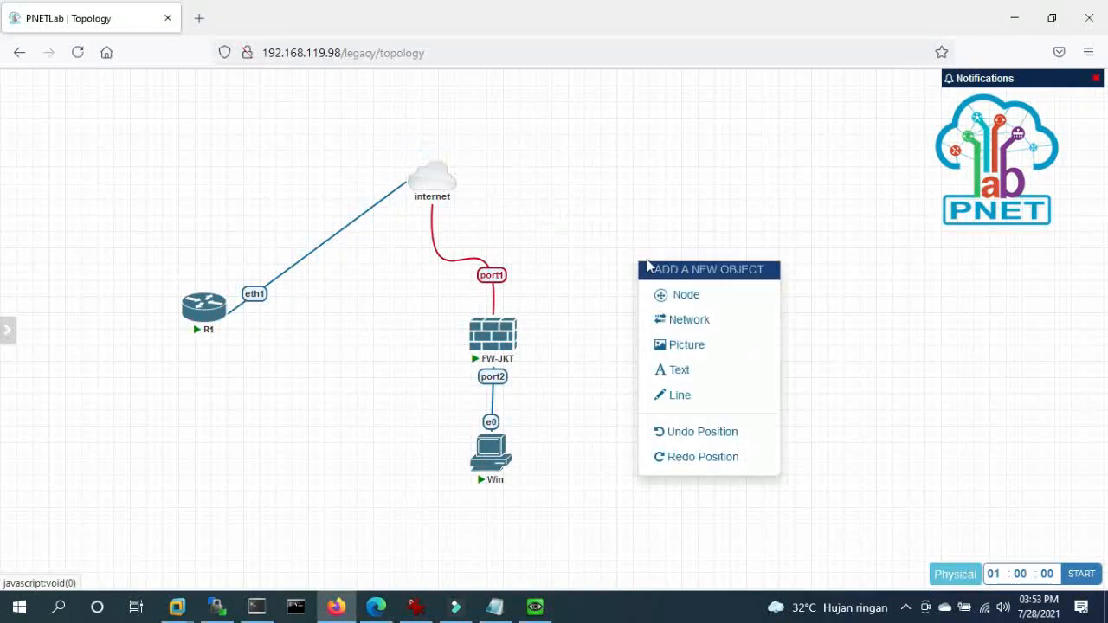
- Add a Cisco IOL node named R1-Cisco and connect its e0/0 interface to the internet cloud
{"action": "left_click", "coordinate": [683, 296]}
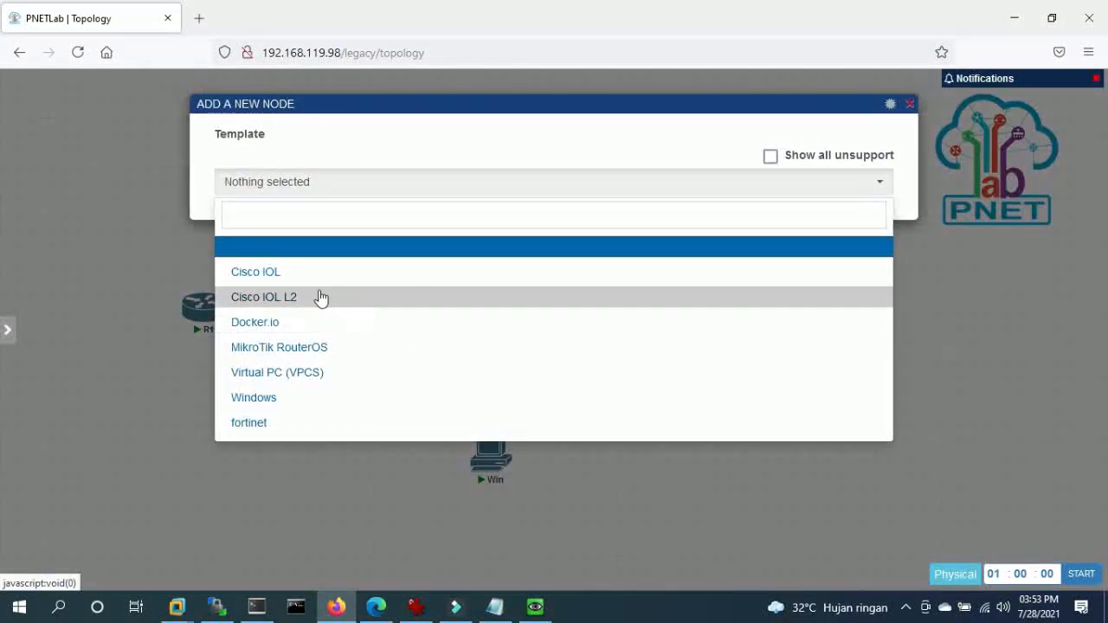
{"action": "left_click", "coordinate": [300, 275]}
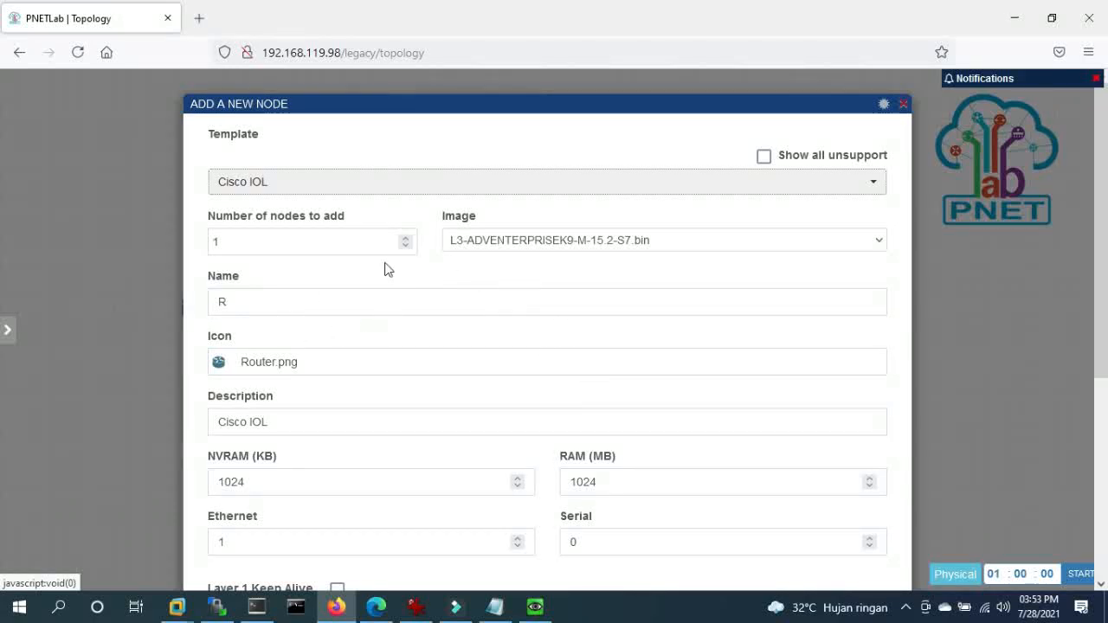
{"action": "left_click", "coordinate": [277, 305]}
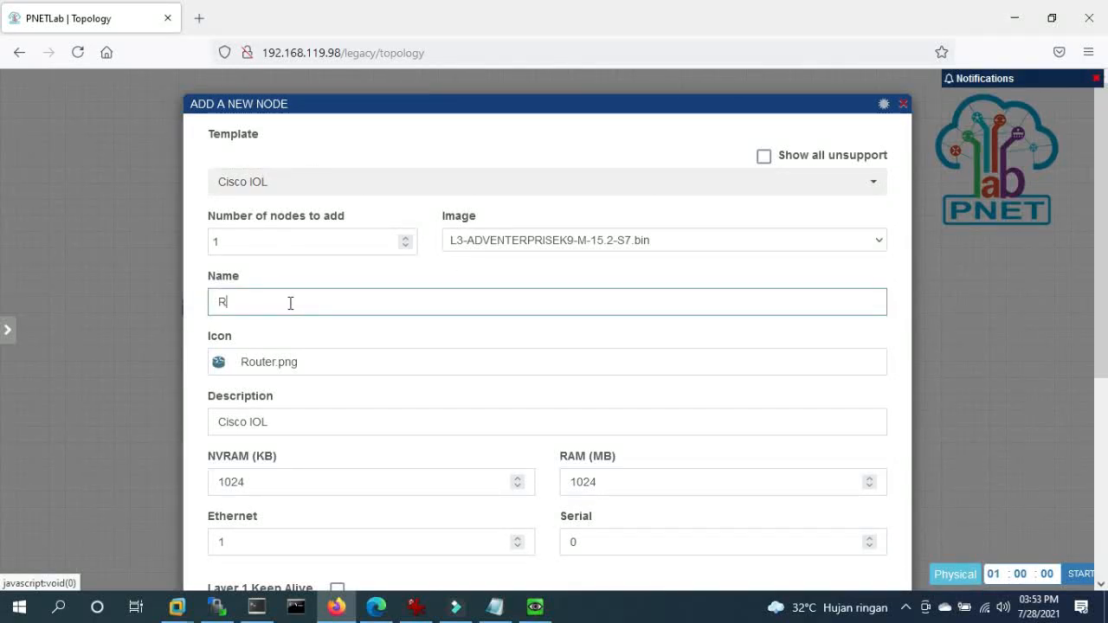
{"action": "type", "text": "1-Cisco"}
{"action": "scroll", "coordinate": [290, 302], "scroll_direction": "down", "scroll_amount": 3}
{"action": "left_click", "coordinate": [511, 552]}
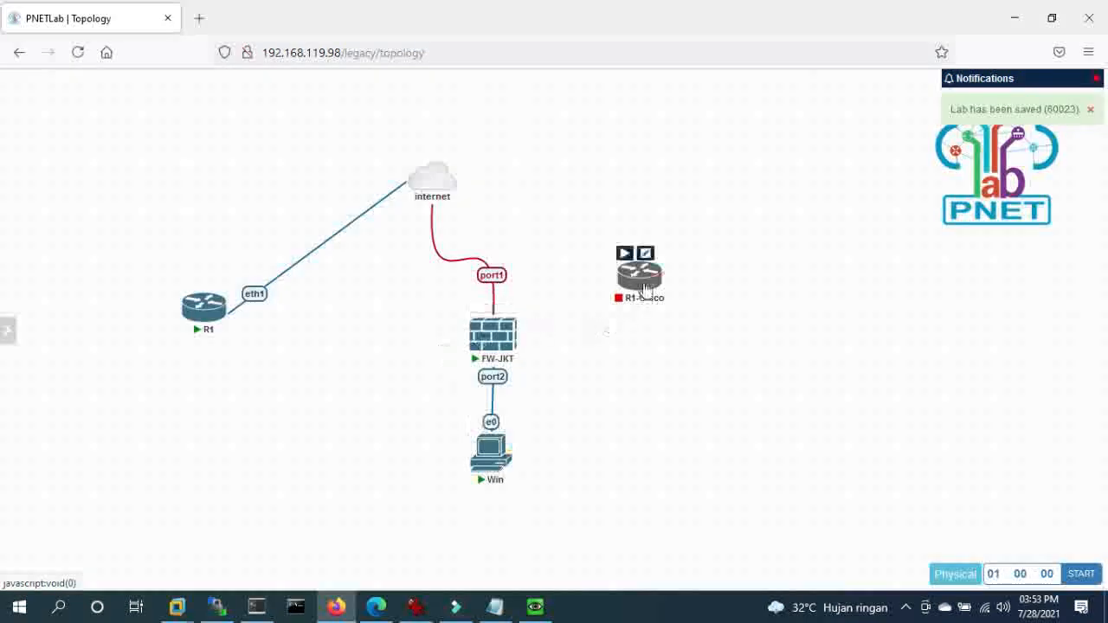
{"action": "left_click_drag", "start_coordinate": [646, 286], "coordinate": [425, 192]}
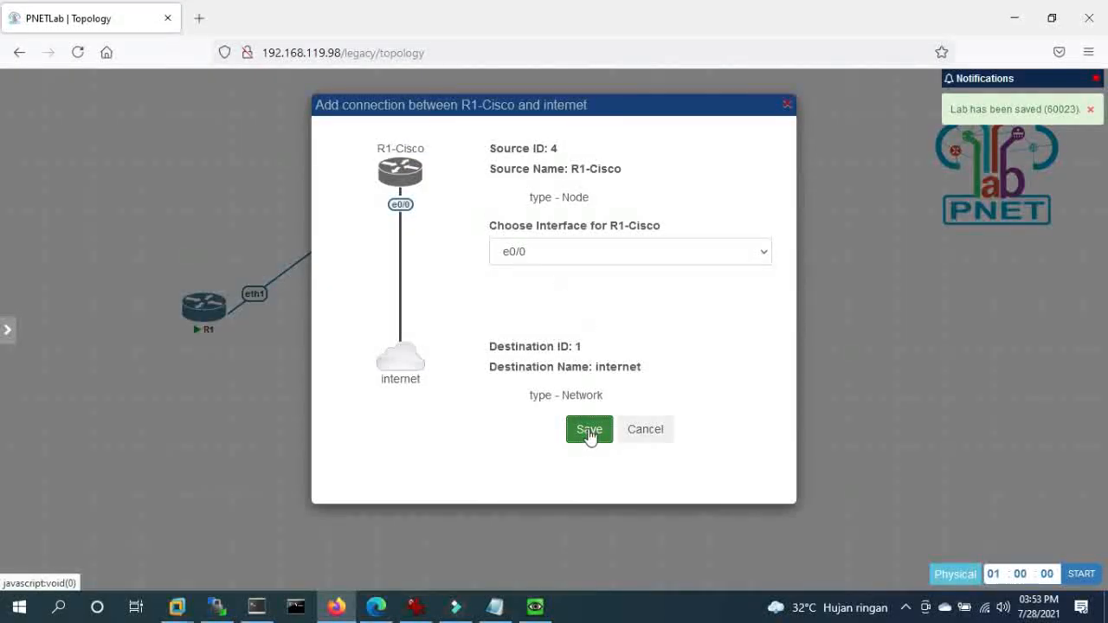
{"action": "left_click", "coordinate": [588, 430]}
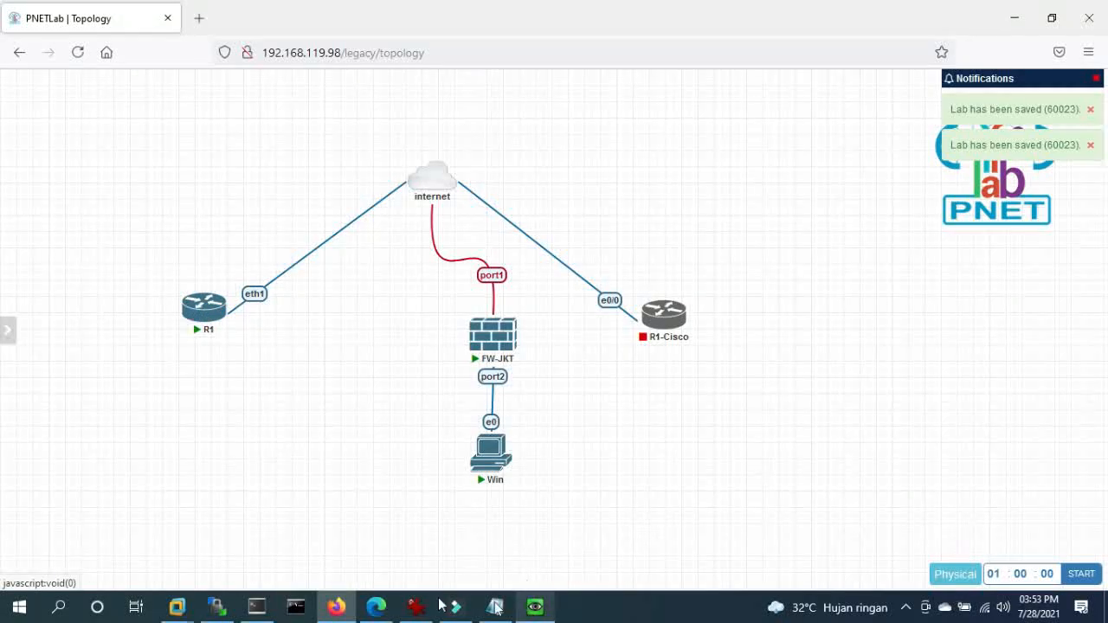
- Shut down the MikroTik R1 router from its SuperPuTTY session with 'system shutdown', confirming y
{"action": "left_click", "coordinate": [256, 606]}
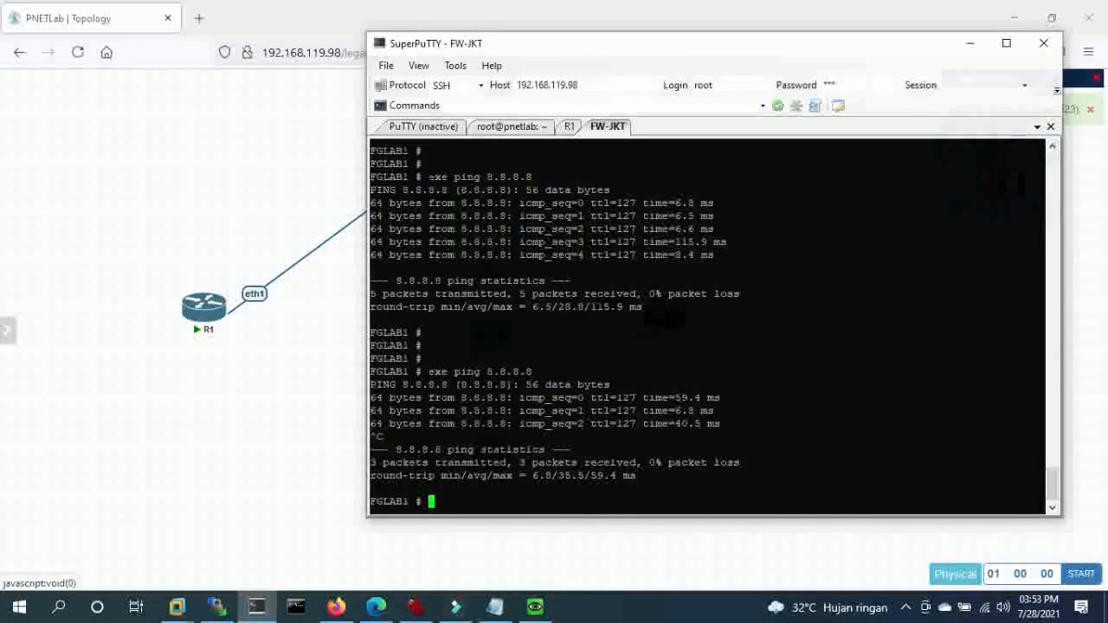
{"action": "left_click", "coordinate": [508, 128]}
{"action": "left_click", "coordinate": [570, 127]}
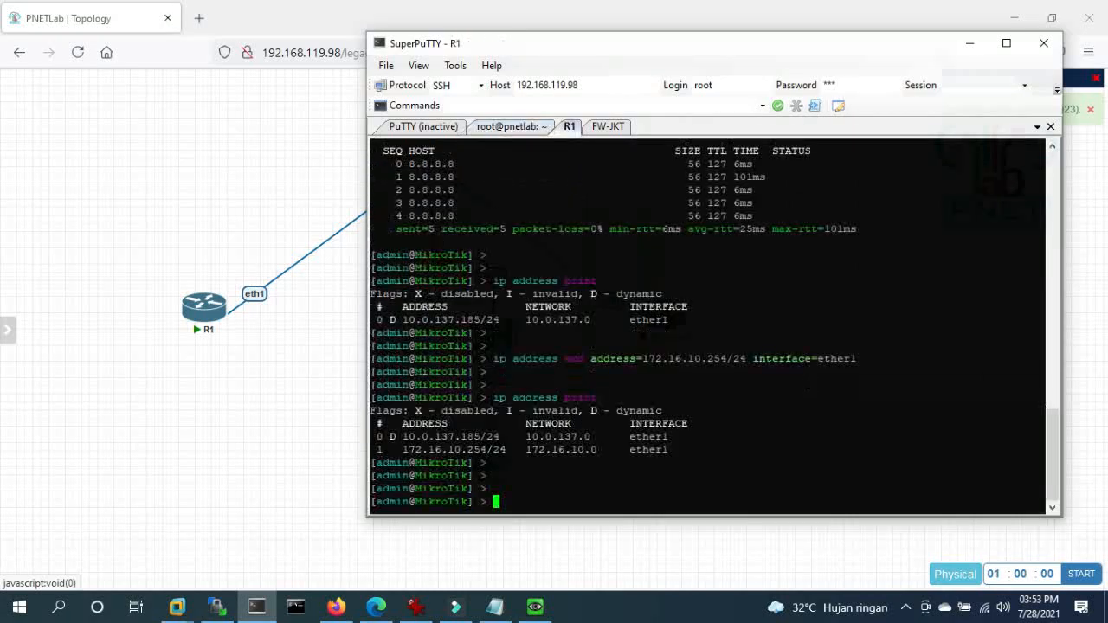
{"action": "type", "text": "system shutdown"}
{"action": "key", "text": "Return"}
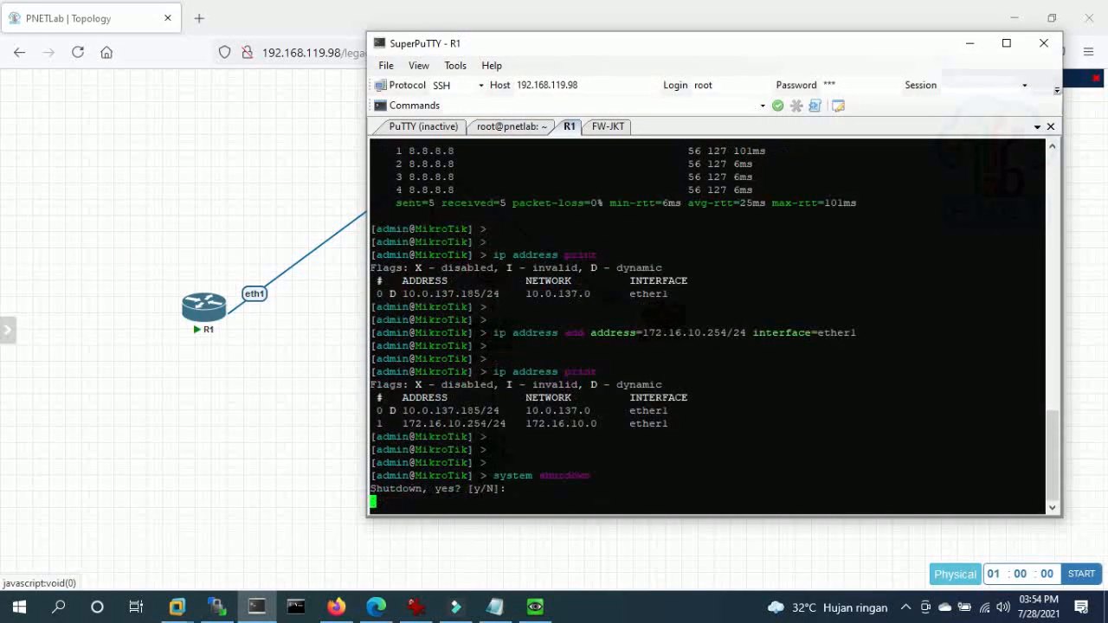
{"action": "type", "text": "y"}
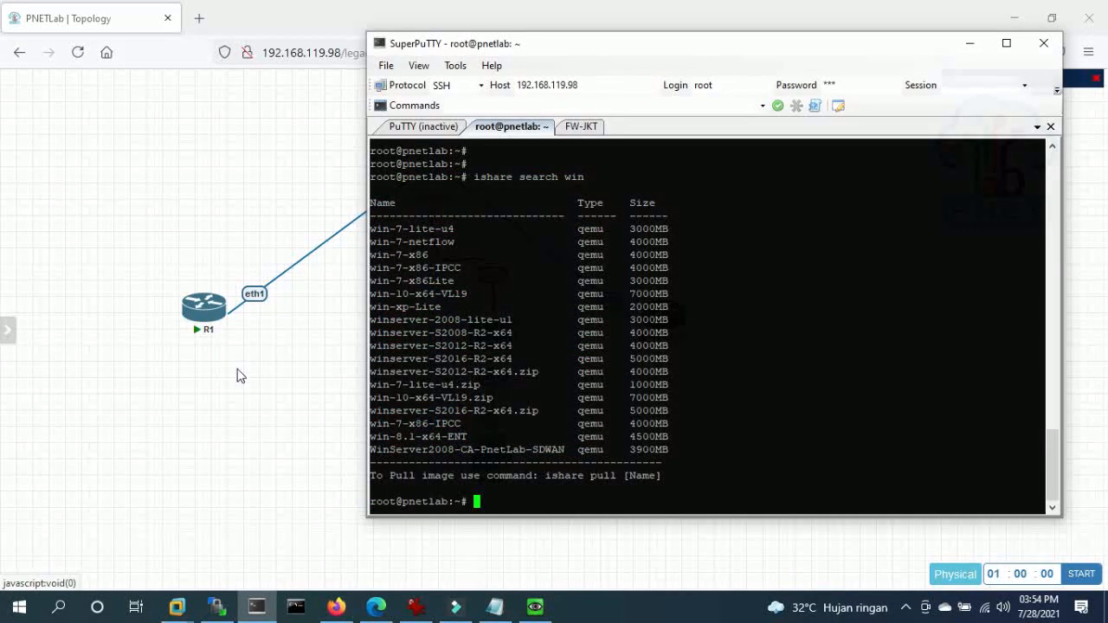
{"action": "left_click", "coordinate": [224, 399]}
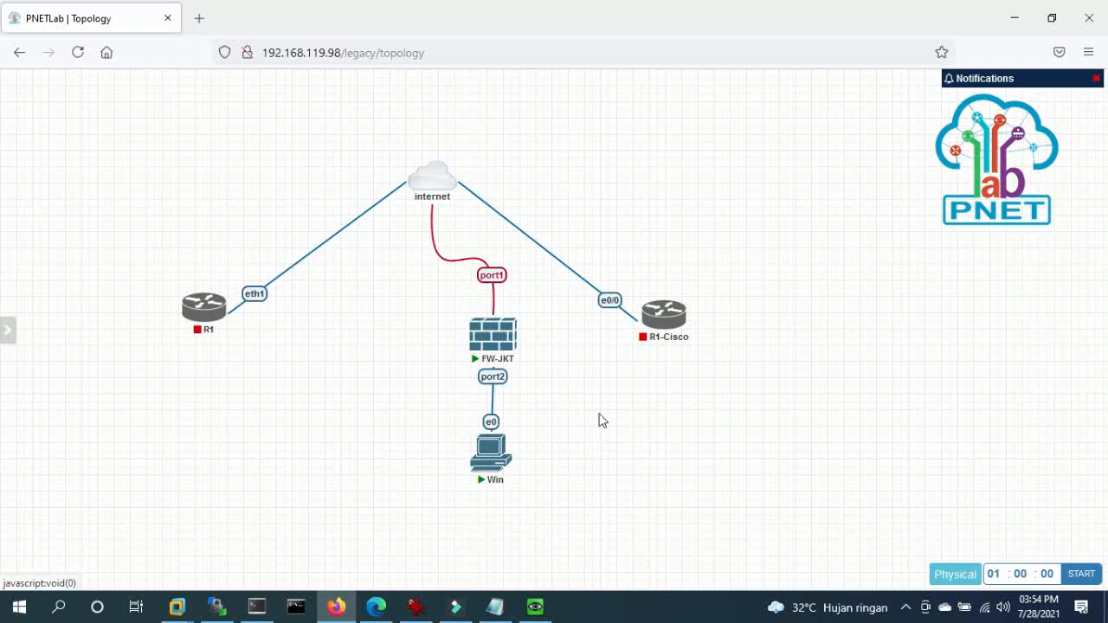
- Start the R1-Cisco node, open its console in SuperPuTTY, then return to the Win VM console
{"action": "right_click", "coordinate": [666, 319]}
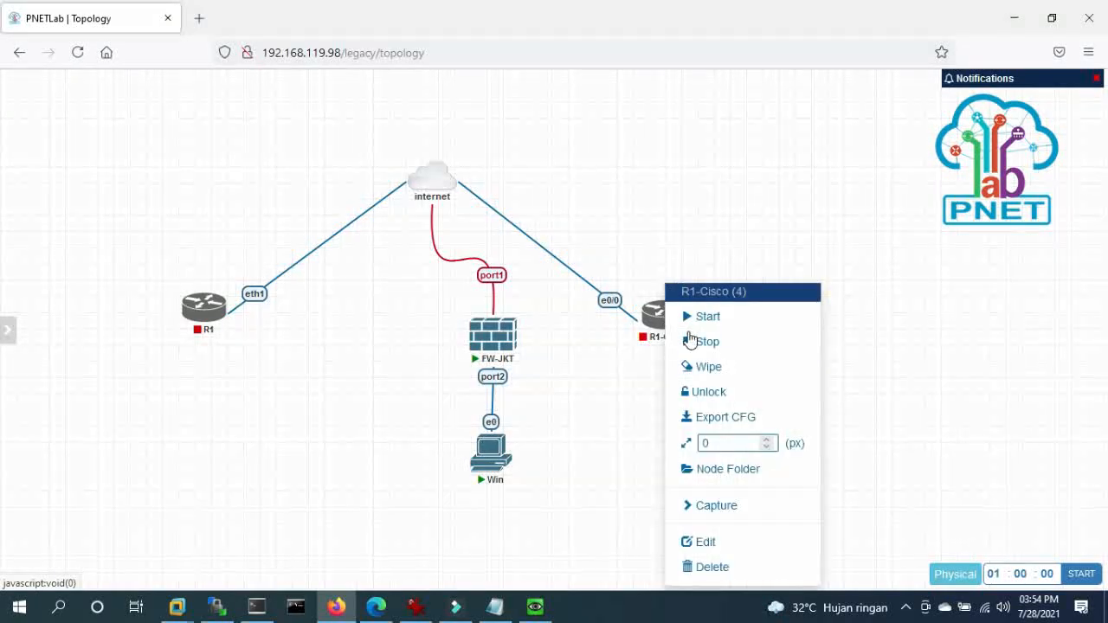
{"action": "left_click", "coordinate": [697, 315]}
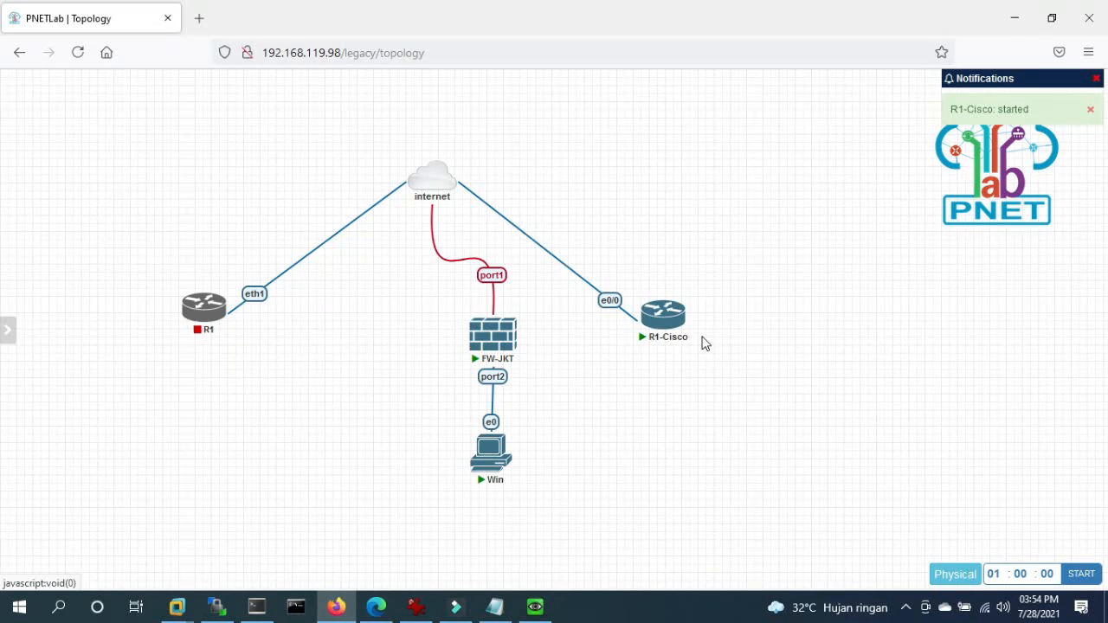
{"action": "left_click", "coordinate": [668, 312]}
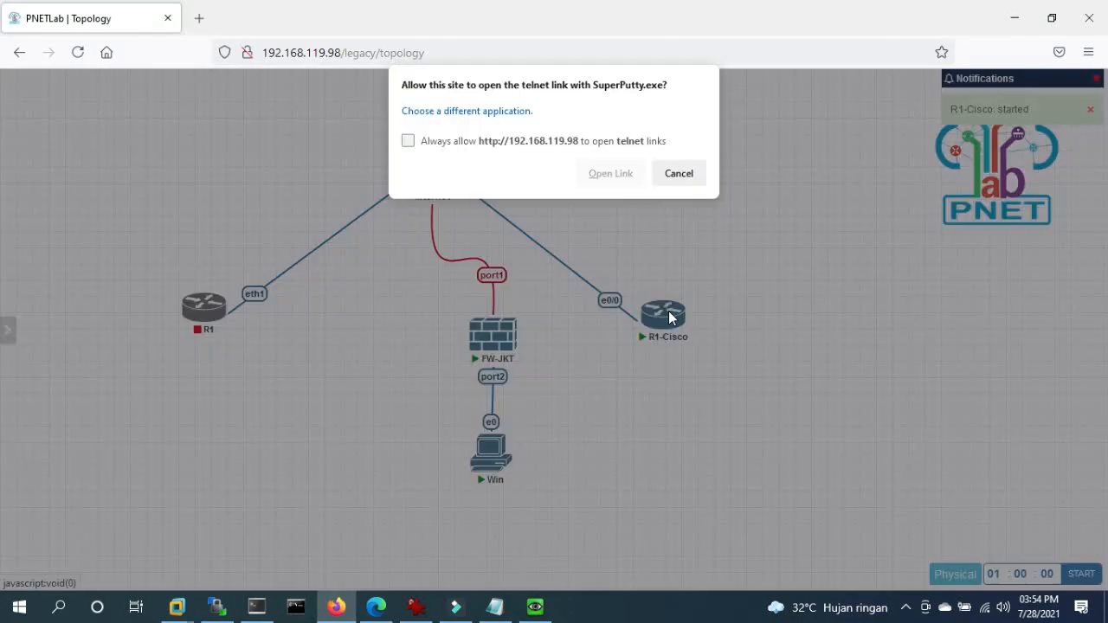
{"action": "left_click", "coordinate": [610, 174]}
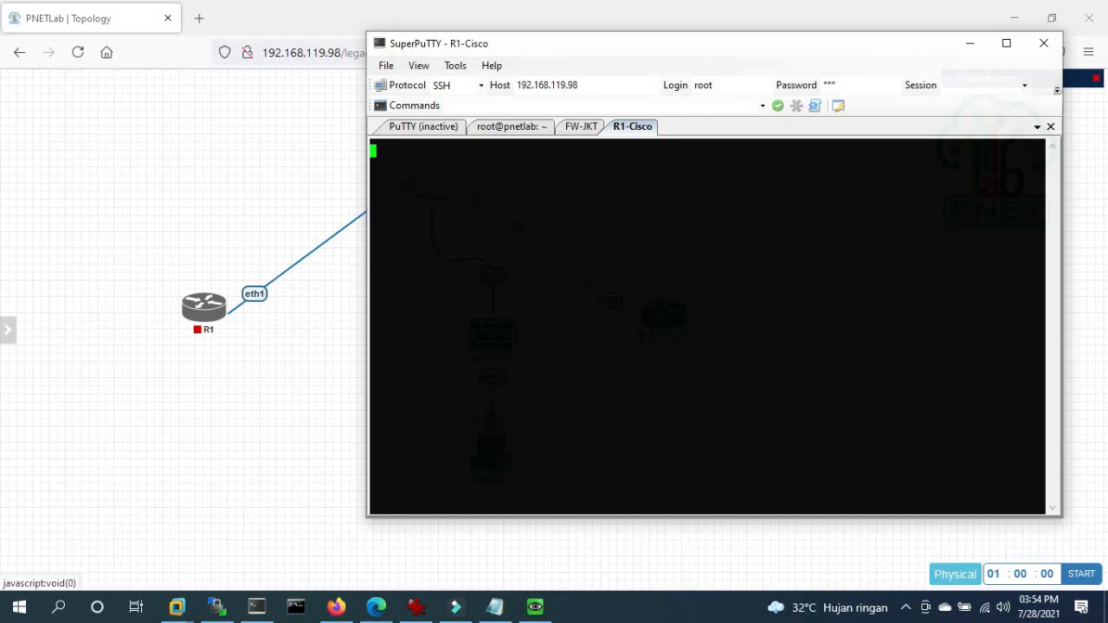
{"action": "left_click", "coordinate": [324, 343]}
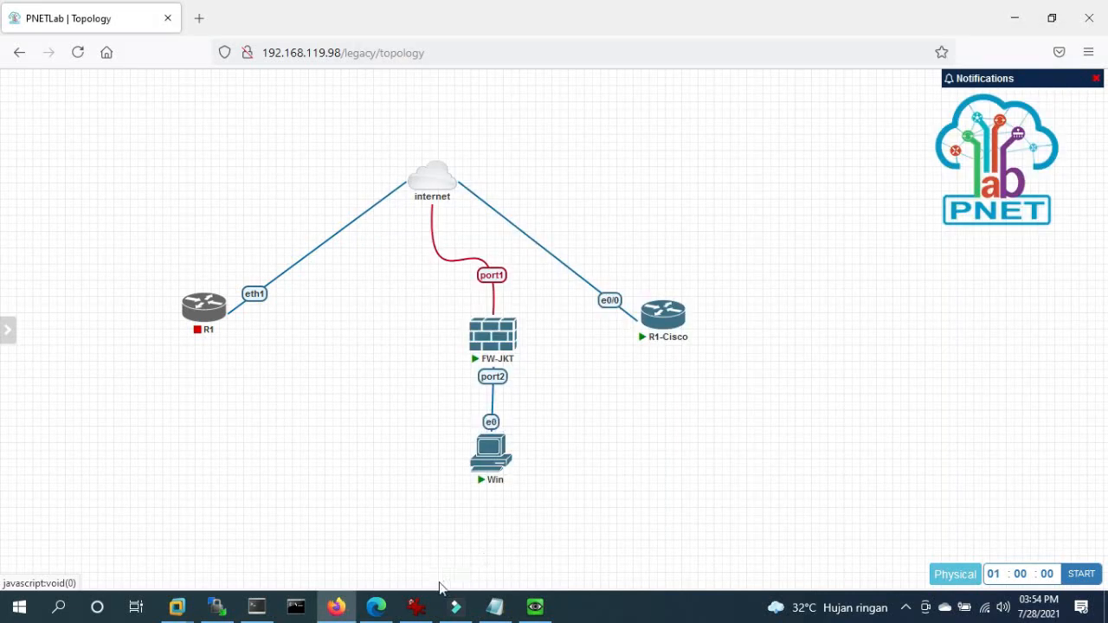
{"action": "left_click", "coordinate": [545, 610]}
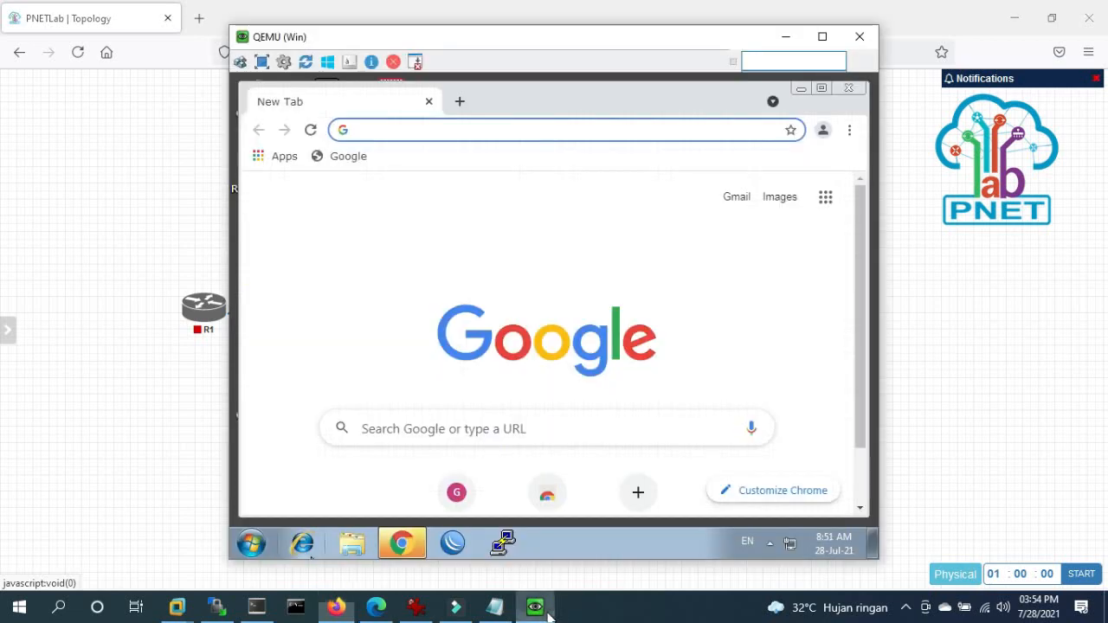
{"action": "left_click", "coordinate": [382, 132]}
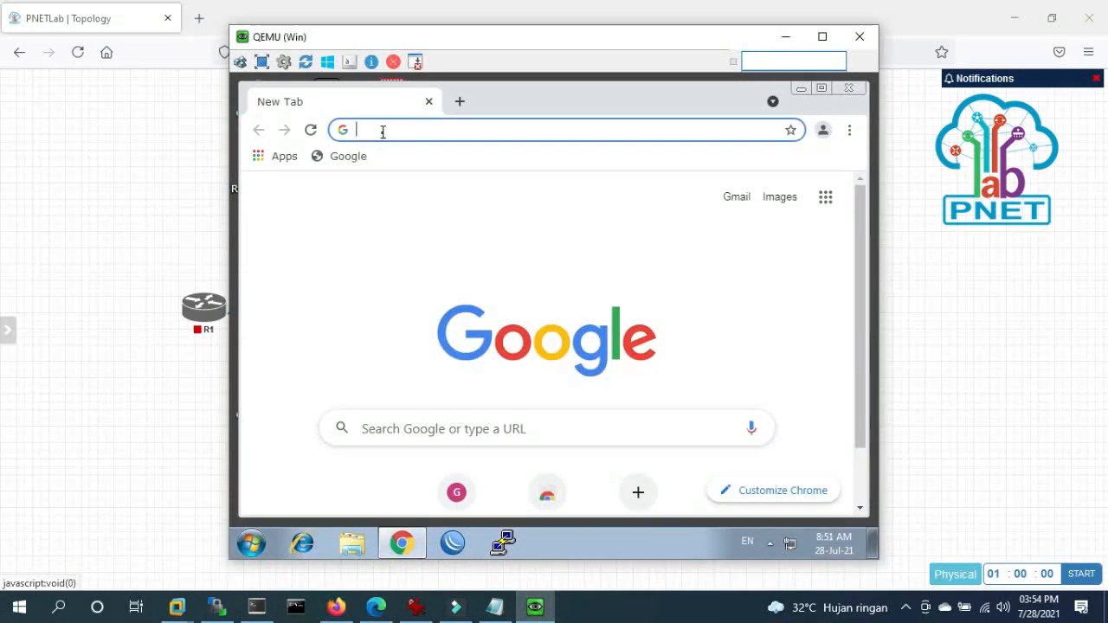
{"action": "type", "text": "www.yahoo."}
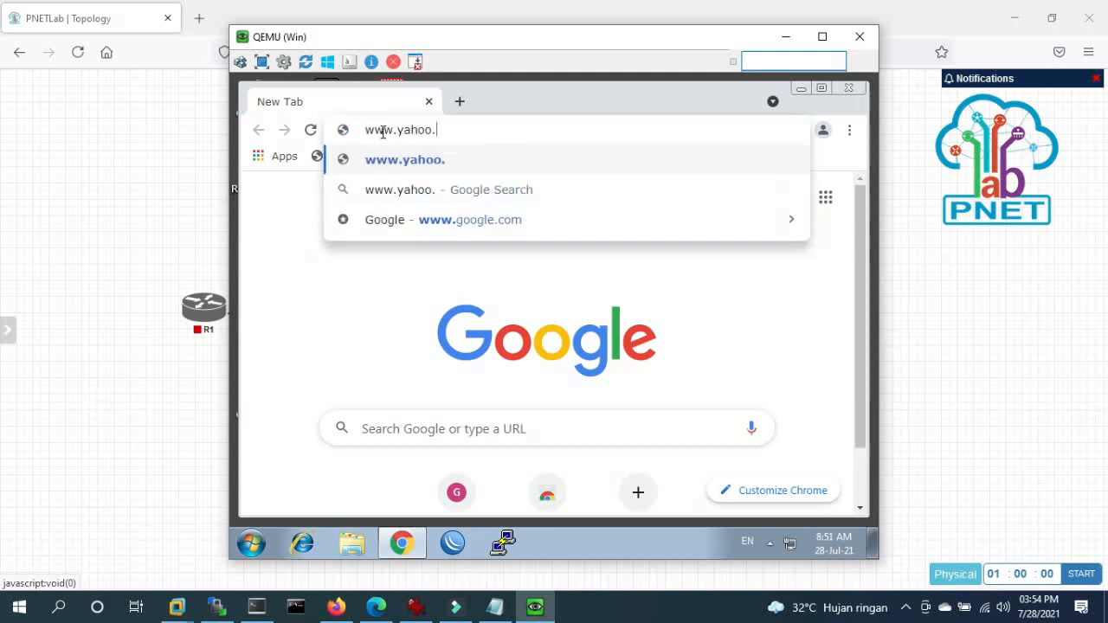
{"action": "type", "text": "com"}
{"action": "key", "text": "Return"}
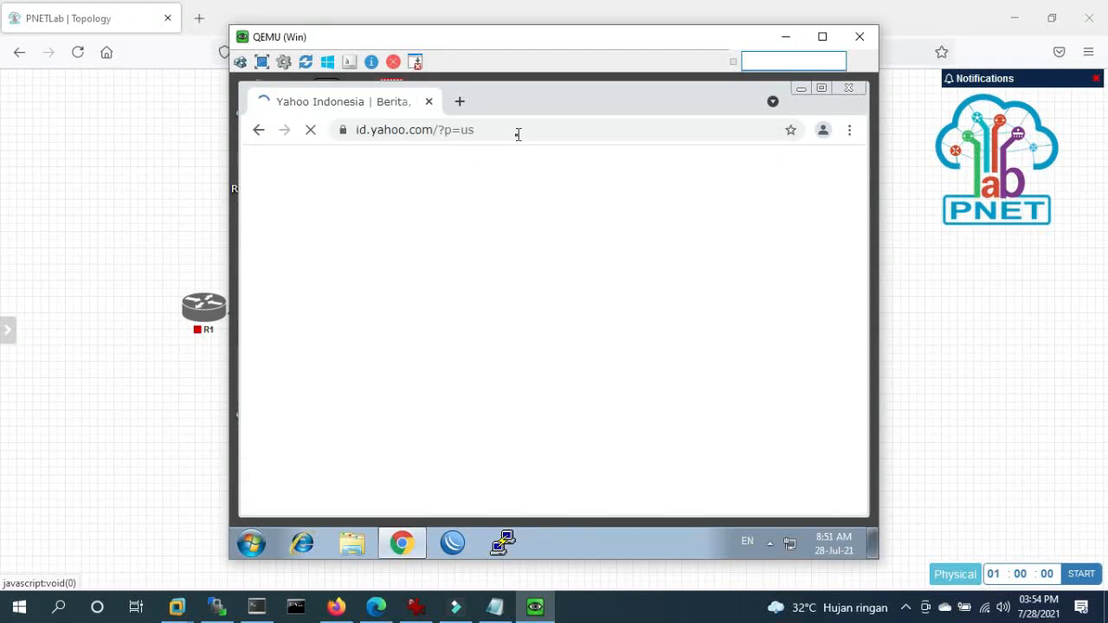
{"action": "left_click", "coordinate": [474, 130]}
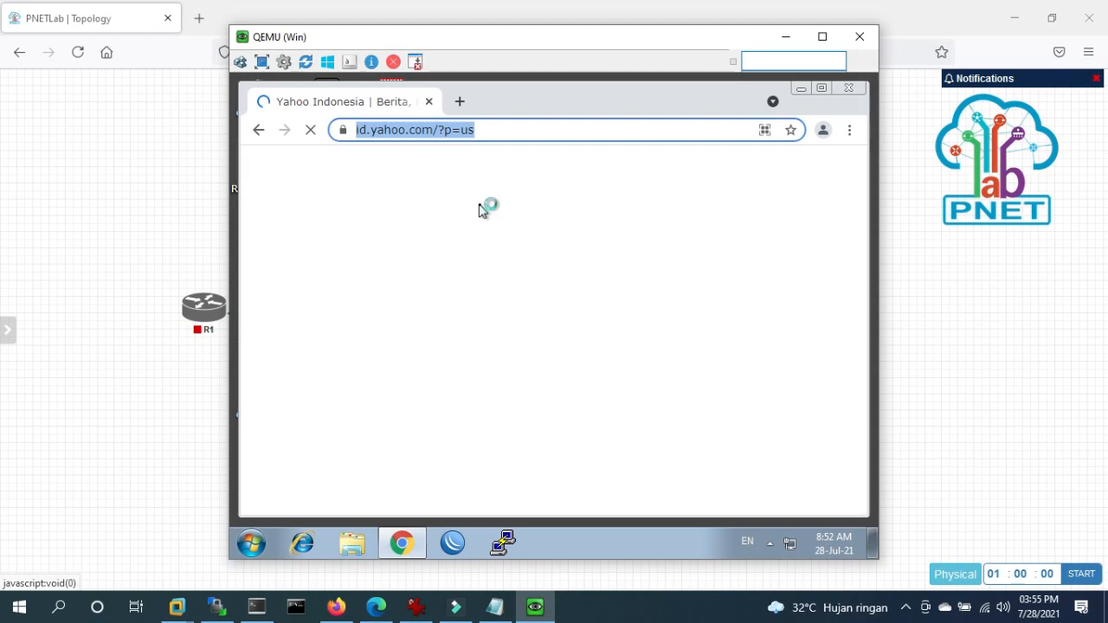
{"action": "type", "text": "1"}
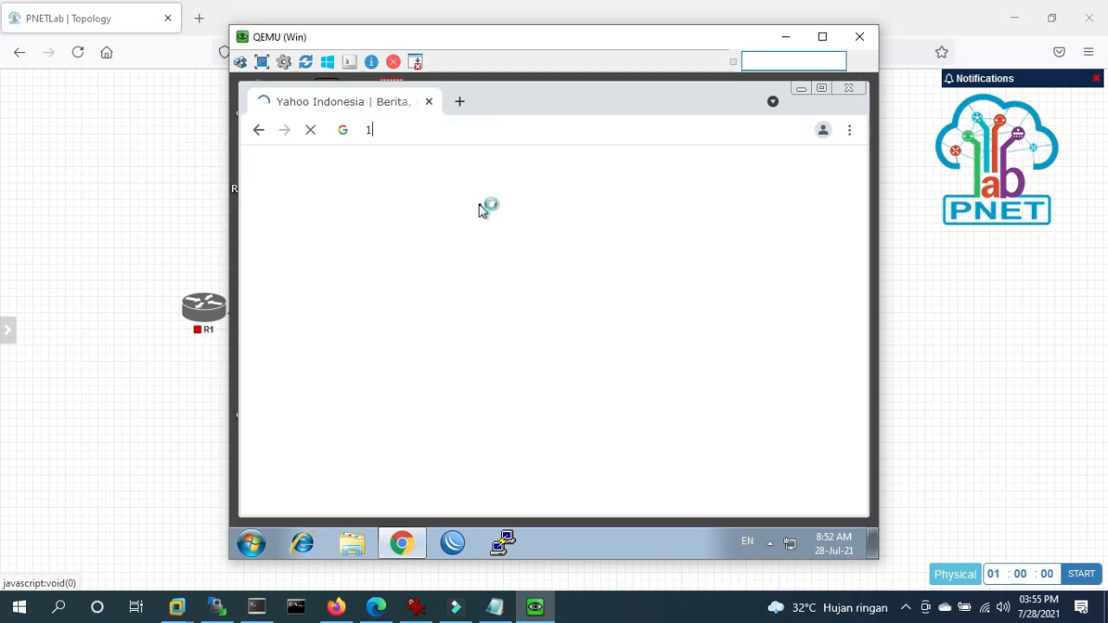
{"action": "type", "text": "0.0.1.254"}
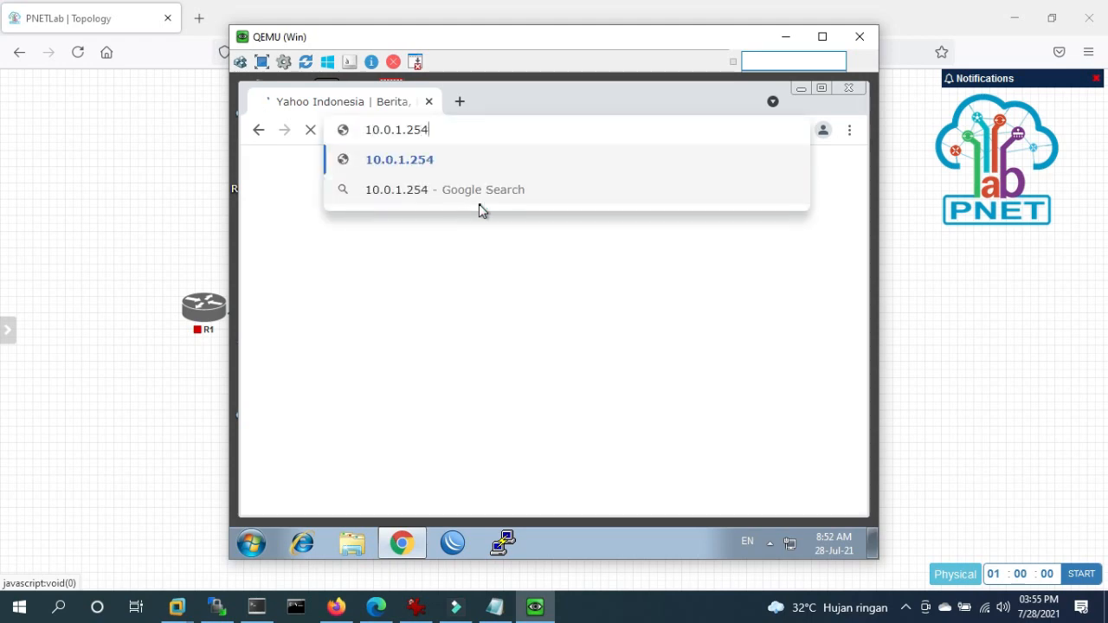
- Load the FortiGate login page at 10.0.1.254 in the VM's Chrome
{"action": "key", "text": "Return"}
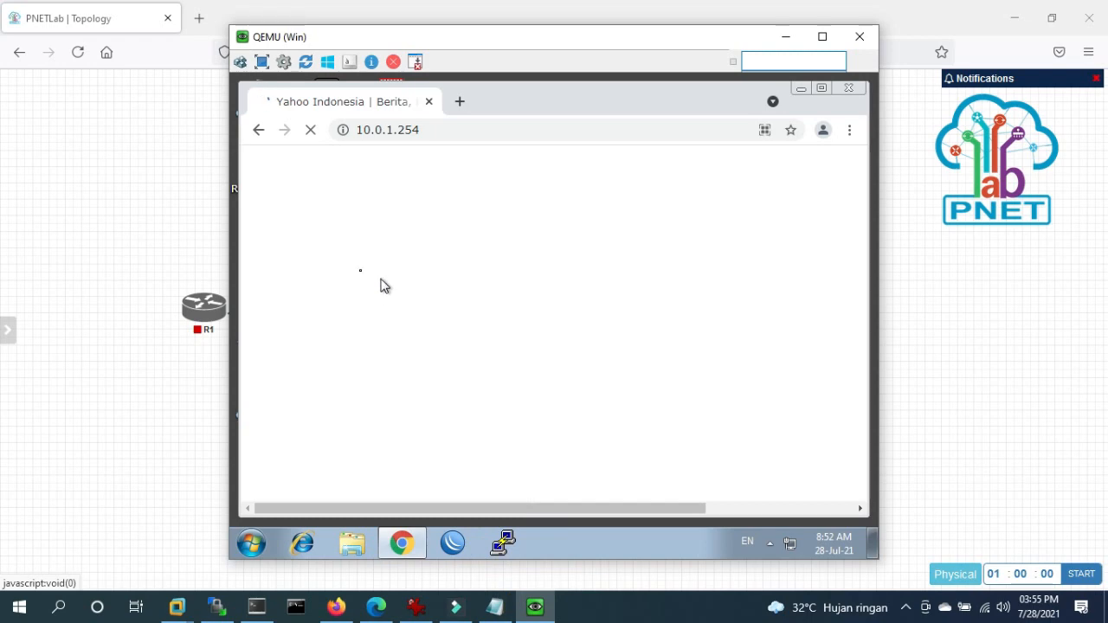
{"action": "left_click", "coordinate": [109, 258]}
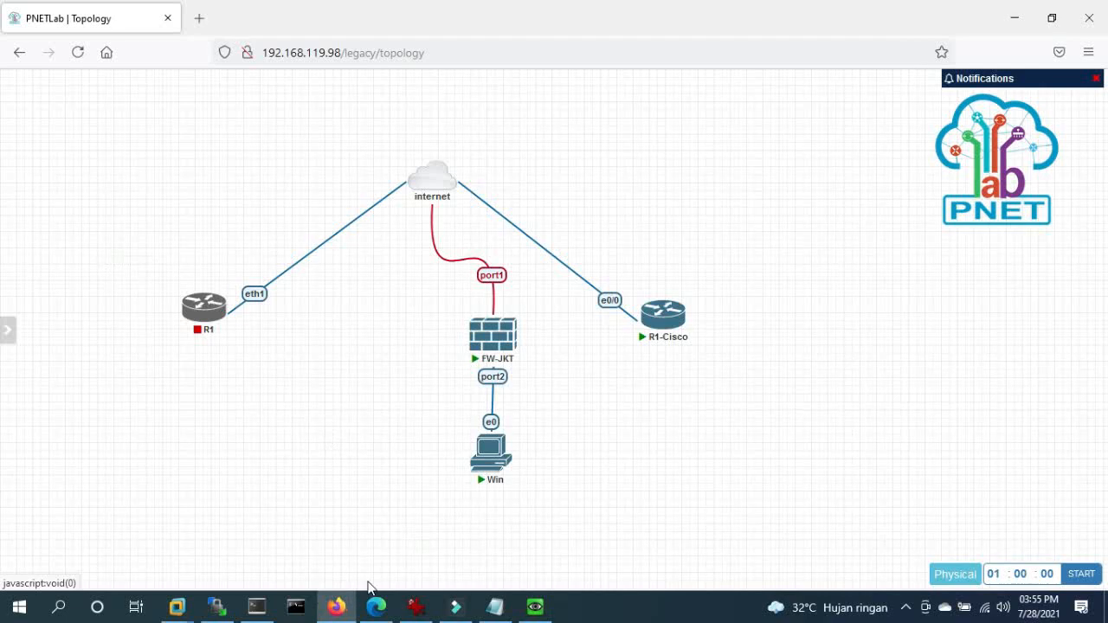
{"action": "left_click", "coordinate": [534, 606]}
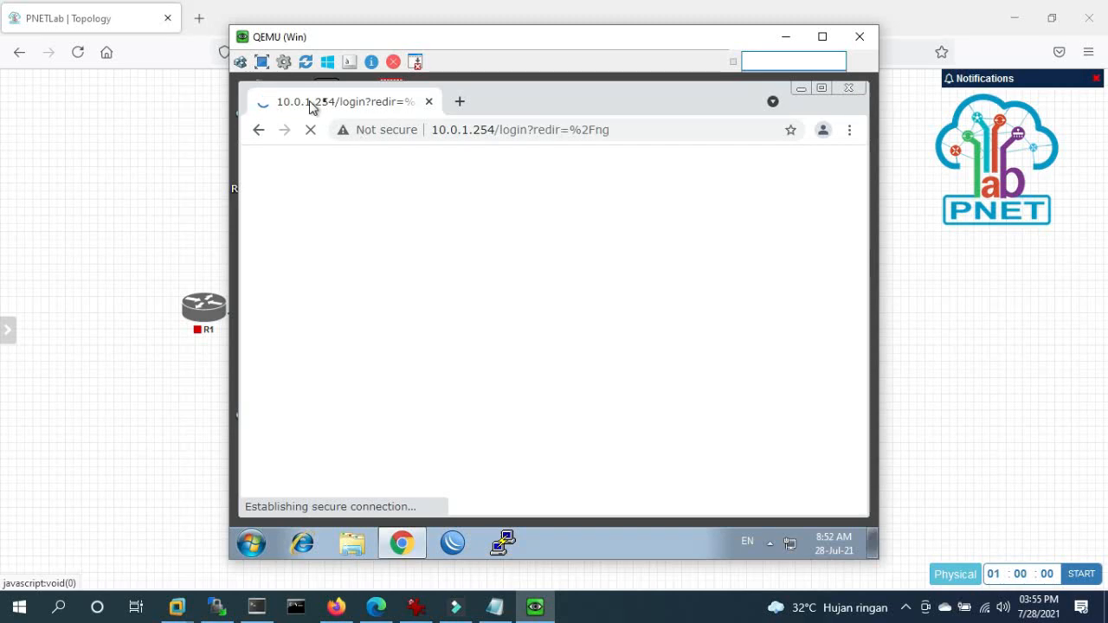
{"action": "left_click", "coordinate": [175, 391]}
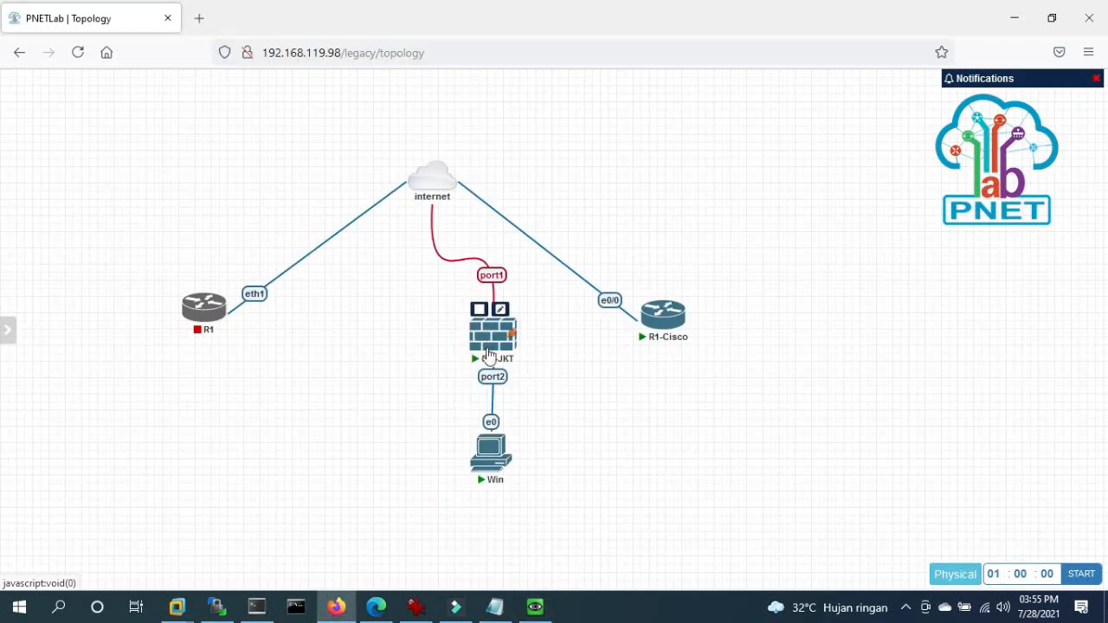
{"action": "left_click", "coordinate": [494, 378]}
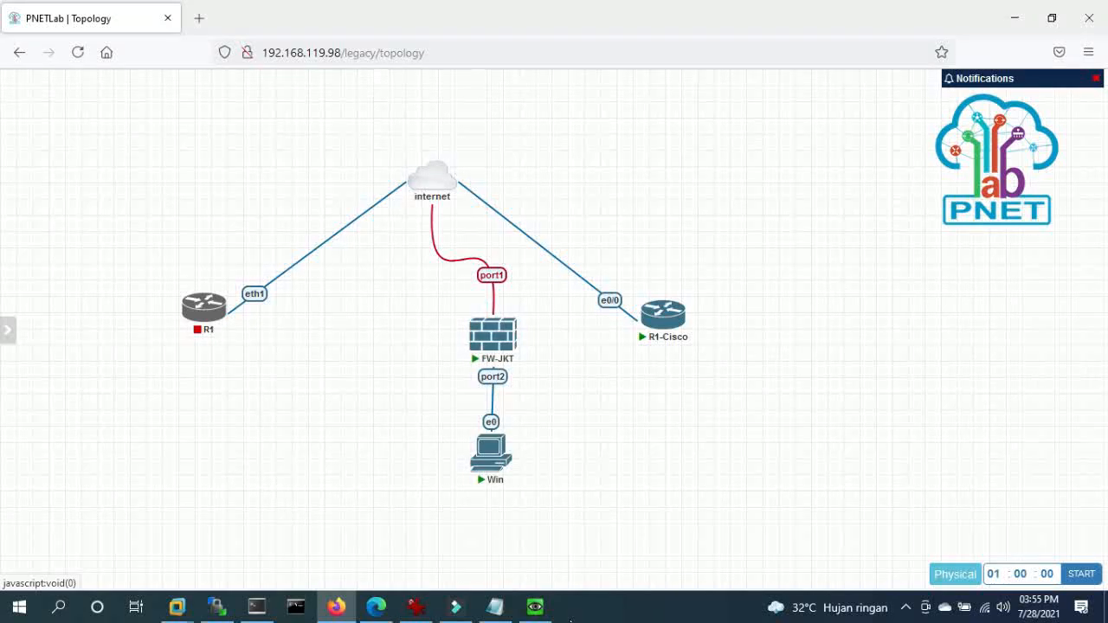
{"action": "left_click", "coordinate": [535, 605]}
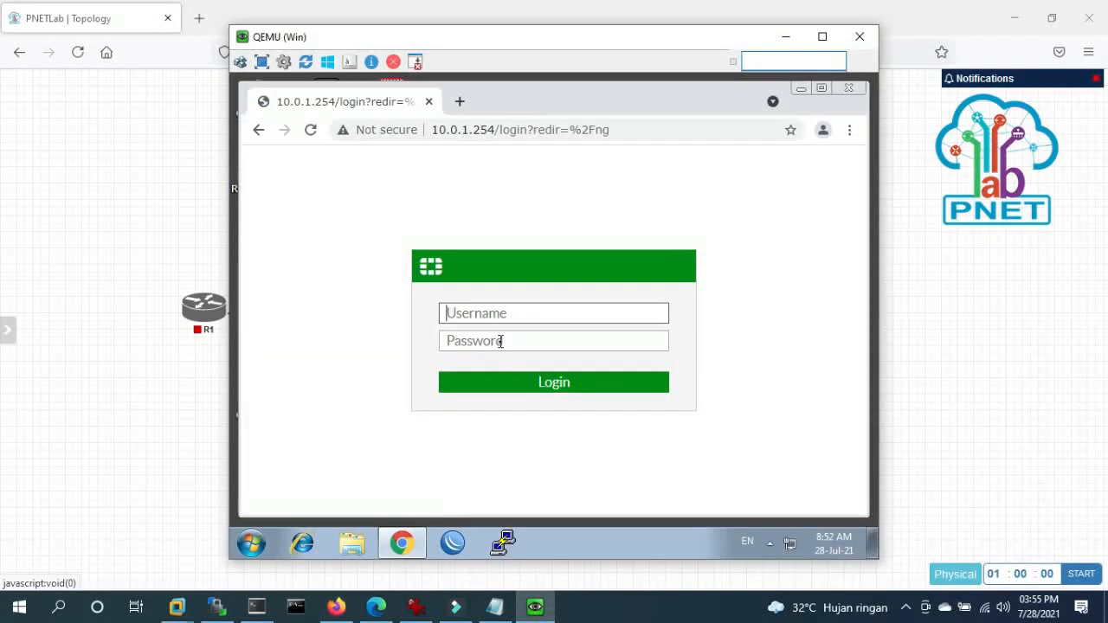
- Log in with the admin credentials, decline saving the password, and postpone the setup steps
{"action": "type", "text": "admin"}
{"action": "left_click", "coordinate": [501, 341]}
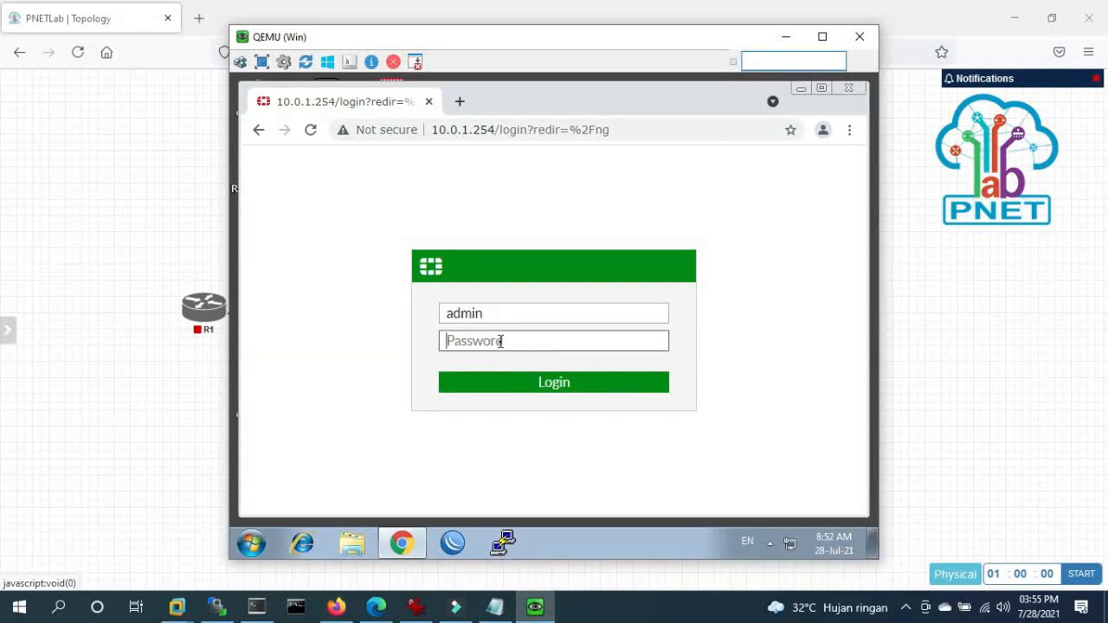
{"action": "type", "text": "admin"}
{"action": "key", "text": "Return"}
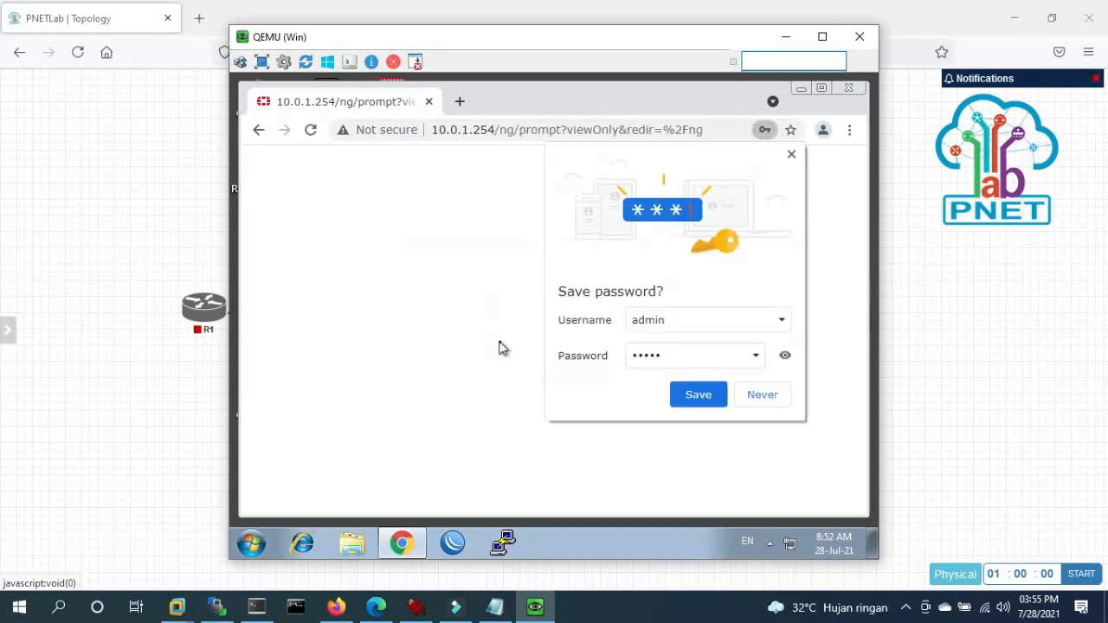
{"action": "left_click", "coordinate": [765, 397]}
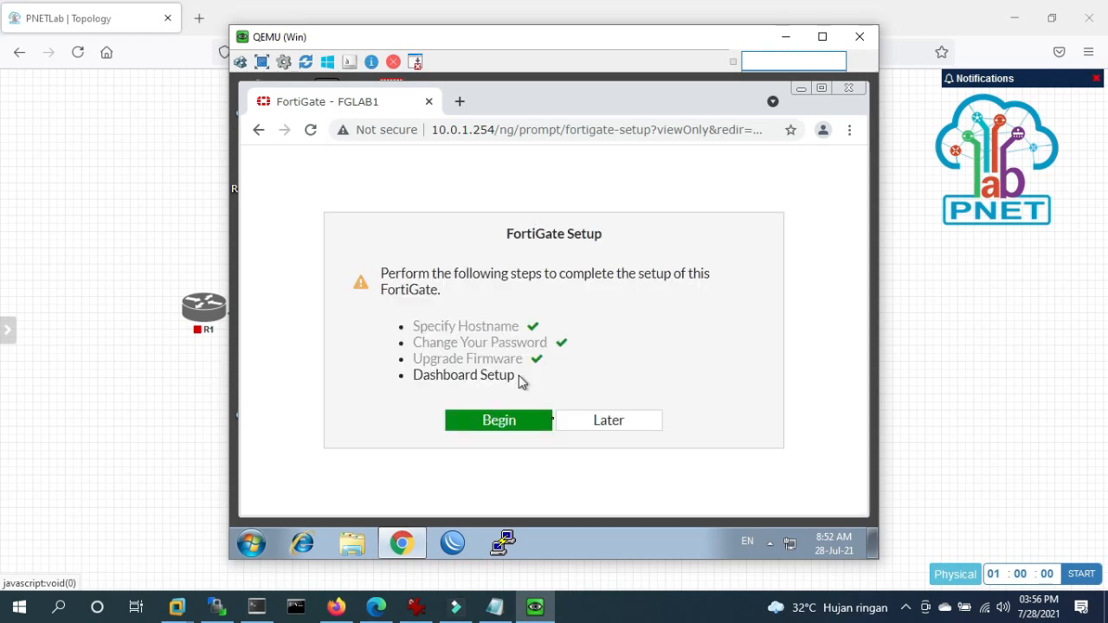
{"action": "left_click", "coordinate": [630, 426]}
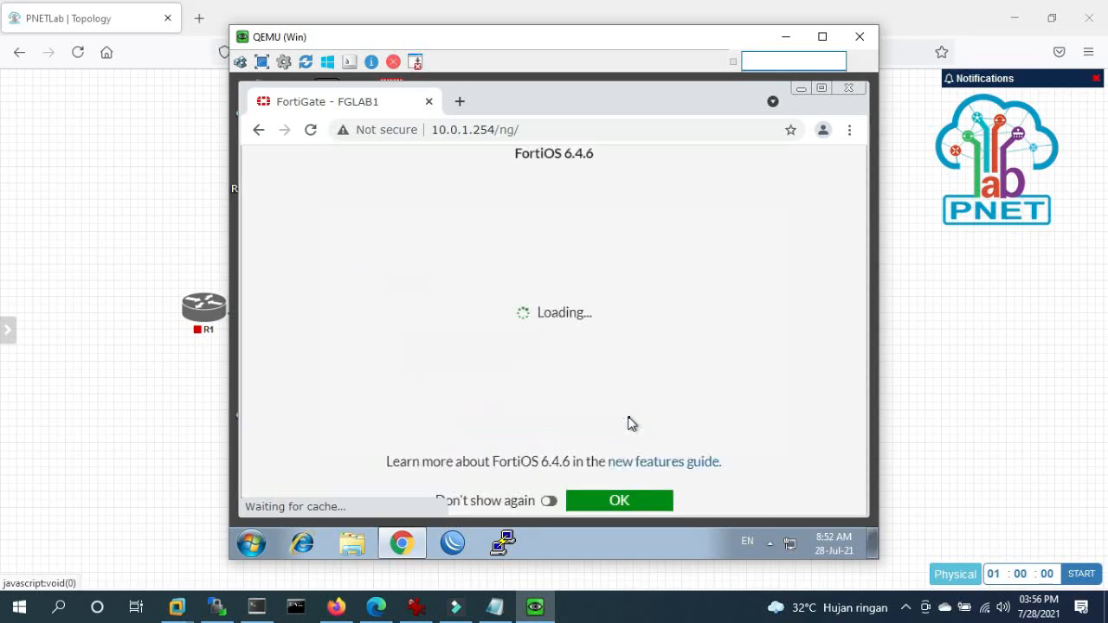
- Dismiss the FortiOS 6.4.6 welcome notice and zoom the FortiGate dashboard to 90%
{"action": "left_click", "coordinate": [628, 500]}
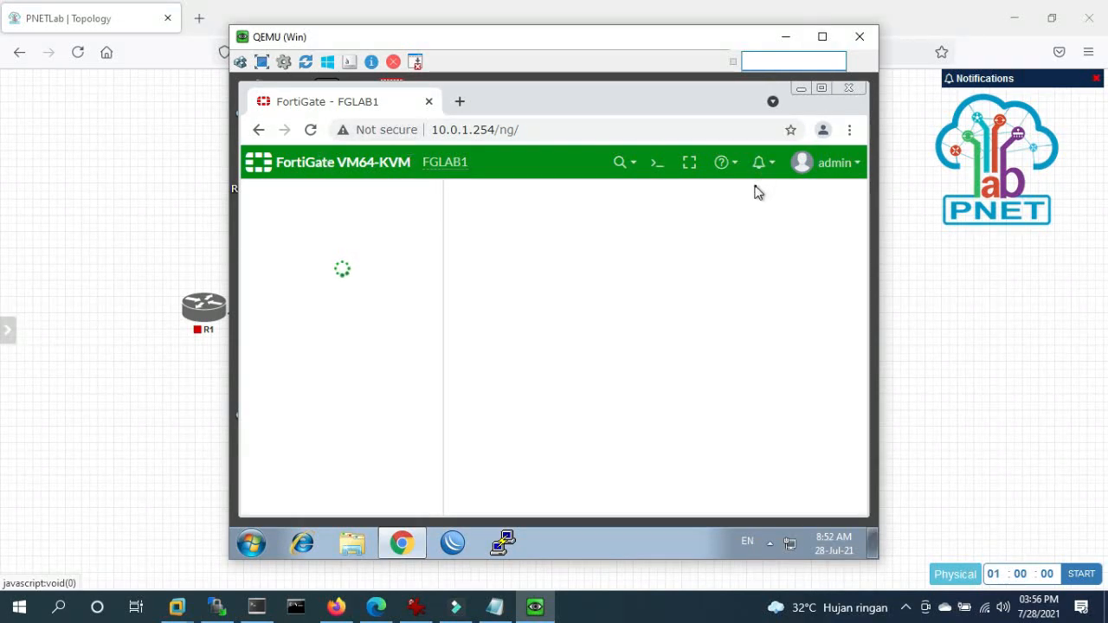
{"action": "key", "text": "ctrl+minus"}
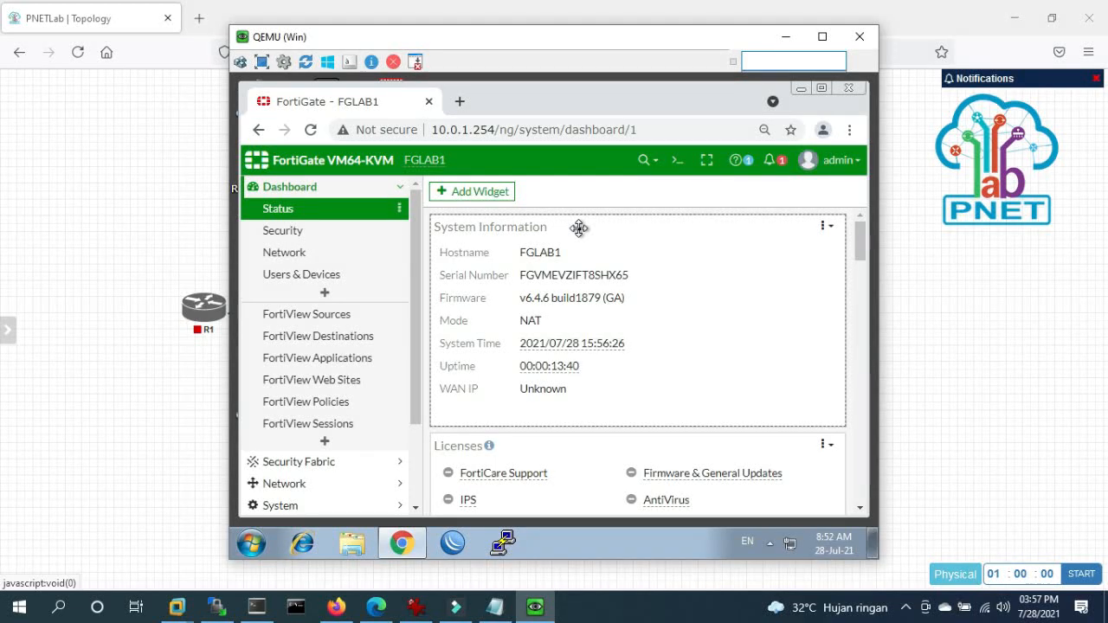
{"action": "left_click", "coordinate": [136, 331]}
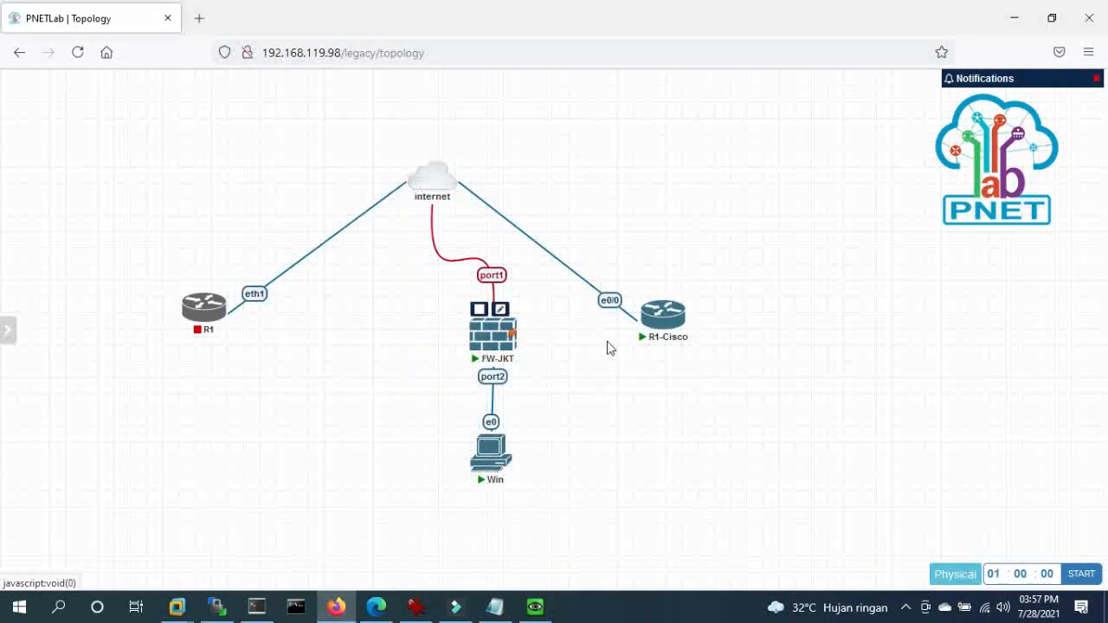
- On R1-Cisco, enter enable and config mode and check Ethernet0/0 in 'do sh ip int br'
{"action": "left_click", "coordinate": [256, 606]}
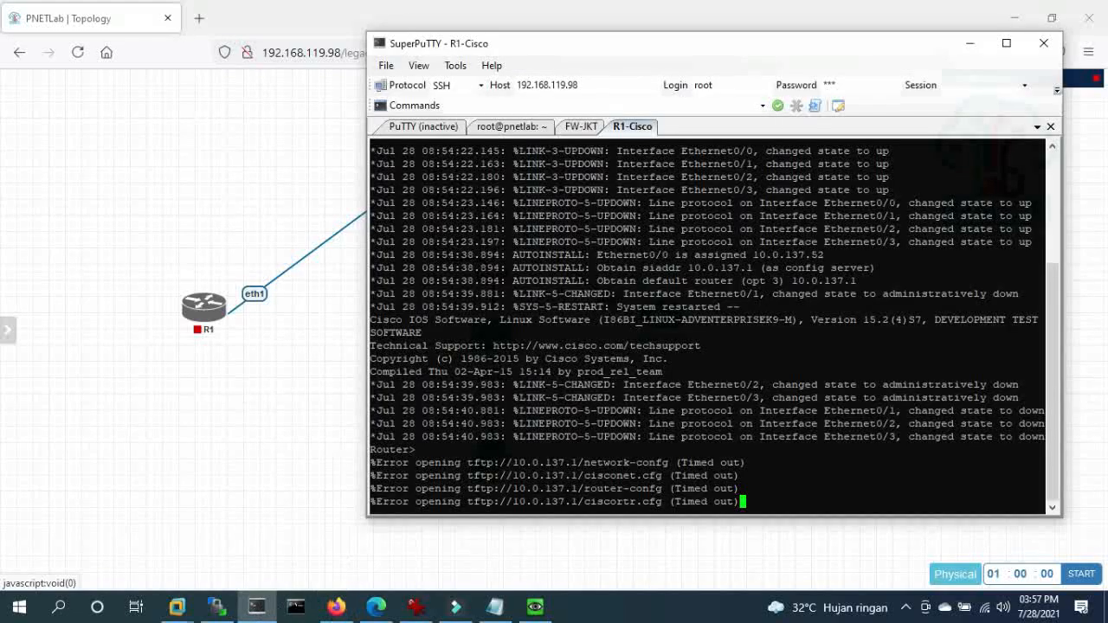
{"action": "key", "text": "Return"}
{"action": "key", "text": "Return"}
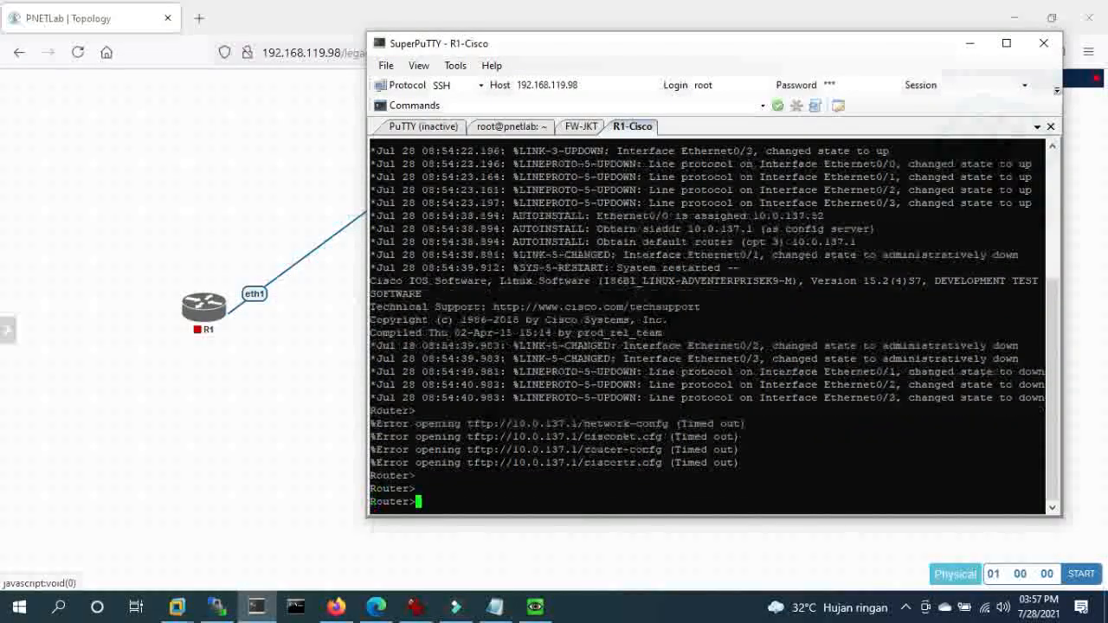
{"action": "key", "text": "Return"}
{"action": "type", "text": "ena"}
{"action": "key", "text": "Return"}
{"action": "type", "text": "conf t"}
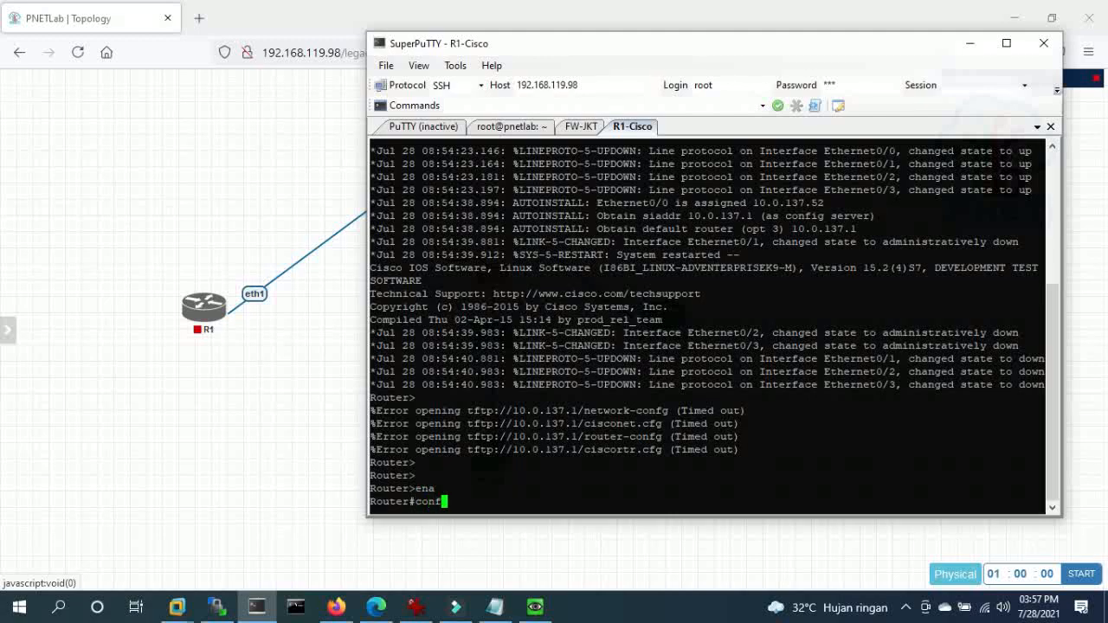
{"action": "key", "text": "Return"}
{"action": "key", "text": "Return"}
{"action": "key", "text": "Return"}
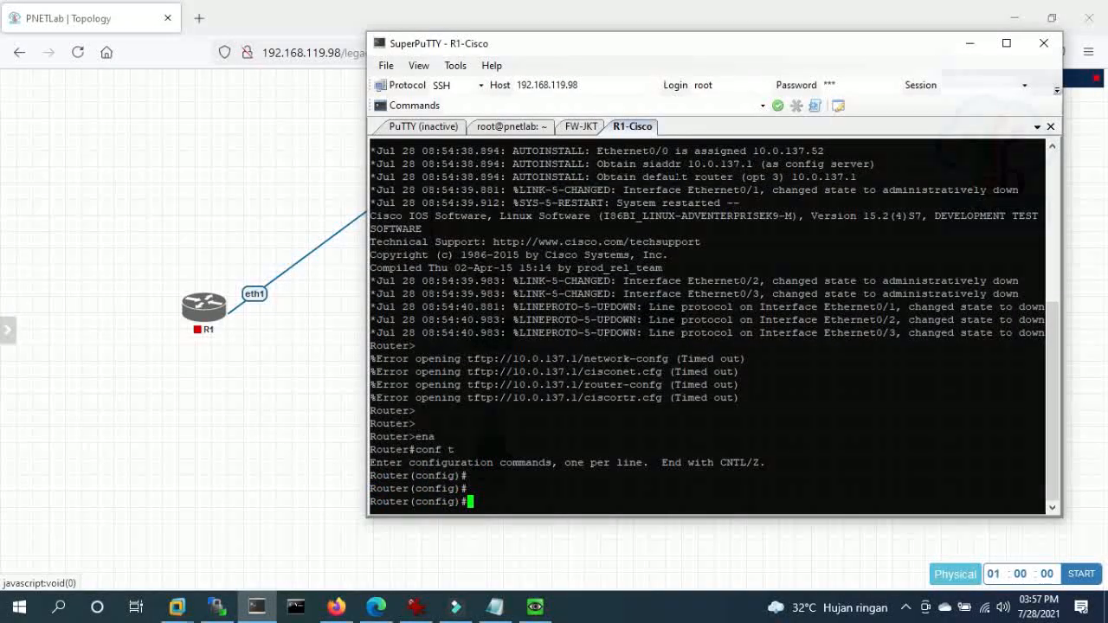
{"action": "type", "text": "do sh ip int br"}
{"action": "key", "text": "Return"}
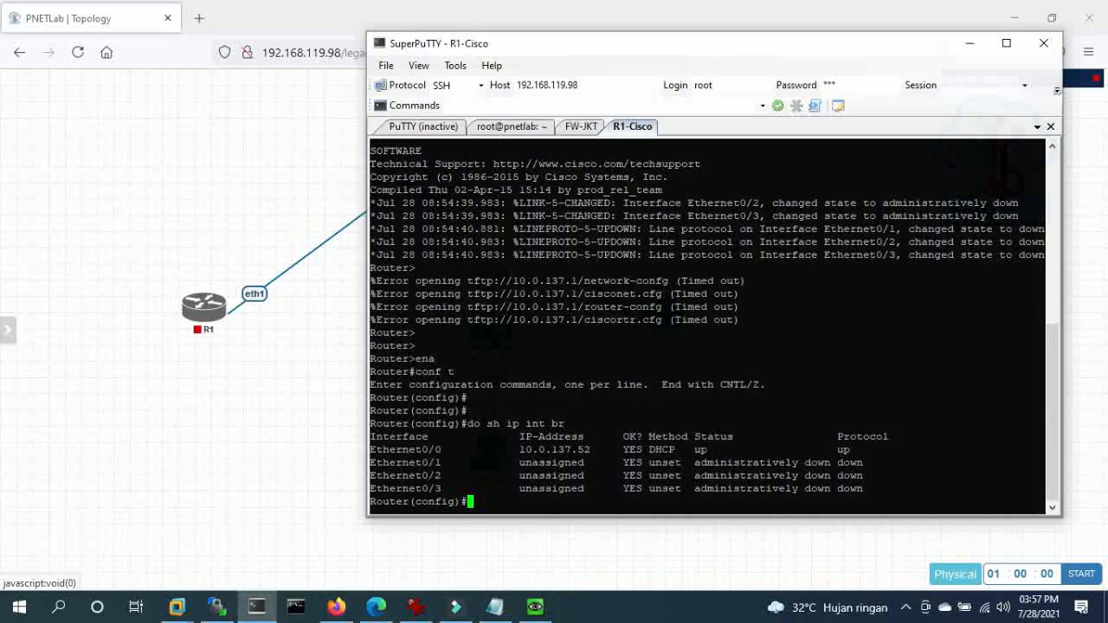
{"action": "key", "text": "Return"}
{"action": "key", "text": "Return"}
{"action": "left_click_drag", "start_coordinate": [422, 424], "coordinate": [865, 423]}
- Reopen the R1-Cisco console from the PNETLab topology
{"action": "left_click", "coordinate": [110, 102]}
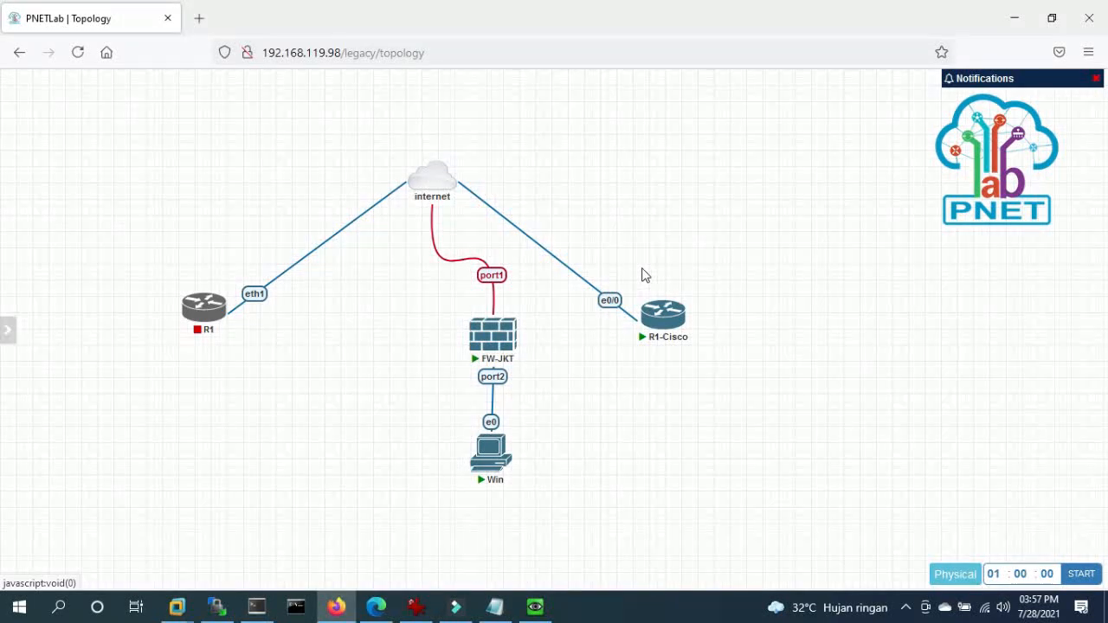
{"action": "mouse_move", "coordinate": [653, 313]}
{"action": "mouse_move", "coordinate": [443, 189]}
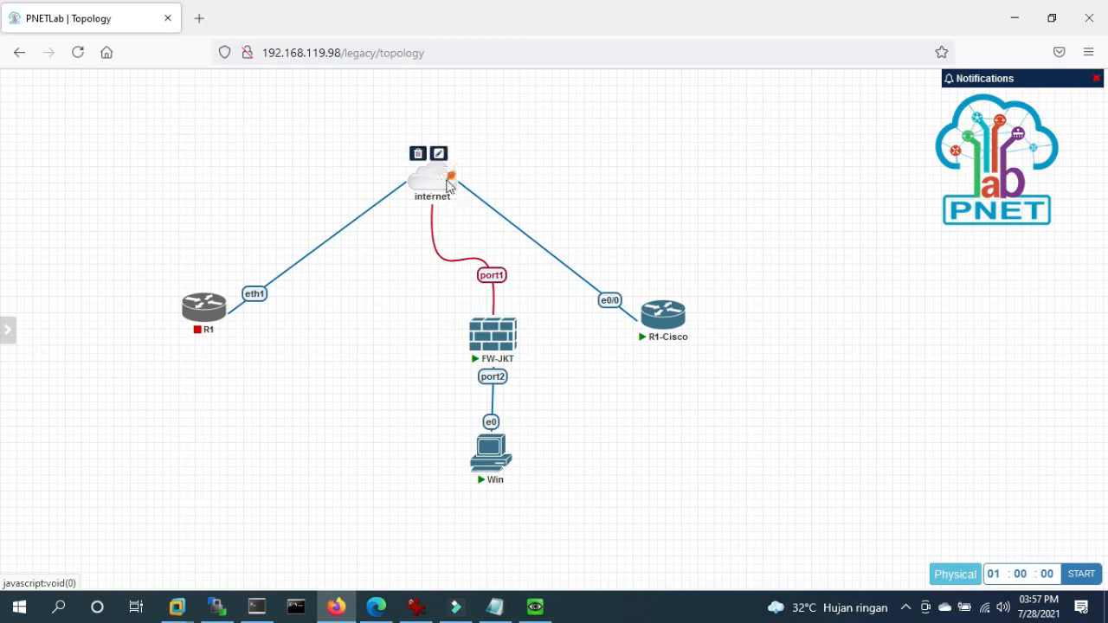
{"action": "left_click", "coordinate": [639, 304]}
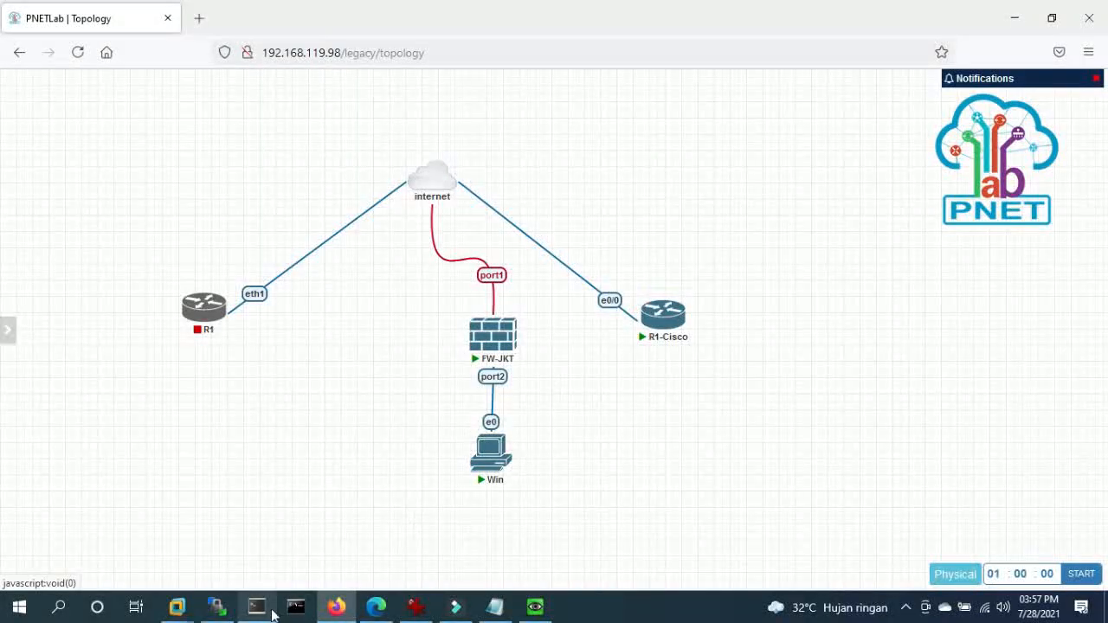
- Bring up interface Ethernet0/1 with no shutdown and IP 172.16.100.254 255.255.255.0
{"action": "key", "text": "Return"}
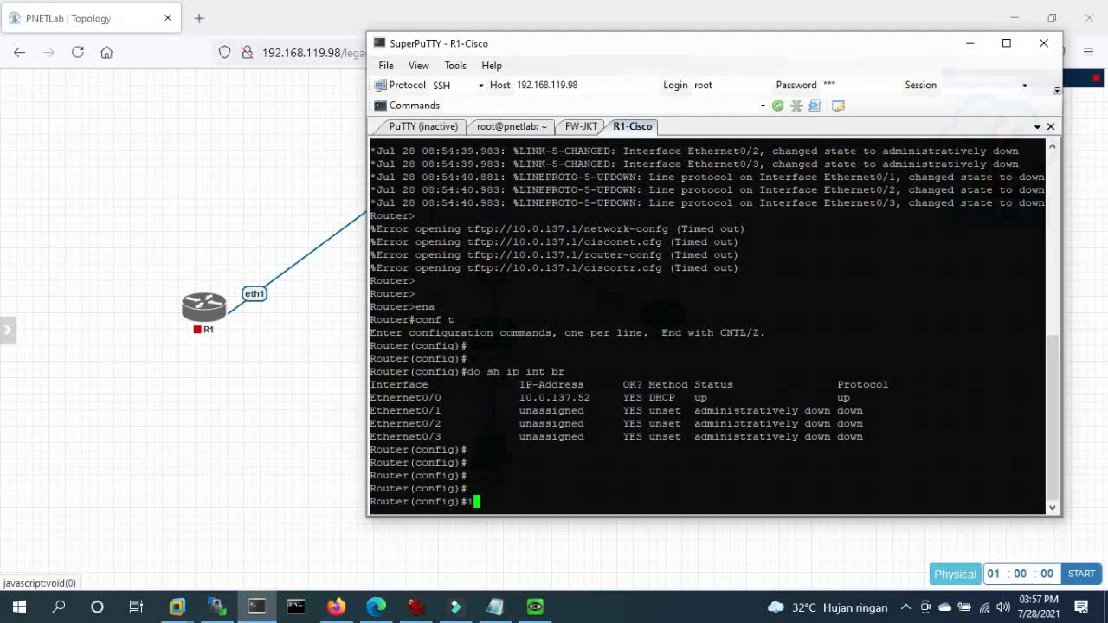
{"action": "type", "text": "int"}
{"action": "key", "text": "Tab"}
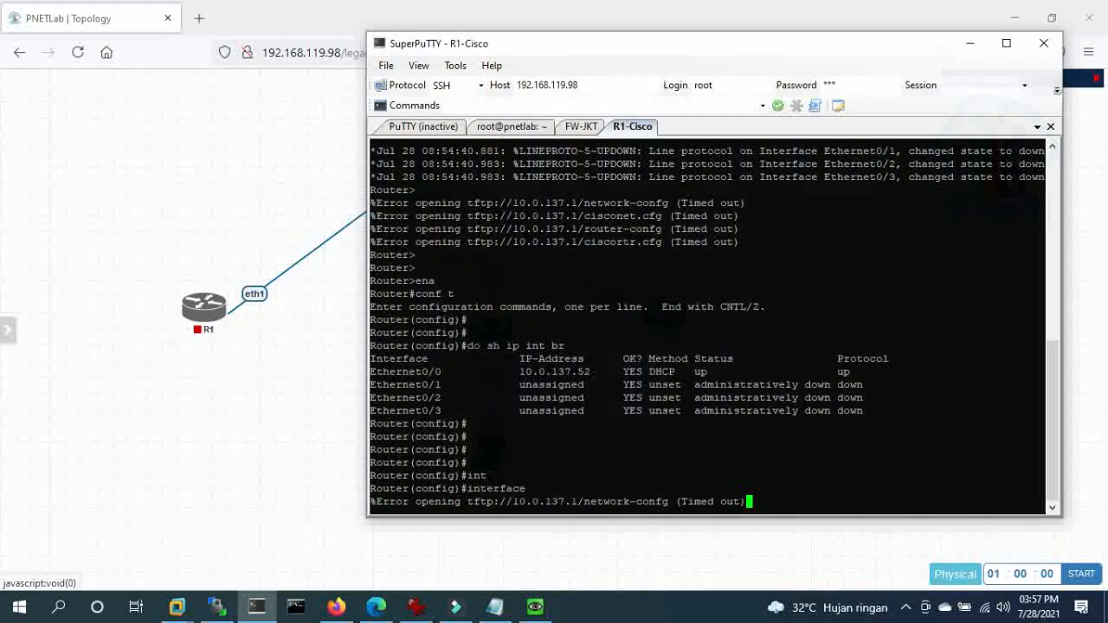
{"action": "type", "text": "et"}
{"action": "key", "text": "Tab"}
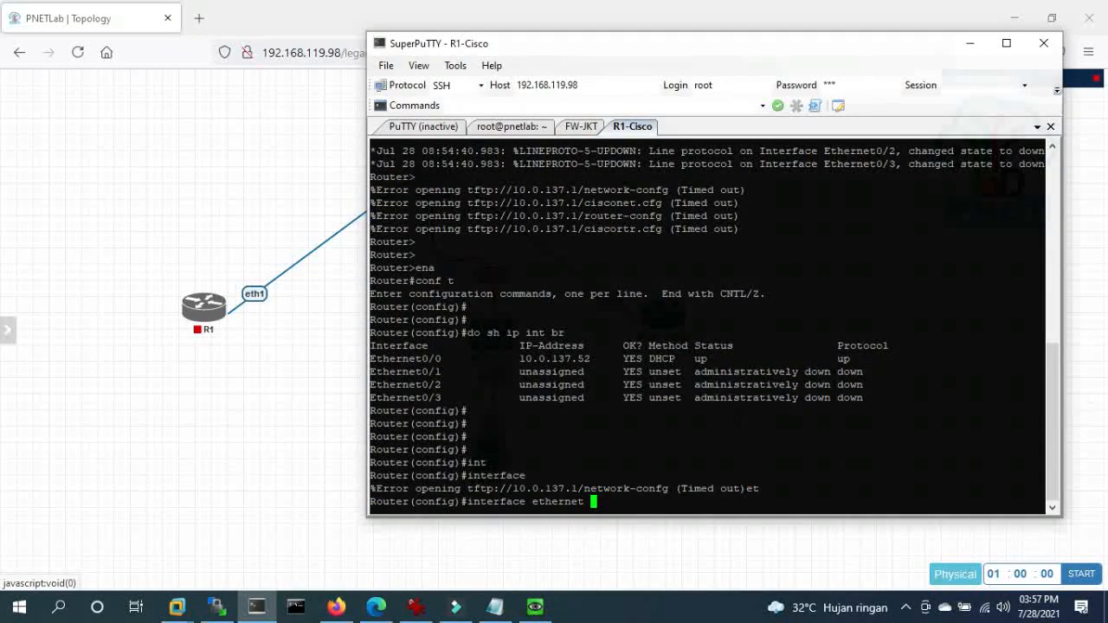
{"action": "type", "text": "0/1"}
{"action": "key", "text": "Return"}
{"action": "type", "text": "no sh"}
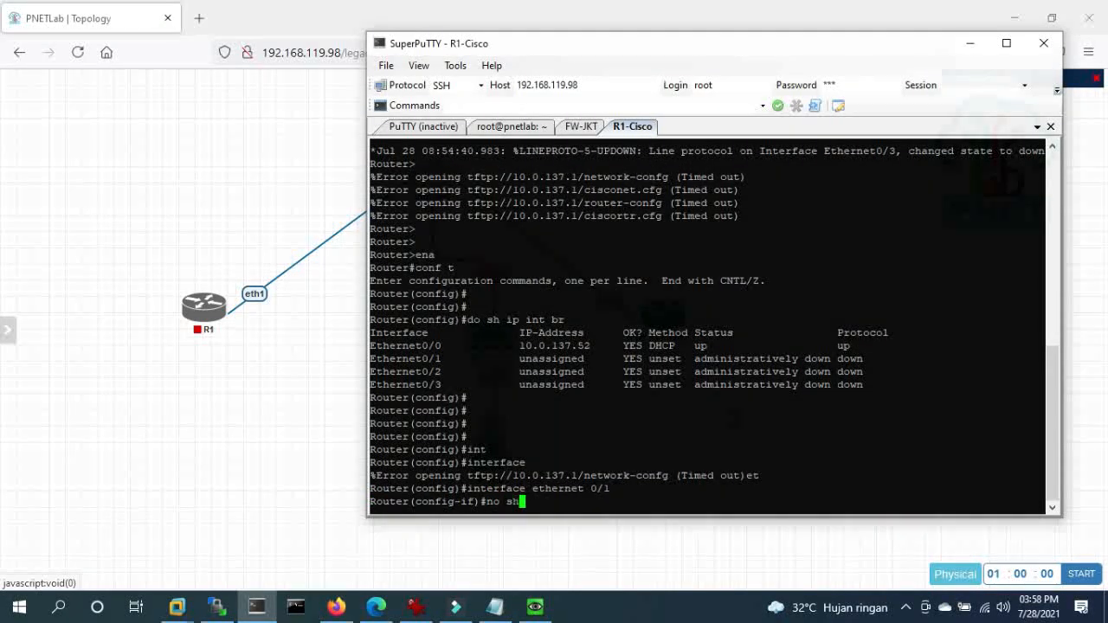
{"action": "key", "text": "Return"}
{"action": "type", "text": "ip add"}
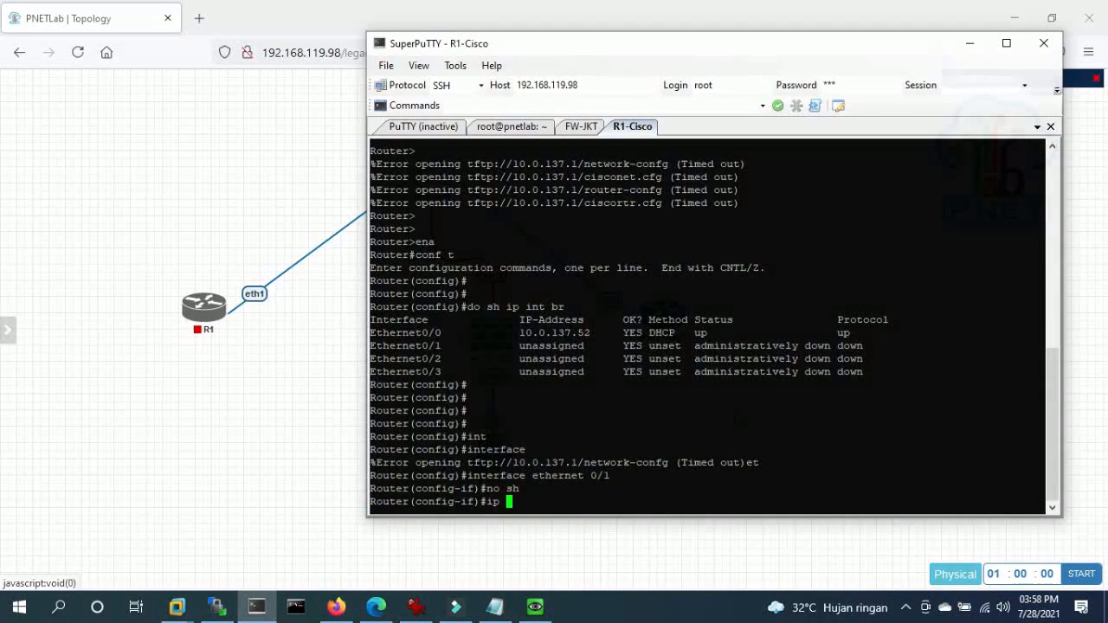
{"action": "key", "text": "Tab"}
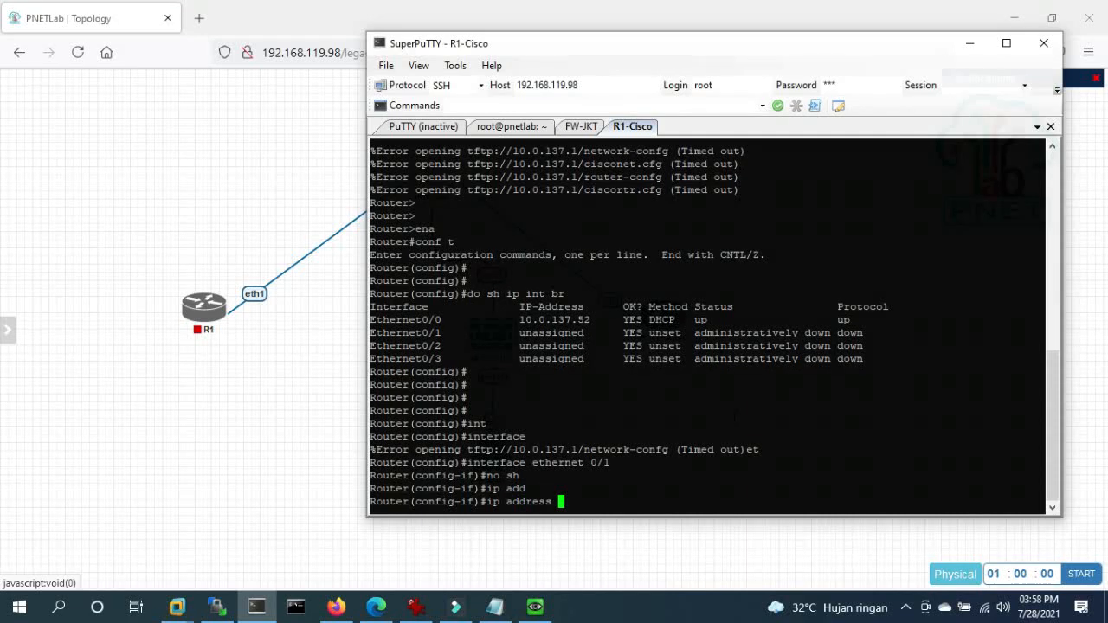
{"action": "type", "text": "172"}
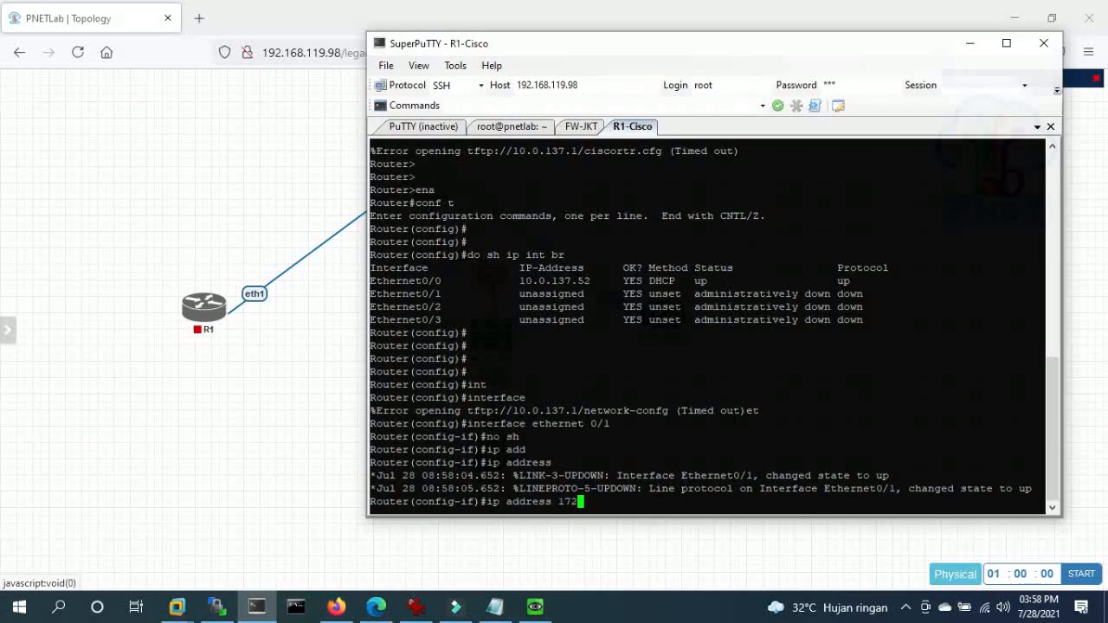
{"action": "type", "text": ".16.100.254 255.255.255"}
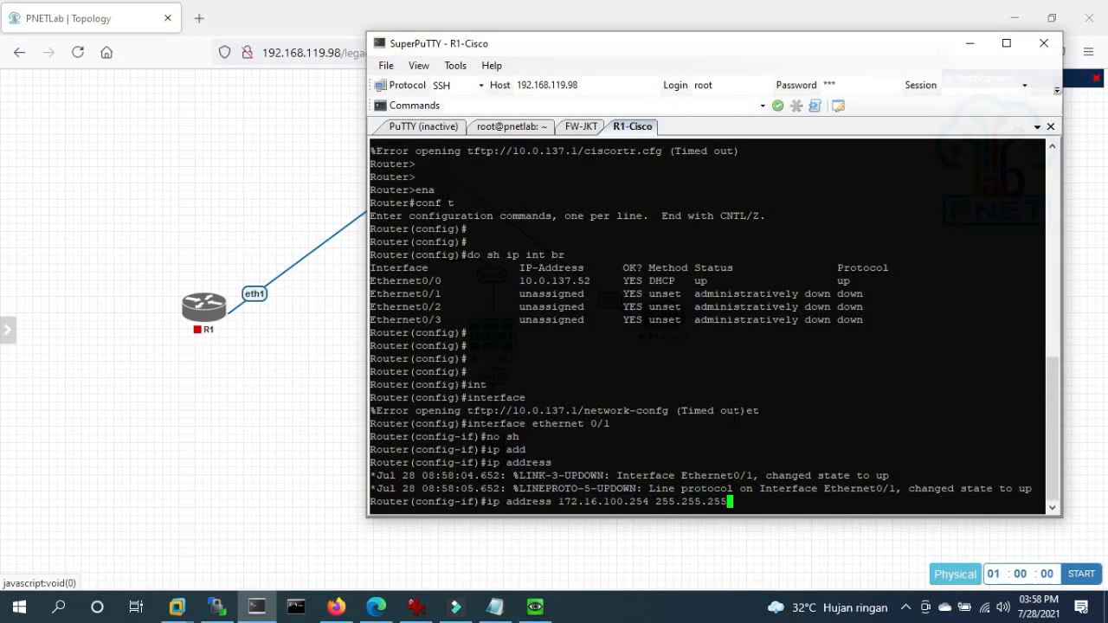
{"action": "type", "text": ".0"}
{"action": "key", "text": "Return"}
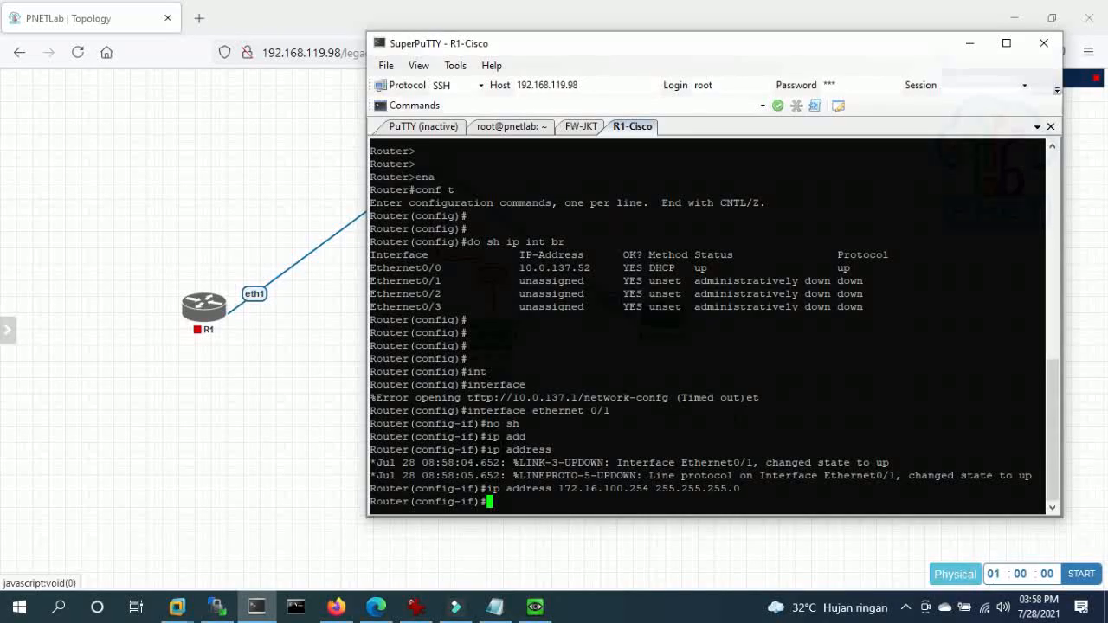
{"action": "key", "text": "Up"}
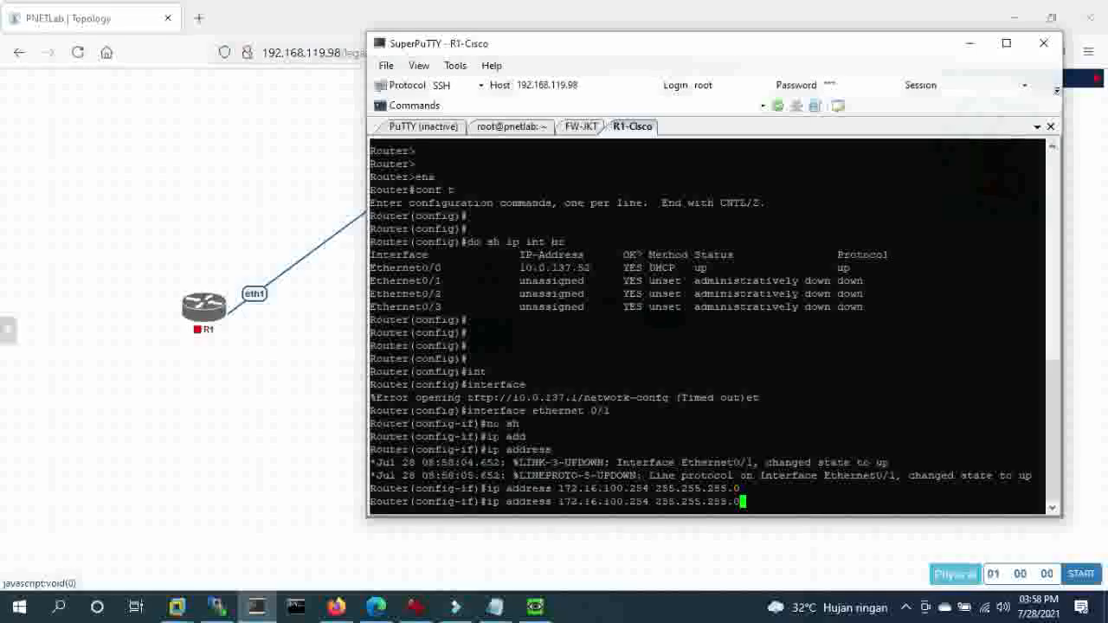
{"action": "key", "text": "Return"}
{"action": "key", "text": "Return"}
{"action": "key", "text": "Return"}
{"action": "key", "text": "Return"}
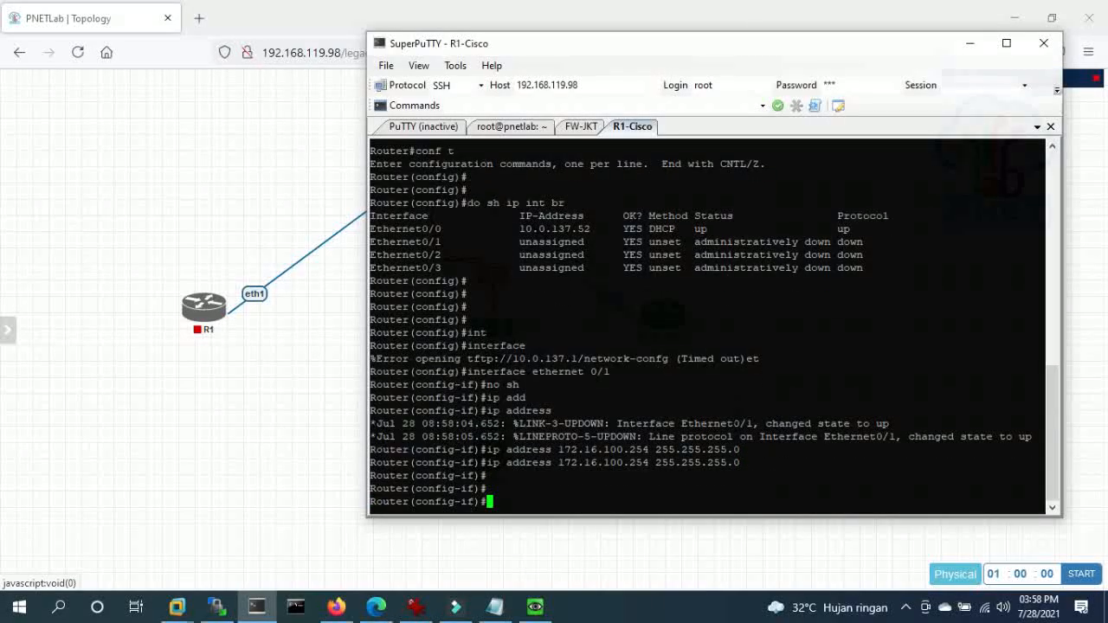
- Exit configuration mode and confirm Ethernet0/1 in the 'sh ip int br' summary
{"action": "type", "text": "end"}
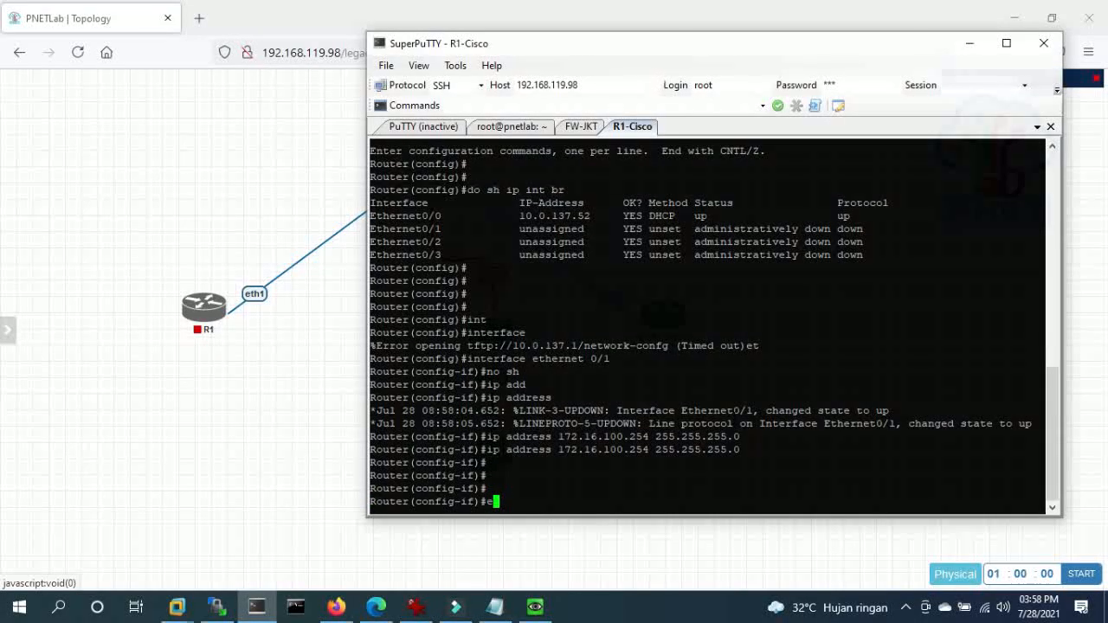
{"action": "key", "text": "Return"}
{"action": "key", "text": "Return"}
{"action": "key", "text": "Return"}
{"action": "type", "text": "sh ip int br"}
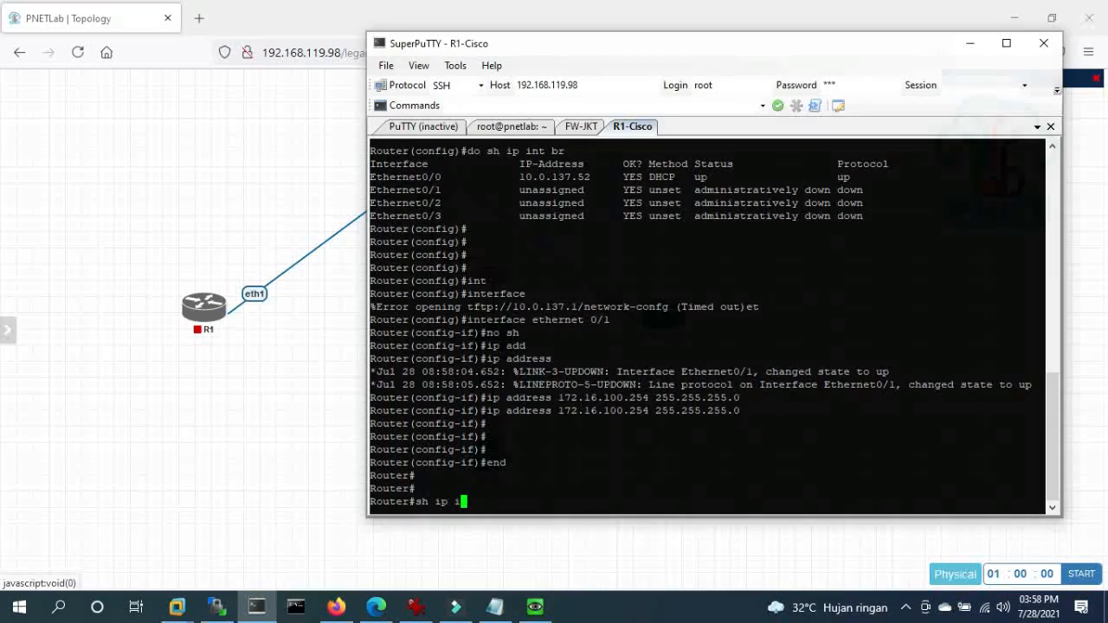
{"action": "key", "text": "Return"}
{"action": "key", "text": "Return"}
{"action": "key", "text": "Return"}
{"action": "key", "text": "Return"}
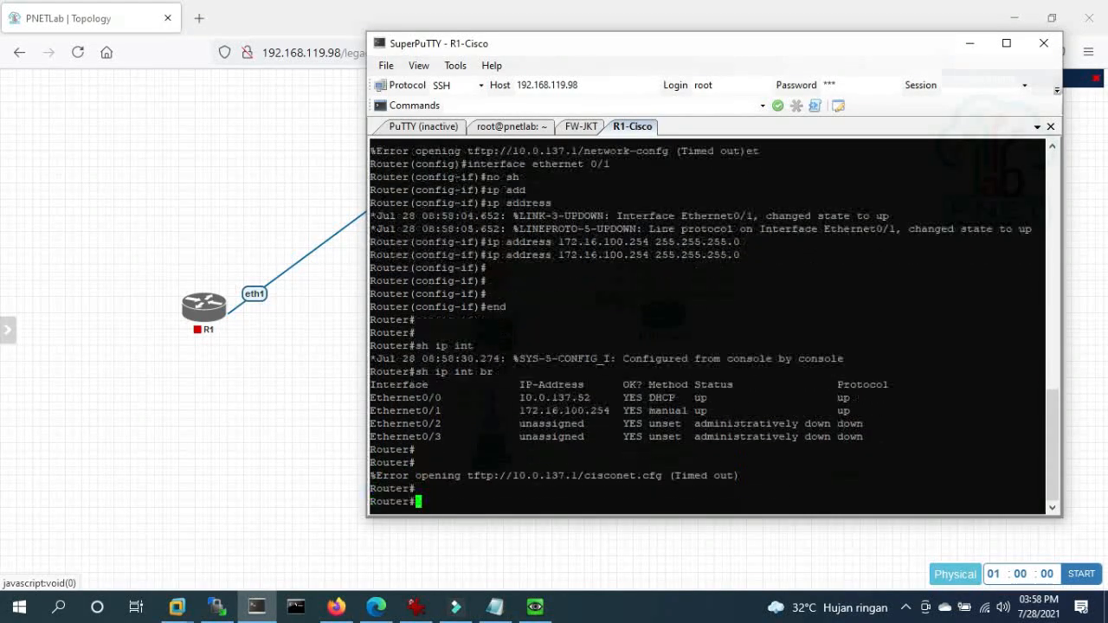
{"action": "type", "text": "oing "}
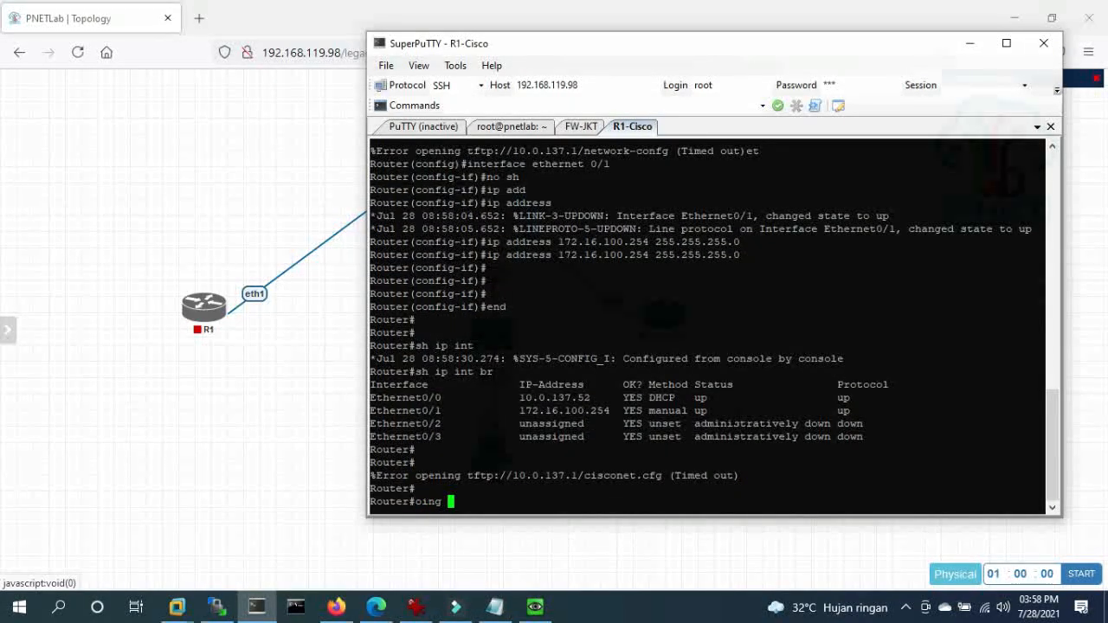
{"action": "type", "text": "172.16.100.254"}
- Correct the 'oing' typo and ping 172.16.100.254 successfully
{"action": "key", "text": "Return"}
{"action": "key", "text": "Up"}
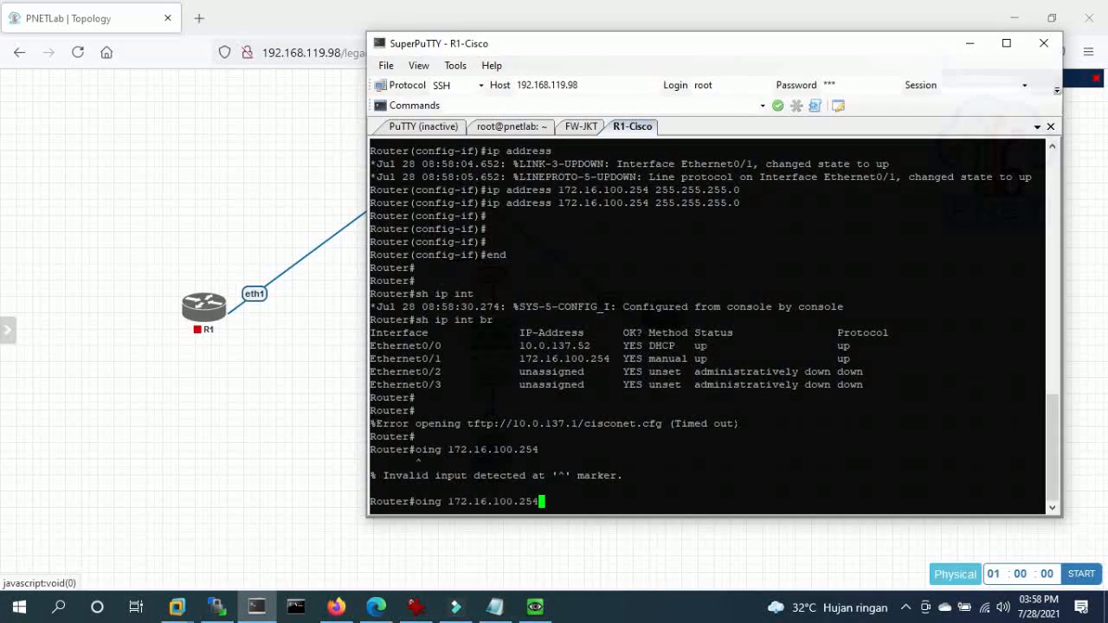
{"action": "key", "text": "Left"}
{"action": "key", "text": "Left"}
{"action": "key", "text": "Left"}
{"action": "key", "text": "Left"}
{"action": "key", "text": "Left"}
{"action": "key", "text": "Left"}
{"action": "key", "text": "Left"}
{"action": "key", "text": "Left"}
{"action": "key", "text": "Left"}
{"action": "key", "text": "Left"}
{"action": "key", "text": "Left"}
{"action": "key", "text": "Left"}
{"action": "key", "text": "Left"}
{"action": "key", "text": "Left"}
{"action": "key", "text": "Left"}
{"action": "key", "text": "Left"}
{"action": "key", "text": "Left"}
{"action": "key", "text": "BackSpace"}
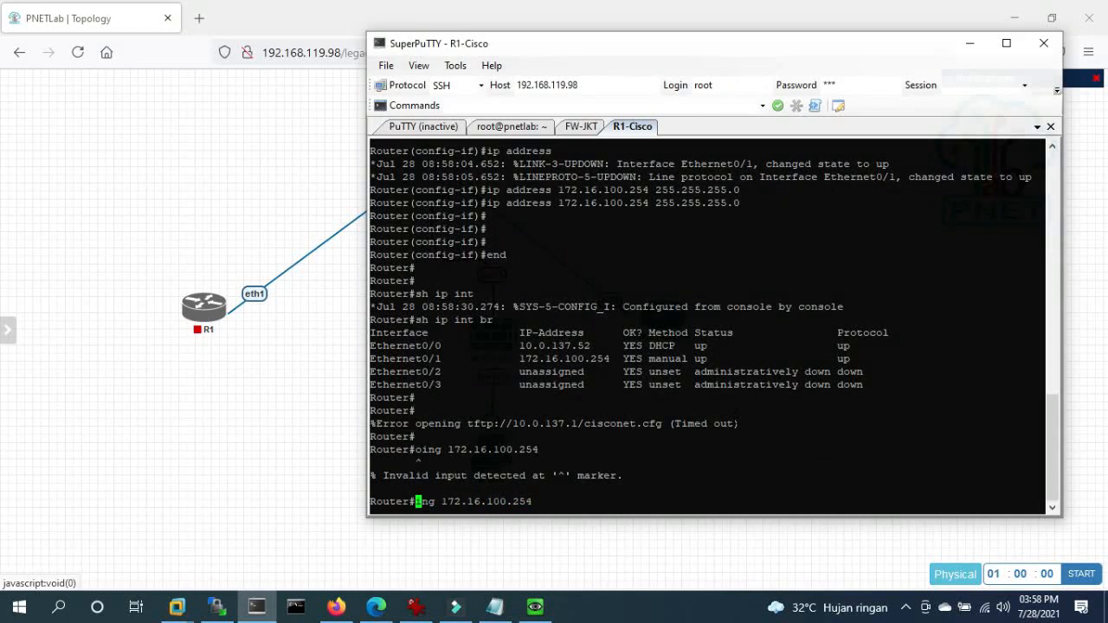
{"action": "type", "text": "p"}
{"action": "key", "text": "Return"}
- Ping 1.1.1.1, then abort the unanswered ping with Ctrl+Shift+6
{"action": "key", "text": "Return"}
{"action": "key", "text": "Return"}
{"action": "key", "text": "Return"}
{"action": "key", "text": "Return"}
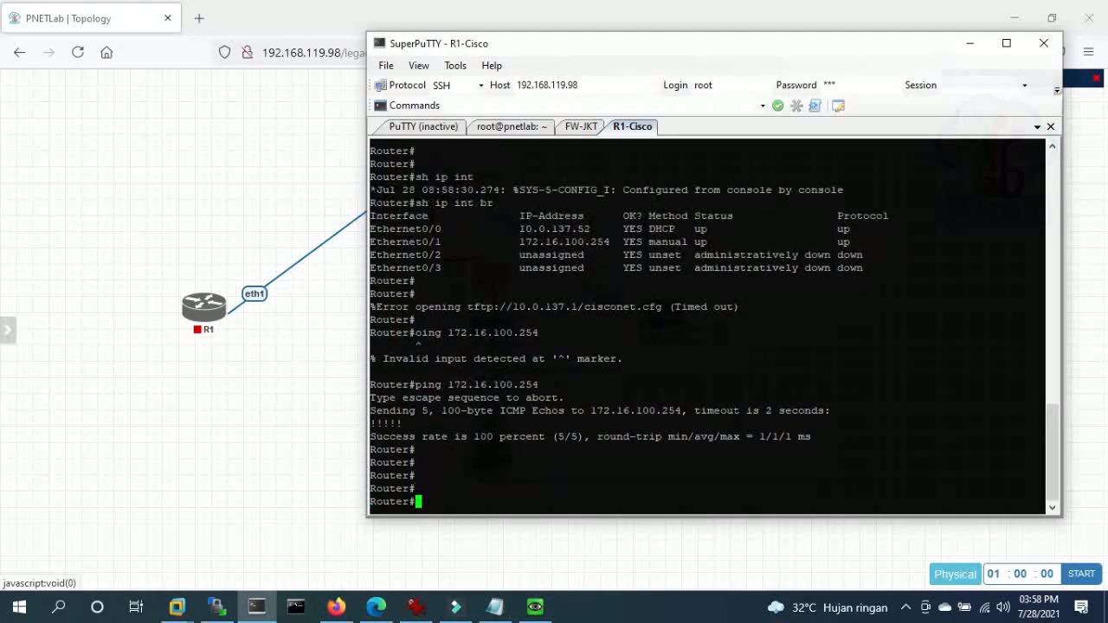
{"action": "type", "text": "ping 1.1.."}
{"action": "type", "text": ".1"}
{"action": "key", "text": "Return"}
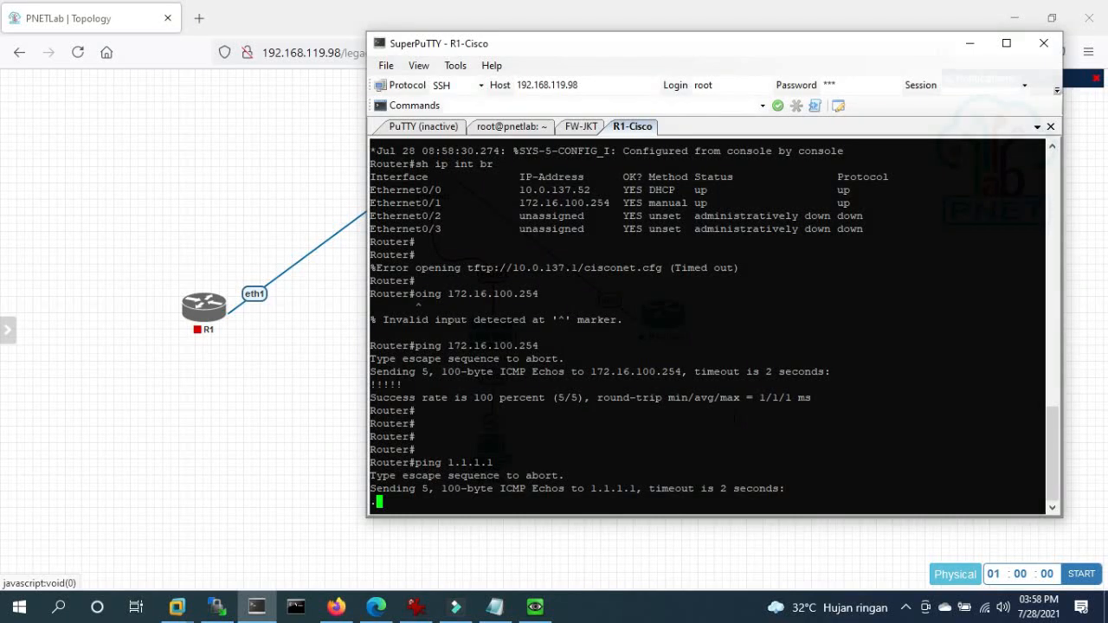
{"action": "key", "text": "ctrl+shift+6"}
{"action": "key", "text": "Return"}
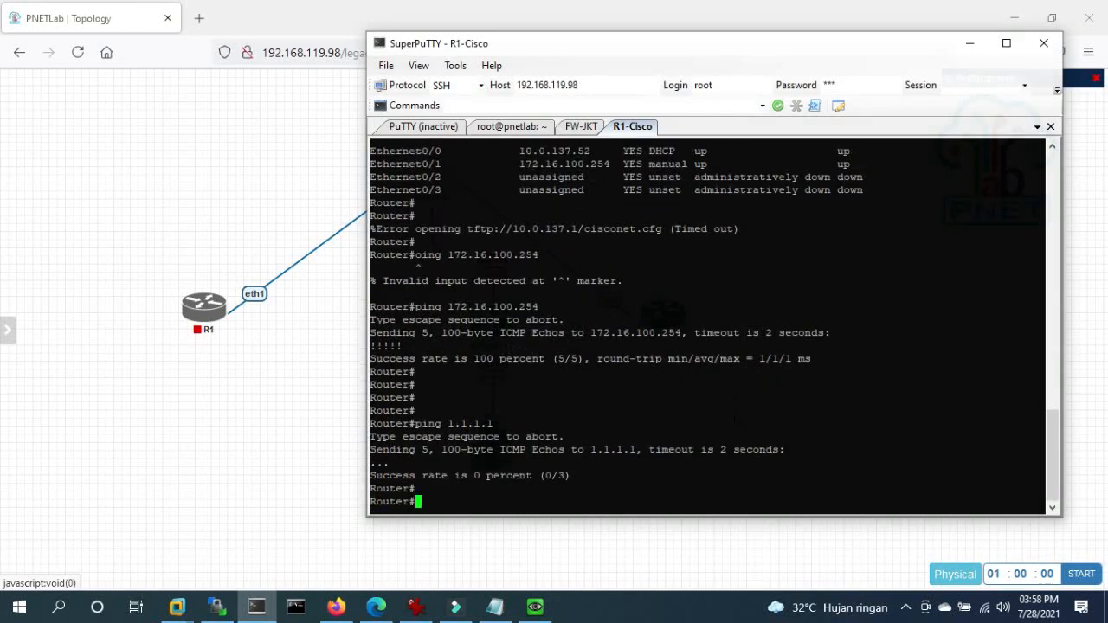
{"action": "key", "text": "Return"}
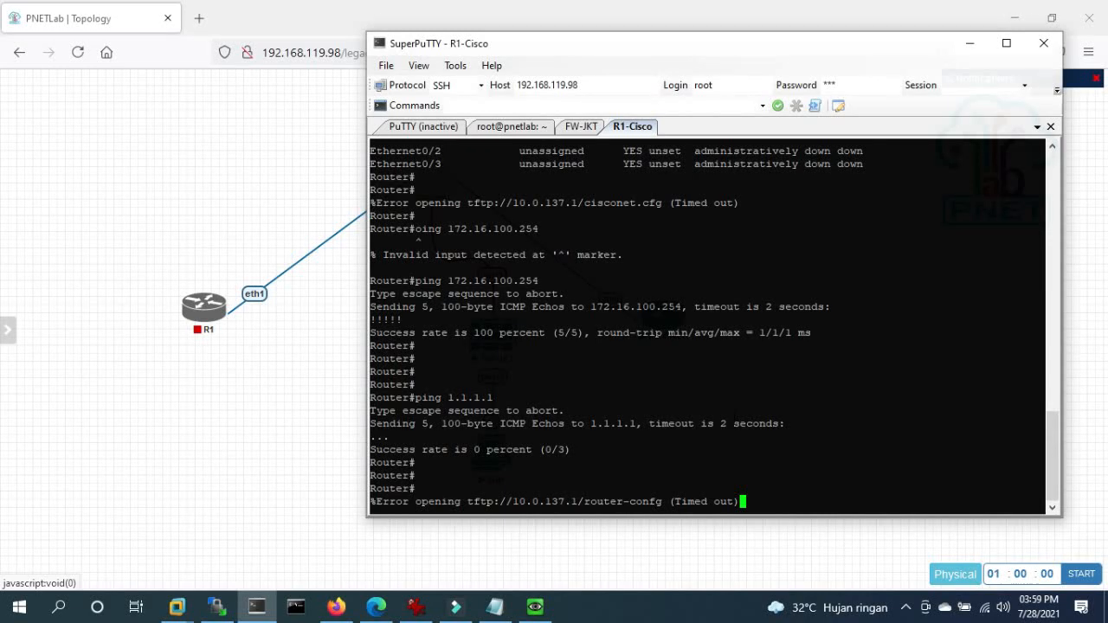
{"action": "left_click", "coordinate": [129, 445]}
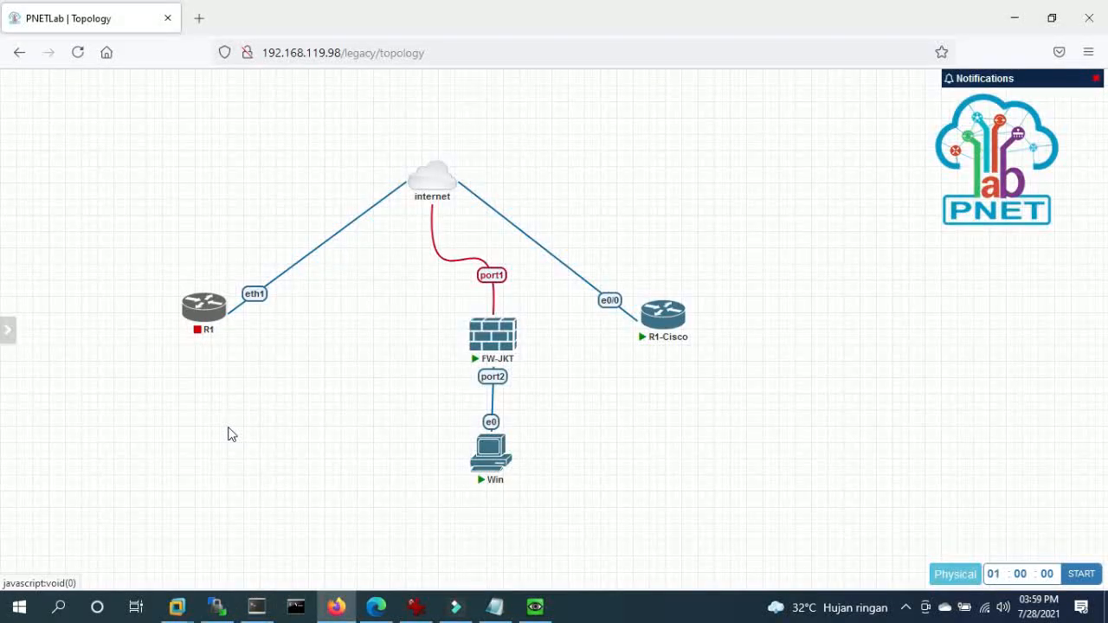
{"action": "mouse_move", "coordinate": [535, 610]}
{"action": "left_click", "coordinate": [906, 607]}
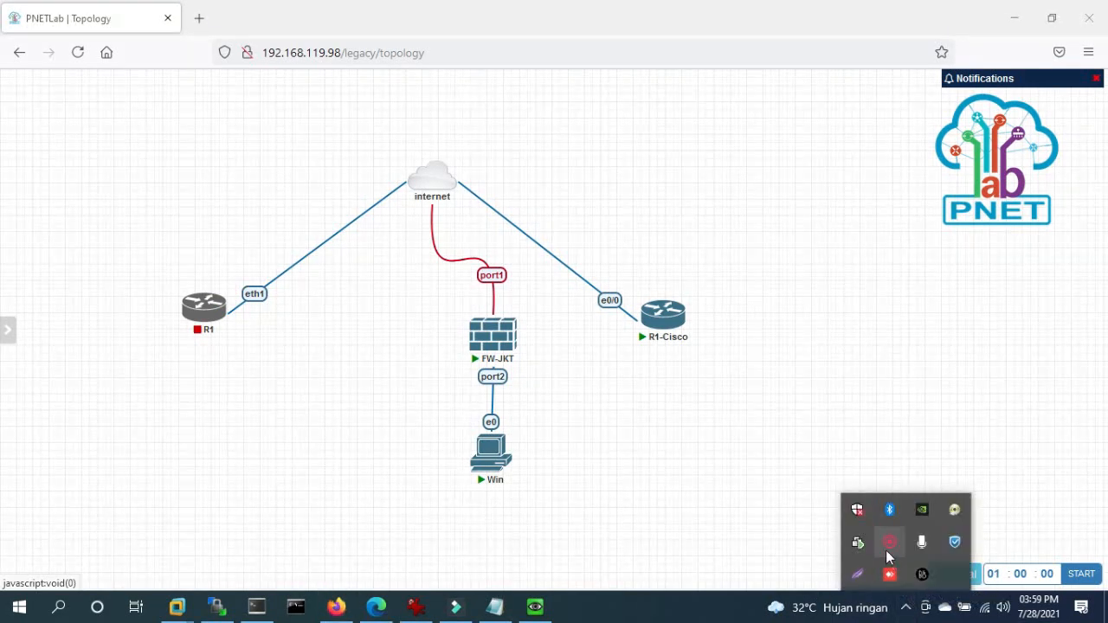
{"action": "right_click", "coordinate": [885, 548]}
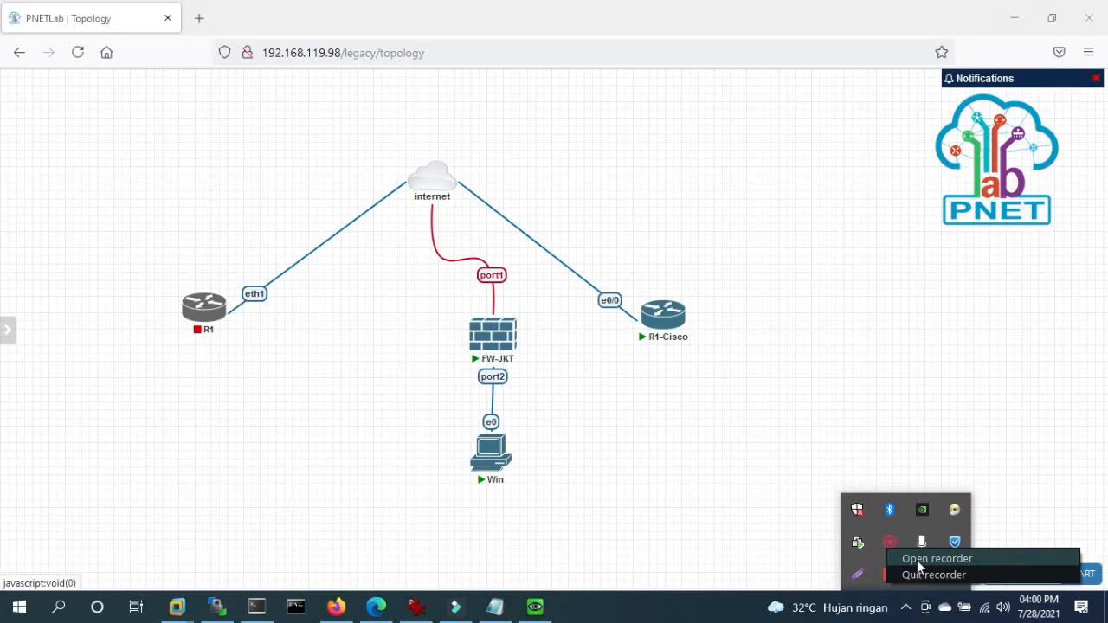
{"action": "left_click", "coordinate": [916, 560]}
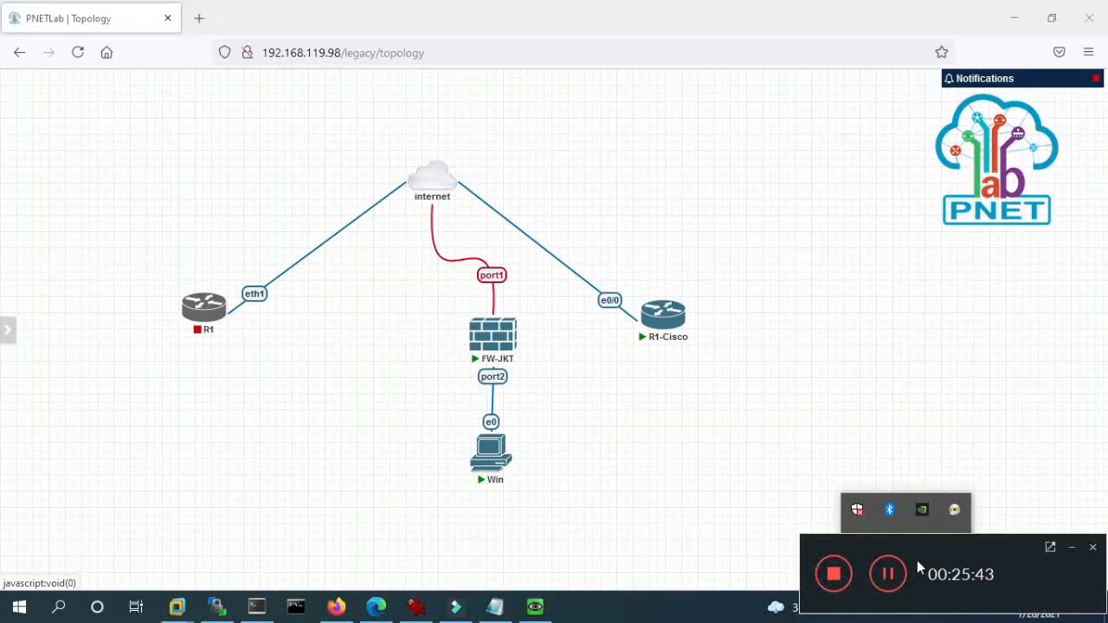